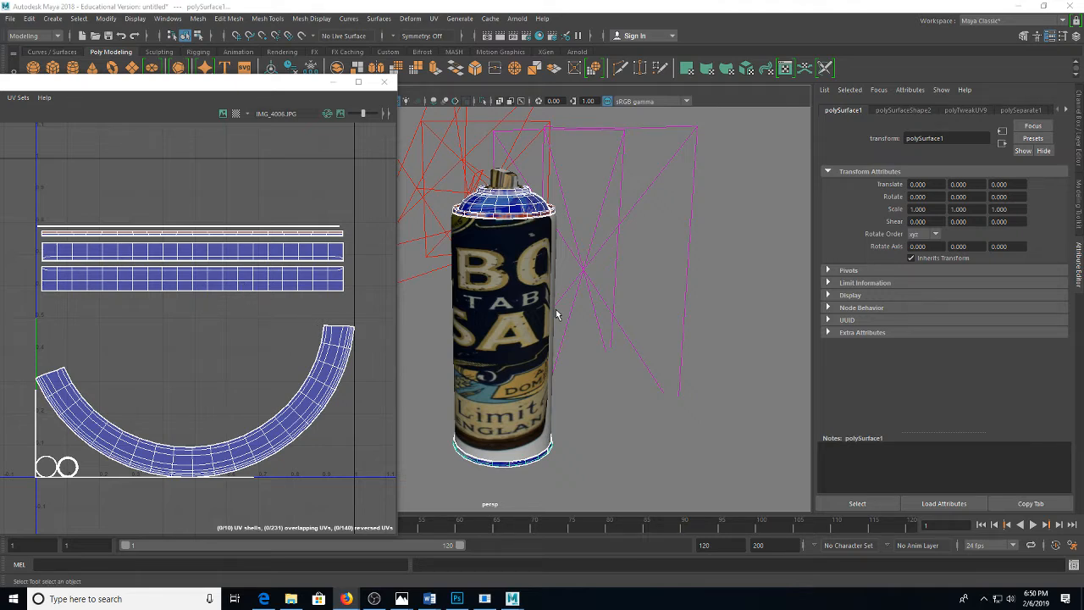
Close the UV Editor and set the project to the vintage tin folder inside __Teaching on the F: drive
{"action": "left_click", "coordinate": [383, 82]}
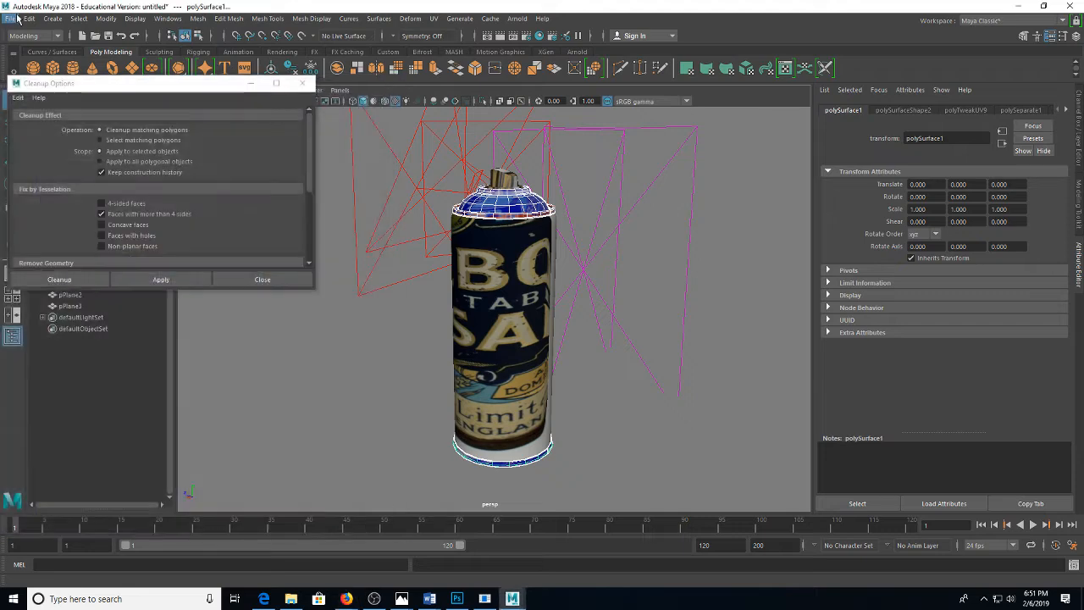
{"action": "left_click", "coordinate": [13, 19]}
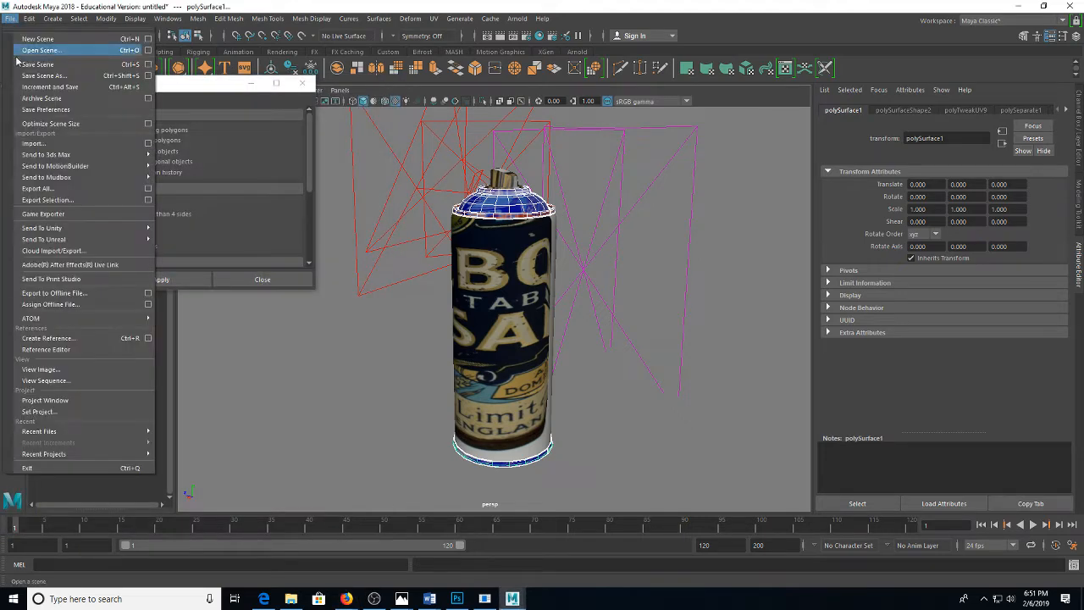
{"action": "left_click", "coordinate": [38, 412]}
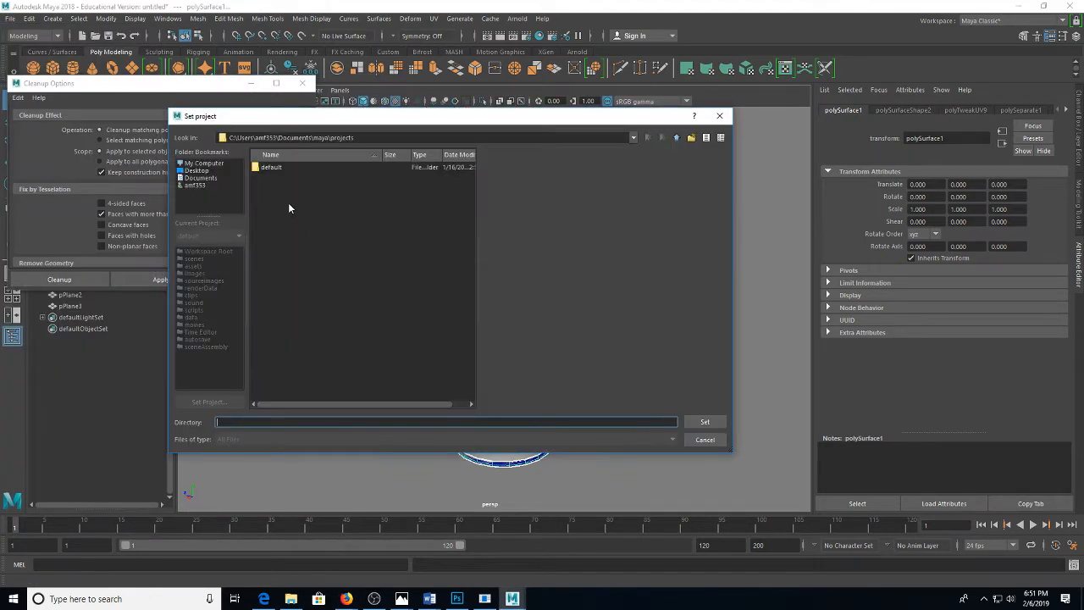
{"action": "left_click", "coordinate": [202, 184]}
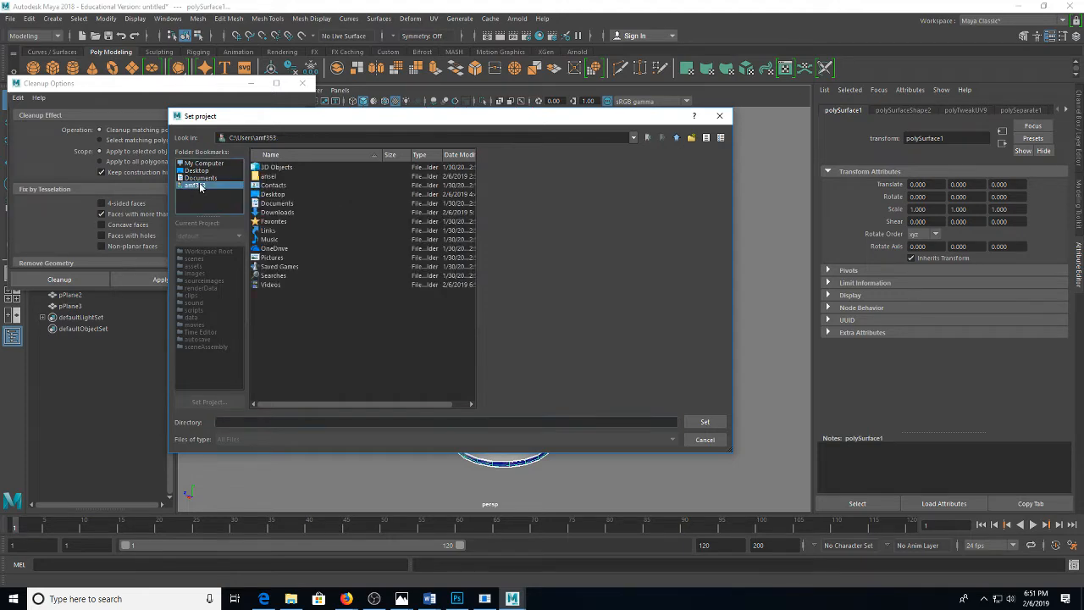
{"action": "left_click", "coordinate": [201, 170]}
{"action": "left_click", "coordinate": [203, 162]}
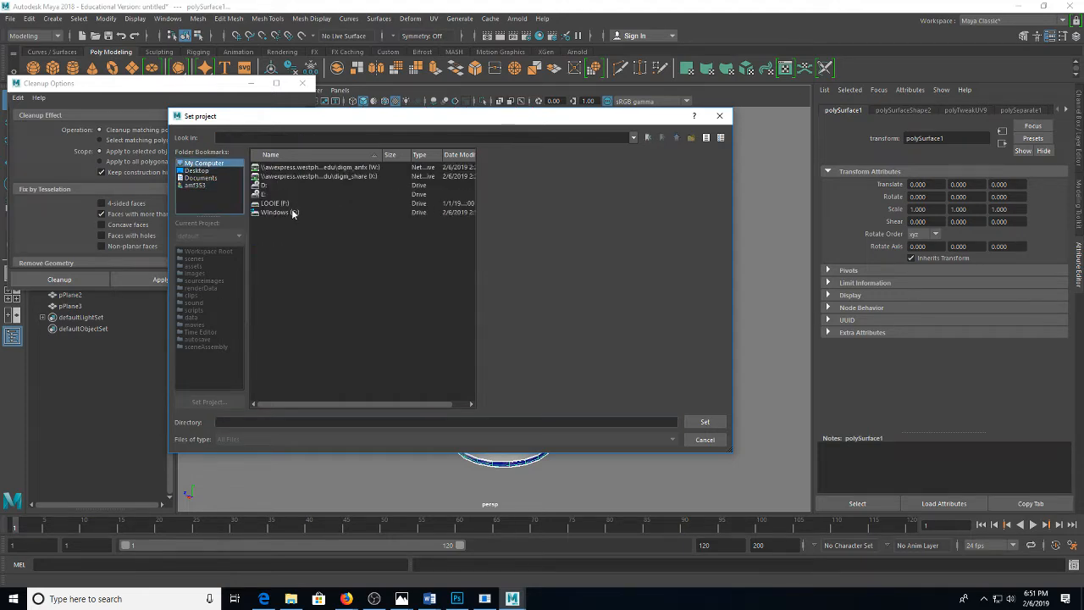
{"action": "double_click", "coordinate": [282, 204]}
{"action": "double_click", "coordinate": [283, 203]}
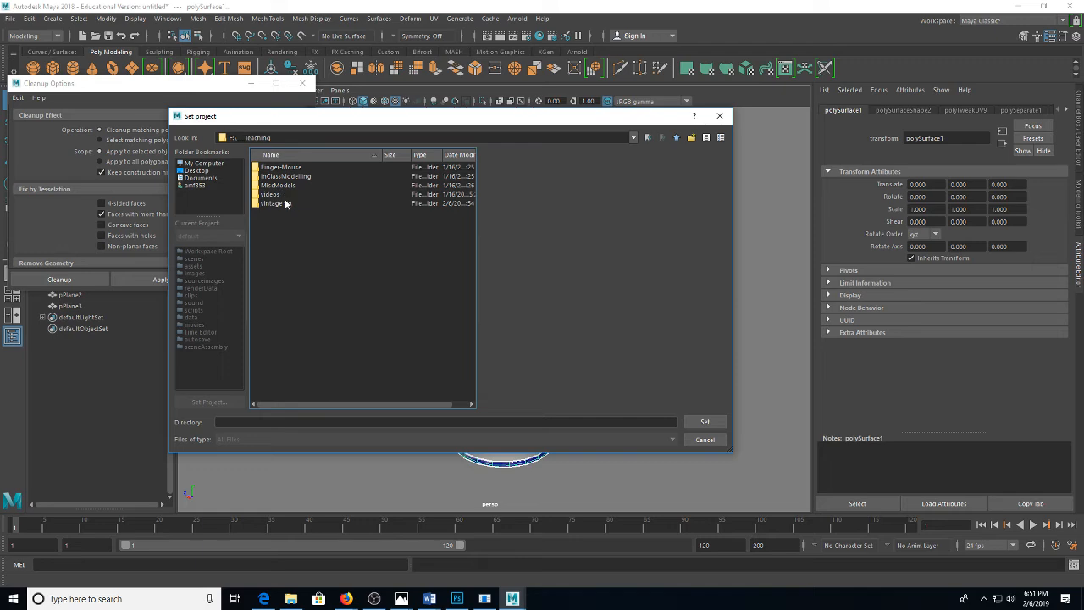
{"action": "double_click", "coordinate": [284, 203]}
{"action": "left_click", "coordinate": [704, 421]}
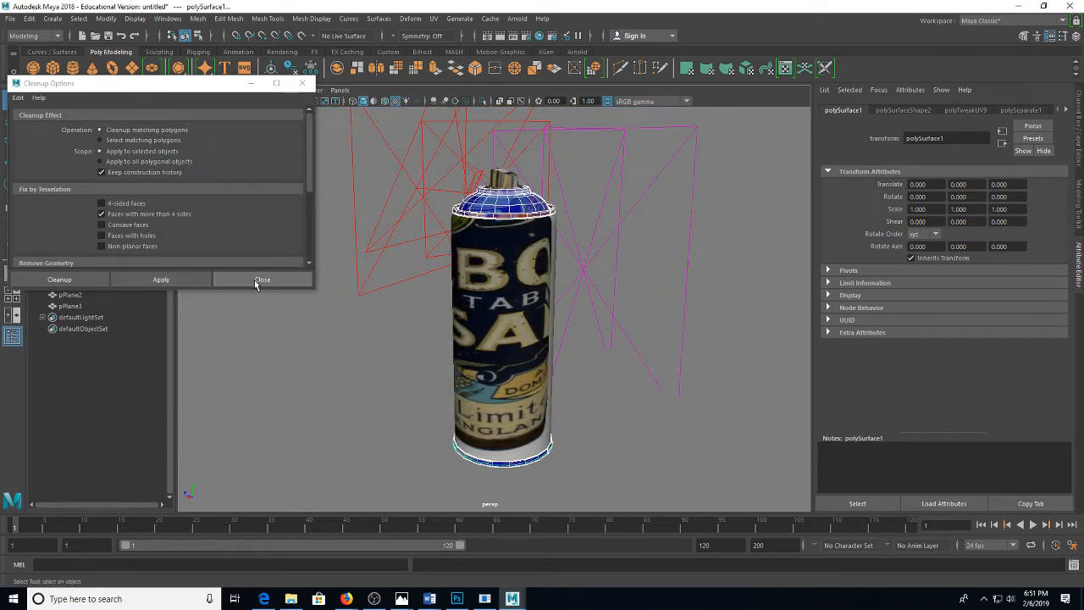
Open the scene VintageCan_v03_Lighting.ma without saving changes to the untitled scene
{"action": "key", "text": "ctrl+o"}
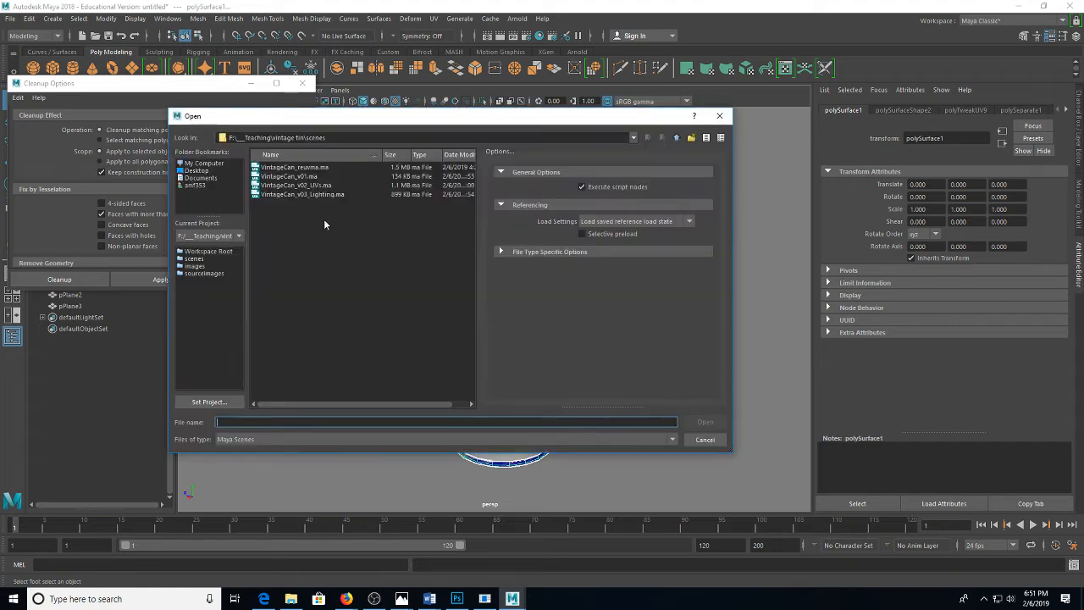
{"action": "double_click", "coordinate": [314, 193]}
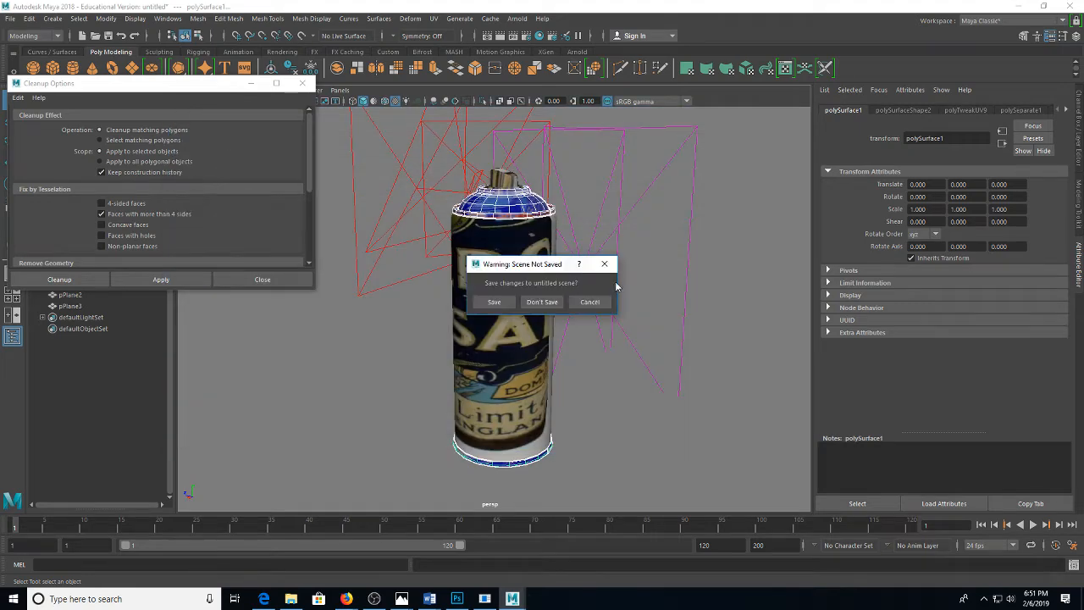
{"action": "left_click", "coordinate": [540, 302]}
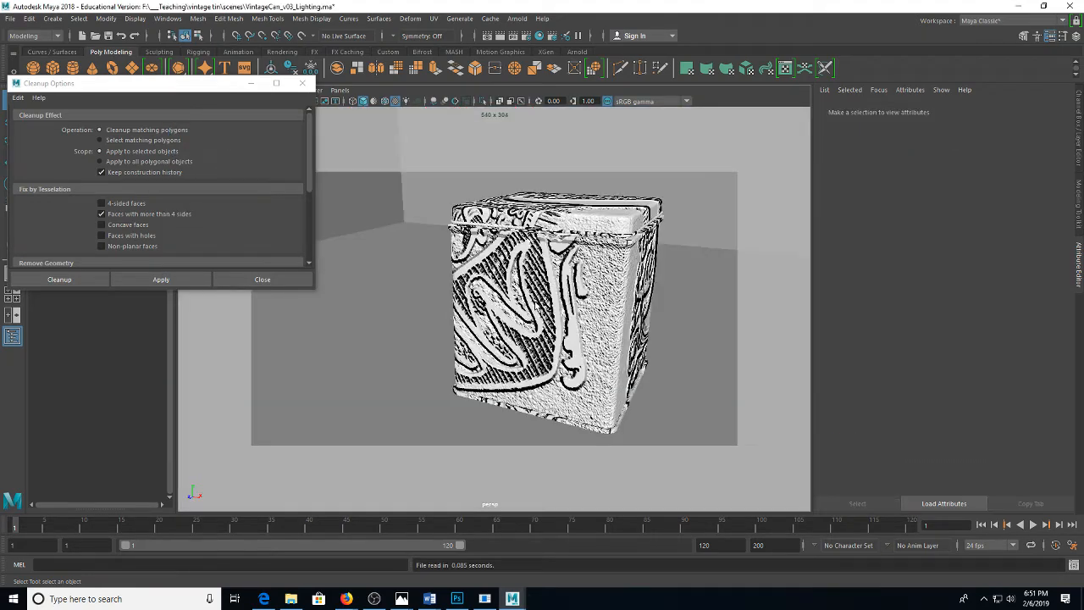
{"action": "left_click", "coordinate": [536, 303]}
Assign a new Arnold aiStandardSurface material to both the can lid and the can body
{"action": "left_click", "coordinate": [571, 218]}
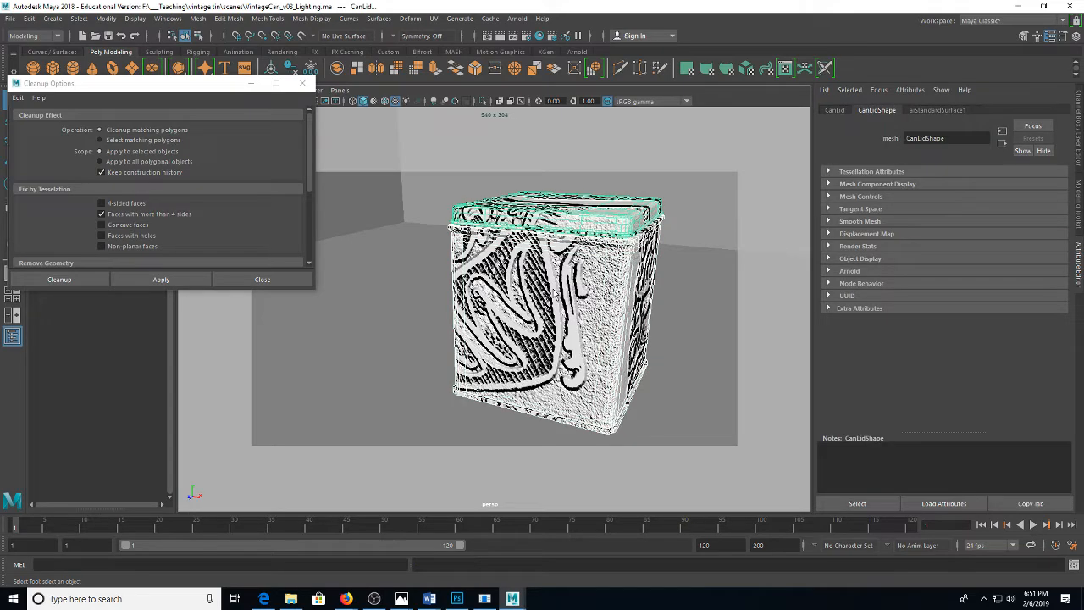
{"action": "right_click", "coordinate": [554, 272]}
{"action": "mouse_move", "coordinate": [584, 584]}
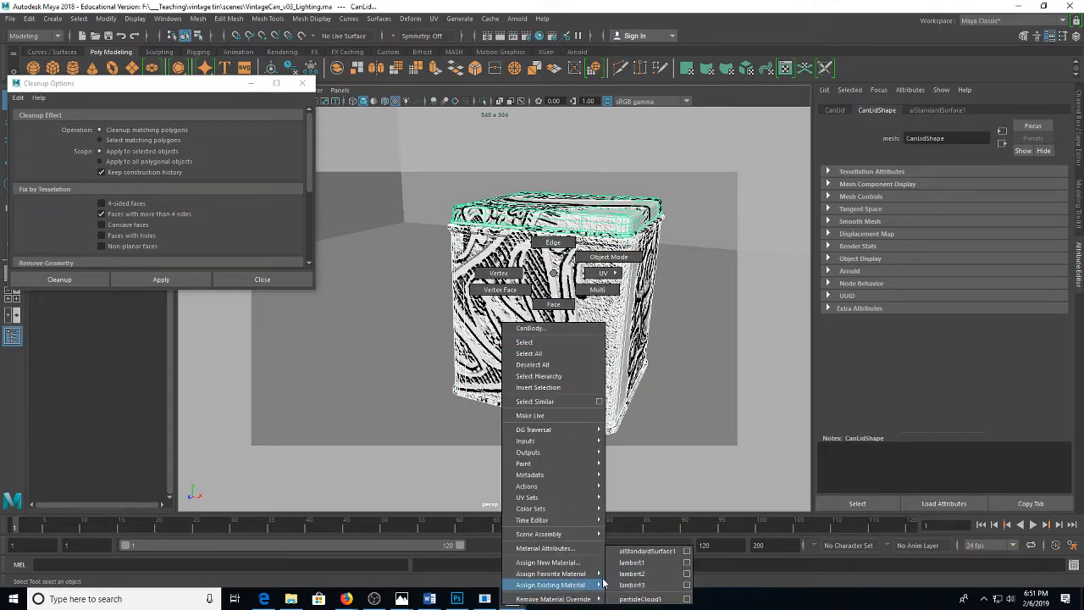
{"action": "left_click", "coordinate": [547, 563]}
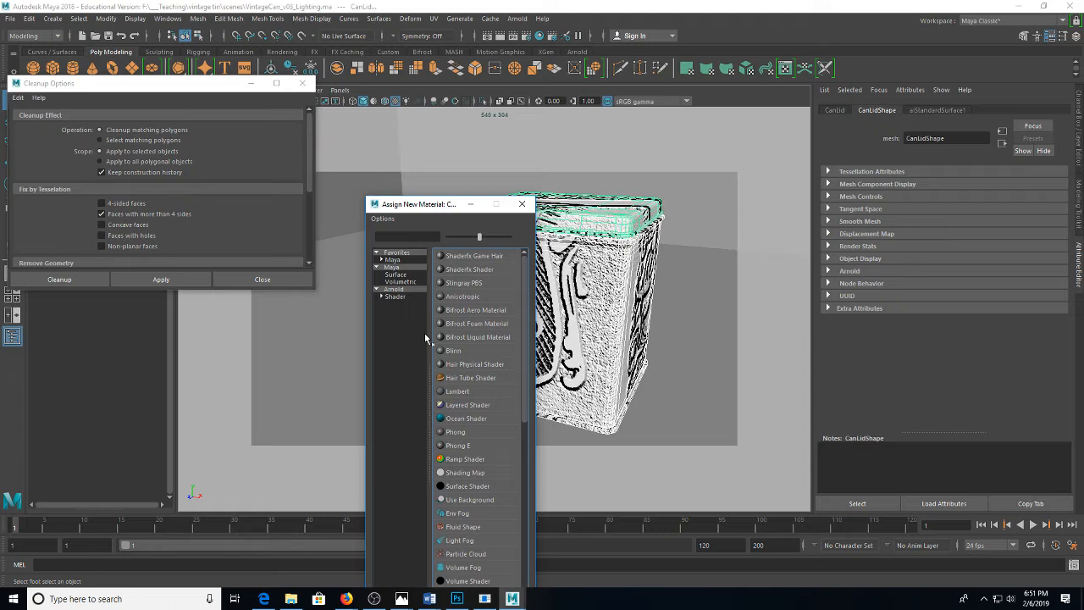
{"action": "left_click", "coordinate": [401, 289]}
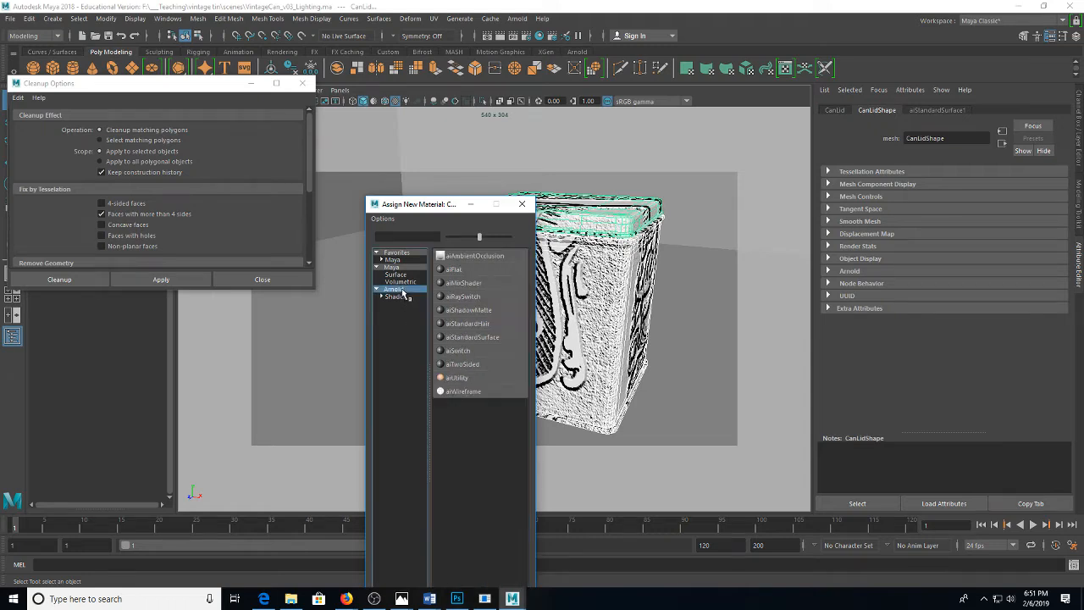
{"action": "left_click", "coordinate": [490, 338]}
Open the UV Editor without the UV Toolkit and examine the UV layouts of the can body and lid
{"action": "left_click", "coordinate": [641, 305]}
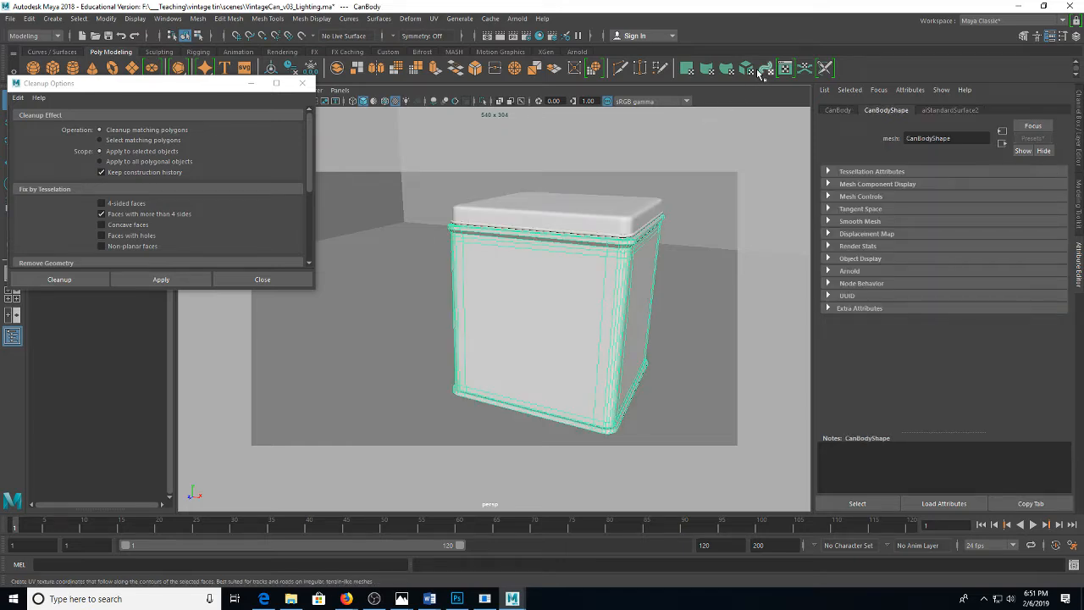
{"action": "left_click", "coordinate": [787, 71]}
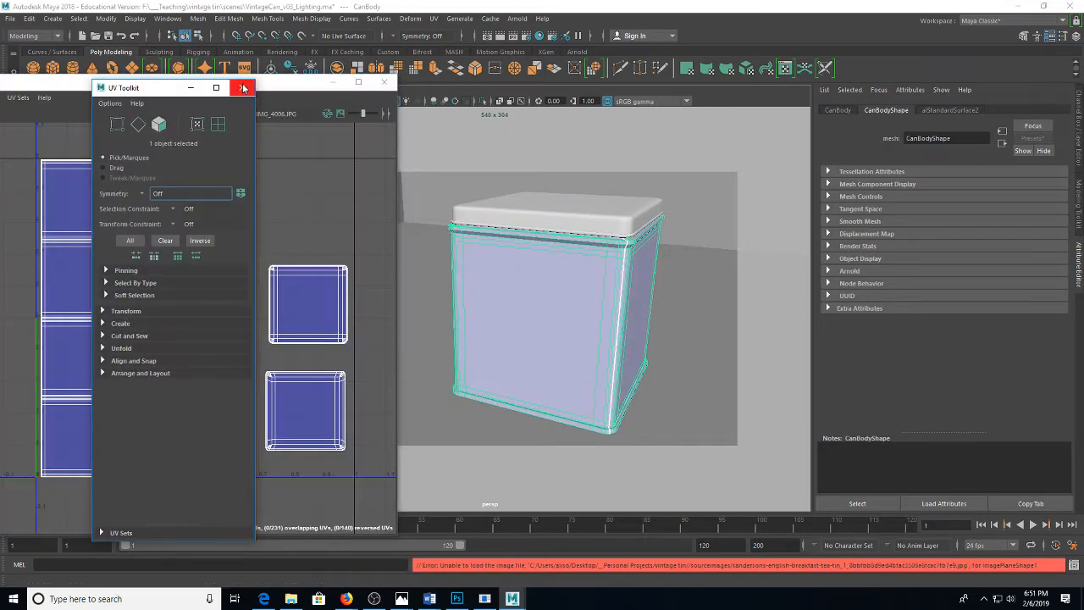
{"action": "left_click", "coordinate": [246, 86]}
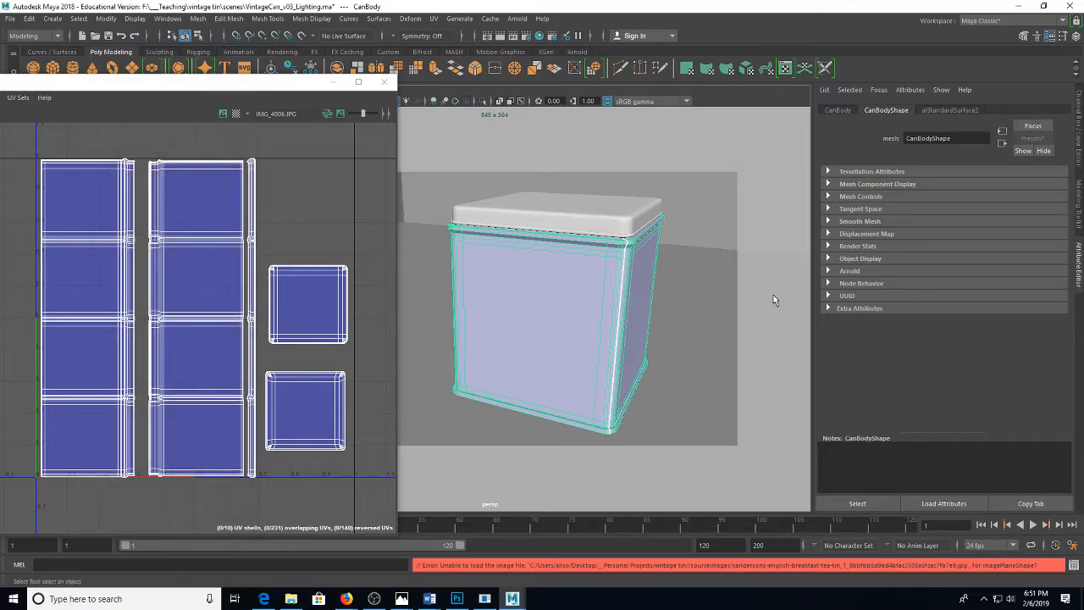
{"action": "right_click", "coordinate": [575, 217]}
{"action": "left_click", "coordinate": [595, 219]}
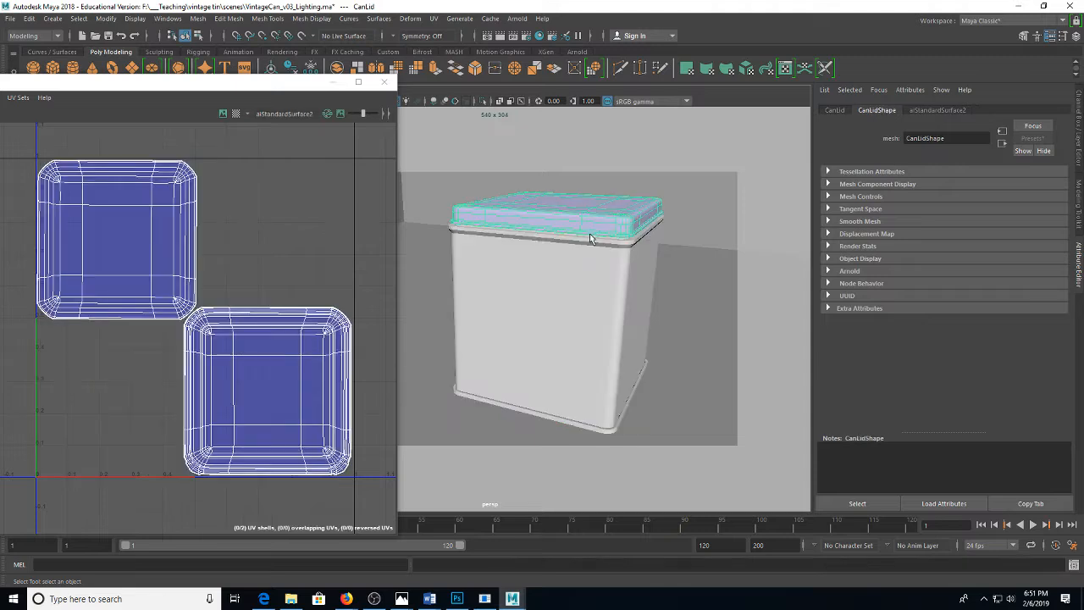
{"action": "left_click", "coordinate": [578, 259]}
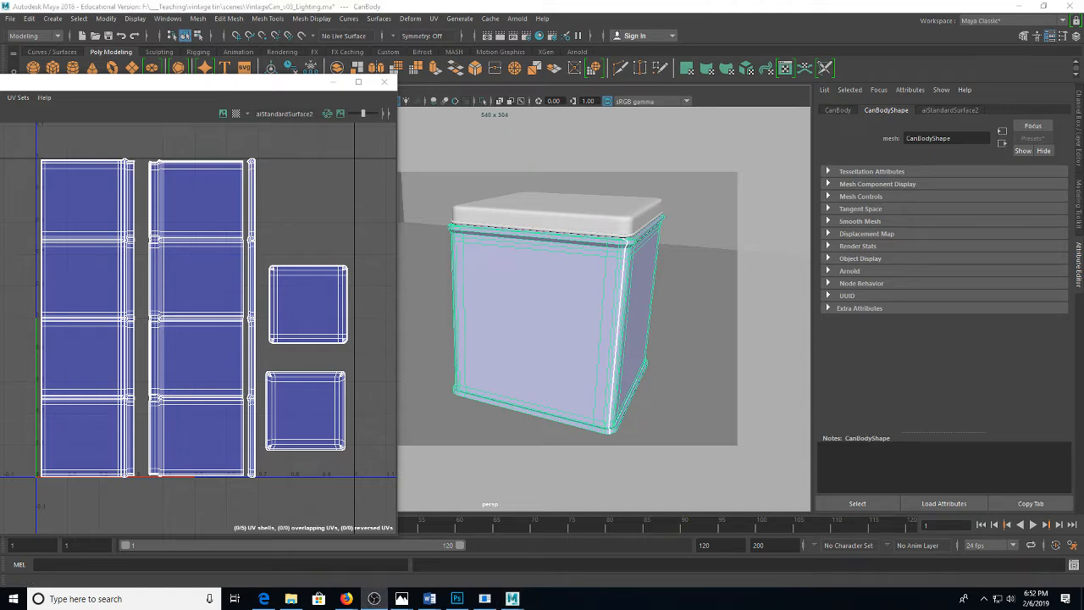
Duplicate the can body and hide the duplicate
{"action": "left_click", "coordinate": [263, 112]}
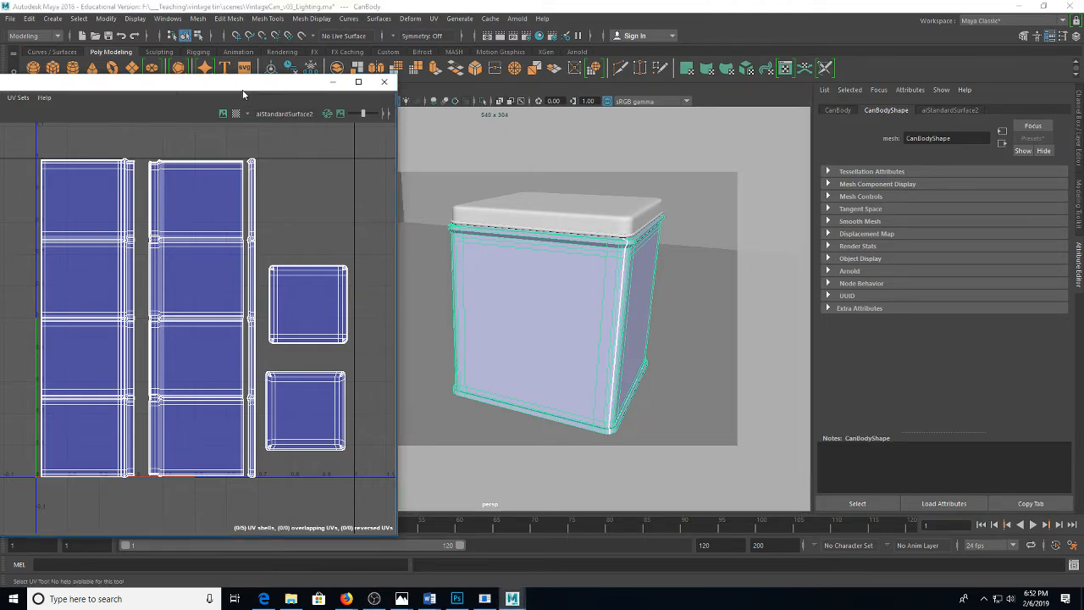
{"action": "left_click", "coordinate": [567, 276]}
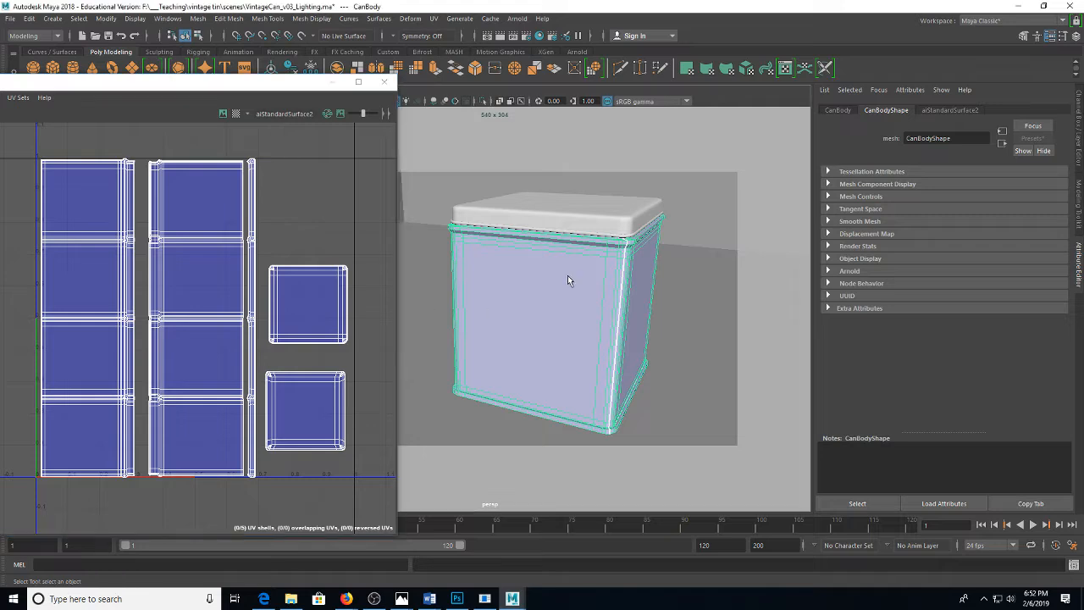
{"action": "key", "text": "ctrl+d"}
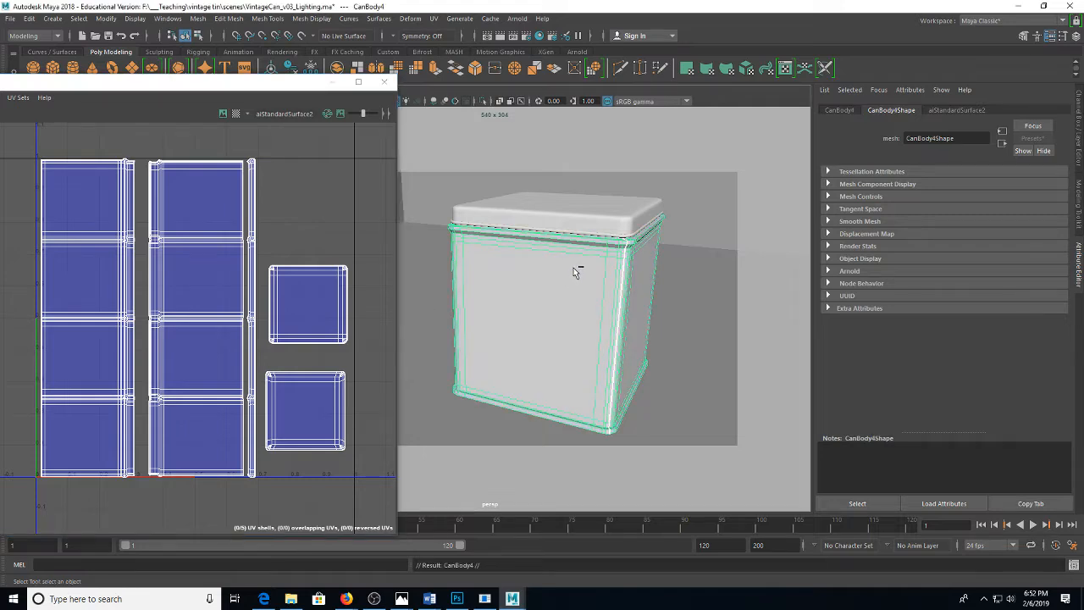
{"action": "key", "text": "ctrl+h"}
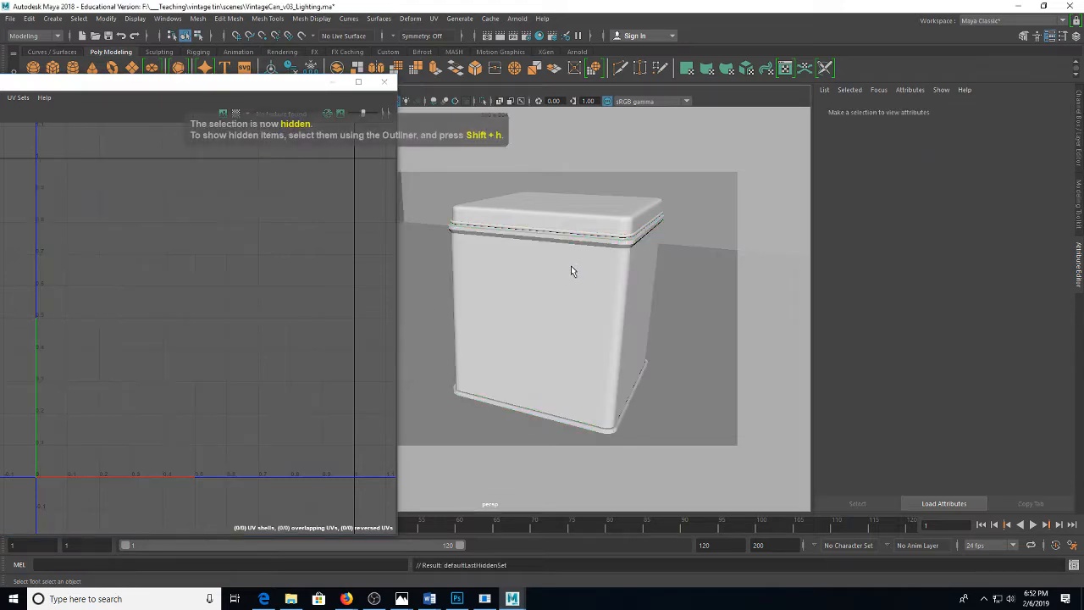
Turn on smooth mesh preview for the can body, check it against the lid, and leave the body selected
{"action": "left_click", "coordinate": [570, 265]}
{"action": "key", "text": "3"}
{"action": "left_click", "coordinate": [568, 223]}
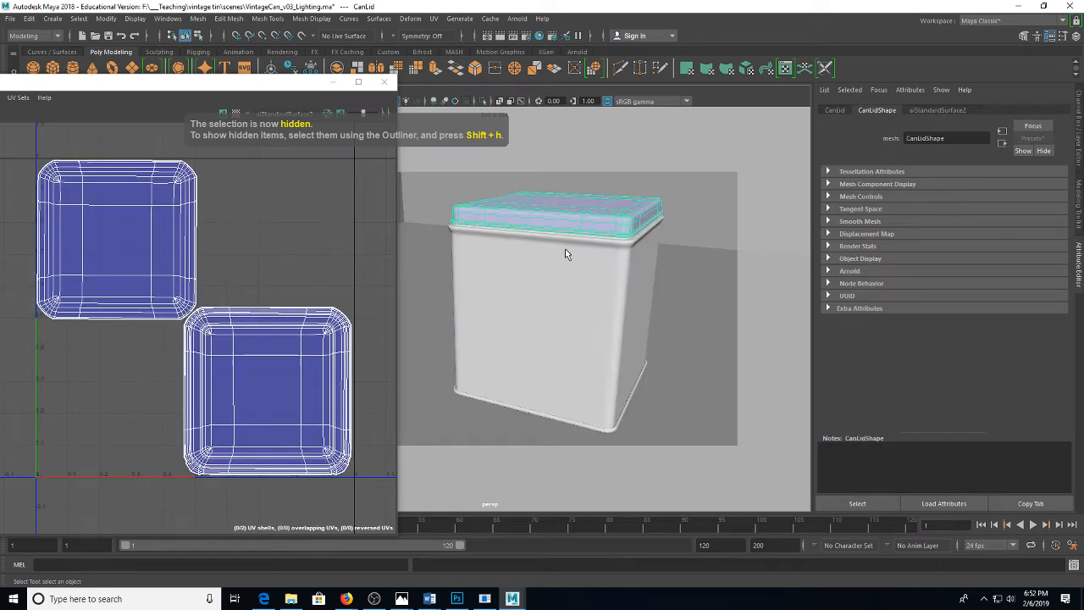
{"action": "left_click", "coordinate": [567, 250]}
{"action": "left_click", "coordinate": [565, 218]}
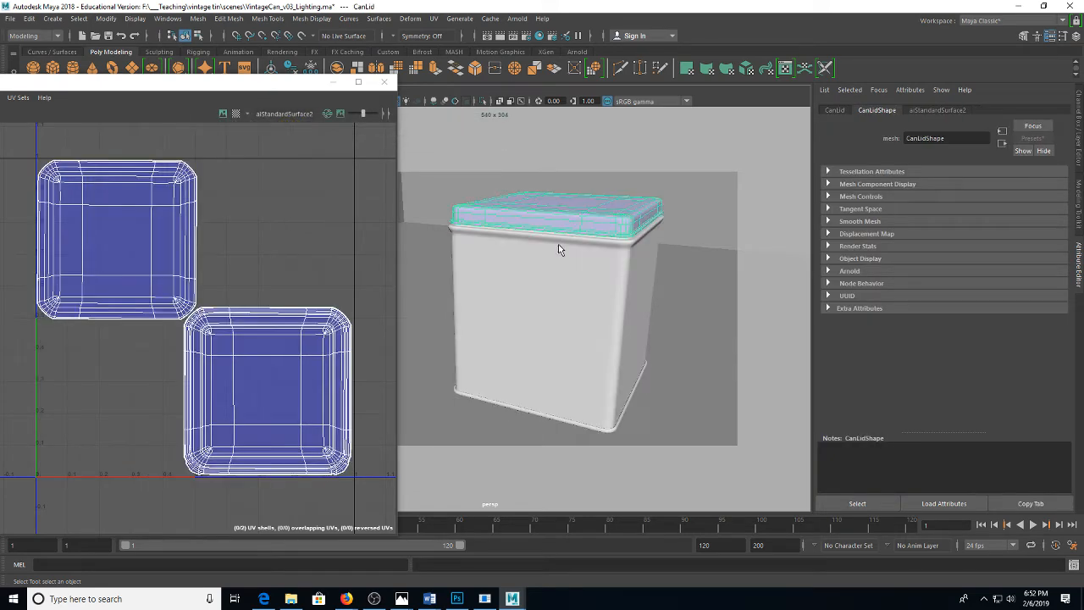
{"action": "left_click", "coordinate": [558, 243]}
Try the existing lambert2 material on the can body with textured shading turned on
{"action": "right_click", "coordinate": [558, 244]}
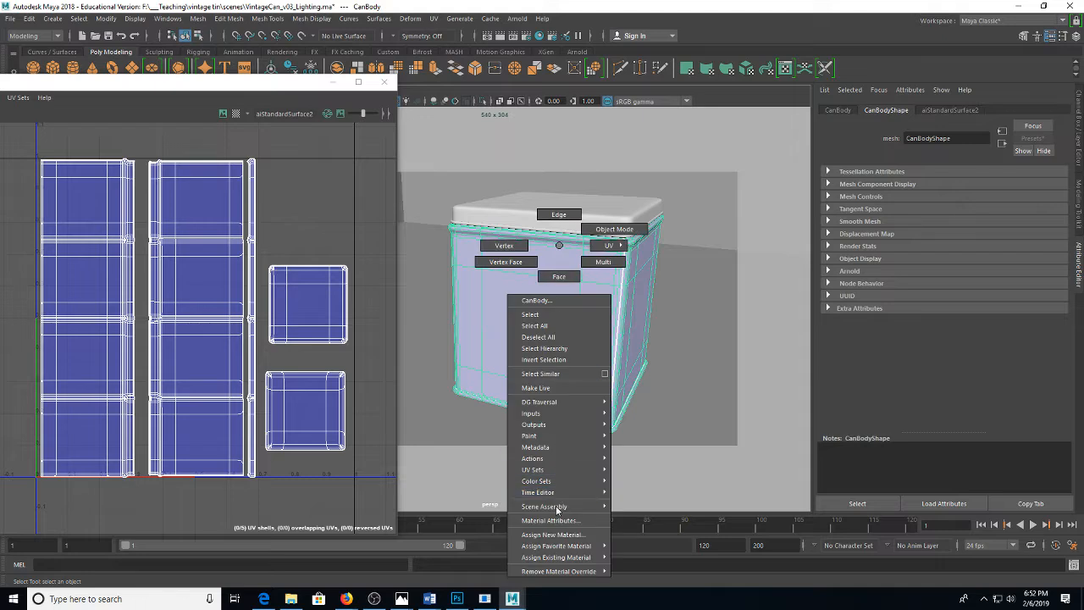
{"action": "left_click", "coordinate": [642, 570]}
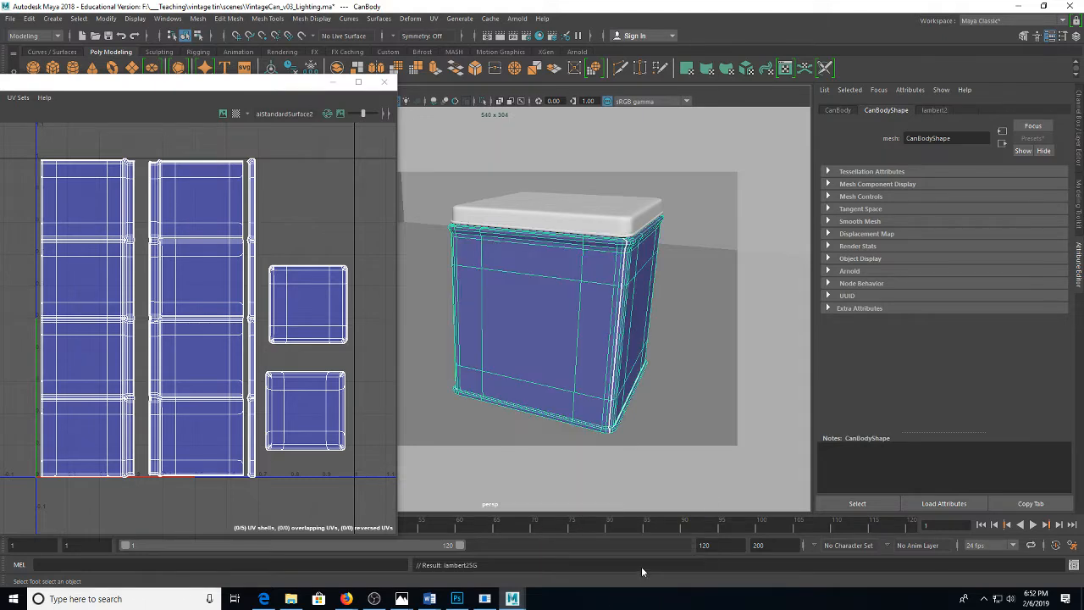
{"action": "key", "text": "6"}
{"action": "right_click", "coordinate": [572, 279]}
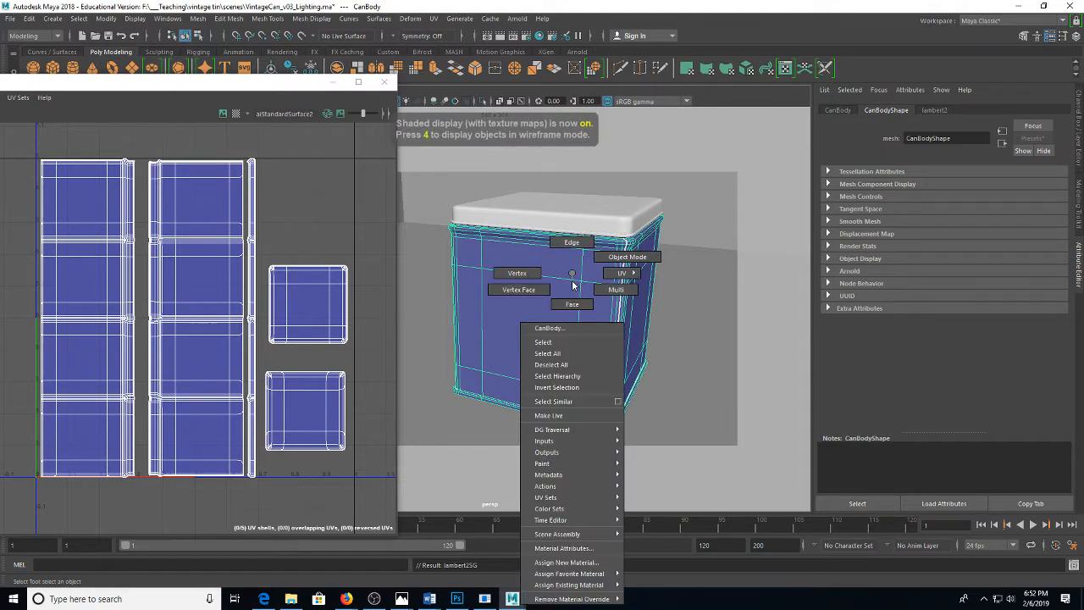
{"action": "left_click", "coordinate": [592, 266]}
Assign the existing lambert3 material to the can body and rename that material UVs
{"action": "right_click", "coordinate": [575, 272]}
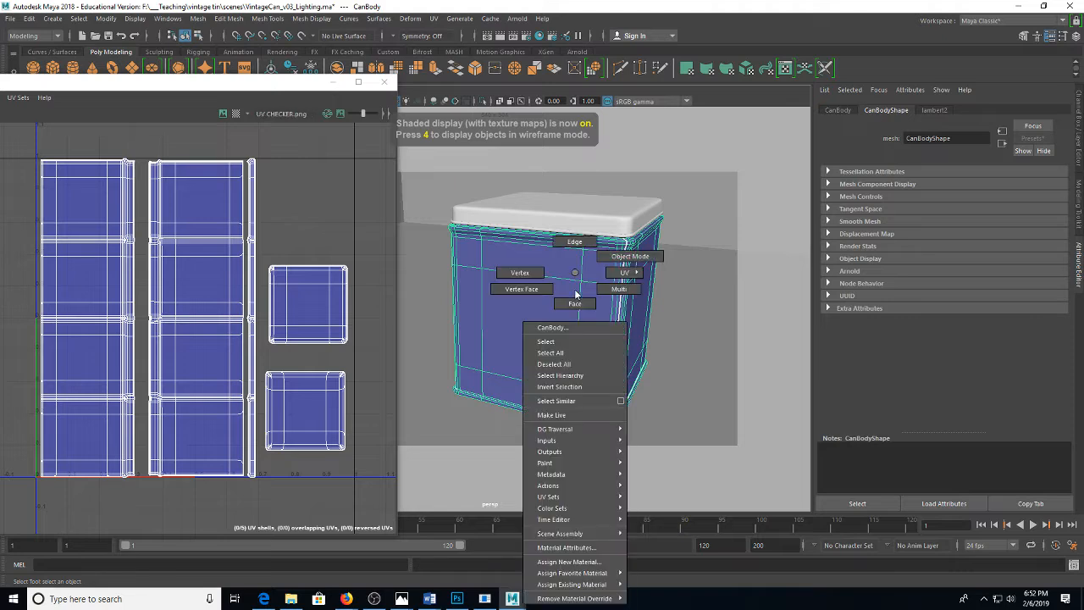
{"action": "mouse_move", "coordinate": [597, 584]}
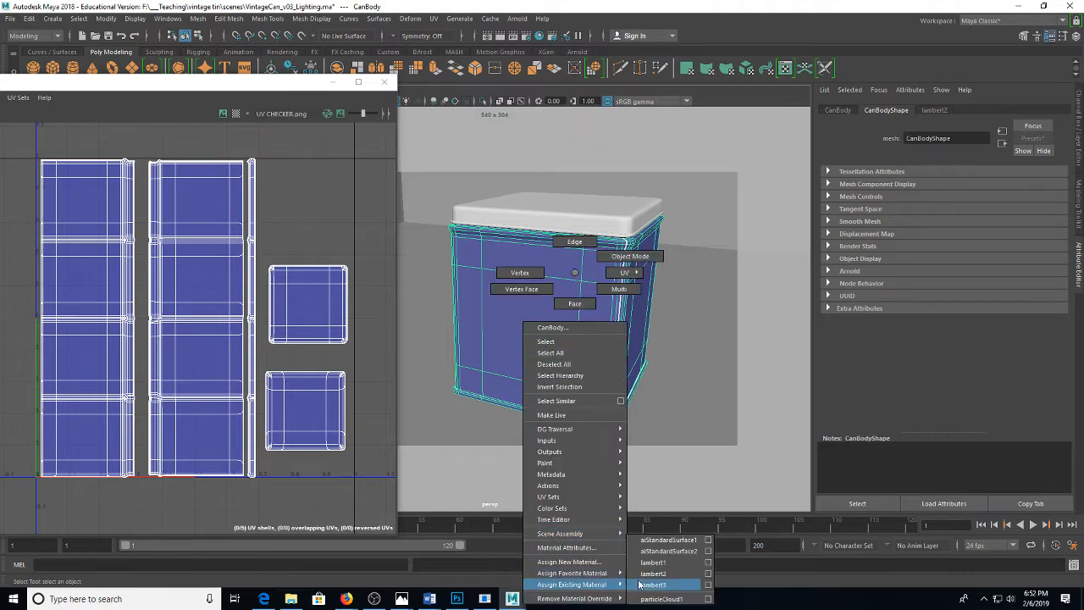
{"action": "left_click", "coordinate": [643, 584]}
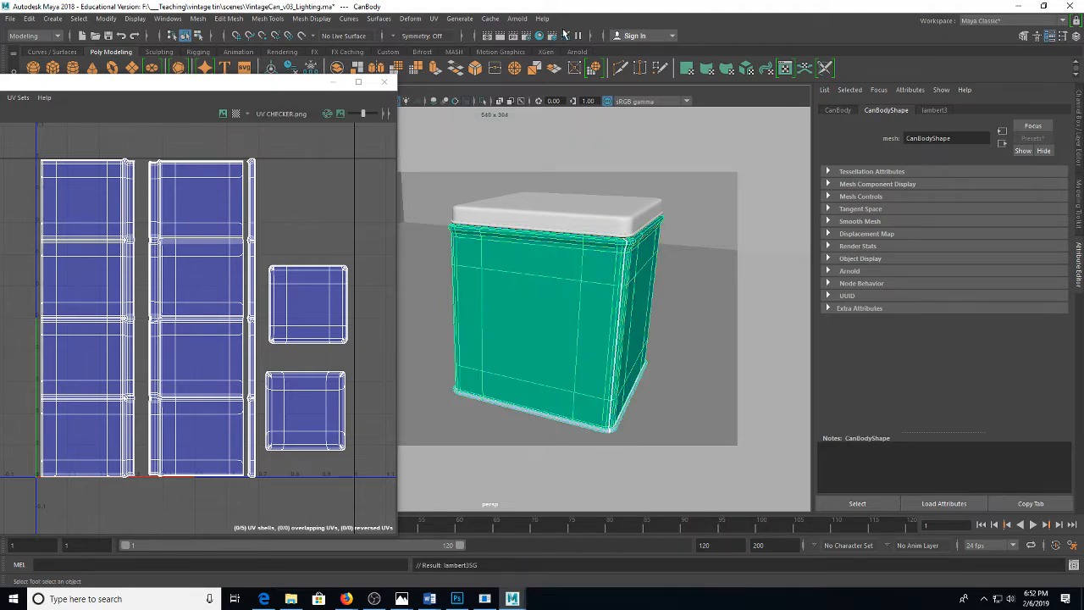
{"action": "left_click", "coordinate": [942, 109]}
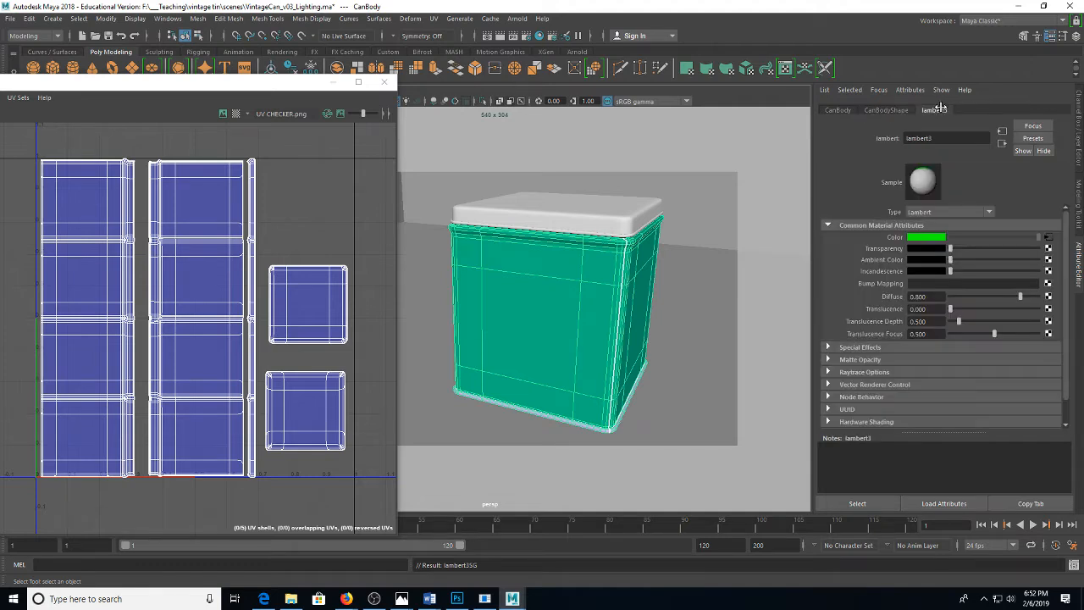
{"action": "type", "text": "UVs"}
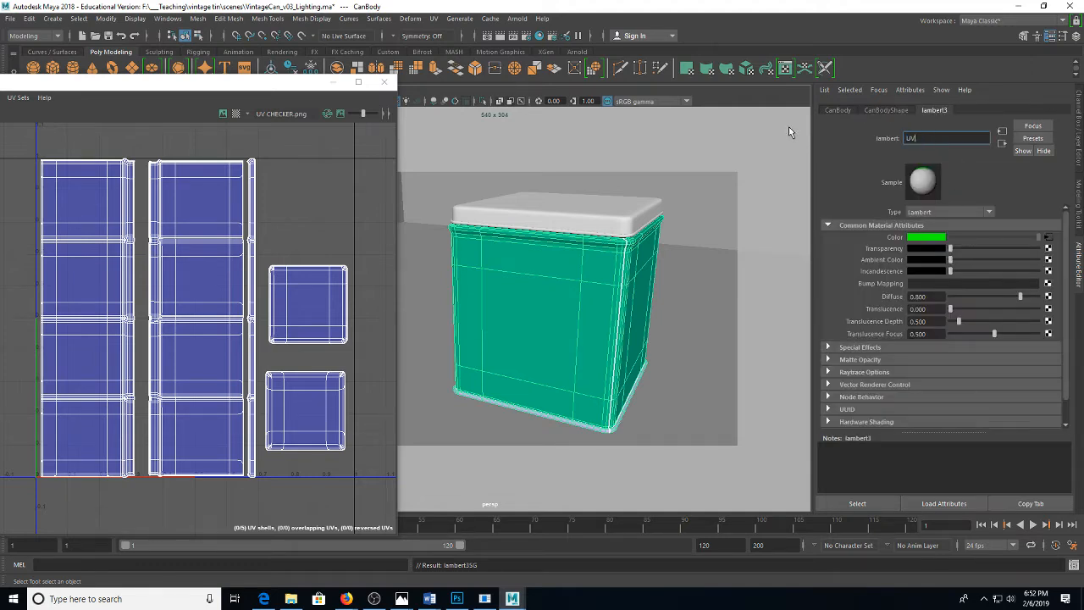
{"action": "key", "text": "Return"}
Break the ramp connection on the UVs material's color and map it with a File texture using UVCHECKER.png
{"action": "right_click", "coordinate": [906, 240]}
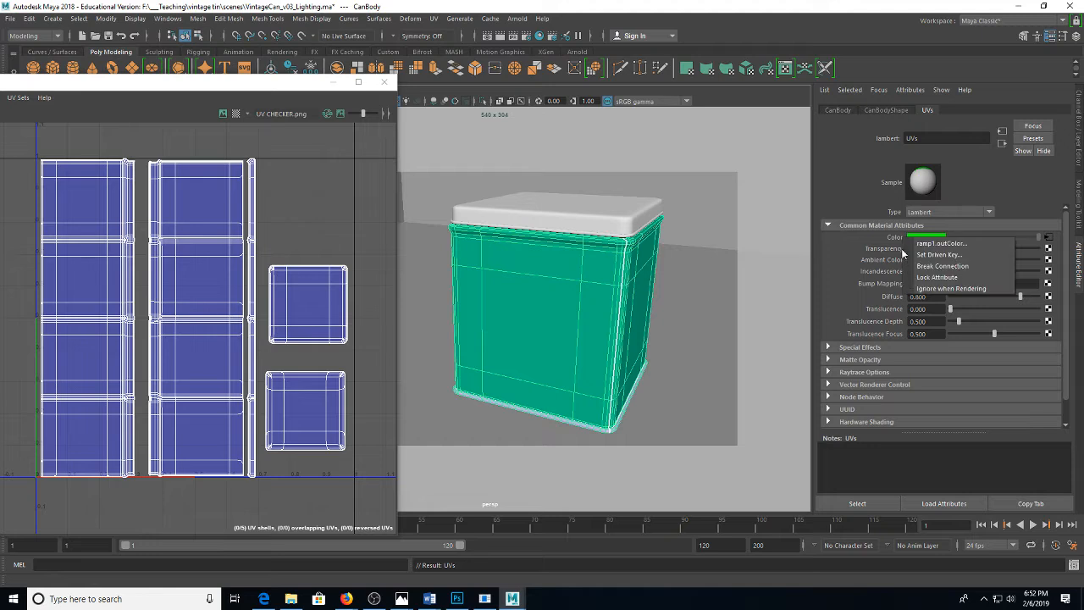
{"action": "left_click", "coordinate": [918, 268]}
{"action": "left_click", "coordinate": [1048, 238]}
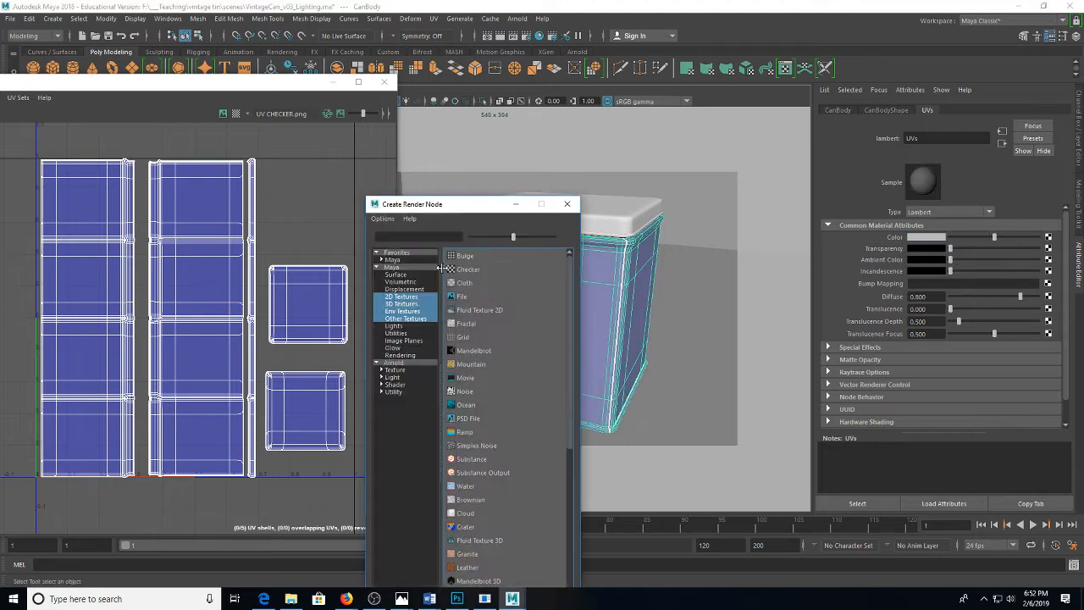
{"action": "left_click", "coordinate": [461, 301]}
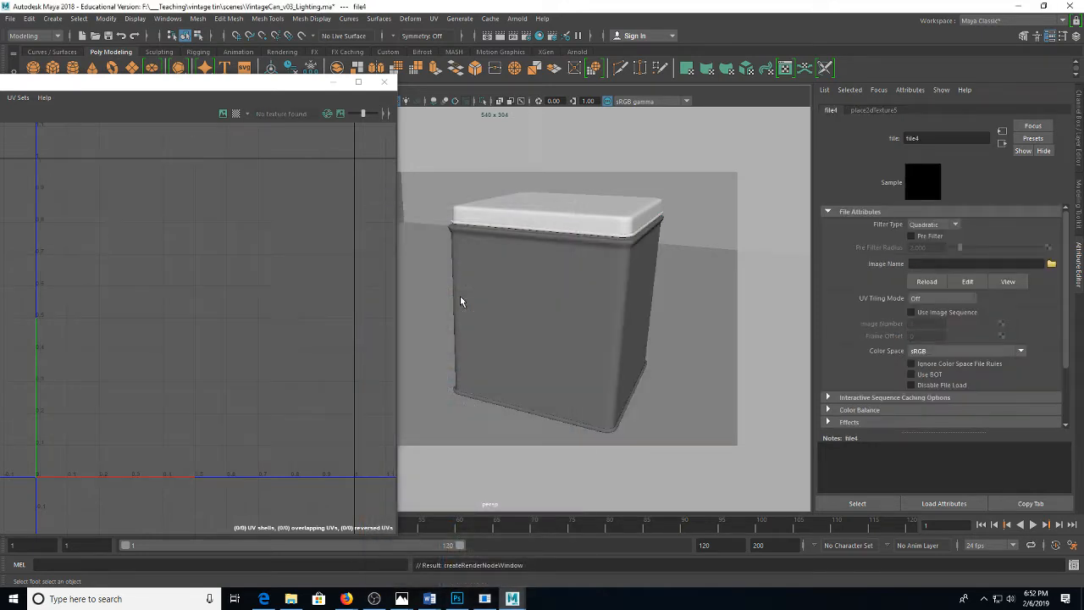
{"action": "left_click", "coordinate": [1050, 263]}
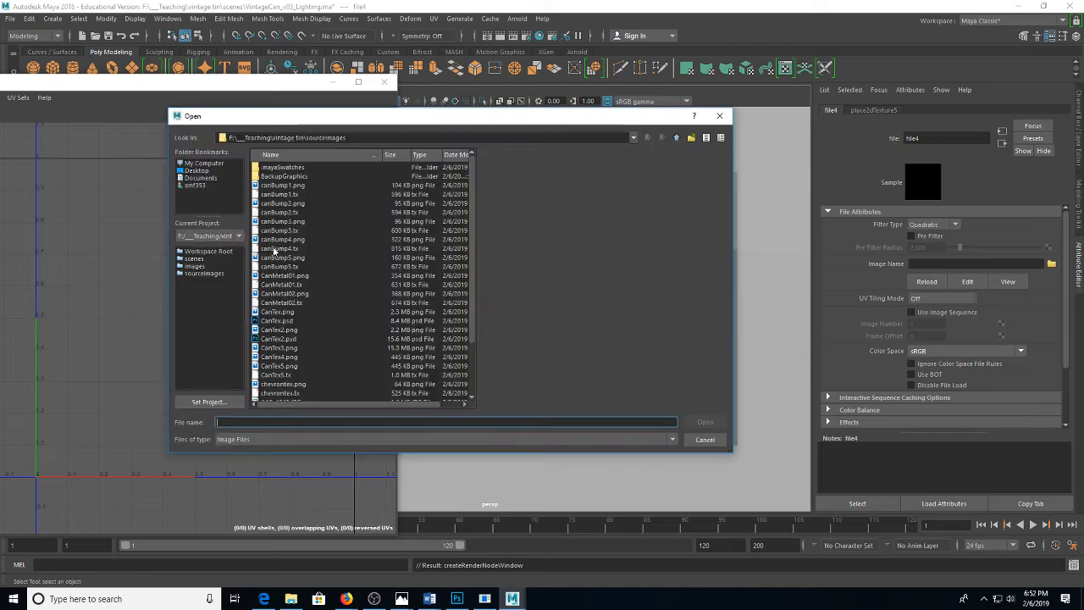
{"action": "scroll", "coordinate": [275, 332], "scroll_direction": "down", "scroll_amount": 3}
{"action": "left_click", "coordinate": [284, 385]}
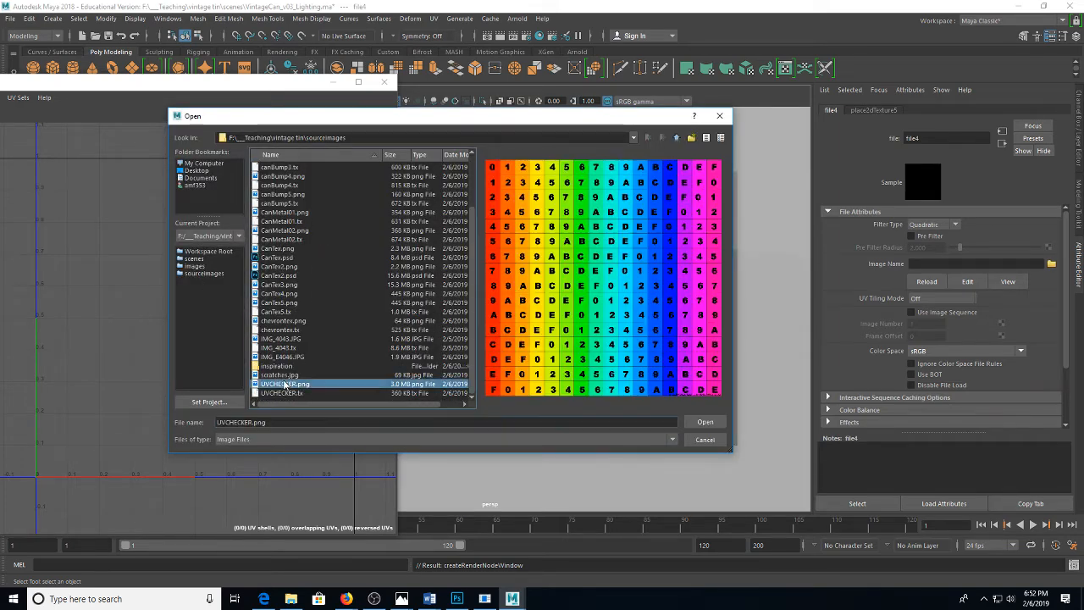
{"action": "double_click", "coordinate": [284, 386]}
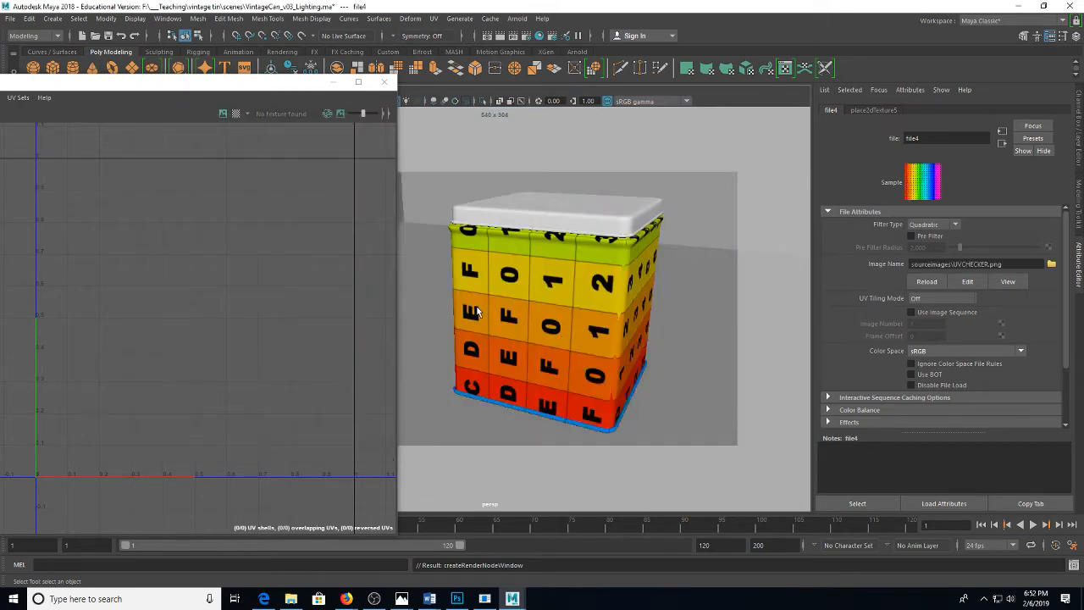
Isolate the can body in the perspective view, move the UV Editor aside and close the Cleanup Options window
{"action": "left_click_drag", "start_coordinate": [653, 341], "coordinate": [614, 320]}
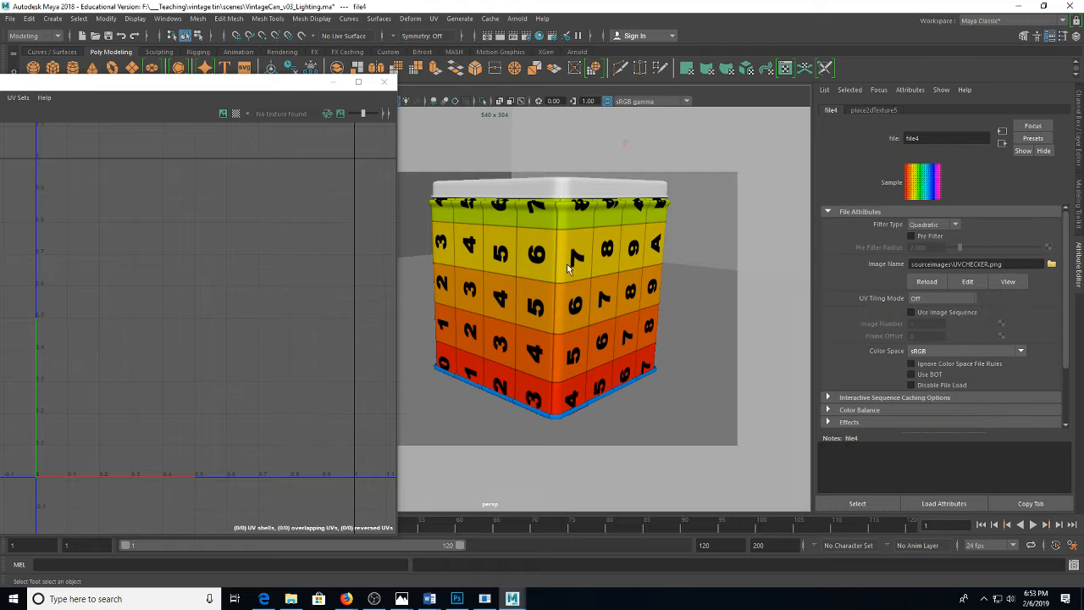
{"action": "left_click", "coordinate": [559, 243]}
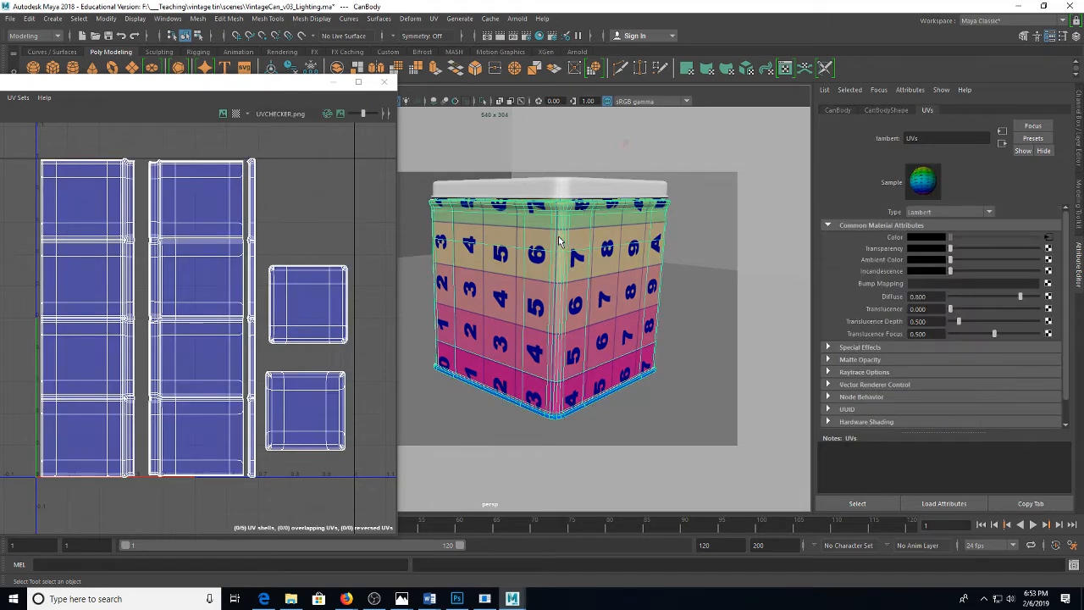
{"action": "key", "text": "ctrl+1"}
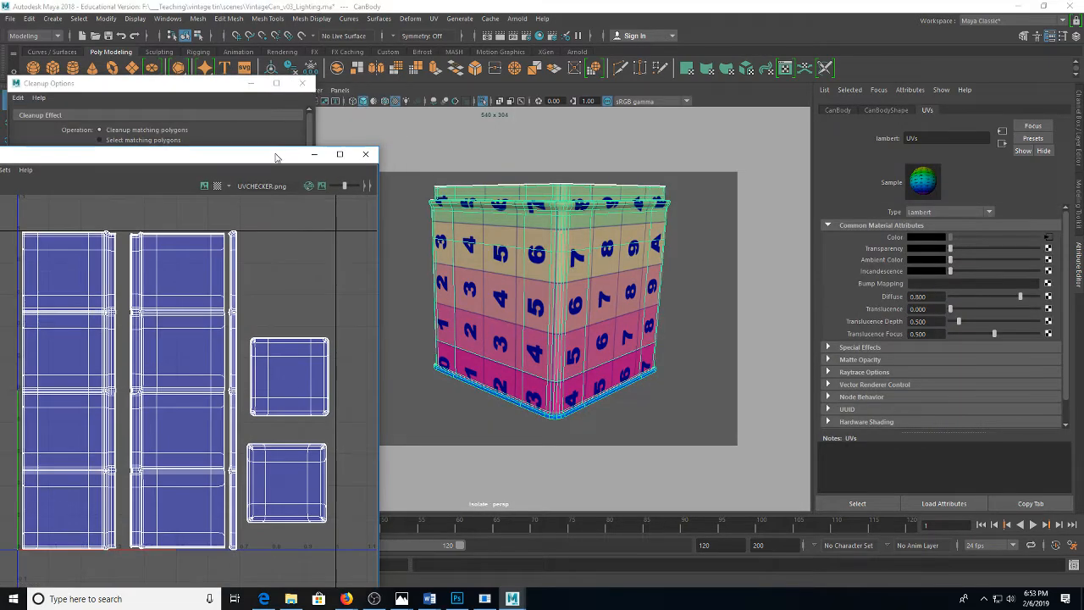
{"action": "left_click_drag", "start_coordinate": [297, 85], "coordinate": [278, 156]}
{"action": "left_click", "coordinate": [295, 96]}
{"action": "left_click", "coordinate": [302, 83]}
Turn off the resolution gate of the perspective camera
{"action": "left_click", "coordinate": [189, 90]}
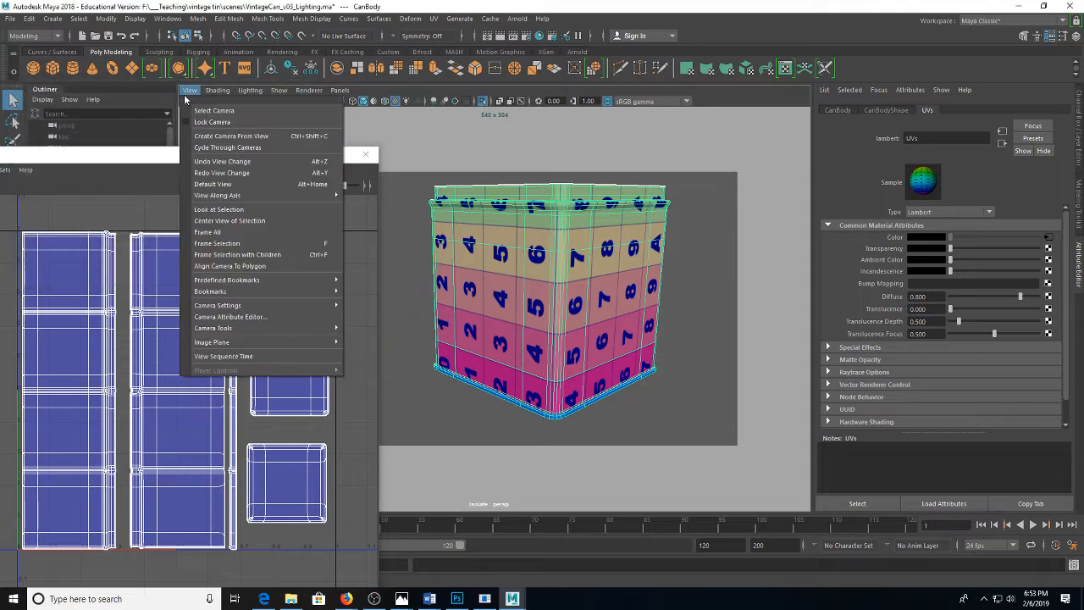
{"action": "mouse_move", "coordinate": [257, 307]}
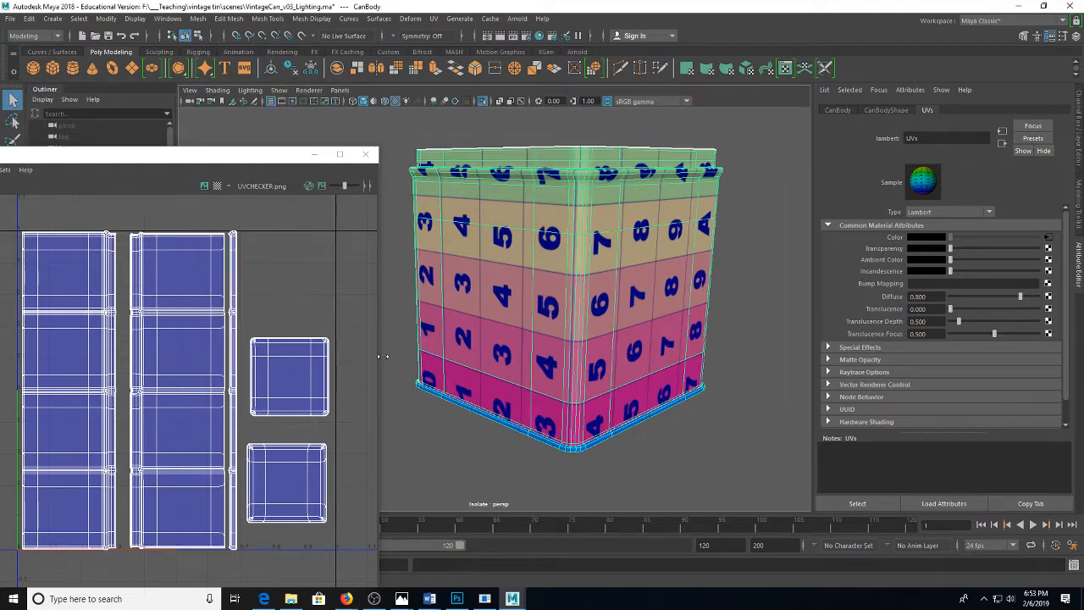
{"action": "left_click", "coordinate": [381, 356]}
{"action": "left_click_drag", "start_coordinate": [550, 214], "coordinate": [587, 202]}
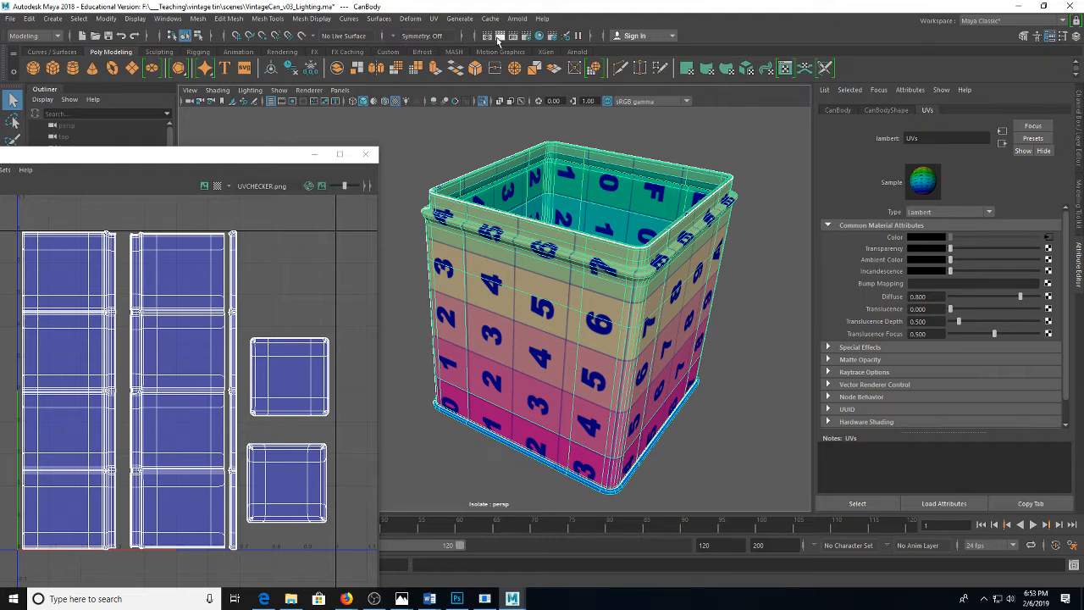
Apply a Planar UV projection to the whole can body and deselect it
{"action": "left_click", "coordinate": [434, 19]}
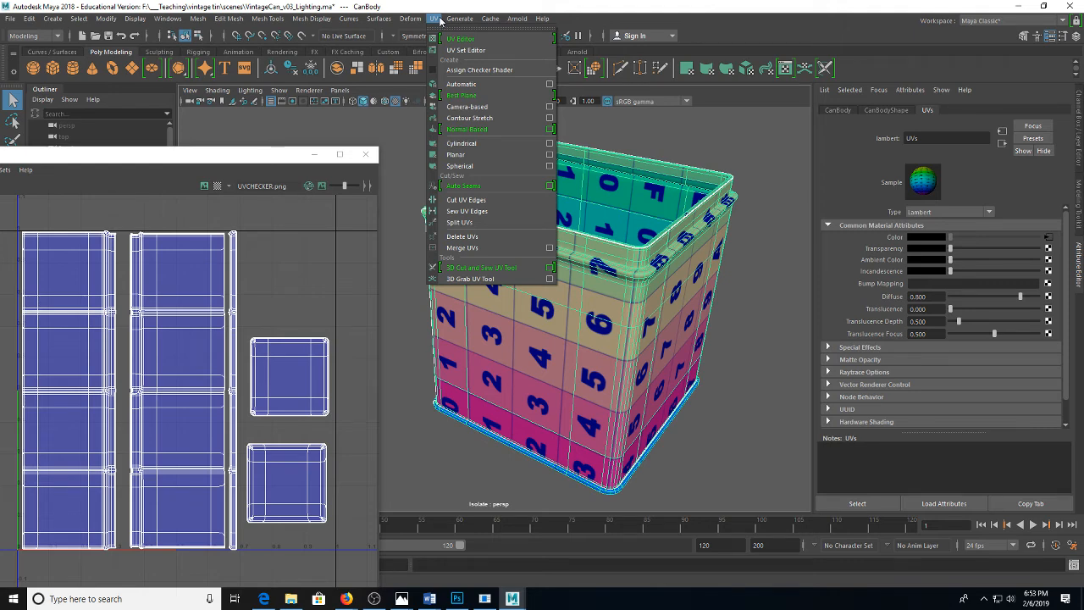
{"action": "left_click", "coordinate": [471, 153]}
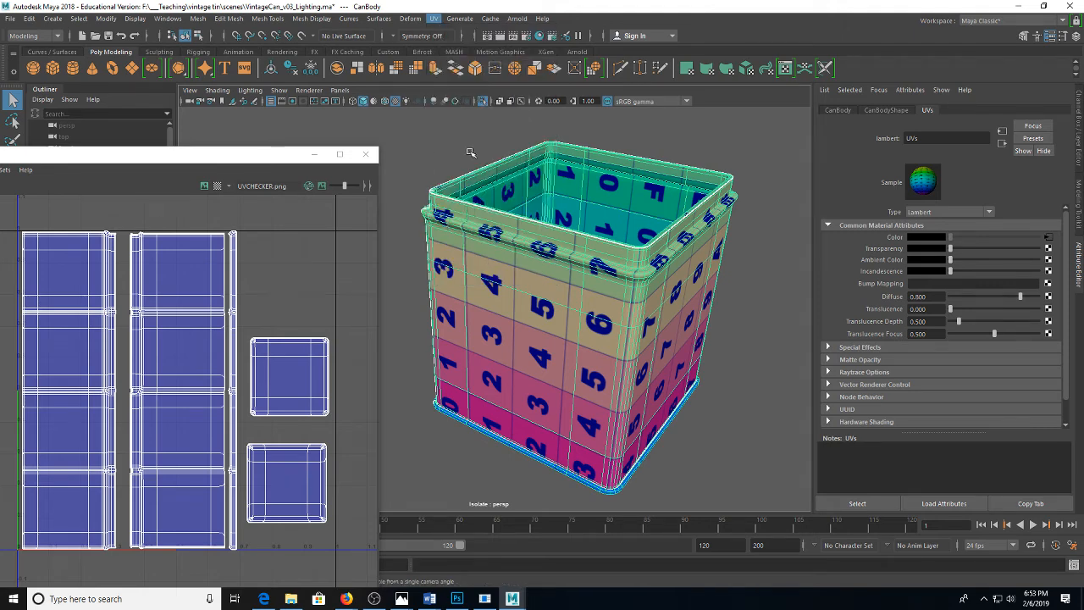
{"action": "right_click", "coordinate": [704, 187]}
{"action": "left_click", "coordinate": [753, 152]}
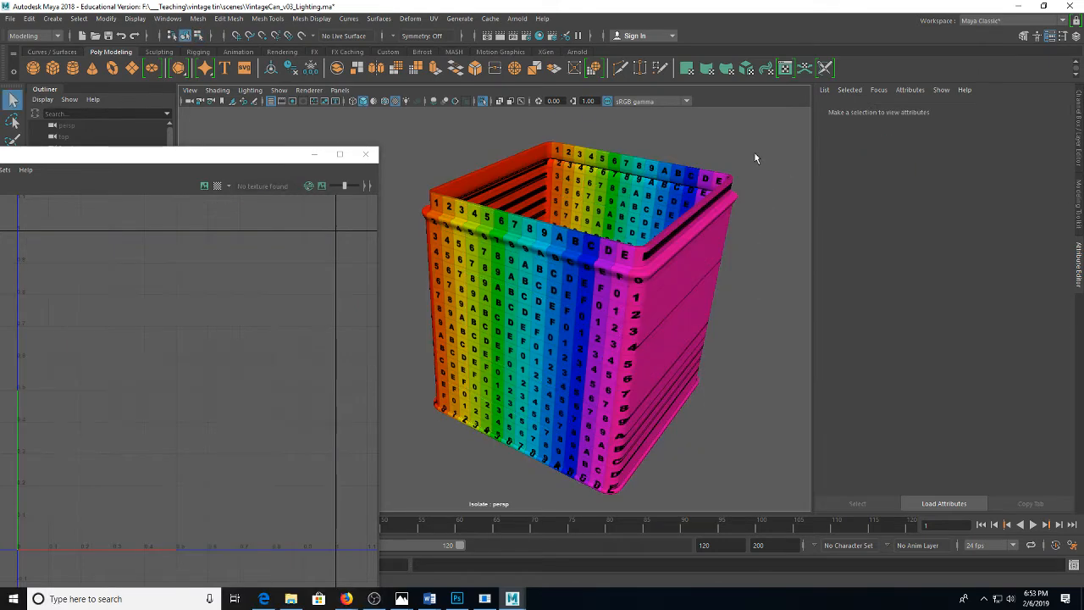
Examine how the planar-projected checker texture falls on the can body's front, sides and interior, comparing it with the UV layout
{"action": "left_click", "coordinate": [687, 208]}
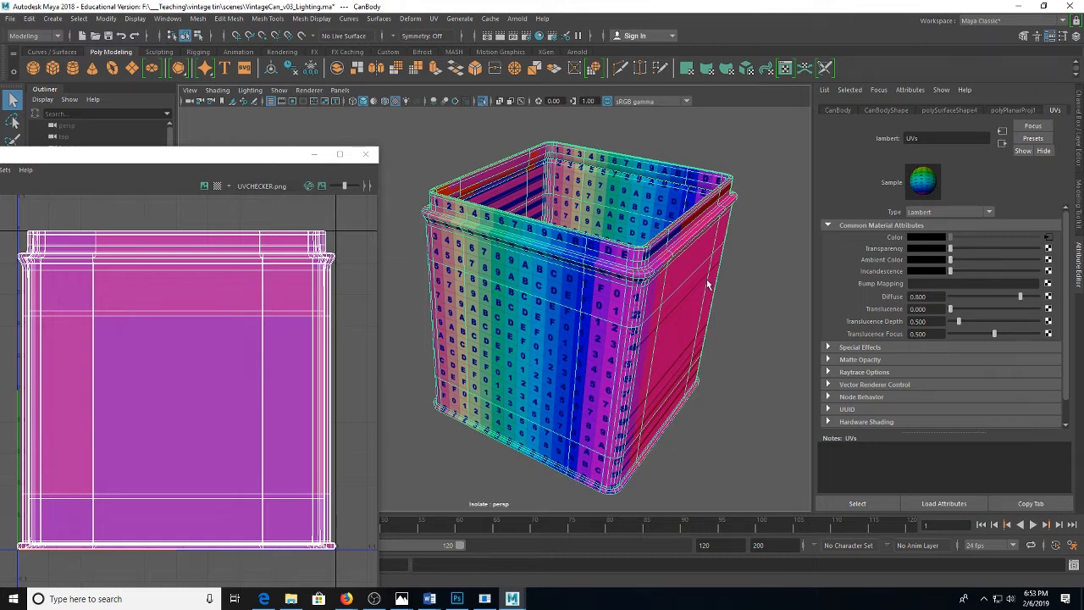
{"action": "left_click_drag", "start_coordinate": [693, 292], "coordinate": [624, 209]}
{"action": "left_click", "coordinate": [733, 240]}
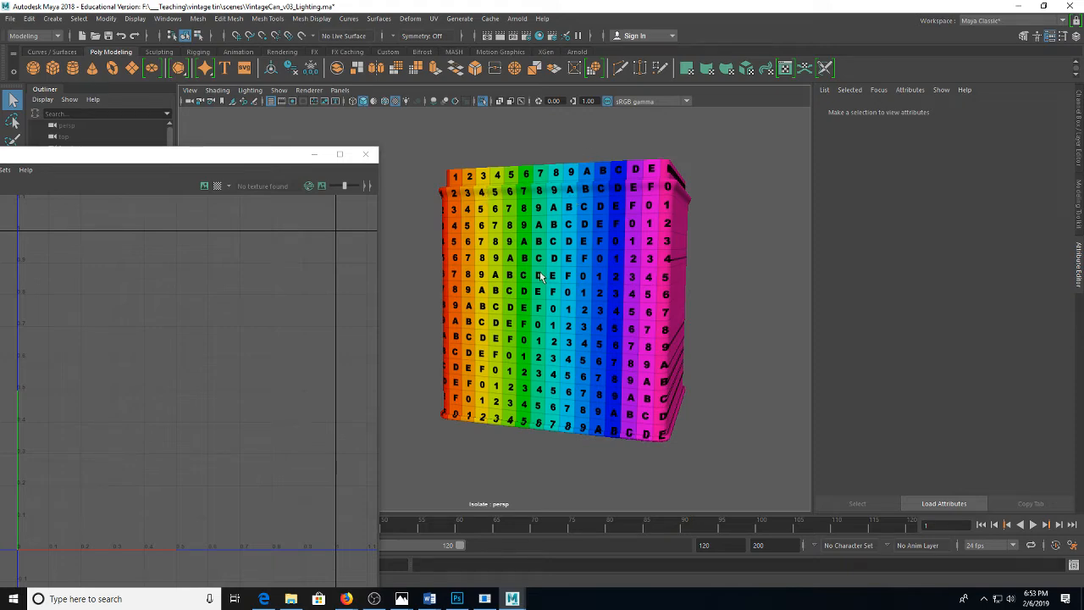
{"action": "left_click_drag", "start_coordinate": [583, 285], "coordinate": [591, 316]}
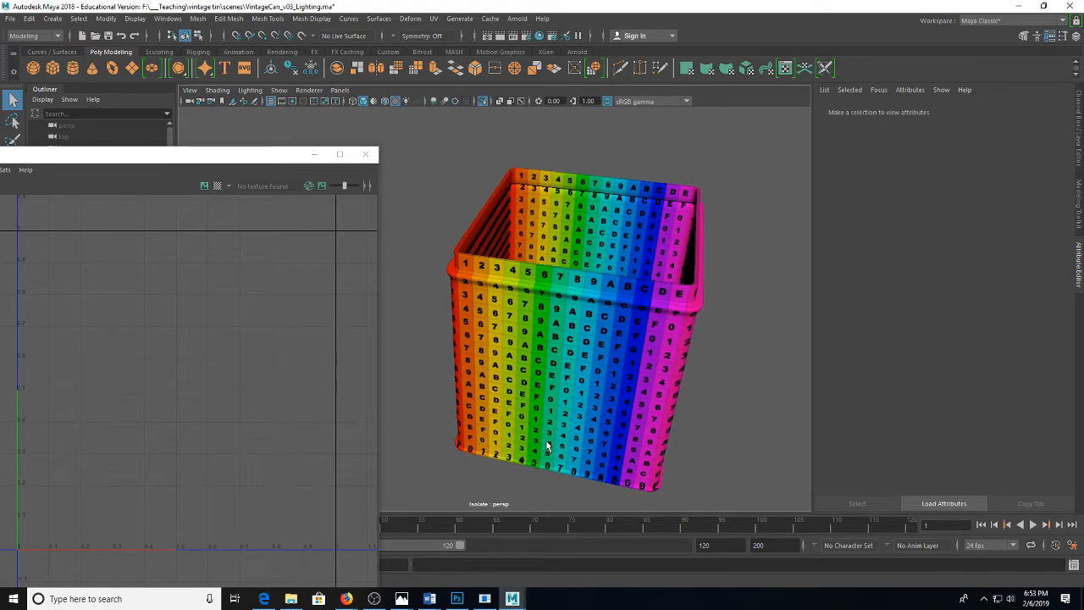
{"action": "left_click_drag", "start_coordinate": [547, 447], "coordinate": [474, 250]}
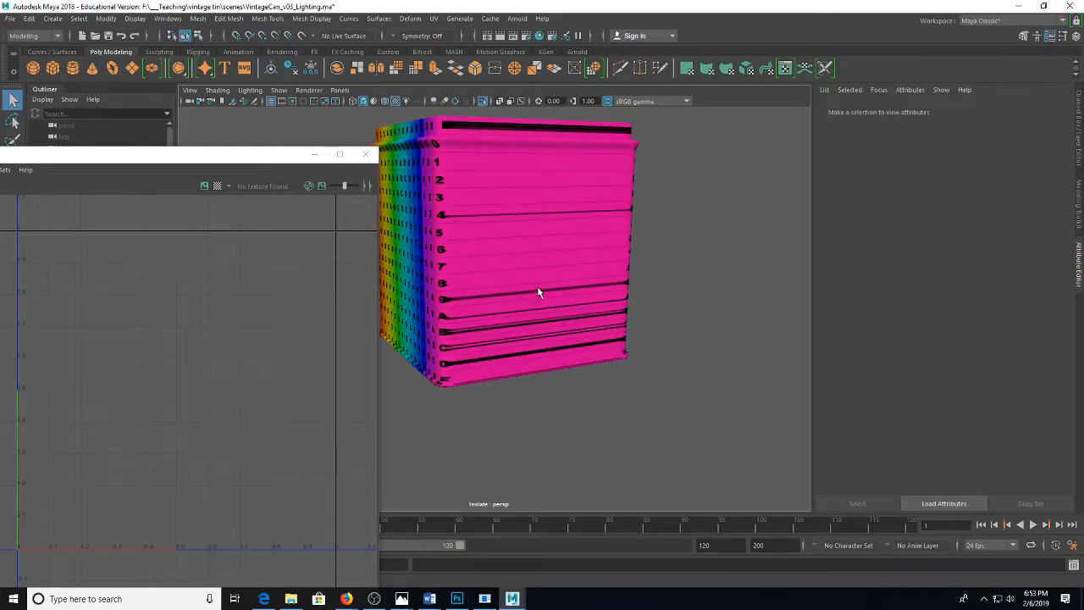
{"action": "left_click_drag", "start_coordinate": [537, 292], "coordinate": [556, 295]}
{"action": "left_click", "coordinate": [460, 265]}
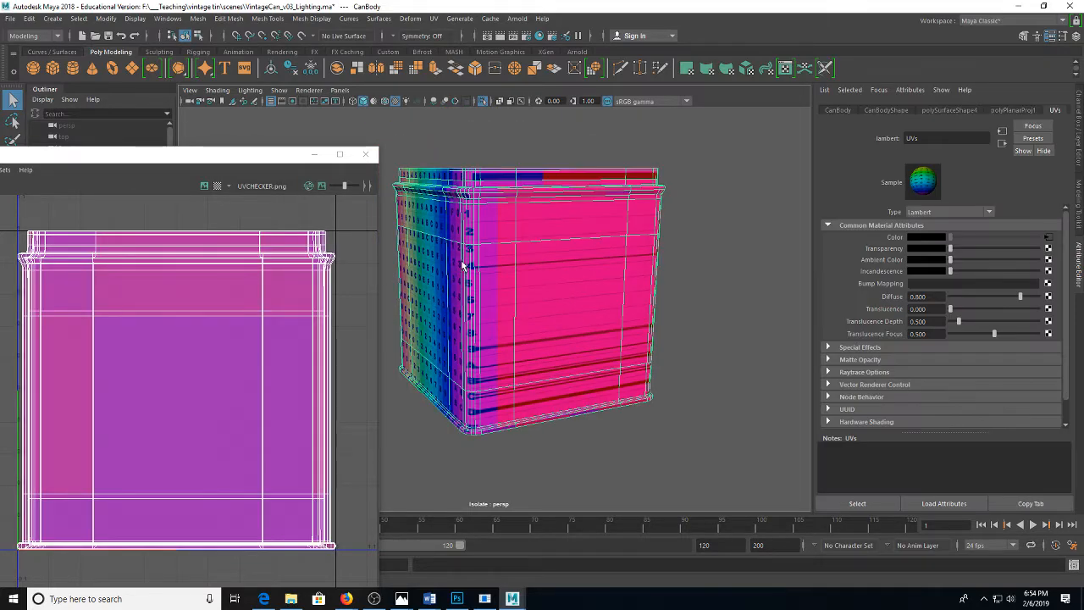
{"action": "left_click_drag", "start_coordinate": [523, 266], "coordinate": [619, 254]}
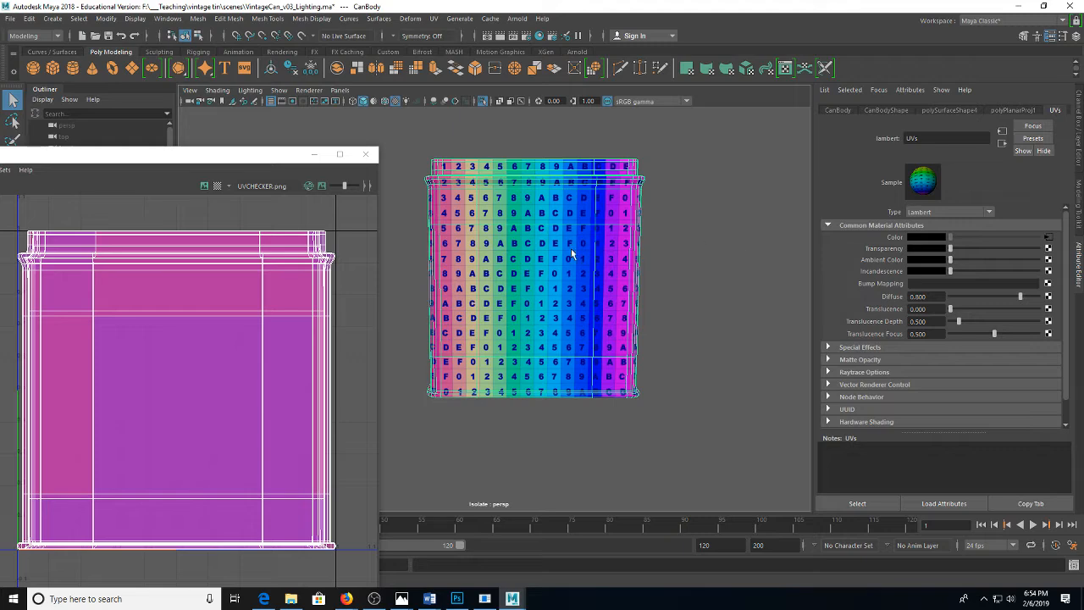
{"action": "left_click_drag", "start_coordinate": [573, 254], "coordinate": [535, 243]}
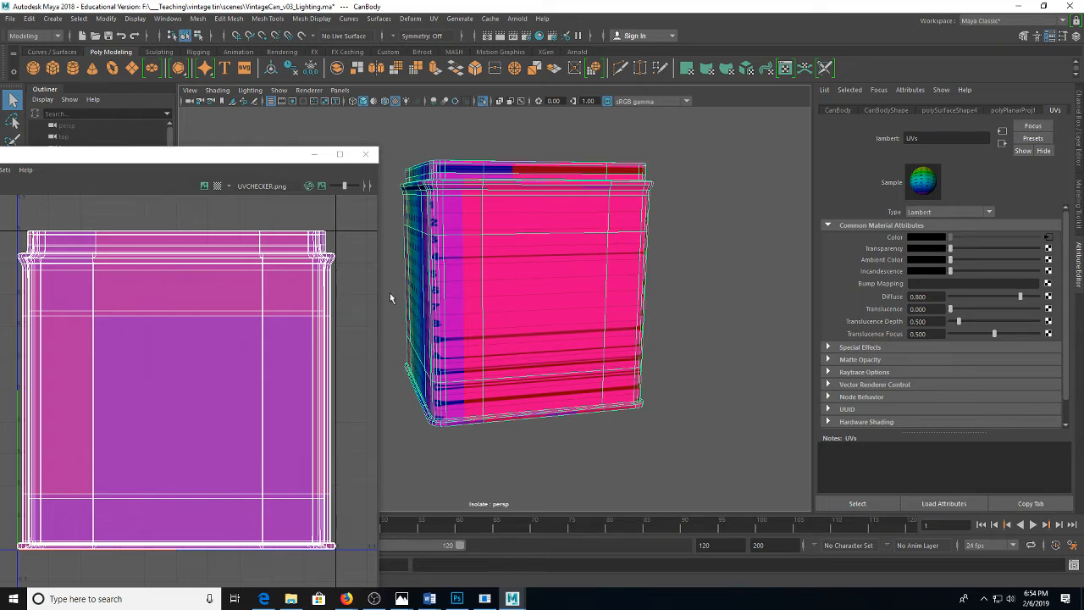
Compare the can body and its UV layout with smooth mesh preview off and on
{"action": "key", "text": "1"}
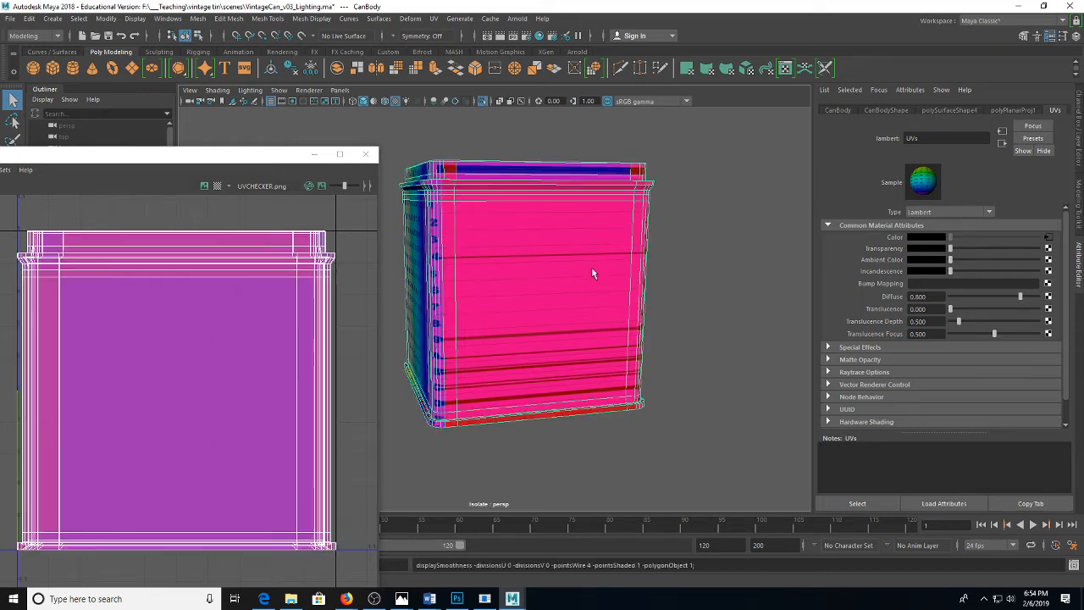
{"action": "key", "text": "3"}
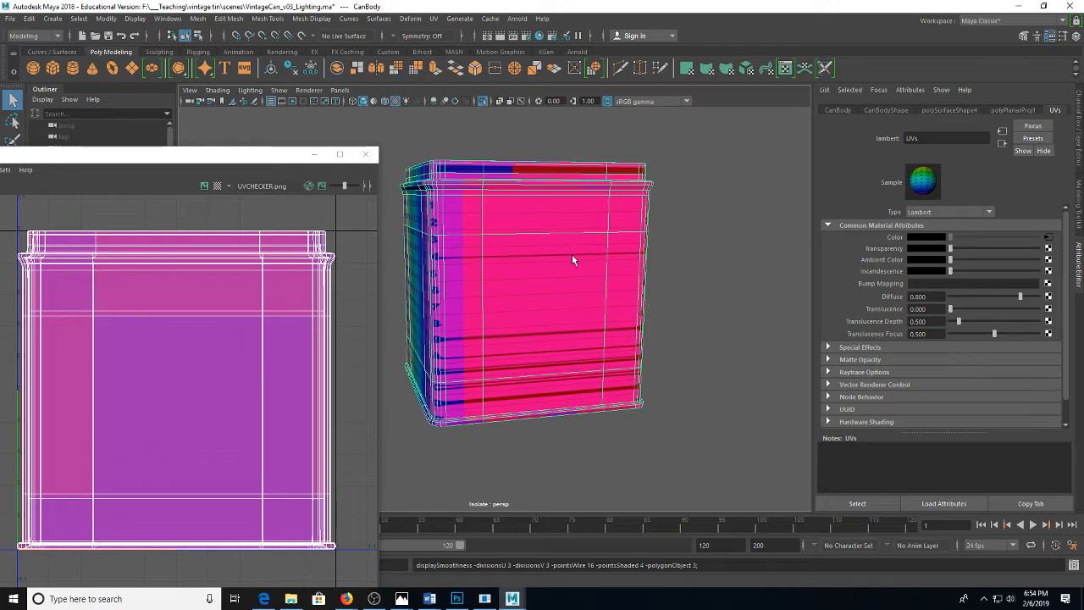
{"action": "left_click_drag", "start_coordinate": [453, 228], "coordinate": [508, 246]}
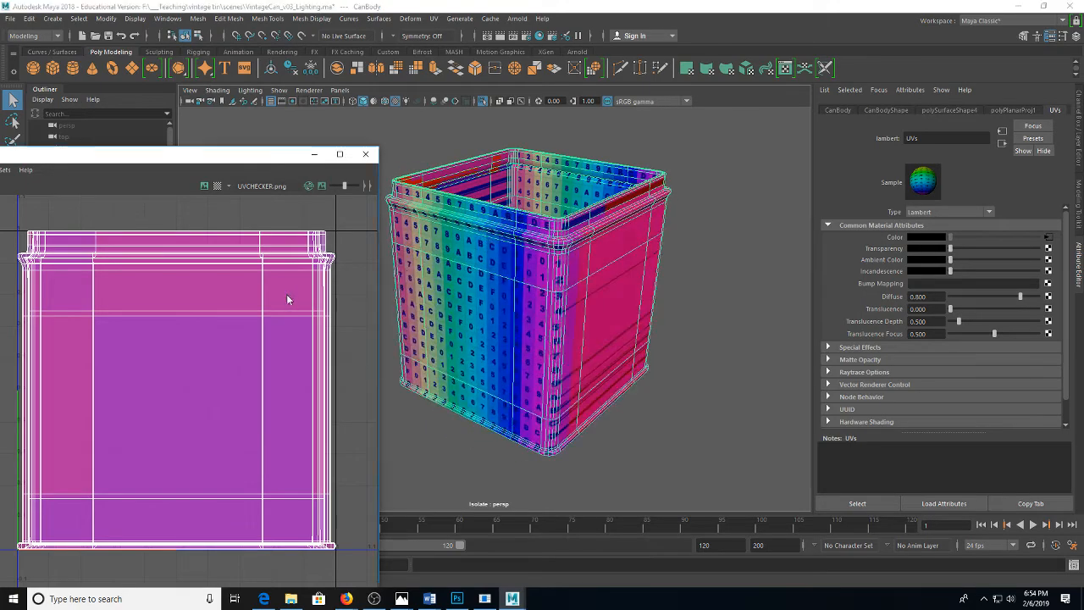
Try to Unfold the can body's entire planar UV shell, and return the body to object selection
{"action": "left_click", "coordinate": [259, 285]}
{"action": "right_click", "coordinate": [259, 285]}
{"action": "mouse_move", "coordinate": [257, 381]}
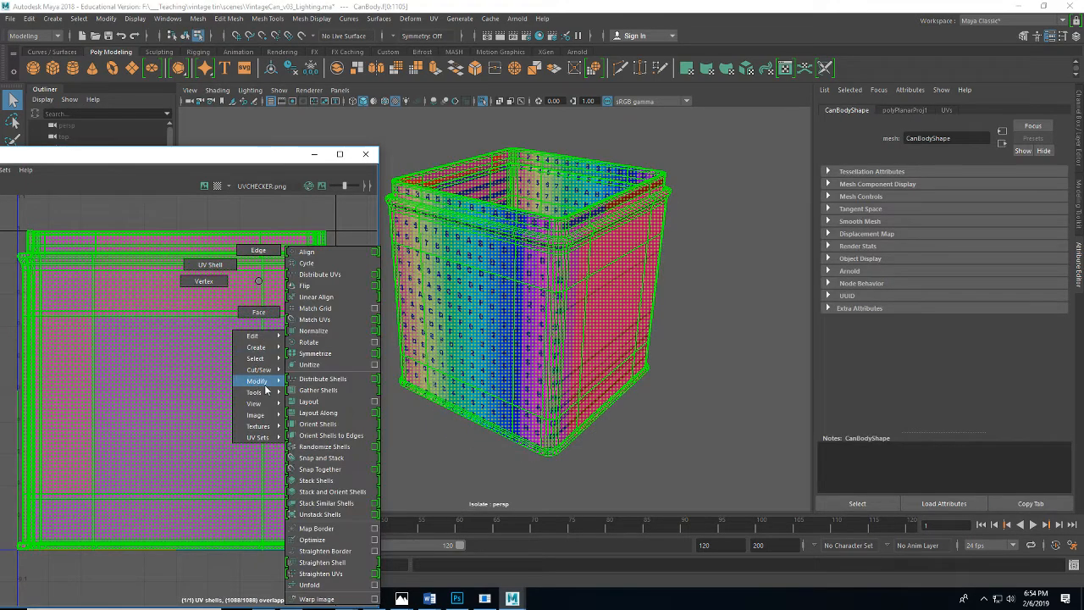
{"action": "left_click", "coordinate": [322, 584]}
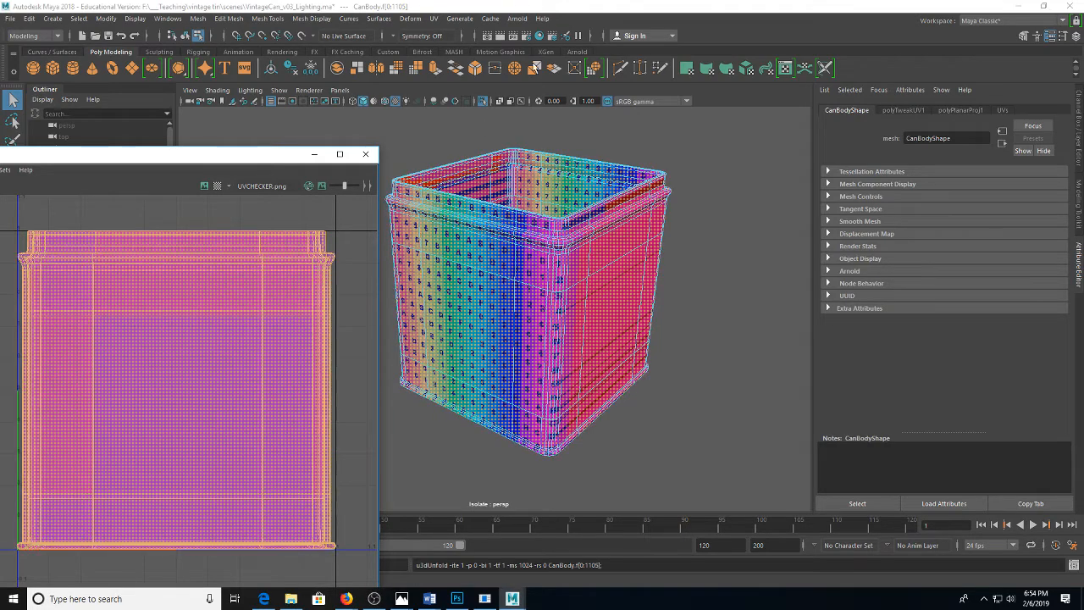
{"action": "right_click", "coordinate": [580, 210]}
{"action": "left_click", "coordinate": [599, 194]}
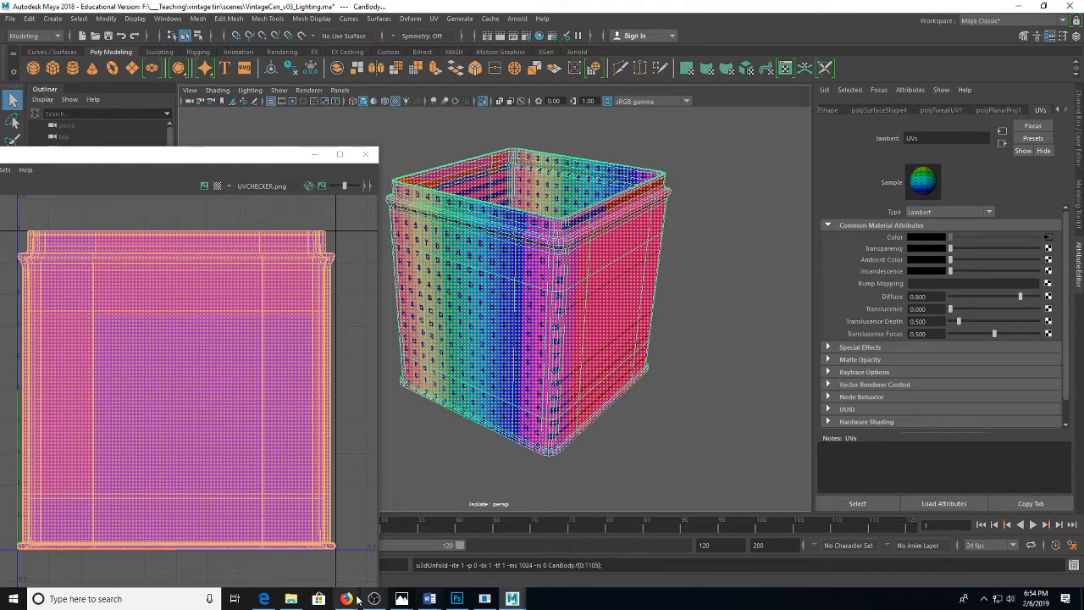
Switch to Photos, zoom in on the coffee tin reference IMG_3955.JPG to study its edges, and return to Maya with the file window moved away
{"action": "left_click", "coordinate": [291, 599]}
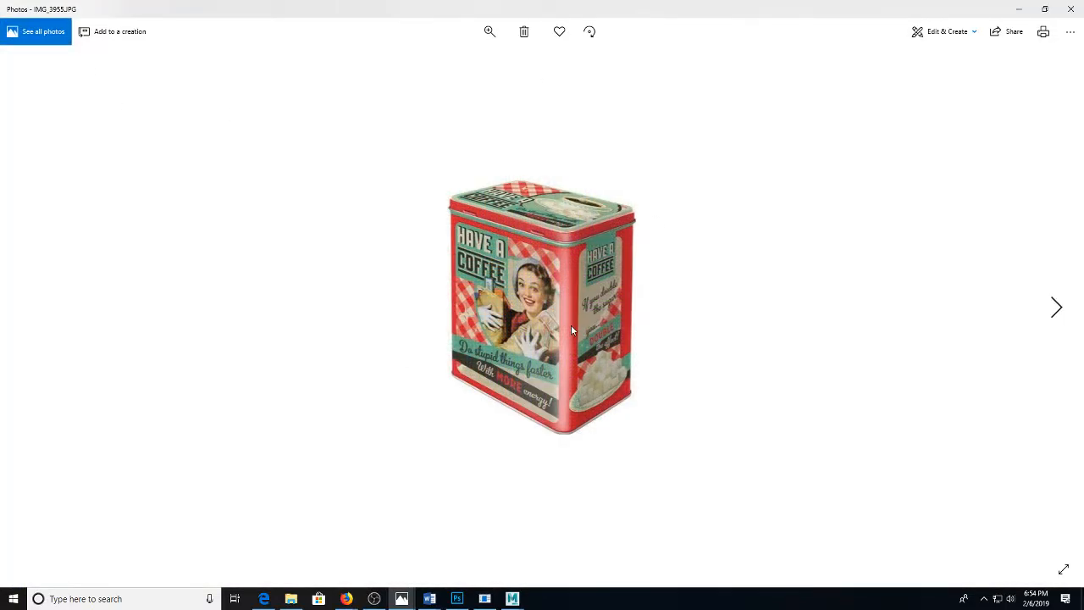
{"action": "left_click", "coordinate": [490, 31]}
{"action": "left_click_drag", "start_coordinate": [440, 63], "coordinate": [476, 71]}
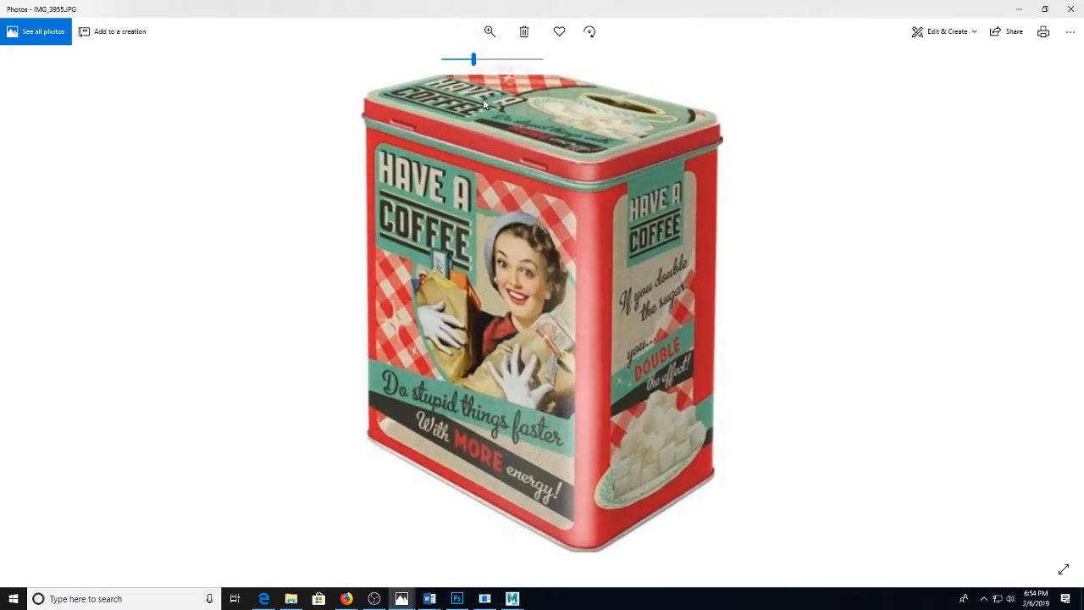
{"action": "left_click_drag", "start_coordinate": [498, 147], "coordinate": [495, 166]}
{"action": "left_click", "coordinate": [1019, 9]}
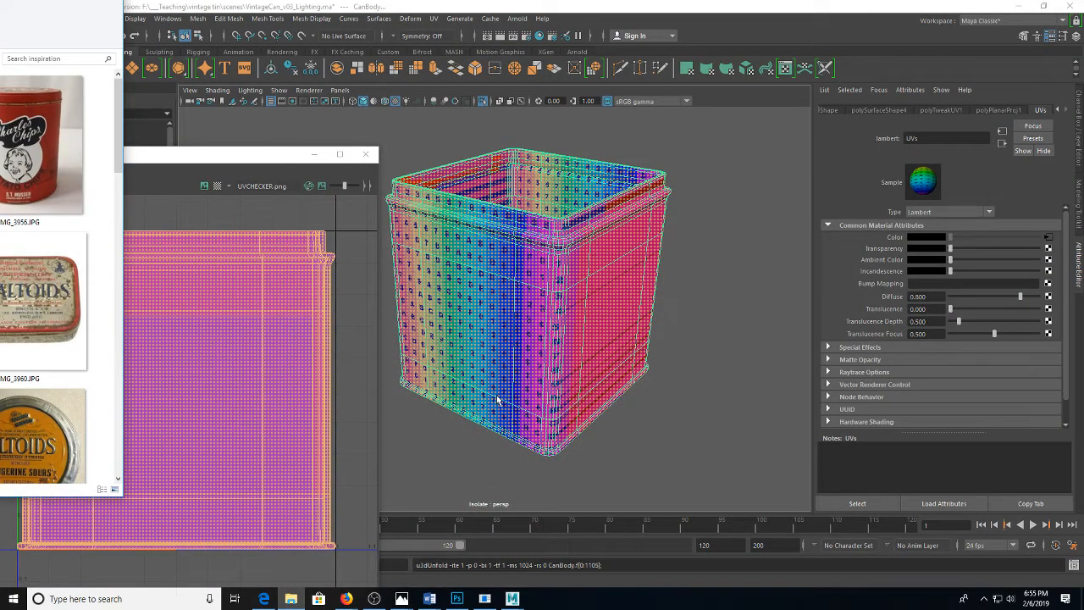
{"action": "scroll", "coordinate": [509, 217], "scroll_direction": "up", "scroll_amount": 2}
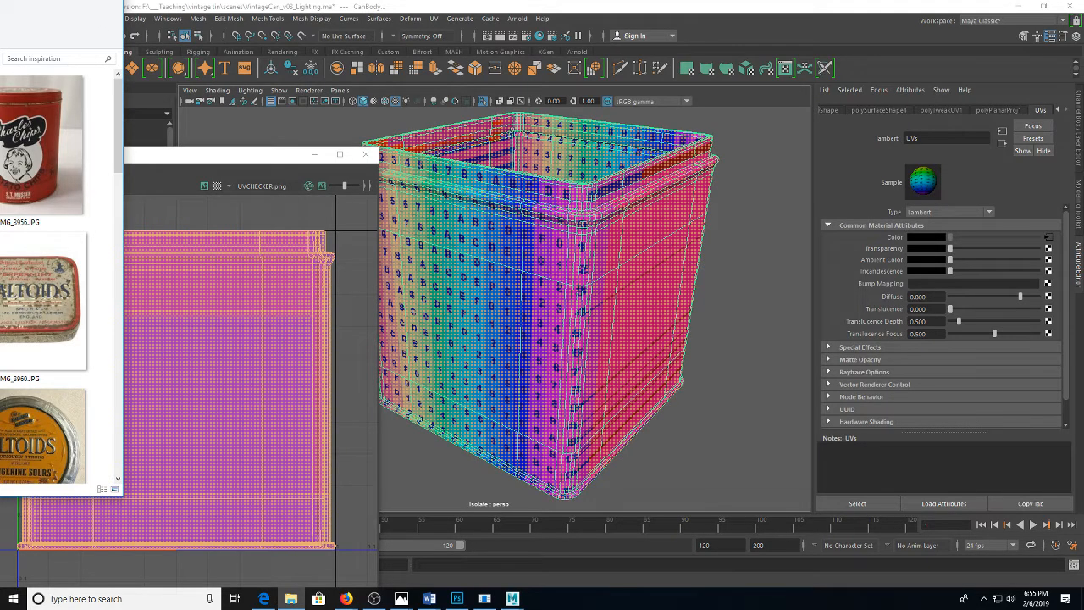
{"action": "left_click_drag", "start_coordinate": [50, 3], "coordinate": [0, 2]}
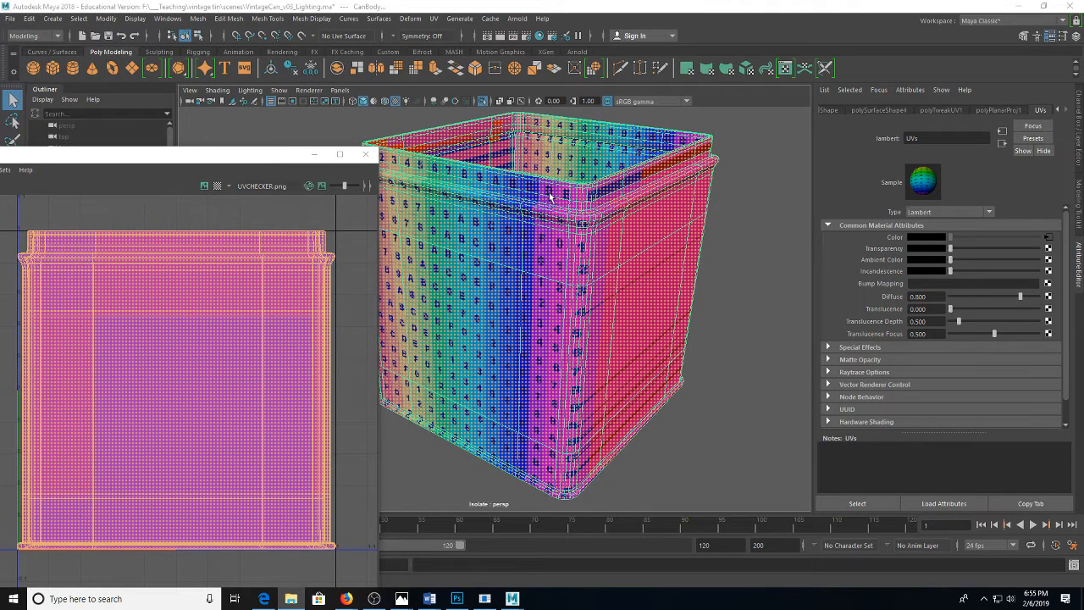
Switch the can body to edge selection and select the edge loop along the outer edge of its top rim
{"action": "left_click_drag", "start_coordinate": [550, 197], "coordinate": [489, 282]}
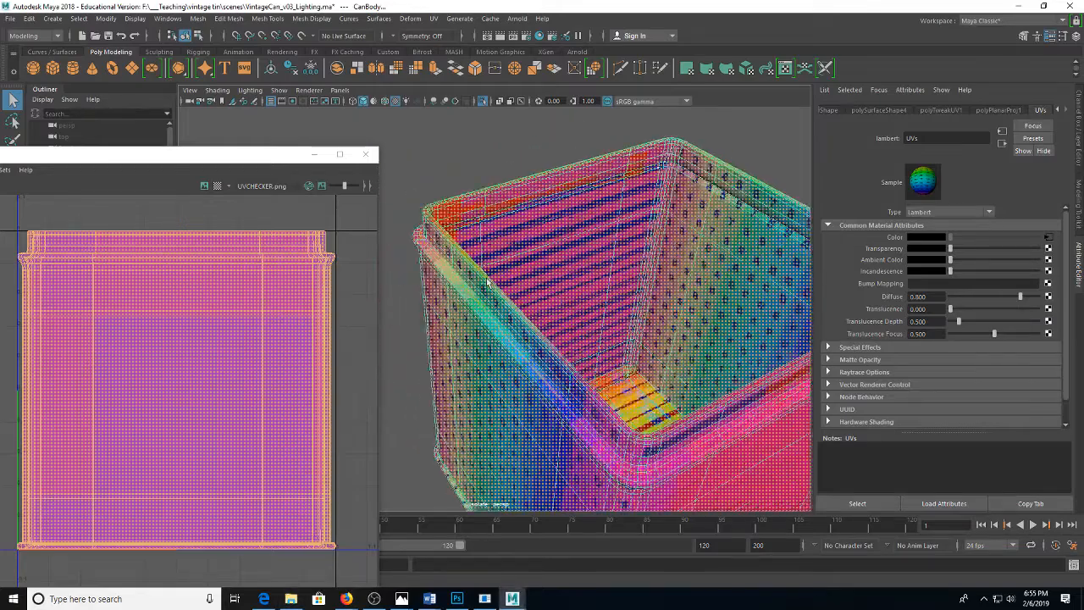
{"action": "scroll", "coordinate": [489, 282], "scroll_direction": "up", "scroll_amount": 4}
{"action": "right_click", "coordinate": [463, 242]}
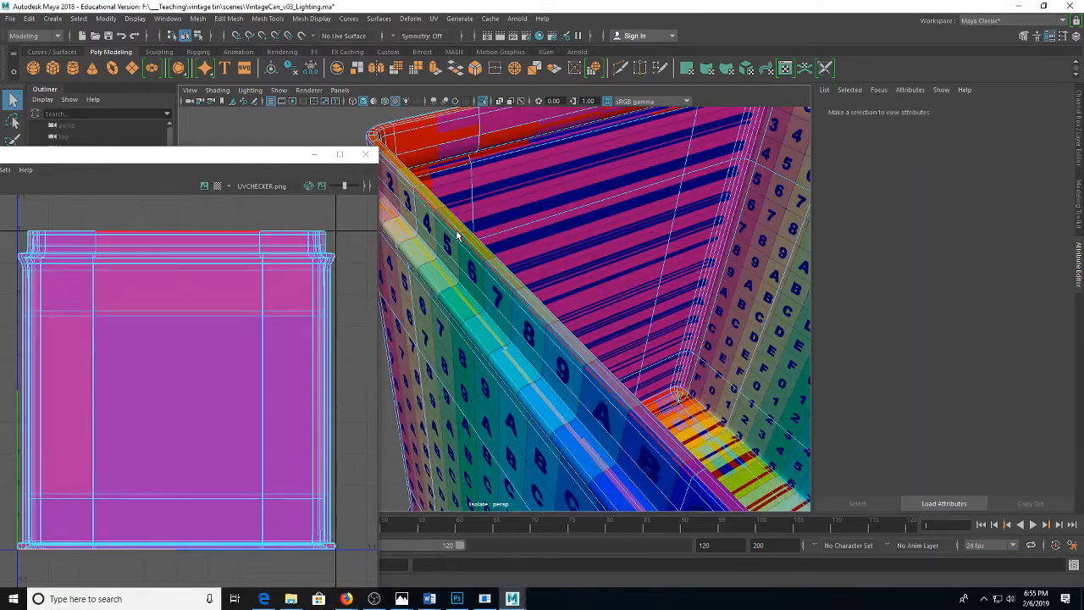
{"action": "left_click", "coordinate": [458, 236]}
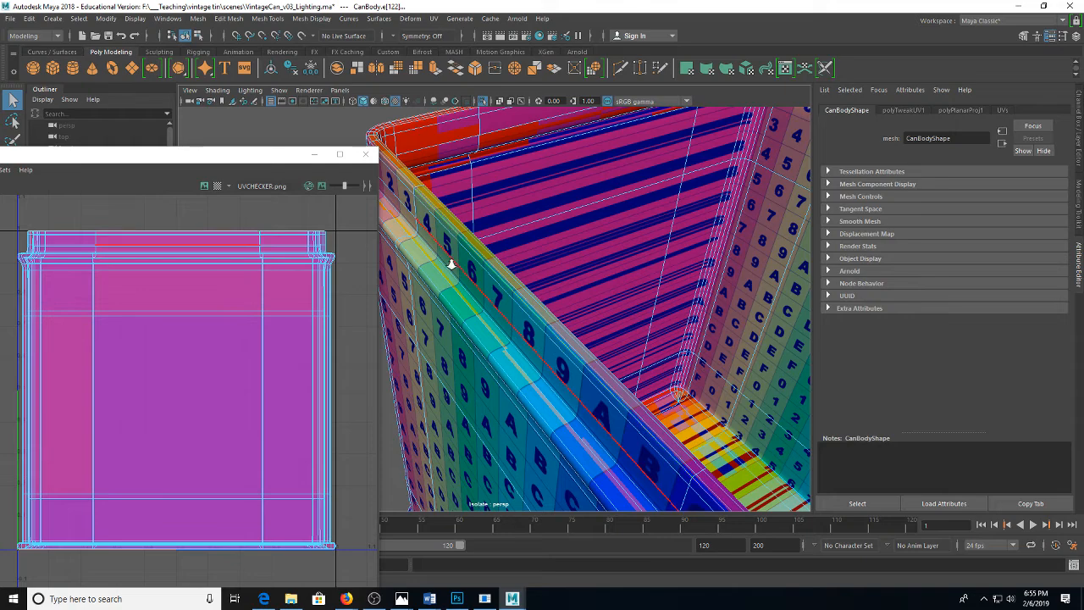
{"action": "scroll", "coordinate": [450, 262], "scroll_direction": "down", "scroll_amount": 3}
{"action": "left_click_drag", "start_coordinate": [450, 261], "coordinate": [466, 183]}
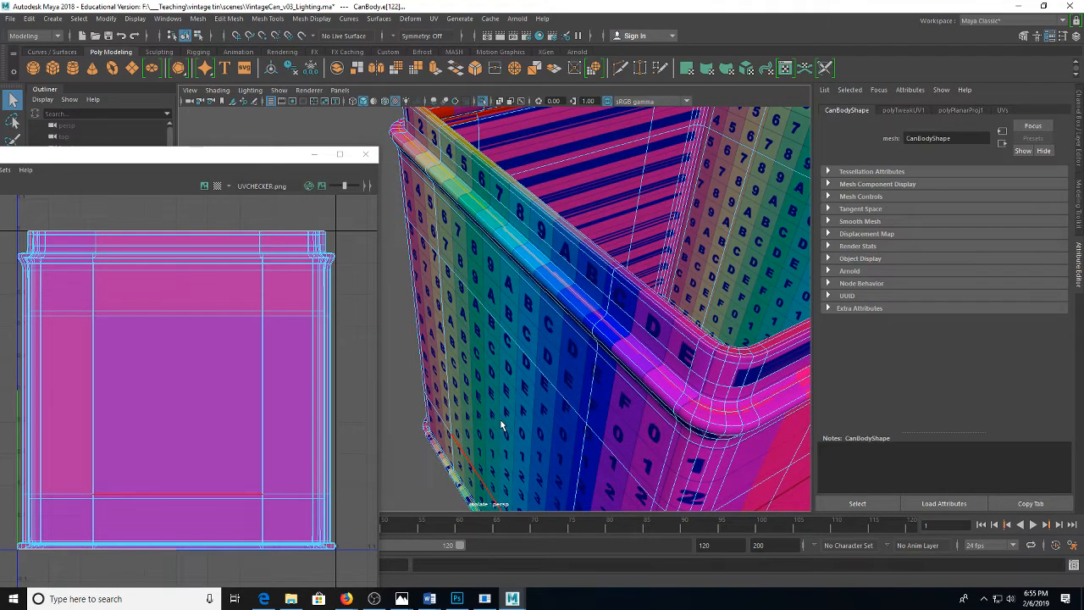
{"action": "left_click_drag", "start_coordinate": [562, 223], "coordinate": [663, 303]}
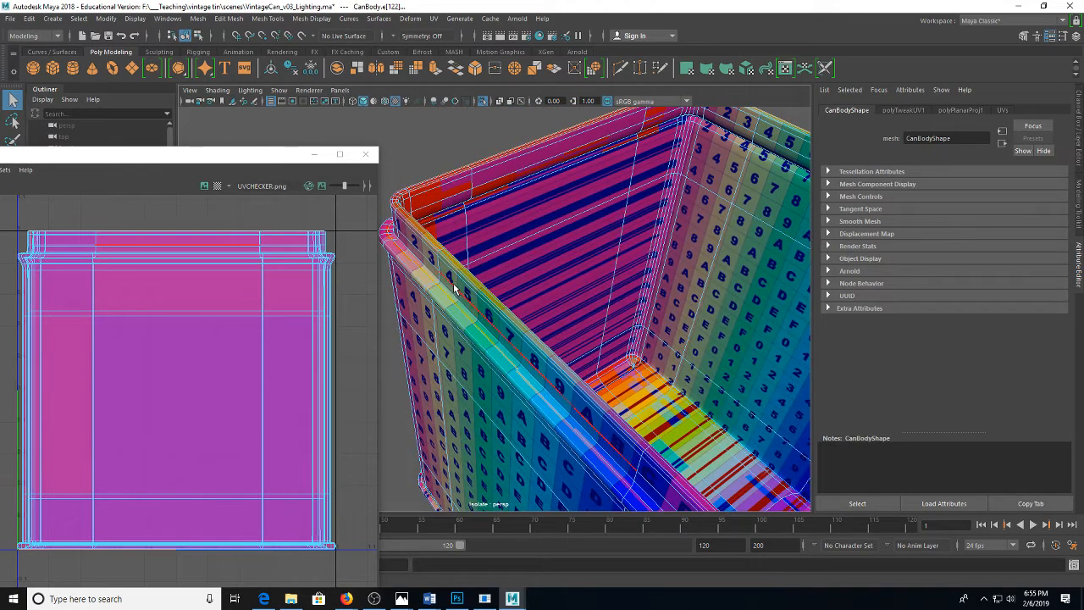
Turn off the can body's smooth mesh preview and show it shaded without textures, close up on the top rim
{"action": "scroll", "coordinate": [457, 284], "scroll_direction": "up", "scroll_amount": 3}
{"action": "key", "text": "1"}
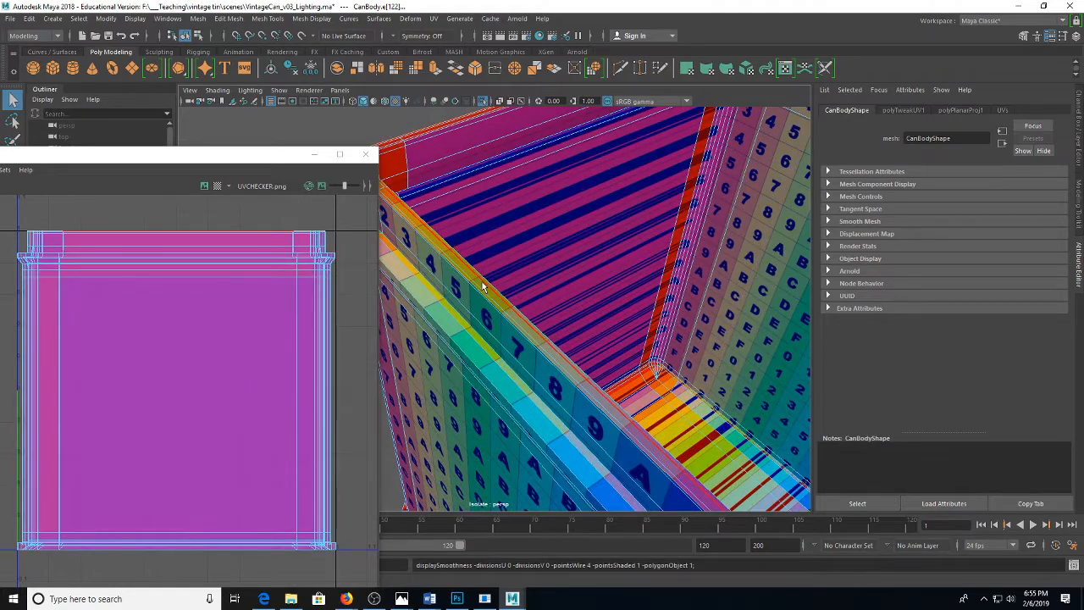
{"action": "key", "text": "5"}
{"action": "scroll", "coordinate": [486, 300], "scroll_direction": "up", "scroll_amount": 2}
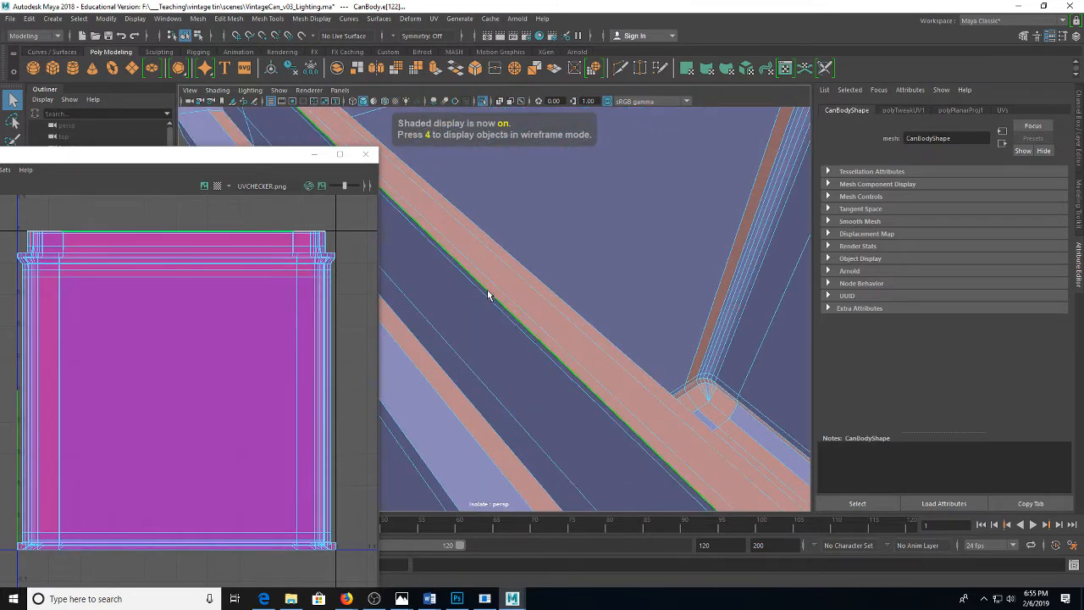
Select the edge loop around the outer edge of the can body's top rim and cut the UVs along it
{"action": "left_click", "coordinate": [488, 295]}
{"action": "scroll", "coordinate": [579, 303], "scroll_direction": "down", "scroll_amount": 2}
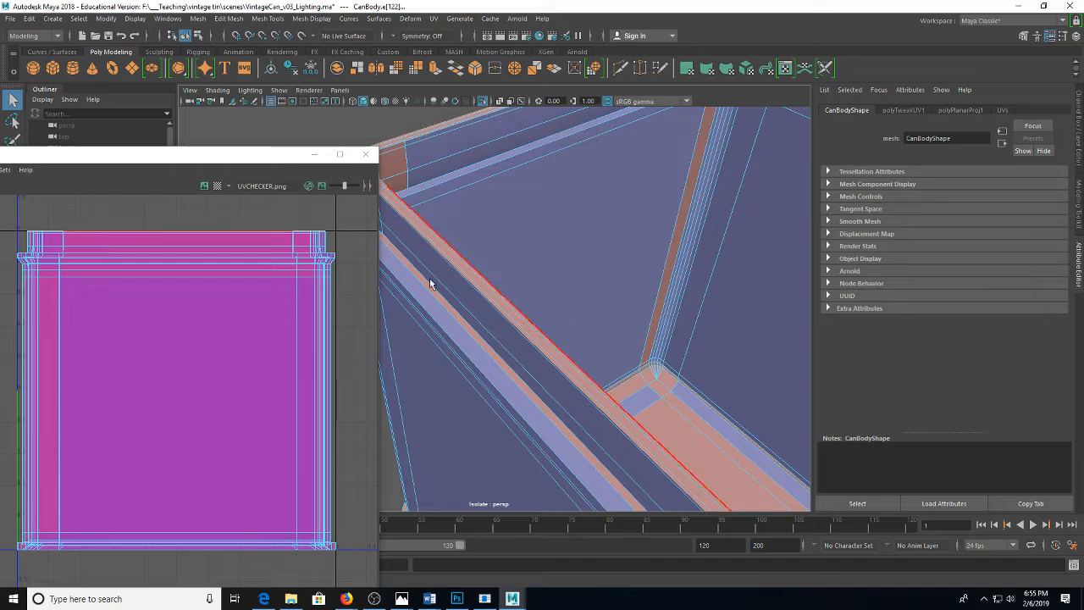
{"action": "right_click", "coordinate": [194, 259]}
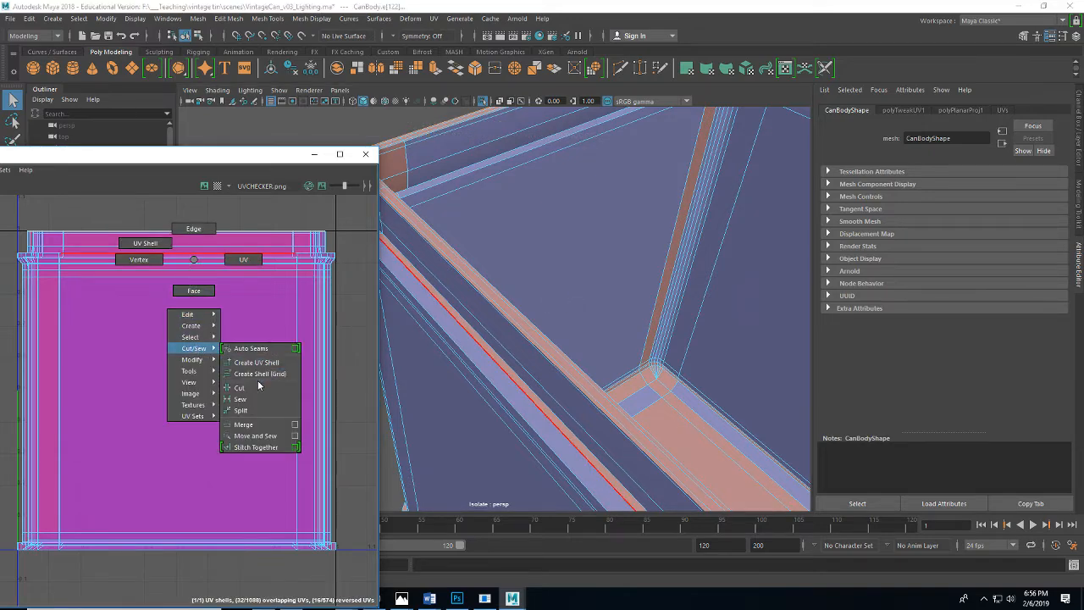
{"action": "left_click", "coordinate": [259, 386]}
Select the can interior's UV shell and move it horizontally off the exterior shell into the neighbouring UV tile
{"action": "right_click", "coordinate": [231, 277]}
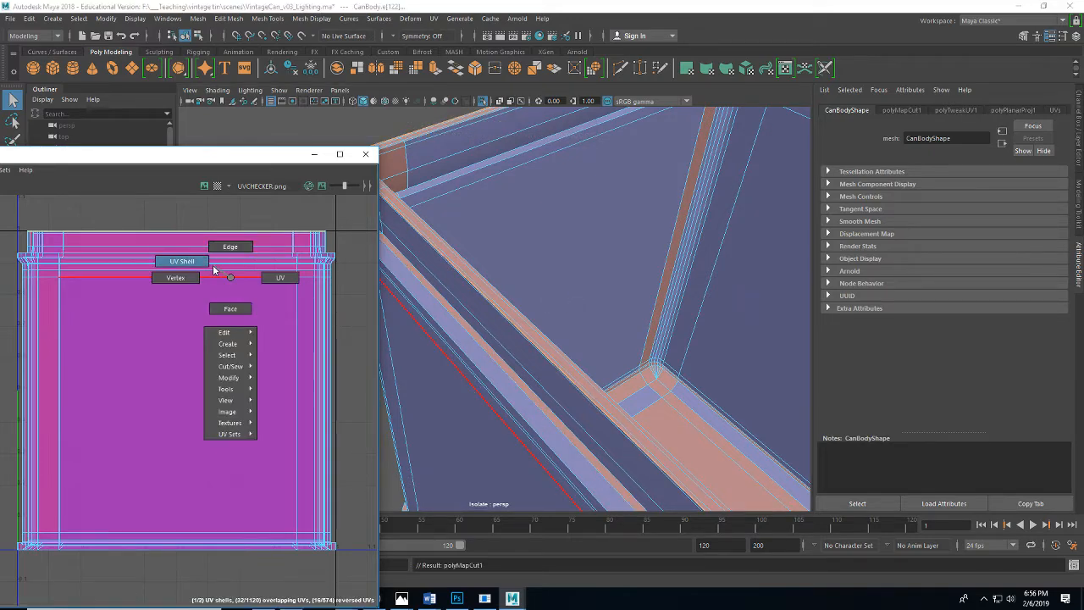
{"action": "left_click", "coordinate": [213, 267]}
{"action": "left_click", "coordinate": [242, 228]}
{"action": "key", "text": "w"}
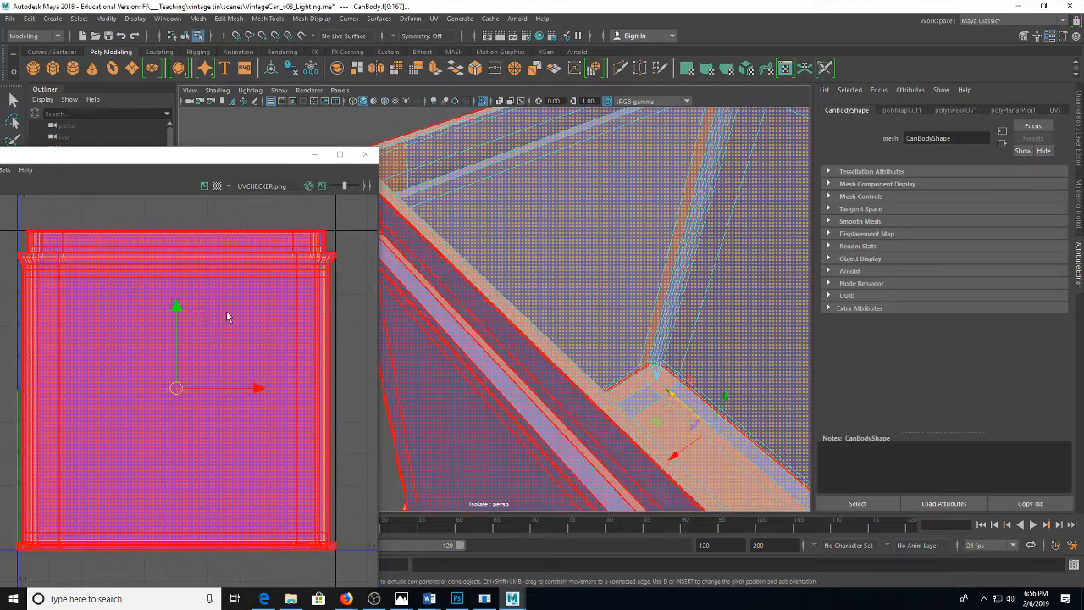
{"action": "scroll", "coordinate": [197, 325], "scroll_direction": "down", "scroll_amount": 3}
{"action": "left_click_drag", "start_coordinate": [200, 364], "coordinate": [414, 368]}
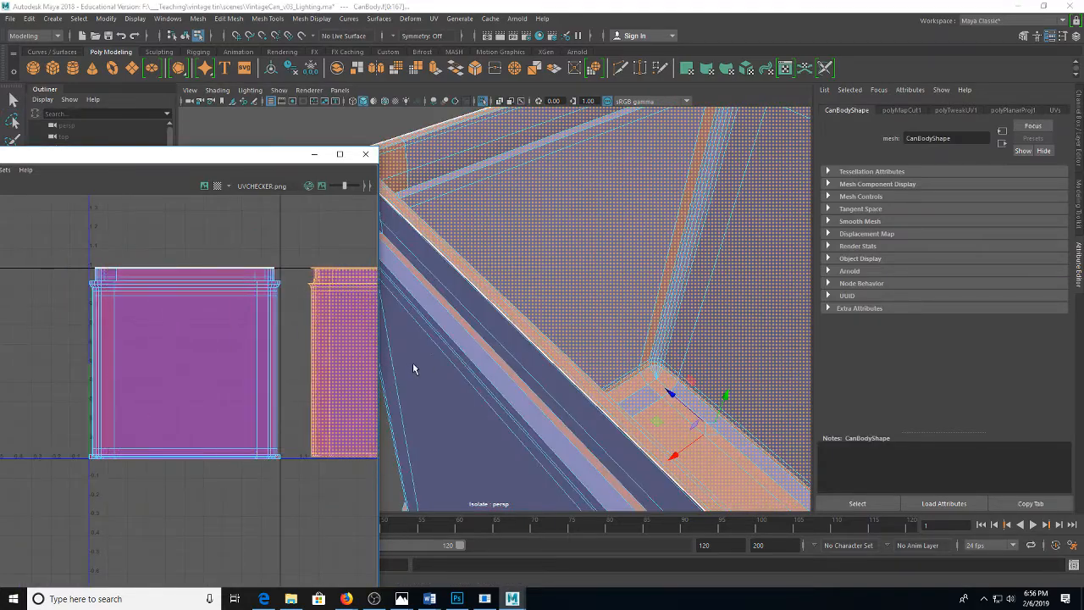
{"action": "left_click_drag", "start_coordinate": [331, 355], "coordinate": [233, 360]}
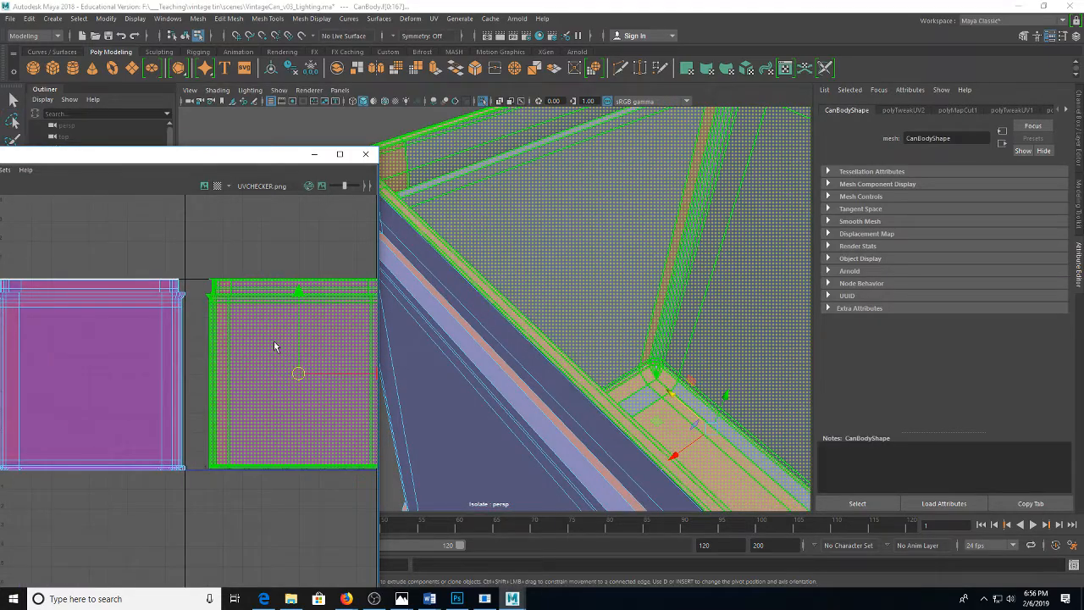
{"action": "left_click", "coordinate": [272, 341]}
{"action": "key", "text": "shift+f"}
{"action": "left_click", "coordinate": [168, 341]}
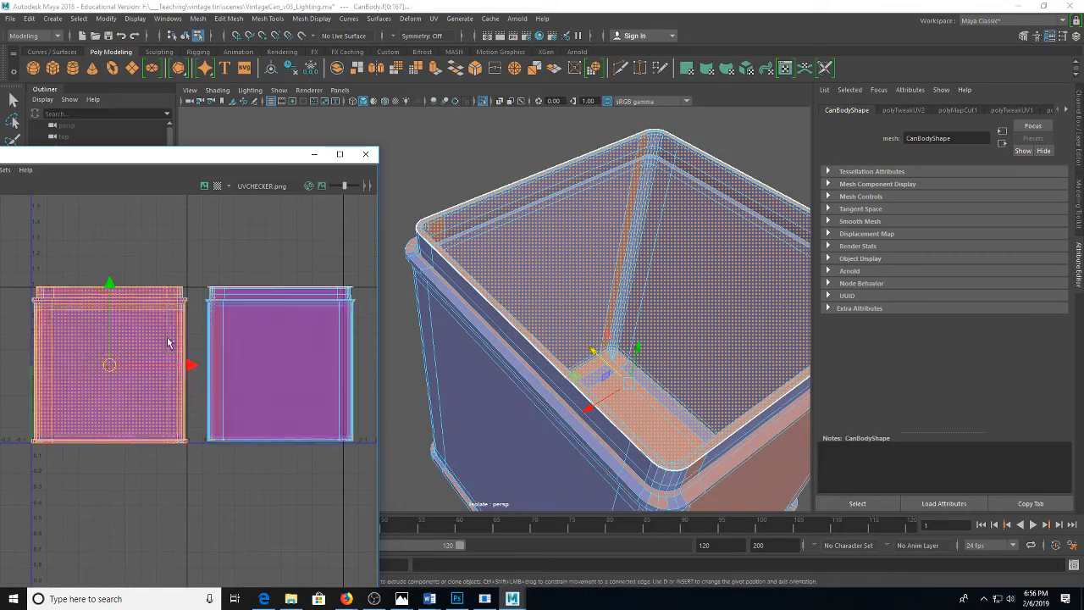
Unfold the can body's interior UV shell, and repeat the Unfold on the exterior shell
{"action": "right_click", "coordinate": [255, 312]}
{"action": "left_click", "coordinate": [239, 298]}
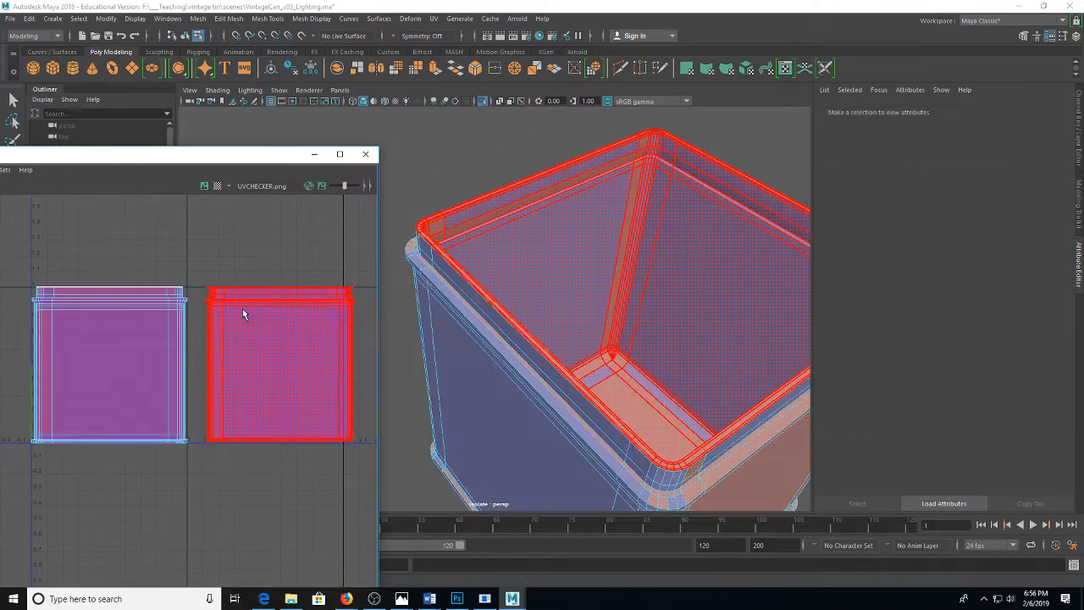
{"action": "left_click", "coordinate": [242, 308]}
{"action": "right_click", "coordinate": [244, 312]}
{"action": "mouse_move", "coordinate": [245, 421]}
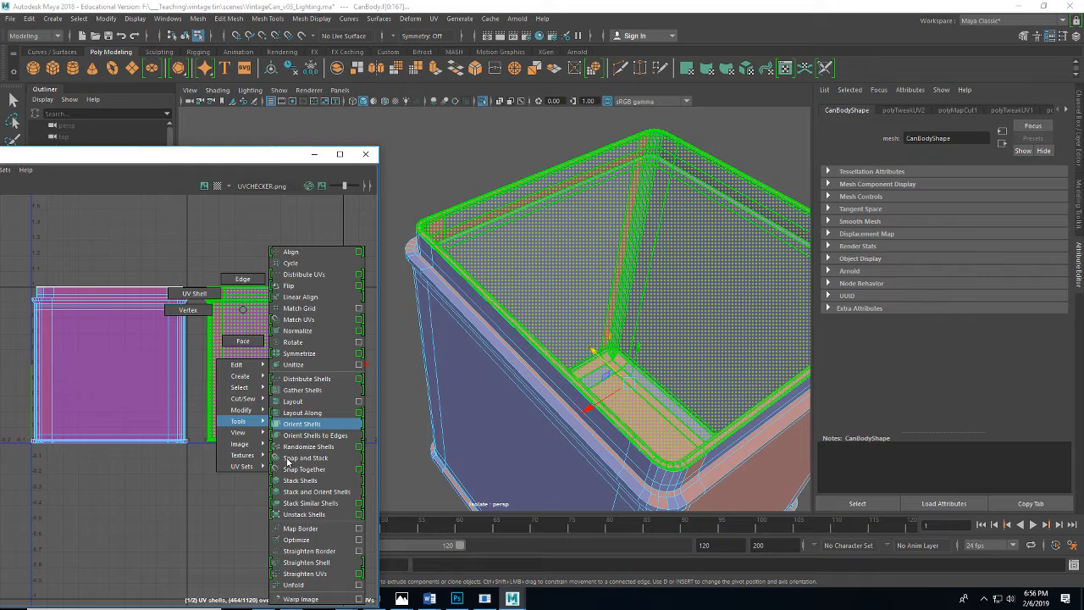
{"action": "left_click", "coordinate": [293, 585]}
{"action": "left_click", "coordinate": [100, 367]}
{"action": "key", "text": "g"}
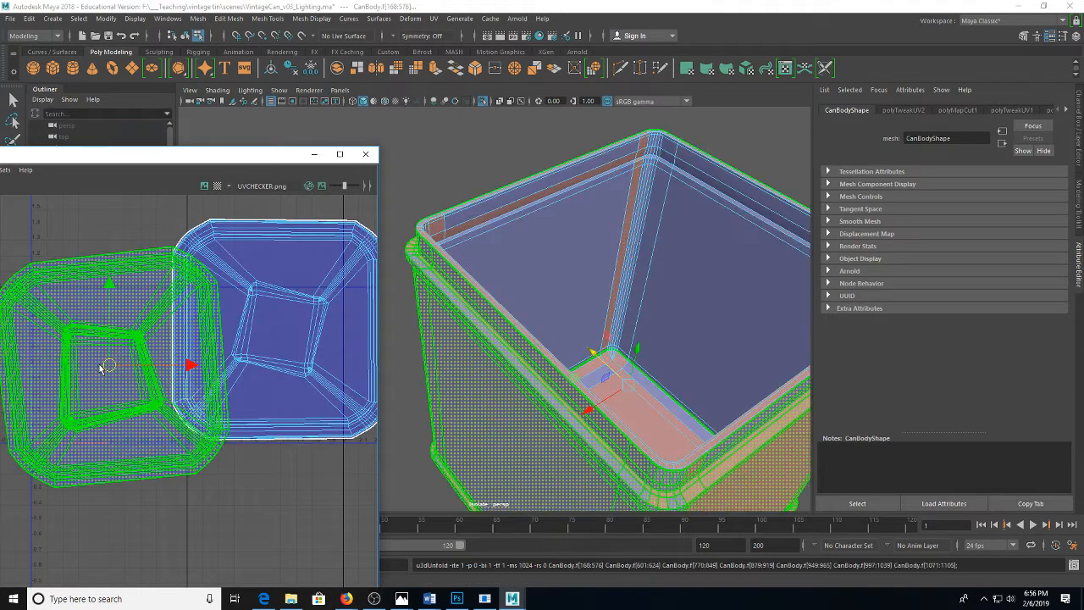
Return to object selection with textured display and examine the checker's distortion on the can body's sides and interior
{"action": "key", "text": "F8"}
{"action": "left_click", "coordinate": [542, 347]}
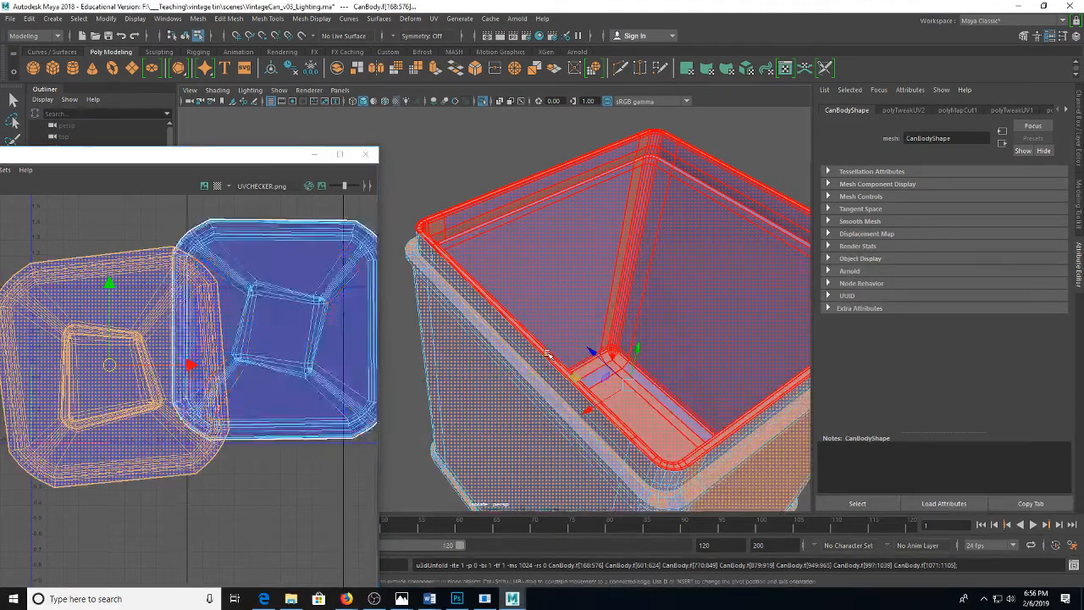
{"action": "key", "text": "6"}
{"action": "right_click", "coordinate": [537, 224]}
{"action": "left_click", "coordinate": [763, 474]}
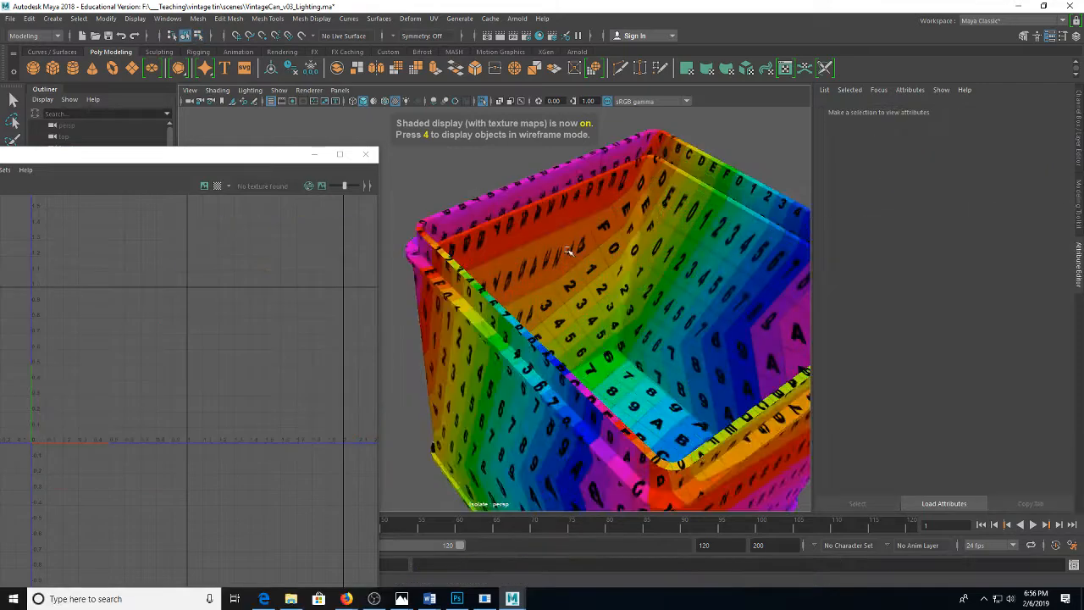
{"action": "mouse_move", "coordinate": [525, 321]}
{"action": "left_mouse_down"}
{"action": "mouse_move", "coordinate": [567, 326]}
{"action": "mouse_move", "coordinate": [597, 354]}
{"action": "left_mouse_up"}
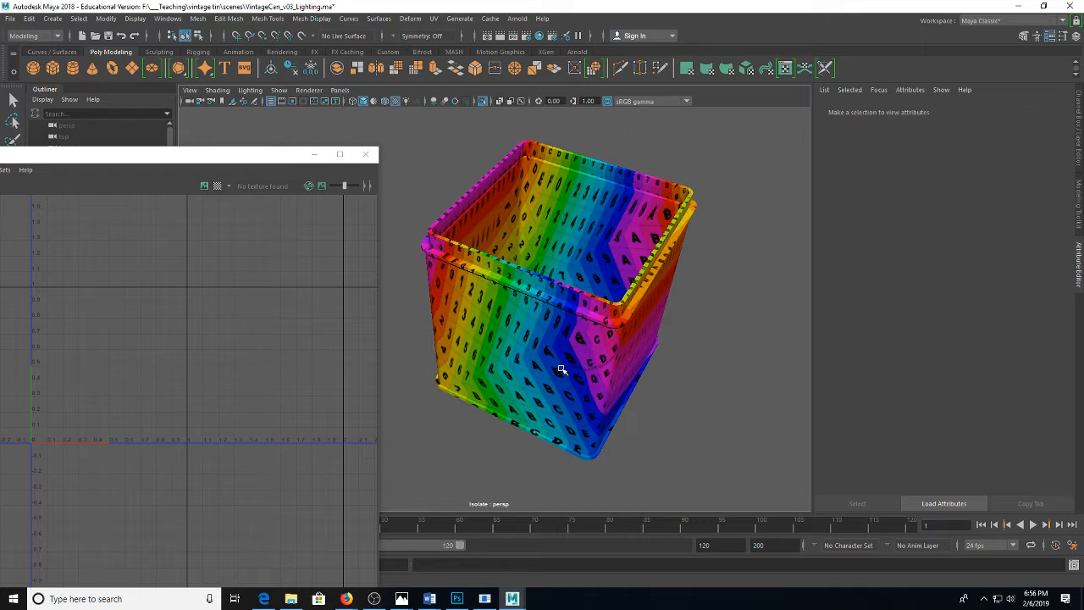
{"action": "left_click_drag", "start_coordinate": [597, 311], "coordinate": [501, 325]}
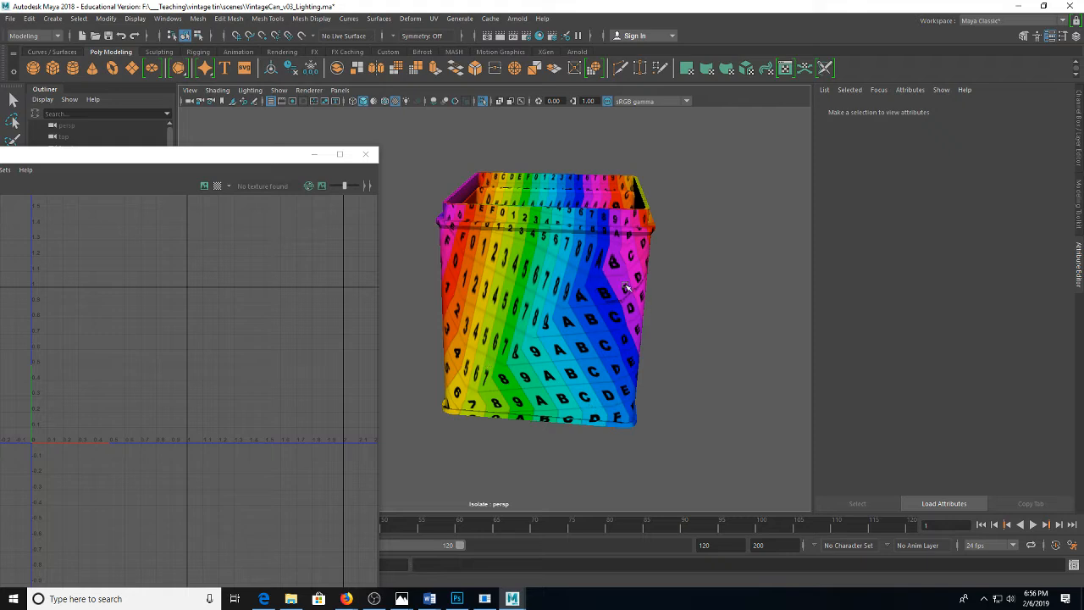
{"action": "left_click_drag", "start_coordinate": [627, 283], "coordinate": [605, 286]}
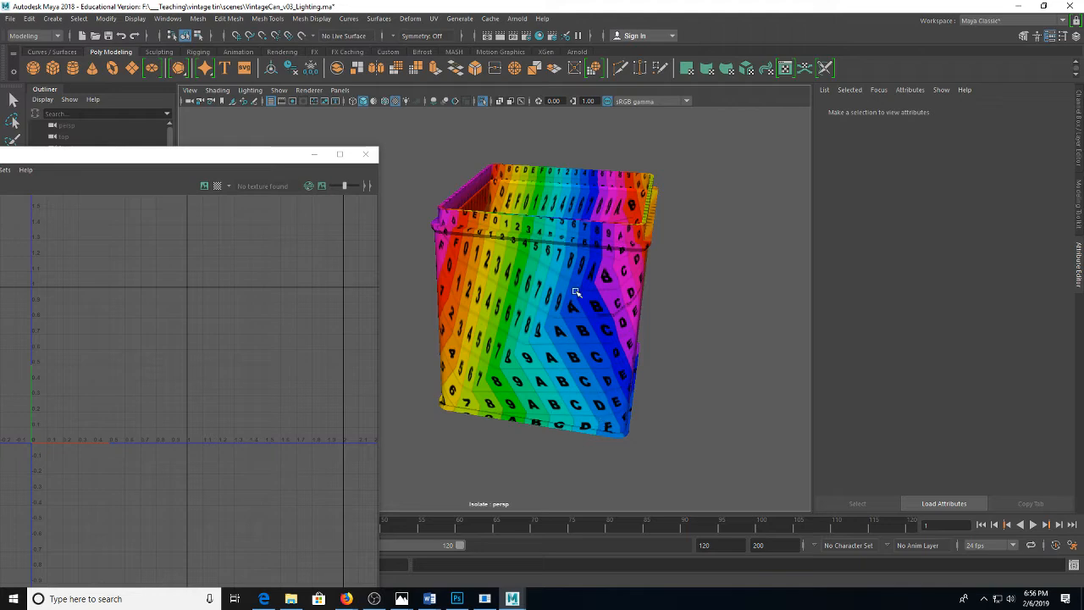
{"action": "left_click_drag", "start_coordinate": [576, 286], "coordinate": [584, 356]}
Select the can interior's unfolded UV shell and move it horizontally clear of the exterior shell
{"action": "left_click", "coordinate": [567, 322]}
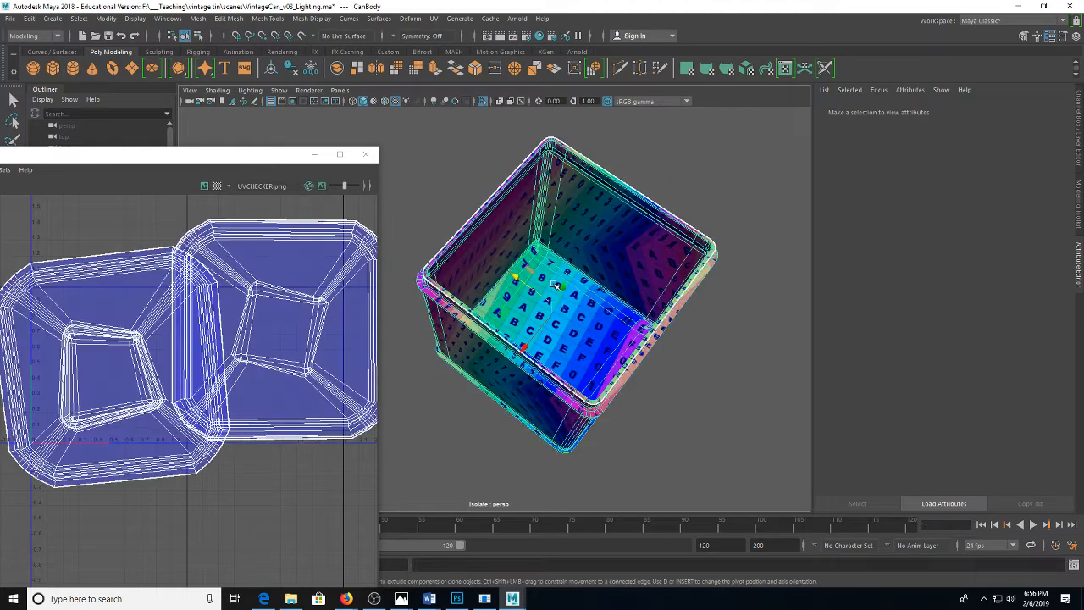
{"action": "right_click", "coordinate": [298, 272]}
{"action": "left_click", "coordinate": [267, 290]}
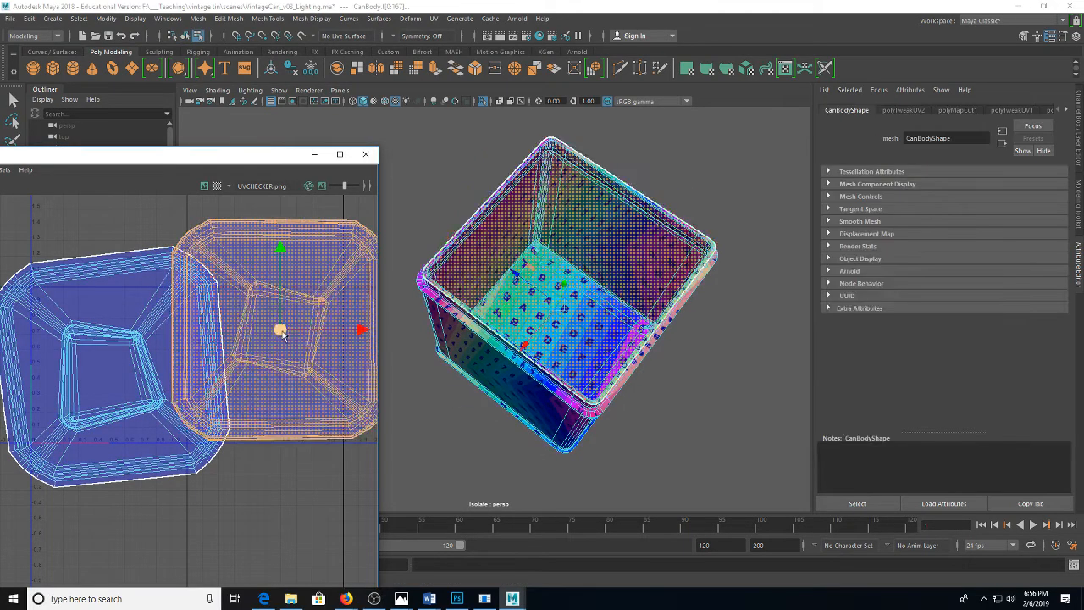
{"action": "left_click_drag", "start_coordinate": [359, 327], "coordinate": [391, 332]}
{"action": "scroll", "coordinate": [243, 338], "scroll_direction": "up", "scroll_amount": 1}
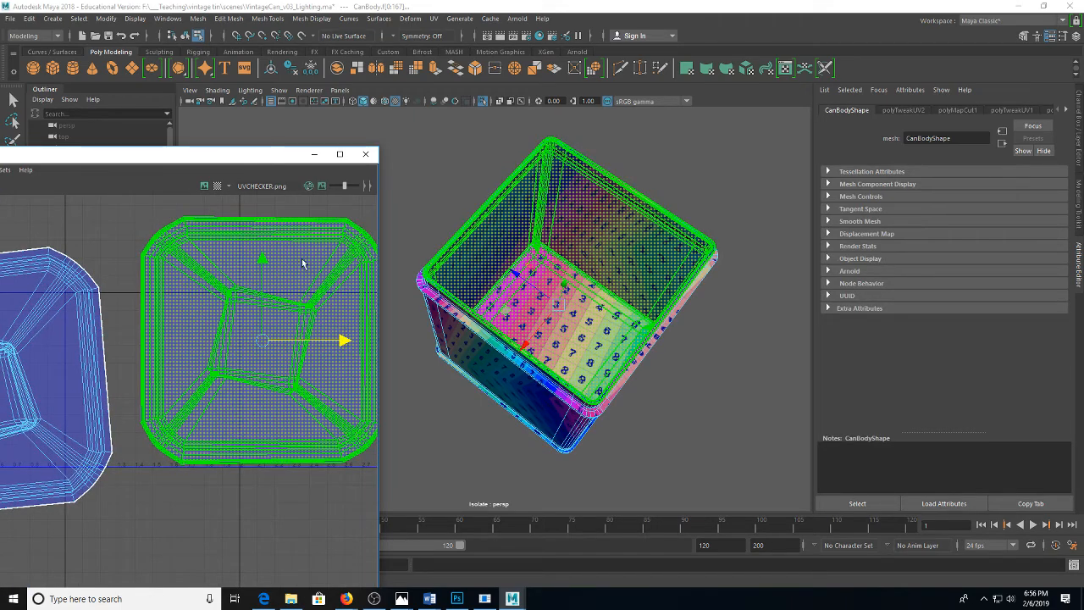
{"action": "scroll", "coordinate": [301, 258], "scroll_direction": "up", "scroll_amount": 1}
View the lidded can in the full scene and compare a vertical corner edge with its place in the UV layout
{"action": "right_click", "coordinate": [271, 303]}
{"action": "left_click", "coordinate": [261, 272]}
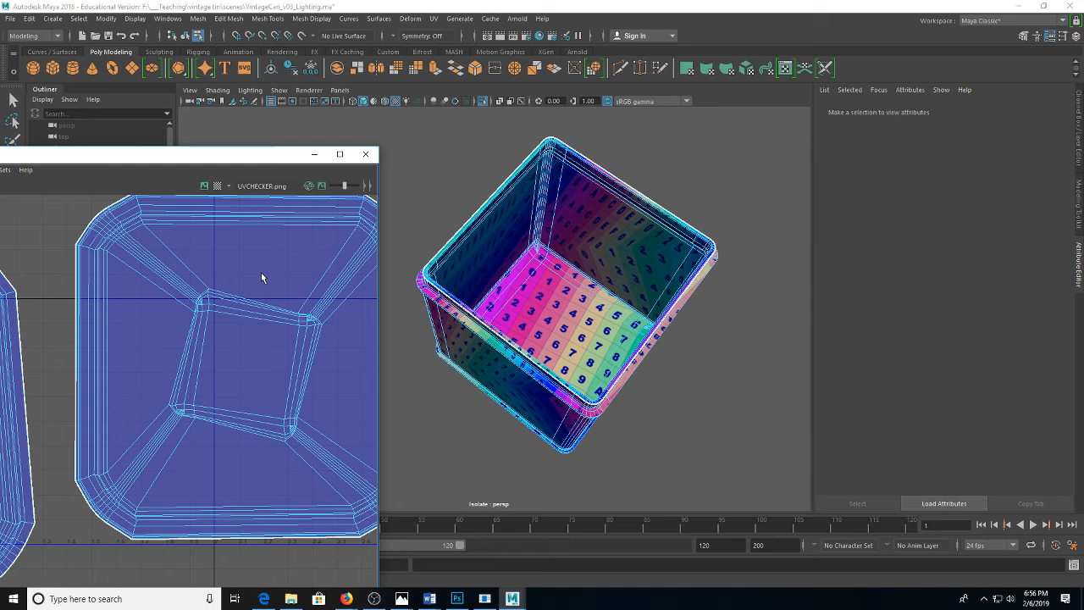
{"action": "left_click", "coordinate": [429, 232]}
{"action": "key", "text": "ctrl+1"}
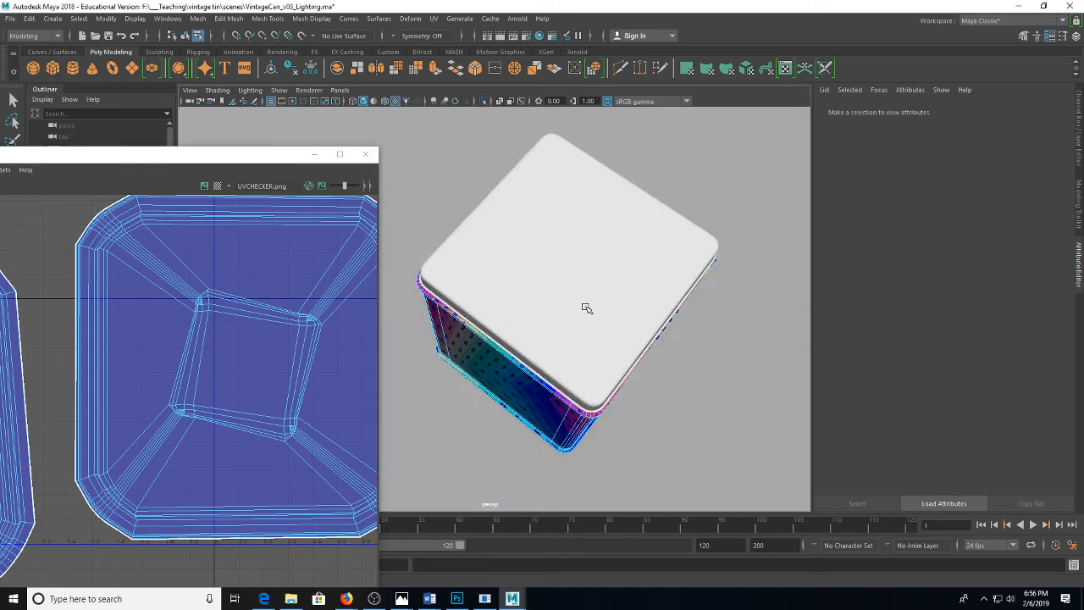
{"action": "scroll", "coordinate": [581, 307], "scroll_direction": "down", "scroll_amount": 2}
{"action": "left_click_drag", "start_coordinate": [581, 307], "coordinate": [765, 325]}
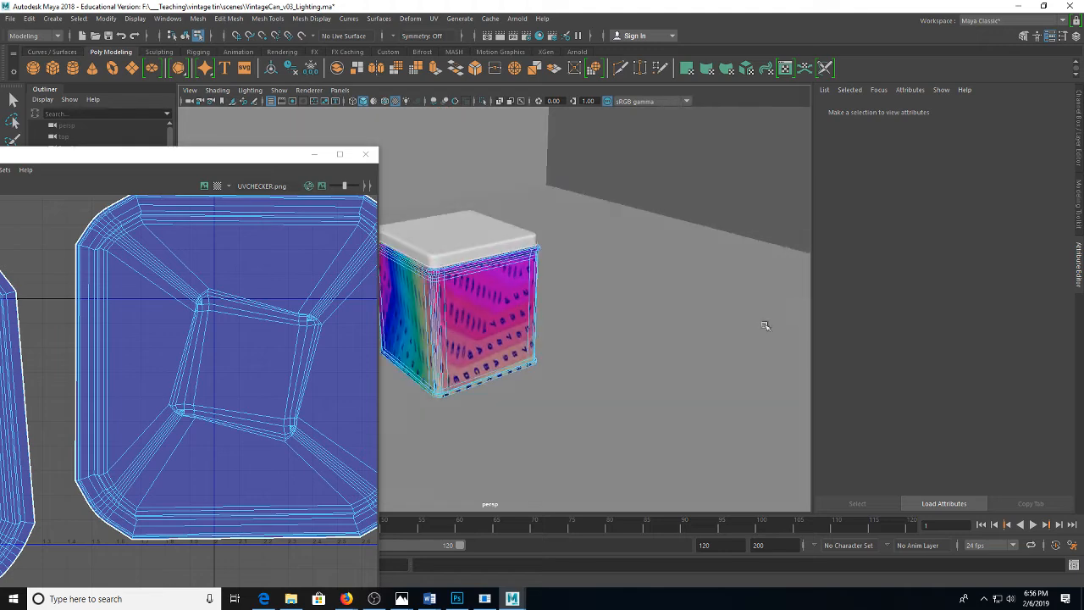
{"action": "left_click", "coordinate": [435, 298]}
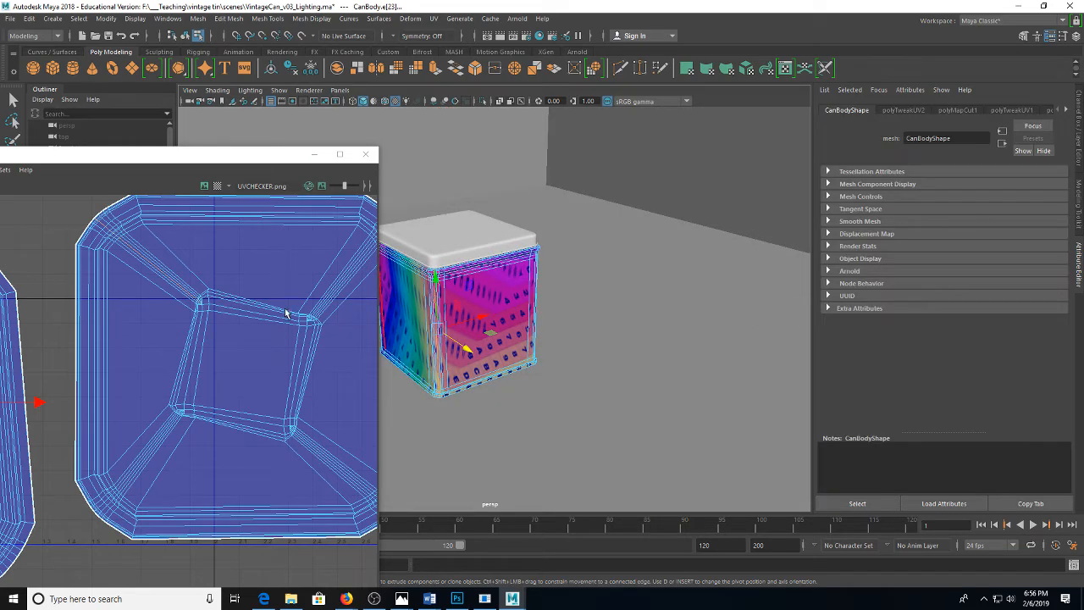
{"action": "scroll", "coordinate": [254, 309], "scroll_direction": "up", "scroll_amount": 4}
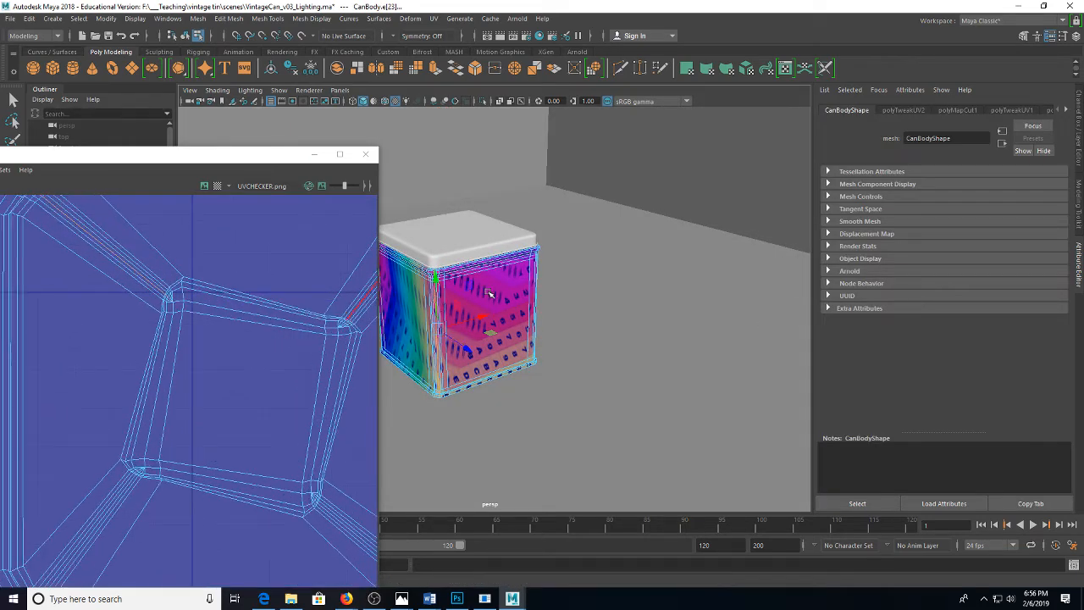
Return the can body to object selection, isolate it in the view and frame it
{"action": "key", "text": "ctrl+1"}
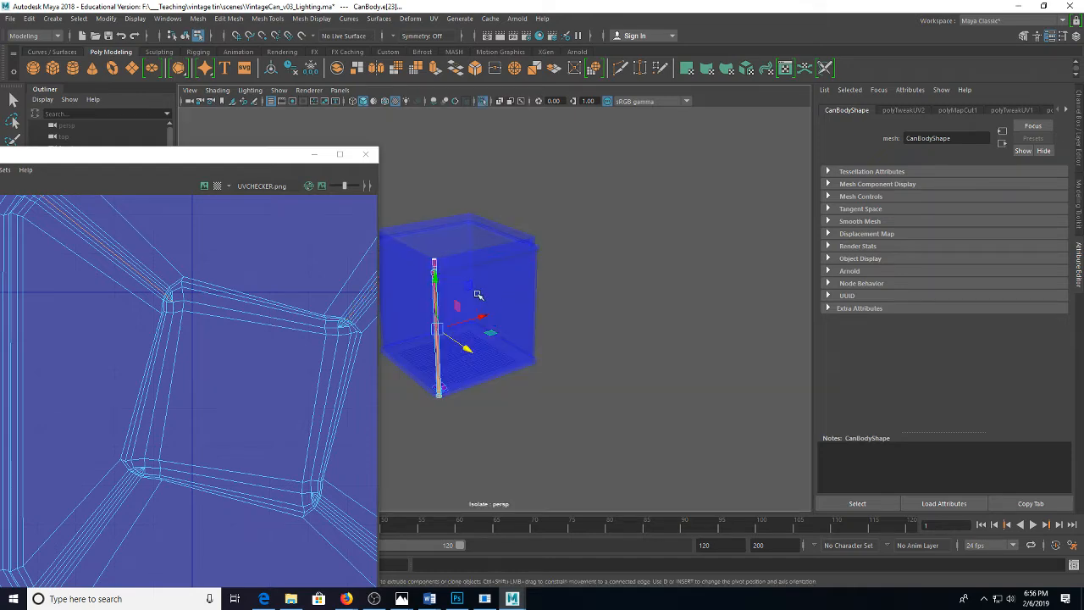
{"action": "scroll", "coordinate": [478, 294], "scroll_direction": "up", "scroll_amount": 3}
{"action": "key", "text": "ctrl+1"}
{"action": "right_click", "coordinate": [474, 241]}
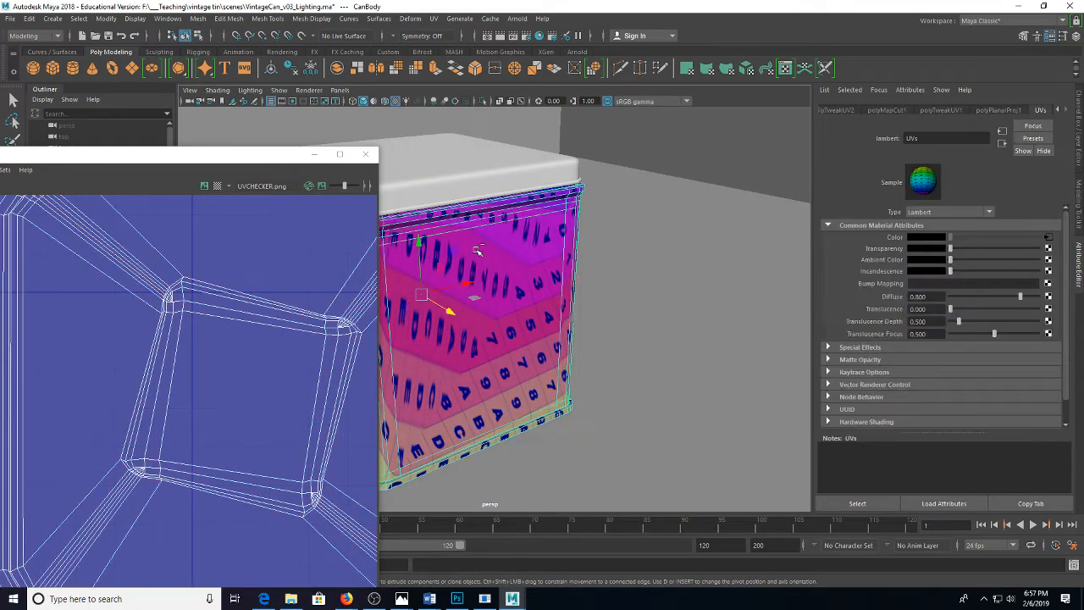
{"action": "key", "text": "ctrl+1"}
{"action": "key", "text": "f"}
Select the edge loop along one vertical corner of the can's interior and cut it as a UV seam
{"action": "right_click", "coordinate": [581, 261]}
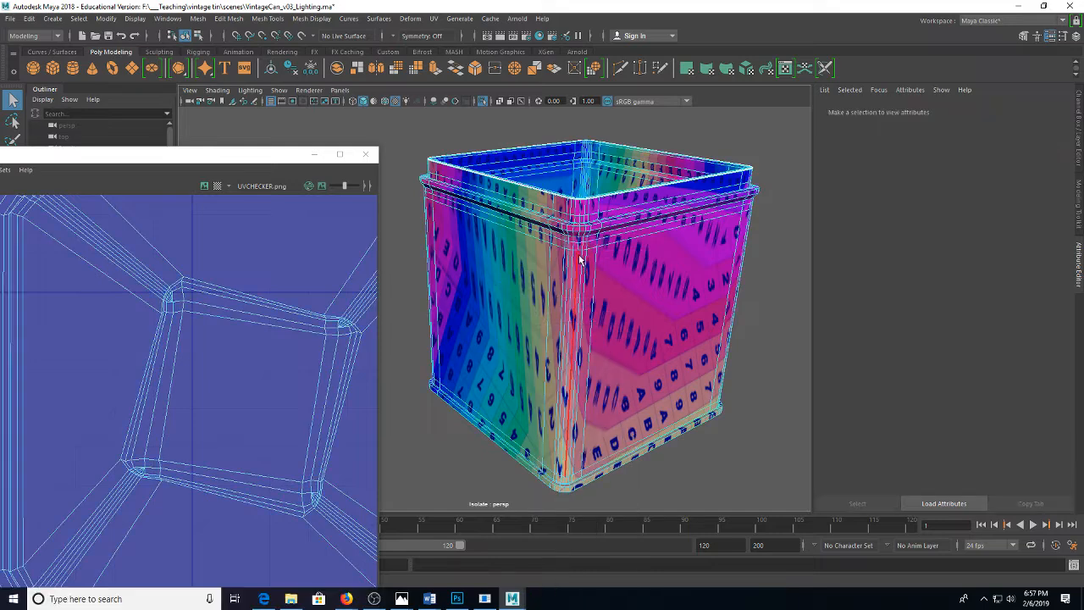
{"action": "left_click", "coordinate": [581, 260]}
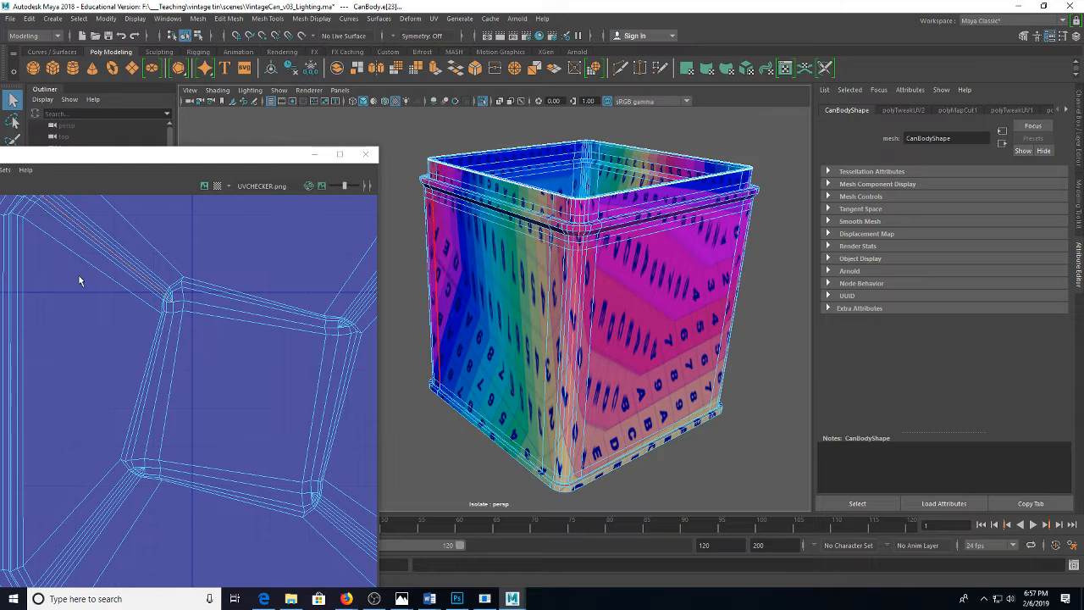
{"action": "right_click", "coordinate": [209, 267]}
{"action": "mouse_move", "coordinate": [207, 352]}
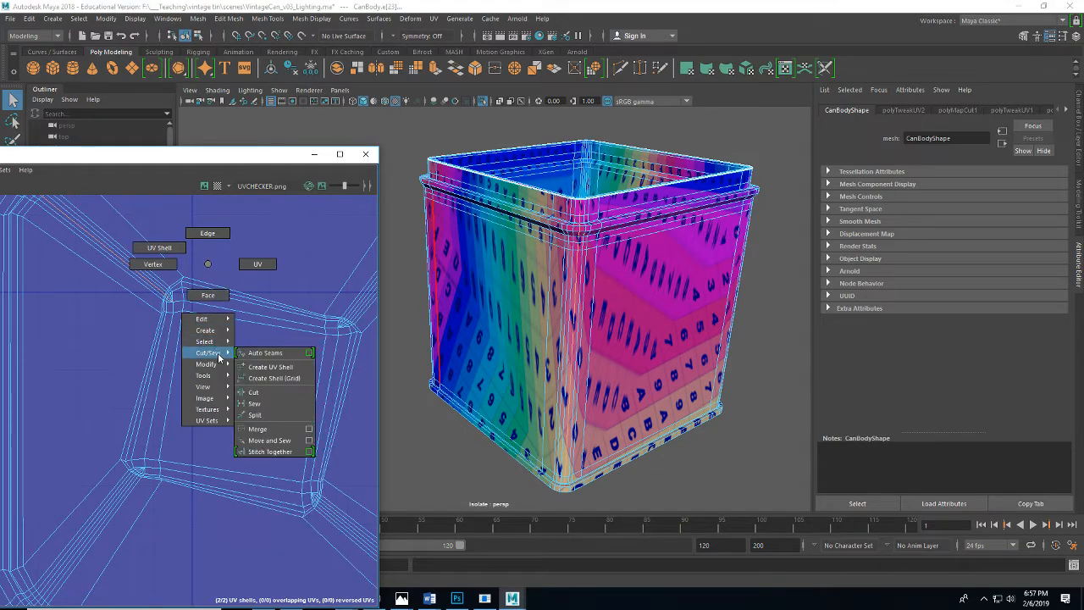
{"action": "left_click", "coordinate": [262, 387]}
Select the can interior's UV shell and unfold it along the new corner cut
{"action": "right_click", "coordinate": [237, 302]}
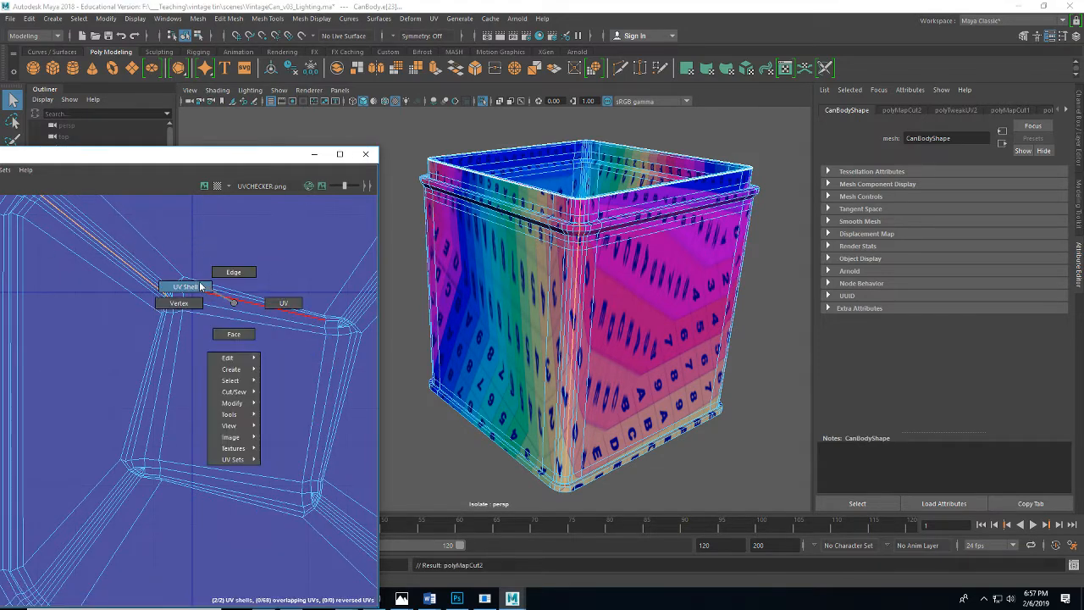
{"action": "left_click", "coordinate": [189, 285]}
{"action": "right_click", "coordinate": [197, 285]}
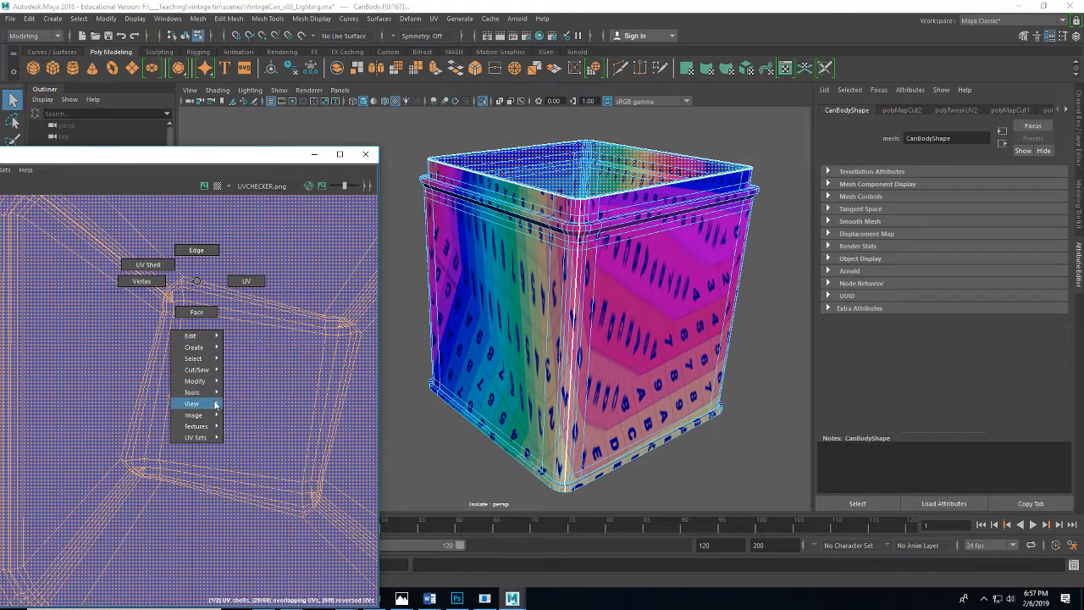
{"action": "mouse_move", "coordinate": [211, 389]}
{"action": "left_click", "coordinate": [254, 572]}
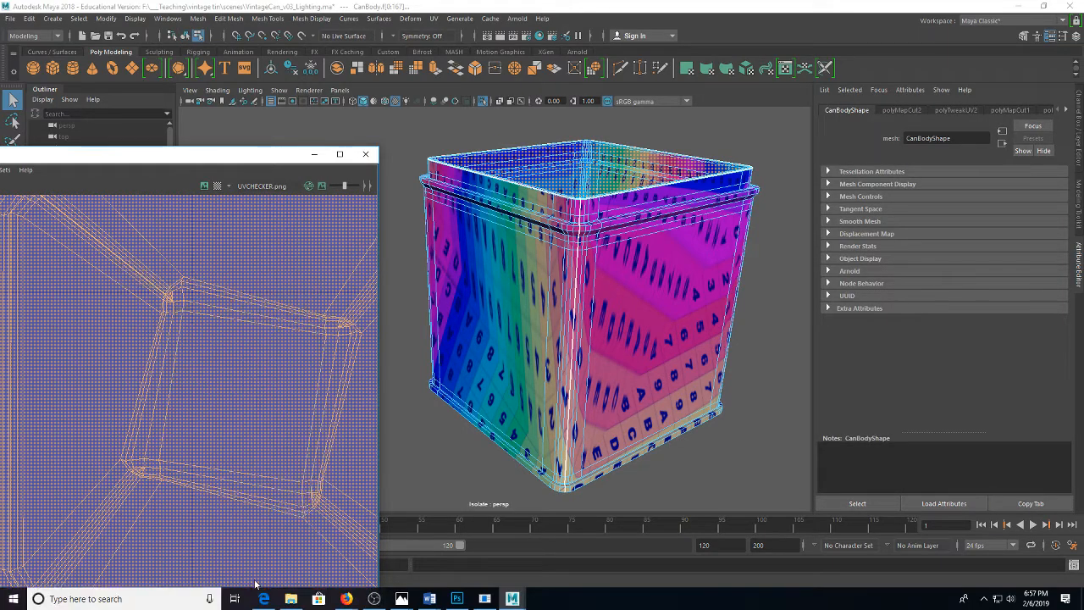
{"action": "scroll", "coordinate": [221, 370], "scroll_direction": "down", "scroll_amount": 3}
Return to object selection and compare the can's interior with its unfolded UV shell
{"action": "key", "text": "F8"}
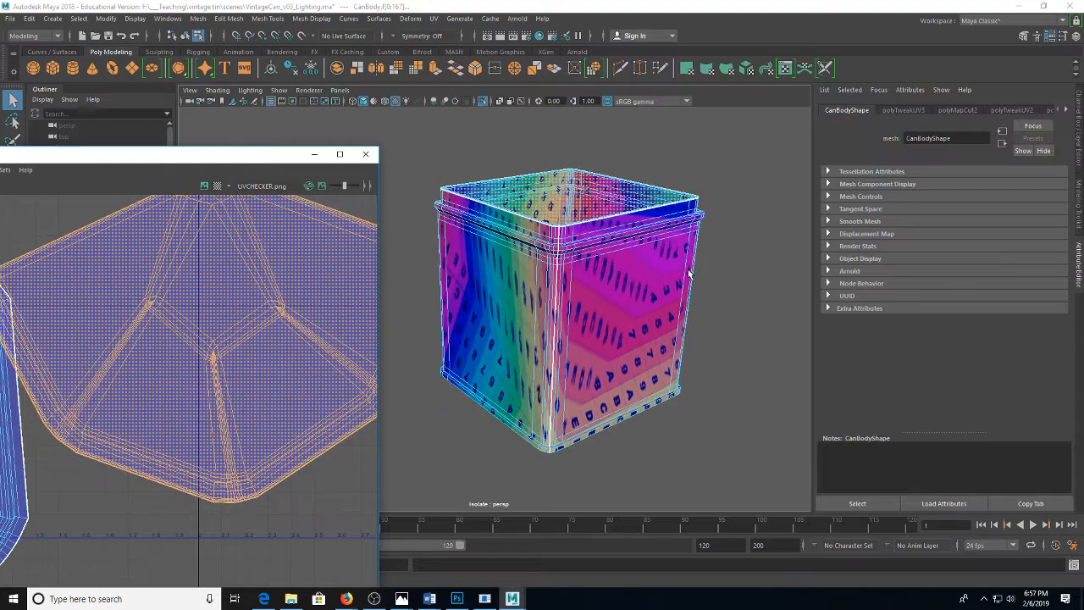
{"action": "left_click_drag", "start_coordinate": [491, 254], "coordinate": [551, 394]}
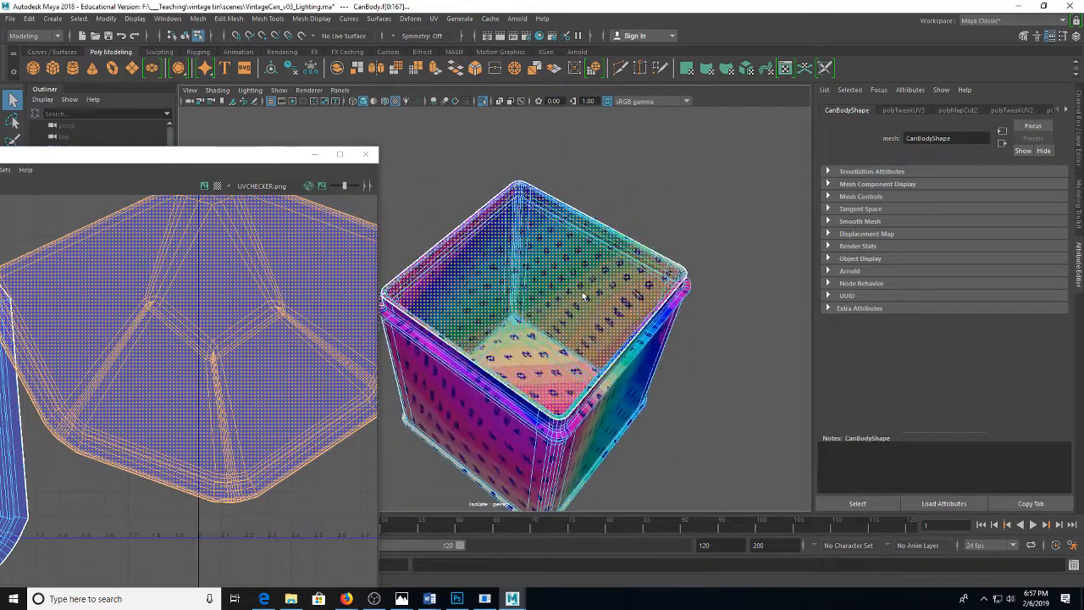
{"action": "left_click", "coordinate": [550, 394]}
{"action": "right_click", "coordinate": [565, 266]}
{"action": "left_click", "coordinate": [604, 246]}
{"action": "scroll", "coordinate": [259, 297], "scroll_direction": "up", "scroll_amount": 2}
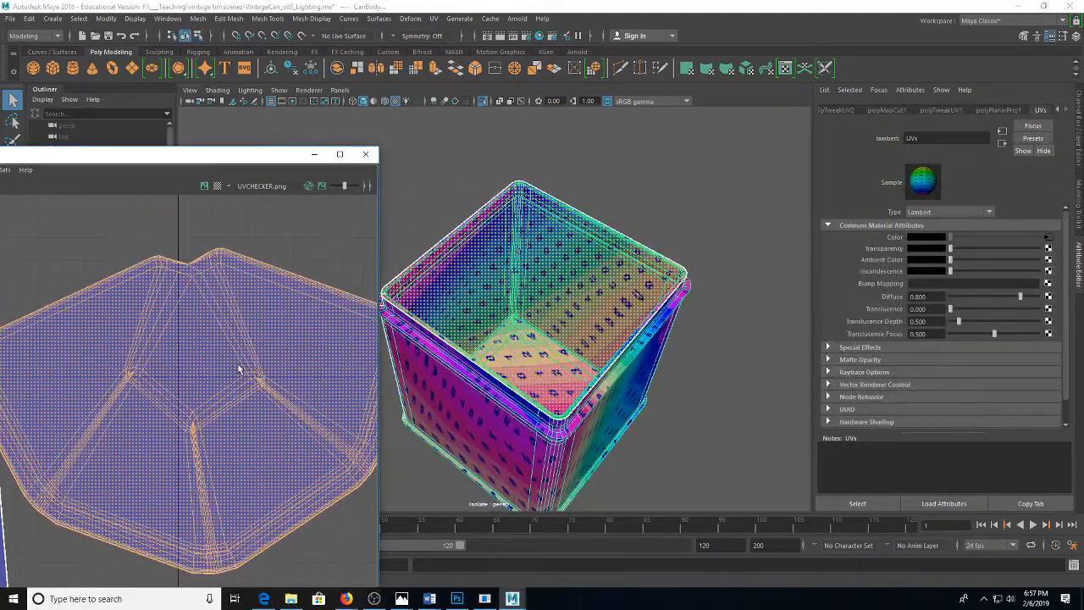
Select the edge loop around the can interior's floor, deselect one side, and cut the other three sides as a UV seam
{"action": "scroll", "coordinate": [223, 305], "scroll_direction": "up", "scroll_amount": 2}
{"action": "scroll", "coordinate": [453, 305], "scroll_direction": "up", "scroll_amount": 6}
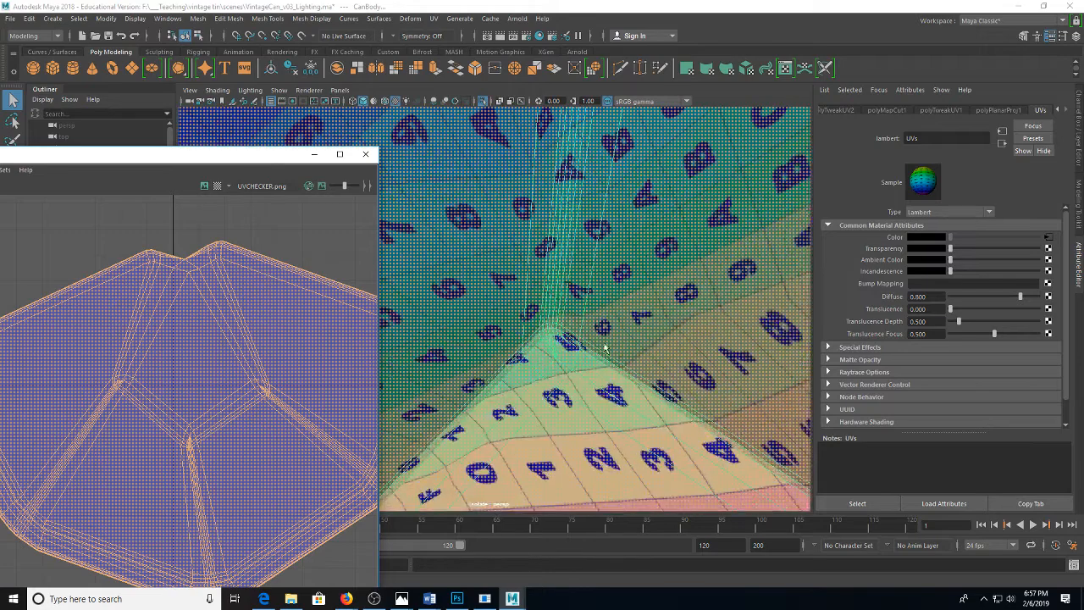
{"action": "left_click_drag", "start_coordinate": [603, 381], "coordinate": [552, 276]}
{"action": "right_click", "coordinate": [523, 247]}
{"action": "left_click", "coordinate": [523, 220]}
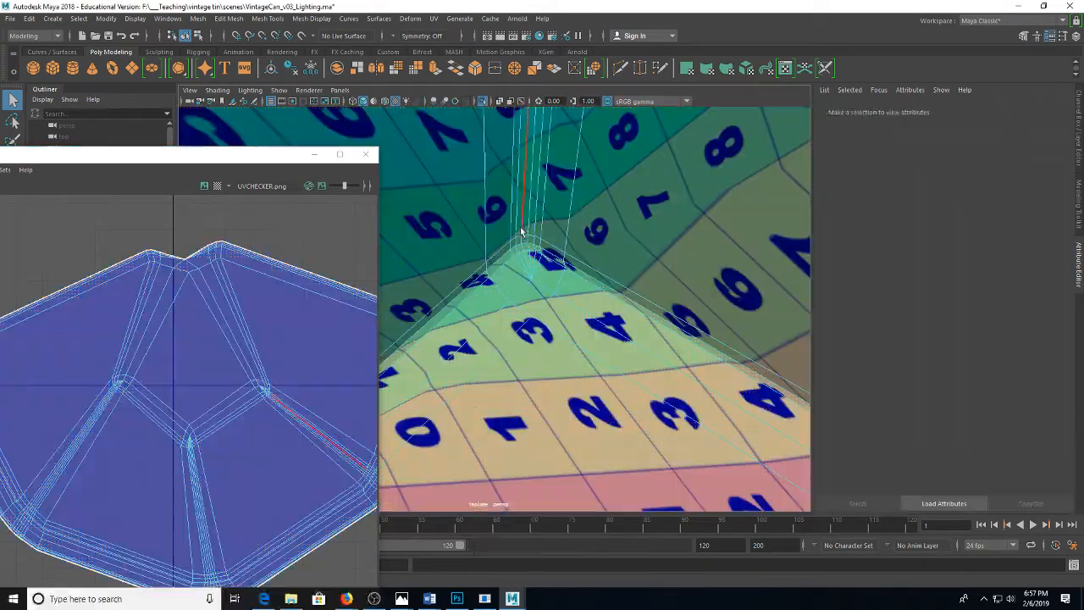
{"action": "left_click", "coordinate": [512, 250]}
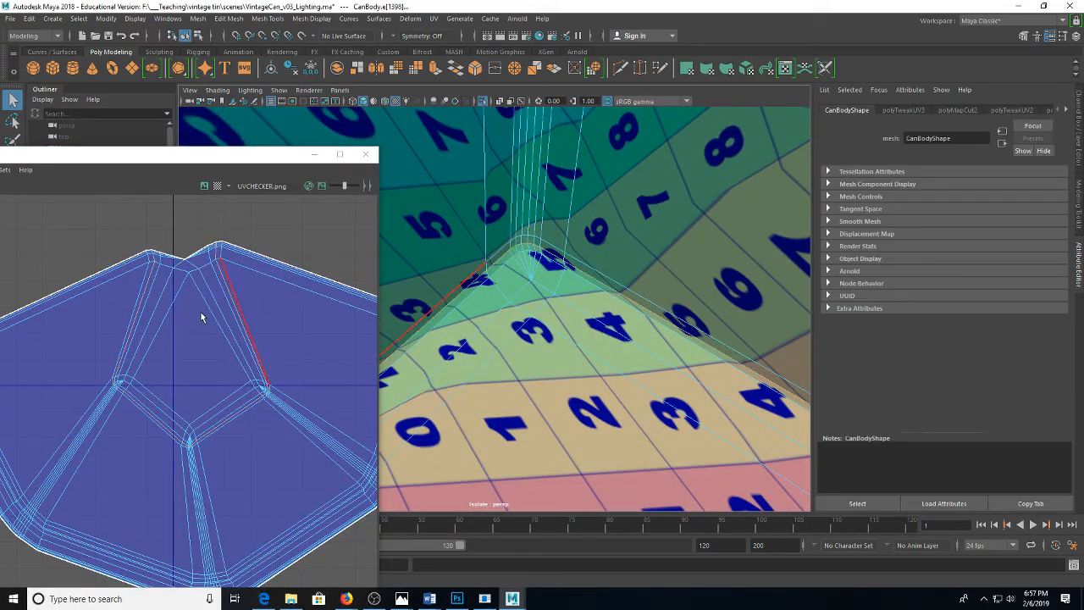
{"action": "scroll", "coordinate": [176, 300], "scroll_direction": "up", "scroll_amount": 2}
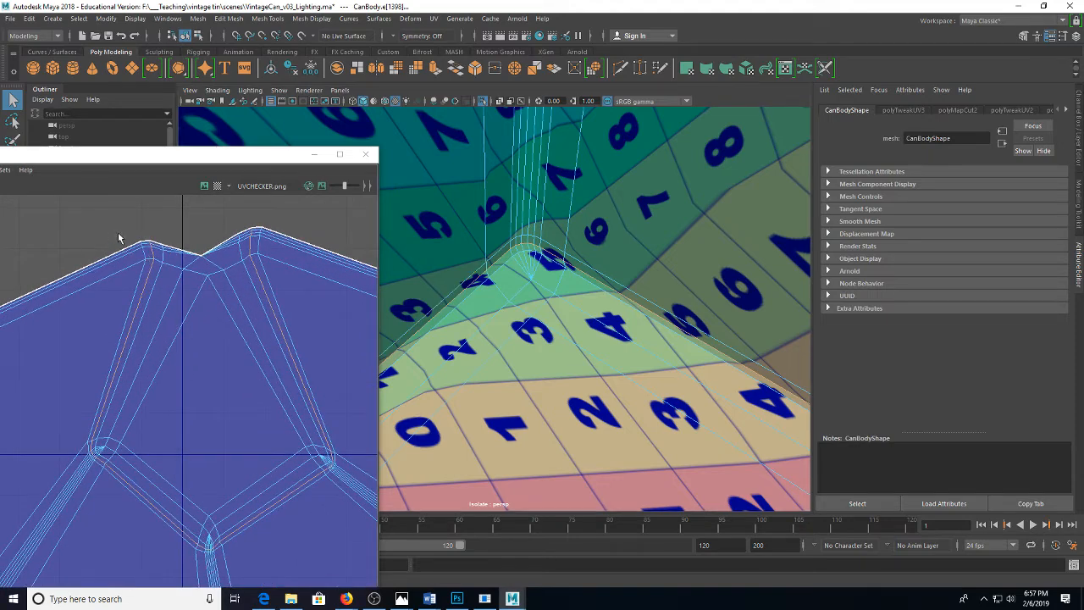
{"action": "left_click_drag", "start_coordinate": [59, 236], "coordinate": [204, 451]}
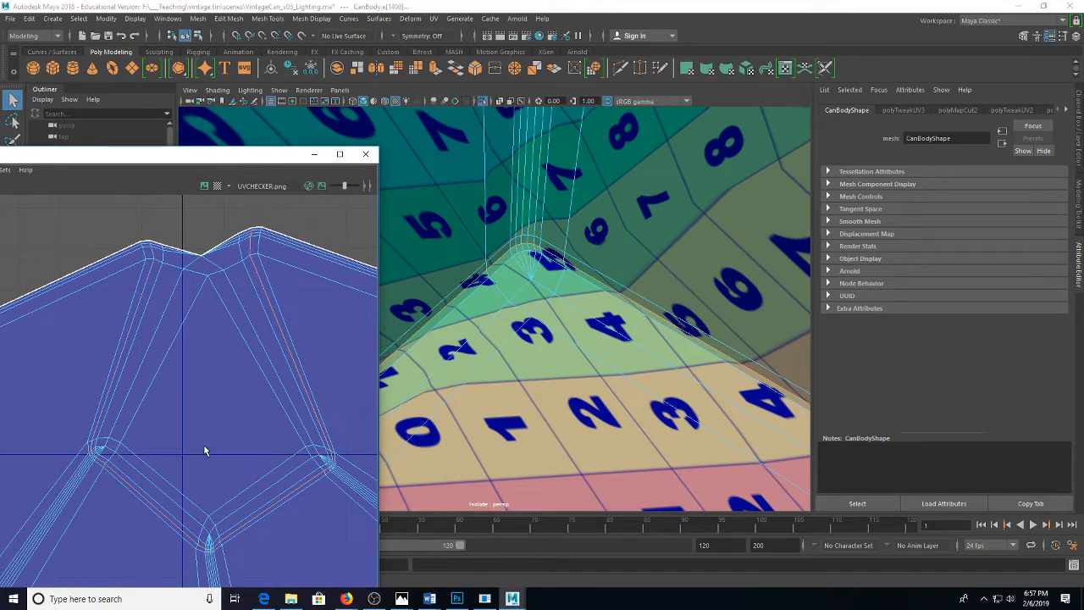
{"action": "right_click", "coordinate": [180, 327]}
{"action": "mouse_move", "coordinate": [186, 418]}
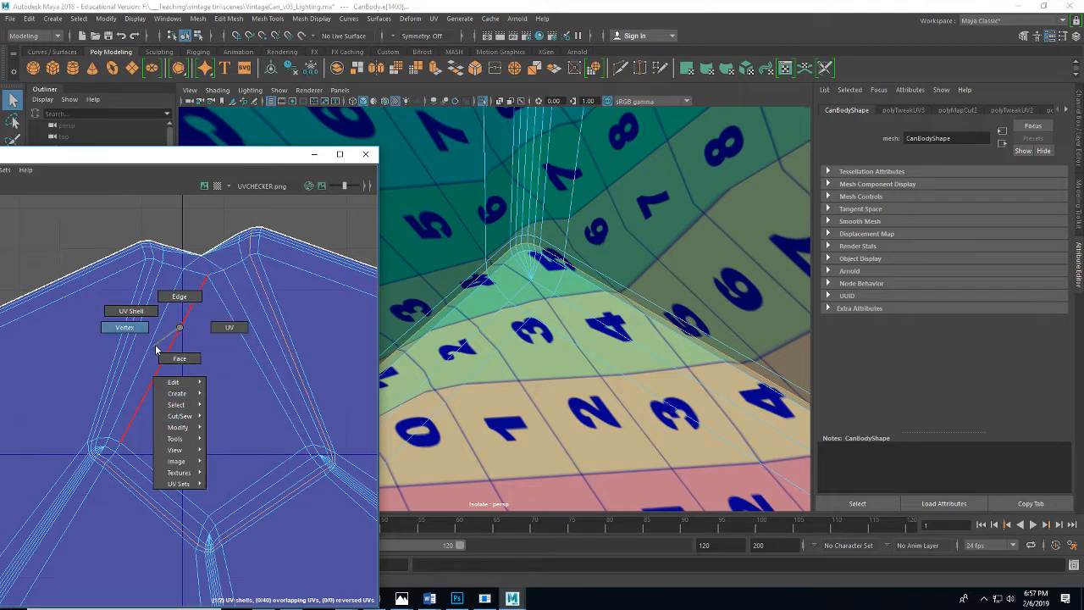
{"action": "left_click", "coordinate": [227, 456]}
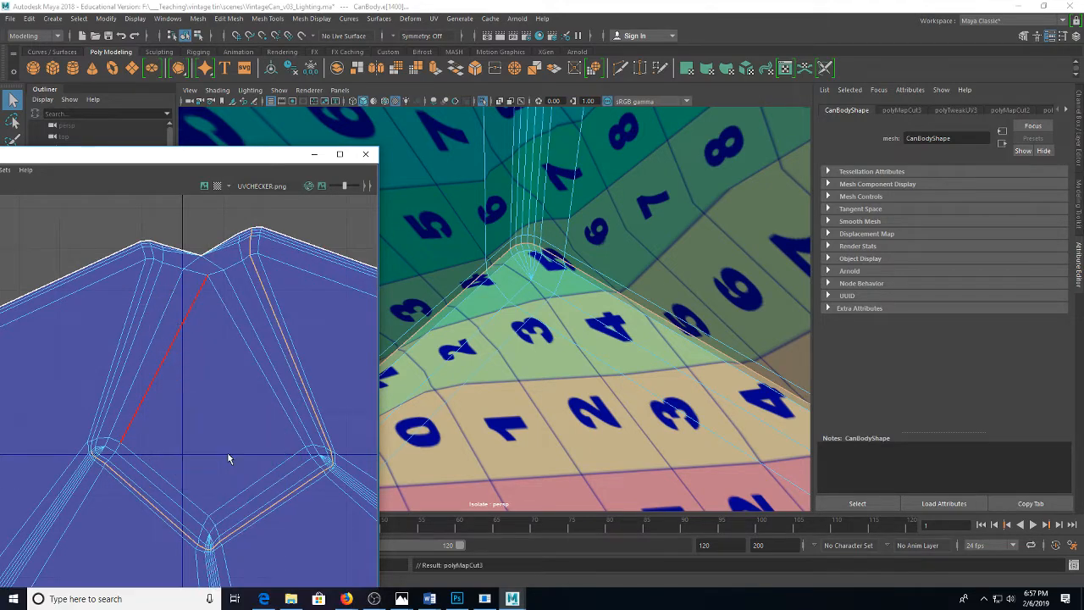
Select the can interior's UV shell and unfold it into a strip of four walls with the floor attached
{"action": "right_click", "coordinate": [286, 247]}
{"action": "left_click", "coordinate": [238, 232]}
{"action": "left_click", "coordinate": [280, 290]}
{"action": "right_click", "coordinate": [280, 288]}
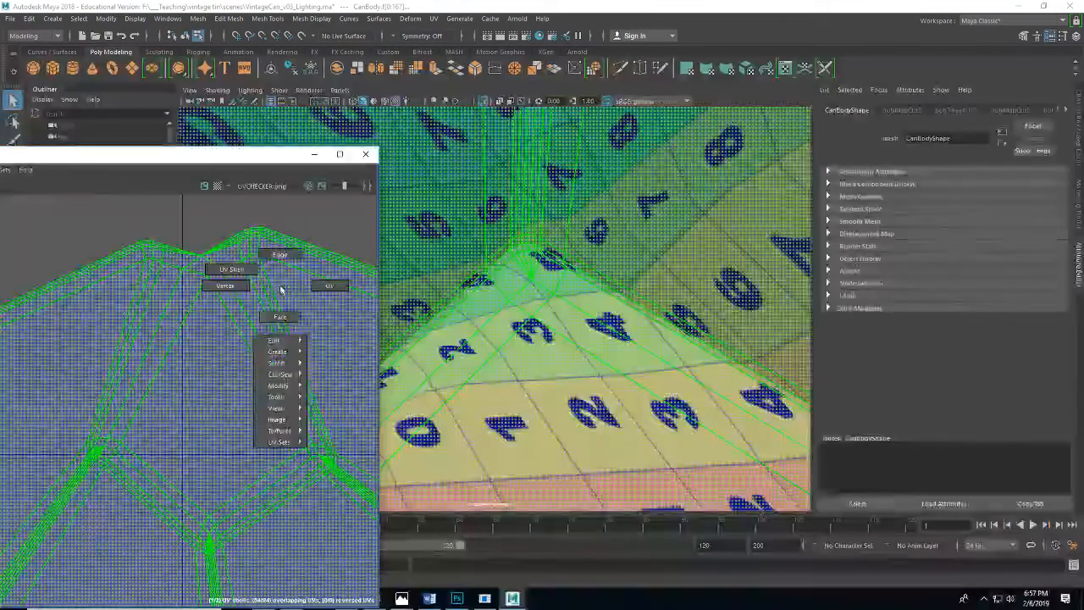
{"action": "mouse_move", "coordinate": [287, 388]}
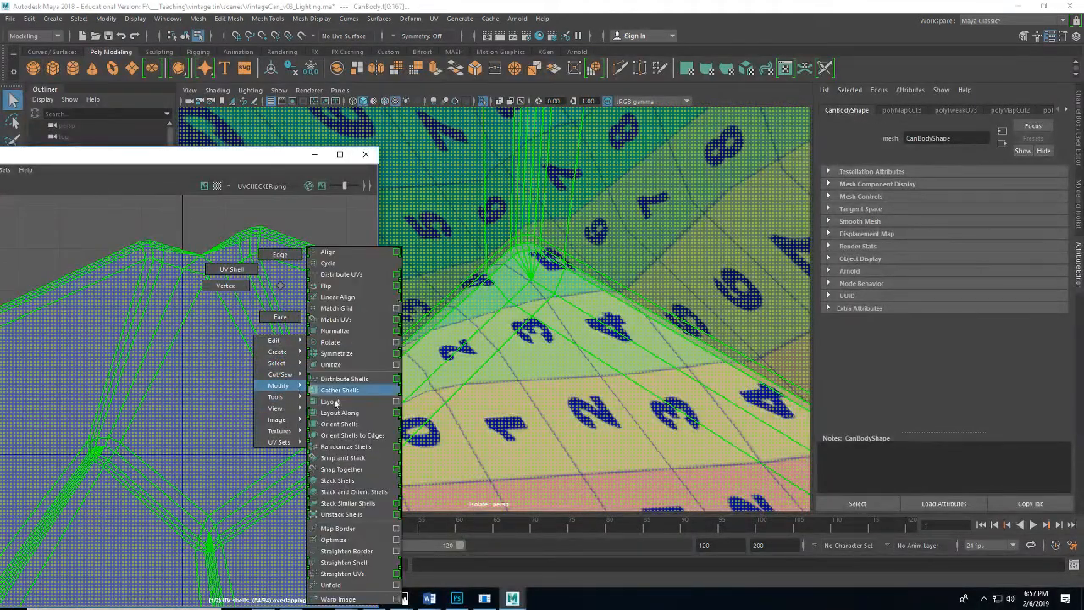
{"action": "left_click", "coordinate": [332, 585]}
{"action": "scroll", "coordinate": [190, 407], "scroll_direction": "down", "scroll_amount": 5}
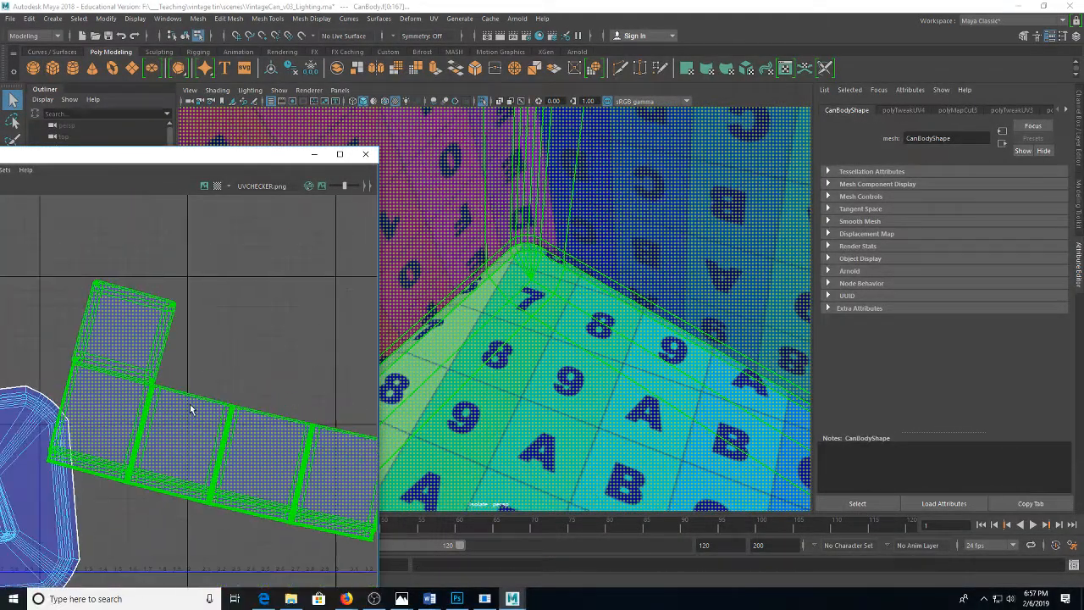
{"action": "left_click_drag", "start_coordinate": [228, 453], "coordinate": [212, 400]}
{"action": "scroll", "coordinate": [211, 402], "scroll_direction": "down", "scroll_amount": 2}
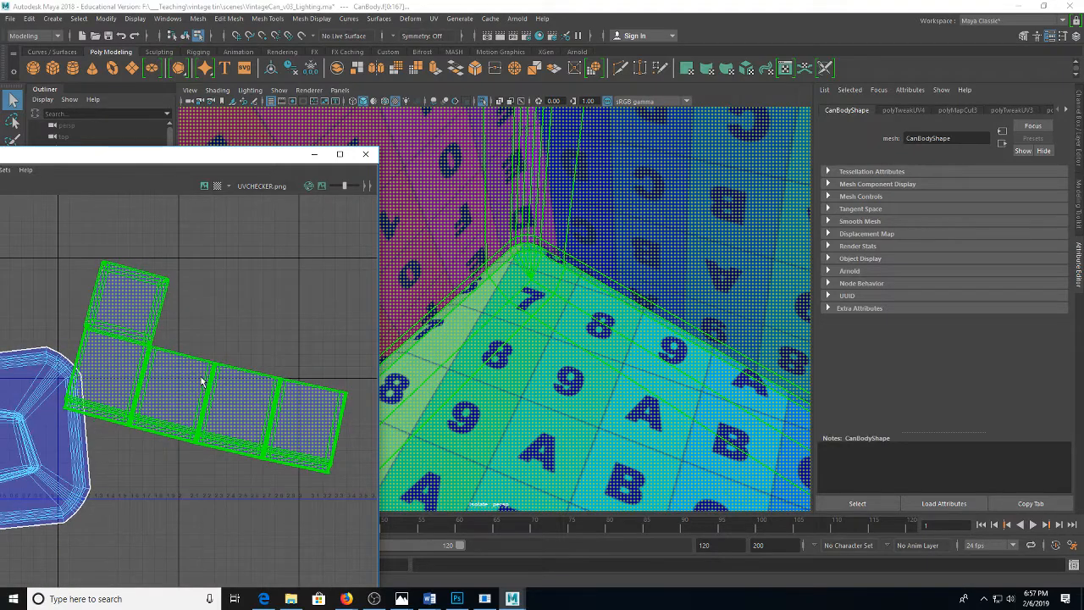
Rotate the can interior's UV shell so its wall strip runs horizontally, then clear the selection
{"action": "right_click", "coordinate": [201, 382]}
{"action": "scroll", "coordinate": [583, 324], "scroll_direction": "down", "scroll_amount": 10}
{"action": "right_click", "coordinate": [554, 262]}
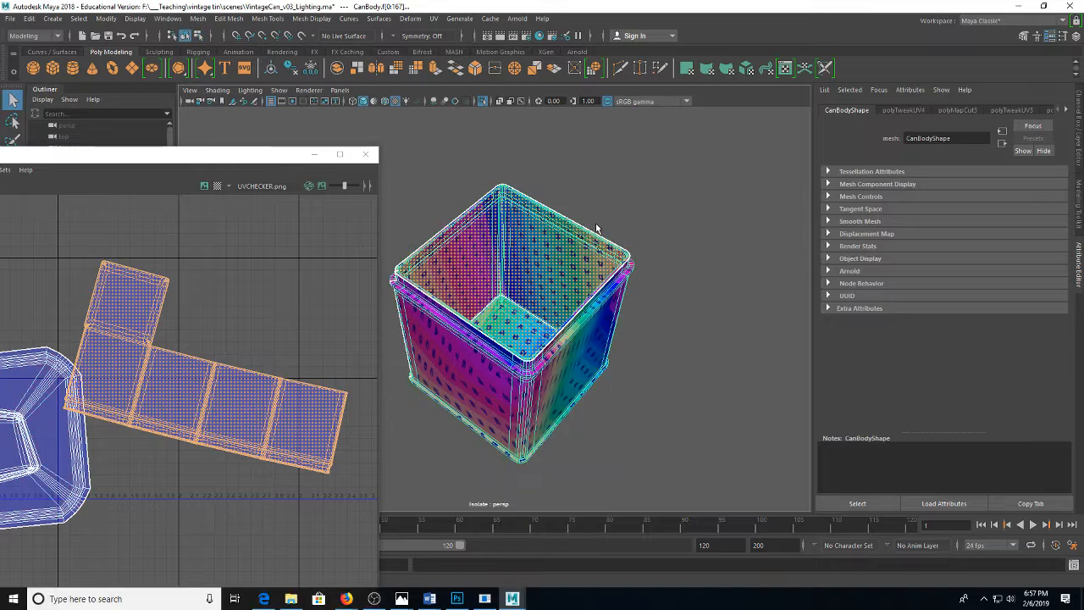
{"action": "right_click", "coordinate": [190, 378]}
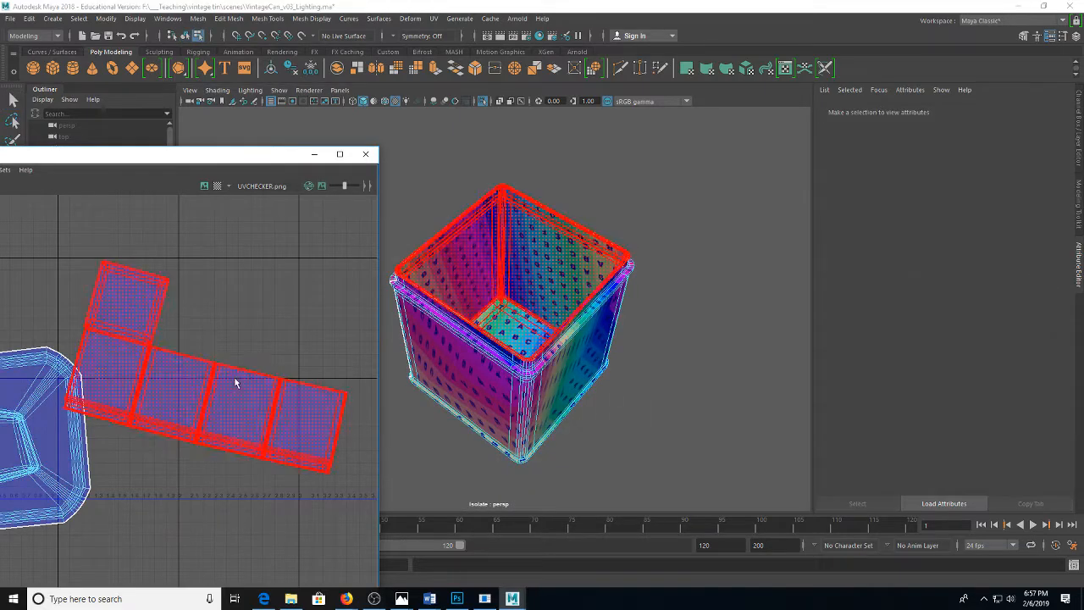
{"action": "left_click", "coordinate": [236, 383]}
{"action": "left_click_drag", "start_coordinate": [270, 326], "coordinate": [263, 307]}
{"action": "key", "text": "q"}
{"action": "right_click", "coordinate": [180, 380]}
{"action": "left_click", "coordinate": [218, 375]}
{"action": "left_click", "coordinate": [669, 295]}
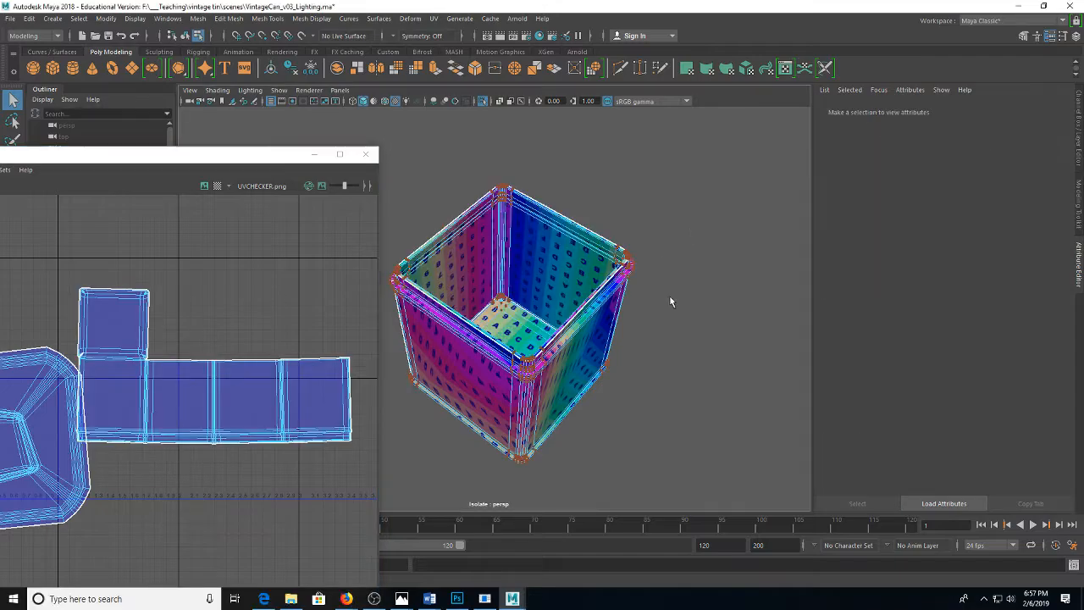
Return to object selection, deselect the can body and examine the checker pattern on its interior walls and floor
{"action": "left_click_drag", "start_coordinate": [668, 295], "coordinate": [622, 234]}
{"action": "scroll", "coordinate": [551, 351], "scroll_direction": "up", "scroll_amount": 5}
{"action": "right_click", "coordinate": [615, 217]}
{"action": "left_click", "coordinate": [654, 202]}
{"action": "left_click", "coordinate": [696, 161]}
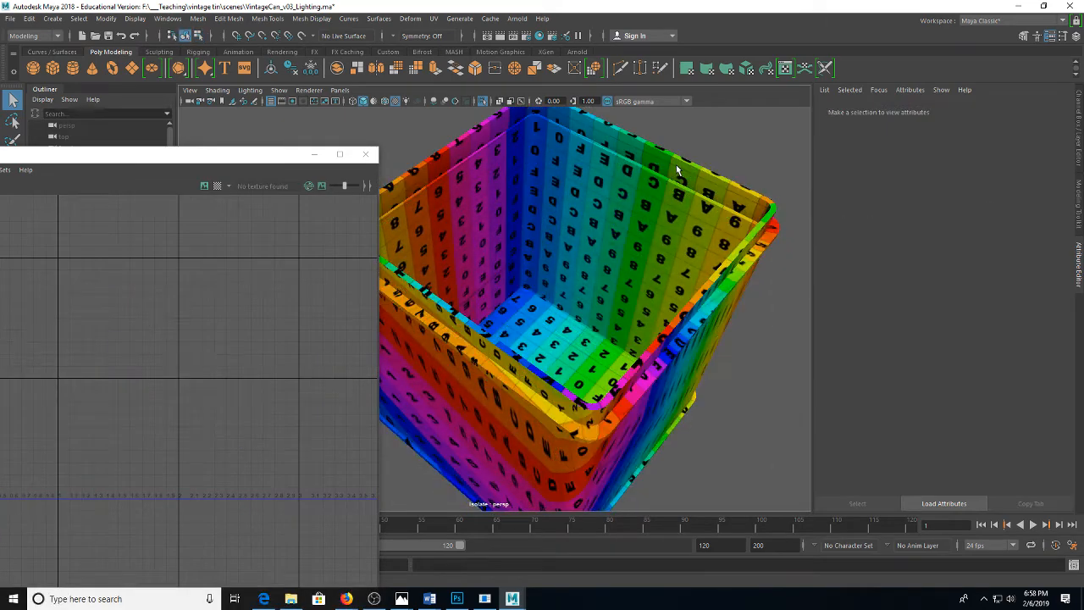
{"action": "left_click_drag", "start_coordinate": [479, 205], "coordinate": [585, 197]}
{"action": "scroll", "coordinate": [584, 197], "scroll_direction": "up", "scroll_amount": 6}
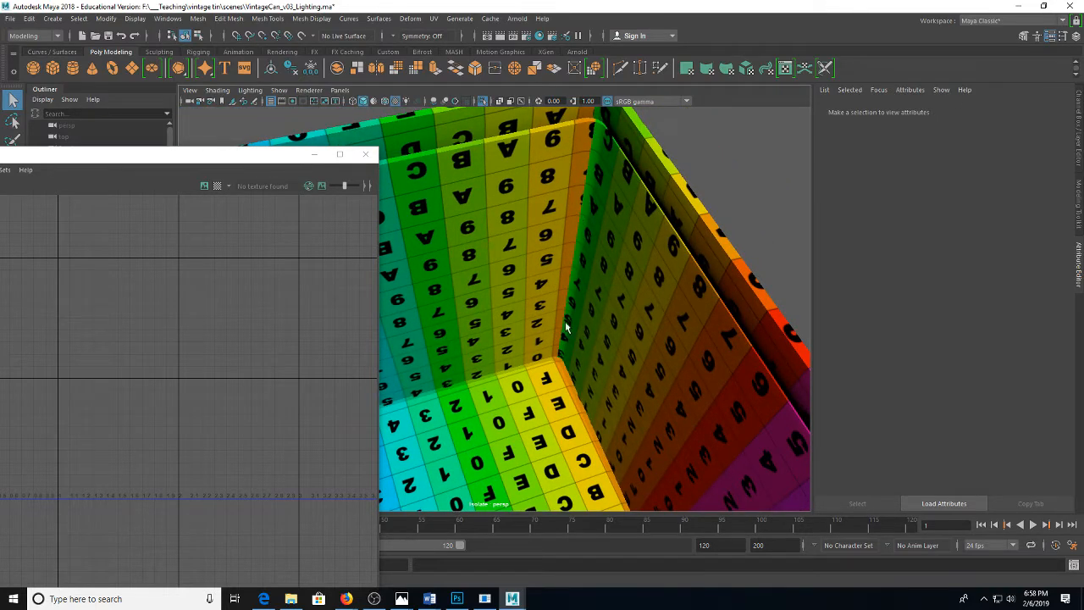
Select the can body and examine the checker distortion on its exterior sides alongside the exterior UV shell
{"action": "left_click", "coordinate": [563, 293]}
{"action": "scroll", "coordinate": [503, 312], "scroll_direction": "down", "scroll_amount": 5}
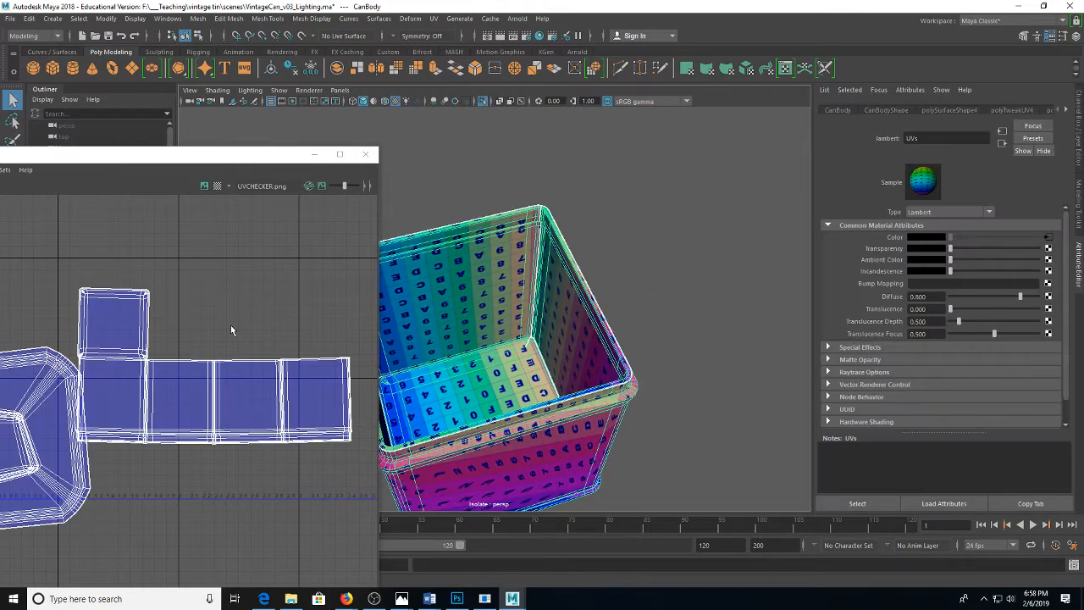
{"action": "left_click_drag", "start_coordinate": [201, 379], "coordinate": [285, 283]}
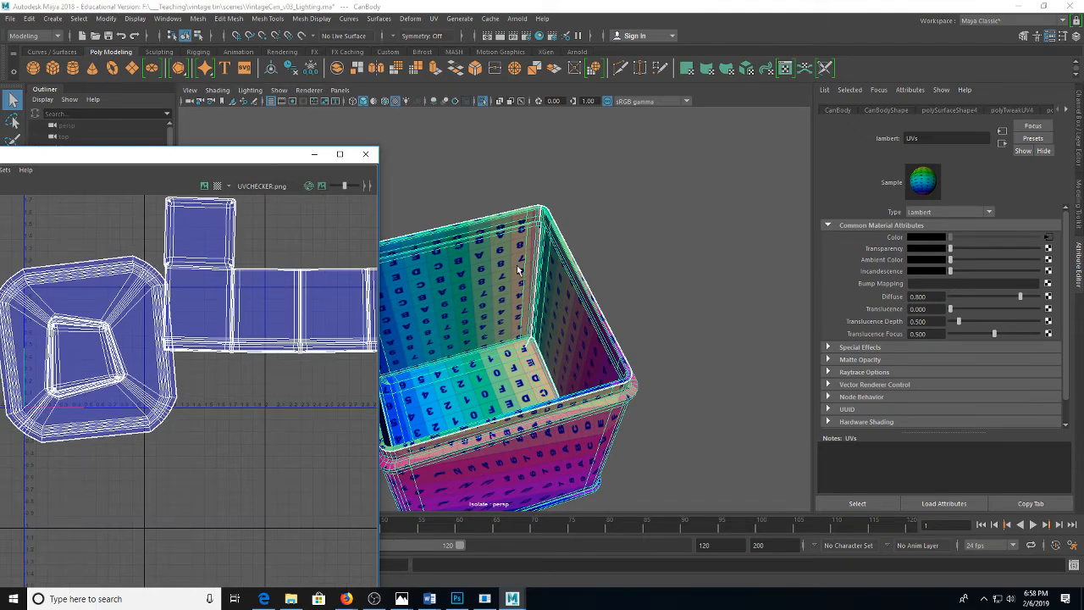
{"action": "left_click_drag", "start_coordinate": [520, 269], "coordinate": [563, 305]}
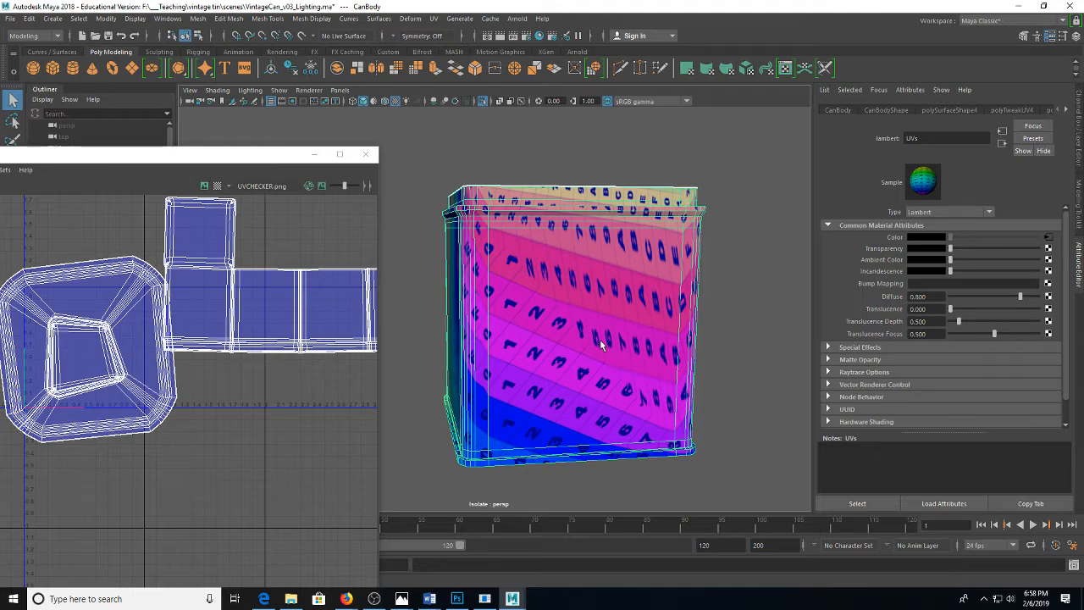
{"action": "left_click_drag", "start_coordinate": [601, 343], "coordinate": [547, 245]}
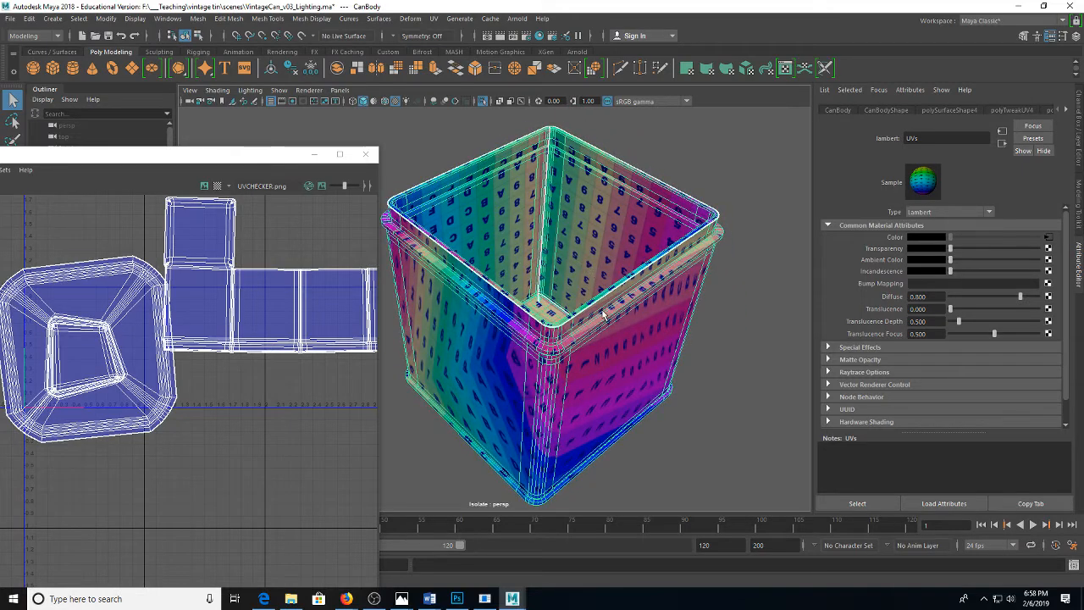
{"action": "left_click_drag", "start_coordinate": [583, 374], "coordinate": [532, 315]}
{"action": "left_click_drag", "start_coordinate": [527, 415], "coordinate": [565, 251]}
Cut the UVs along the edge loop around the can's bottom rim and move the separated bottom shell clear of the exterior walls
{"action": "scroll", "coordinate": [539, 316], "scroll_direction": "up", "scroll_amount": 5}
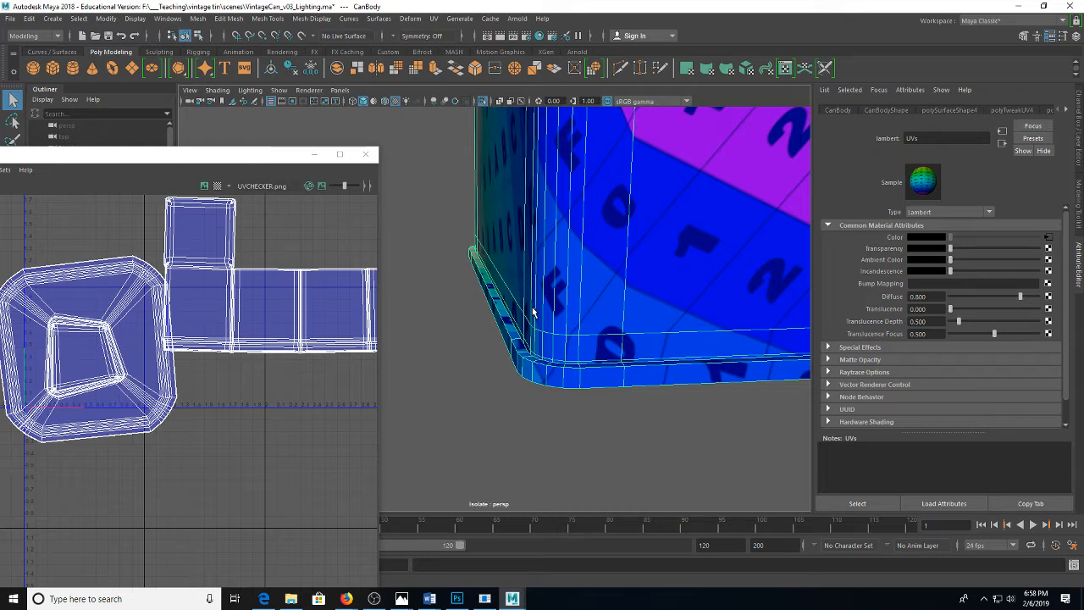
{"action": "left_click_drag", "start_coordinate": [543, 299], "coordinate": [531, 348]}
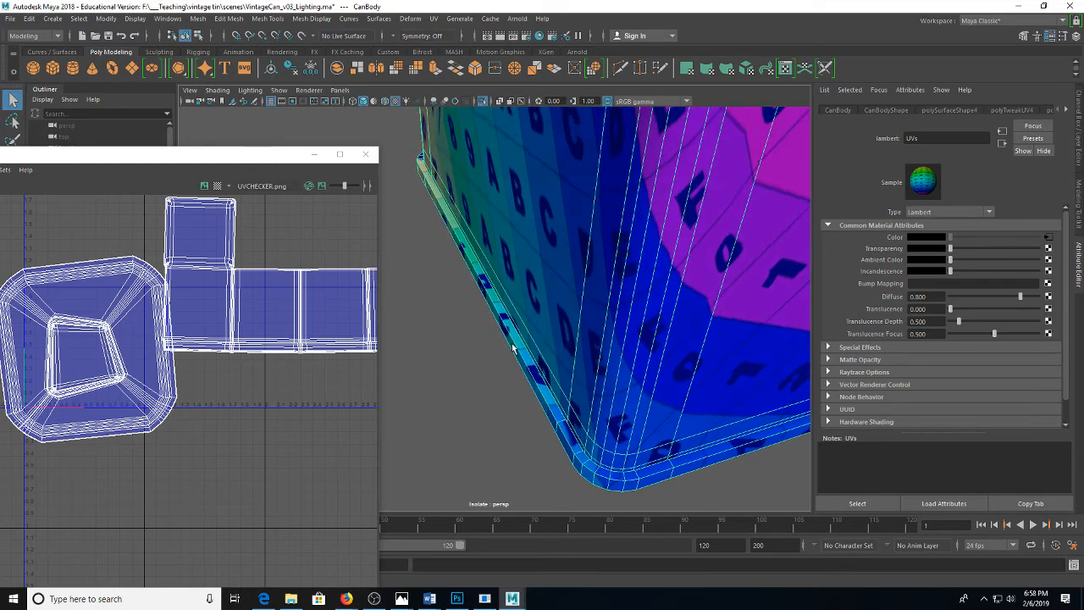
{"action": "right_click", "coordinate": [511, 274]}
{"action": "left_click", "coordinate": [510, 243]}
{"action": "key", "text": "3"}
{"action": "scroll", "coordinate": [502, 293], "scroll_direction": "up", "scroll_amount": 4}
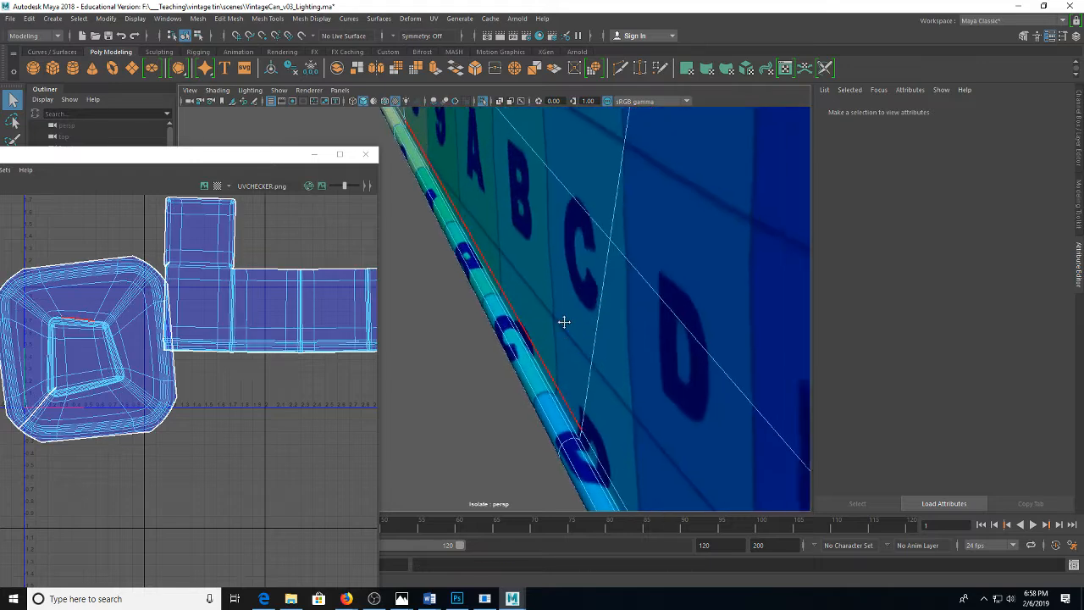
{"action": "double_click", "coordinate": [504, 285]}
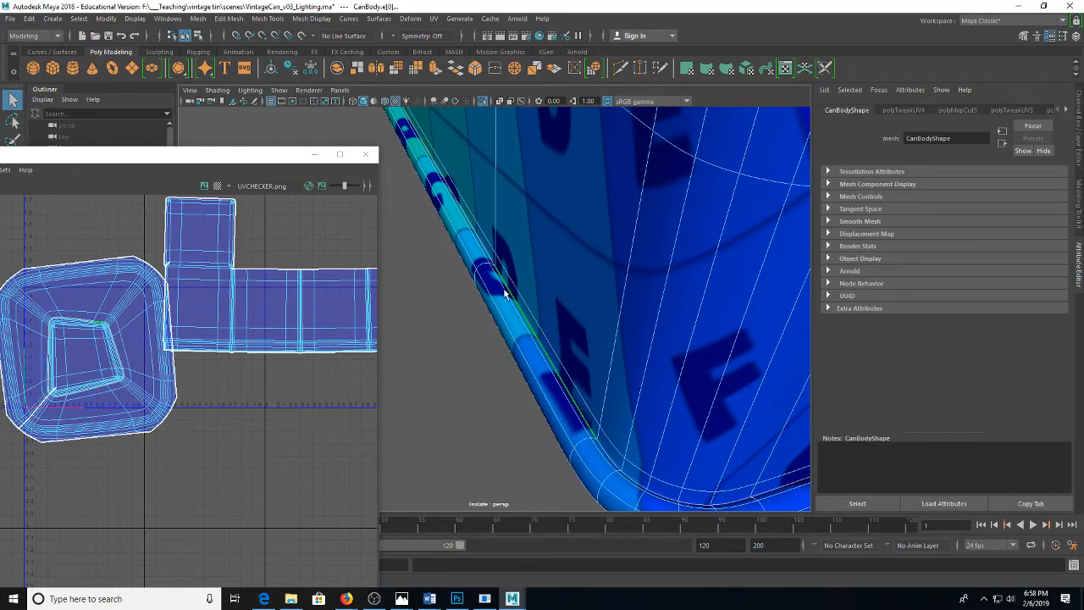
{"action": "mouse_move", "coordinate": [504, 286]}
{"action": "left_mouse_down"}
{"action": "mouse_move", "coordinate": [506, 308]}
{"action": "mouse_move", "coordinate": [502, 230]}
{"action": "mouse_move", "coordinate": [534, 265]}
{"action": "mouse_move", "coordinate": [520, 277]}
{"action": "left_mouse_up"}
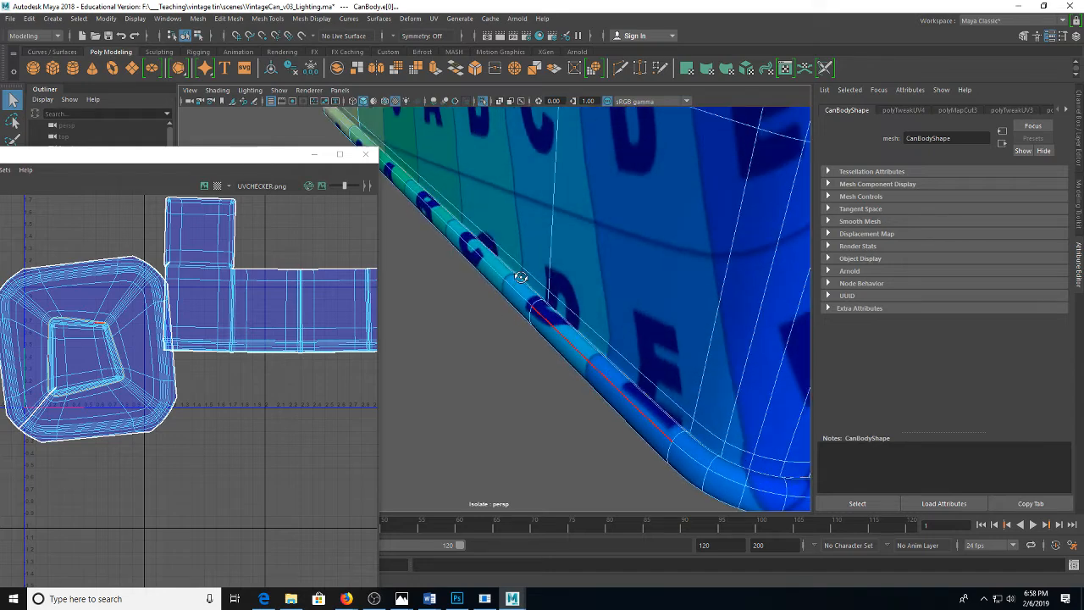
{"action": "right_click", "coordinate": [84, 344]}
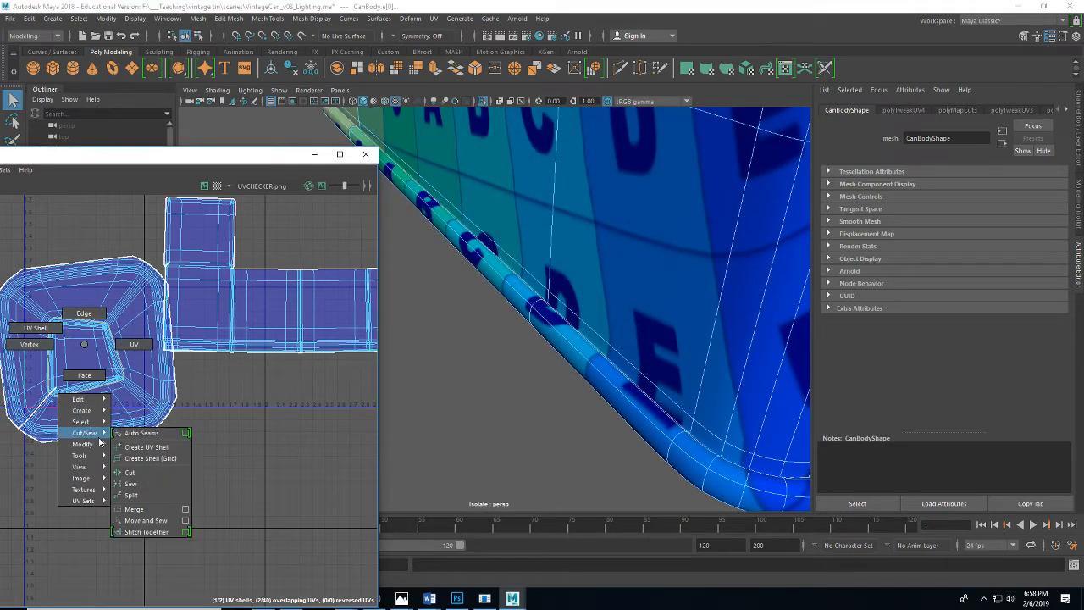
{"action": "left_click", "coordinate": [130, 471]}
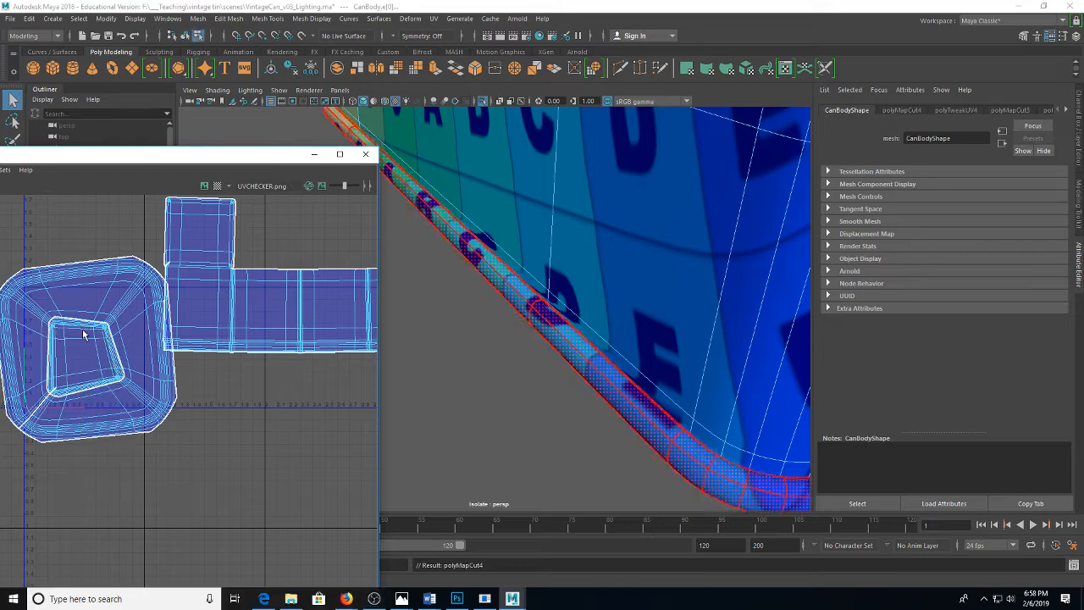
{"action": "left_click", "coordinate": [83, 334]}
{"action": "left_click_drag", "start_coordinate": [85, 351], "coordinate": [289, 442]}
Select the vertical edge line at one corner of the can's exterior wall shell and cut the UVs along it
{"action": "right_click", "coordinate": [142, 326]}
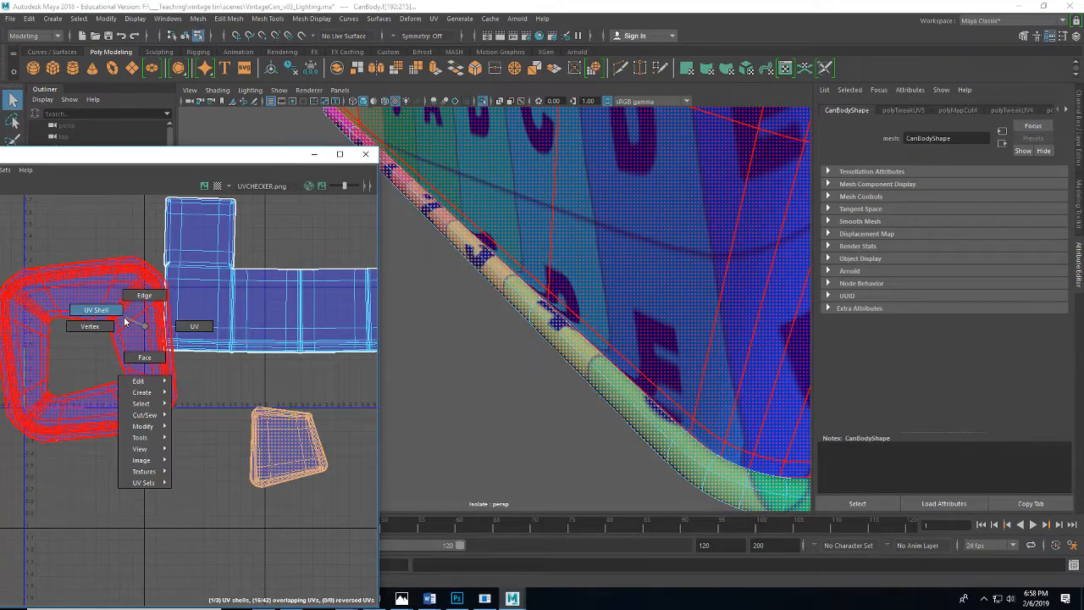
{"action": "left_click", "coordinate": [125, 320]}
{"action": "left_click", "coordinate": [131, 300]}
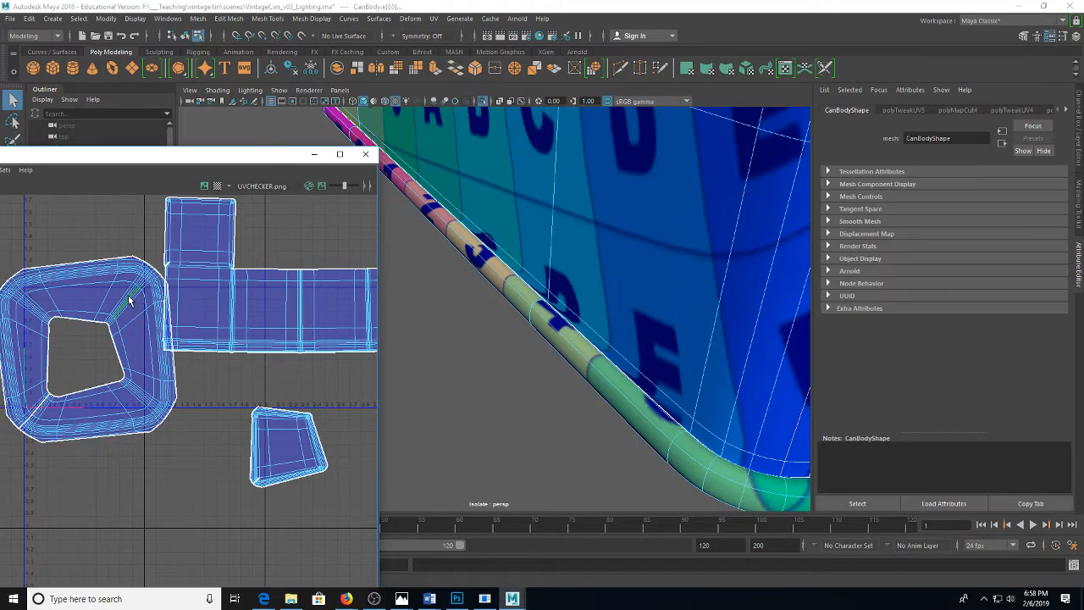
{"action": "scroll", "coordinate": [417, 244], "scroll_direction": "down", "scroll_amount": 5}
{"action": "left_click_drag", "start_coordinate": [423, 239], "coordinate": [464, 479], "text": "alt"}
{"action": "scroll", "coordinate": [500, 407], "scroll_direction": "down", "scroll_amount": 2}
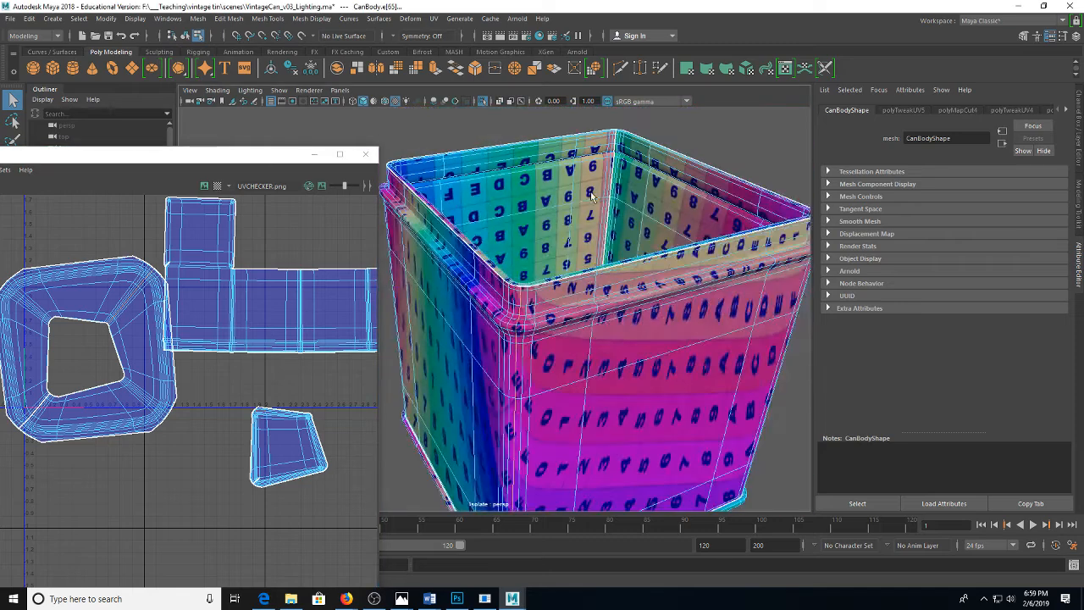
{"action": "left_click", "coordinate": [612, 172]}
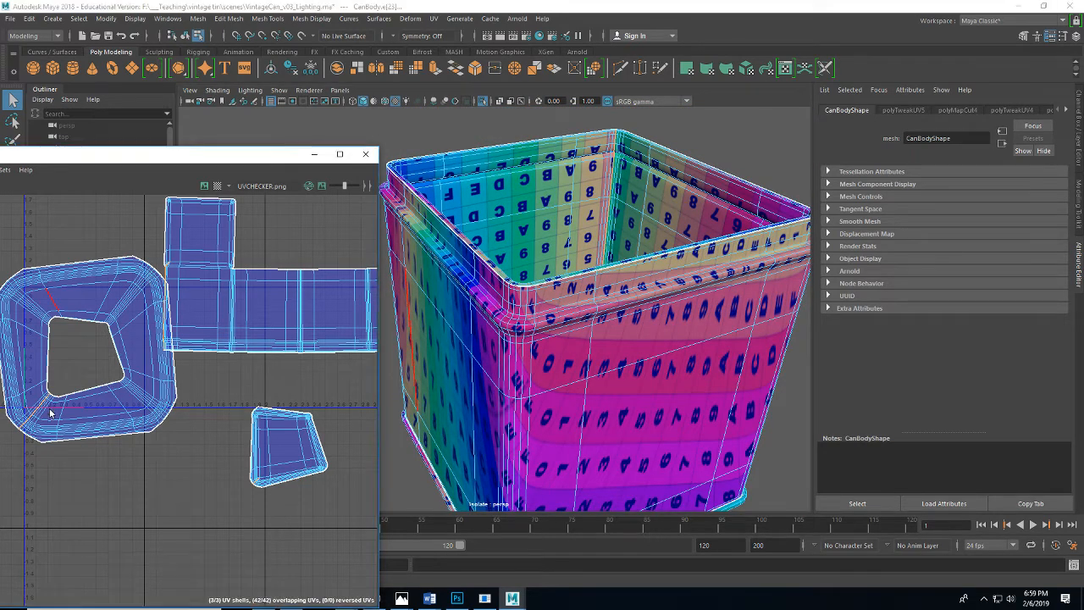
{"action": "right_click", "coordinate": [84, 408], "text": "shift"}
{"action": "left_click", "coordinate": [130, 539]}
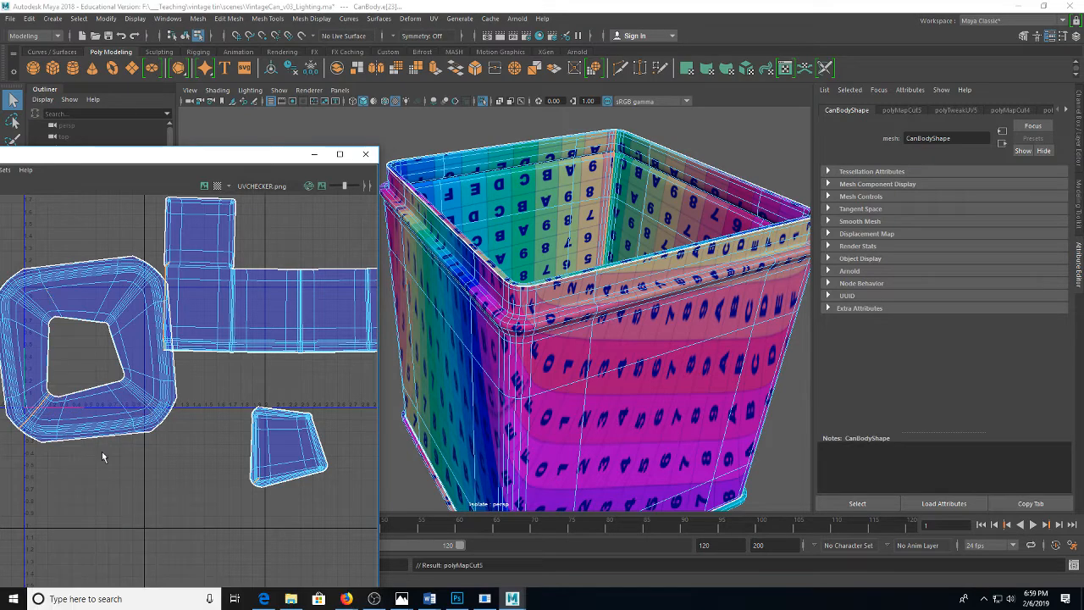
Select the can's exterior wall UV shell and unfold it into a strip of four walls
{"action": "right_click", "coordinate": [113, 282]}
{"action": "left_click", "coordinate": [67, 265]}
{"action": "left_click", "coordinate": [94, 290]}
{"action": "right_click", "coordinate": [93, 293], "text": "shift"}
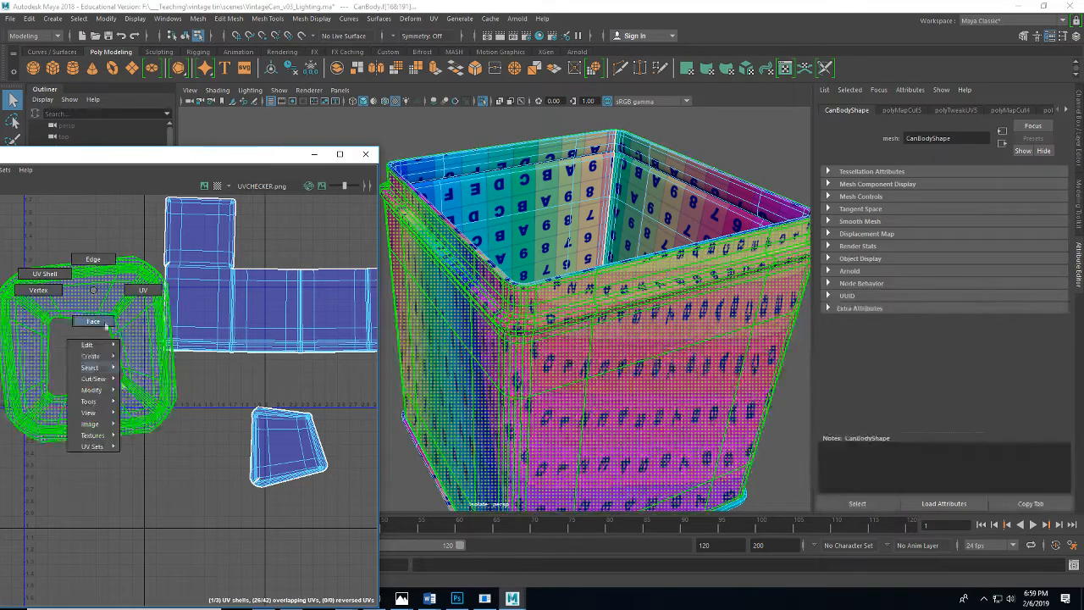
{"action": "left_click", "coordinate": [161, 574]}
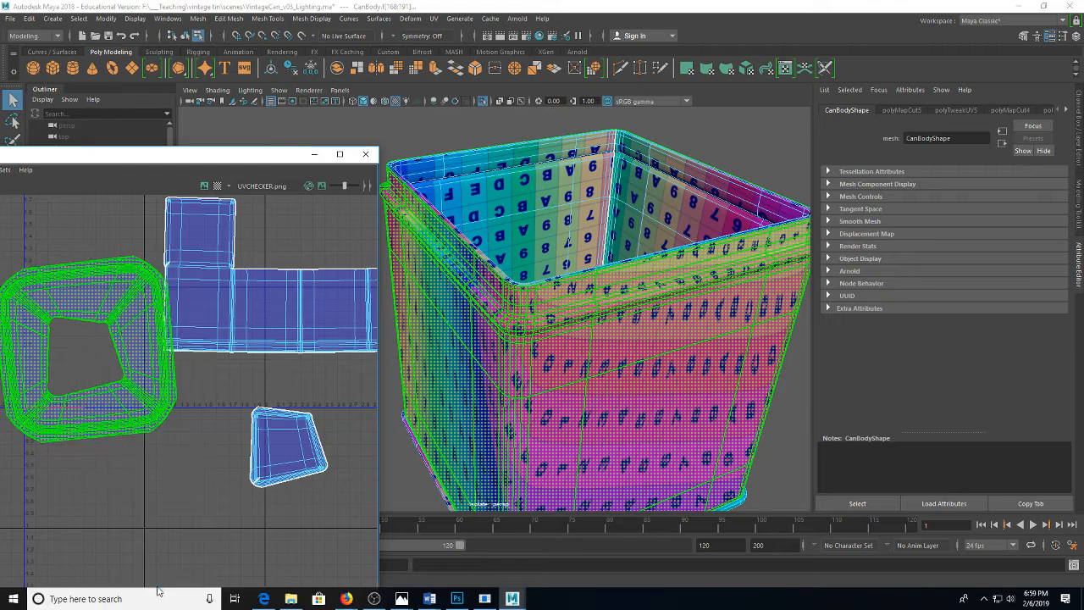
Rotate the exterior wall strip to run horizontally, move it up, and place the interior shell directly beneath it
{"action": "scroll", "coordinate": [73, 260], "scroll_direction": "down", "scroll_amount": 2}
{"action": "key", "text": "e"}
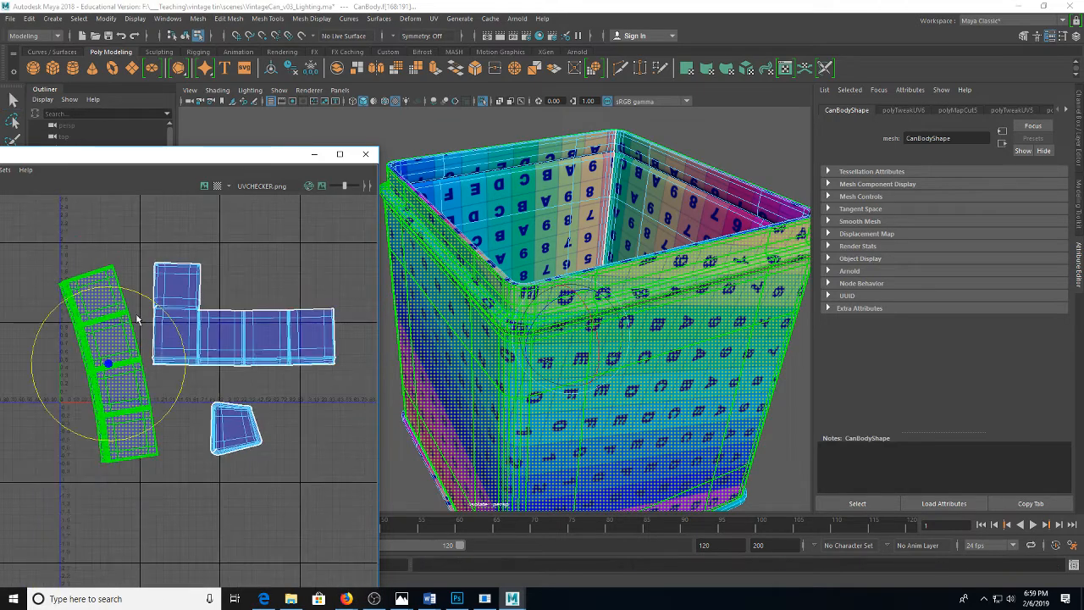
{"action": "left_click_drag", "start_coordinate": [138, 314], "coordinate": [156, 406]}
{"action": "key", "text": "w"}
{"action": "left_click_drag", "start_coordinate": [108, 363], "coordinate": [169, 272]}
{"action": "left_click", "coordinate": [240, 330]}
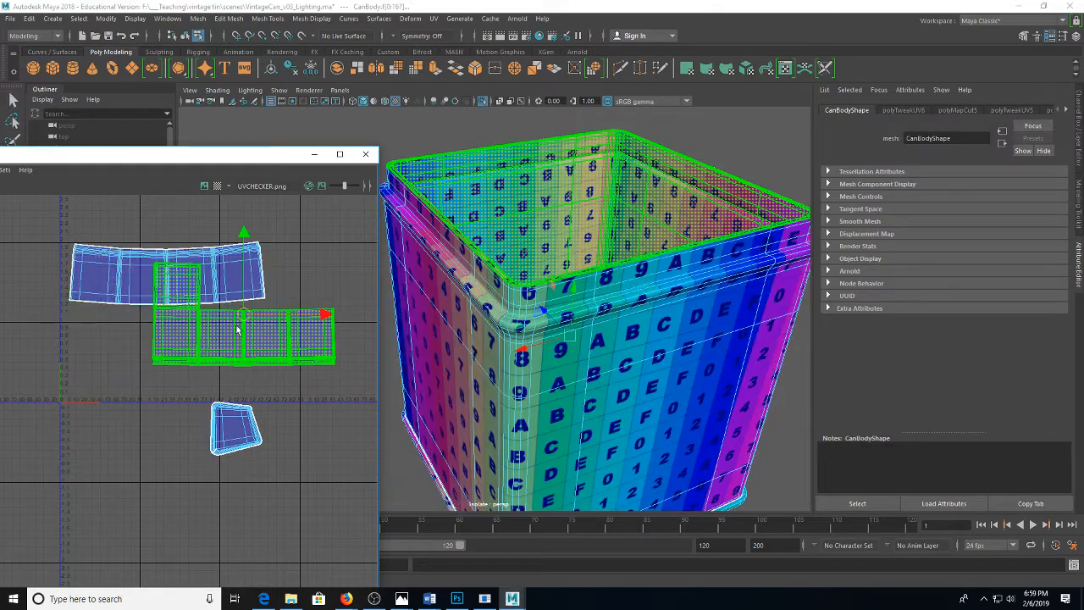
{"action": "left_click_drag", "start_coordinate": [243, 319], "coordinate": [162, 366]}
Select the can bottom's UV shell and unfold it
{"action": "left_click", "coordinate": [235, 431]}
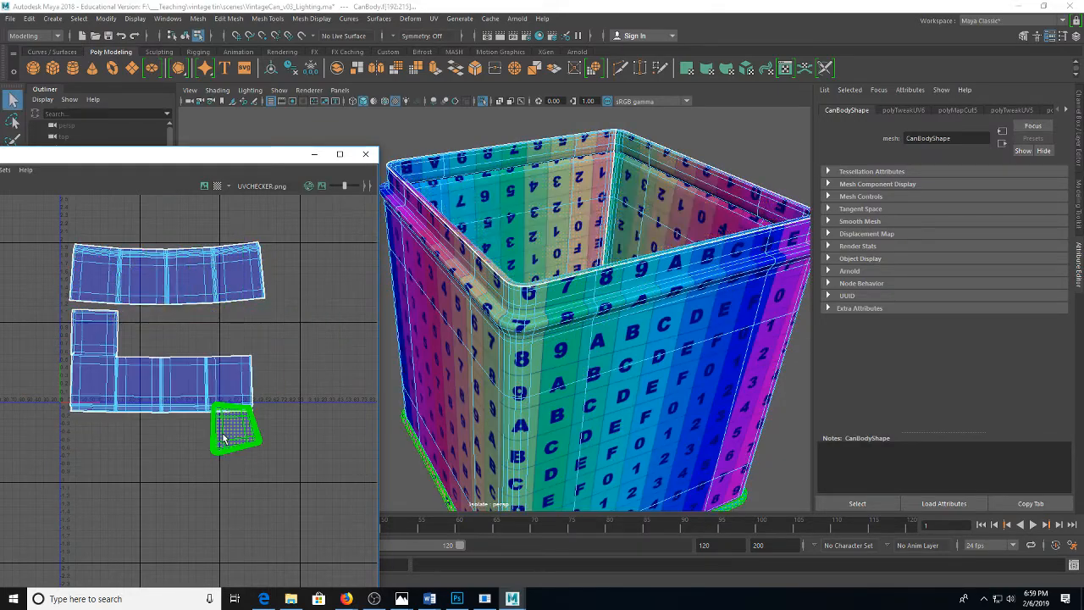
{"action": "right_click", "coordinate": [223, 434]}
{"action": "mouse_move", "coordinate": [233, 534]}
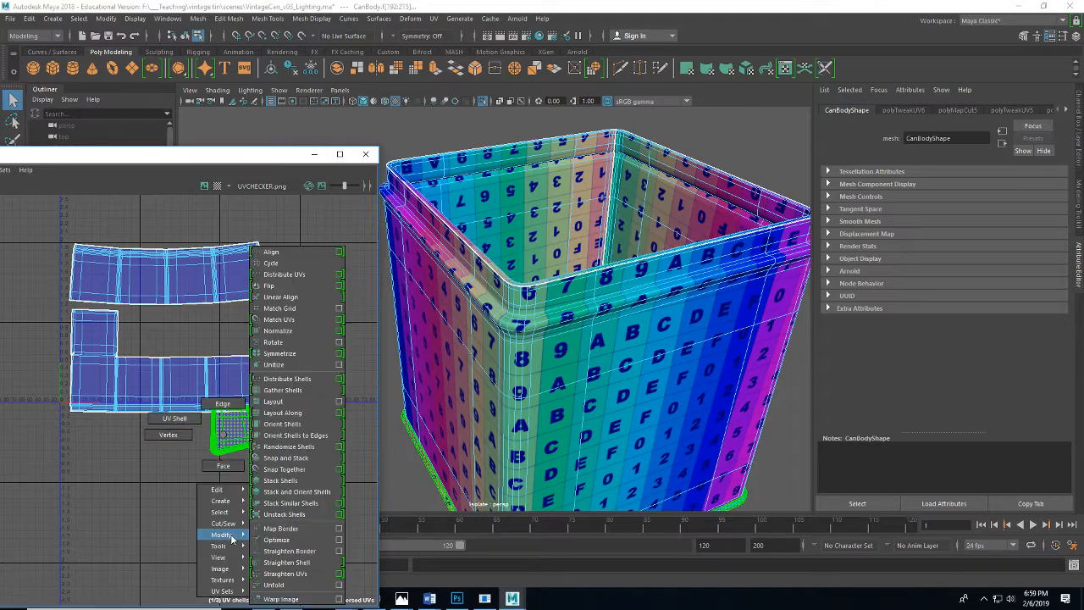
{"action": "left_click", "coordinate": [288, 584]}
Return to object selection, toggle the can body's isolation, and examine its underside alongside the bottom's UV shell
{"action": "key", "text": "f"}
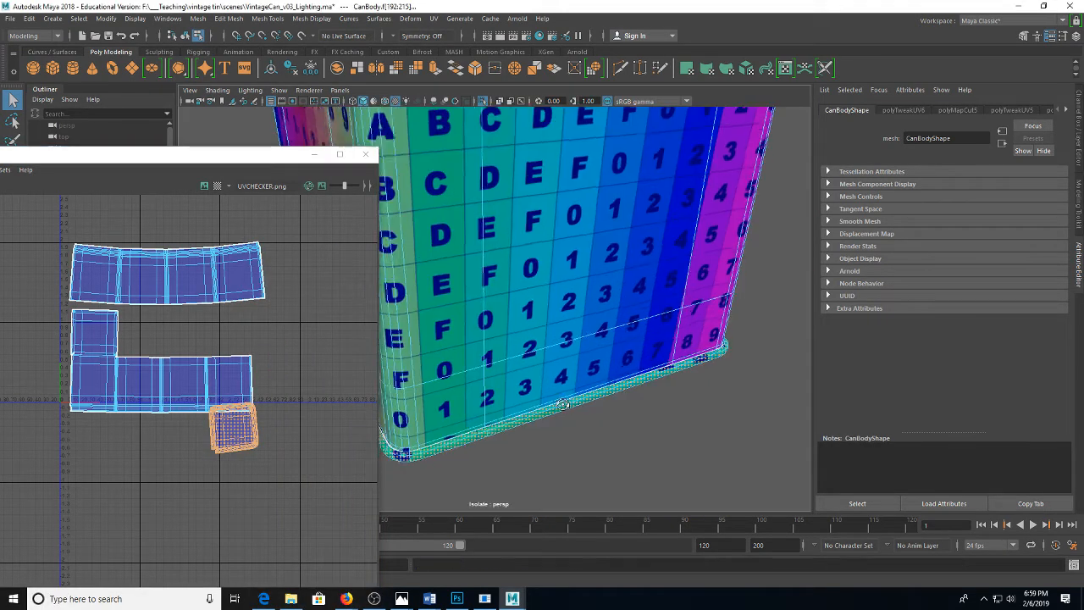
{"action": "right_click", "coordinate": [557, 276]}
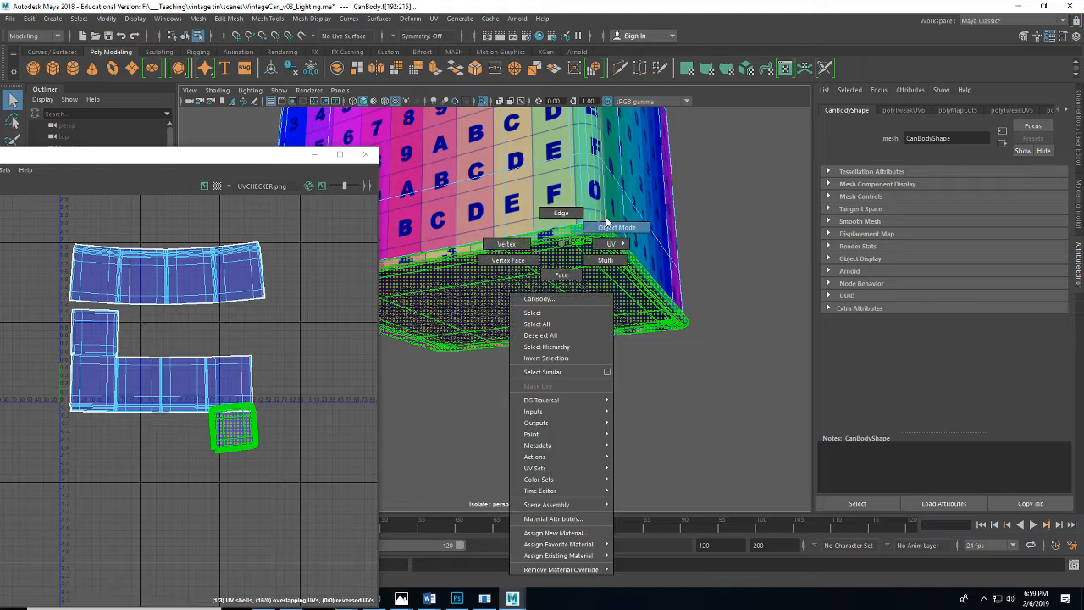
{"action": "left_click", "coordinate": [550, 563]}
{"action": "key", "text": "ctrl+1"}
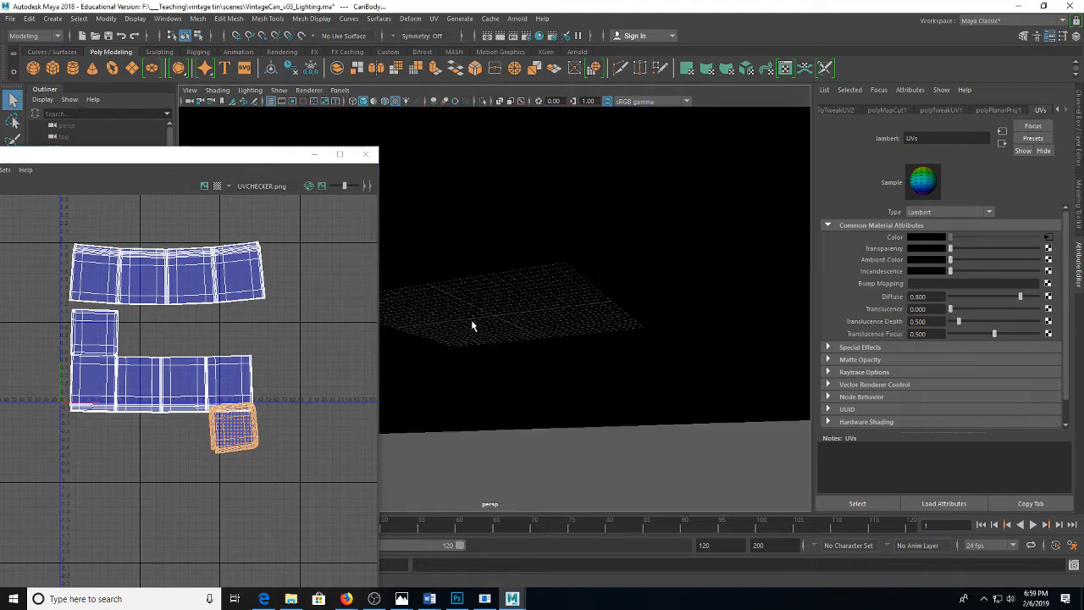
{"action": "key", "text": "ctrl+1"}
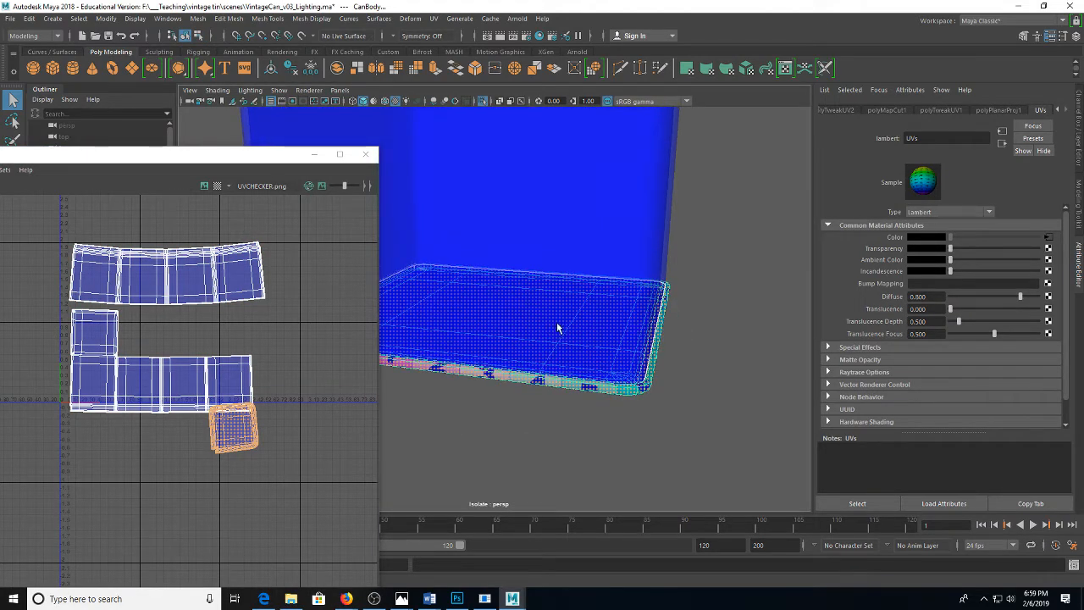
{"action": "scroll", "coordinate": [593, 334], "scroll_direction": "up", "scroll_amount": 2}
{"action": "left_click_drag", "start_coordinate": [615, 336], "coordinate": [575, 263], "text": "alt"}
{"action": "scroll", "coordinate": [151, 460], "scroll_direction": "up", "scroll_amount": 2}
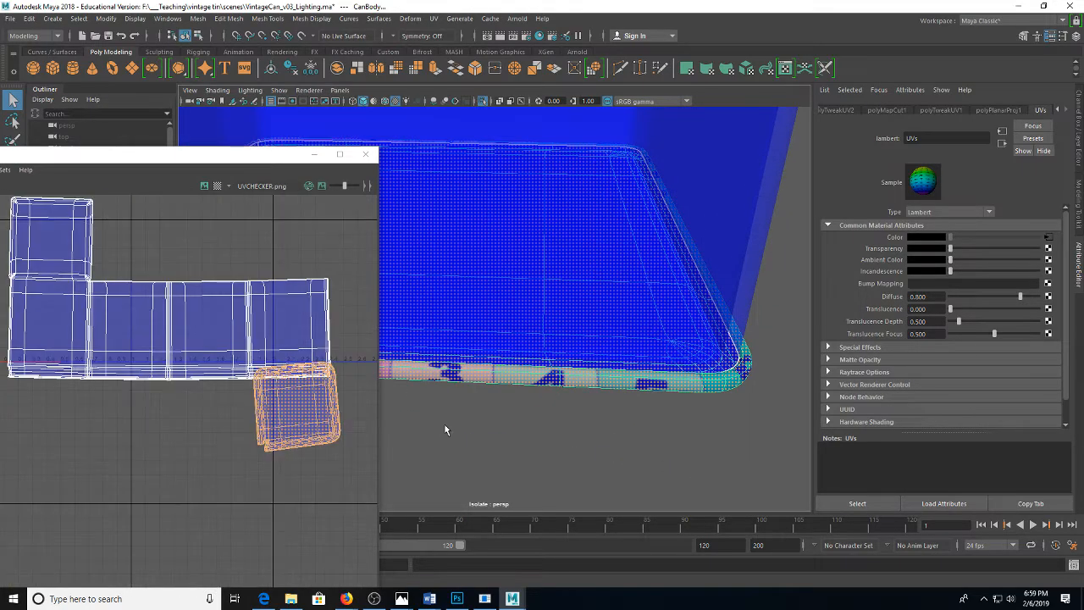
{"action": "scroll", "coordinate": [443, 431], "scroll_direction": "up", "scroll_amount": 2}
{"action": "scroll", "coordinate": [302, 416], "scroll_direction": "up", "scroll_amount": 2}
Move the can bottom's UV shell down, clear of the interior shell's wall strip, and inspect its rounded rim corner
{"action": "key", "text": "w"}
{"action": "left_click_drag", "start_coordinate": [285, 401], "coordinate": [255, 453]}
{"action": "scroll", "coordinate": [252, 453], "scroll_direction": "up", "scroll_amount": 3}
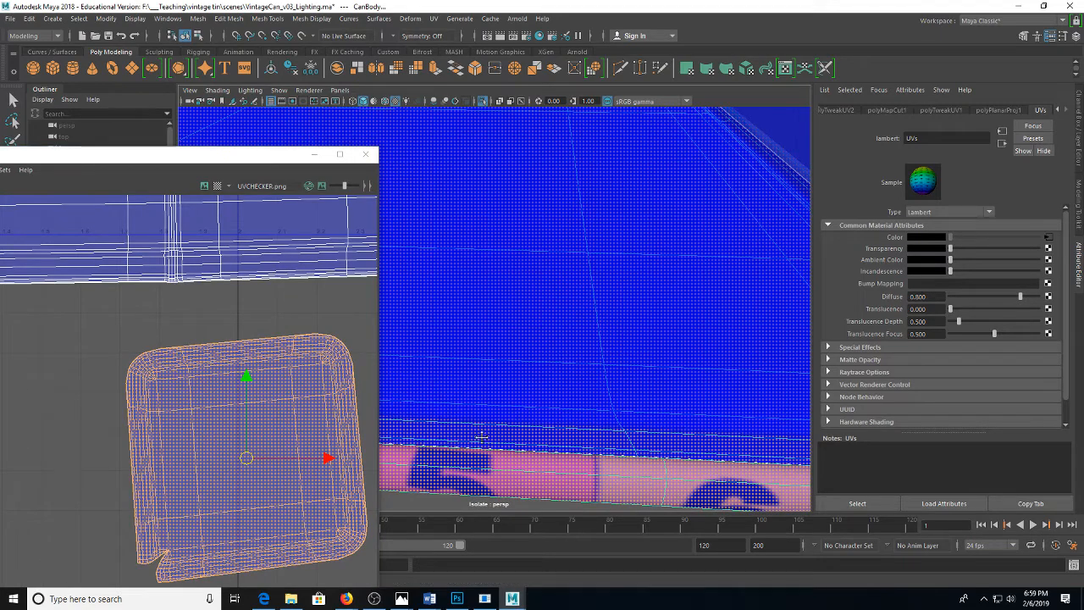
{"action": "left_click_drag", "start_coordinate": [477, 438], "coordinate": [691, 399], "text": "alt"}
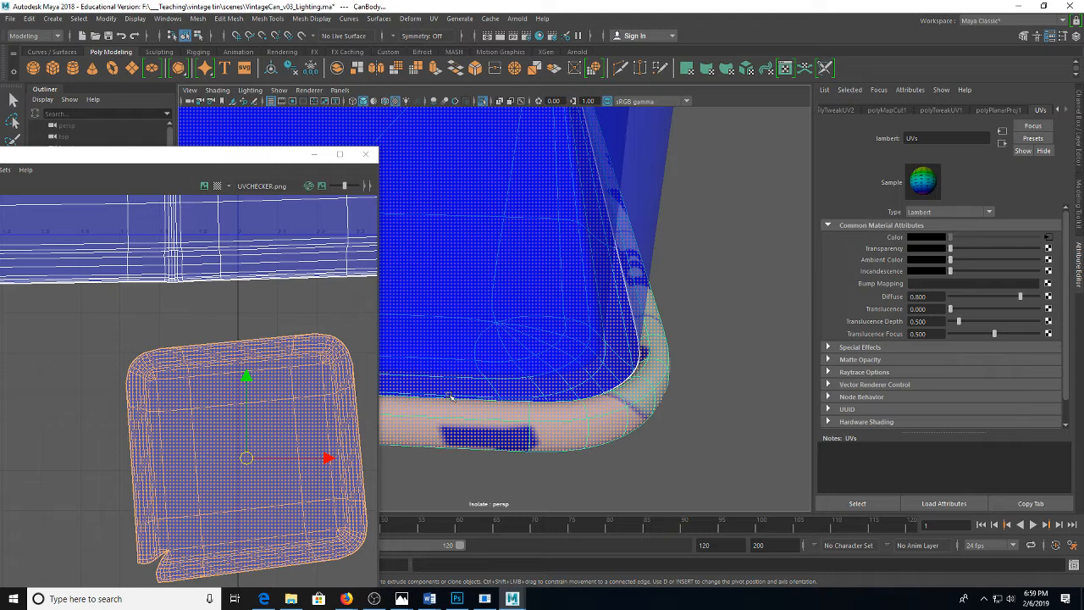
Select the edges of the split corner on the can bottom's UV shell and sew them together
{"action": "left_click_drag", "start_coordinate": [116, 467], "coordinate": [130, 322], "text": "alt"}
{"action": "right_click", "coordinate": [174, 360]}
{"action": "left_click", "coordinate": [165, 398]}
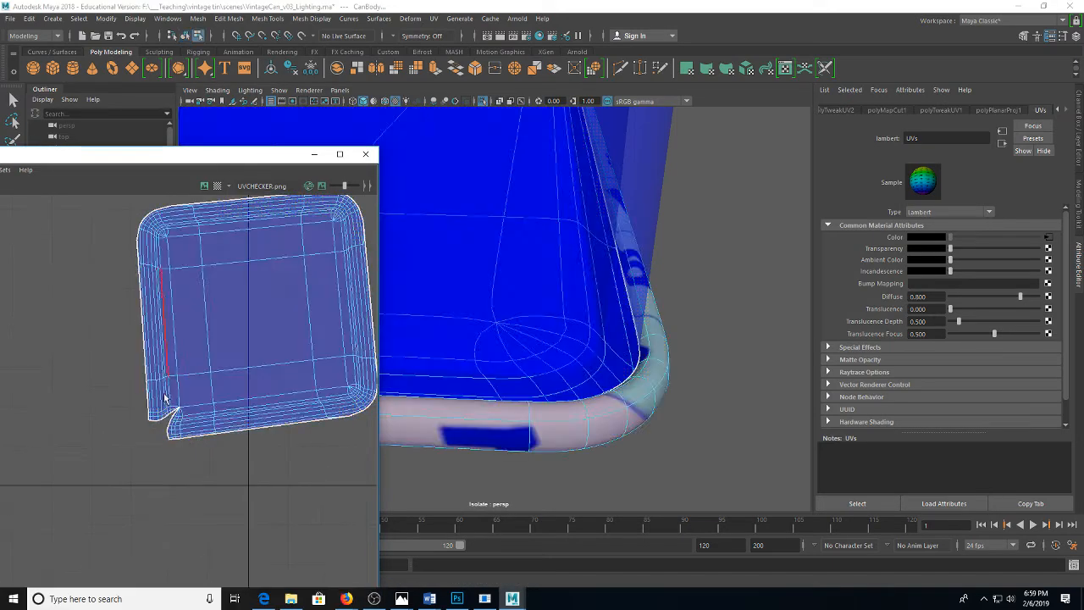
{"action": "scroll", "coordinate": [165, 398], "scroll_direction": "up", "scroll_amount": 2}
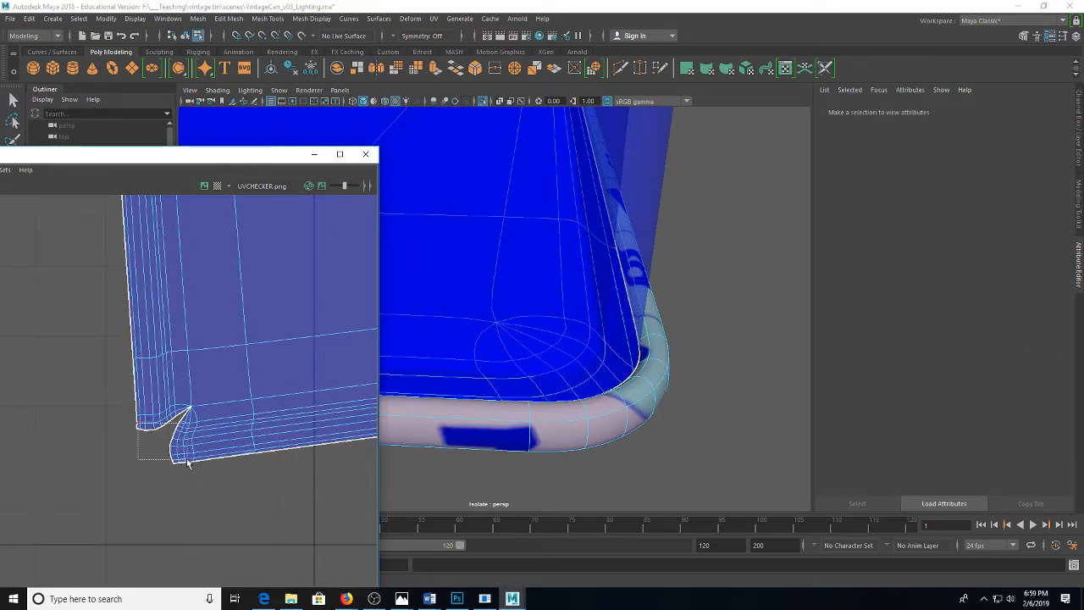
{"action": "left_click_drag", "start_coordinate": [187, 462], "coordinate": [192, 412]}
{"action": "right_click", "coordinate": [188, 413]}
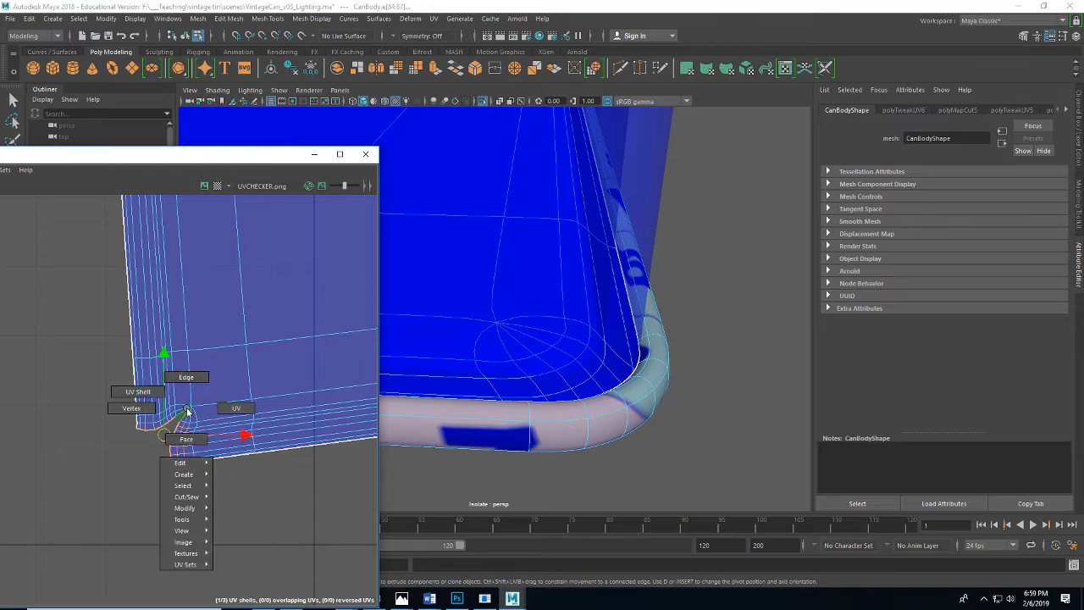
{"action": "mouse_move", "coordinate": [193, 497]}
{"action": "left_click", "coordinate": [234, 550]}
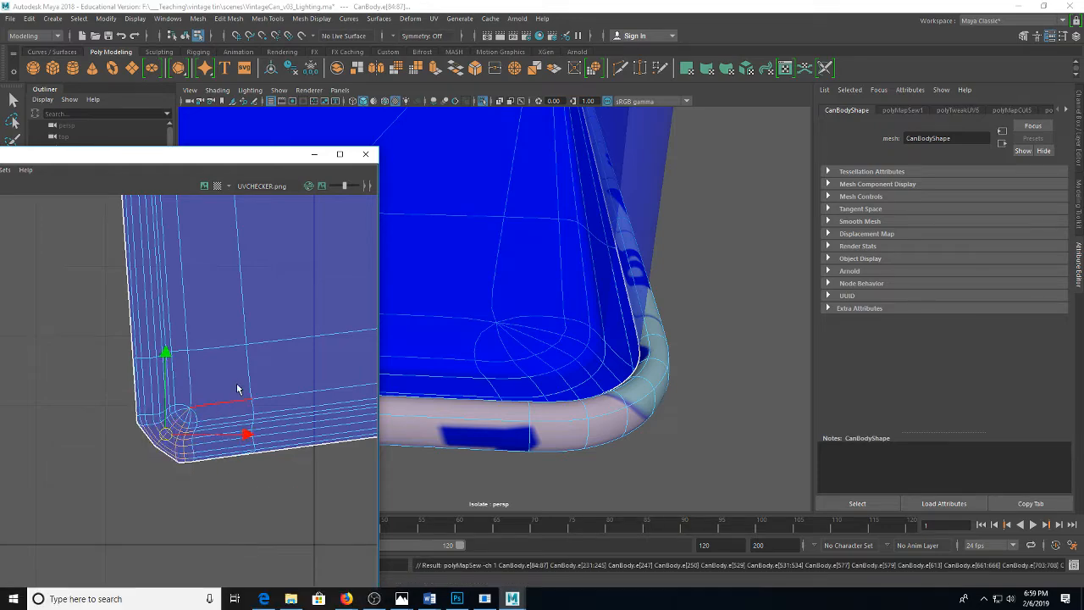
Select the whole sewn UV shell of the can bottom and unfold it again
{"action": "right_click", "coordinate": [235, 380]}
{"action": "left_click", "coordinate": [209, 366]}
{"action": "right_click", "coordinate": [208, 367]}
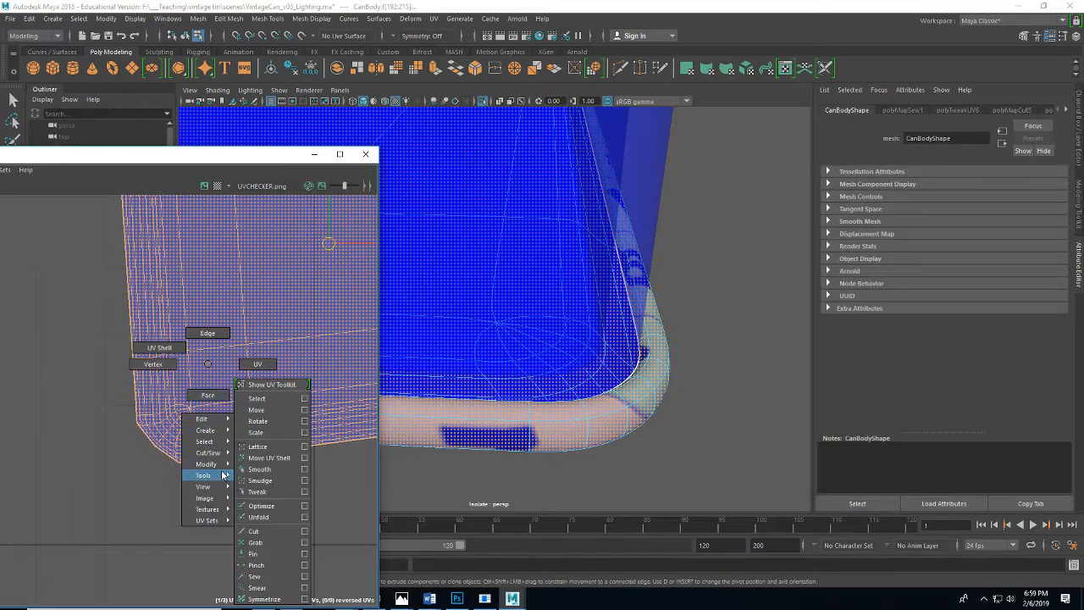
{"action": "mouse_move", "coordinate": [224, 464]}
{"action": "left_click", "coordinate": [254, 593]}
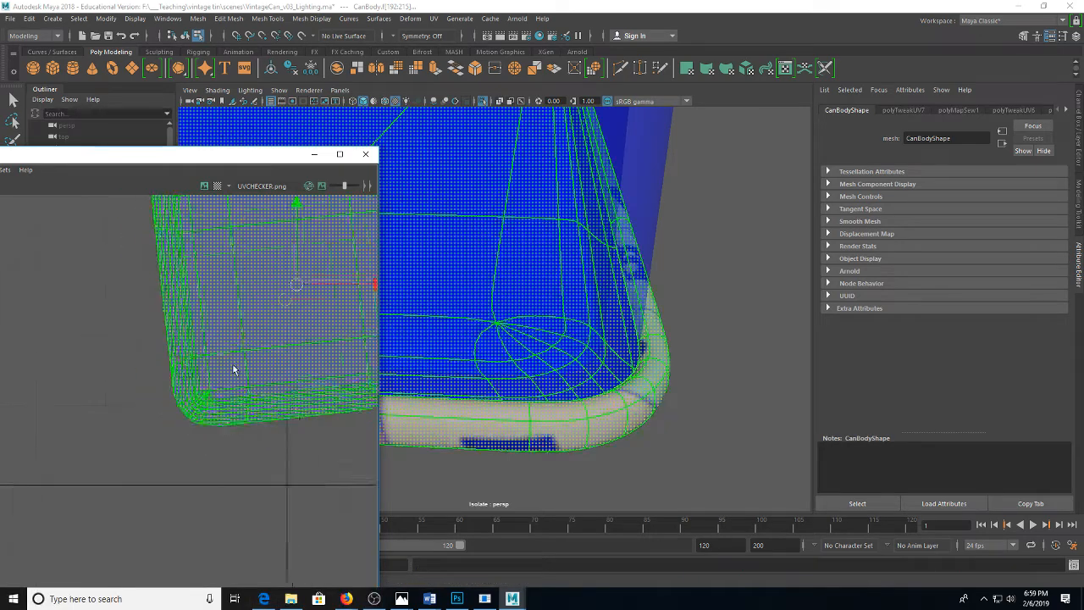
Rotate the can bottom's UV shell until its sides run square with the UV grid
{"action": "key", "text": "f"}
{"action": "key", "text": "e"}
{"action": "mouse_move", "coordinate": [248, 315]}
{"action": "left_mouse_down"}
{"action": "mouse_move", "coordinate": [274, 313]}
{"action": "mouse_move", "coordinate": [265, 316]}
{"action": "left_mouse_up"}
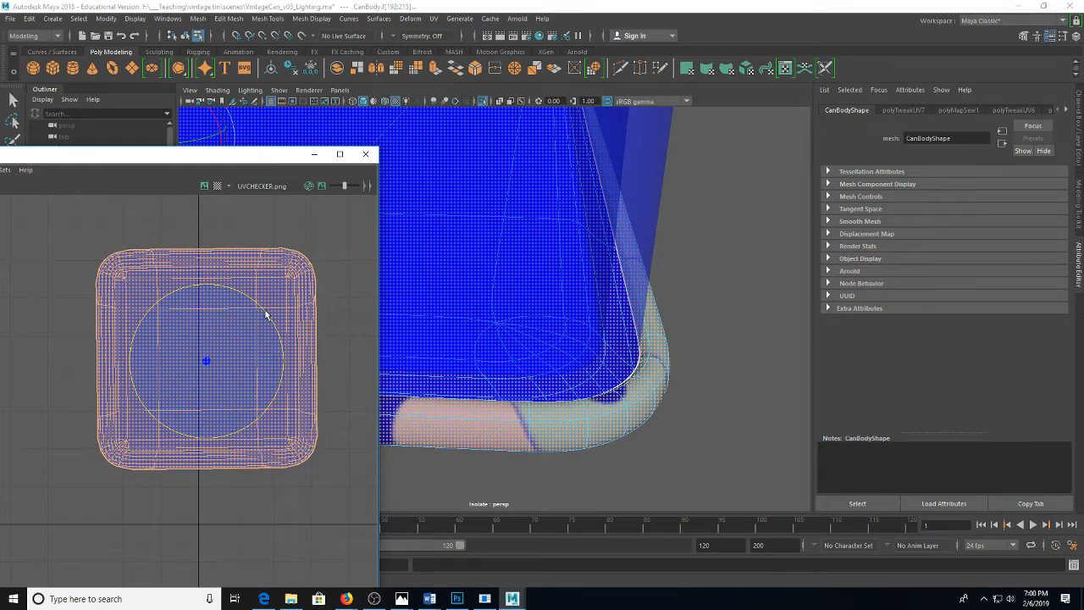
{"action": "key", "text": "F8"}
{"action": "key", "text": "q"}
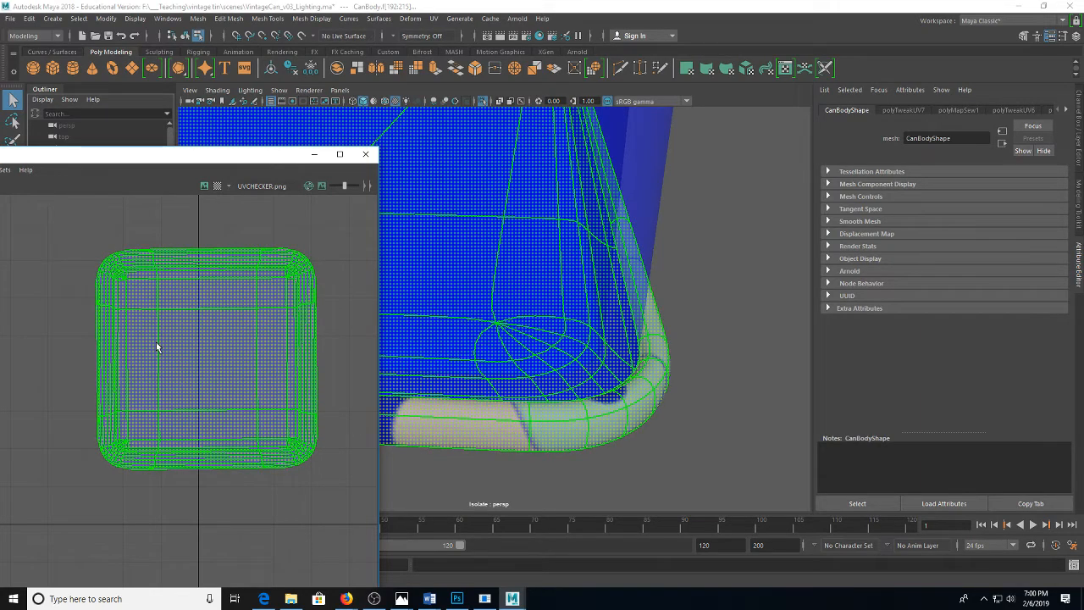
{"action": "scroll", "coordinate": [156, 346], "scroll_direction": "down", "scroll_amount": 10}
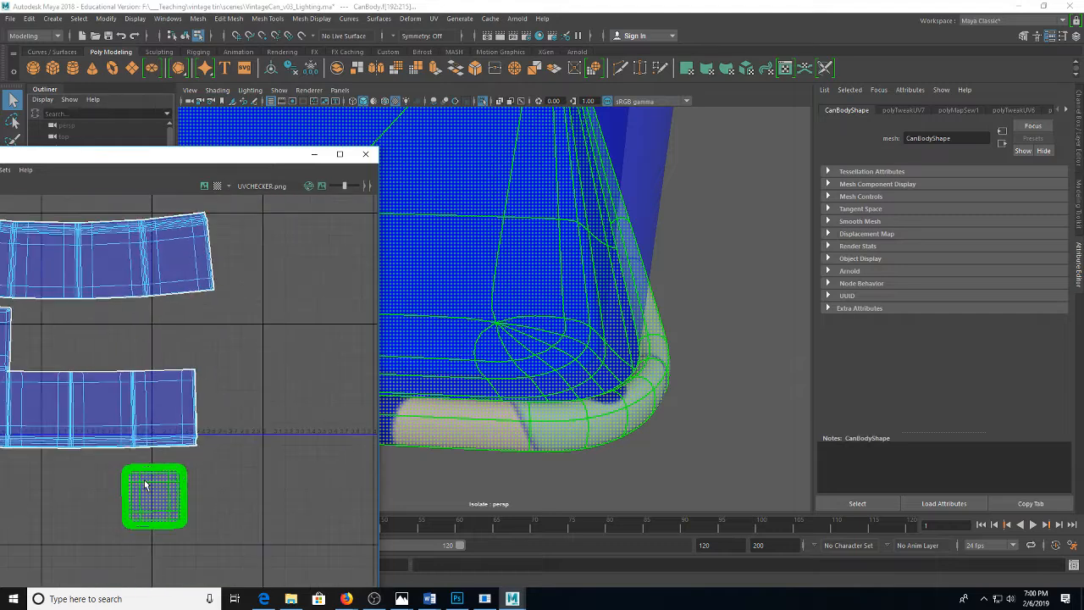
{"action": "key", "text": "F8"}
{"action": "left_click_drag", "start_coordinate": [146, 484], "coordinate": [212, 401]}
{"action": "scroll", "coordinate": [167, 291], "scroll_direction": "down", "scroll_amount": 2}
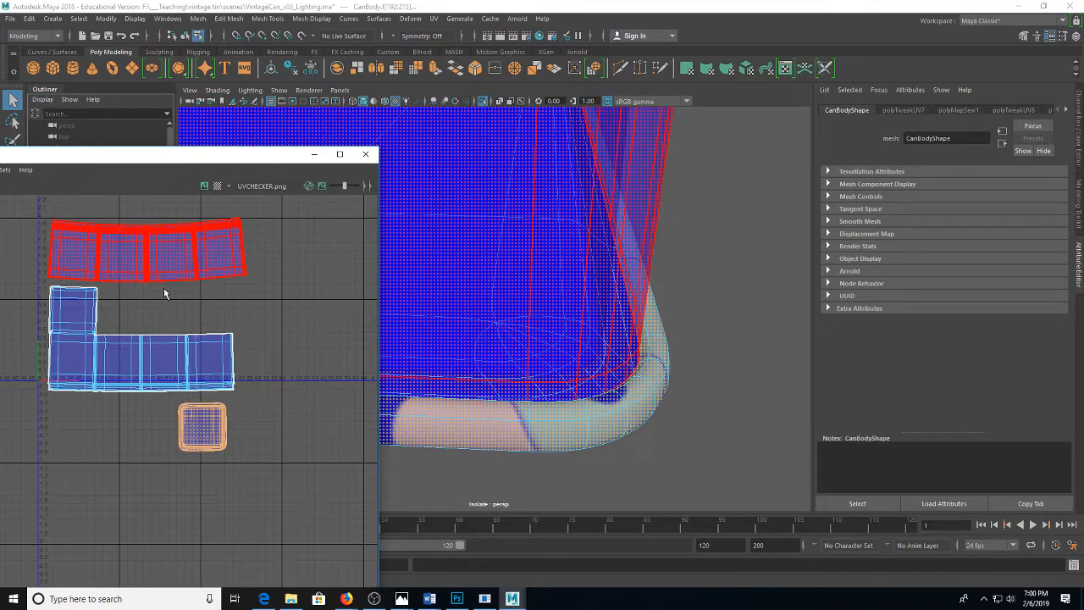
Leave the isolated view and switch the can body back to object mode with all its UV shells shown
{"action": "left_click_drag", "start_coordinate": [163, 293], "coordinate": [171, 353]}
{"action": "left_click", "coordinate": [591, 293]}
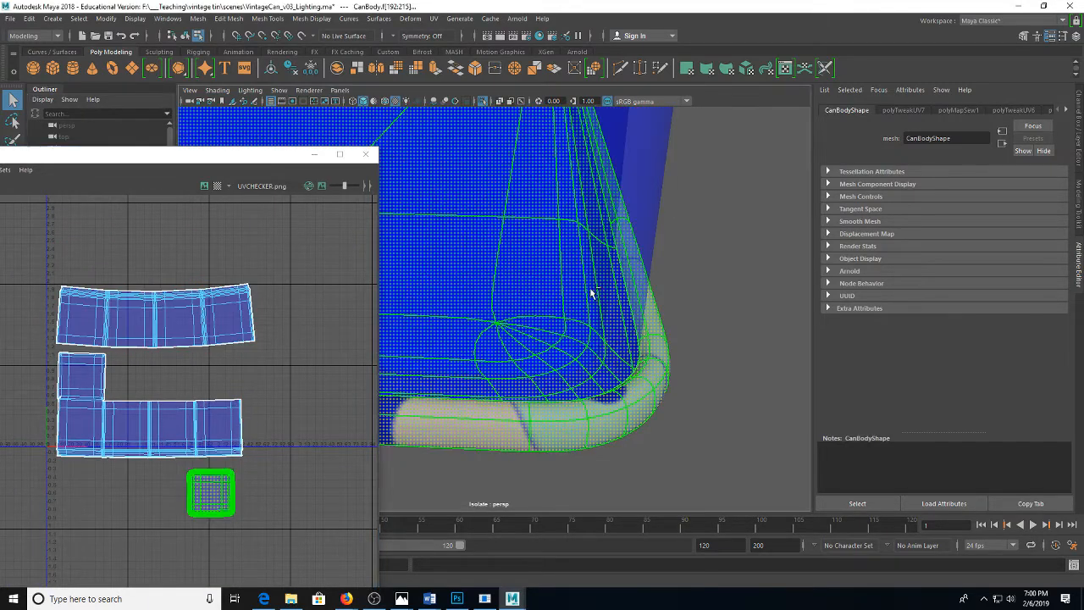
{"action": "key", "text": "F8"}
{"action": "right_click", "coordinate": [513, 244]}
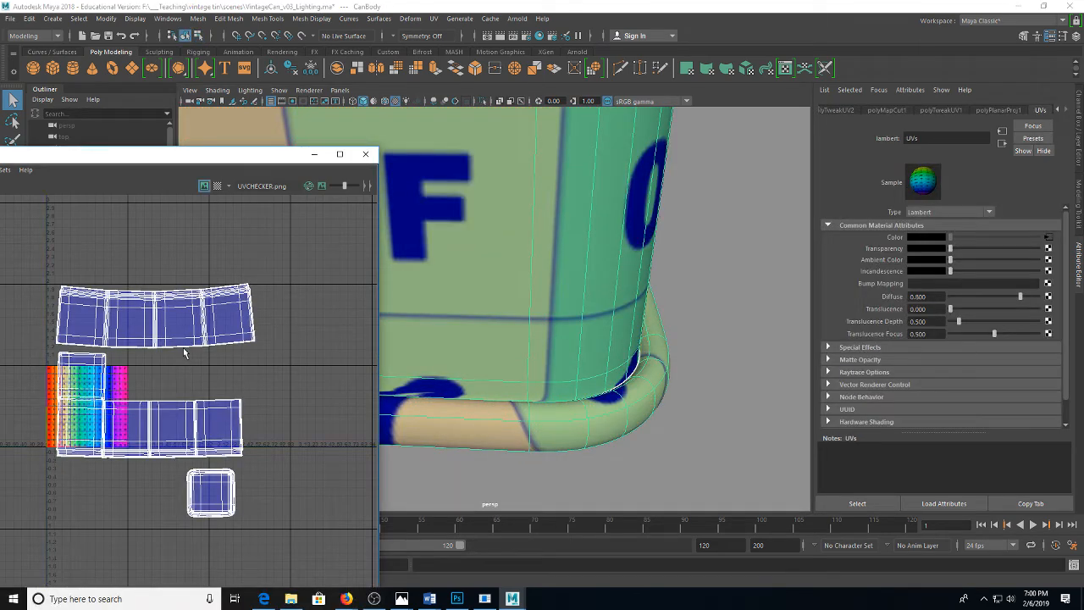
Select the can body's UV shells and lay them out inside the 0 to 1 UV tile
{"action": "scroll", "coordinate": [103, 385], "scroll_direction": "up", "scroll_amount": 2}
{"action": "left_click_drag", "start_coordinate": [103, 385], "coordinate": [194, 391]}
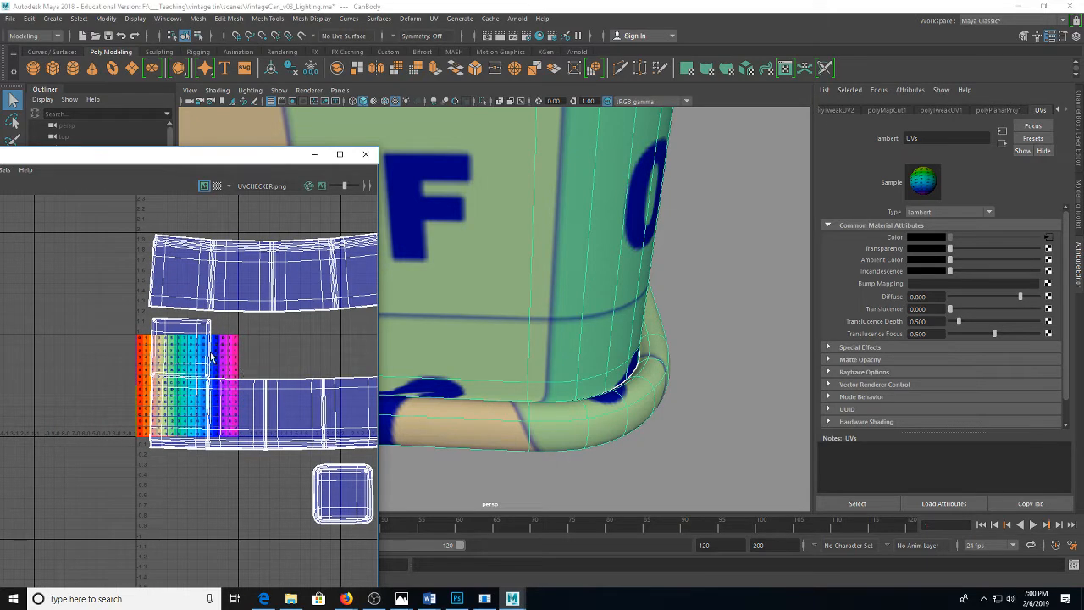
{"action": "left_click", "coordinate": [196, 371]}
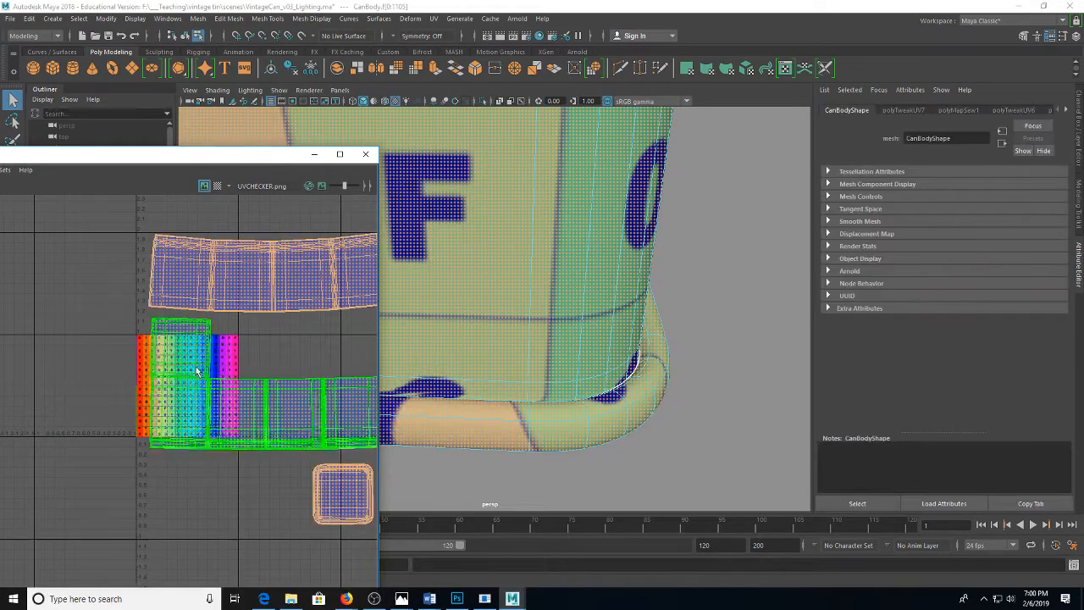
{"action": "right_click", "coordinate": [196, 371]}
{"action": "left_click", "coordinate": [249, 403]}
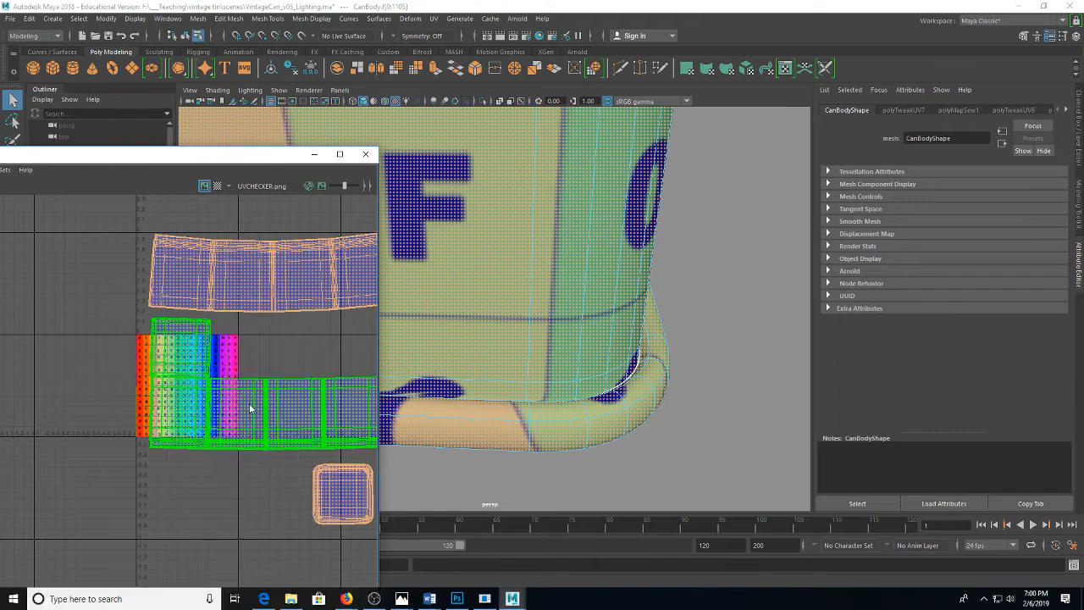
{"action": "key", "text": "f"}
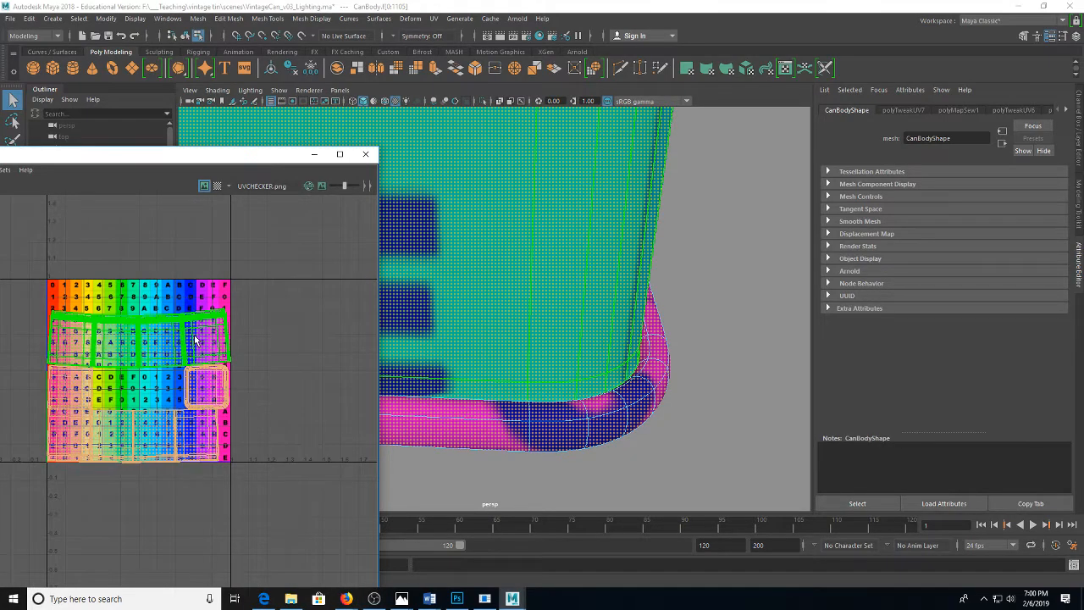
Move the curved exterior wall UV shell straight up to the top edge of the UV tile, away from the other shells
{"action": "left_click", "coordinate": [164, 354]}
{"action": "key", "text": "w"}
{"action": "scroll", "coordinate": [167, 334], "scroll_direction": "up", "scroll_amount": 2}
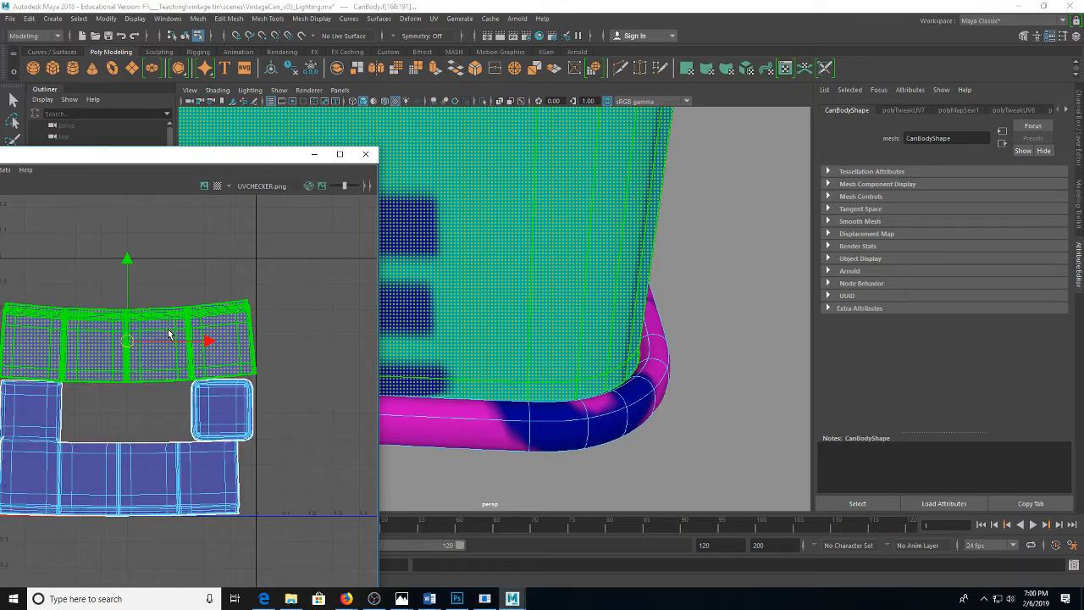
{"action": "left_click_drag", "start_coordinate": [168, 334], "coordinate": [218, 335]}
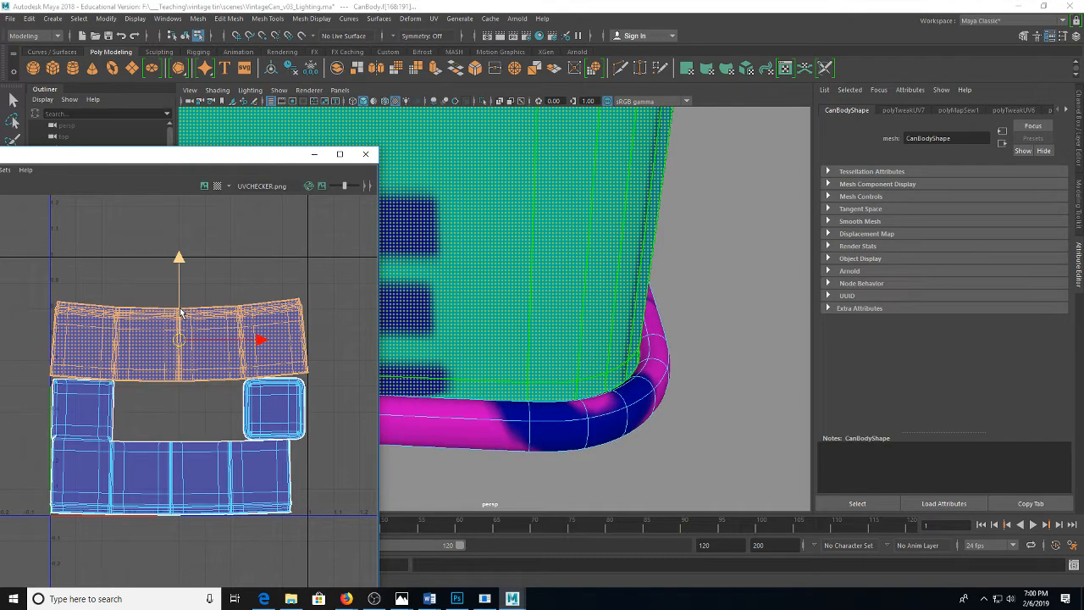
{"action": "left_click_drag", "start_coordinate": [183, 308], "coordinate": [188, 271]}
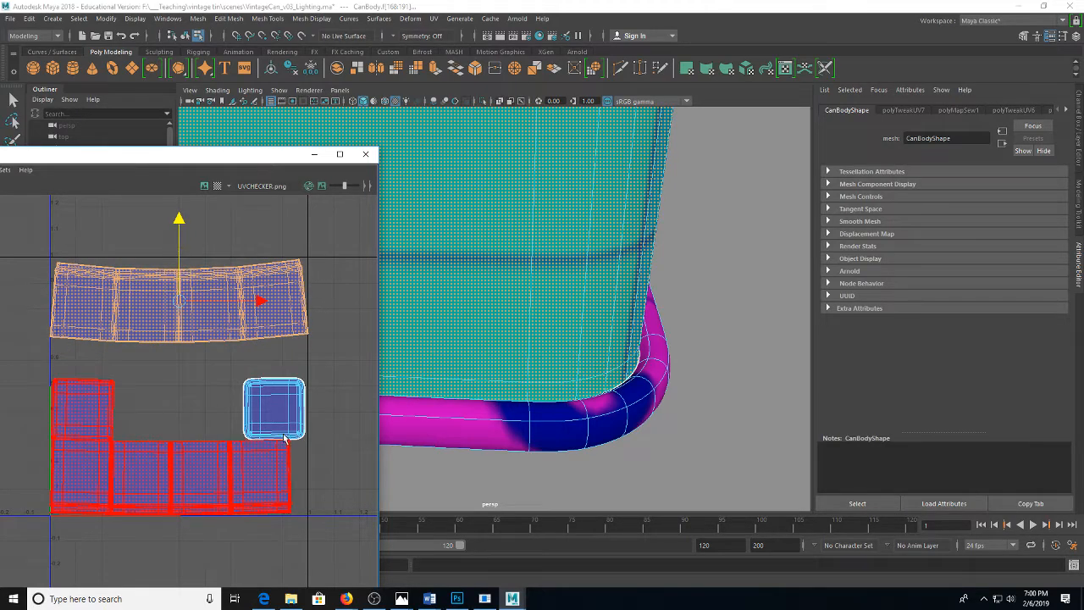
Move the can bottom's square UV shell into the open space between the two wall strips and deselect it
{"action": "left_click", "coordinate": [241, 491]}
{"action": "left_click", "coordinate": [276, 407]}
{"action": "mouse_move", "coordinate": [276, 406]}
{"action": "left_mouse_down"}
{"action": "mouse_move", "coordinate": [245, 406]}
{"action": "mouse_move", "coordinate": [256, 409]}
{"action": "left_mouse_up"}
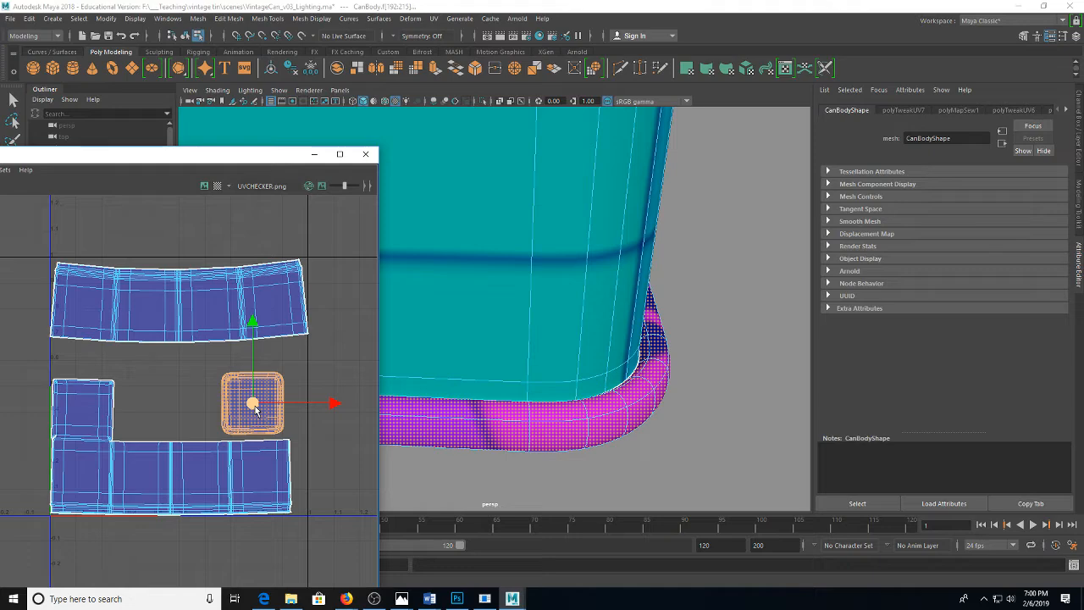
{"action": "left_click_drag", "start_coordinate": [256, 409], "coordinate": [255, 409]}
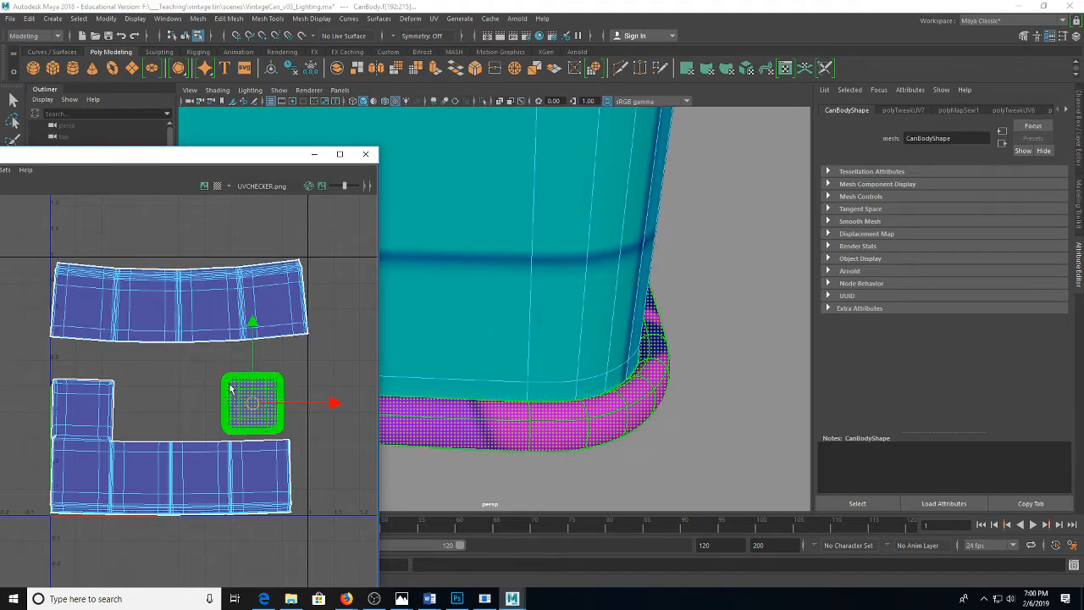
{"action": "right_click", "coordinate": [194, 322]}
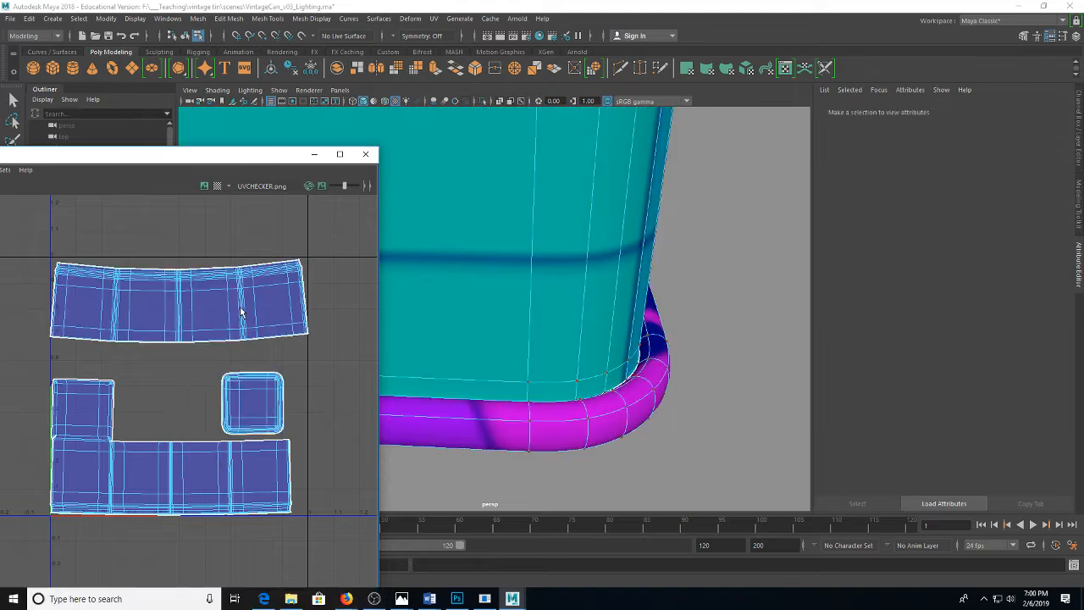
{"action": "right_click", "coordinate": [202, 311]}
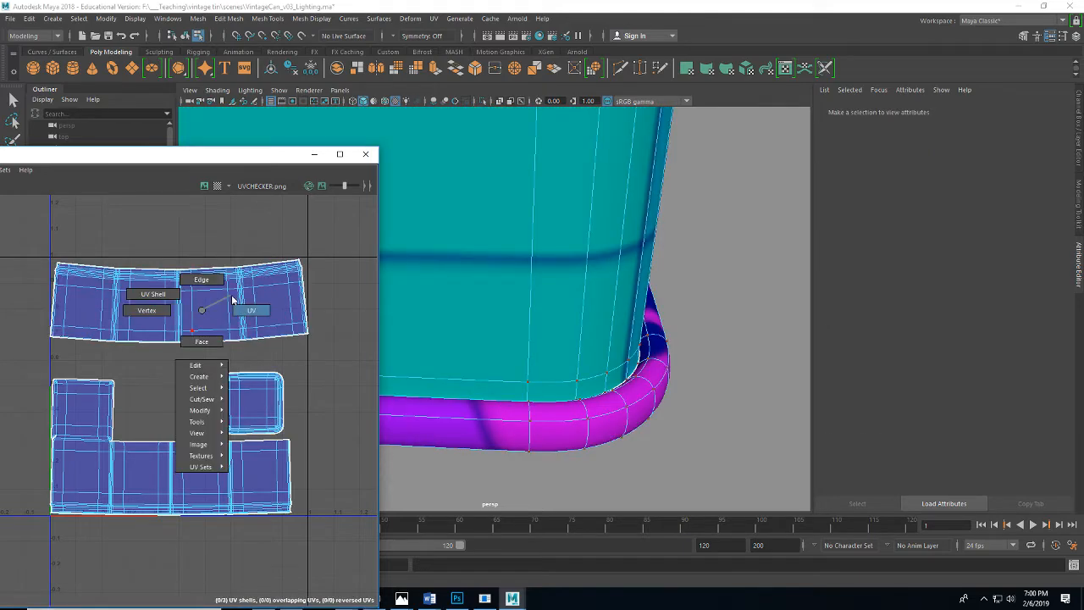
Return the can body to object mode, bring the whole tin into view and save the scene
{"action": "scroll", "coordinate": [560, 249], "scroll_direction": "down", "scroll_amount": 6}
{"action": "right_click", "coordinate": [501, 249]}
{"action": "left_click", "coordinate": [486, 285]}
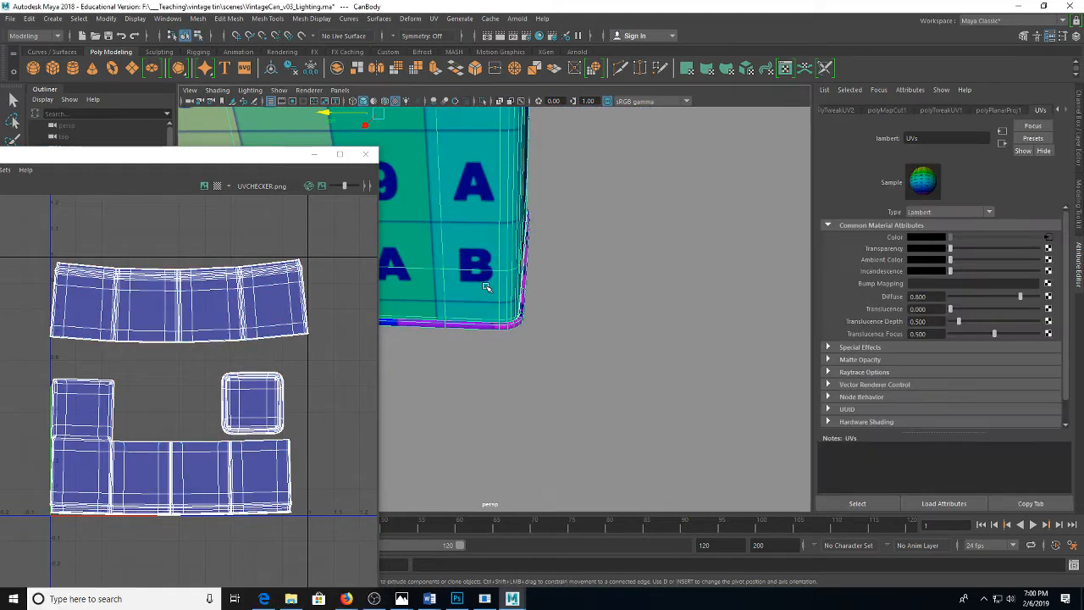
{"action": "left_click_drag", "start_coordinate": [482, 283], "coordinate": [605, 406]}
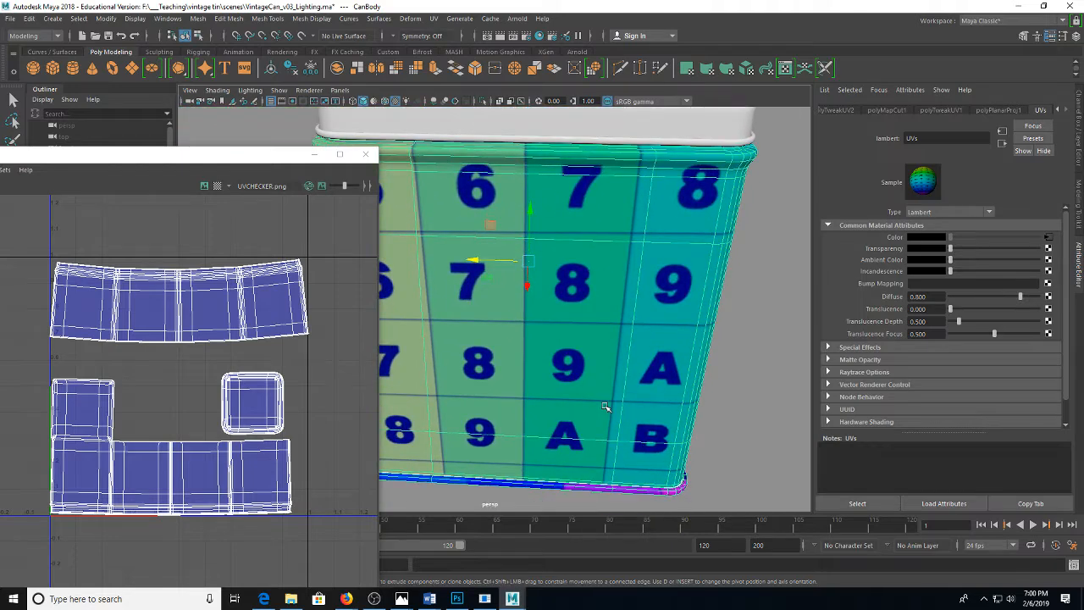
{"action": "scroll", "coordinate": [606, 407], "scroll_direction": "down", "scroll_amount": 5}
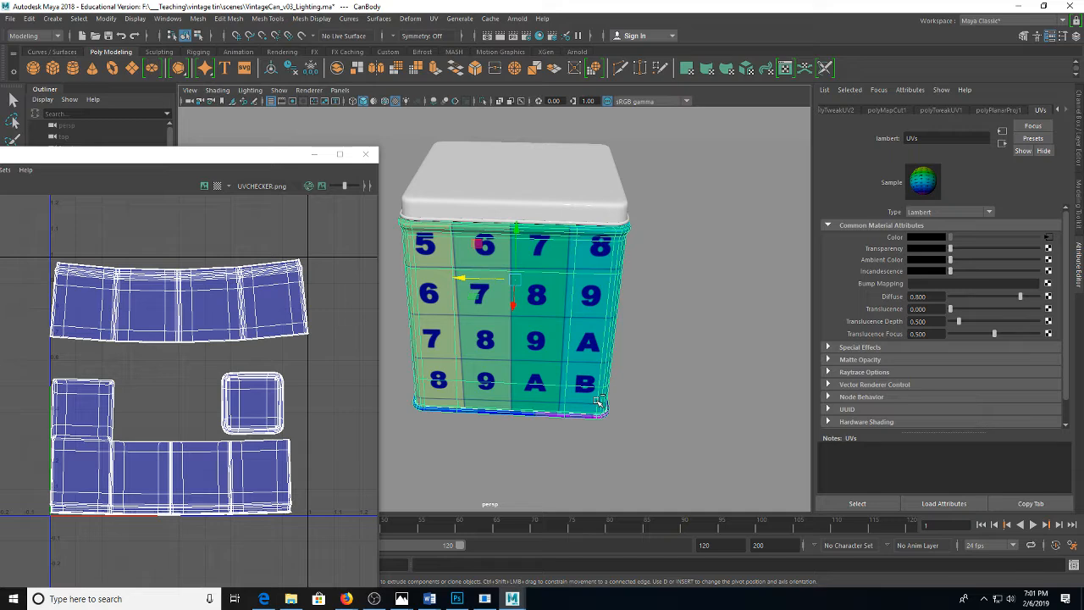
{"action": "key", "text": "ctrl+s"}
{"action": "left_click", "coordinate": [517, 308]}
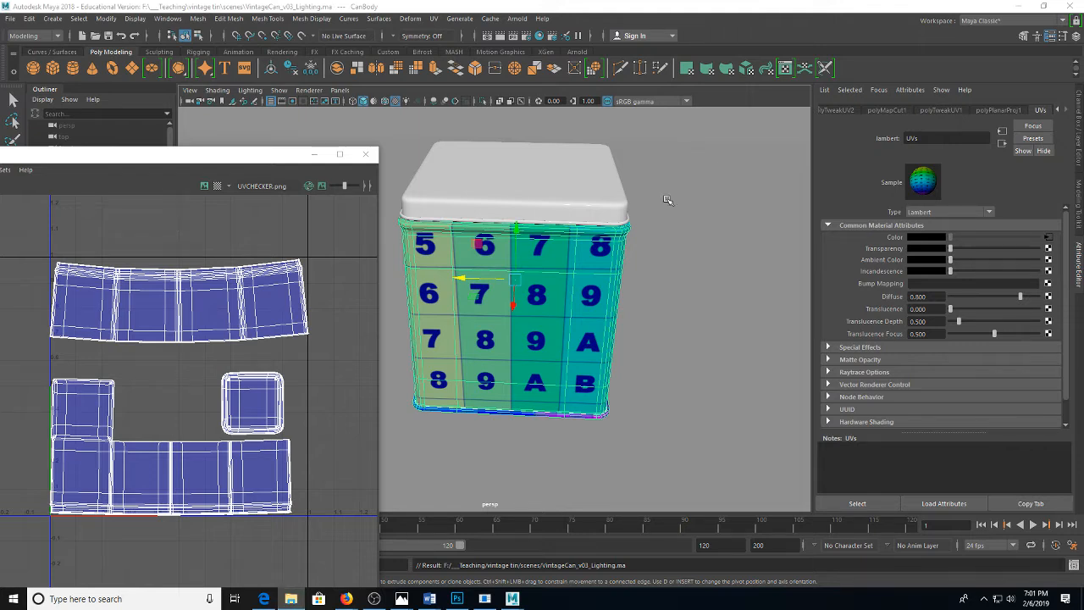
Resize and place the UV Editor window beside the tin and frame all UV shells in it
{"action": "left_click_drag", "start_coordinate": [148, 158], "coordinate": [867, 125]}
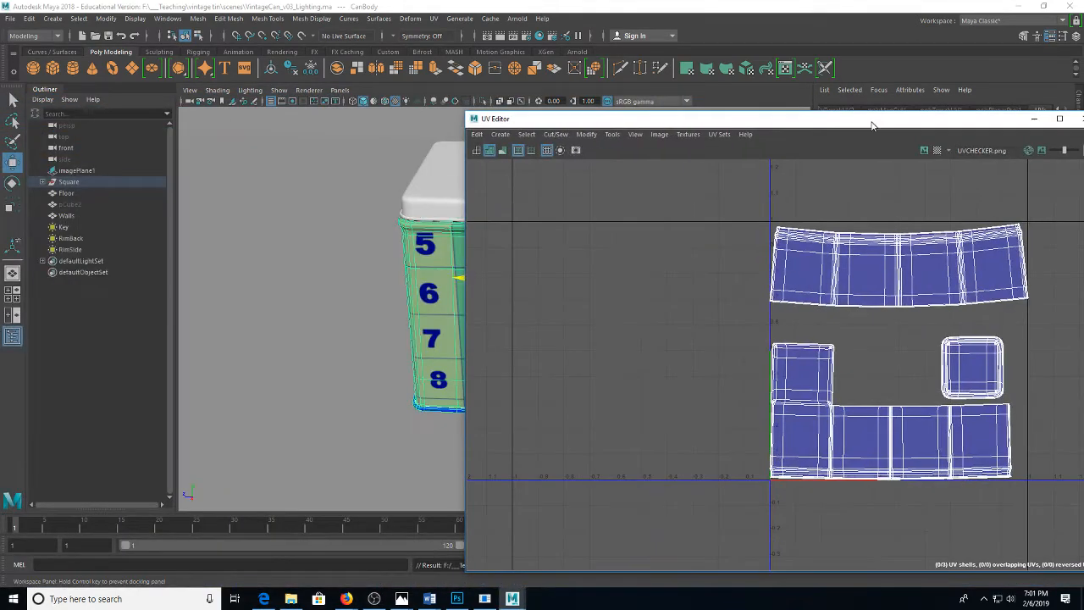
{"action": "left_click_drag", "start_coordinate": [442, 298], "coordinate": [298, 342]}
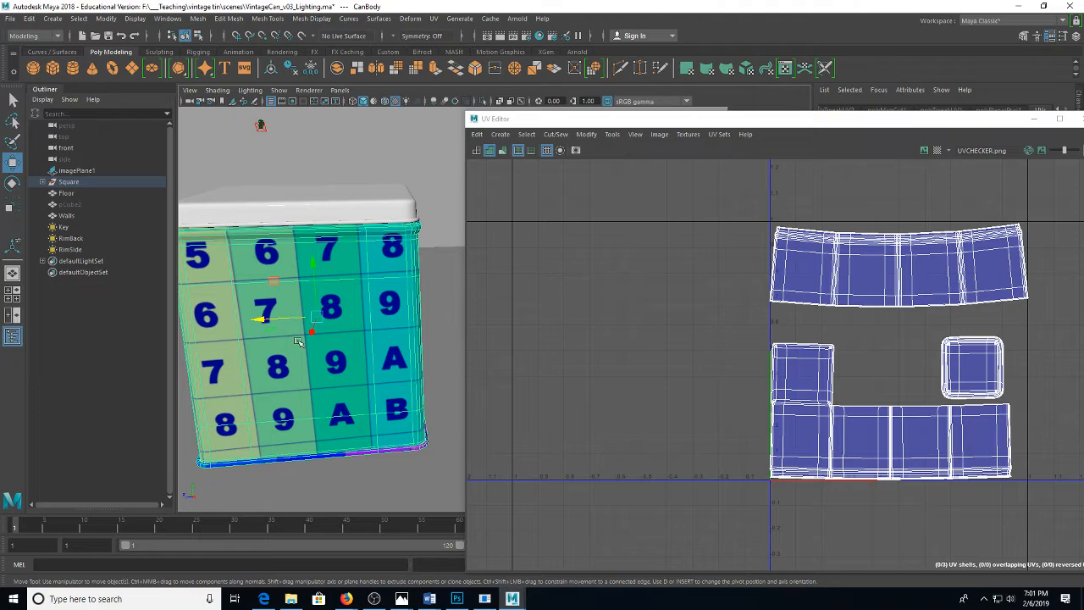
{"action": "double_click", "coordinate": [648, 118]}
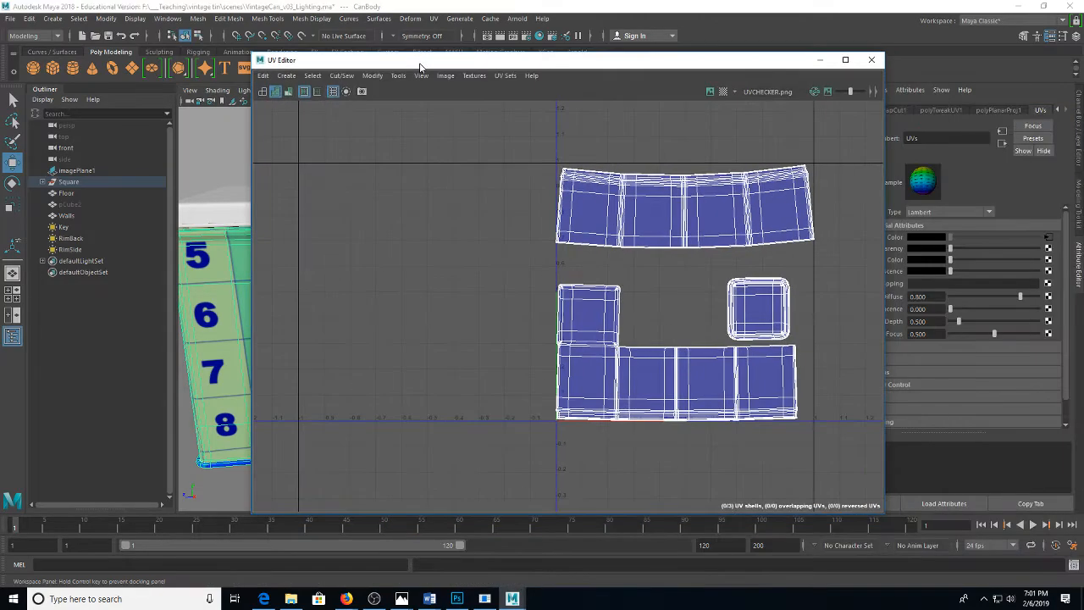
{"action": "left_click_drag", "start_coordinate": [251, 136], "coordinate": [484, 167]}
{"action": "key", "text": "f"}
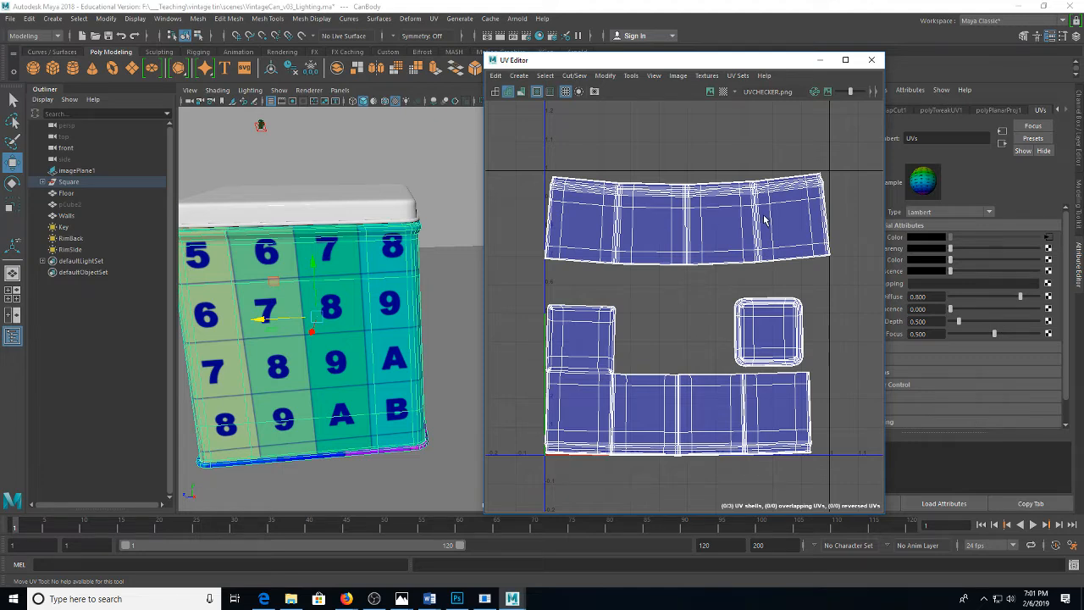
Set up a UV snapshot of the can body in PNG format at 4096 by 4096 pixels
{"action": "left_click", "coordinate": [679, 76]}
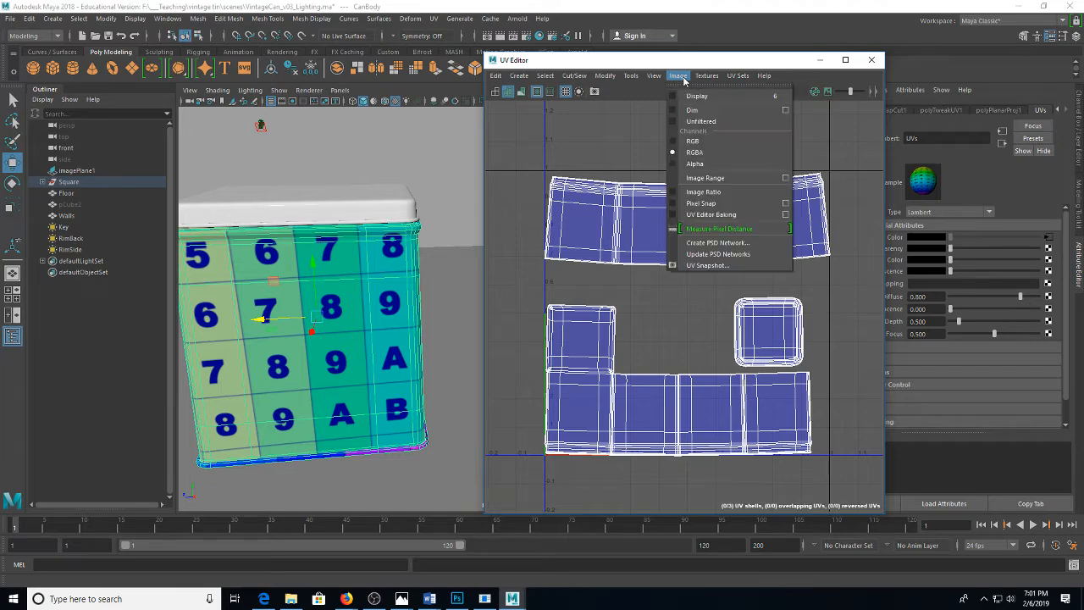
{"action": "left_click", "coordinate": [708, 266]}
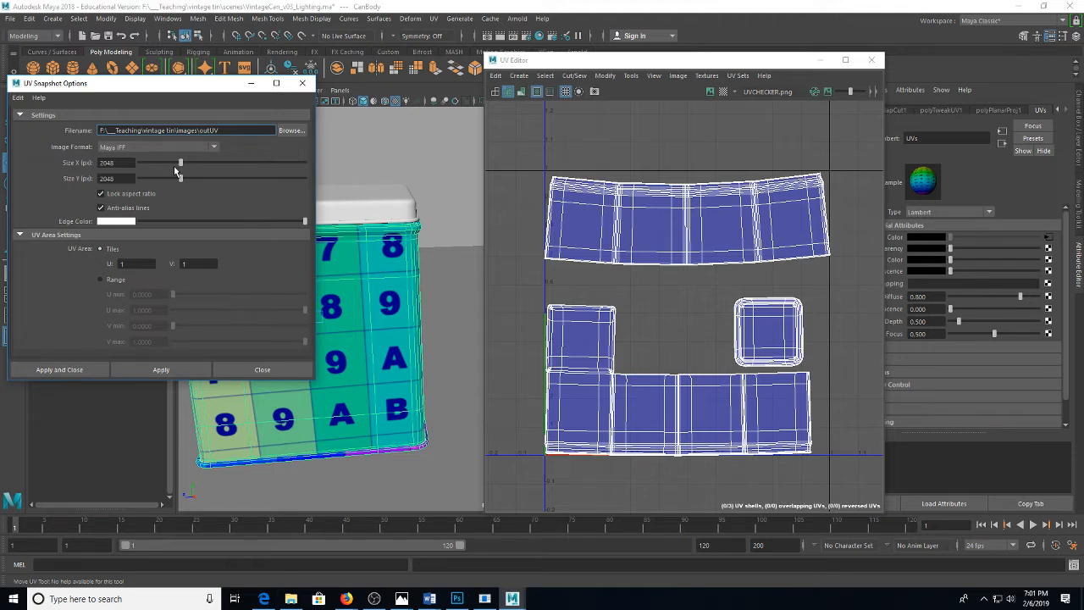
{"action": "left_click", "coordinate": [235, 132]}
{"action": "left_click", "coordinate": [153, 150]}
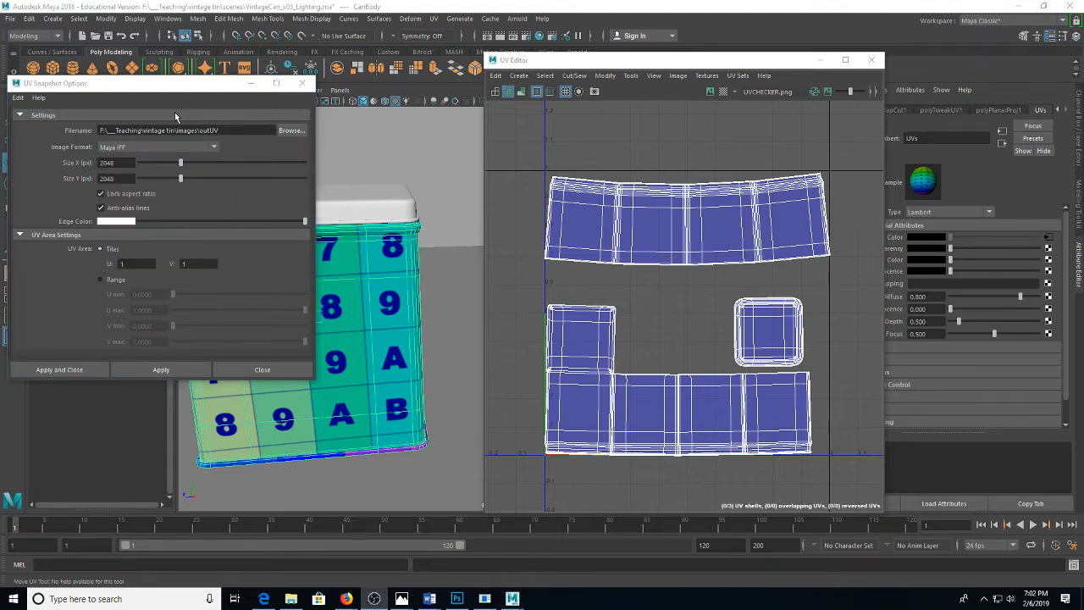
{"action": "left_click", "coordinate": [169, 147]}
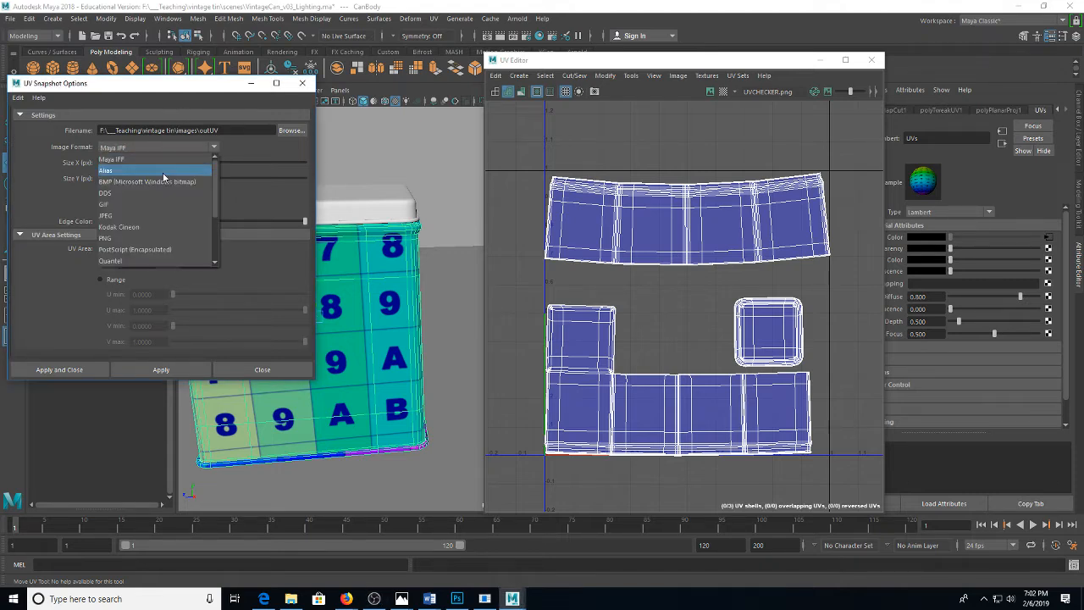
{"action": "left_click", "coordinate": [154, 243]}
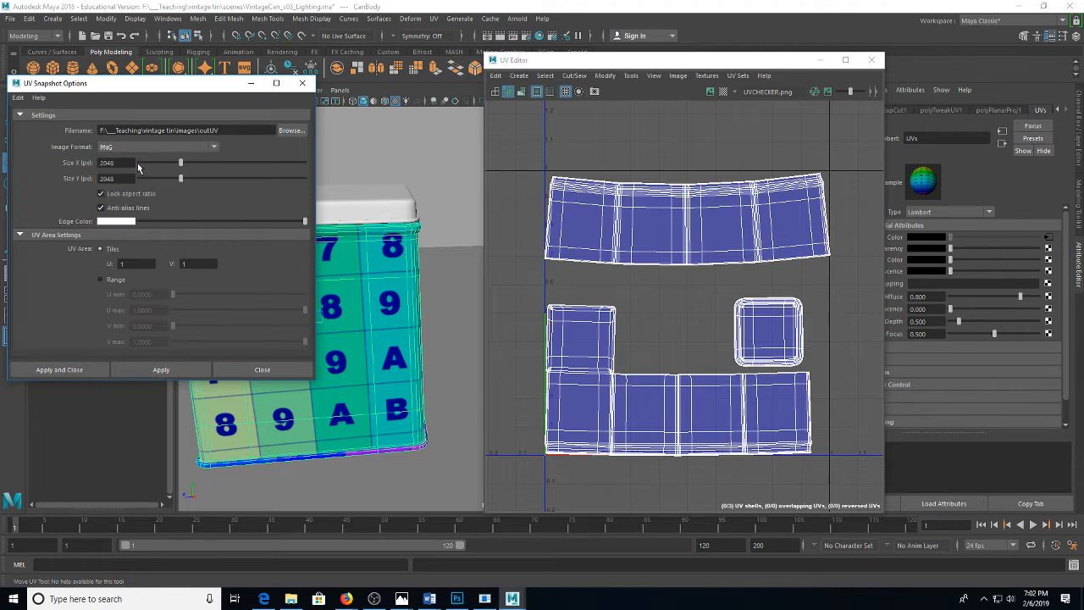
{"action": "left_click_drag", "start_coordinate": [134, 162], "coordinate": [68, 169]}
{"action": "type", "text": "4096"}
{"action": "key", "text": "Tab"}
Name the snapshot file uvs2 in the project's images folder and export it
{"action": "left_click_drag", "start_coordinate": [219, 130], "coordinate": [199, 132]}
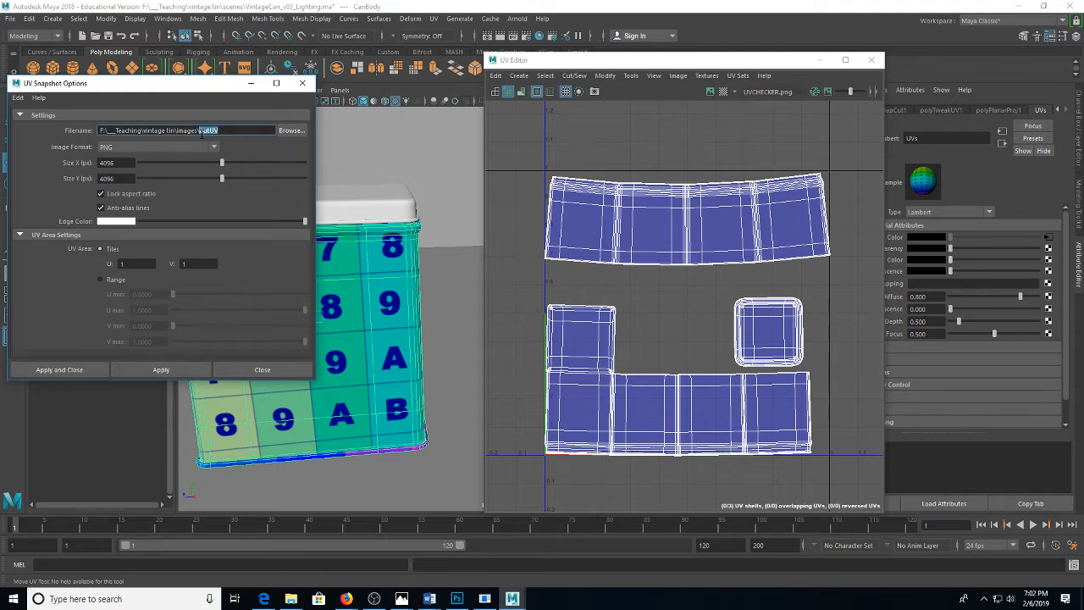
{"action": "type", "text": "uvs2"}
{"action": "left_click", "coordinate": [161, 369]}
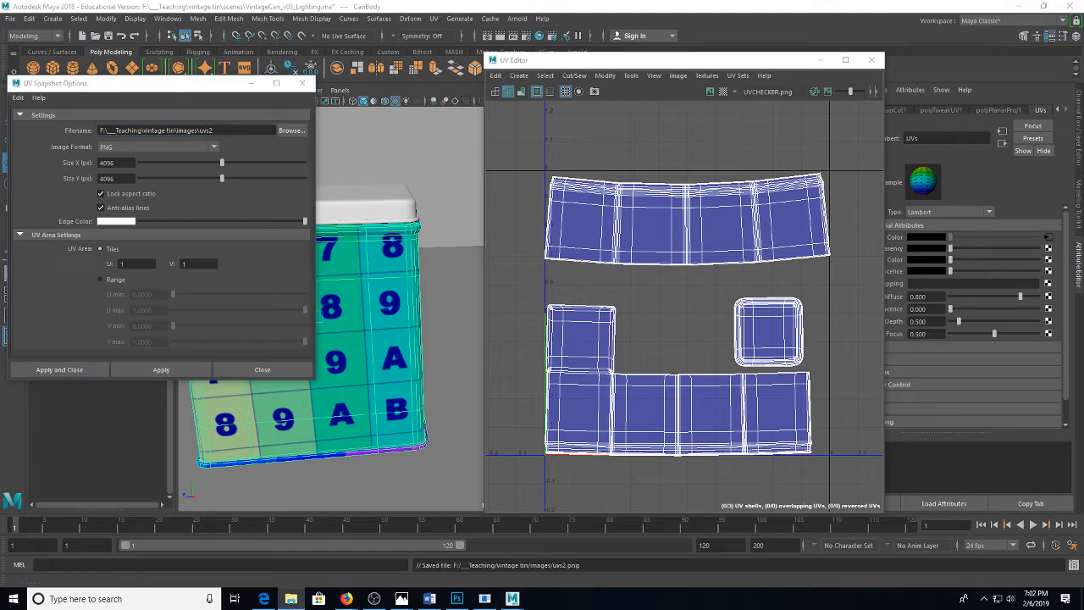
Switch to File Explorer, open the vintage tin project's images folder and preview uvs2.png
{"action": "left_click", "coordinate": [291, 598]}
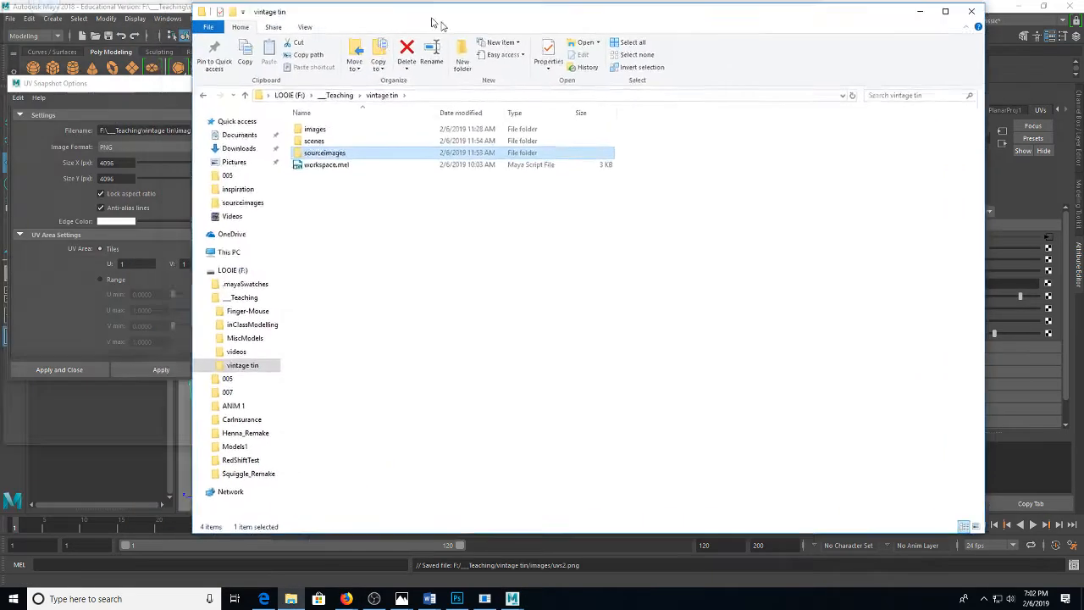
{"action": "left_click_drag", "start_coordinate": [436, 20], "coordinate": [592, 57]}
{"action": "double_click", "coordinate": [482, 166]}
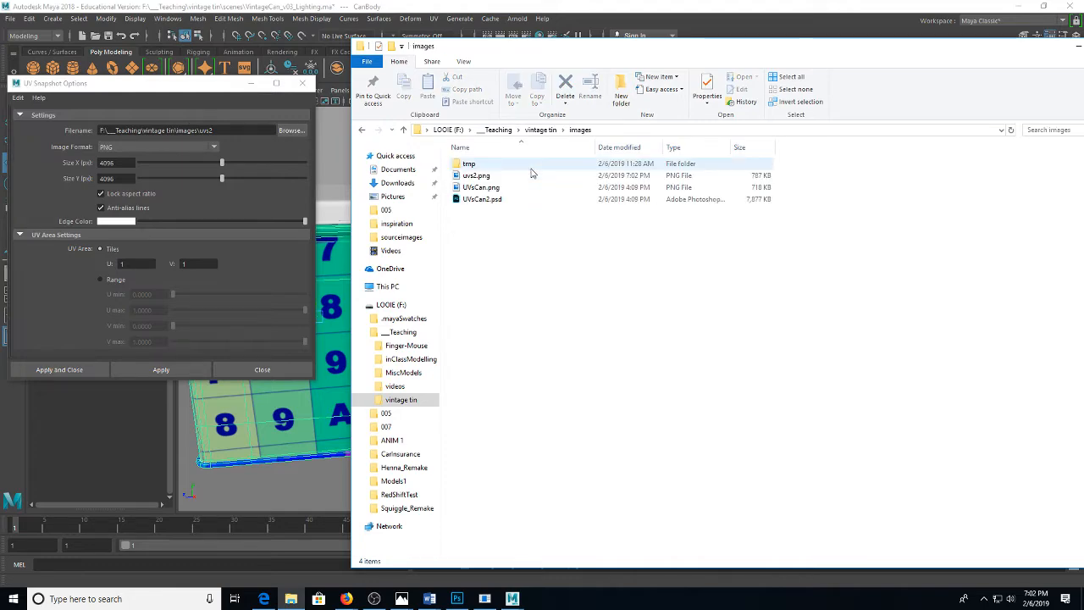
{"action": "left_click", "coordinate": [474, 175]}
{"action": "key", "text": "Return"}
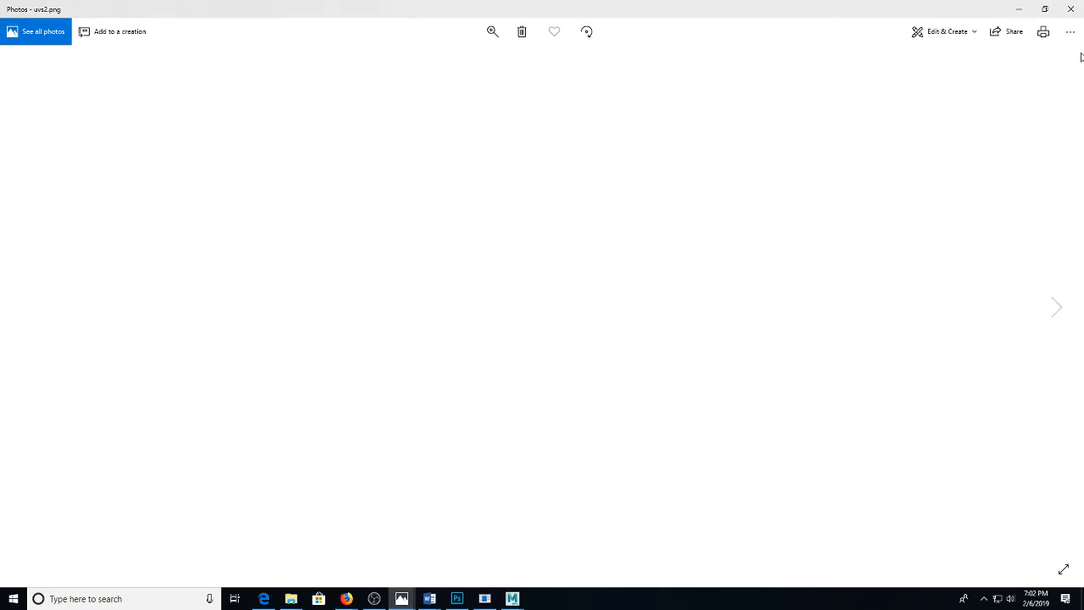
{"action": "left_click", "coordinate": [1070, 10]}
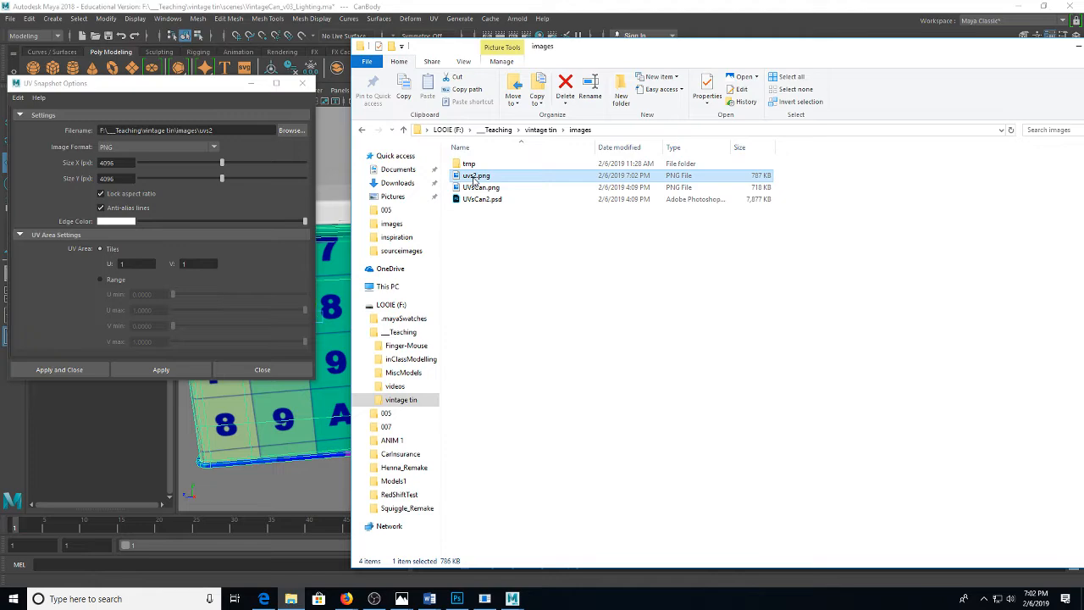
Open uvs2.png in Photoshop and add a new black-filled layer beneath the UV wireframe layer
{"action": "left_click_drag", "start_coordinate": [476, 183], "coordinate": [479, 331]}
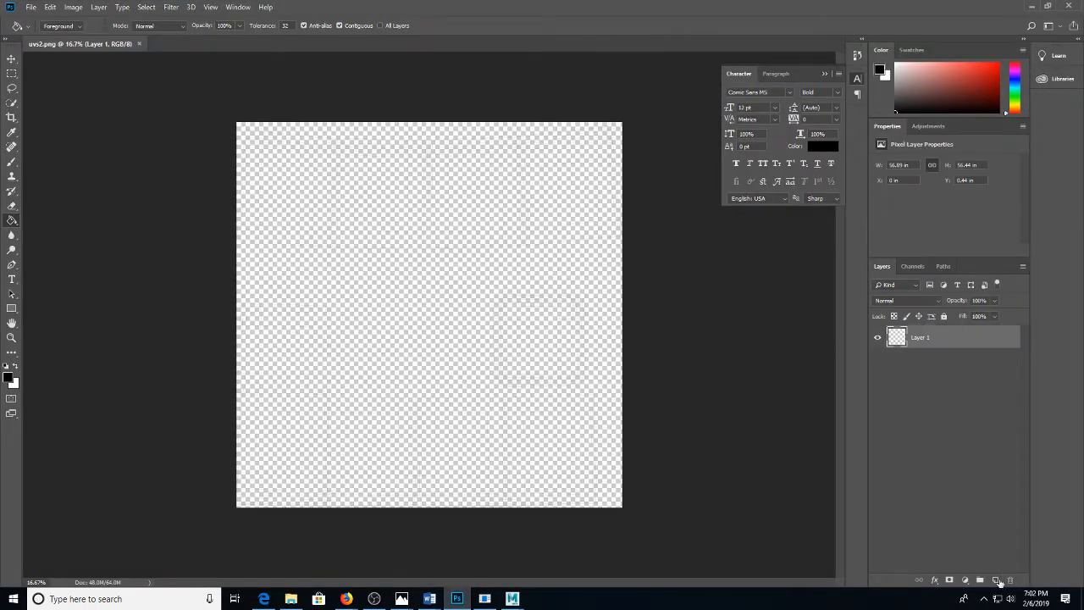
{"action": "left_click", "coordinate": [996, 580]}
{"action": "left_click_drag", "start_coordinate": [913, 335], "coordinate": [914, 434]}
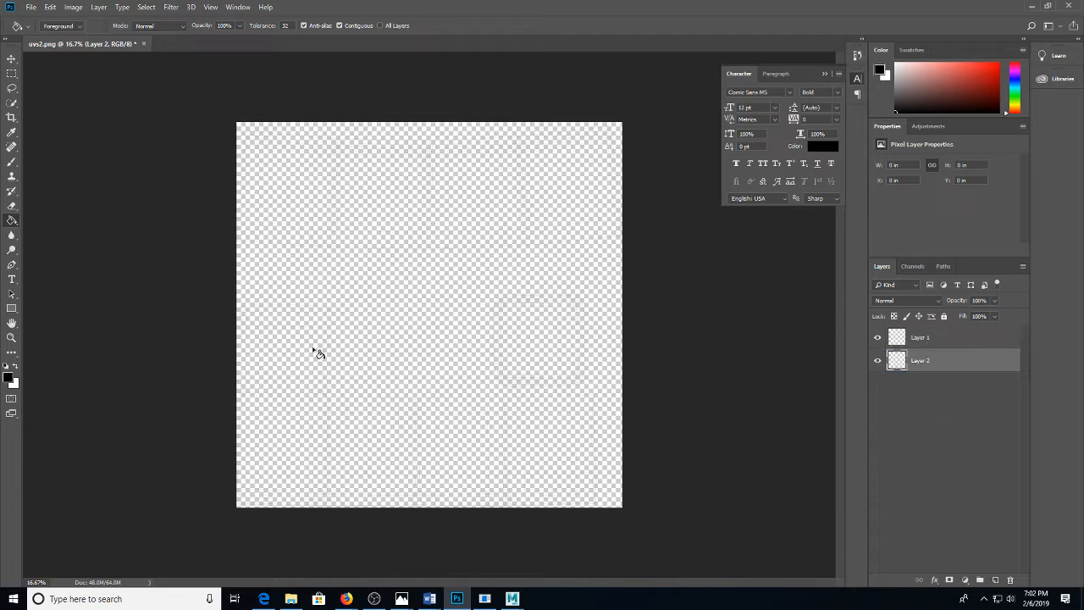
{"action": "left_click", "coordinate": [313, 352]}
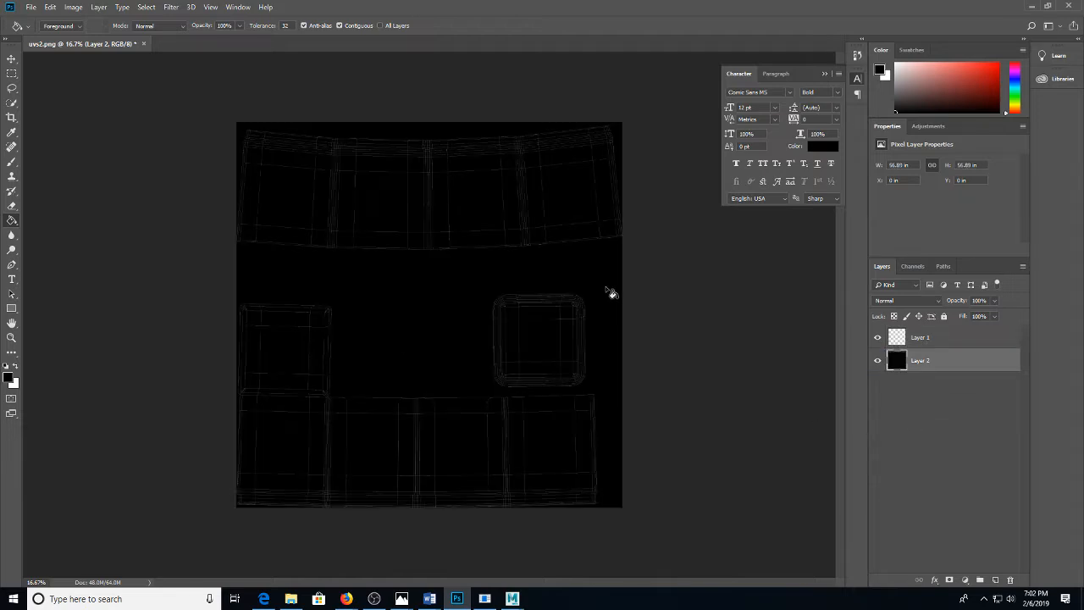
Save the document as TinTex1 in Photoshop format in the vintage tin project's sourceimages folder, keeping its layers
{"action": "key", "text": "ctrl+plus"}
{"action": "mouse_move", "coordinate": [503, 259]}
{"action": "left_mouse_down"}
{"action": "mouse_move", "coordinate": [484, 474]}
{"action": "mouse_move", "coordinate": [500, 407]}
{"action": "left_mouse_up"}
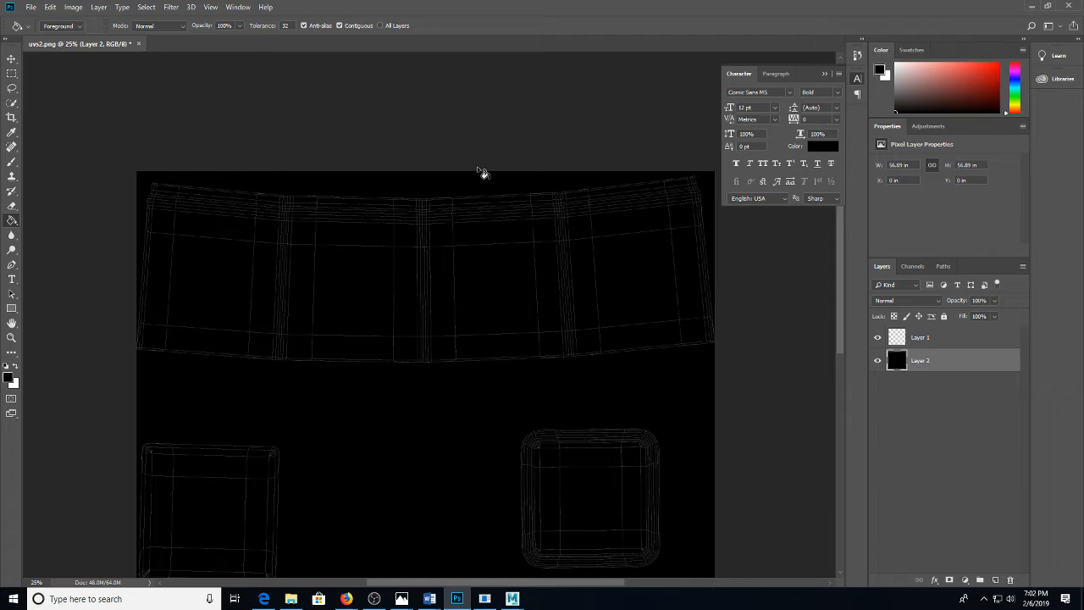
{"action": "key", "text": "ctrl+shift+s"}
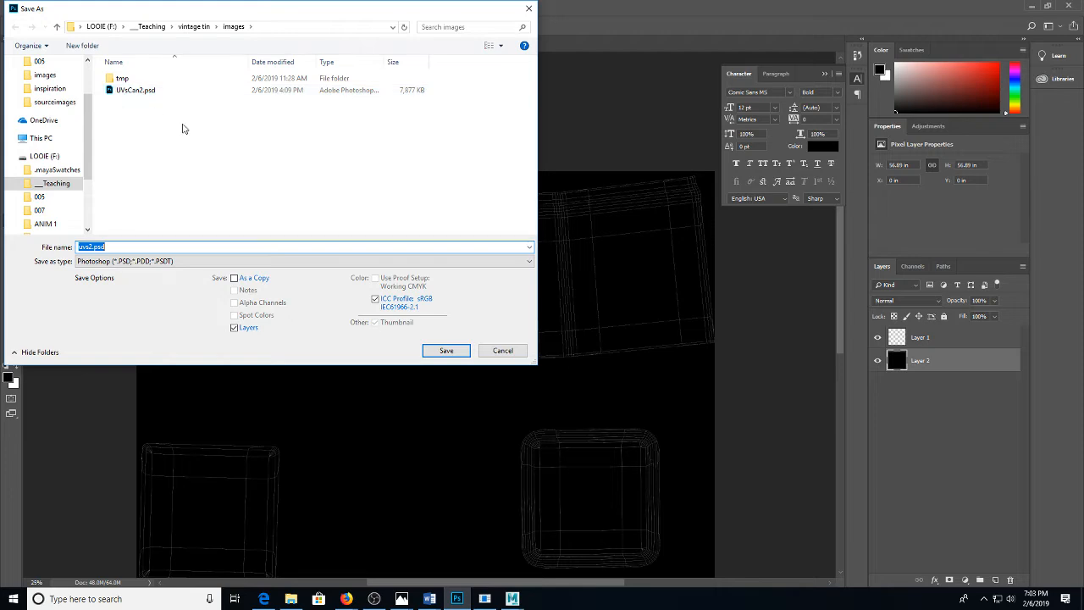
{"action": "type", "text": "007"}
{"action": "key", "text": "BackSpace"}
{"action": "key", "text": "BackSpace"}
{"action": "key", "text": "BackSpace"}
{"action": "type", "text": "TinTex1"}
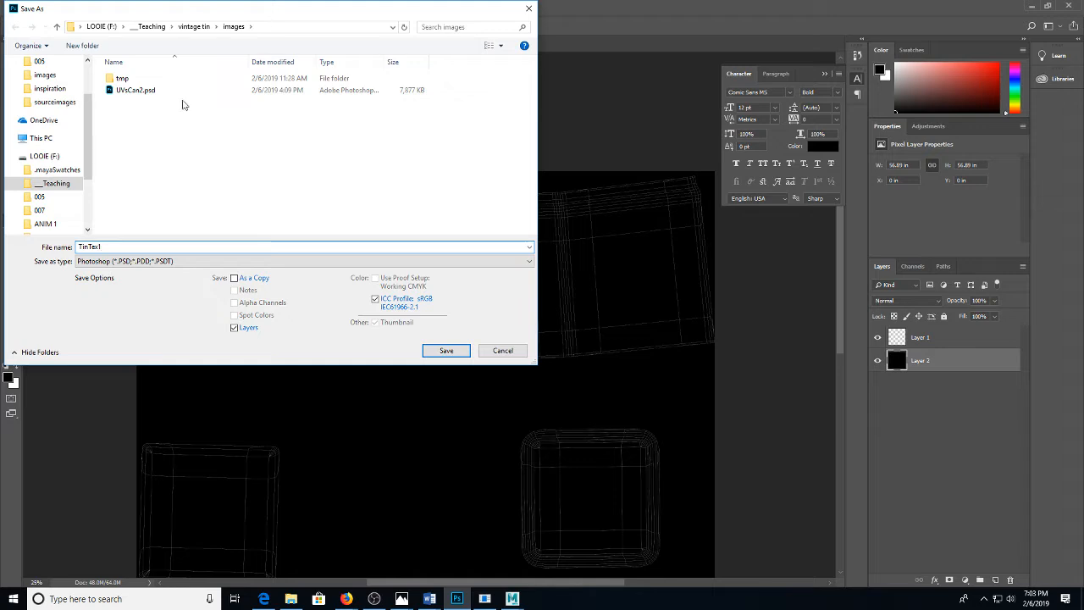
{"action": "left_click", "coordinate": [194, 26]}
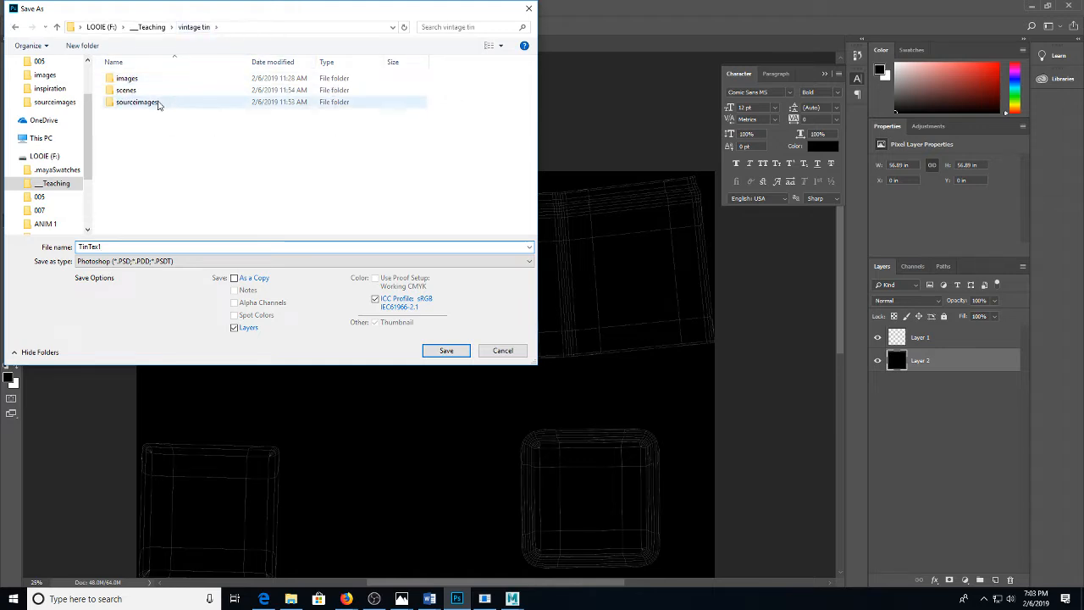
{"action": "double_click", "coordinate": [158, 102]}
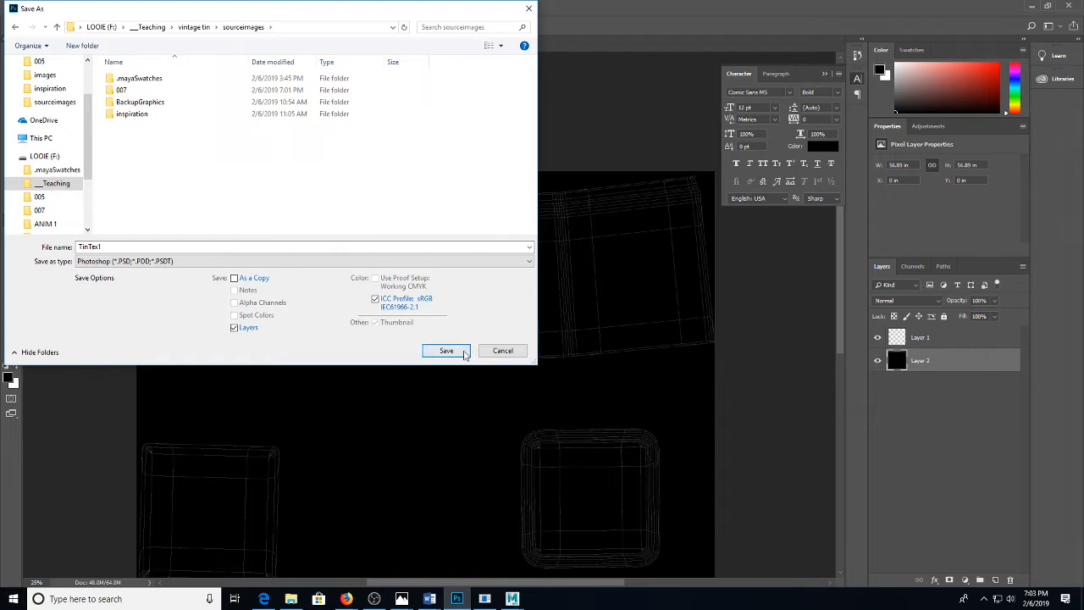
{"action": "left_click", "coordinate": [462, 351]}
{"action": "left_click", "coordinate": [664, 170]}
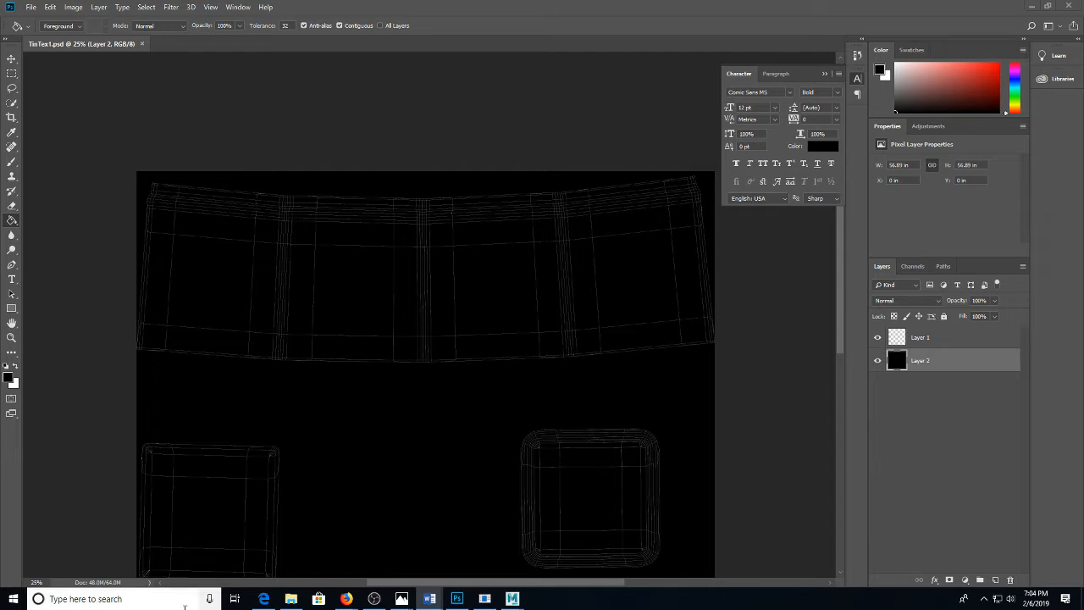
Switch to File Explorer, open the project's sourceimages folder and preview the drawings IMG_4043.JPG and IMG_E4046.JPG
{"action": "left_click", "coordinate": [291, 599]}
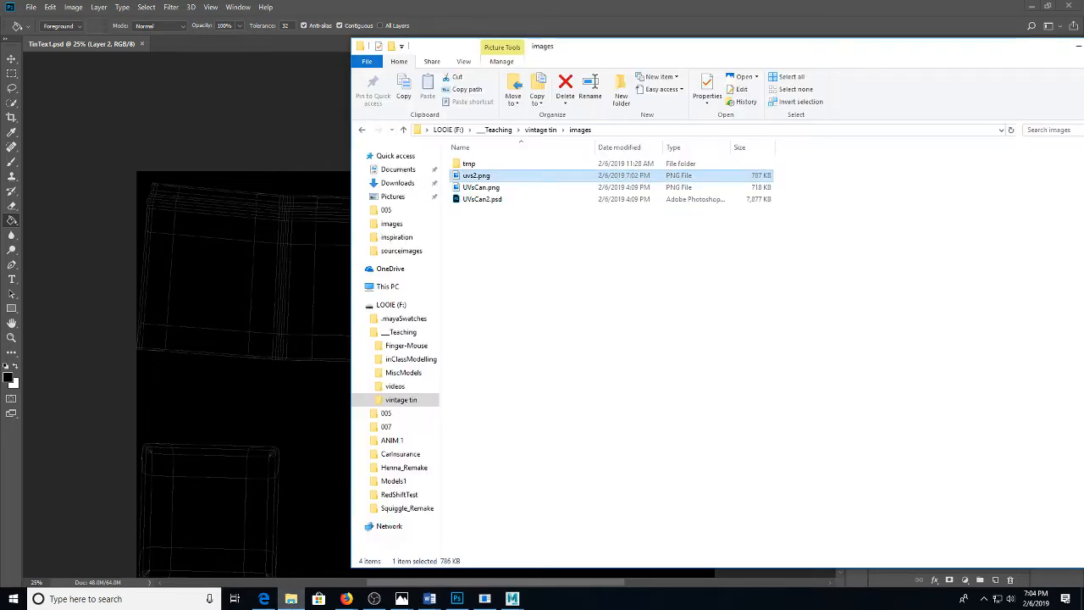
{"action": "left_click", "coordinate": [541, 130]}
{"action": "double_click", "coordinate": [487, 187]}
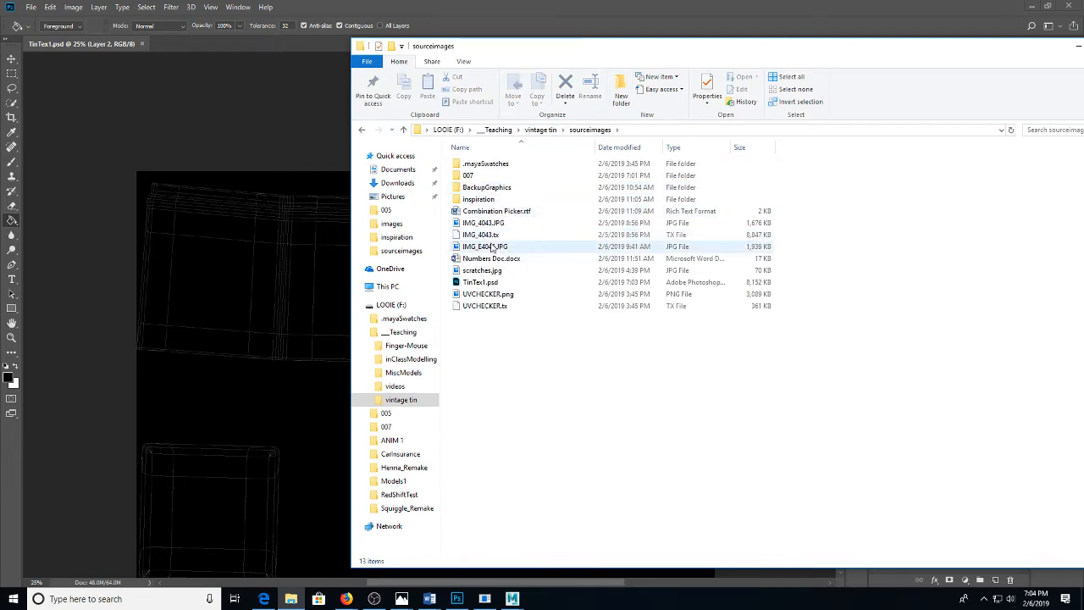
{"action": "double_click", "coordinate": [488, 225]}
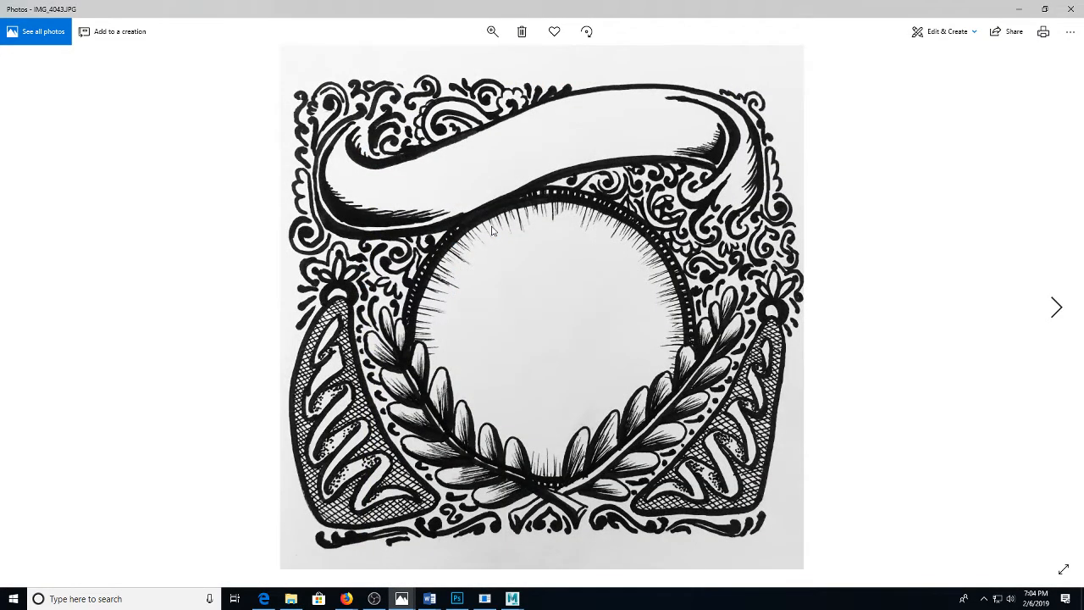
{"action": "key", "text": "Right"}
{"action": "key", "text": "Left"}
{"action": "key", "text": "Right"}
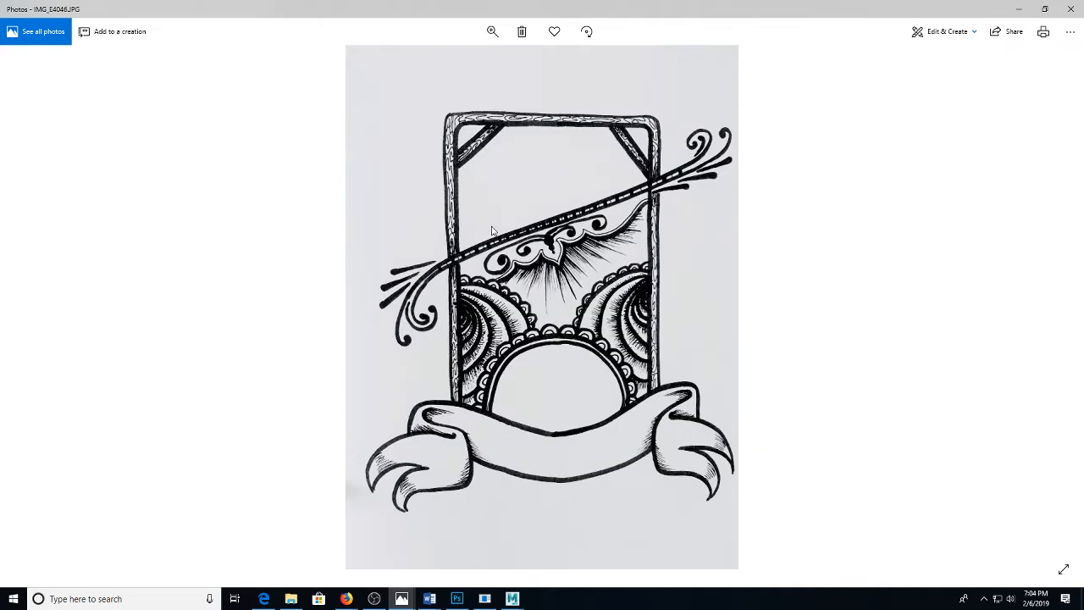
{"action": "key", "text": "Left"}
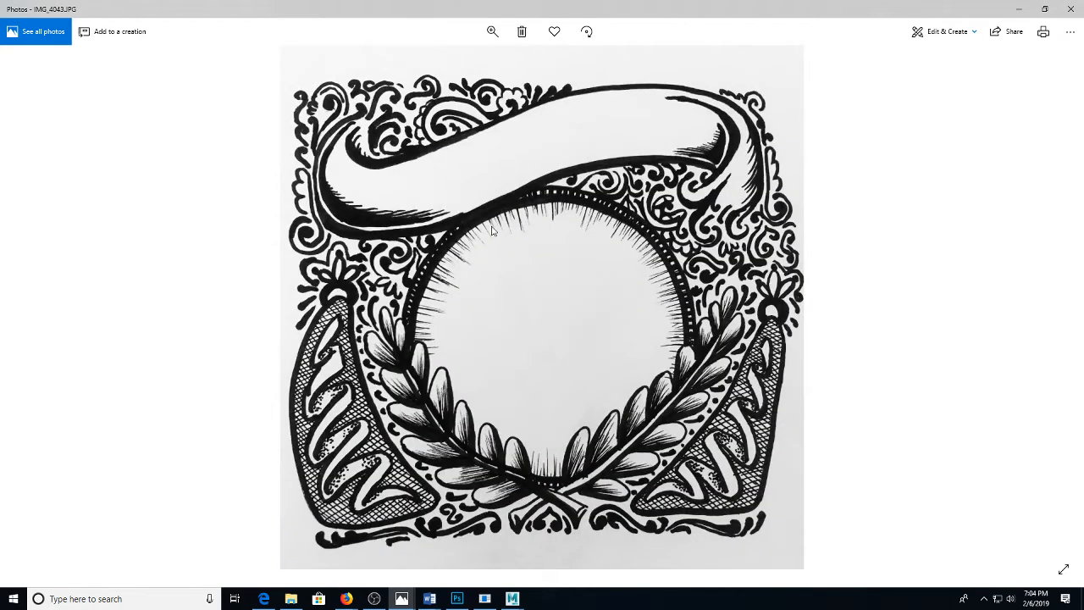
{"action": "left_click", "coordinate": [1074, 7]}
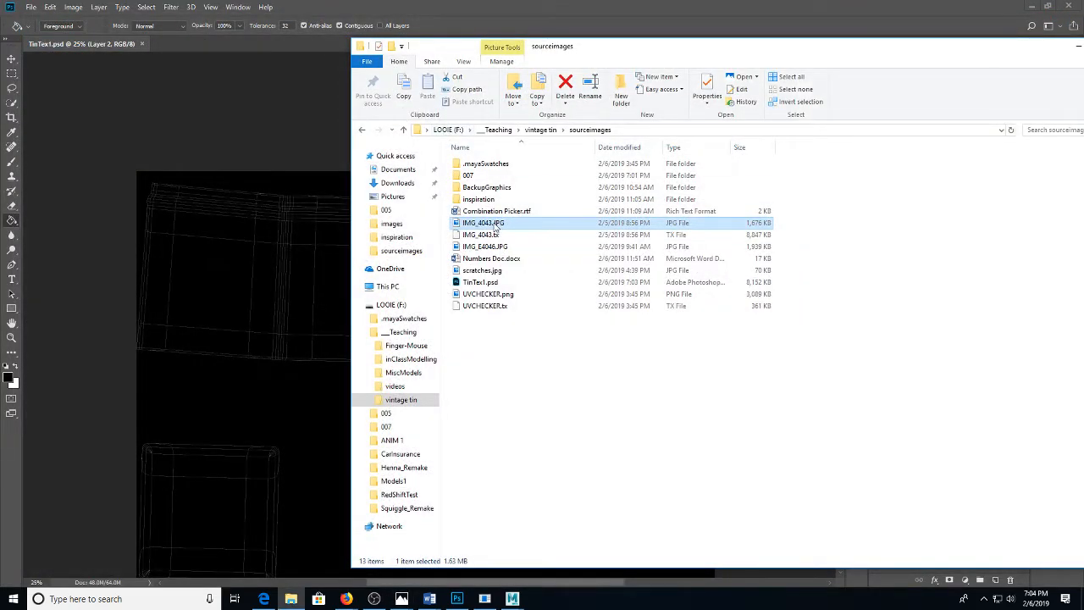
View IMG_4043.JPG once more and place it at full scale in TinTex1.psd between the UV wireframe and the black layer
{"action": "double_click", "coordinate": [496, 225]}
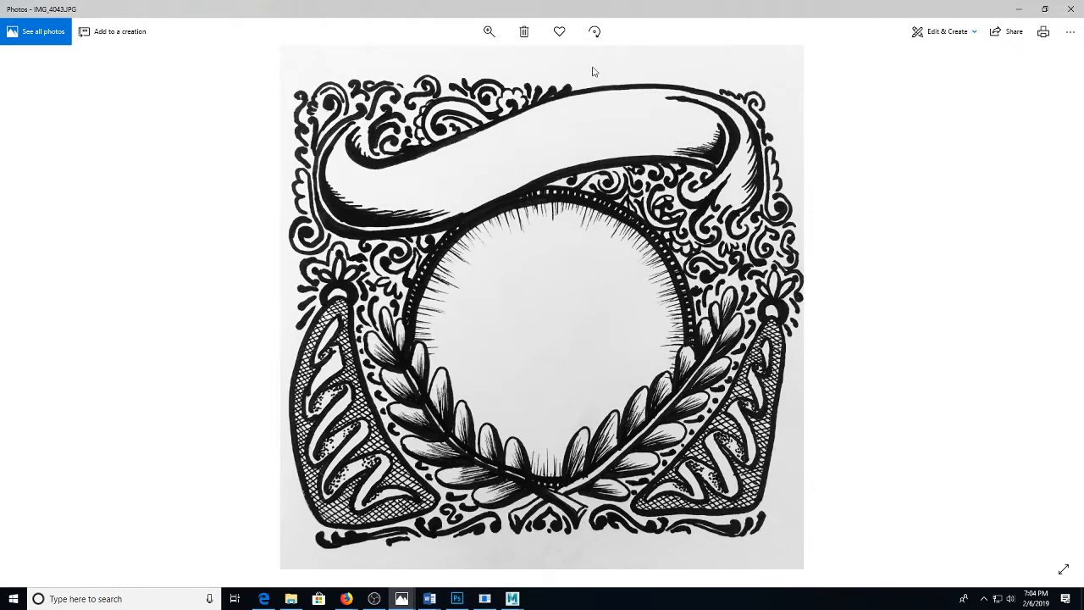
{"action": "left_click", "coordinate": [1067, 8]}
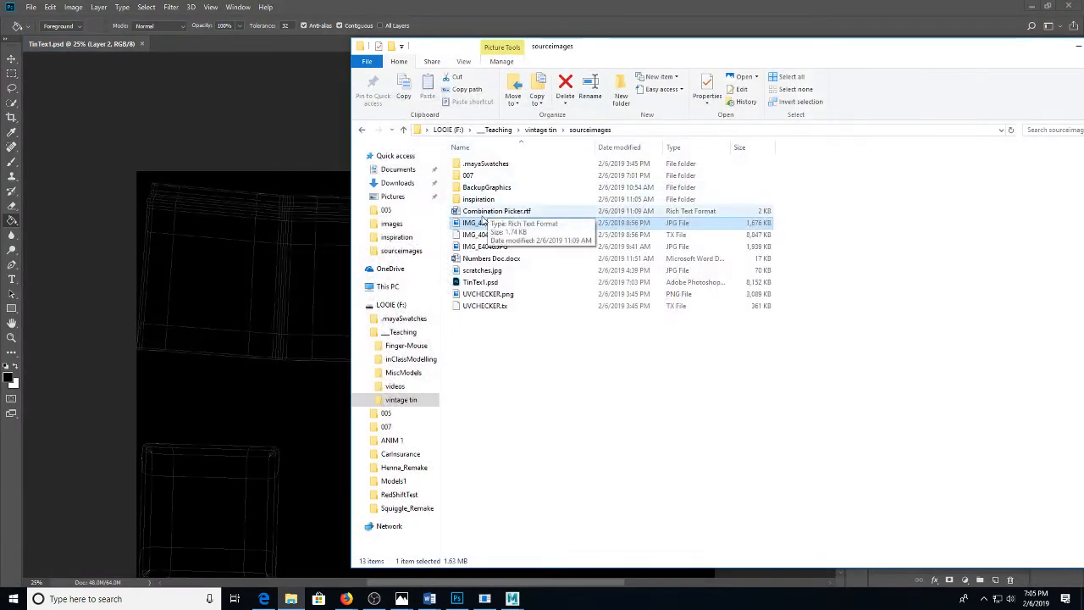
{"action": "left_click_drag", "start_coordinate": [311, 241], "coordinate": [237, 246]}
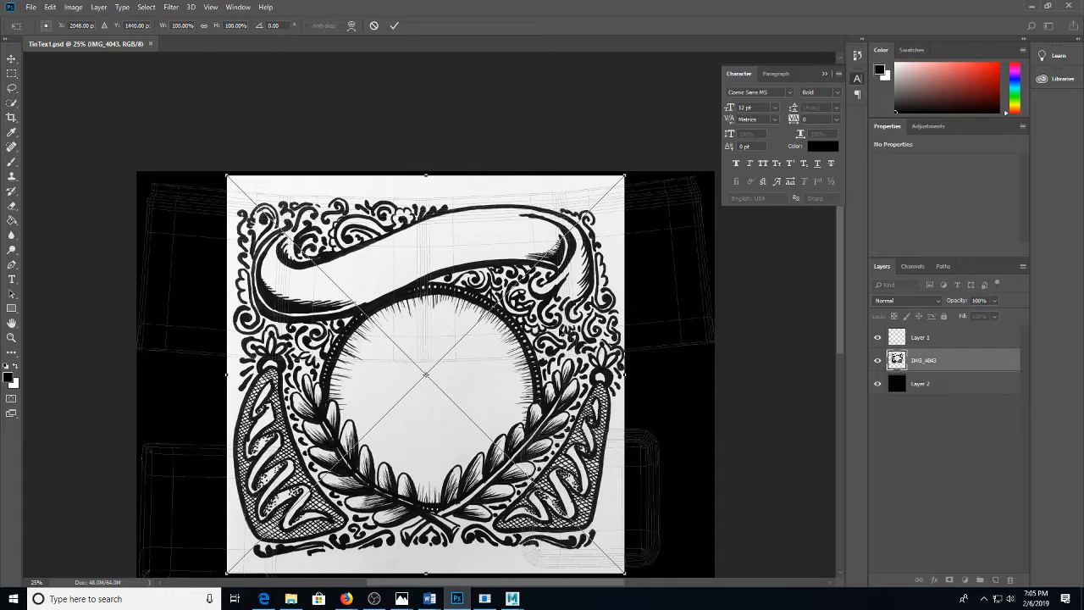
{"action": "key", "text": "Return"}
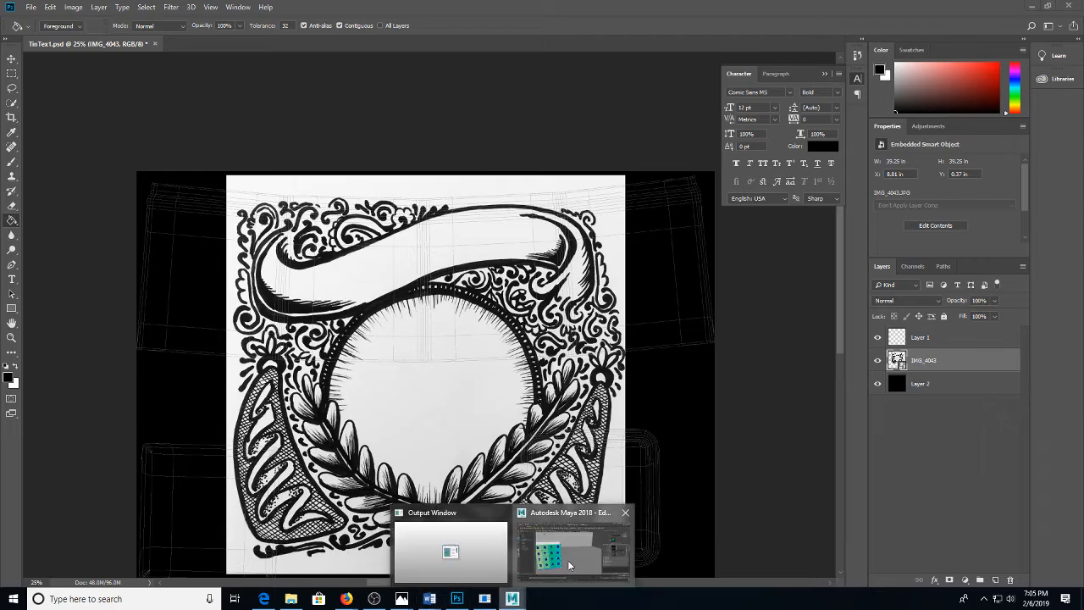
Switch to Maya, close the UV Snapshot Options window and select the can body's front faces to locate them in the UV layout
{"action": "left_click", "coordinate": [542, 534]}
{"action": "left_click_drag", "start_coordinate": [673, 62], "coordinate": [822, 62]}
{"action": "left_click_drag", "start_coordinate": [483, 259], "coordinate": [572, 300]}
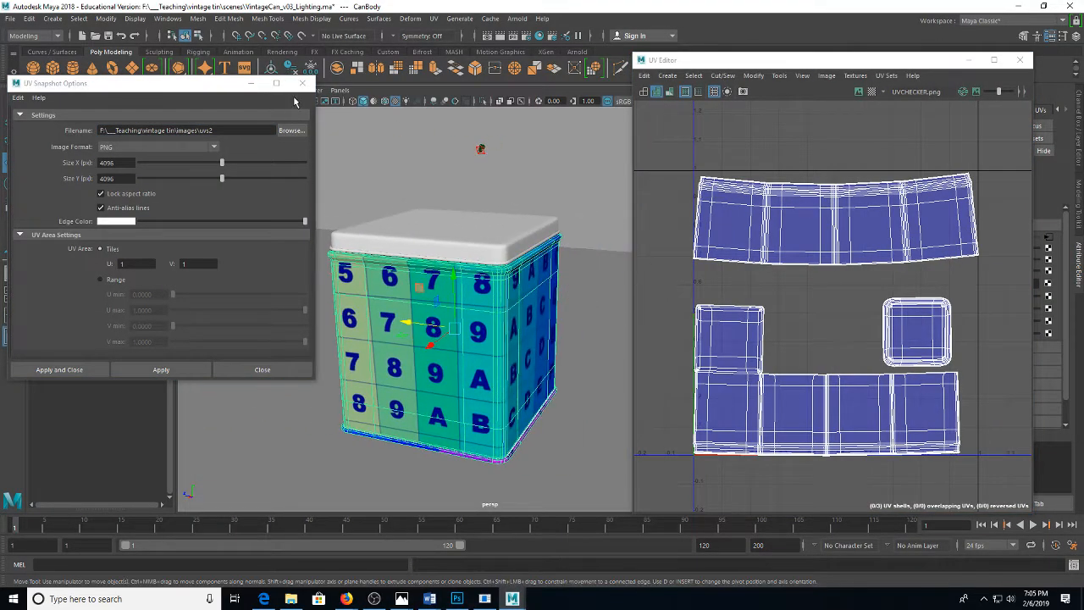
{"action": "left_click", "coordinate": [302, 83]}
{"action": "key", "text": "F11"}
{"action": "key", "text": "q"}
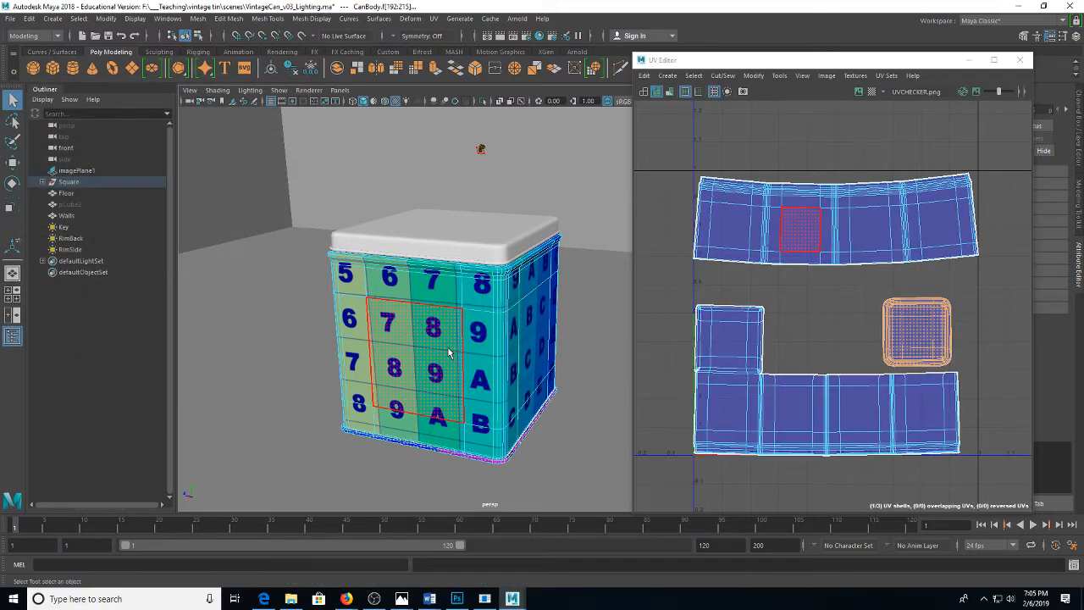
{"action": "left_click", "coordinate": [448, 351]}
{"action": "key", "text": "1"}
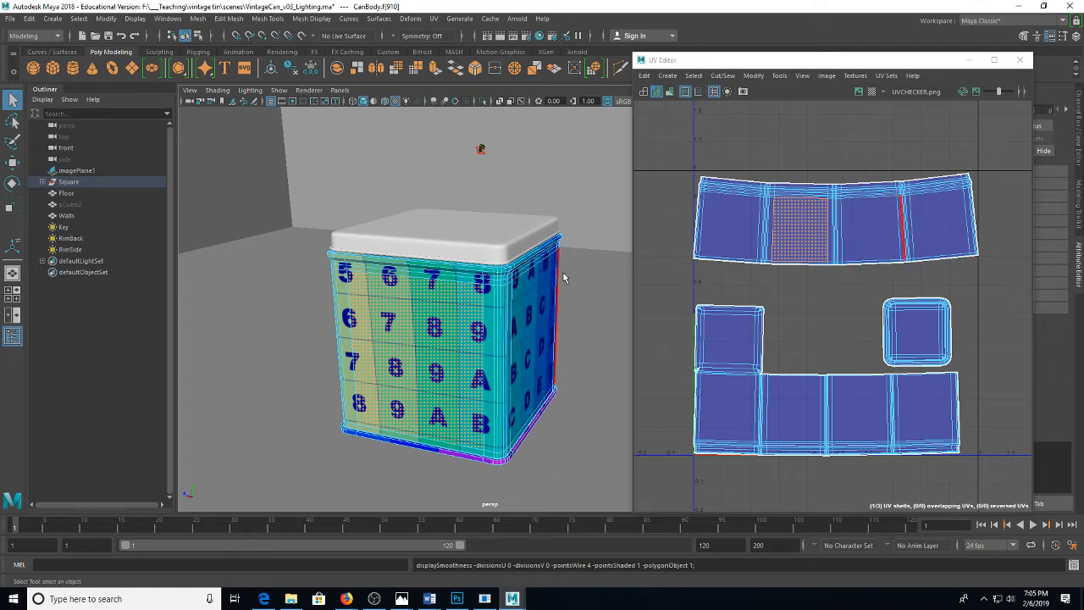
{"action": "left_click_drag", "start_coordinate": [501, 280], "coordinate": [448, 285]}
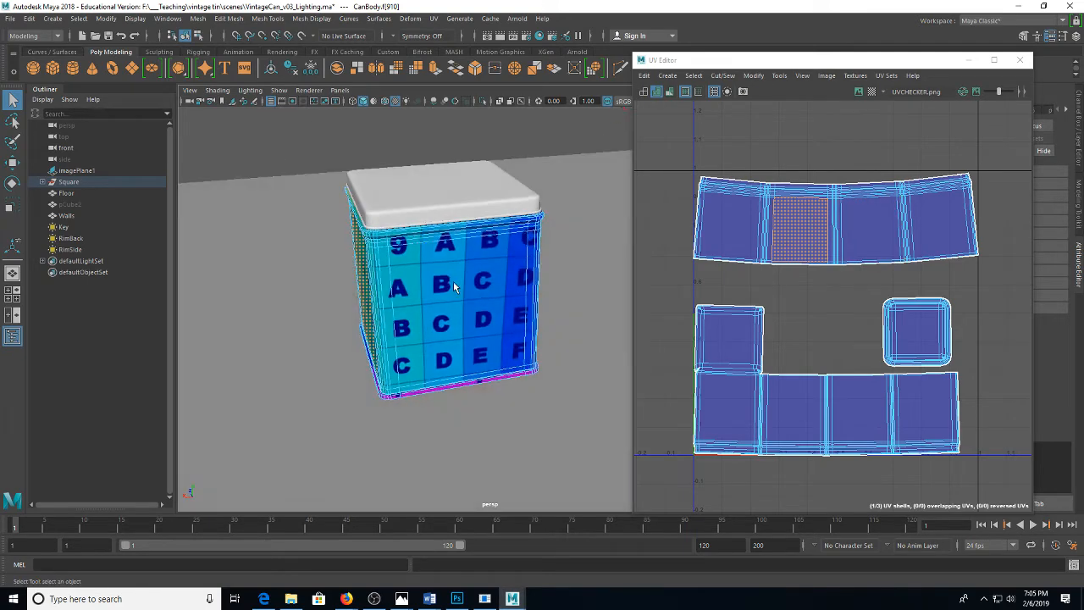
Duplicate the lid and can body together and move the copy beside the original tin
{"action": "left_click", "coordinate": [495, 204]}
{"action": "left_click", "coordinate": [464, 247], "text": "shift"}
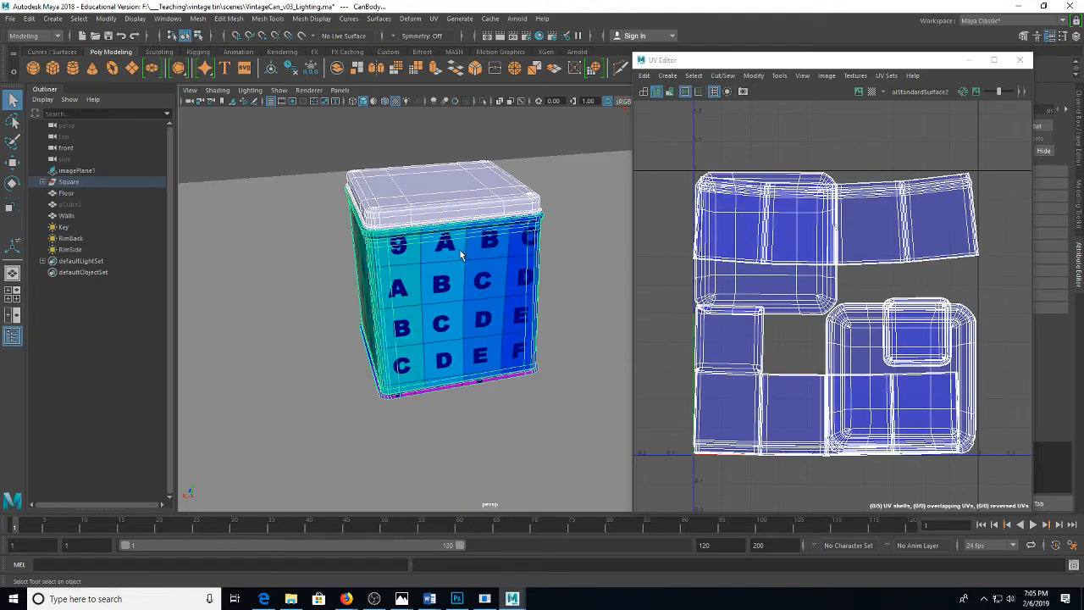
{"action": "left_click_drag", "start_coordinate": [459, 250], "coordinate": [496, 251]}
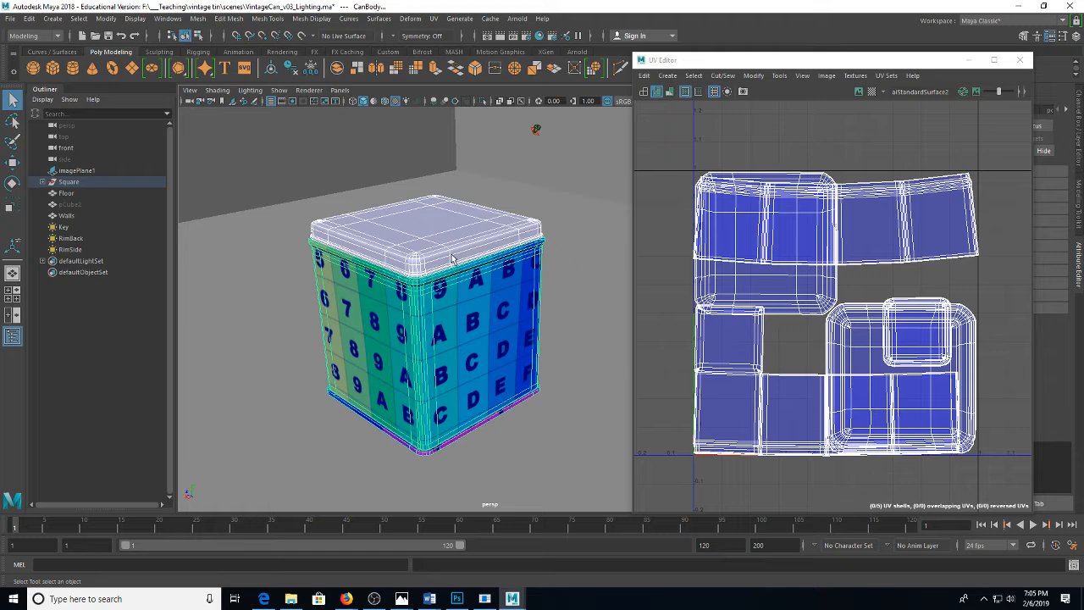
{"action": "key", "text": "ctrl+d"}
{"action": "key", "text": "w"}
{"action": "left_click_drag", "start_coordinate": [415, 330], "coordinate": [540, 387]}
{"action": "key", "text": "f"}
{"action": "key", "text": "q"}
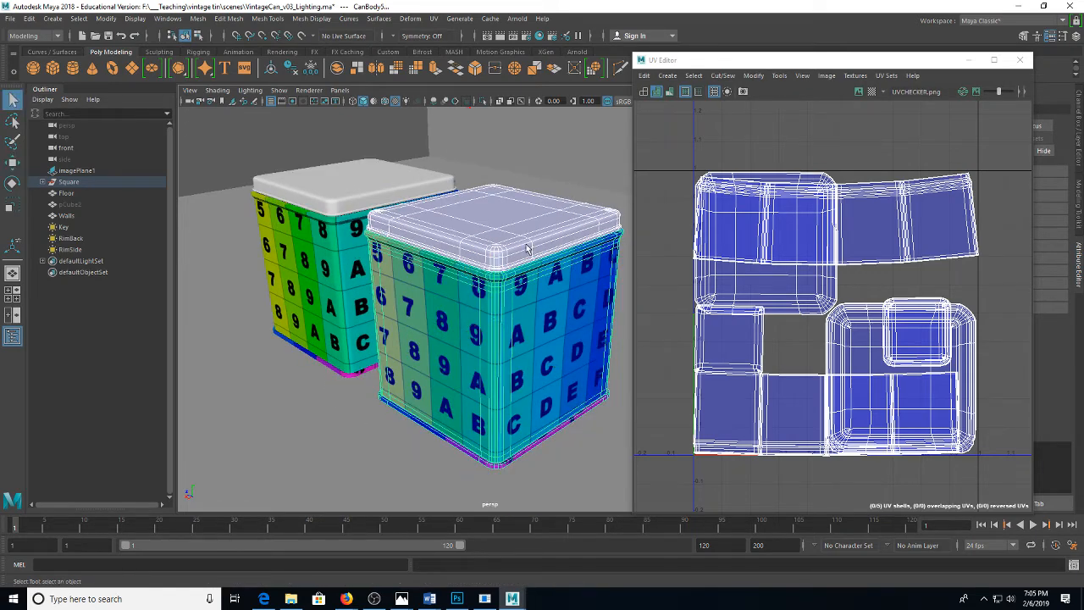
Combine the duplicated lid and body into one mesh and lower its upper vertices to form a shorter tin
{"action": "left_click", "coordinate": [197, 18]}
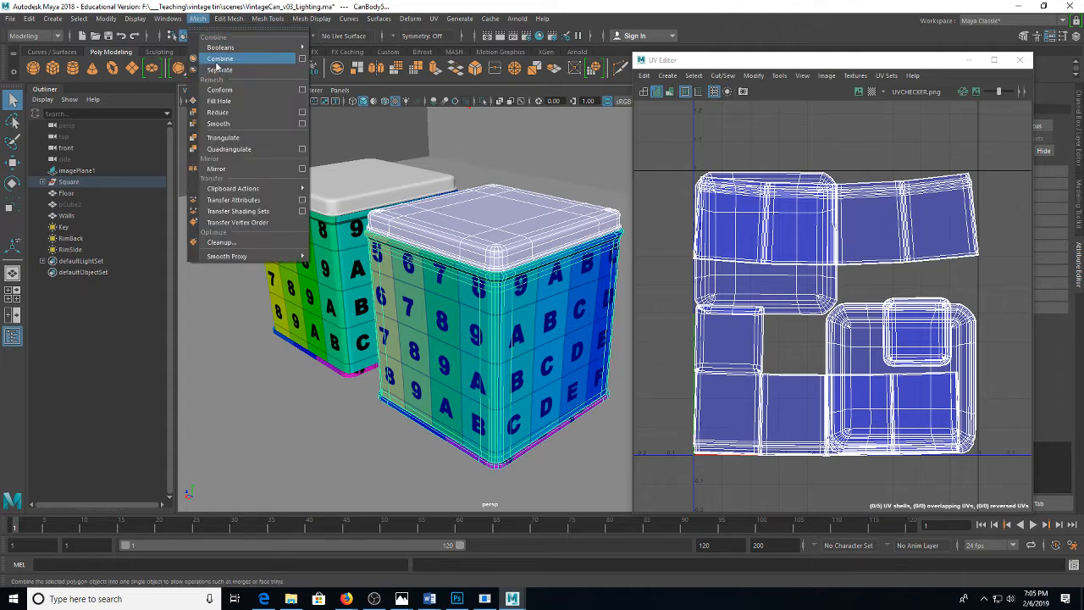
{"action": "left_click", "coordinate": [224, 70]}
{"action": "right_click", "coordinate": [581, 220]}
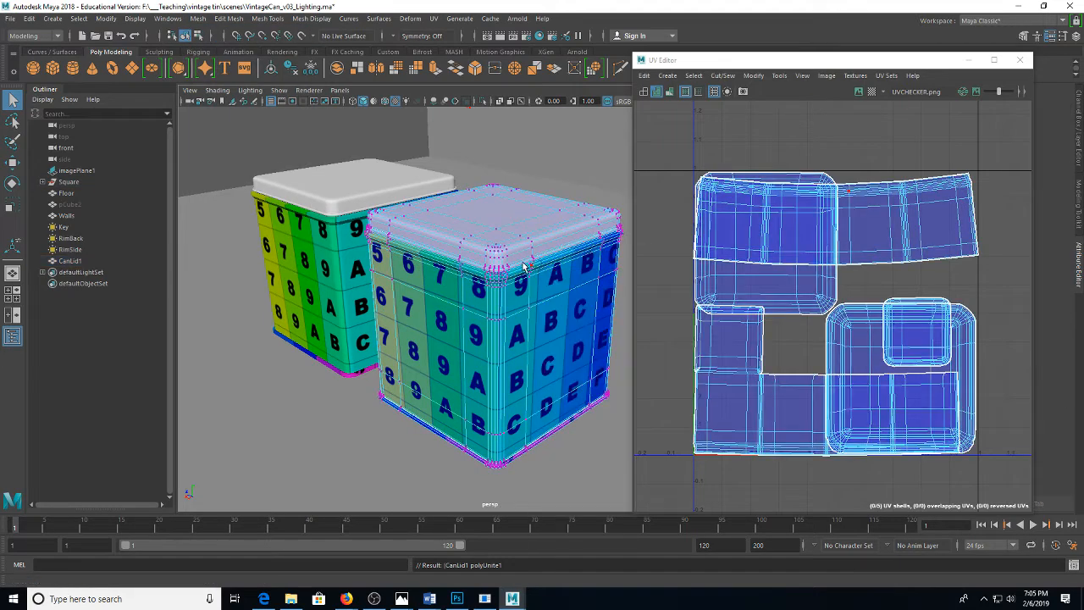
{"action": "left_click_drag", "start_coordinate": [529, 266], "coordinate": [482, 252]}
{"action": "left_click_drag", "start_coordinate": [310, 162], "coordinate": [631, 325]}
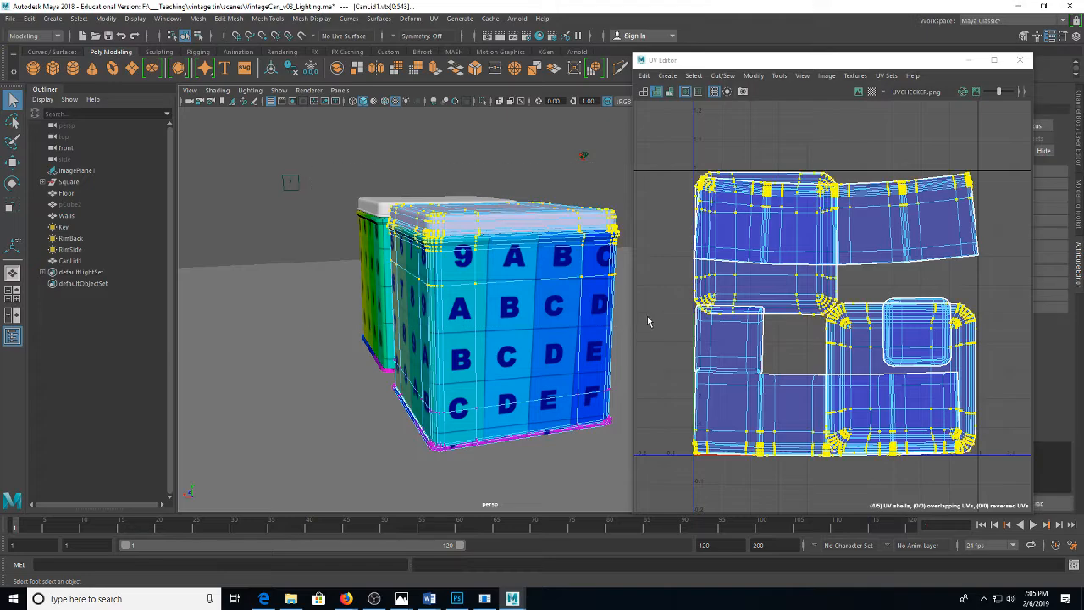
{"action": "key", "text": "5"}
{"action": "key", "text": "4"}
{"action": "left_click_drag", "start_coordinate": [584, 288], "coordinate": [526, 224]}
{"action": "key", "text": "w"}
{"action": "left_click_drag", "start_coordinate": [496, 190], "coordinate": [491, 297]}
{"action": "key", "text": "5"}
{"action": "key", "text": "6"}
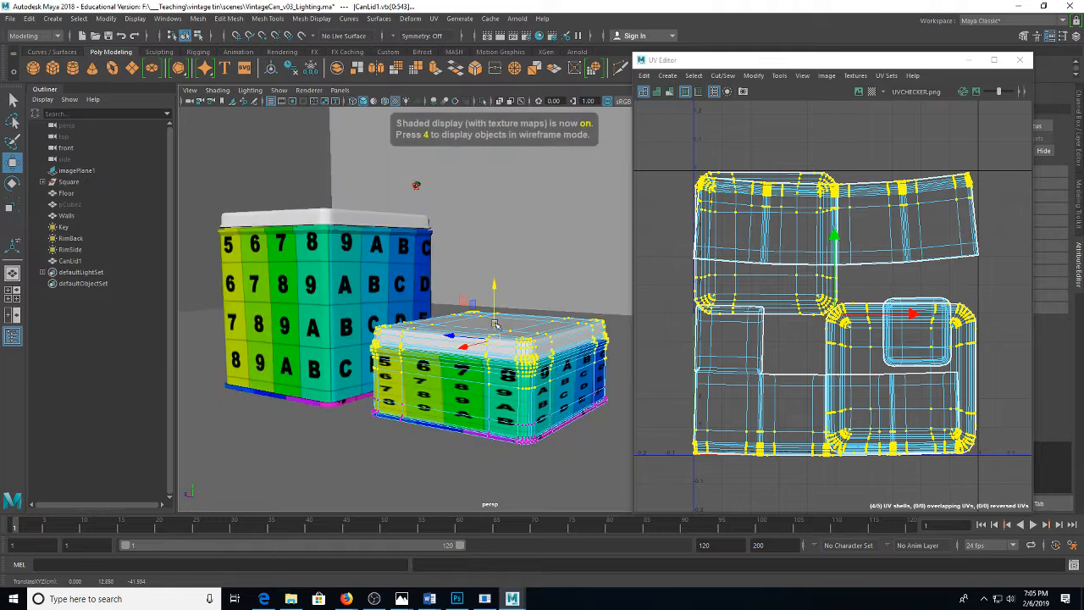
Duplicate the original can body and scale the copy into a narrow variant beside the shortened tin
{"action": "mouse_move", "coordinate": [496, 323]}
{"action": "left_mouse_down"}
{"action": "mouse_move", "coordinate": [544, 369]}
{"action": "mouse_move", "coordinate": [491, 345]}
{"action": "mouse_move", "coordinate": [419, 267]}
{"action": "mouse_move", "coordinate": [449, 233]}
{"action": "mouse_move", "coordinate": [554, 360]}
{"action": "left_mouse_up"}
{"action": "key", "text": "q"}
{"action": "right_click", "coordinate": [491, 345]}
{"action": "left_click", "coordinate": [544, 250]}
{"action": "left_click", "coordinate": [555, 248]}
{"action": "left_click", "coordinate": [407, 254]}
{"action": "key", "text": "w"}
{"action": "key", "text": "r"}
{"action": "key", "text": "f"}
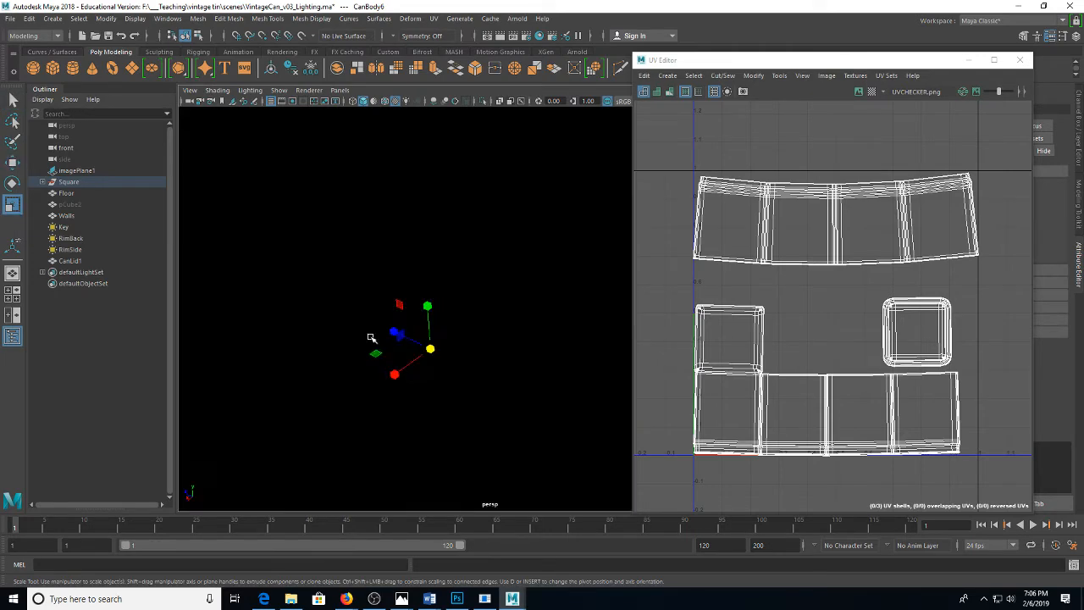
{"action": "left_click_drag", "start_coordinate": [474, 332], "coordinate": [508, 321]}
{"action": "left_click", "coordinate": [410, 224]}
{"action": "scroll", "coordinate": [440, 238], "scroll_direction": "up", "scroll_amount": 5}
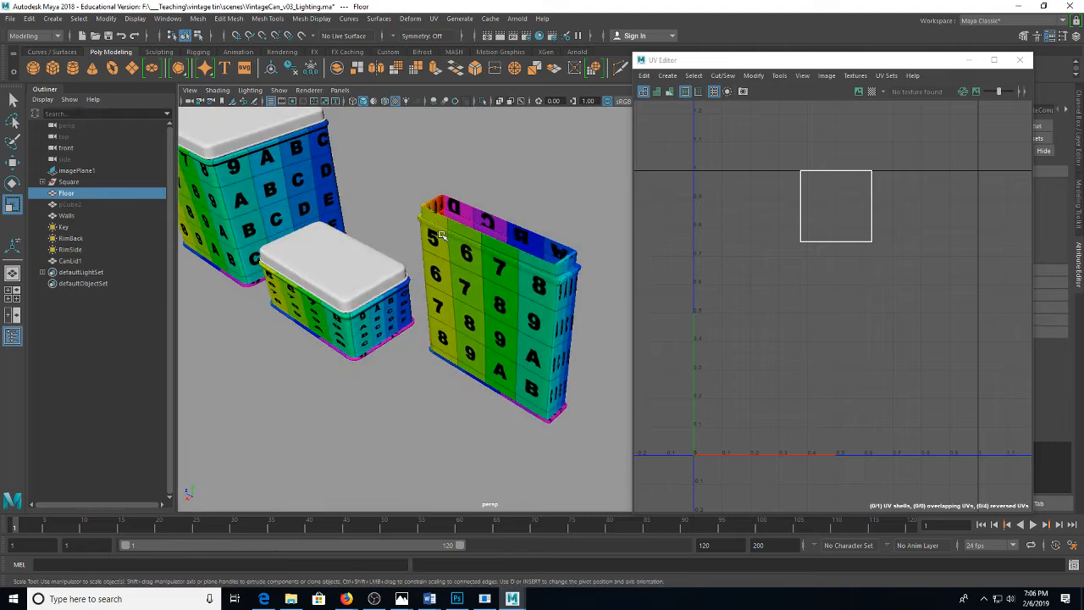
{"action": "left_click_drag", "start_coordinate": [440, 238], "coordinate": [403, 173]}
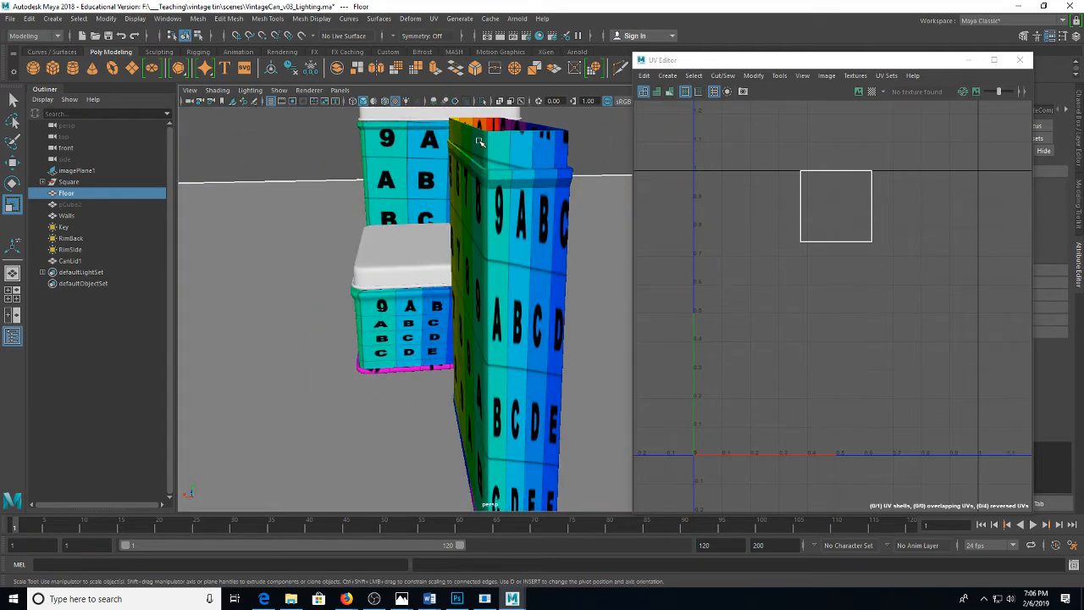
Undo the narrow can body copy and reselect the shortened tin
{"action": "left_click", "coordinate": [405, 310]}
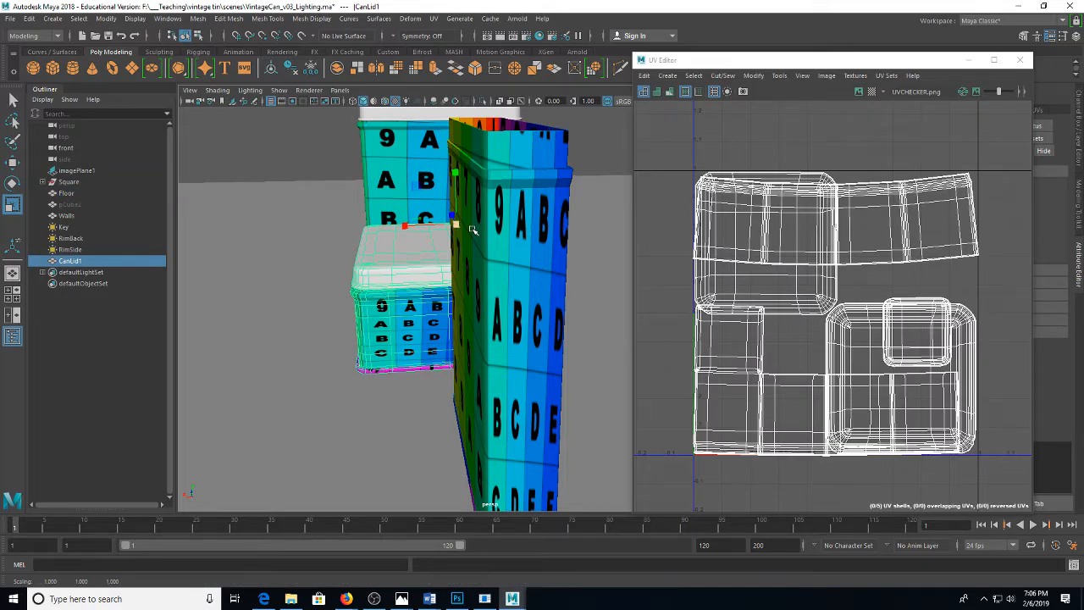
{"action": "key", "text": "ctrl+z"}
{"action": "left_click", "coordinate": [440, 305]}
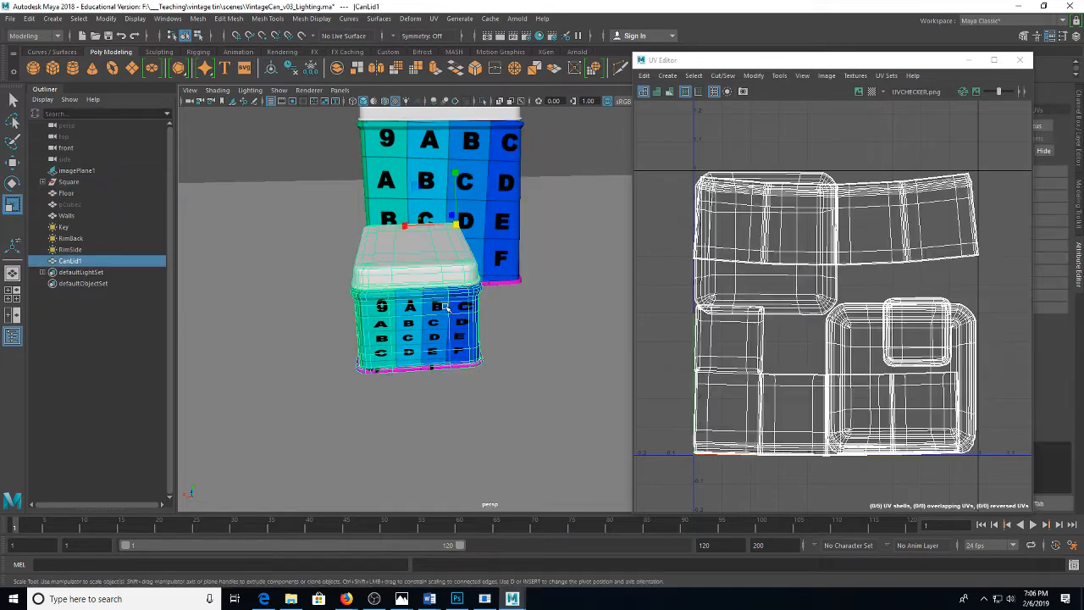
Separate the shortened tin into its individual meshes and select its can body
{"action": "mouse_move", "coordinate": [430, 305]}
{"action": "left_mouse_down"}
{"action": "mouse_move", "coordinate": [497, 300]}
{"action": "mouse_move", "coordinate": [422, 313]}
{"action": "left_mouse_up"}
{"action": "key", "text": "q"}
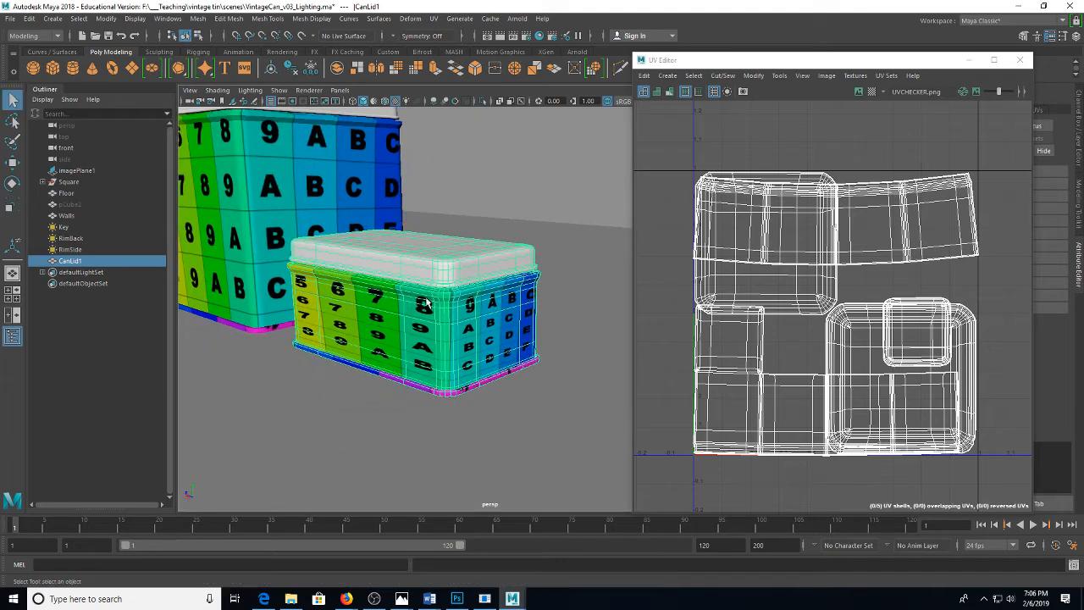
{"action": "left_click", "coordinate": [198, 18]}
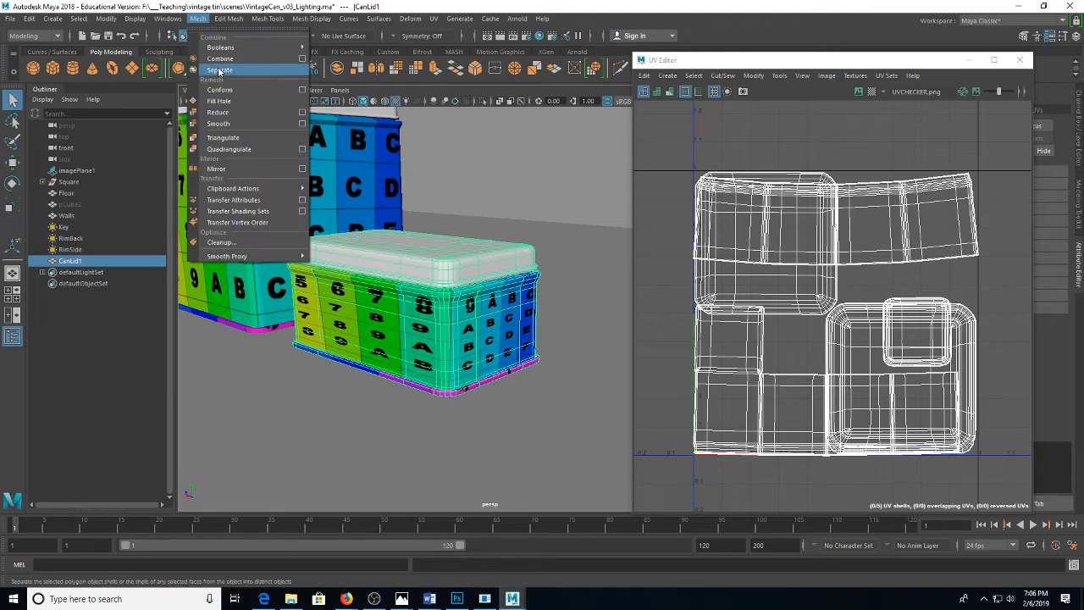
{"action": "left_click", "coordinate": [220, 70]}
{"action": "left_click", "coordinate": [442, 318]}
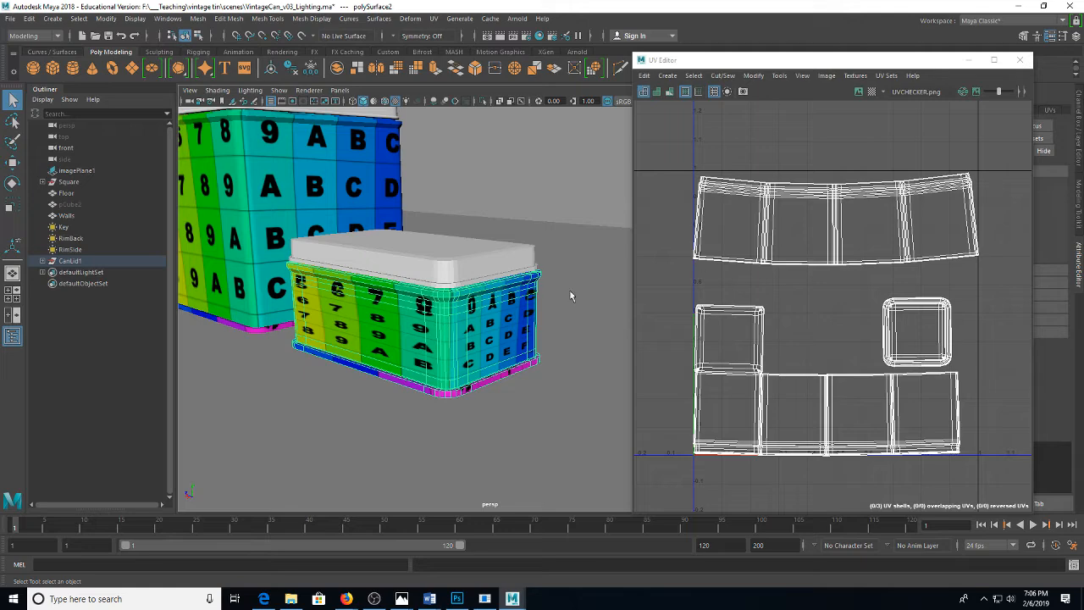
Move the UVs at the start of the shortened tin's upper body shell inward to narrow its first side panel
{"action": "right_click", "coordinate": [823, 192]}
{"action": "left_click", "coordinate": [780, 178]}
{"action": "right_click", "coordinate": [699, 188]}
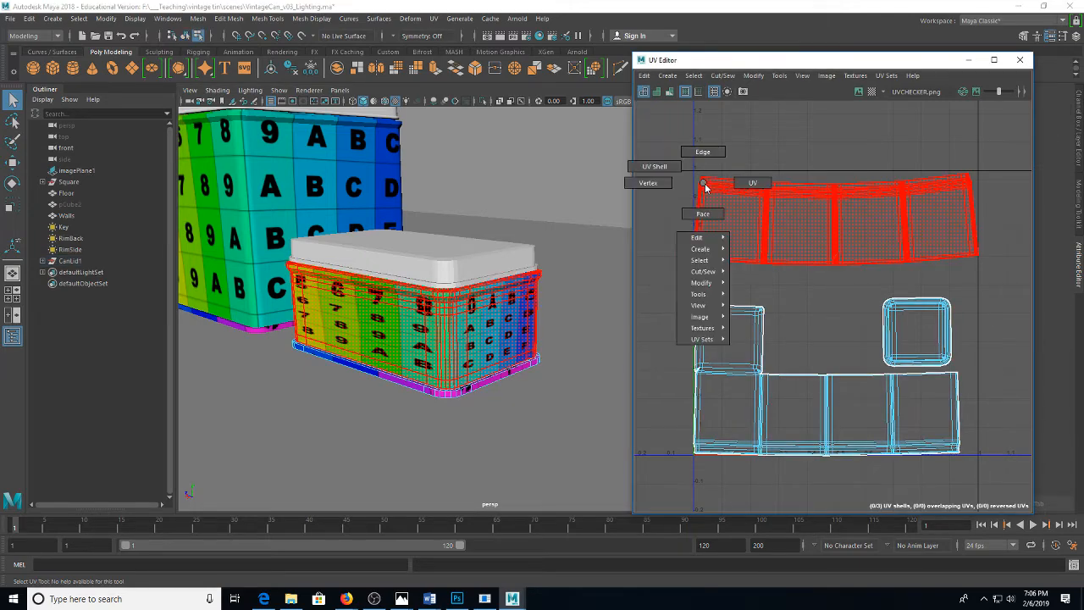
{"action": "left_click", "coordinate": [706, 178]}
{"action": "left_click_drag", "start_coordinate": [659, 163], "coordinate": [726, 296]}
{"action": "key", "text": "f"}
{"action": "mouse_move", "coordinate": [450, 300]}
{"action": "left_mouse_down"}
{"action": "mouse_move", "coordinate": [517, 307]}
{"action": "mouse_move", "coordinate": [566, 292]}
{"action": "mouse_move", "coordinate": [438, 305]}
{"action": "mouse_move", "coordinate": [488, 308]}
{"action": "mouse_move", "coordinate": [415, 299]}
{"action": "left_mouse_up"}
{"action": "key", "text": "4"}
{"action": "key", "text": "5"}
{"action": "key", "text": "6"}
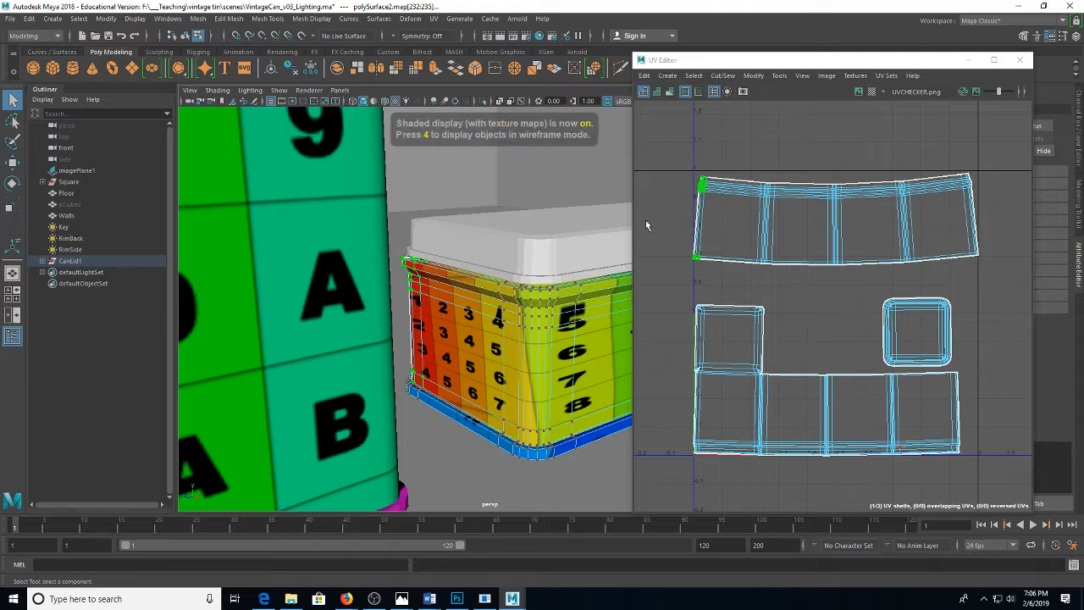
{"action": "key", "text": "w"}
{"action": "mouse_move", "coordinate": [721, 220]}
{"action": "left_mouse_down"}
{"action": "mouse_move", "coordinate": [762, 222]}
{"action": "mouse_move", "coordinate": [751, 224]}
{"action": "left_mouse_up"}
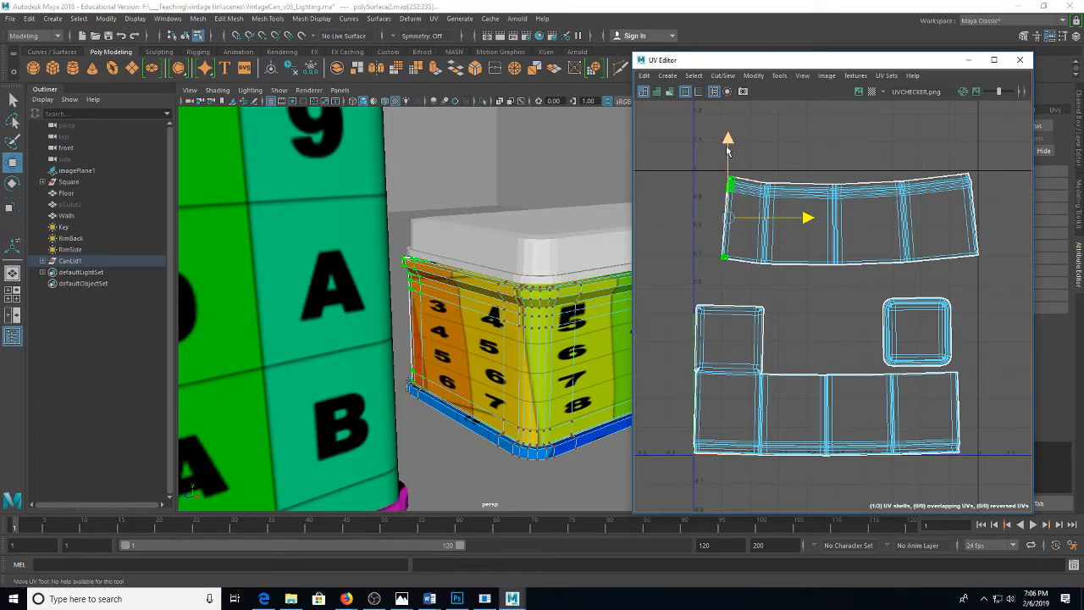
{"action": "left_click_drag", "start_coordinate": [728, 142], "coordinate": [729, 145]}
Select the UVs of the last side panel in the upper body shell and shift them inward, narrowing the neighbouring panel
{"action": "key", "text": "q"}
{"action": "left_click_drag", "start_coordinate": [876, 130], "coordinate": [979, 246]}
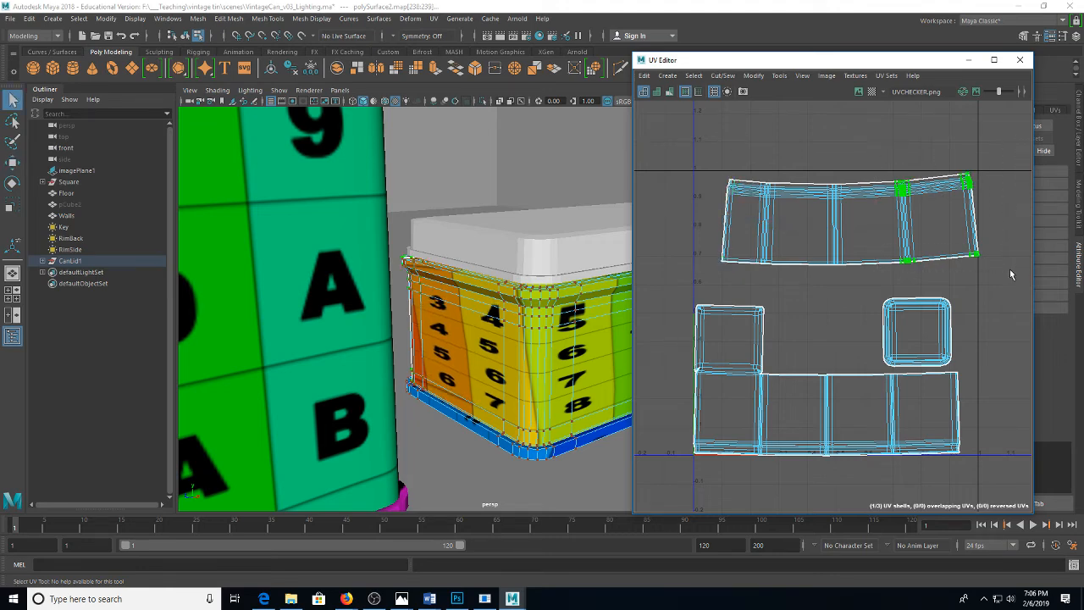
{"action": "left_click_drag", "start_coordinate": [514, 337], "coordinate": [458, 323]}
{"action": "key", "text": "w"}
{"action": "left_click_drag", "start_coordinate": [971, 219], "coordinate": [947, 220]}
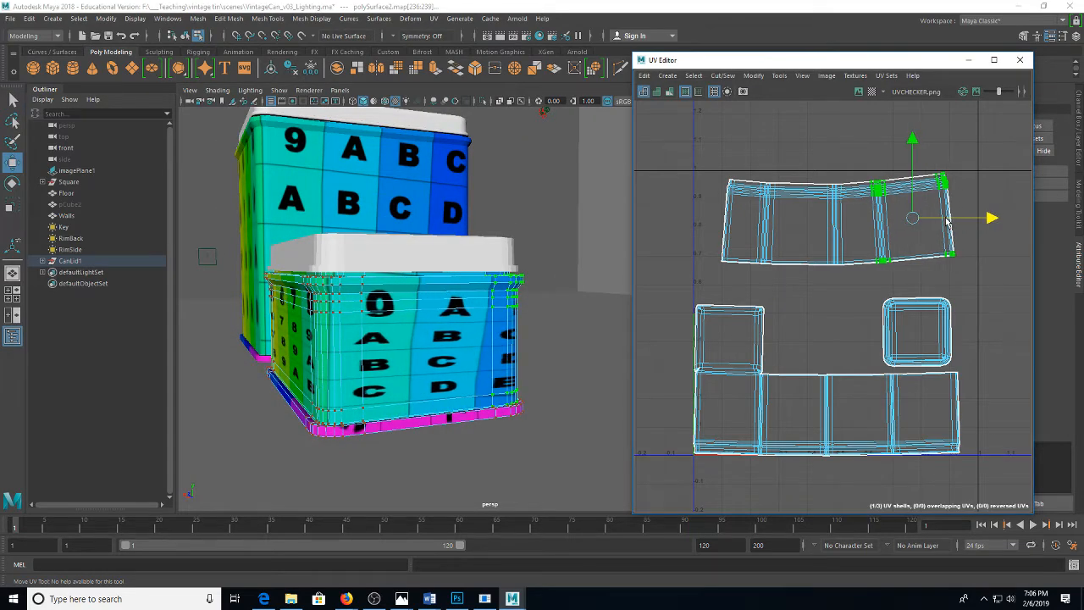
Select the upper row of UVs across the whole body shell and lower it to shorten the side panels
{"action": "key", "text": "q"}
{"action": "left_click_drag", "start_coordinate": [695, 139], "coordinate": [992, 235]}
{"action": "key", "text": "w"}
{"action": "left_click_drag", "start_coordinate": [837, 115], "coordinate": [836, 141]}
{"action": "left_click_drag", "start_coordinate": [522, 299], "coordinate": [495, 312], "text": "alt"}
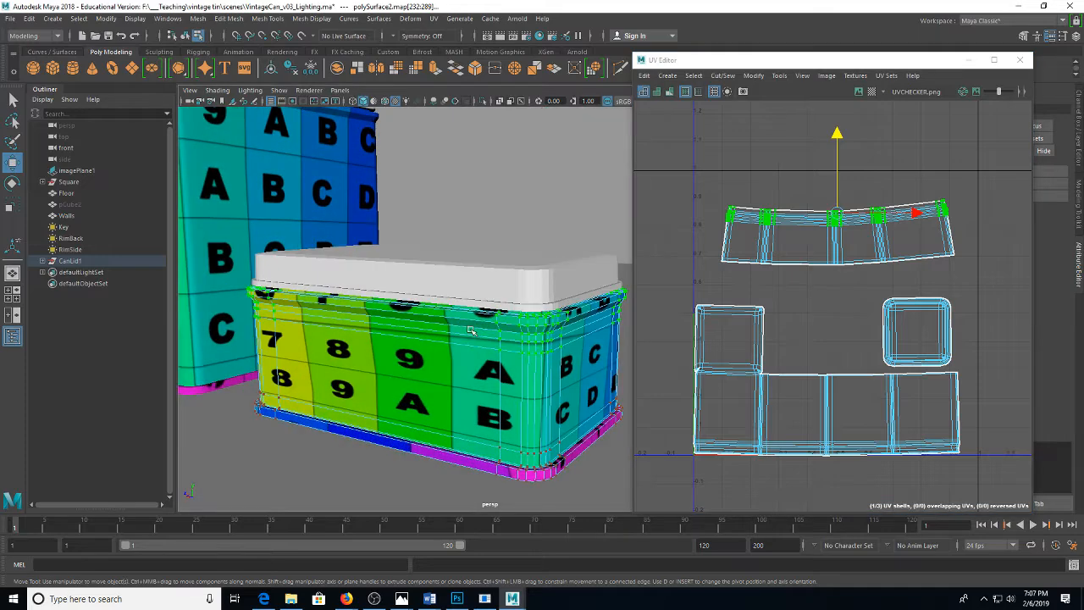
{"action": "right_click", "coordinate": [831, 229]}
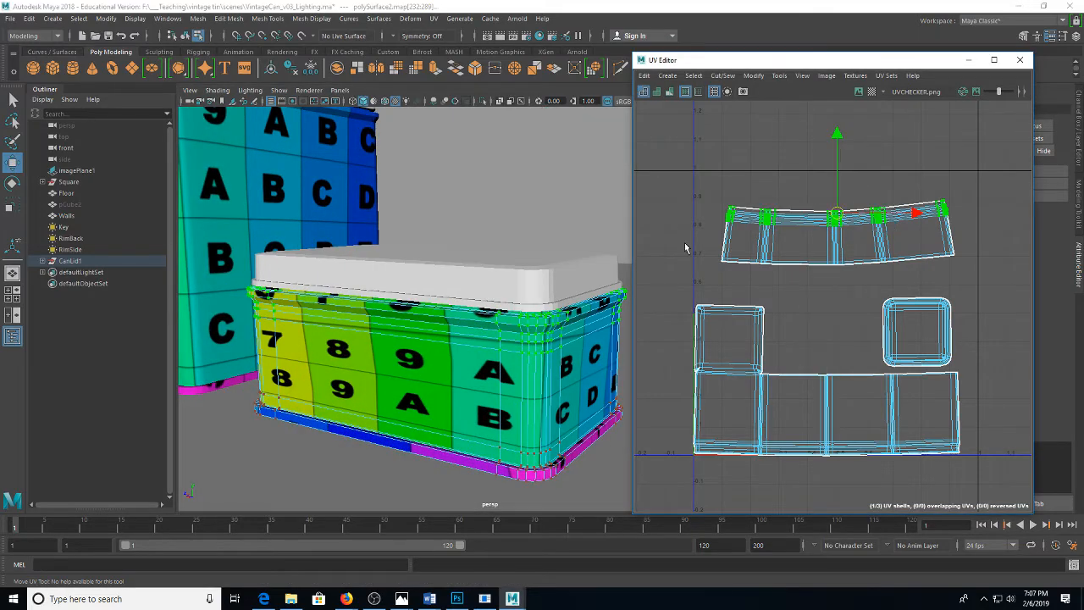
Return to object mode, select the shortened tin's lid and body, and hide them
{"action": "scroll", "coordinate": [368, 290], "scroll_direction": "down", "scroll_amount": 5}
{"action": "left_click", "coordinate": [463, 316]}
{"action": "right_click", "coordinate": [471, 298]}
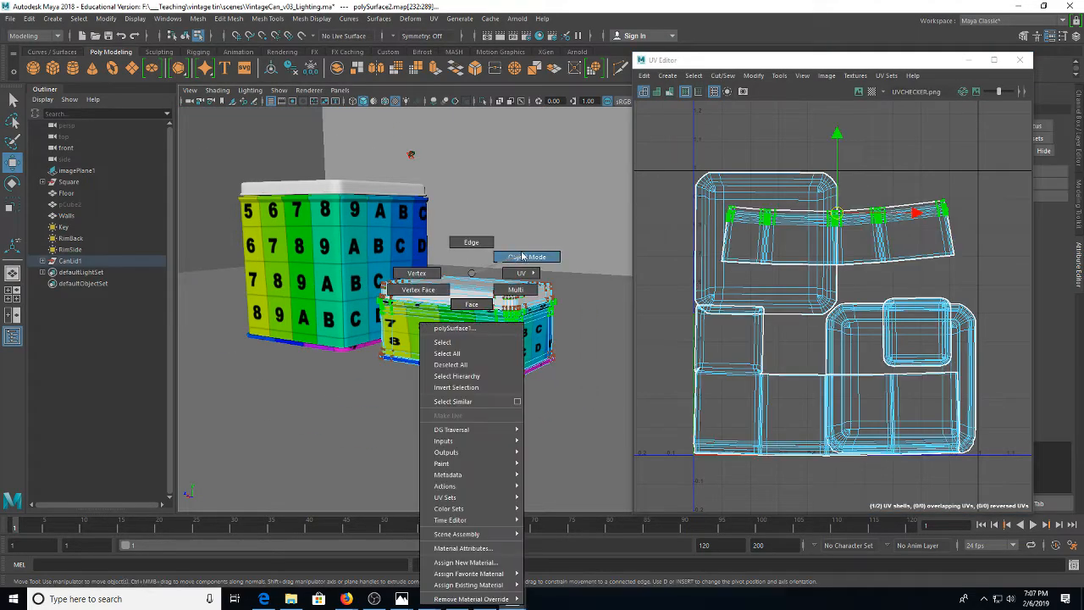
{"action": "left_click", "coordinate": [476, 294]}
{"action": "left_click", "coordinate": [471, 324], "text": "shift"}
{"action": "key", "text": "ctrl+h"}
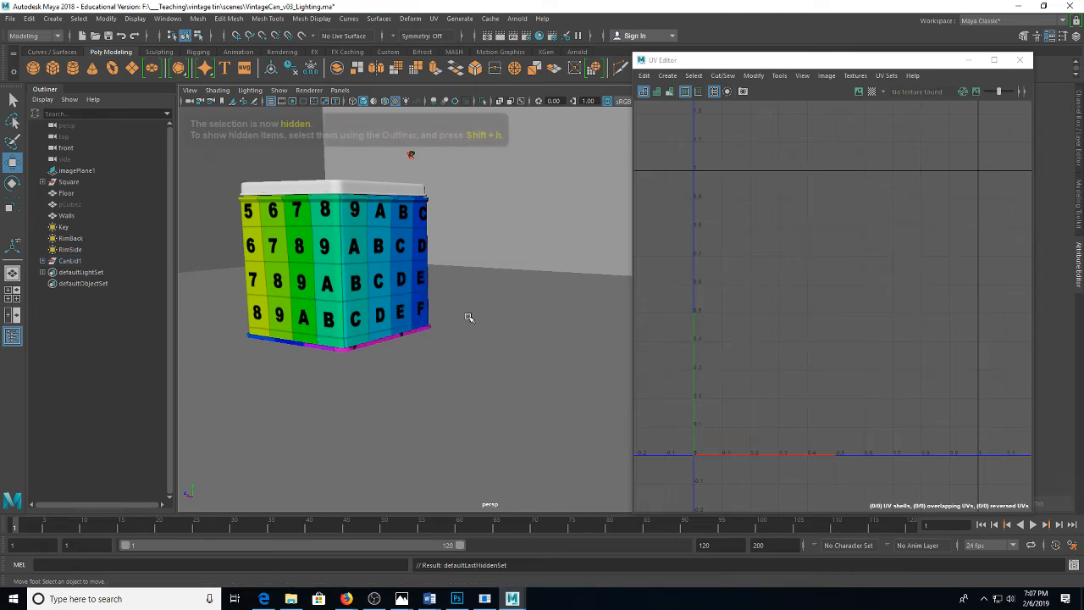
Select the original can body, switch to Photoshop, and save TinTex1.psd
{"action": "left_click", "coordinate": [412, 237]}
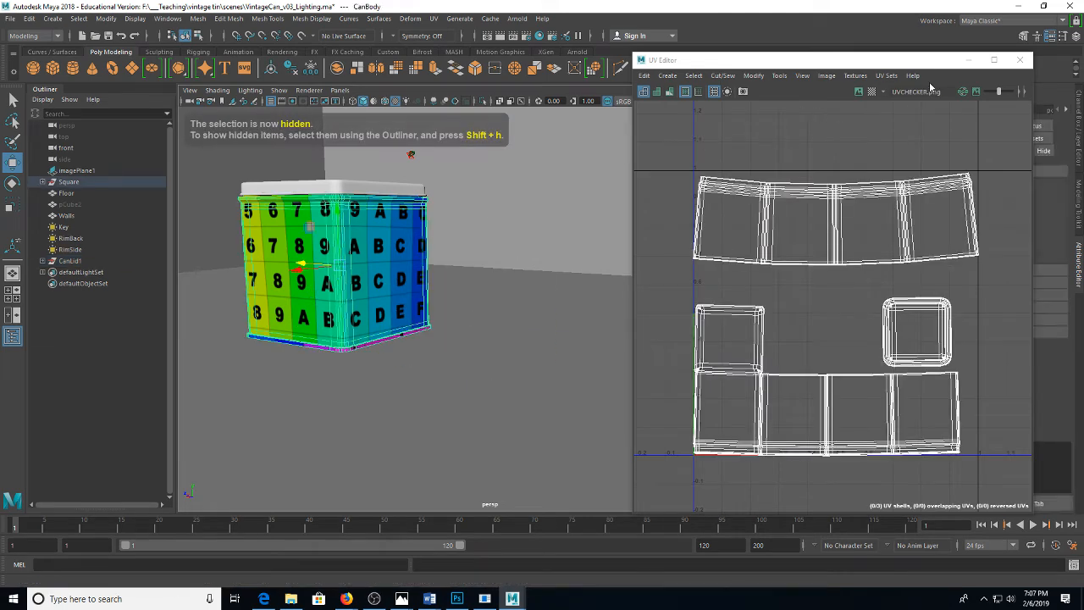
{"action": "left_click", "coordinate": [455, 599]}
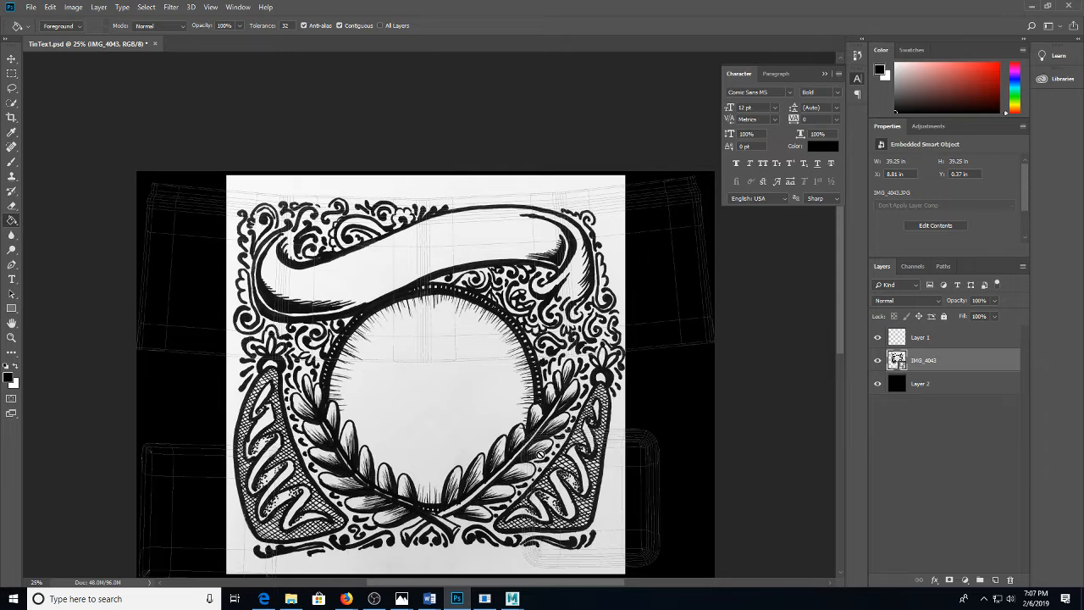
{"action": "key", "text": "ctrl+s"}
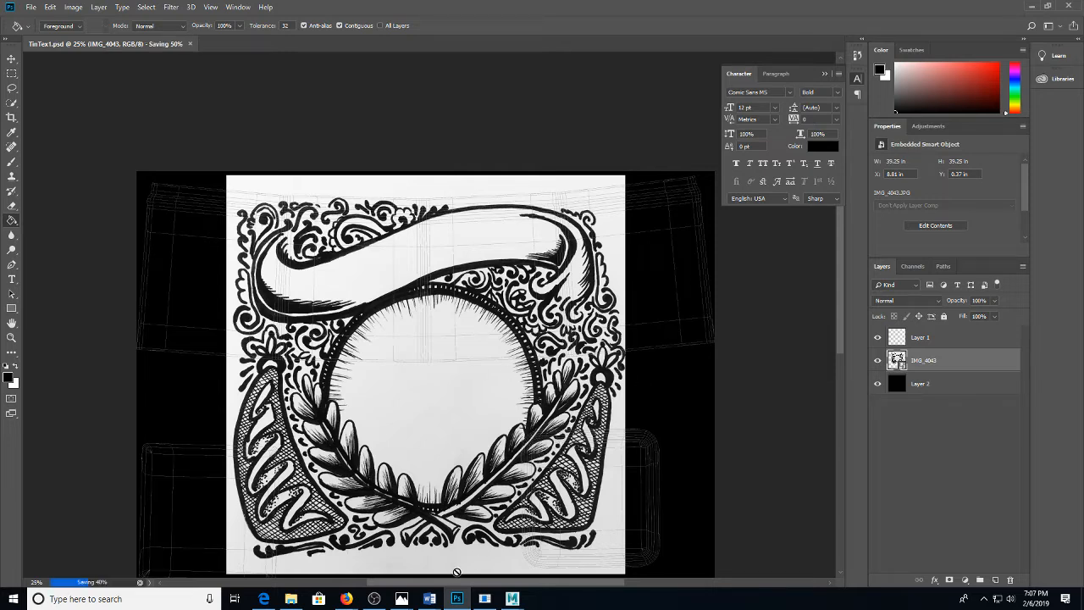
Switch back to Maya and minimize the UV Editor
{"action": "mouse_move", "coordinate": [511, 599]}
{"action": "left_click", "coordinate": [572, 549]}
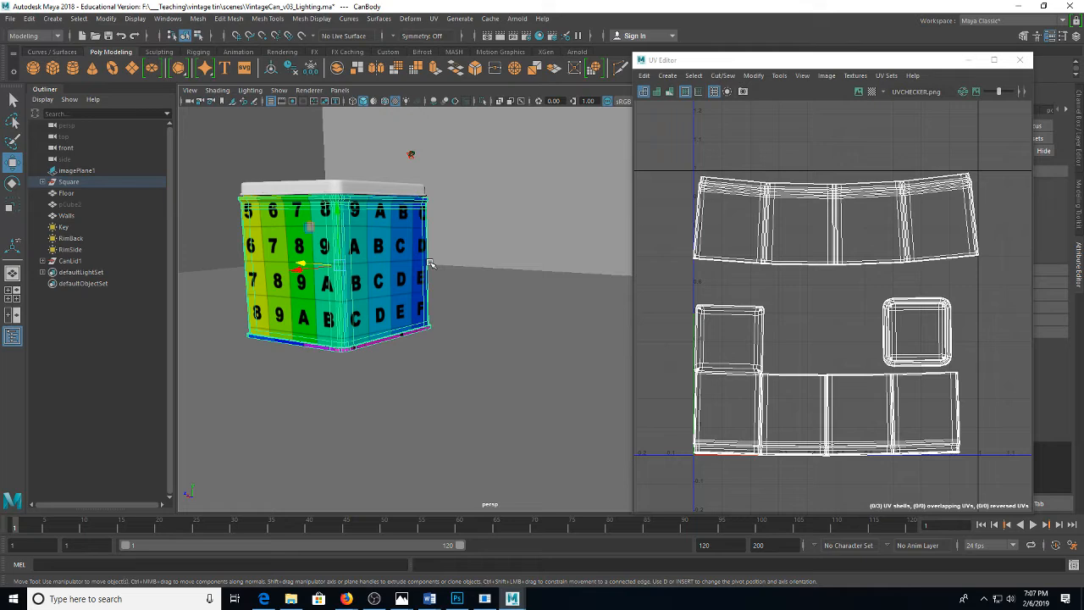
{"action": "left_click", "coordinate": [969, 60]}
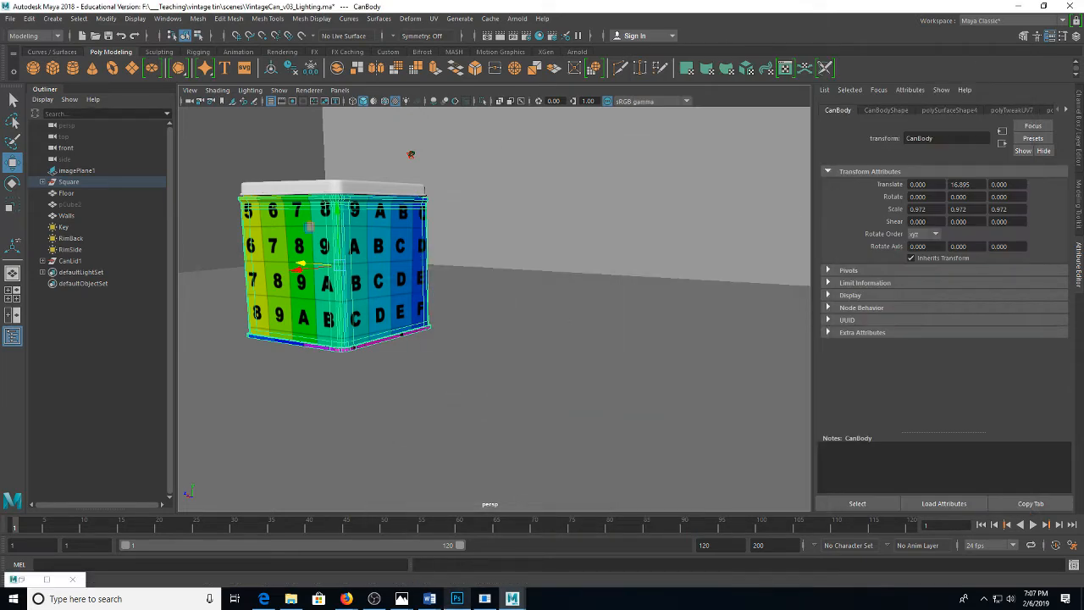
In Photoshop, scale the IMG_4043 artwork to 35.74%, rotate it 1.89° to fit the second side panel of the UV snapshot, and save
{"action": "left_click", "coordinate": [457, 599]}
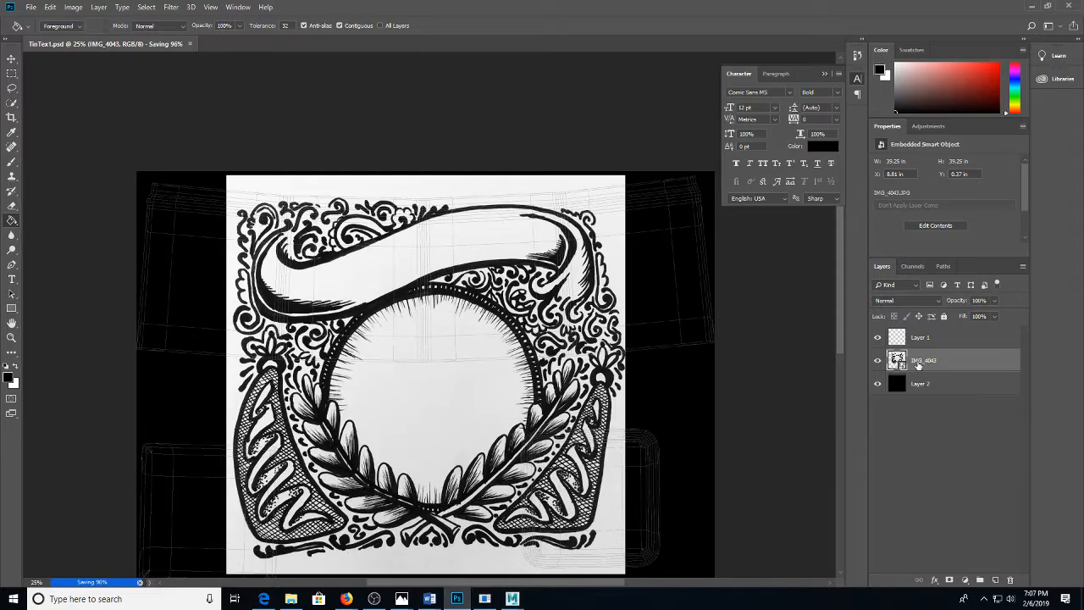
{"action": "key", "text": "ctrl+t"}
{"action": "left_click_drag", "start_coordinate": [625, 171], "coordinate": [443, 222]}
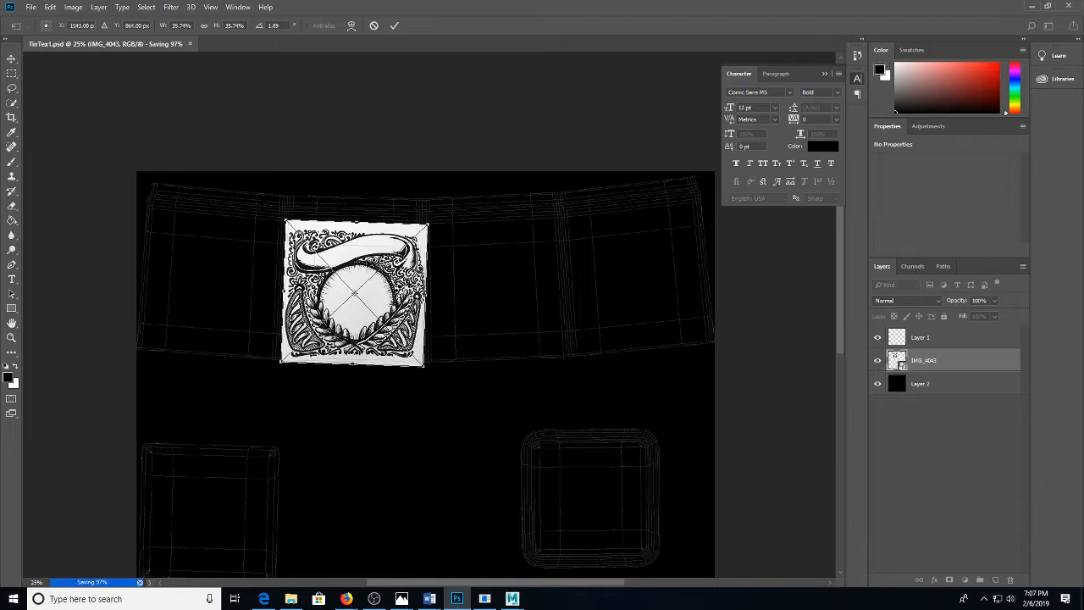
{"action": "left_click_drag", "start_coordinate": [368, 260], "coordinate": [365, 251]}
{"action": "key", "text": "g"}
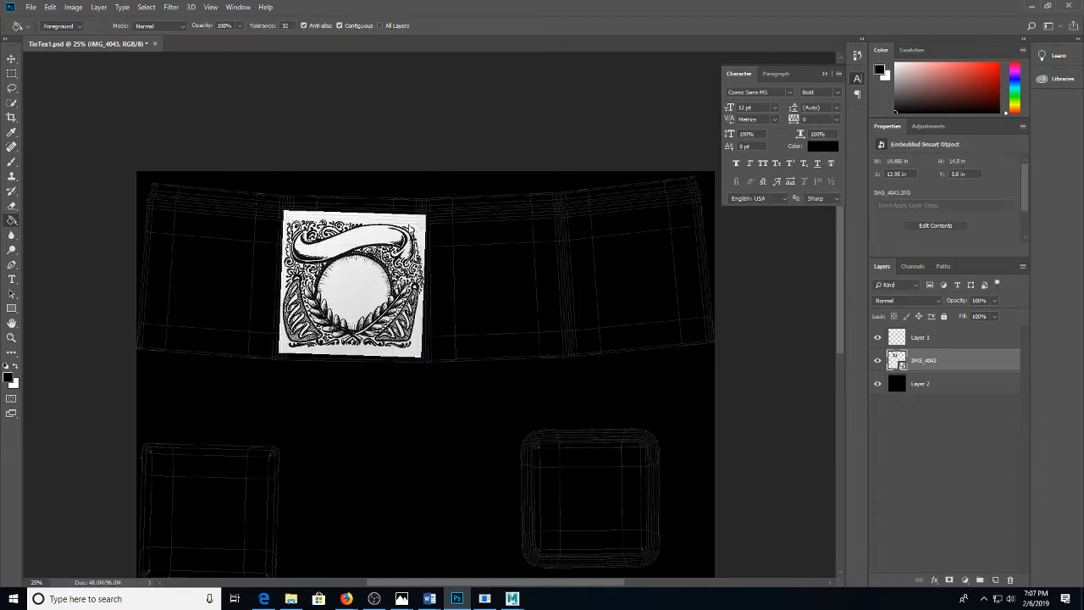
{"action": "key", "text": "ctrl+s"}
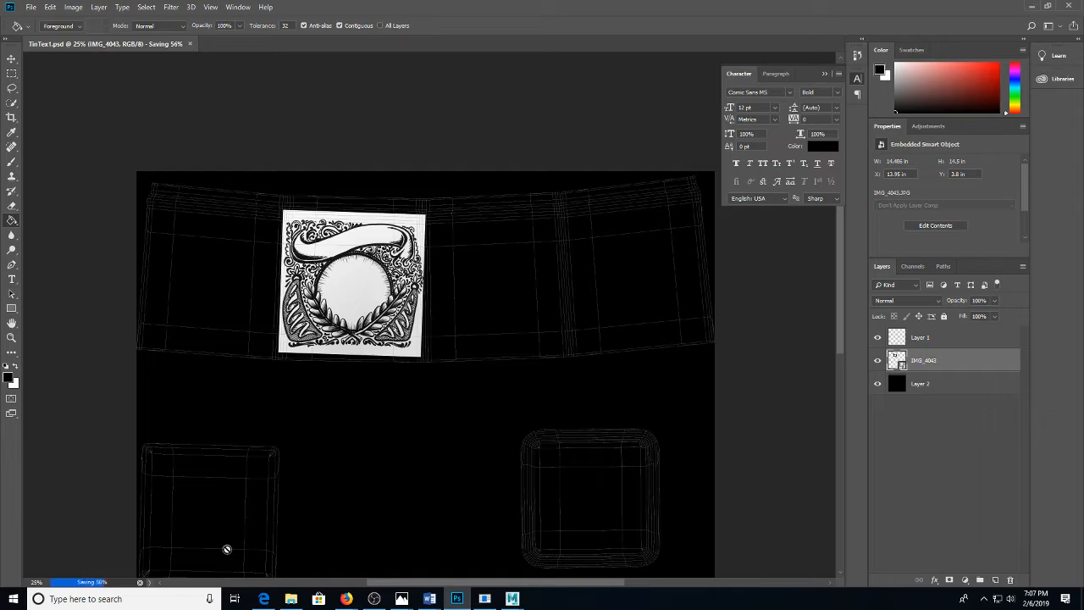
Switch to Maya and assign a new aiStandardSurface material to the original can body
{"action": "left_click", "coordinate": [511, 599]}
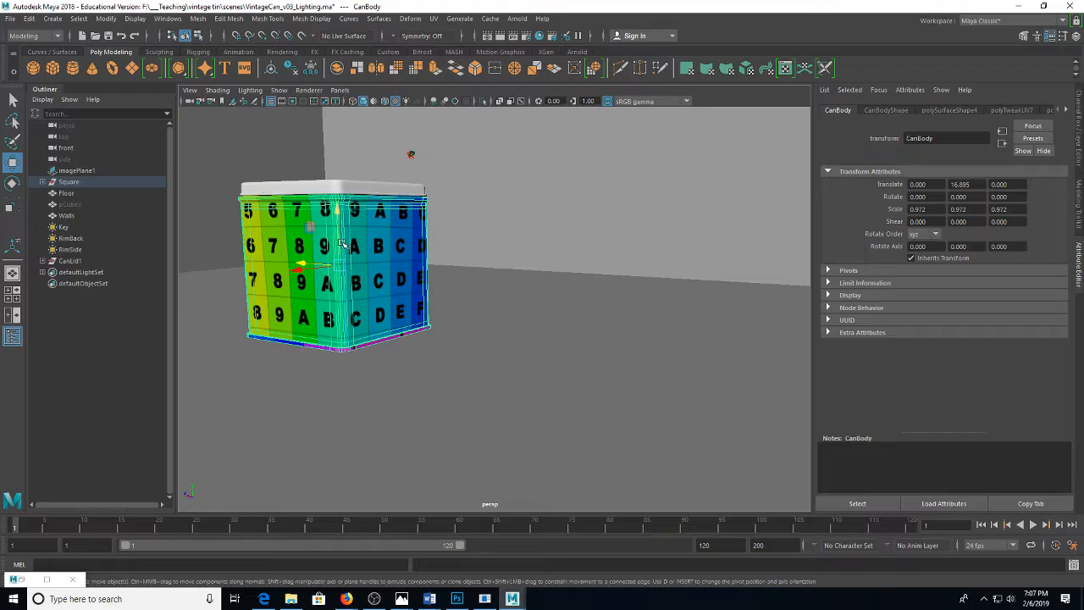
{"action": "right_click", "coordinate": [390, 224]}
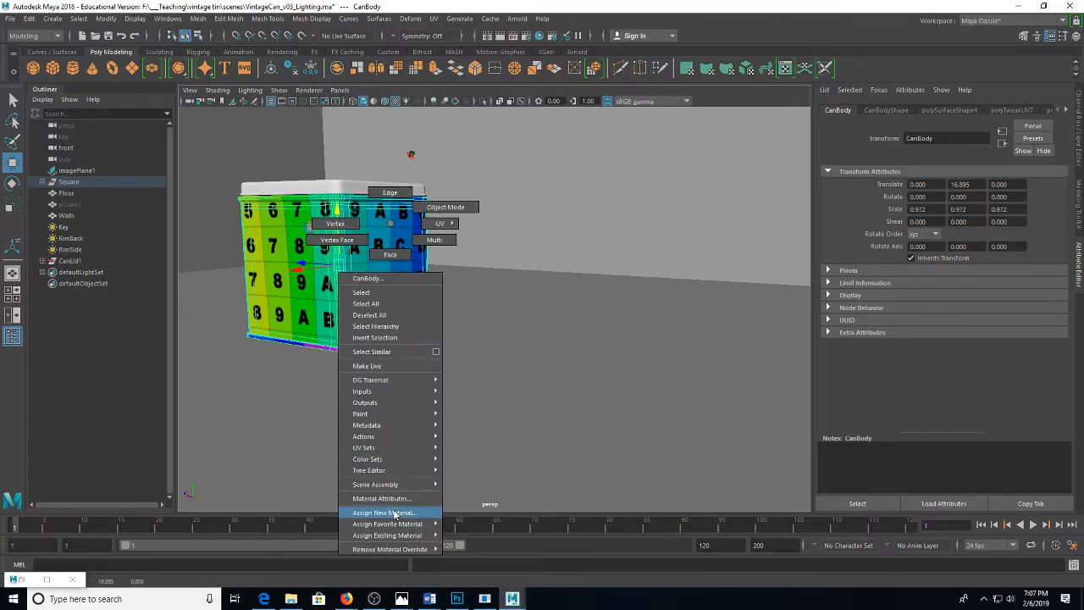
{"action": "left_click", "coordinate": [395, 513]}
{"action": "left_click", "coordinate": [412, 290]}
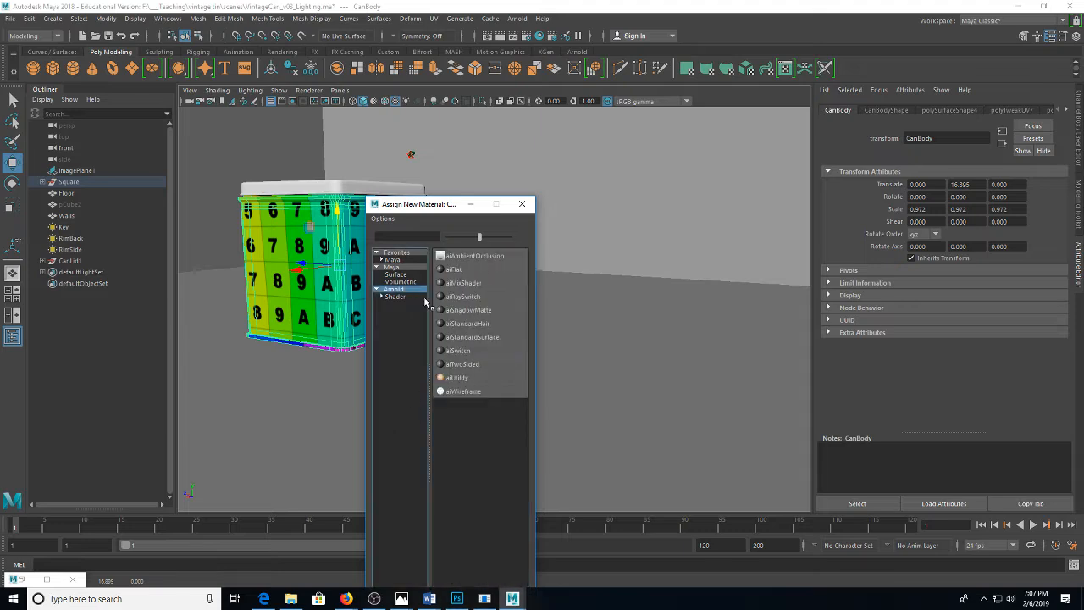
{"action": "left_click", "coordinate": [468, 337]}
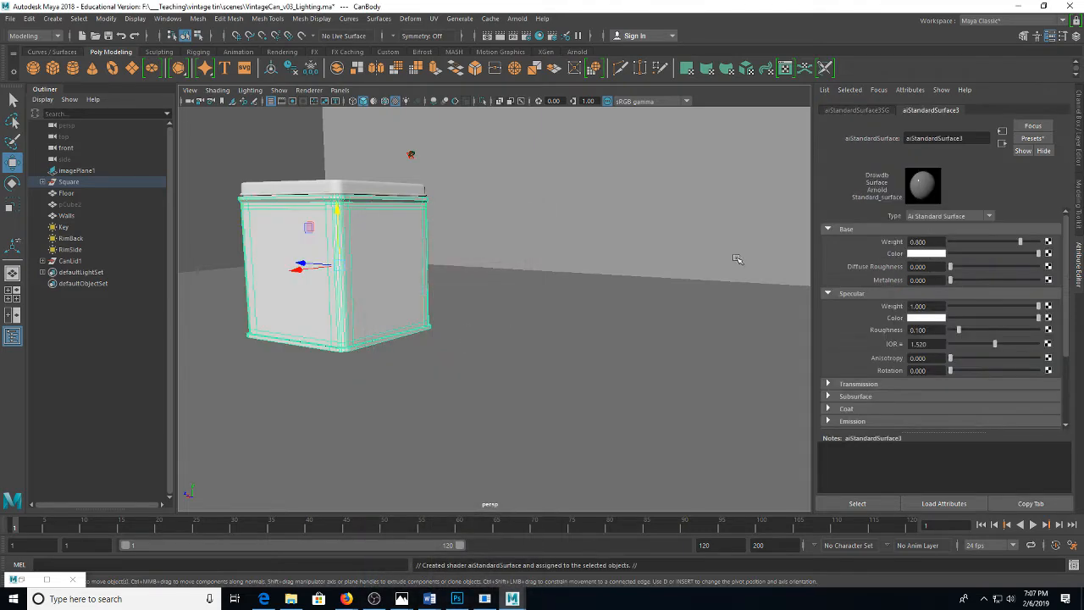
Connect a File texture to the material's base color, load TinTex1.psd, and check the artwork on the tin's front
{"action": "left_click", "coordinate": [1049, 254]}
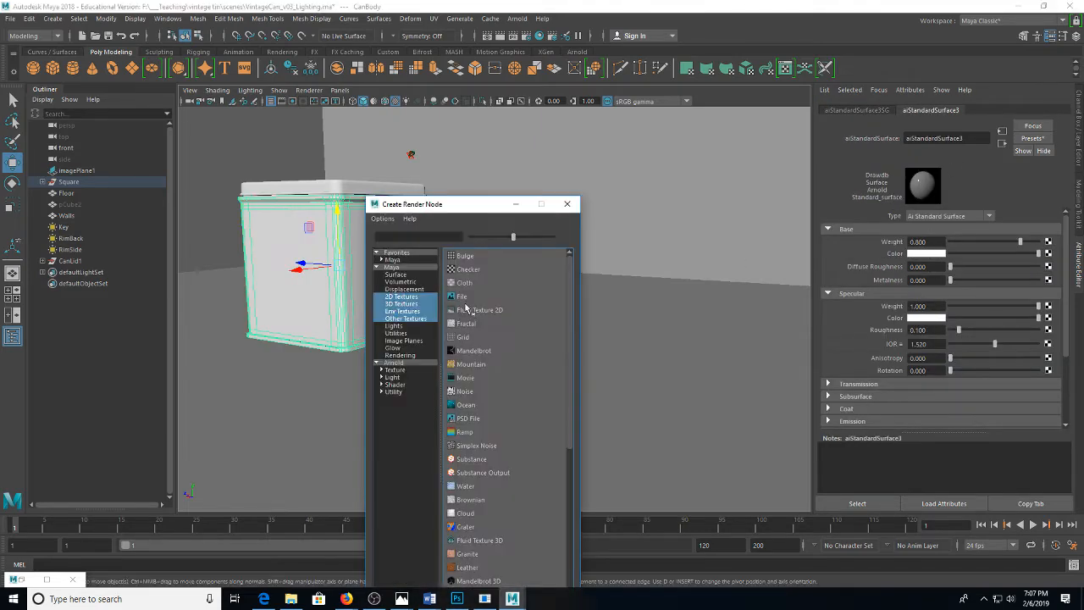
{"action": "left_click", "coordinate": [467, 296]}
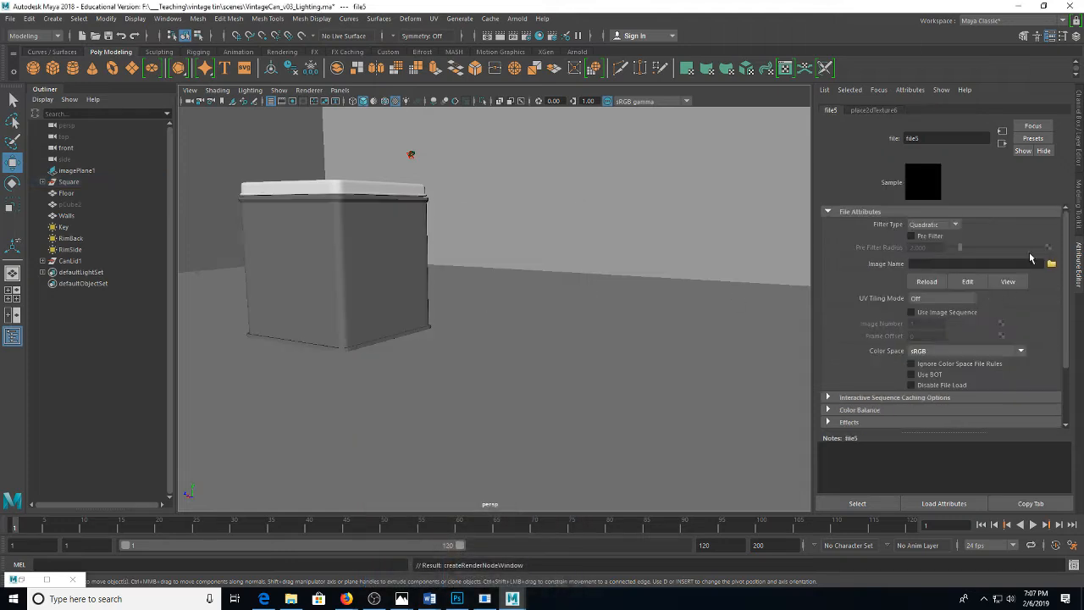
{"action": "left_click", "coordinate": [1051, 265]}
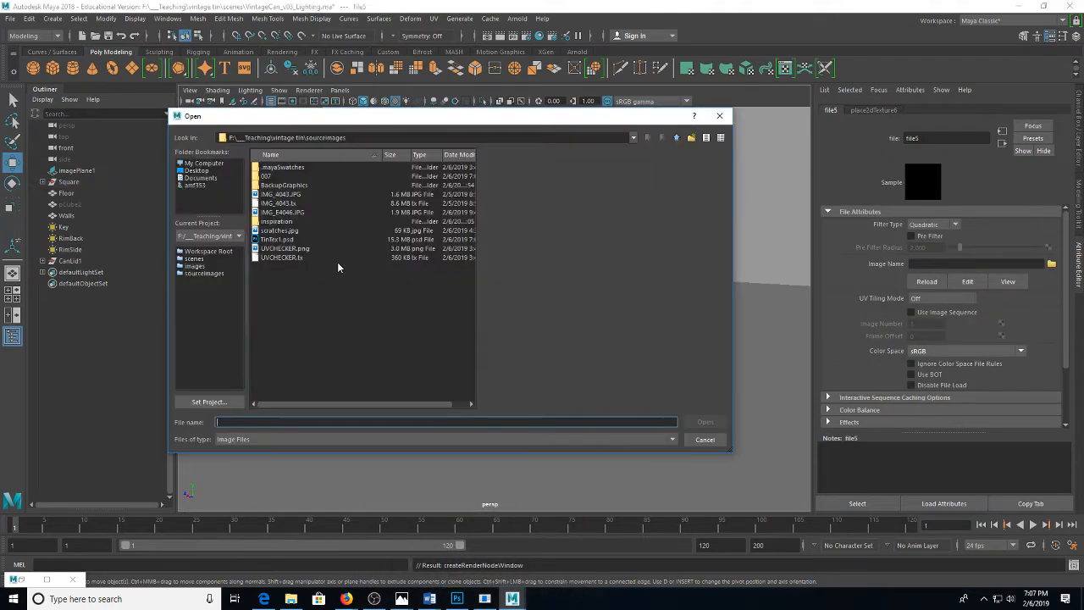
{"action": "double_click", "coordinate": [279, 241]}
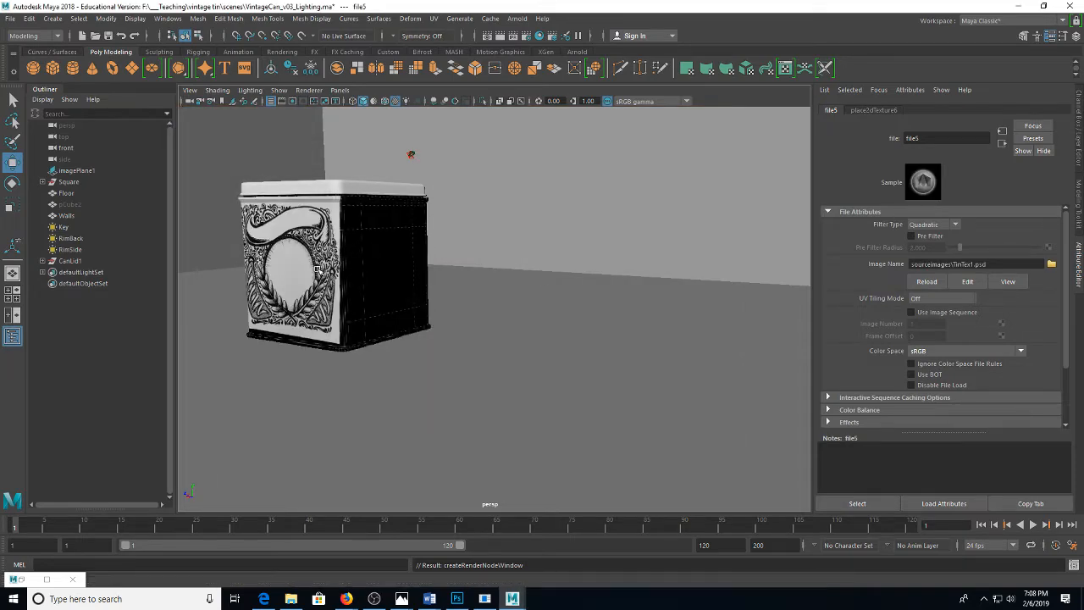
{"action": "left_click_drag", "start_coordinate": [341, 265], "coordinate": [542, 319]}
{"action": "scroll", "coordinate": [467, 280], "scroll_direction": "up", "scroll_amount": 5}
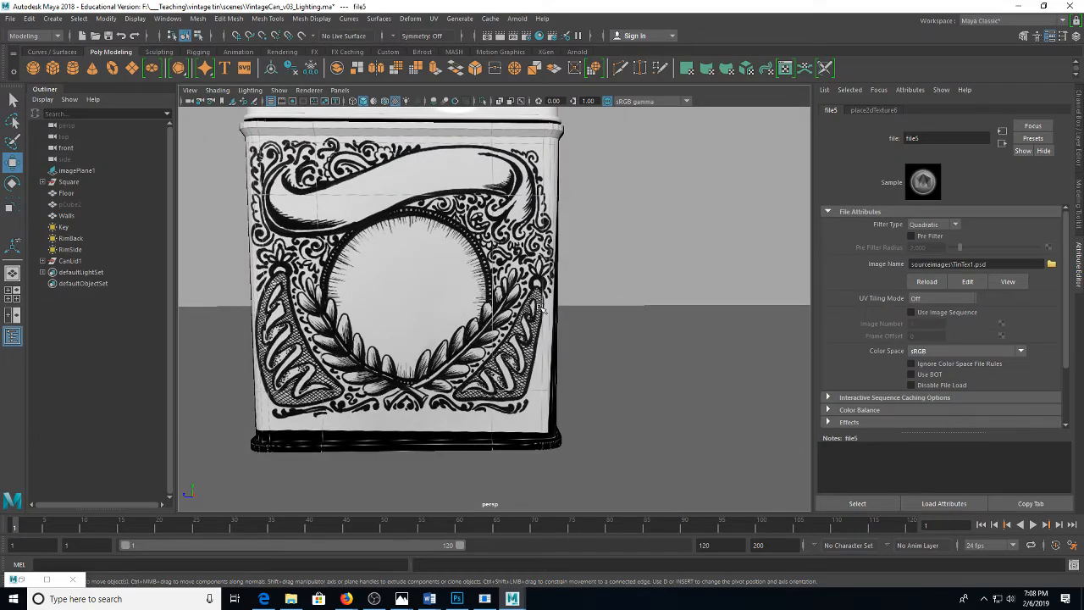
In Photoshop, paint a black zigzag stroke across the artwork on a new layer and try to save the file
{"action": "left_click", "coordinate": [456, 599]}
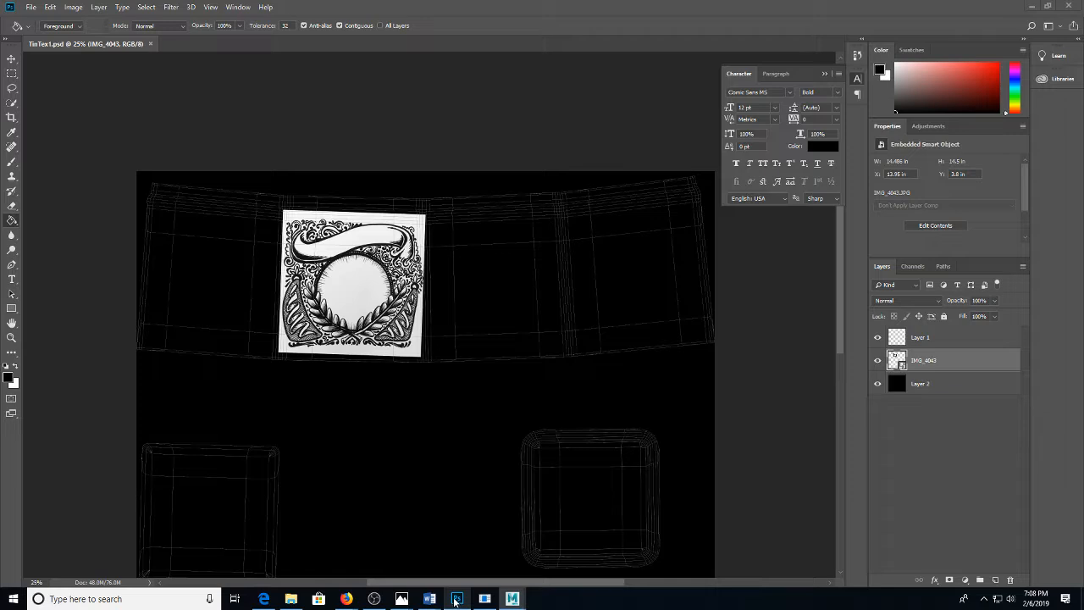
{"action": "left_click", "coordinate": [995, 579]}
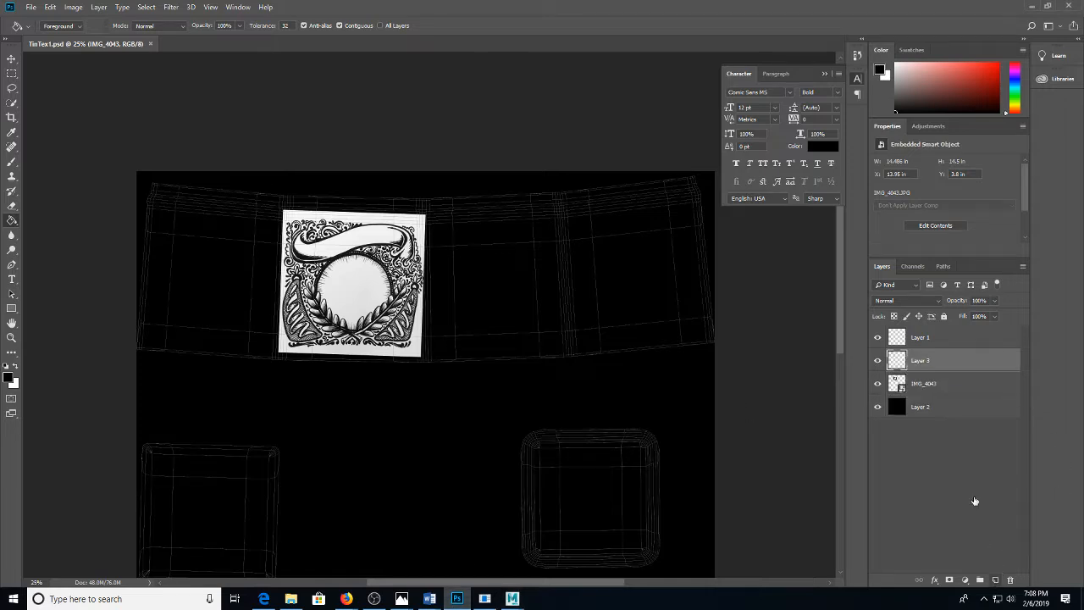
{"action": "key", "text": "v"}
{"action": "key", "text": "b"}
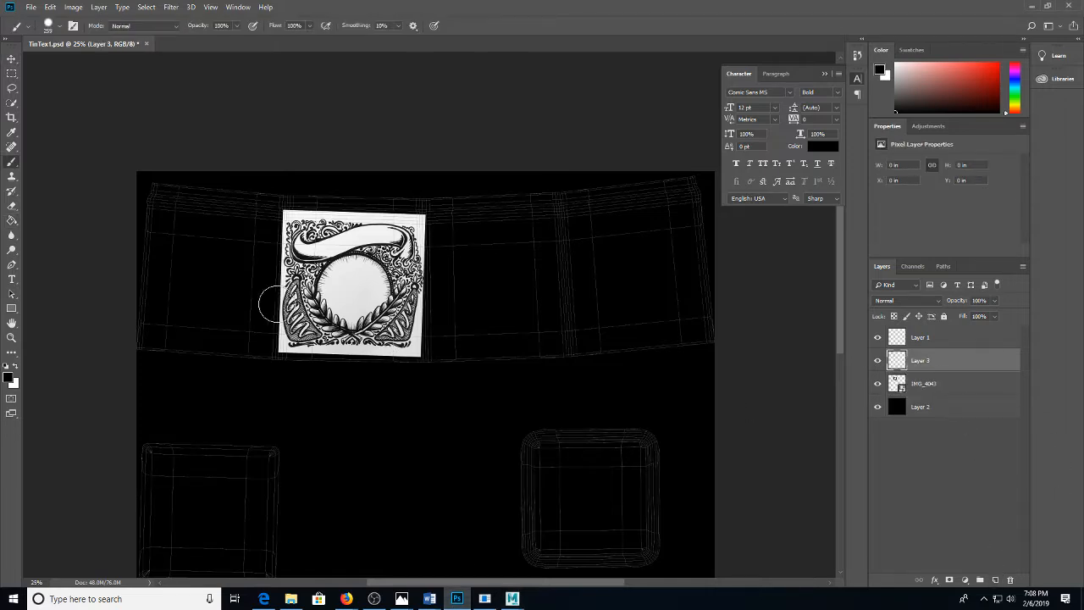
{"action": "mouse_move", "coordinate": [280, 271]}
{"action": "left_mouse_down"}
{"action": "mouse_move", "coordinate": [337, 293]}
{"action": "mouse_move", "coordinate": [377, 261]}
{"action": "mouse_move", "coordinate": [466, 302]}
{"action": "left_mouse_up"}
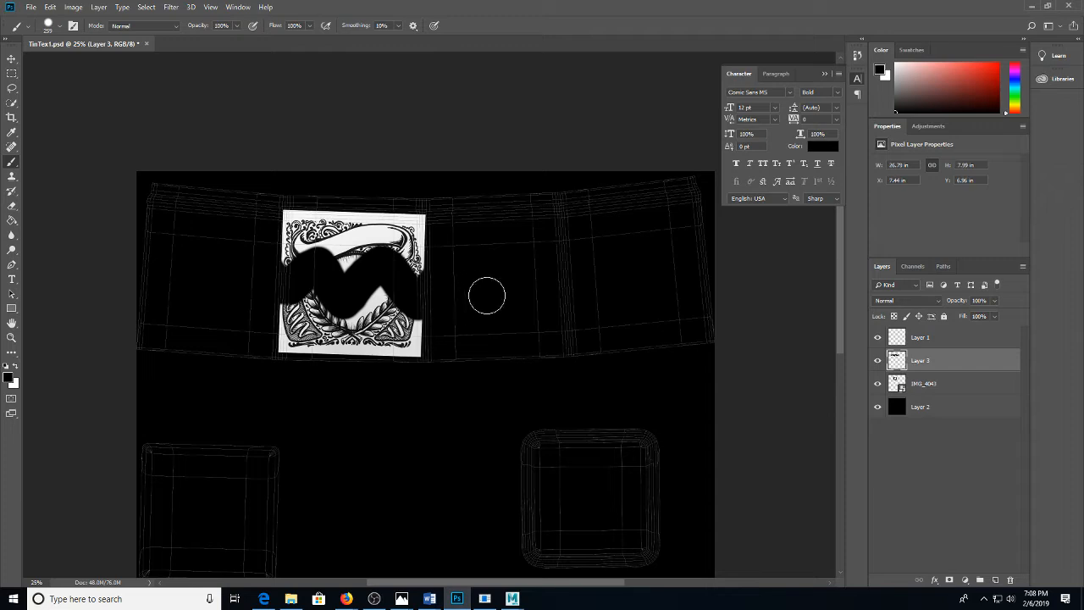
{"action": "key", "text": "ctrl+s"}
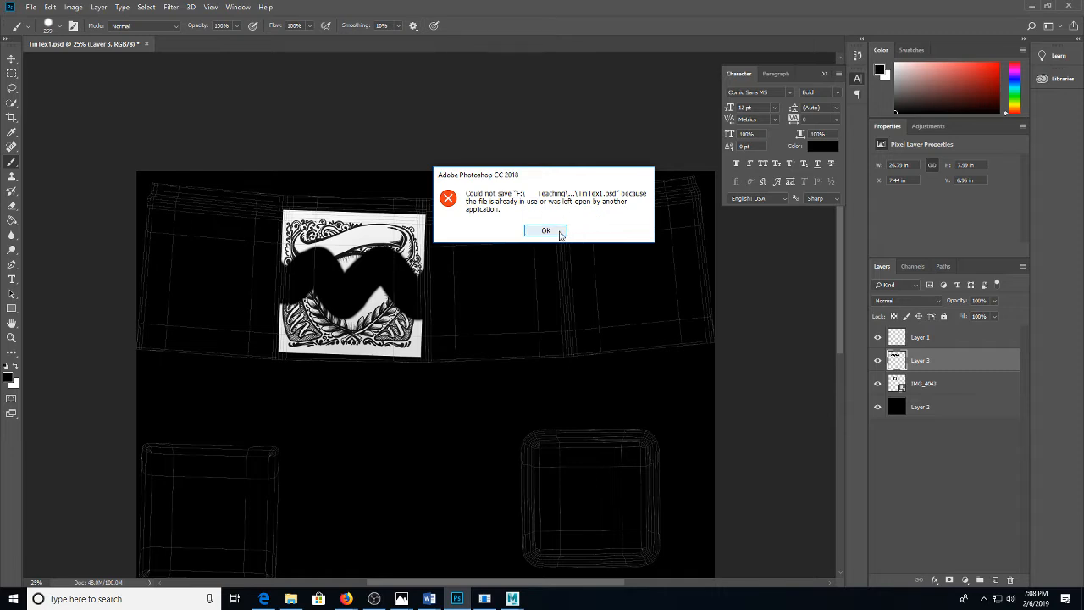
{"action": "left_click", "coordinate": [559, 233]}
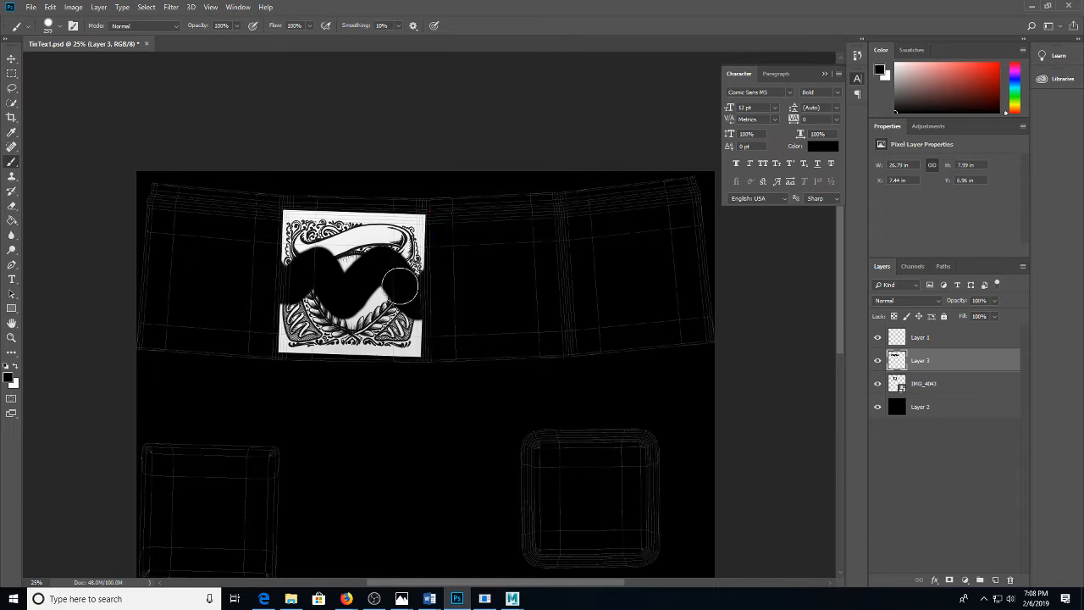
Switch to Maya and reload the TinTex1.psd image in the file texture
{"action": "left_click_drag", "start_coordinate": [401, 286], "coordinate": [360, 264]}
{"action": "mouse_move", "coordinate": [511, 598]}
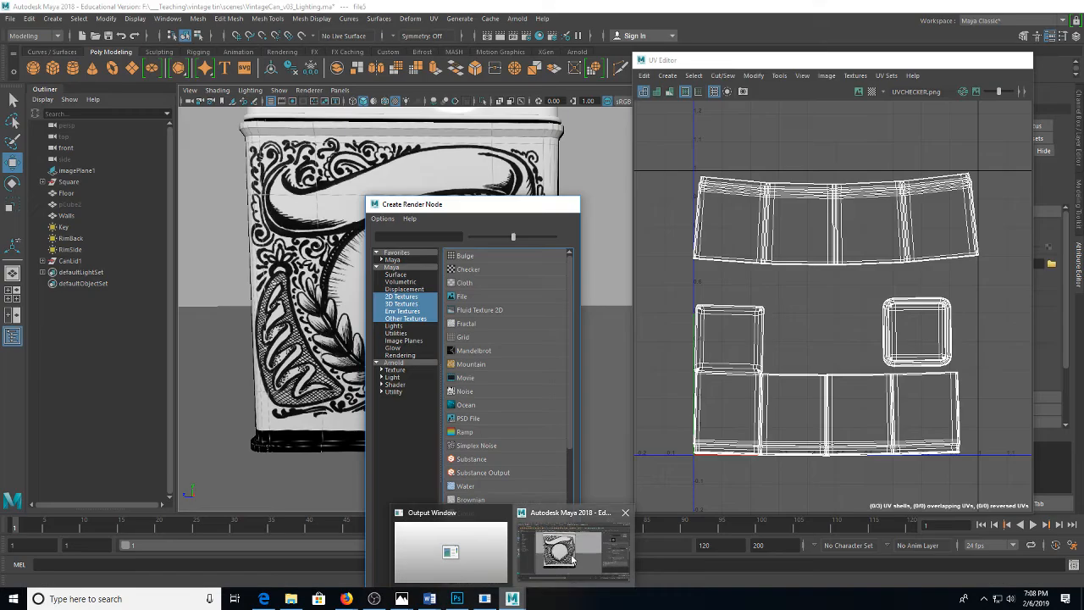
{"action": "left_click", "coordinate": [569, 560]}
{"action": "left_click", "coordinate": [931, 281]}
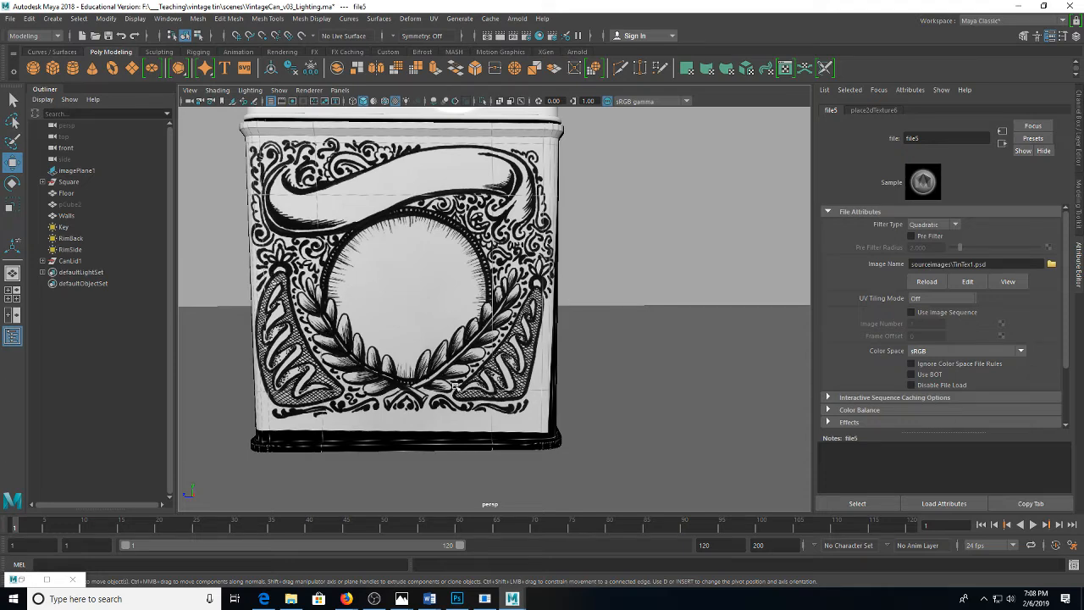
Switch to Photoshop and save a PNG copy of the texture named tinColor01 in the sourceimages folder
{"action": "left_click", "coordinate": [458, 599]}
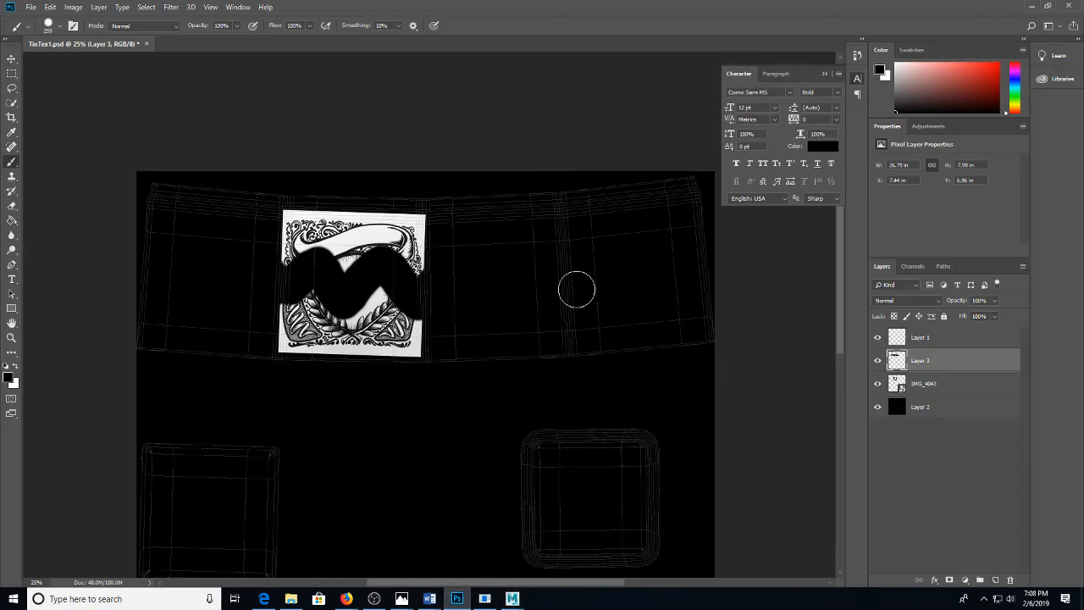
{"action": "key", "text": "ctrl+shift+s"}
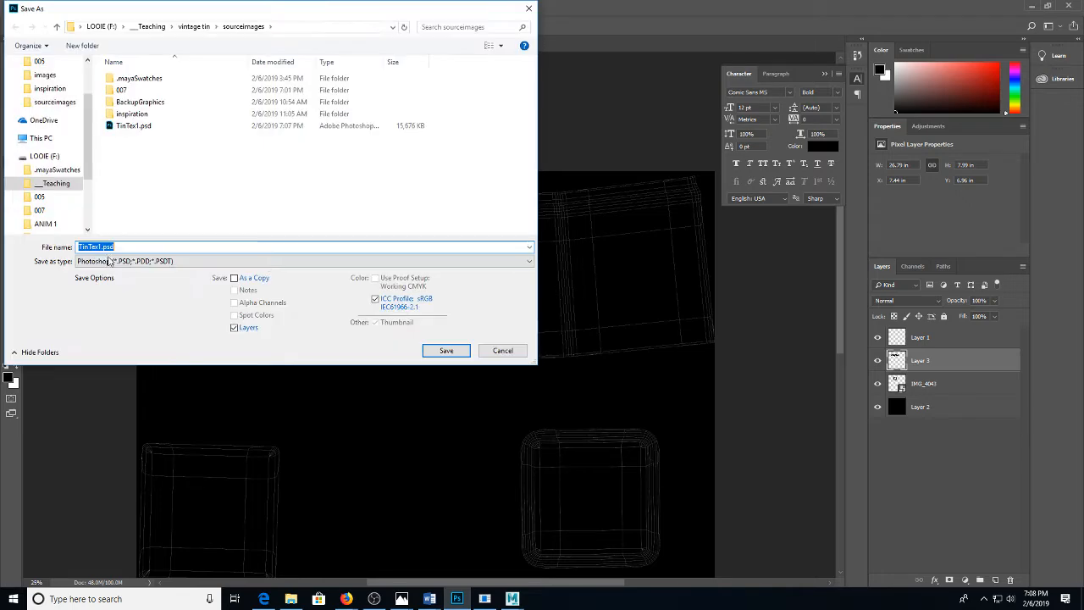
{"action": "type", "text": "tinC"}
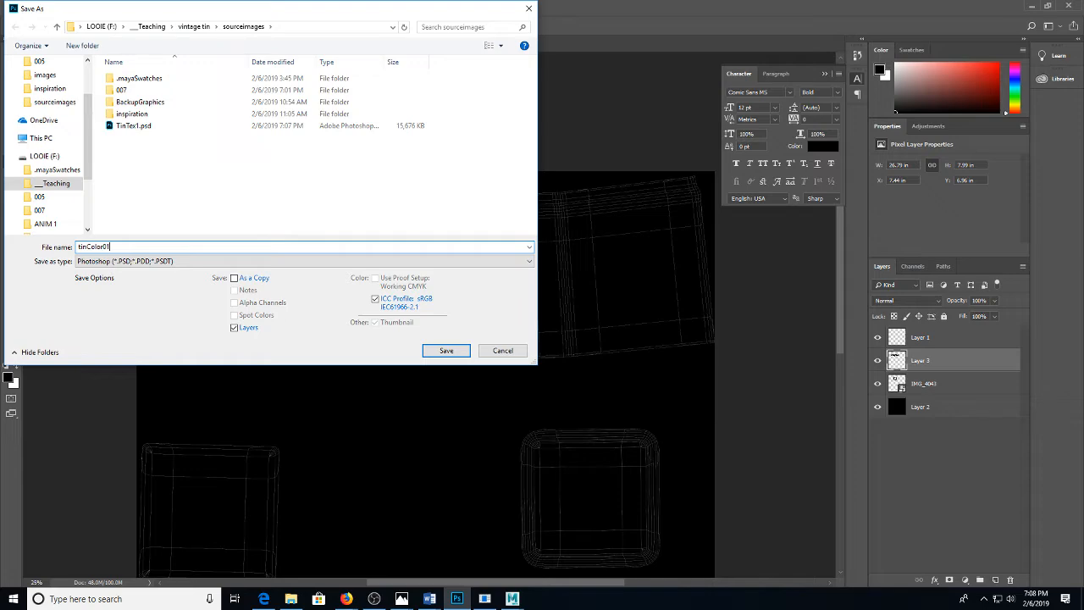
{"action": "type", "text": "olor01"}
{"action": "left_click", "coordinate": [169, 260]}
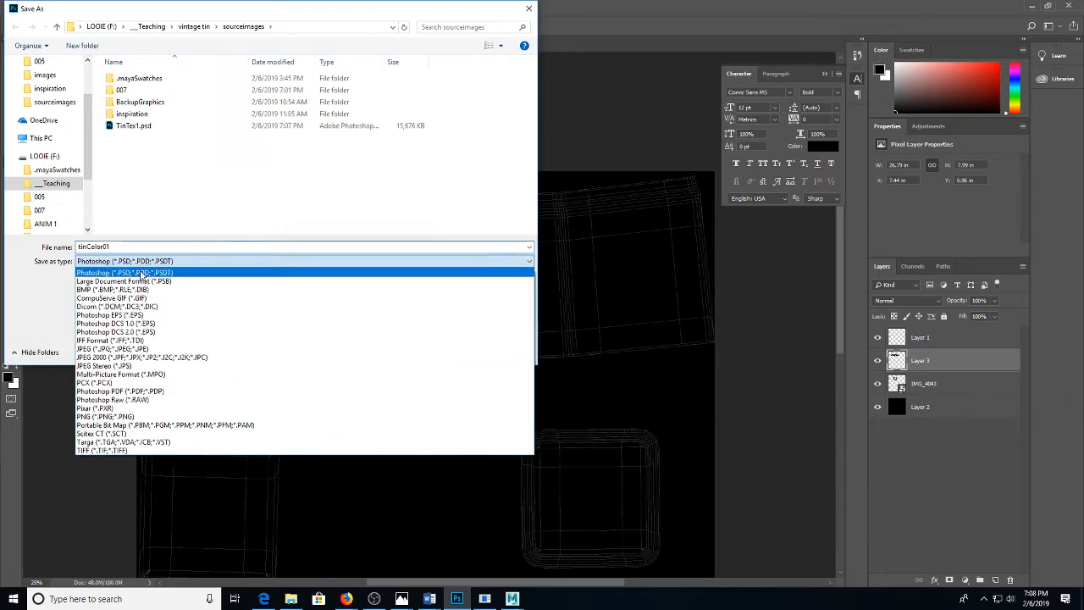
{"action": "left_click", "coordinate": [186, 420]}
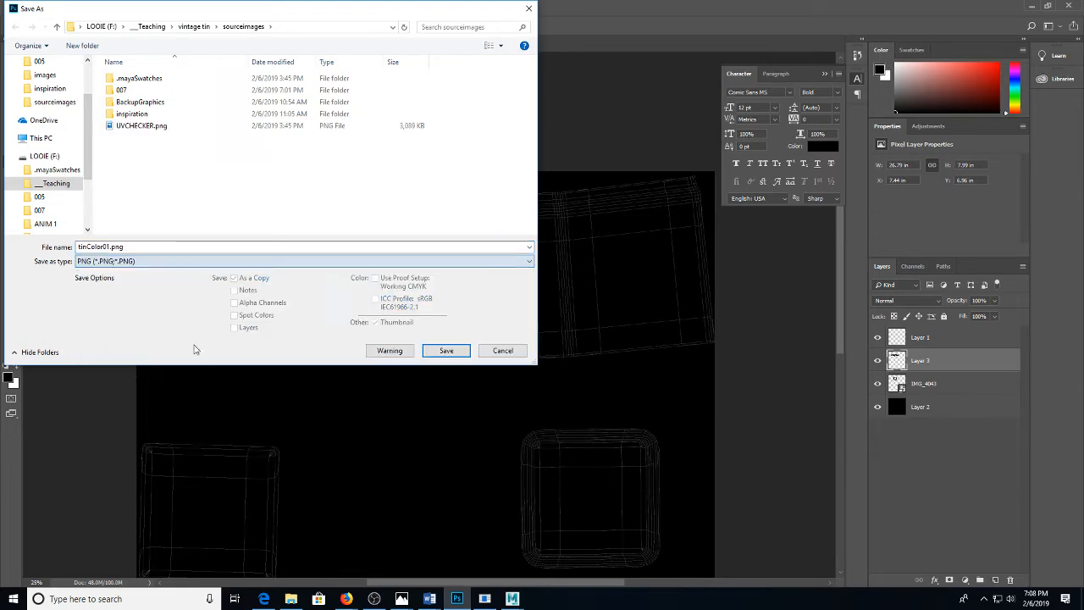
{"action": "left_click", "coordinate": [439, 350]}
{"action": "left_click", "coordinate": [614, 177]}
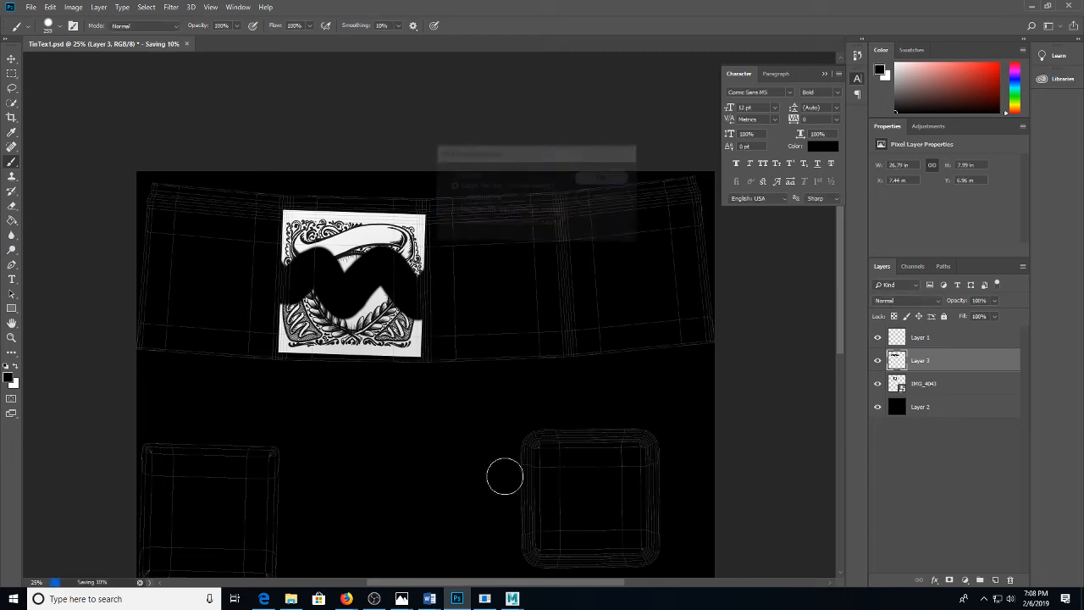
Switch to Maya and load tinColor01.png as the file texture's image, checking the tin's front
{"action": "mouse_move", "coordinate": [511, 599]}
{"action": "left_click", "coordinate": [579, 545]}
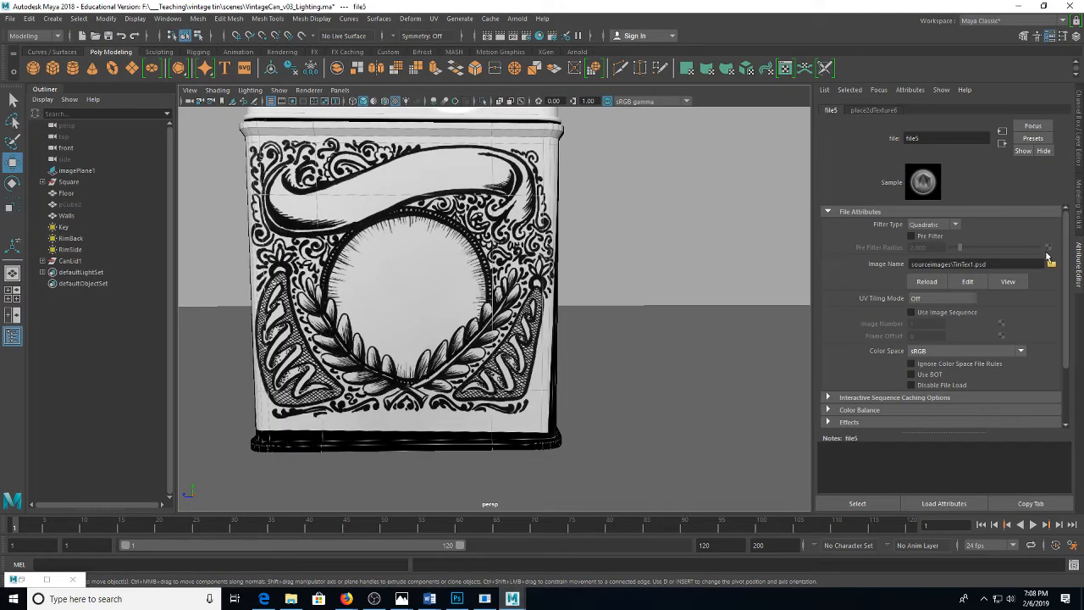
{"action": "left_click", "coordinate": [1052, 265]}
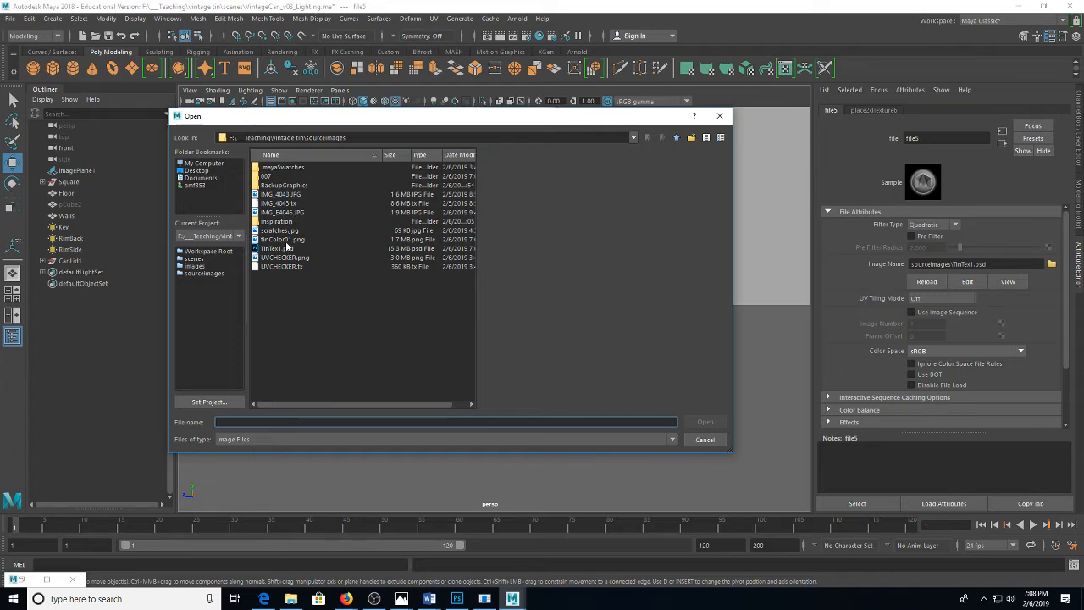
{"action": "double_click", "coordinate": [287, 240]}
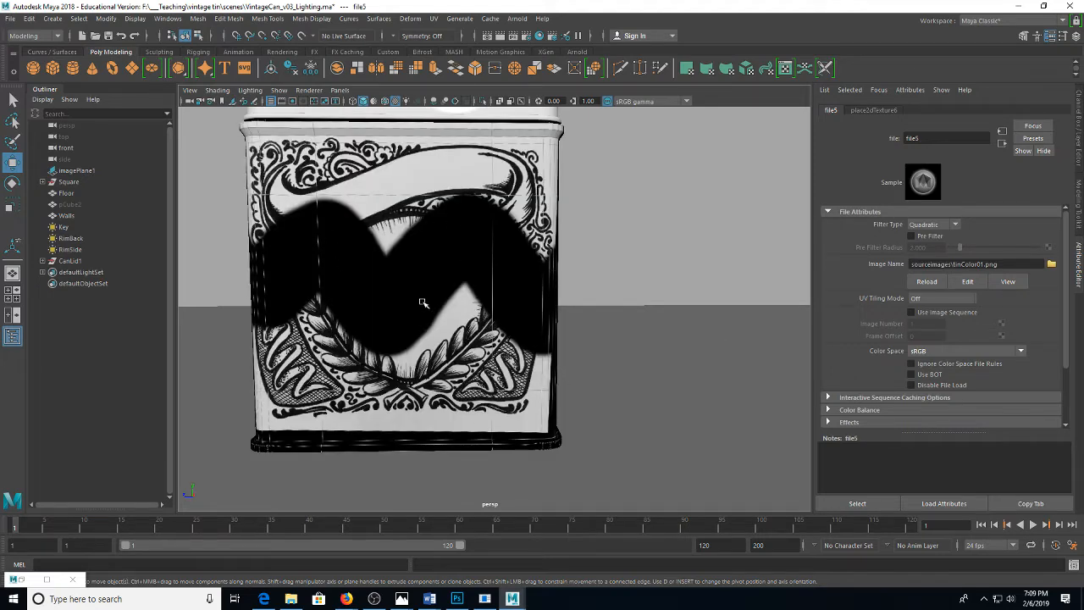
{"action": "left_click_drag", "start_coordinate": [422, 300], "coordinate": [473, 306]}
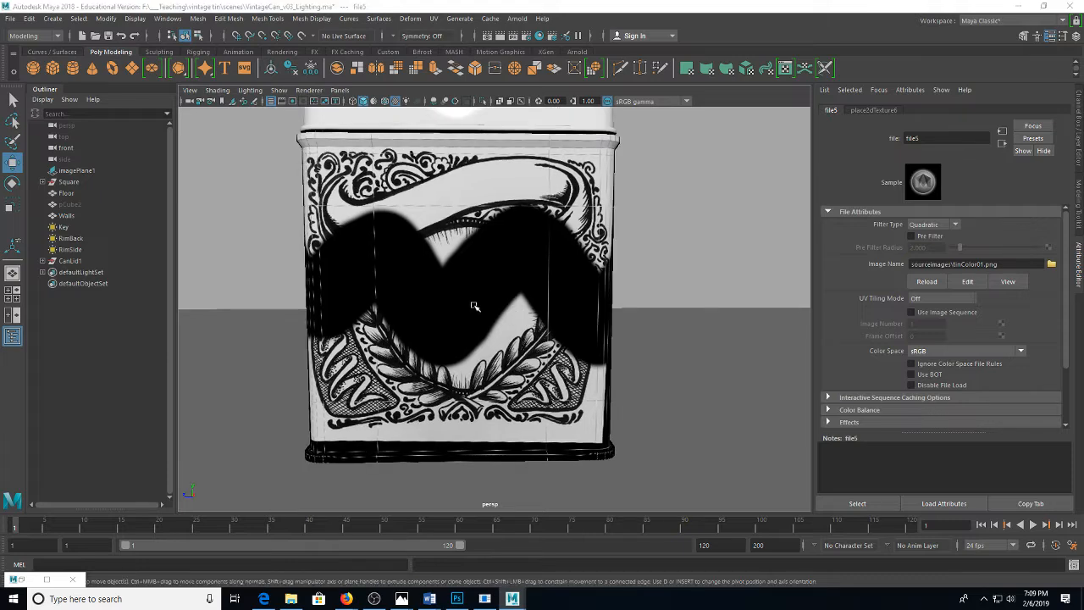
{"action": "key", "text": "super"}
{"action": "key", "text": "Escape"}
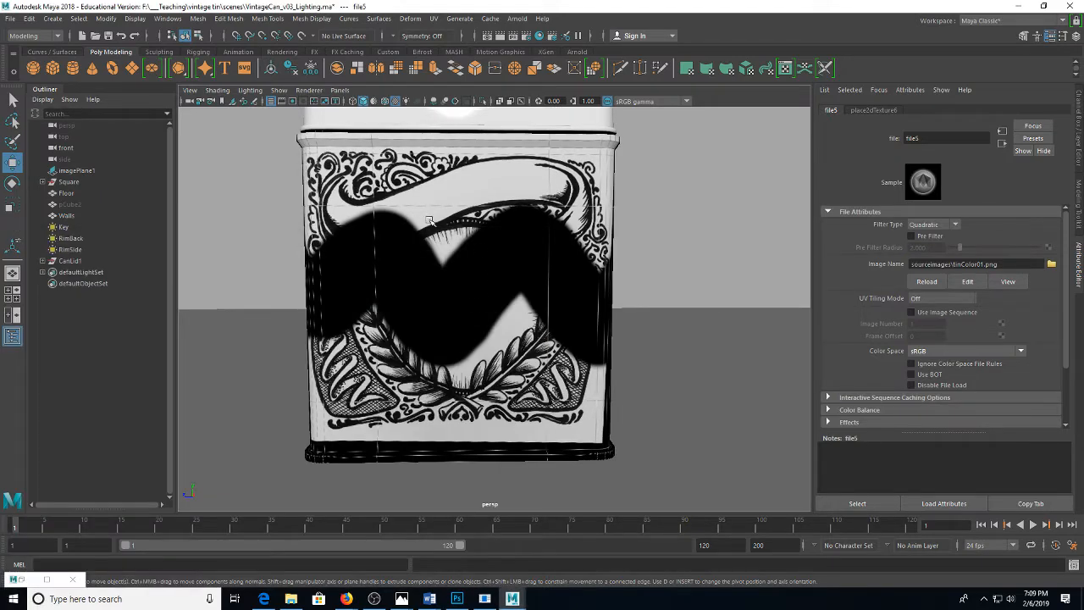
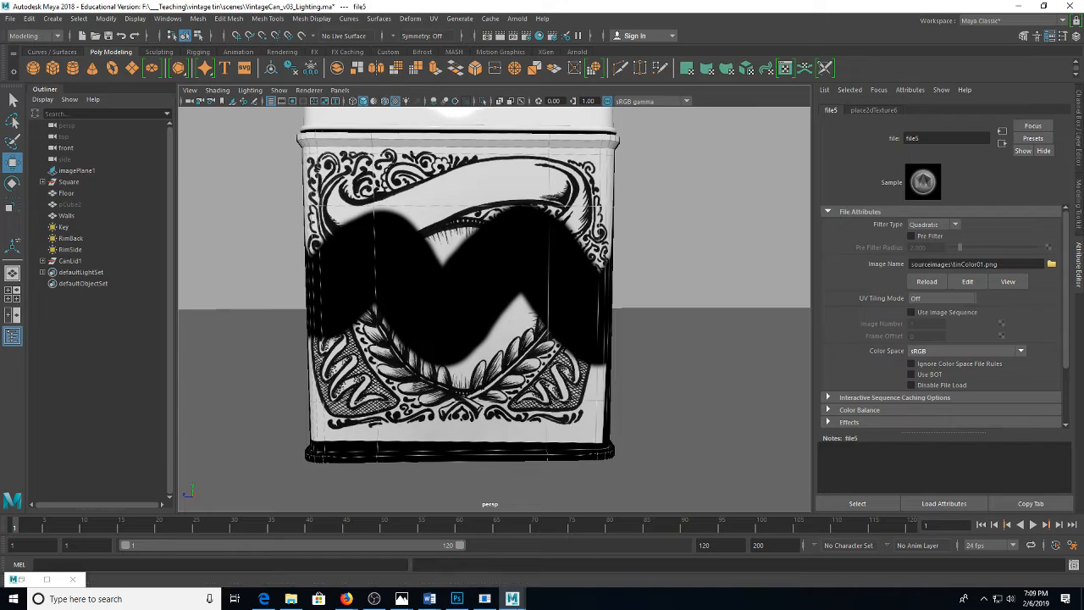
Switch to Photoshop and delete the layer holding the black zigzag stroke
{"action": "left_click", "coordinate": [456, 598]}
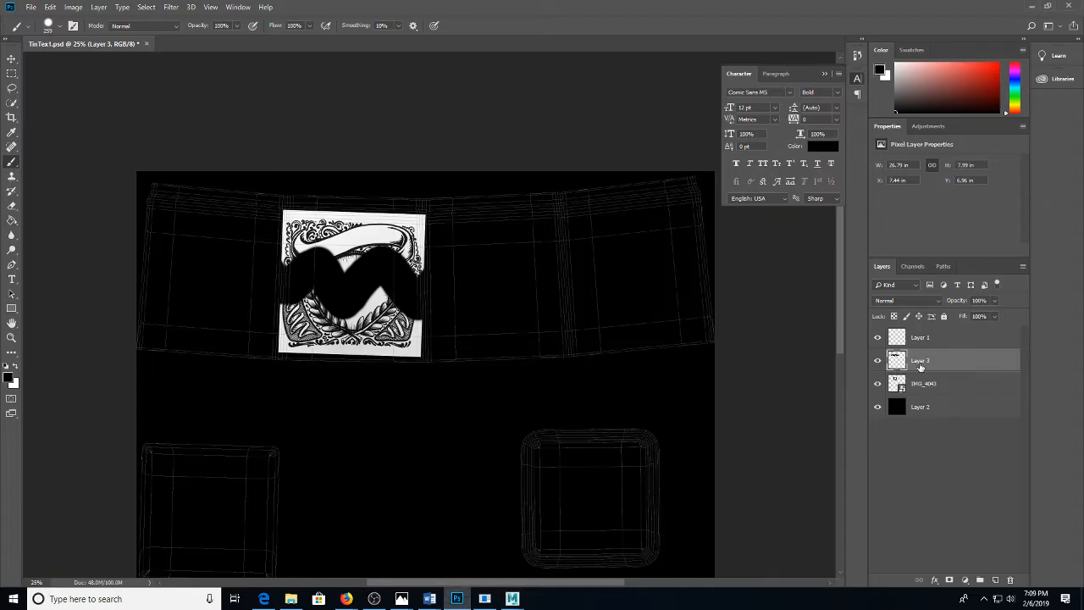
{"action": "key", "text": "Delete"}
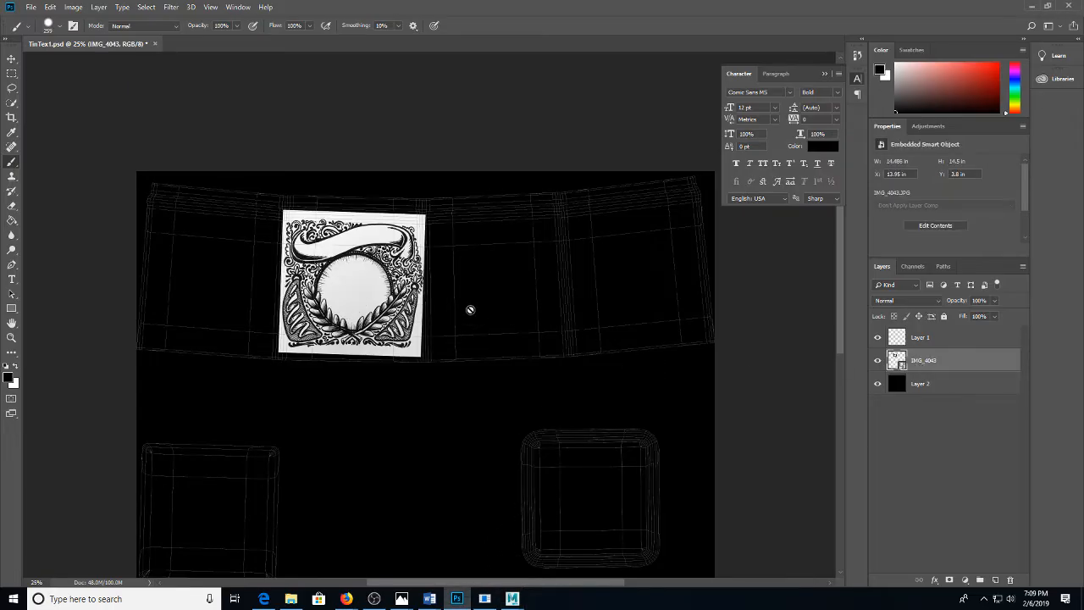
{"action": "scroll", "coordinate": [461, 304], "scroll_direction": "up", "scroll_amount": 1}
{"action": "scroll", "coordinate": [439, 300], "scroll_direction": "down", "scroll_amount": 1}
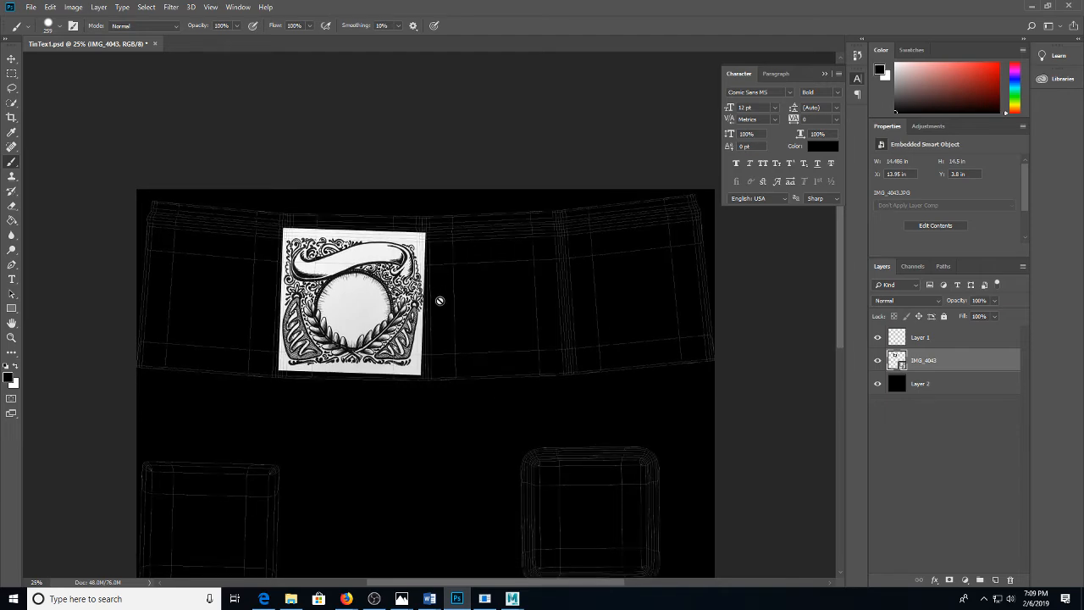
{"action": "scroll", "coordinate": [440, 301], "scroll_direction": "up", "scroll_amount": 2}
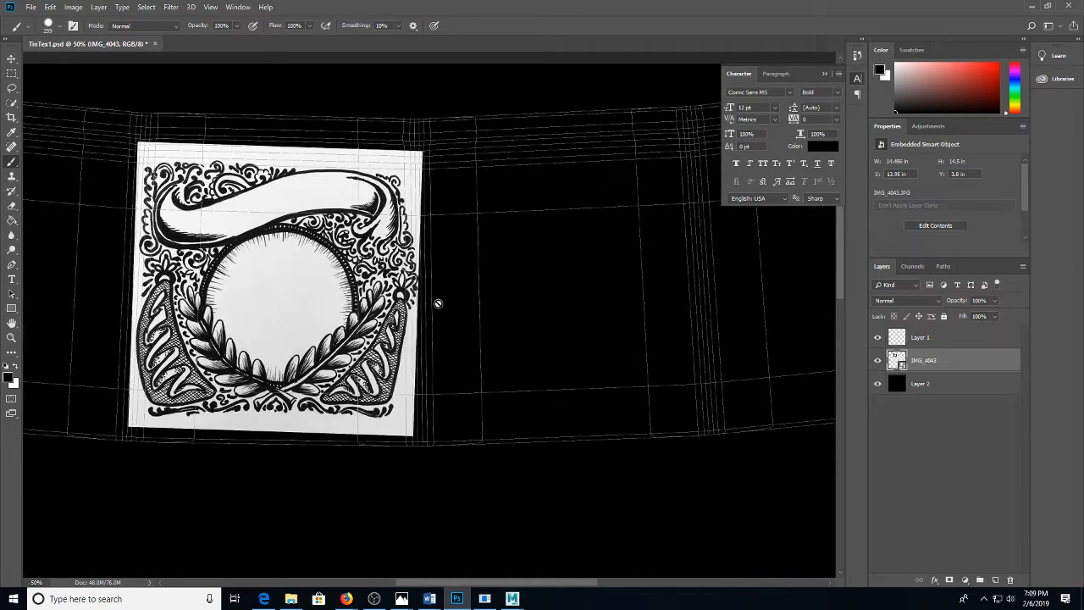
Check the artwork's placement on the tin in Maya, and in Photoshop scale the artwork to about 14.3 in wide and nudge it right
{"action": "mouse_move", "coordinate": [511, 598]}
{"action": "left_click", "coordinate": [562, 558]}
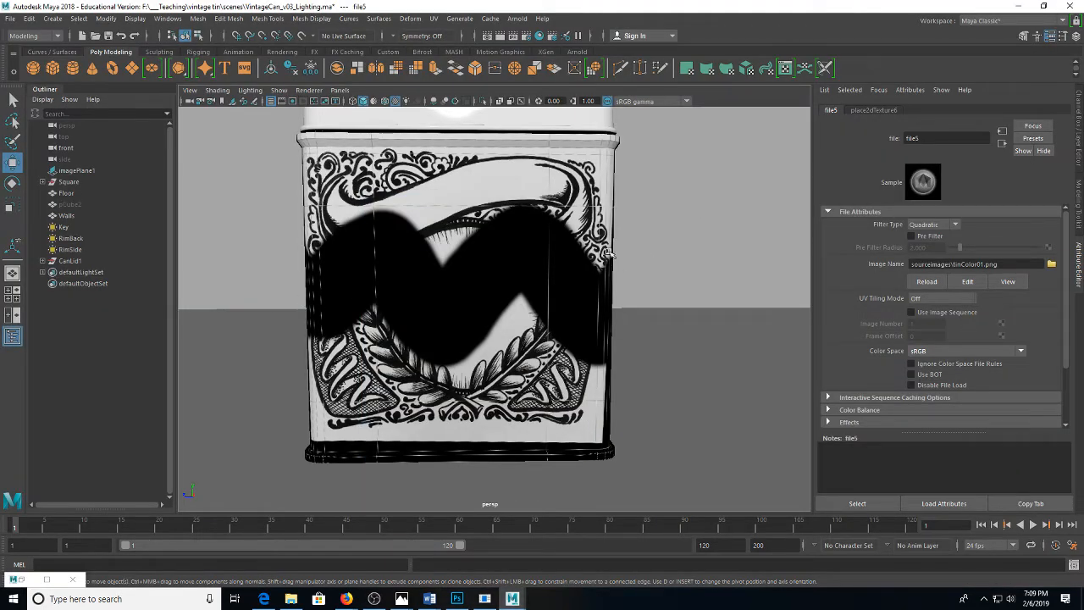
{"action": "left_click", "coordinate": [458, 599]}
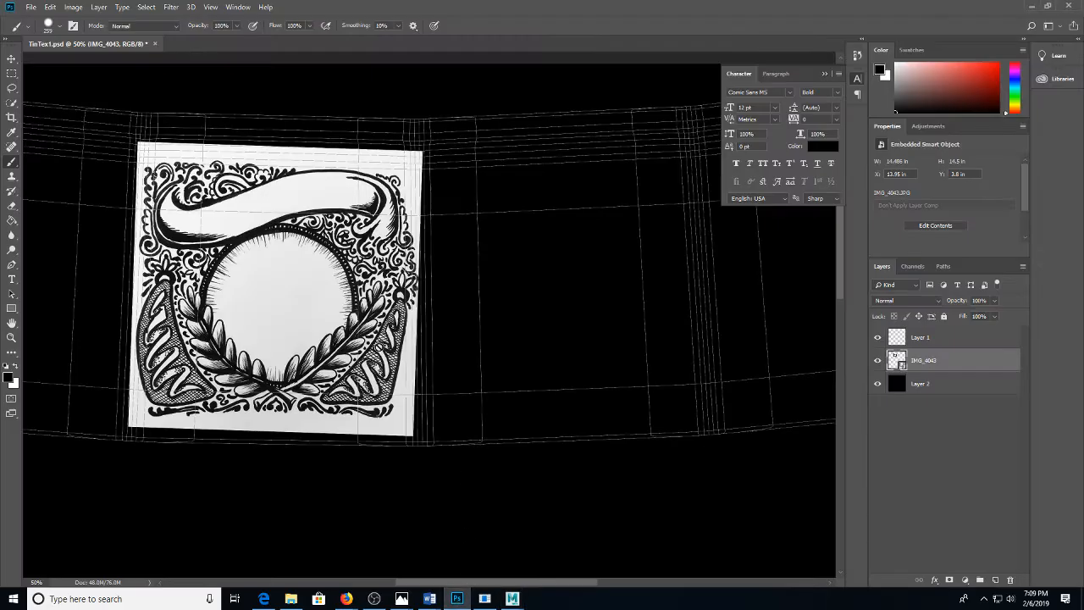
{"action": "key", "text": "v"}
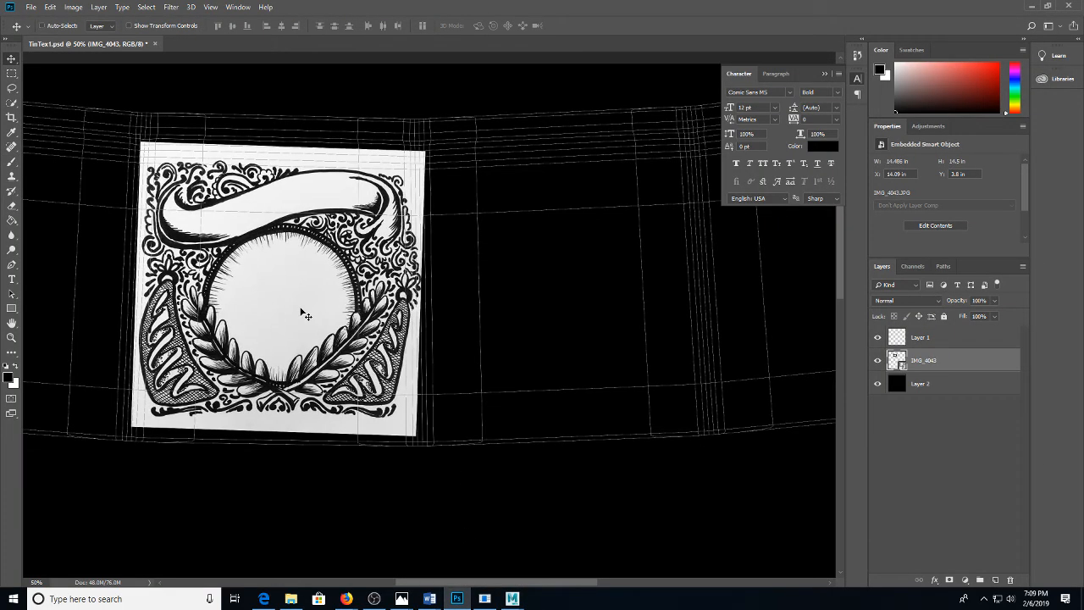
{"action": "key", "text": "ctrl+t"}
{"action": "left_click_drag", "start_coordinate": [434, 148], "coordinate": [439, 146]}
{"action": "key", "text": "Return"}
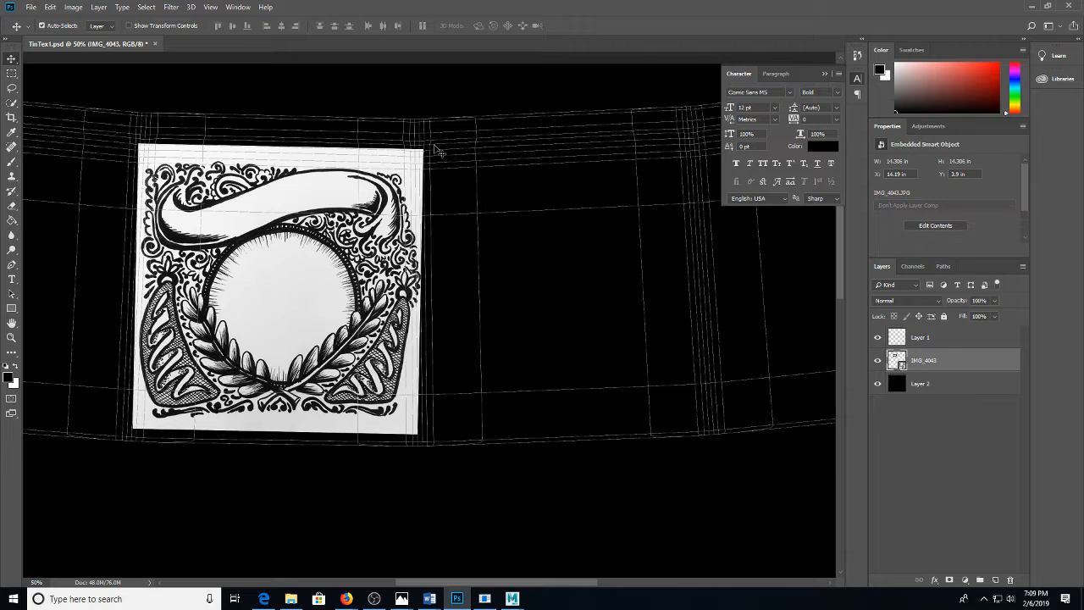
{"action": "key", "text": "Right"}
{"action": "key", "text": "Right"}
{"action": "key", "text": "Right"}
{"action": "key", "text": "Right"}
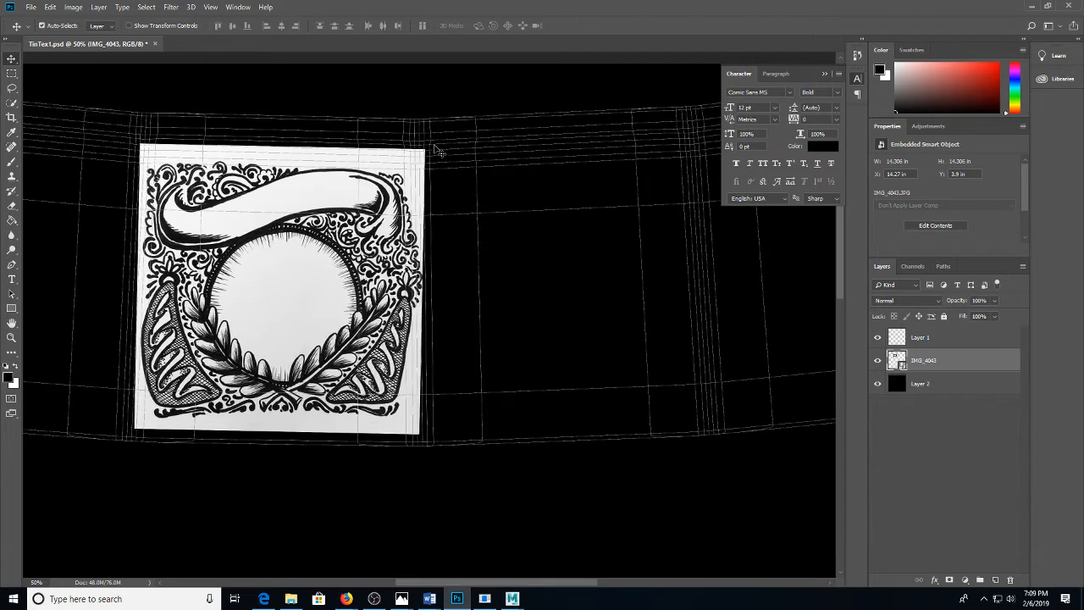
{"action": "key", "text": "Right"}
Save the adjusted texture as a PNG named tinColor02 in the sourceimages folder, using the large file size option
{"action": "key", "text": "ctrl+s"}
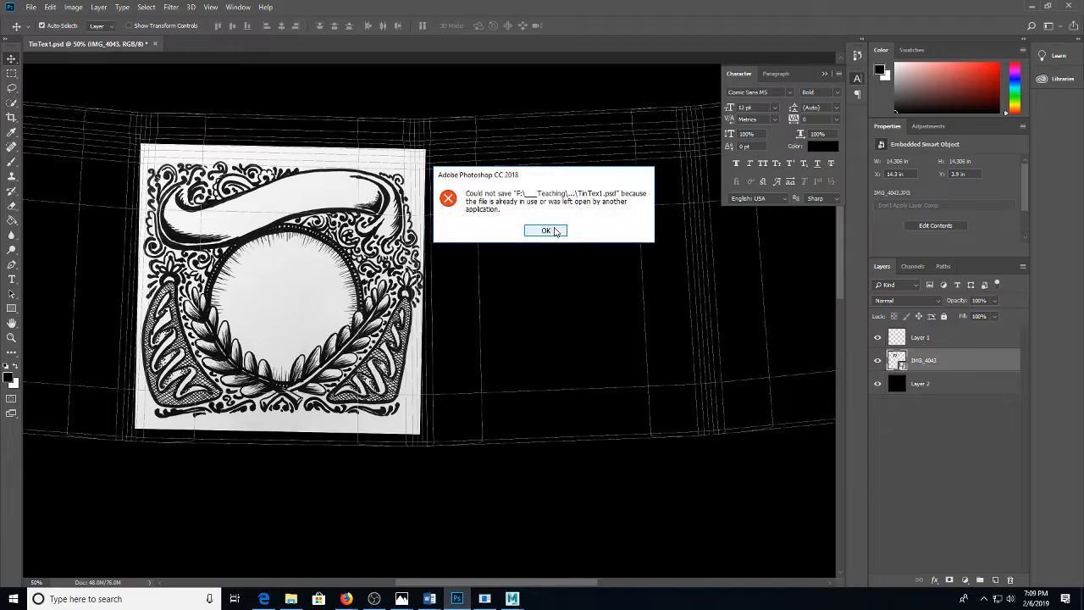
{"action": "left_click", "coordinate": [546, 231]}
{"action": "key", "text": "ctrl+shift+s"}
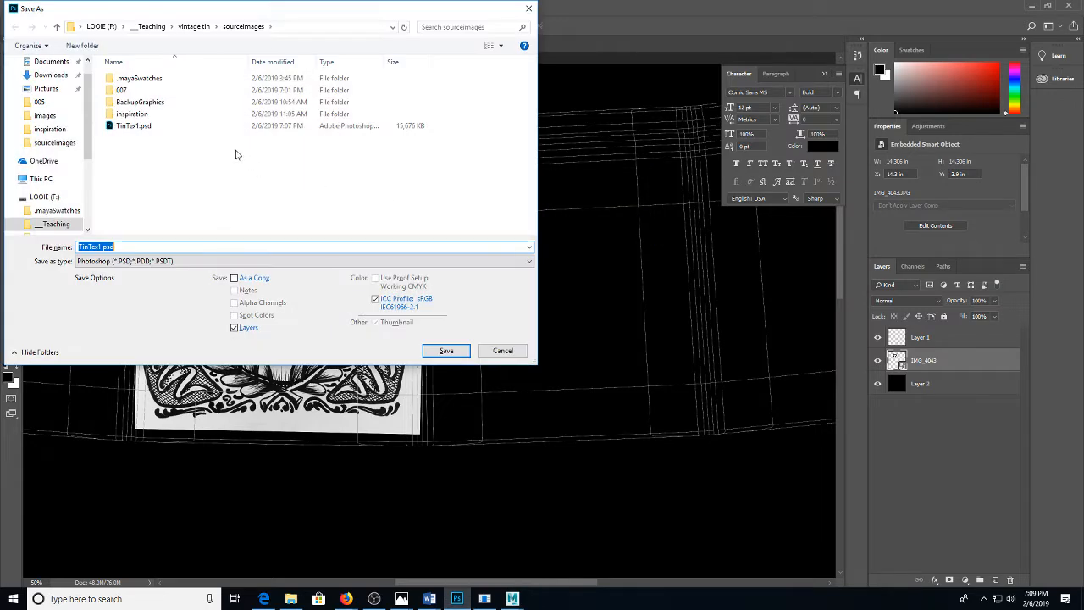
{"action": "left_click", "coordinate": [152, 260]}
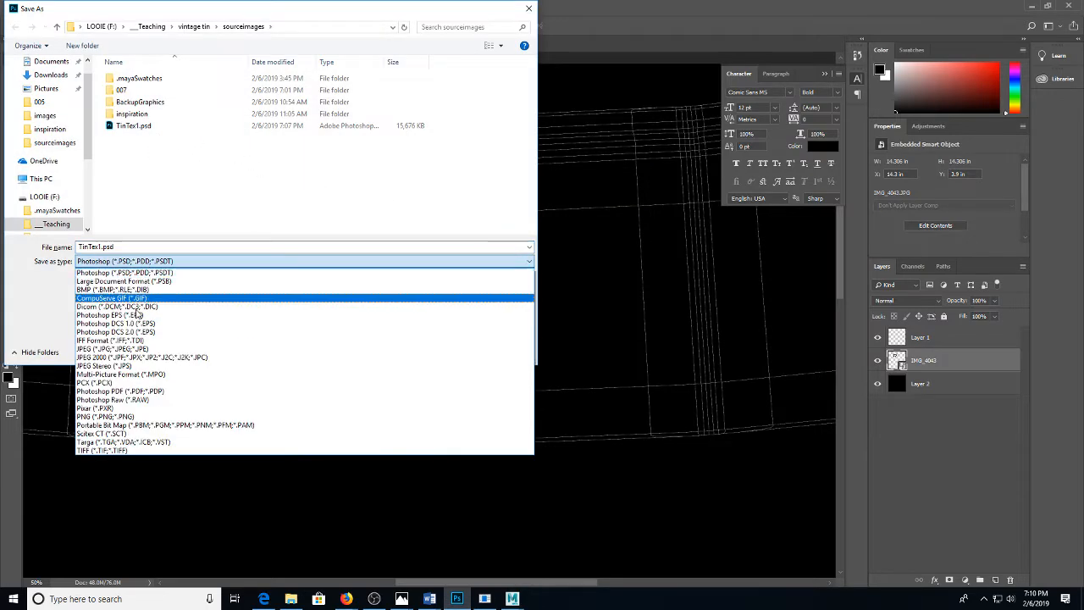
{"action": "left_click", "coordinate": [125, 415]}
{"action": "left_click", "coordinate": [145, 127]}
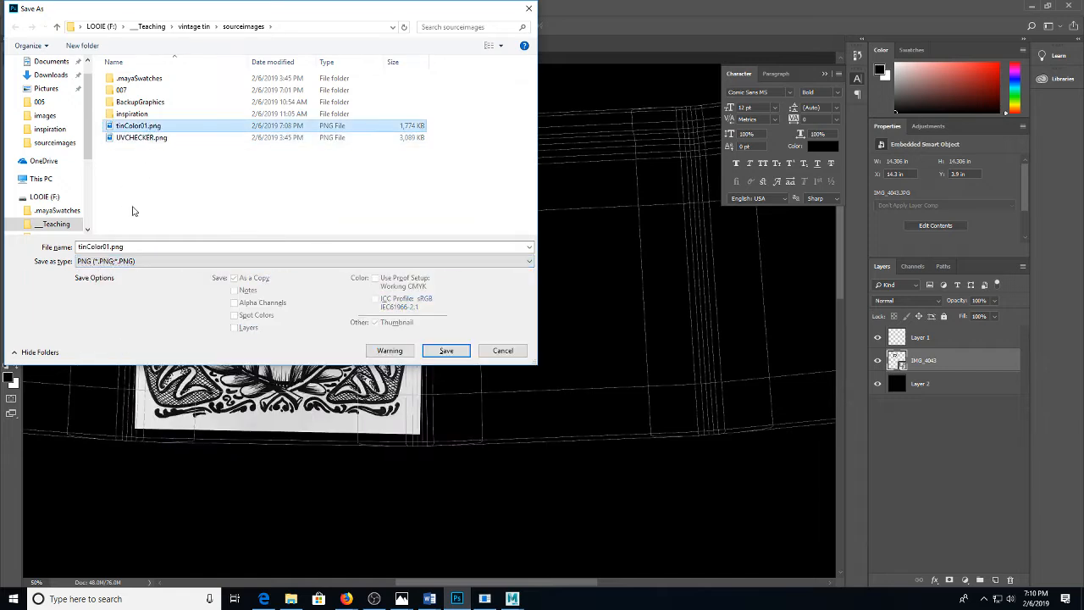
{"action": "left_click", "coordinate": [159, 246]}
{"action": "left_click_drag", "start_coordinate": [124, 246], "coordinate": [111, 247]}
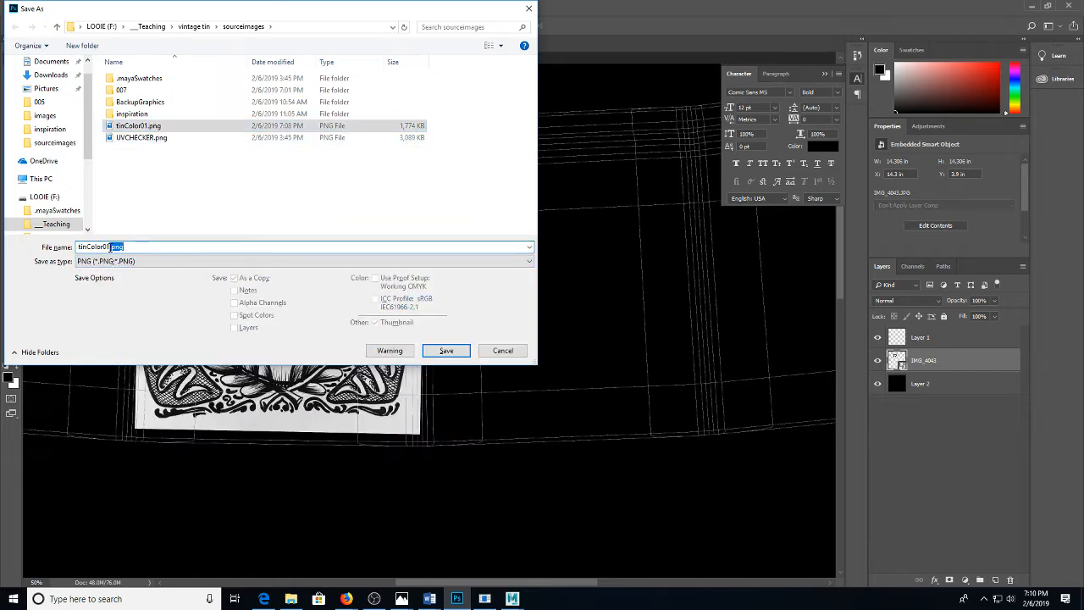
{"action": "type", "text": "2"}
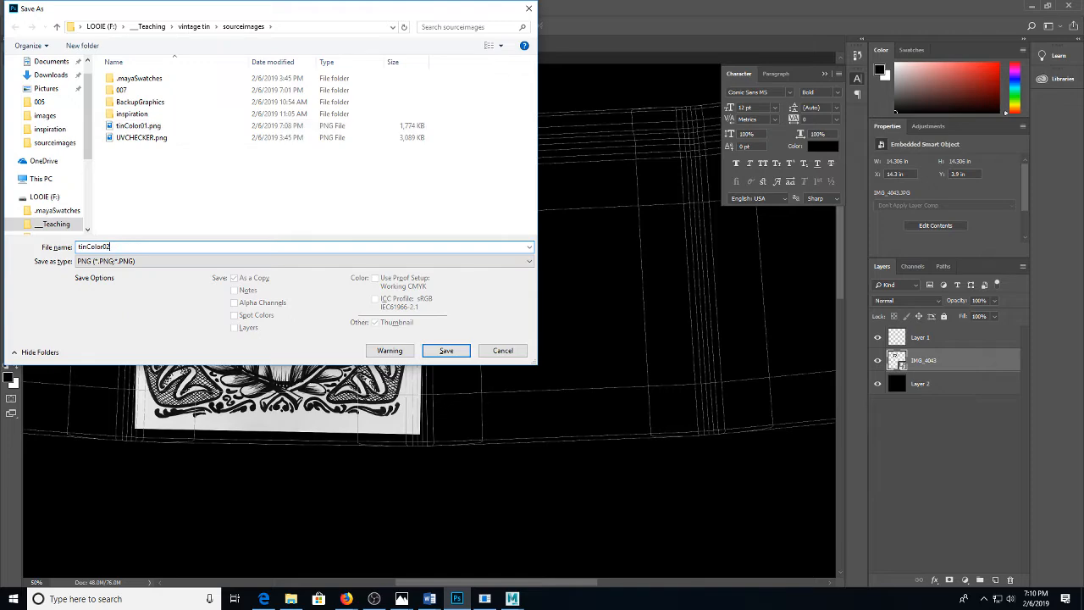
{"action": "left_click", "coordinate": [432, 350]}
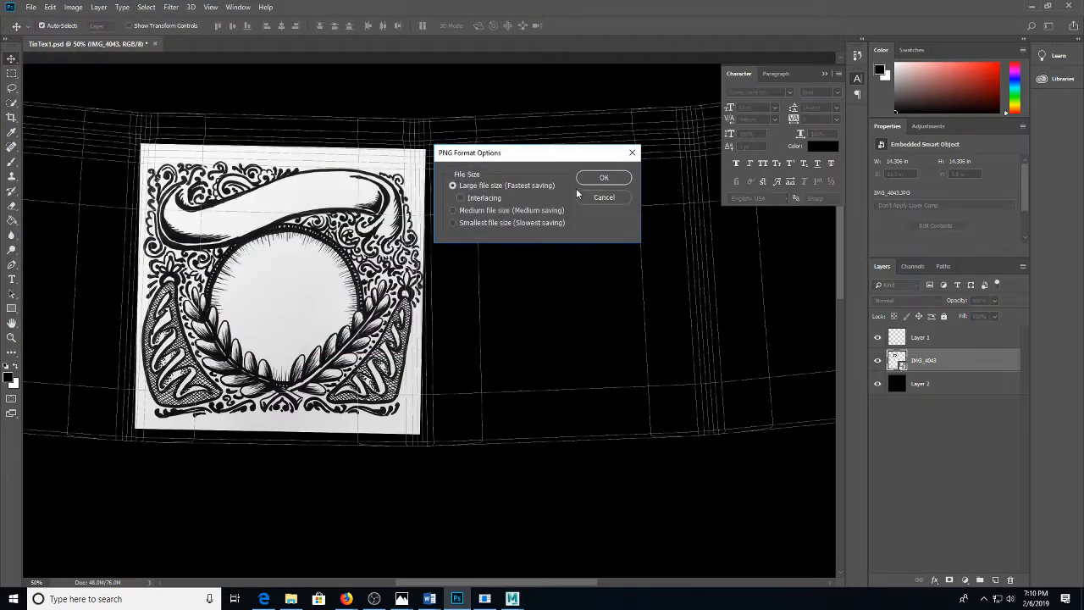
{"action": "left_click", "coordinate": [584, 180]}
Switch to Maya and set the file texture's image name to sourceimages\tinColor02.png
{"action": "mouse_move", "coordinate": [512, 598]}
{"action": "left_click", "coordinate": [574, 546]}
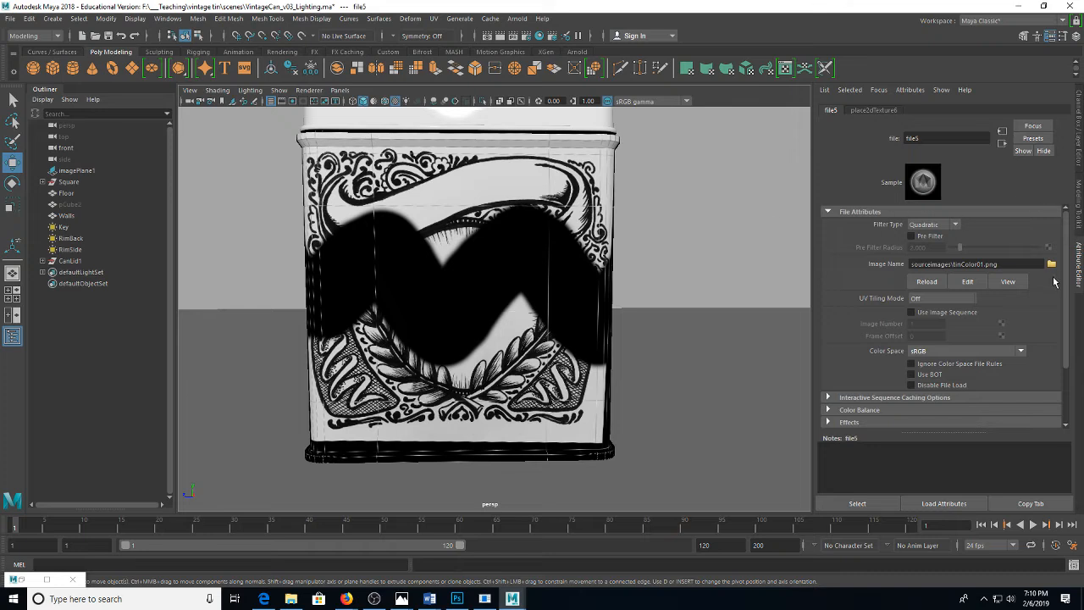
{"action": "left_click", "coordinate": [927, 284]}
{"action": "type", "text": "2"}
{"action": "key", "text": "Return"}
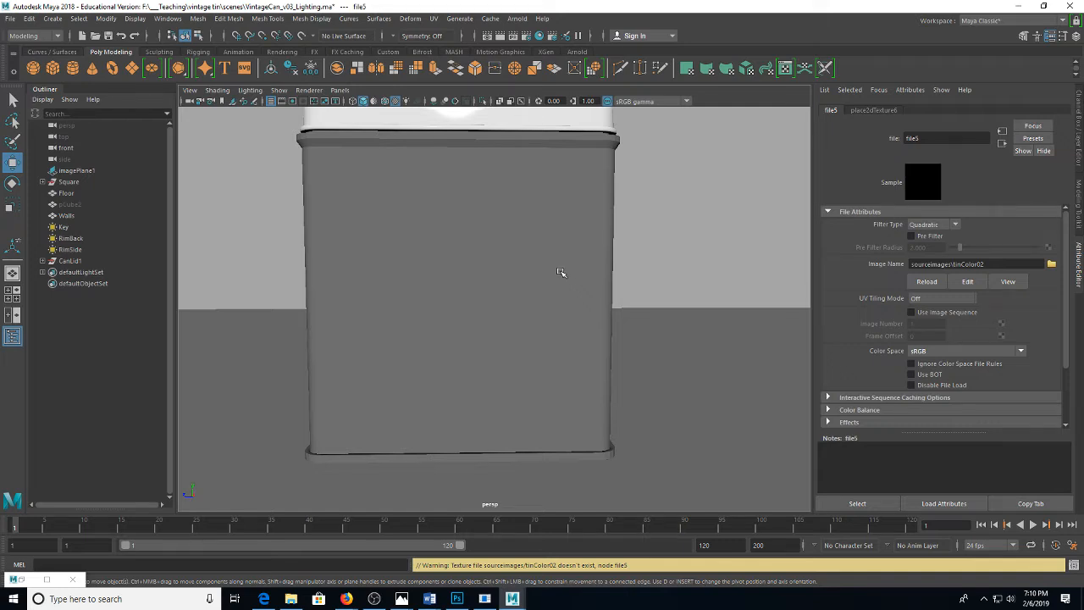
{"action": "left_click", "coordinate": [993, 266]}
{"action": "type", "text": ".png"}
{"action": "key", "text": "Return"}
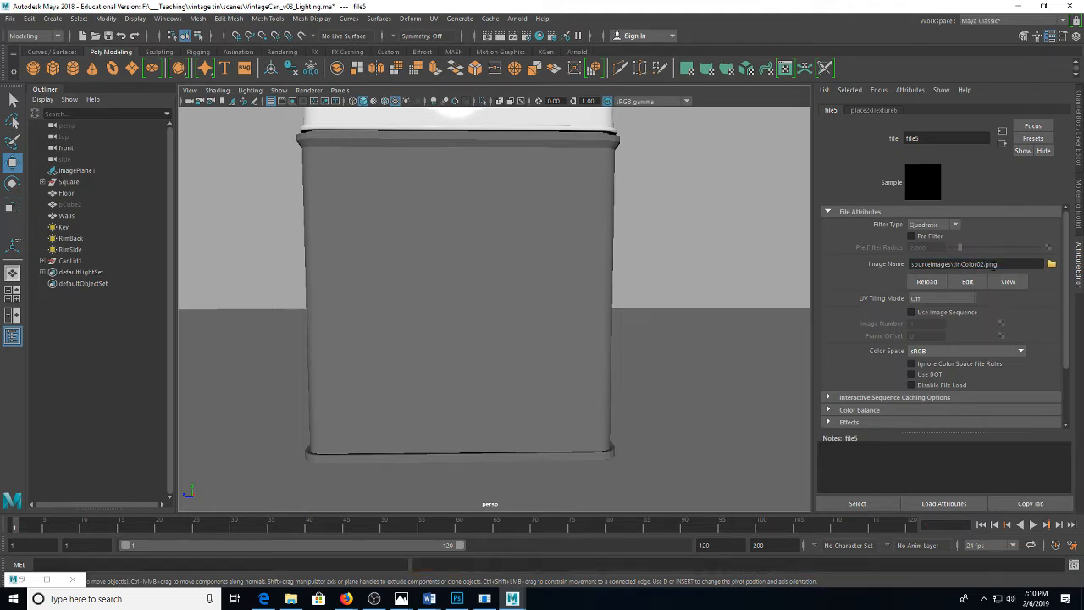
Switch to Photoshop and nudge the artwork layer left to an X position of about 14.16 in
{"action": "mouse_move", "coordinate": [484, 598]}
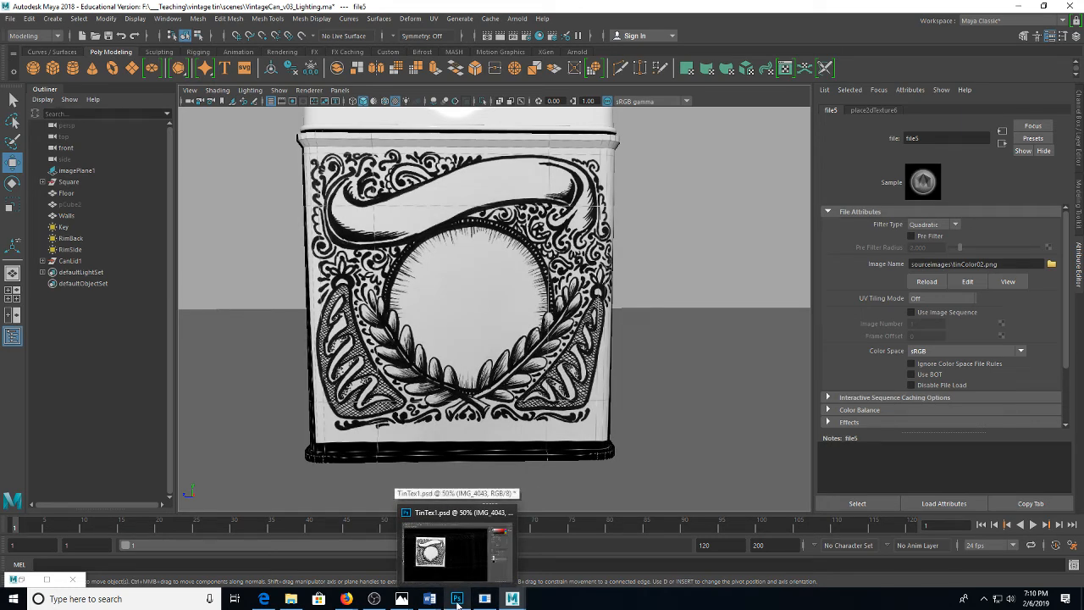
{"action": "left_click", "coordinate": [457, 599]}
{"action": "key", "text": "Left"}
{"action": "key", "text": "Left"}
{"action": "key", "text": "Left"}
{"action": "key", "text": "Left"}
{"action": "key", "text": "Left"}
{"action": "key", "text": "Left"}
{"action": "key", "text": "Left"}
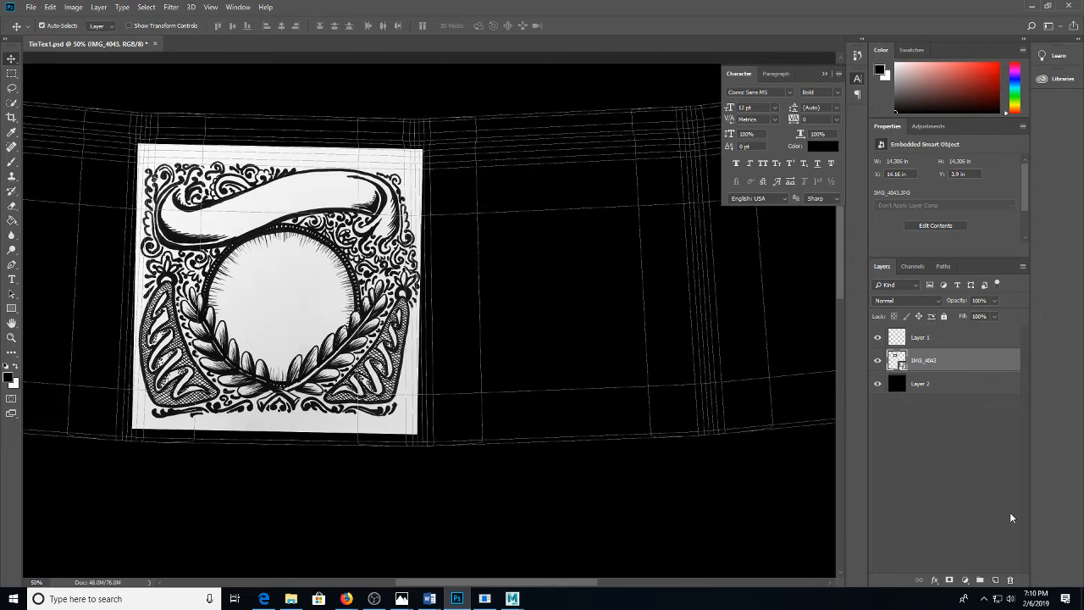
Add a new layer between the artwork and the black background layer and fill it with green #0d6d1d
{"action": "left_click", "coordinate": [995, 580]}
{"action": "left_click_drag", "start_coordinate": [919, 384], "coordinate": [917, 382]}
{"action": "key", "text": "g"}
{"action": "left_click", "coordinate": [8, 377]}
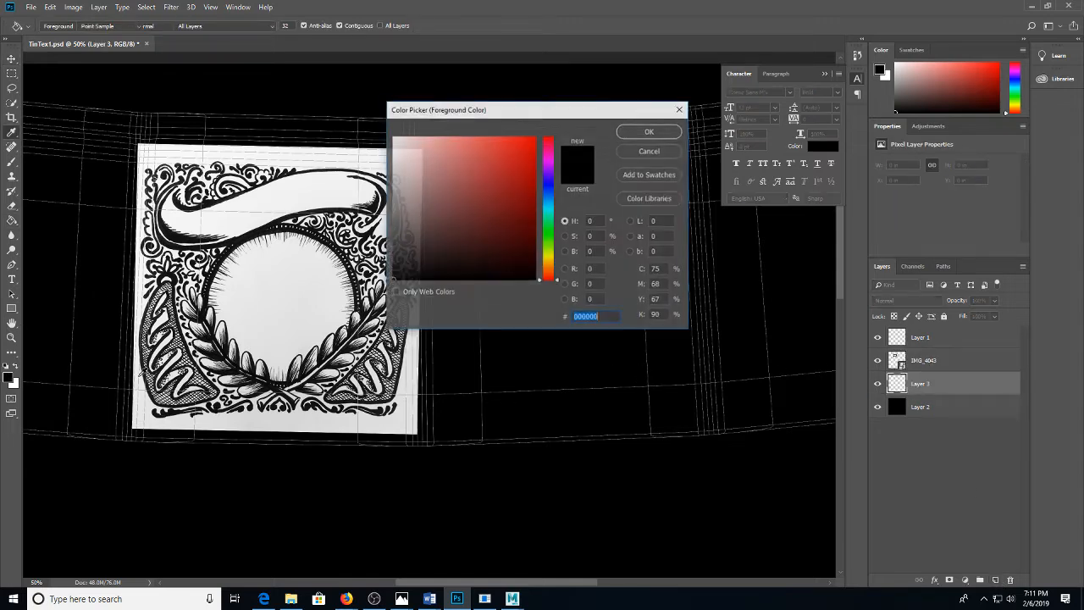
{"action": "left_click", "coordinate": [548, 228]}
{"action": "mouse_move", "coordinate": [524, 194]}
{"action": "left_mouse_down"}
{"action": "mouse_move", "coordinate": [537, 228]}
{"action": "mouse_move", "coordinate": [519, 219]}
{"action": "left_mouse_up"}
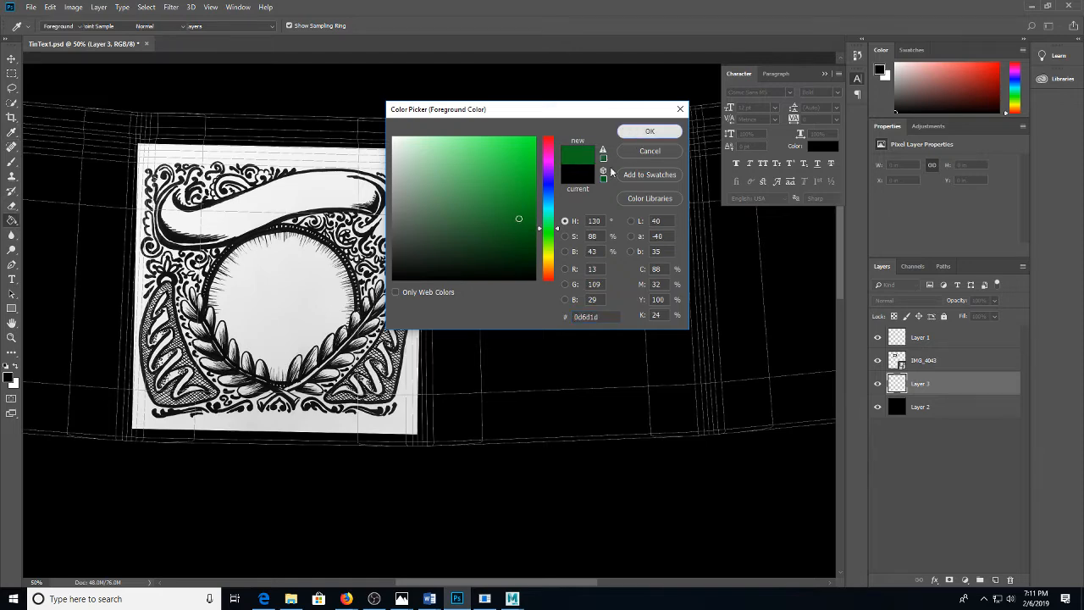
{"action": "left_click", "coordinate": [648, 132]}
{"action": "left_click", "coordinate": [566, 277]}
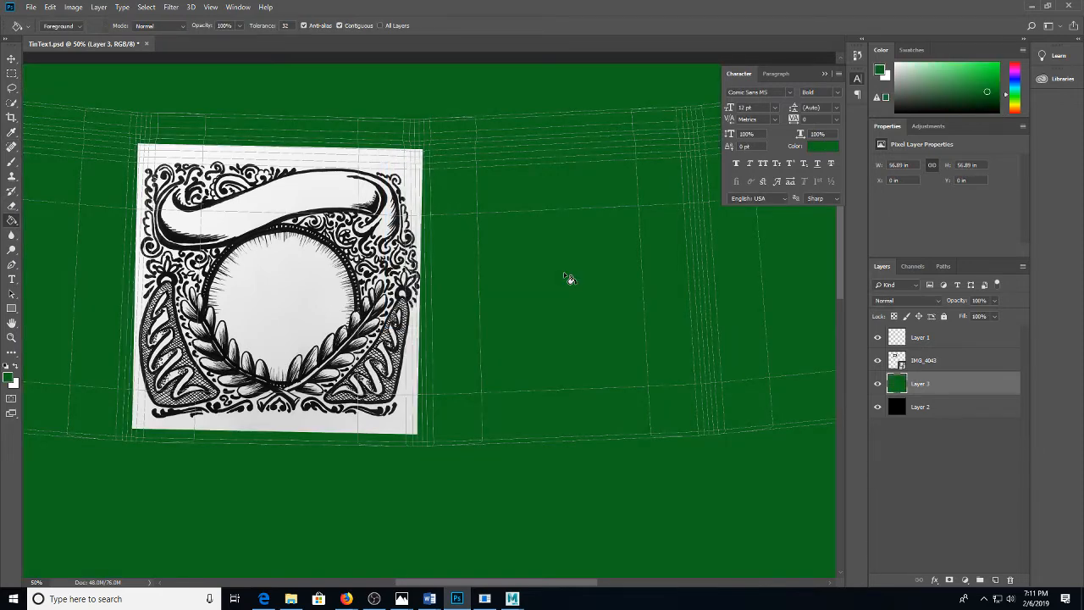
Refill the green layer with a darker olive green, #395a1c
{"action": "left_click", "coordinate": [9, 378]}
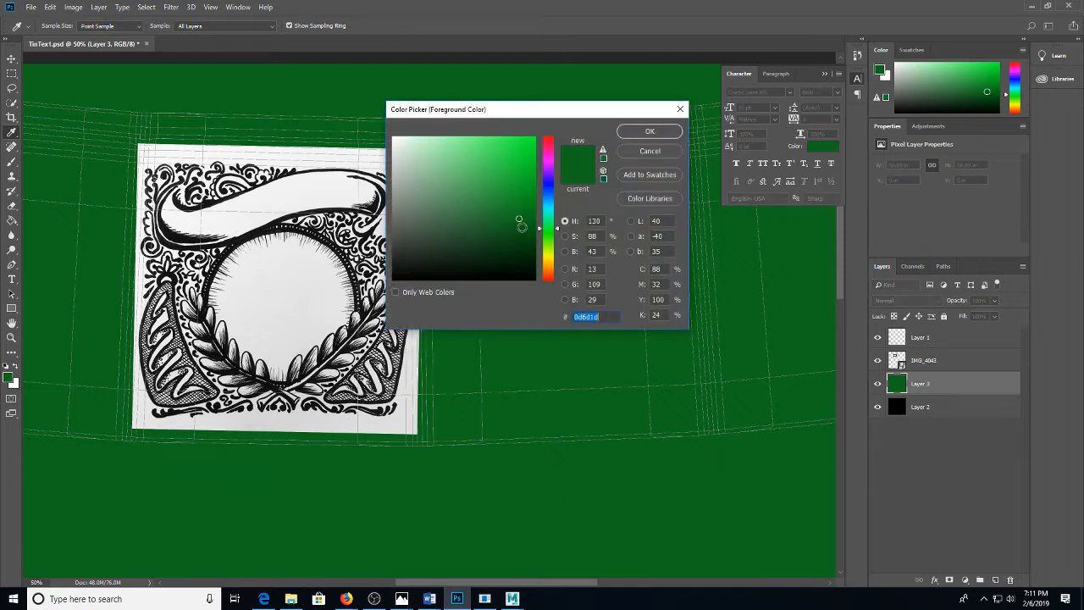
{"action": "left_click_drag", "start_coordinate": [520, 226], "coordinate": [522, 242]}
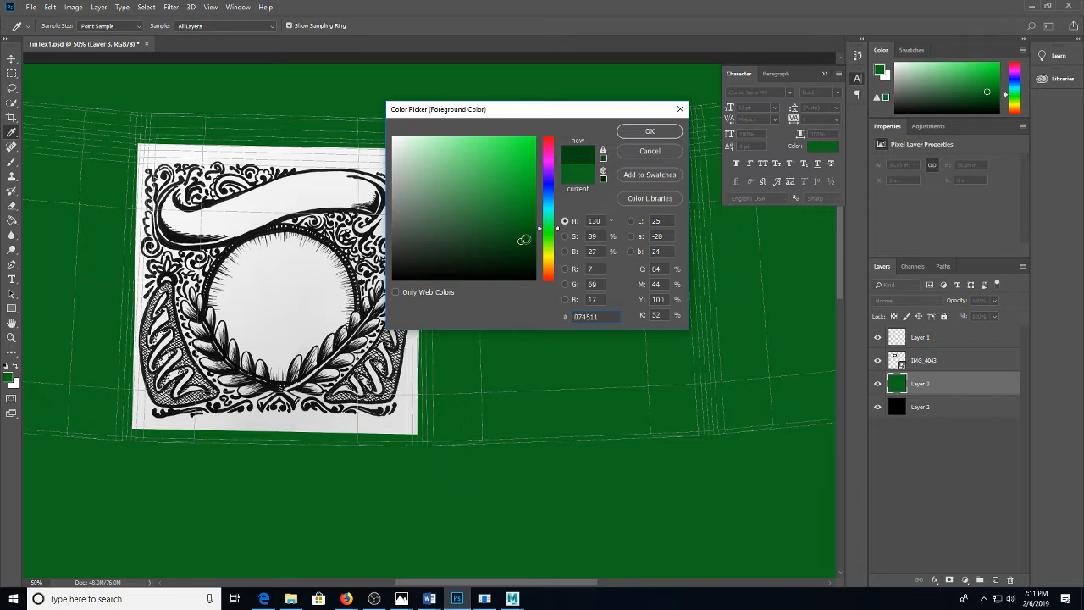
{"action": "left_click_drag", "start_coordinate": [541, 230], "coordinate": [540, 246]}
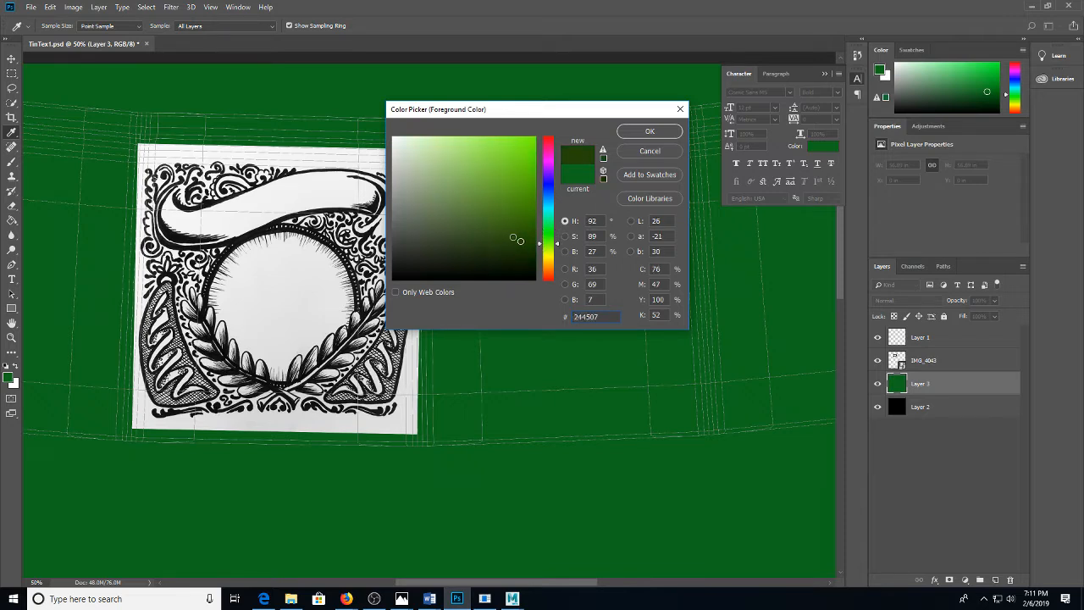
{"action": "left_click", "coordinate": [650, 132]}
{"action": "key", "text": "g"}
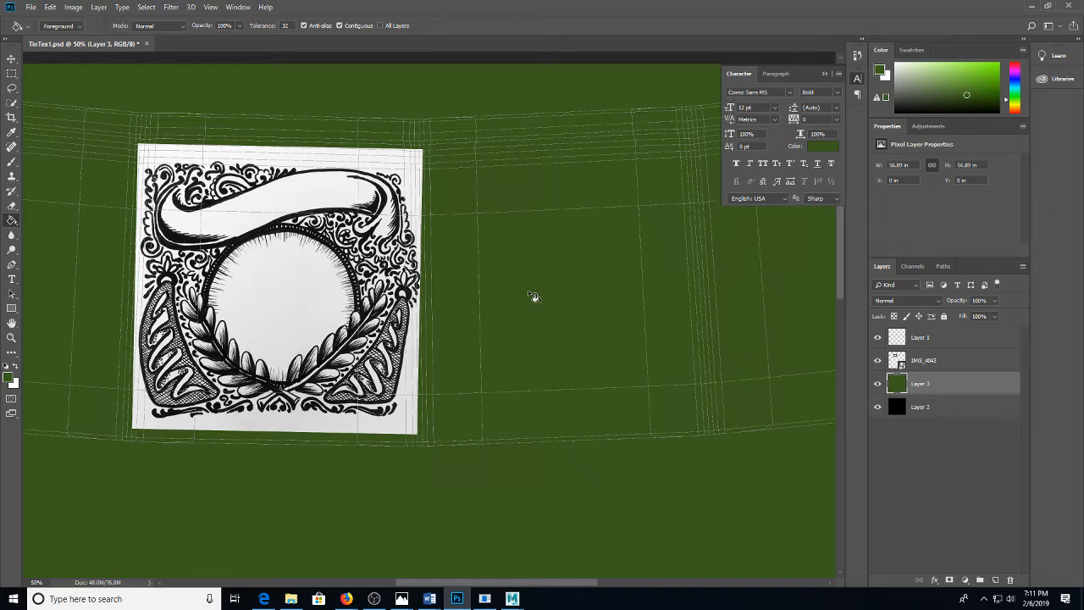
Set the IMG_4043 artwork layer's blend mode to Multiply and hide the UV snapshot layer
{"action": "left_click", "coordinate": [923, 360]}
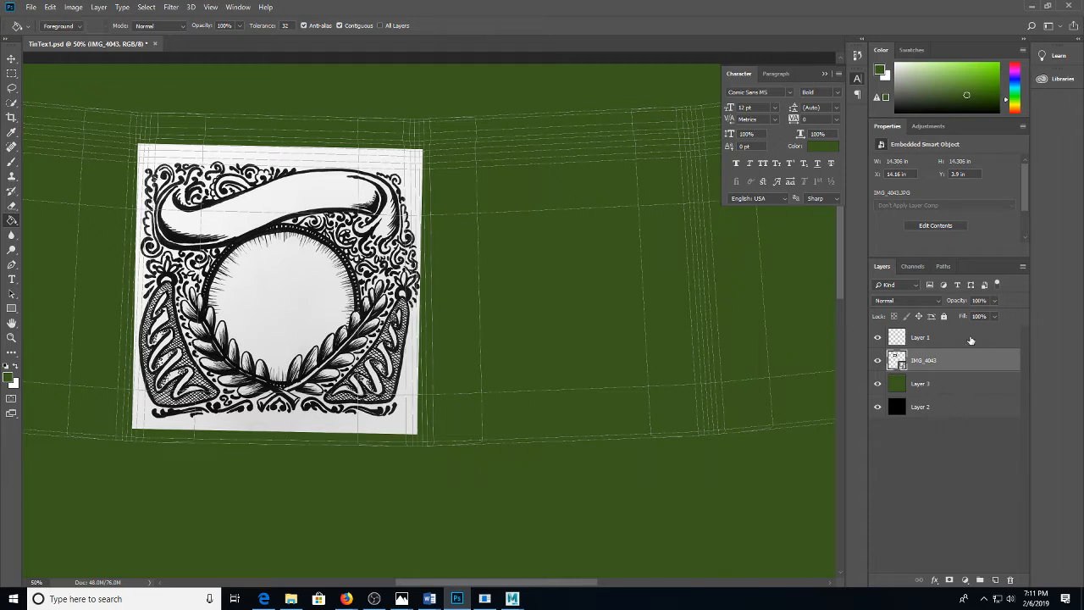
{"action": "left_click", "coordinate": [898, 300]}
{"action": "left_click", "coordinate": [898, 338]}
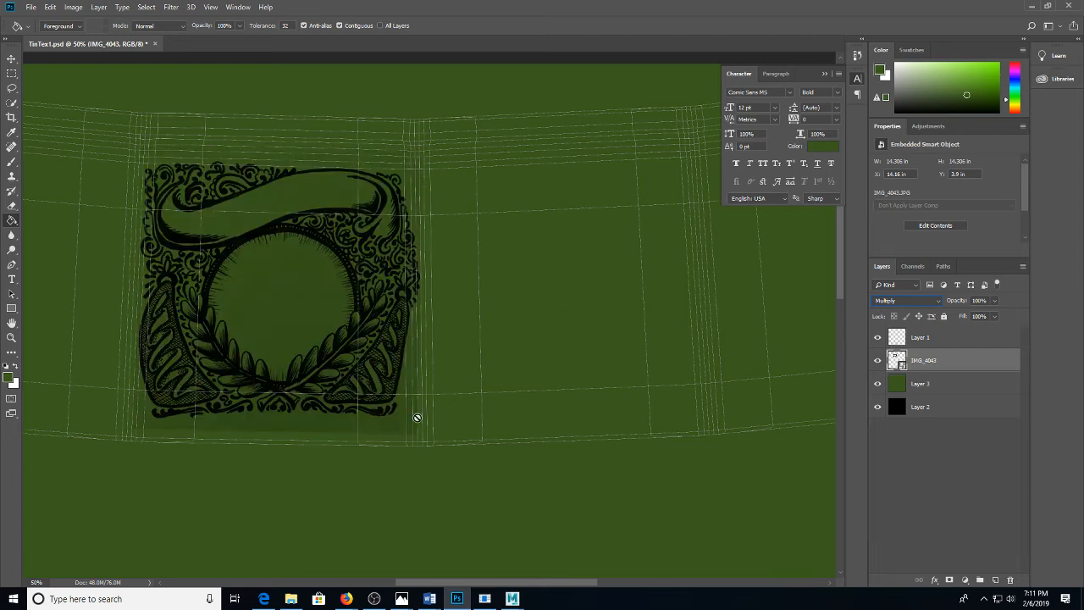
{"action": "left_click", "coordinate": [877, 337]}
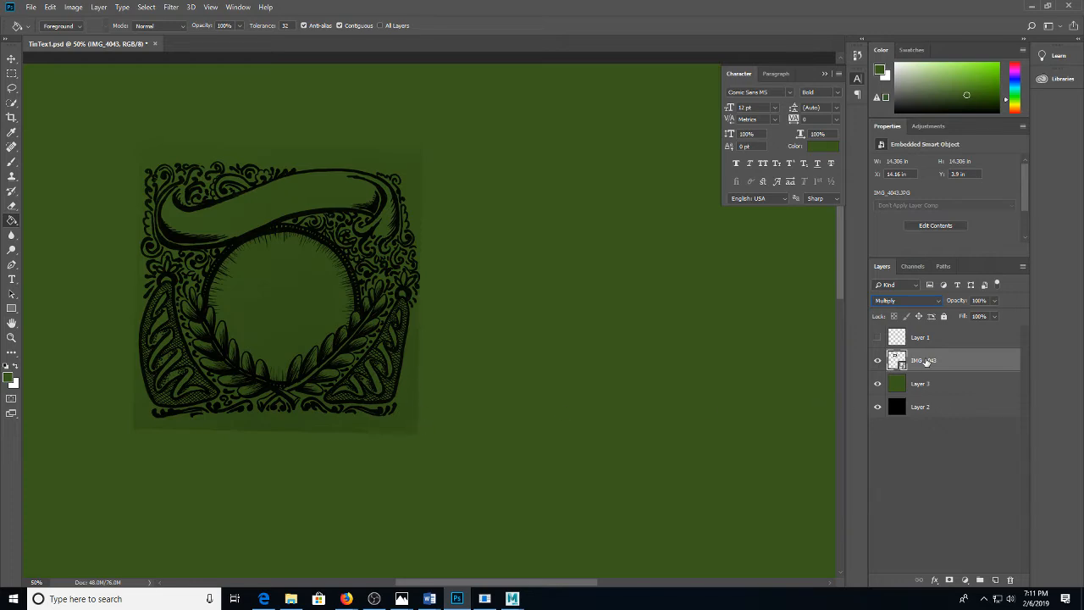
Duplicate the IMG_4043 layer, hide the original and rasterize the copy
{"action": "left_click_drag", "start_coordinate": [926, 362], "coordinate": [922, 352]}
{"action": "left_click", "coordinate": [877, 384]}
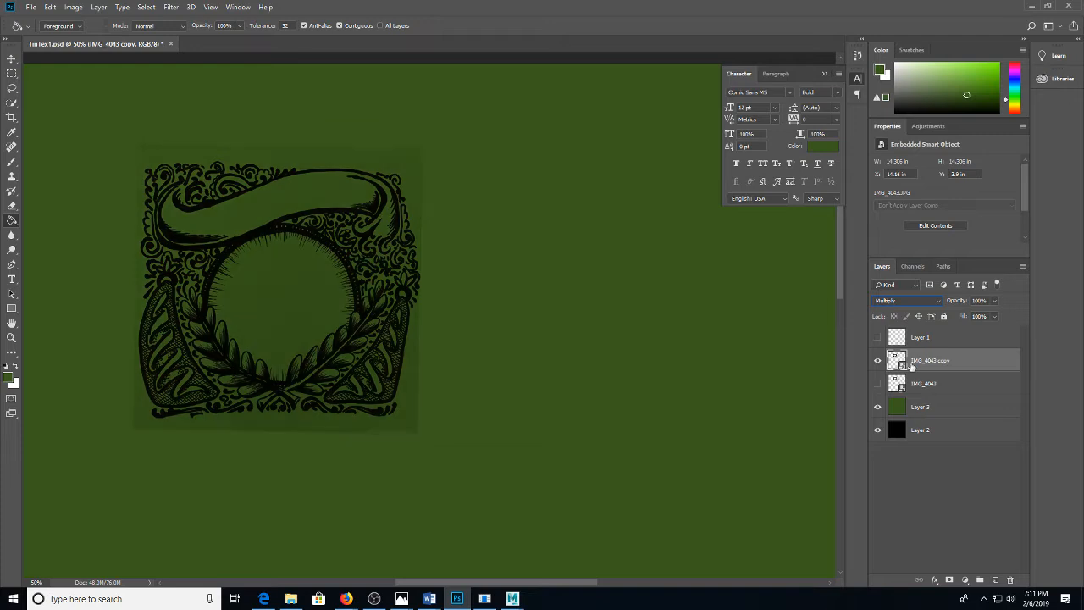
{"action": "right_click", "coordinate": [911, 366]}
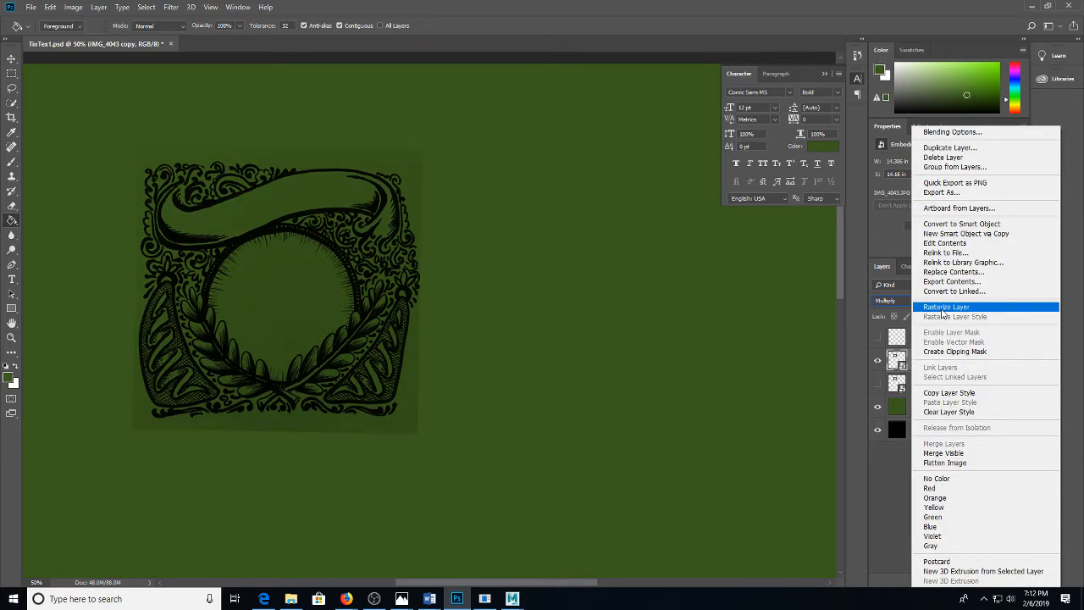
{"action": "left_click", "coordinate": [944, 311]}
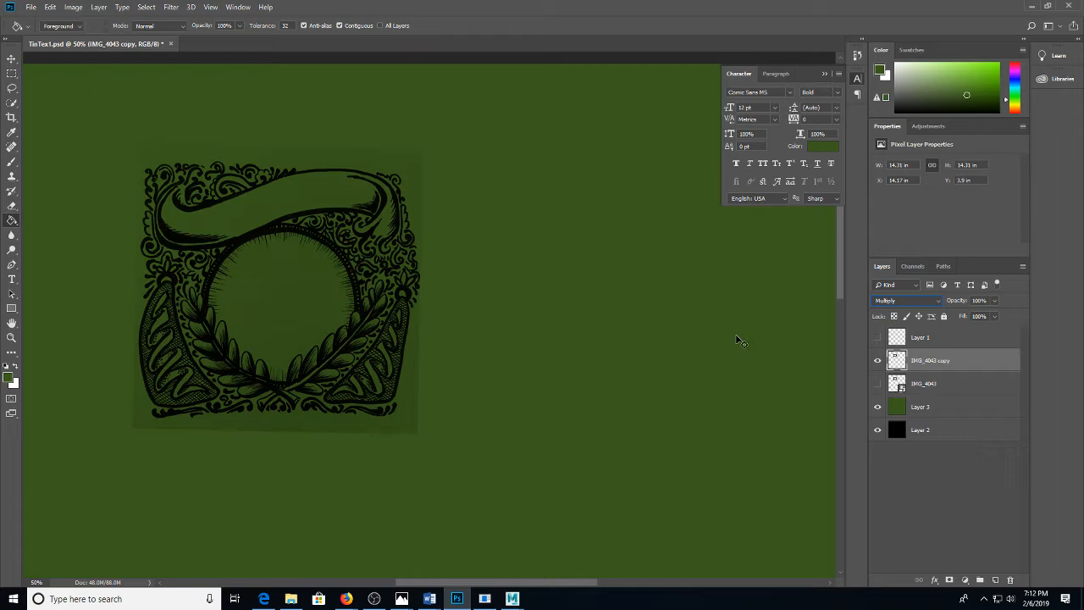
Apply Levels to the rasterized artwork copy with the white input level lowered to 174
{"action": "key", "text": "ctrl+l"}
{"action": "left_click_drag", "start_coordinate": [780, 253], "coordinate": [739, 258]}
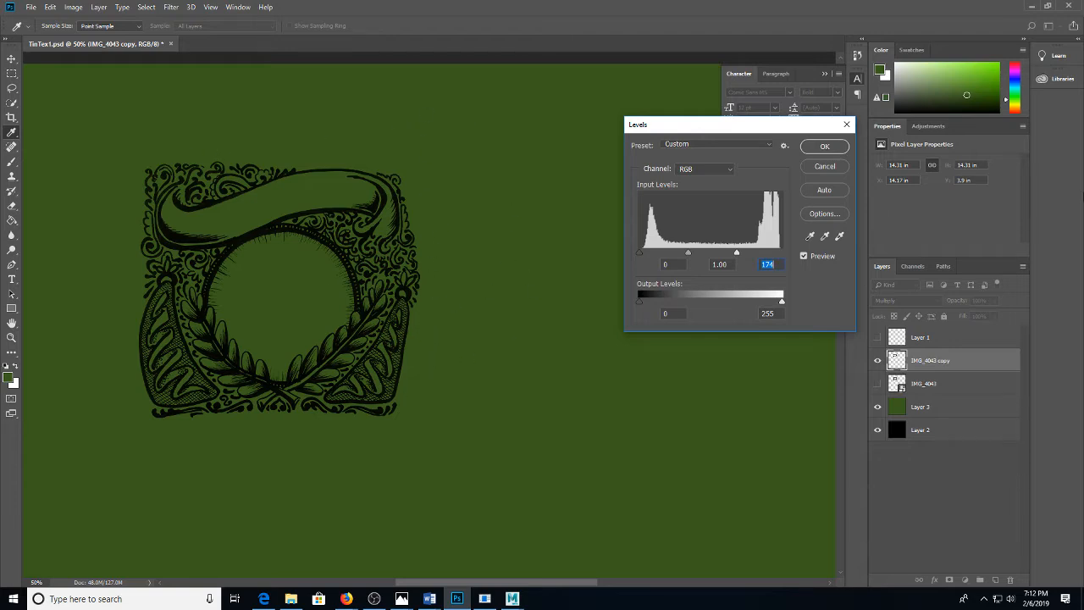
{"action": "left_click", "coordinate": [824, 146]}
{"action": "key", "text": "g"}
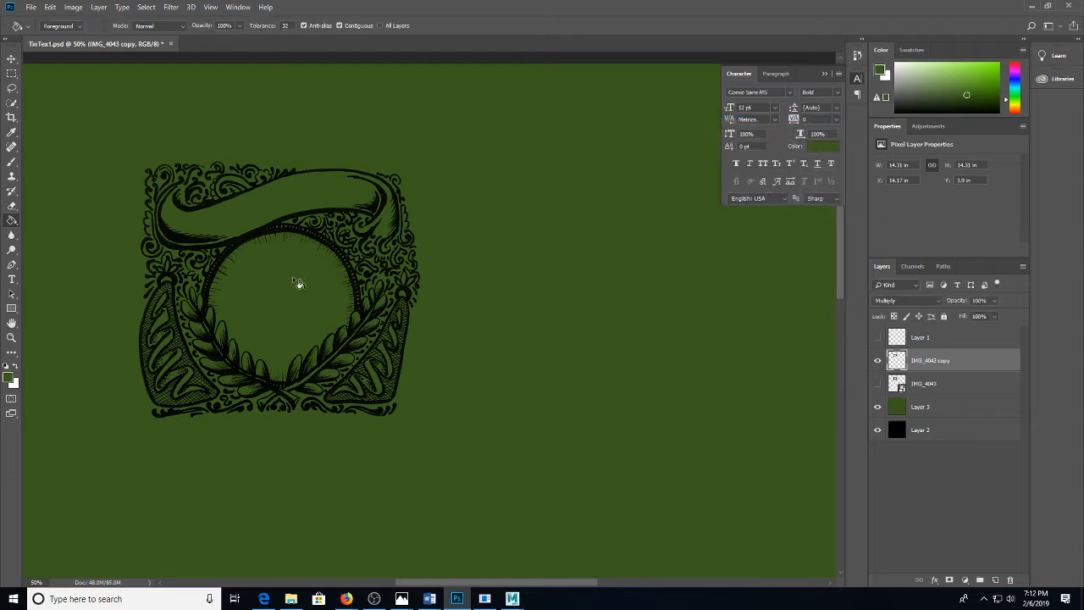
{"action": "left_click", "coordinate": [164, 8]}
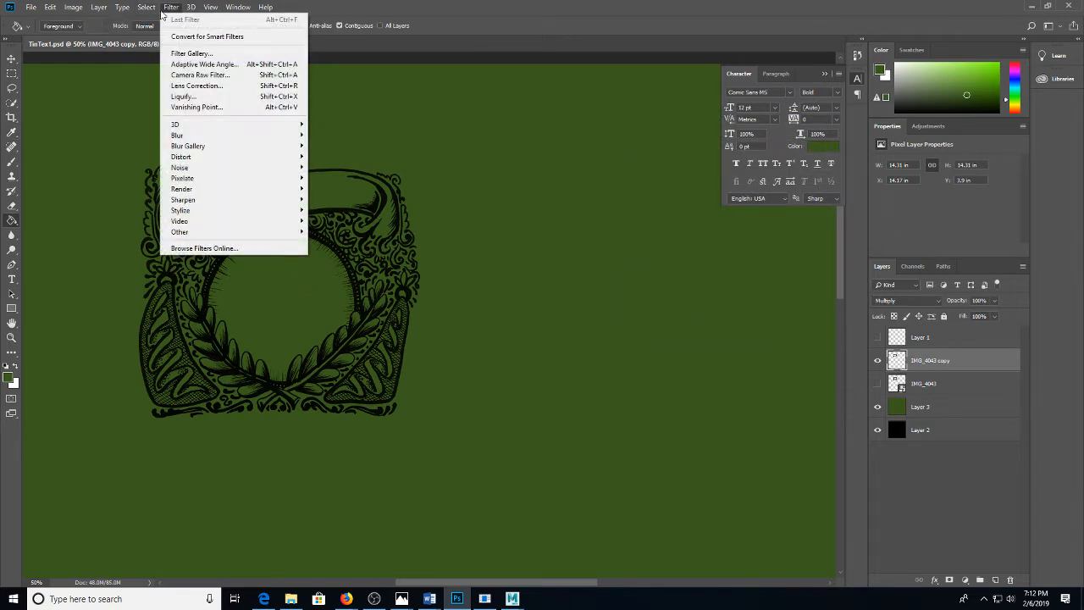
{"action": "mouse_move", "coordinate": [84, 14]}
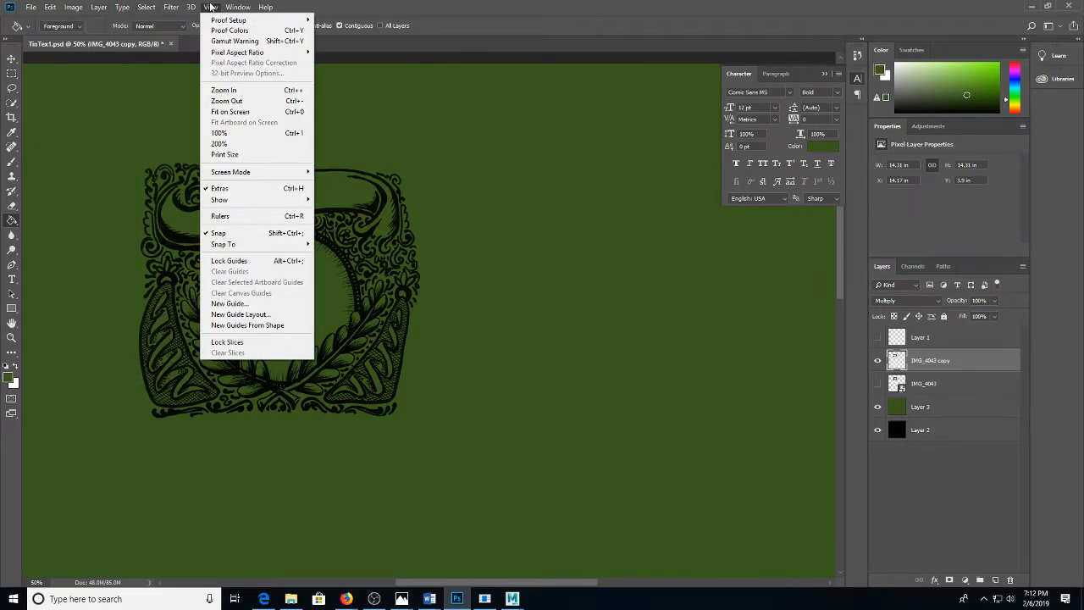
{"action": "mouse_move", "coordinate": [238, 8]}
{"action": "left_click", "coordinate": [513, 269]}
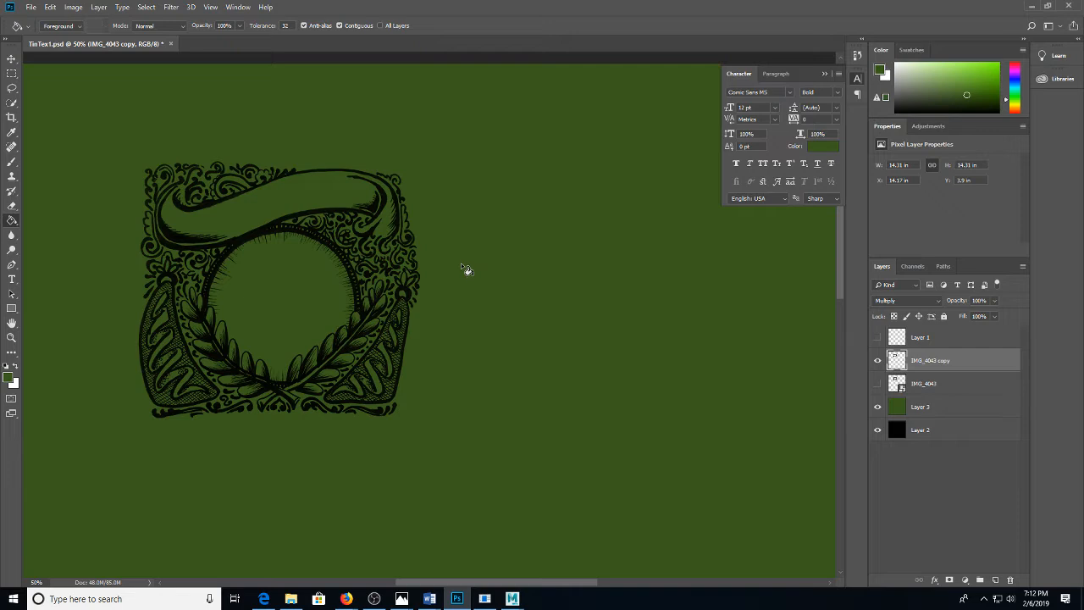
Save the document under the new name TinTex2 in Photoshop format in the sourceimages folder, keeping maximum compatibility
{"action": "key", "text": "ctrl+minus"}
{"action": "key", "text": "ctrl+s"}
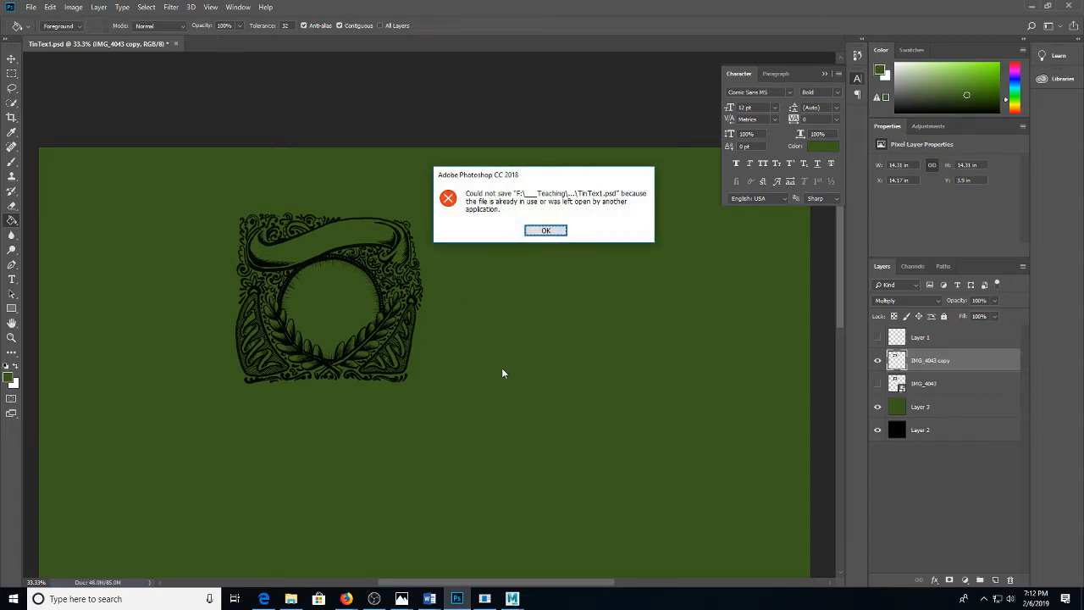
{"action": "left_click", "coordinate": [551, 233]}
{"action": "key", "text": "ctrl+shift+s"}
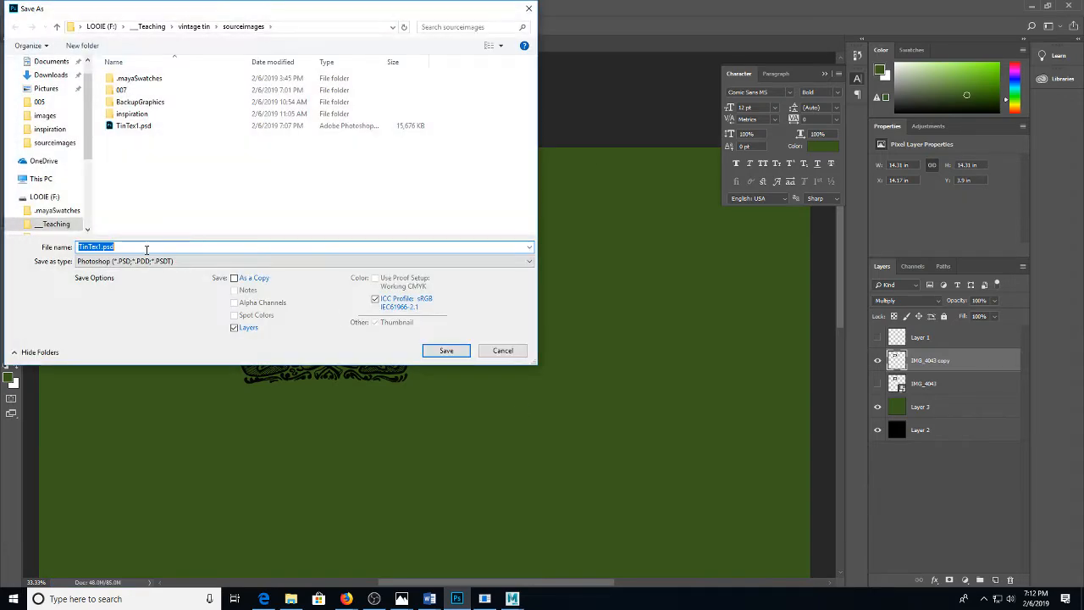
{"action": "key", "text": "End"}
{"action": "key", "text": "shift+Left"}
{"action": "key", "text": "shift+Left"}
{"action": "key", "text": "shift+Left"}
{"action": "key", "text": "shift+Left"}
{"action": "key", "text": "shift+Left"}
{"action": "type", "text": "2"}
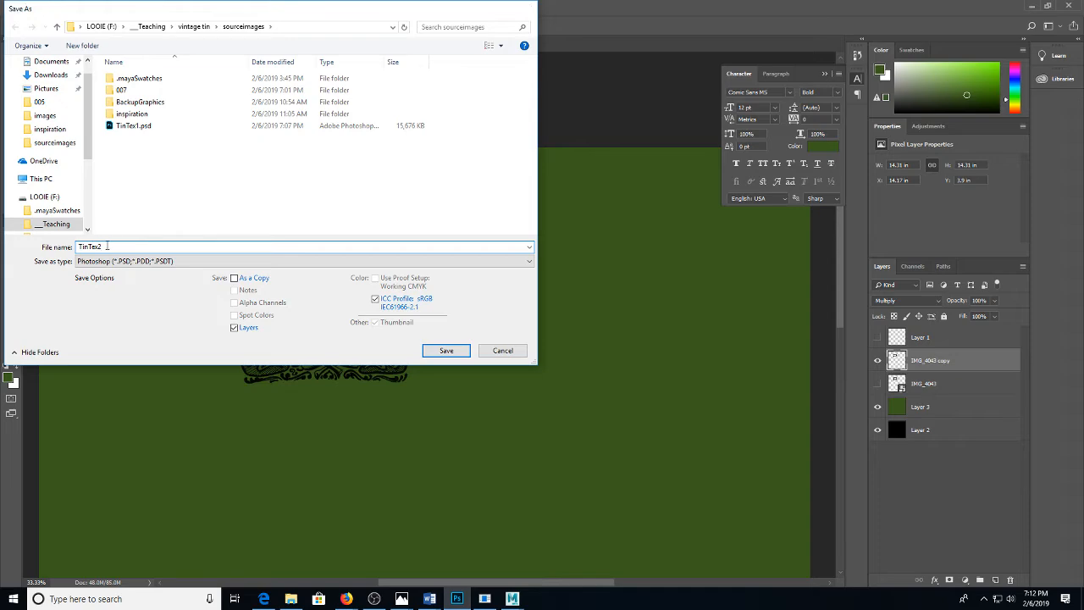
{"action": "key", "text": "Return"}
{"action": "key", "text": "Return"}
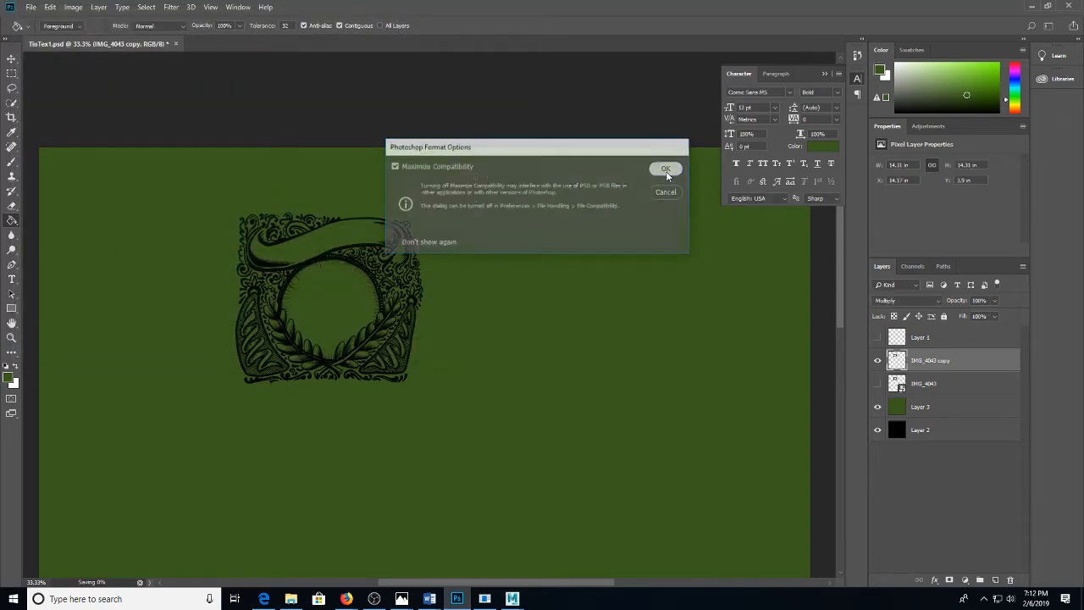
Switch to Maya, isolate the can body and examine how the texture sits on its front, side and rim
{"action": "mouse_move", "coordinate": [511, 598]}
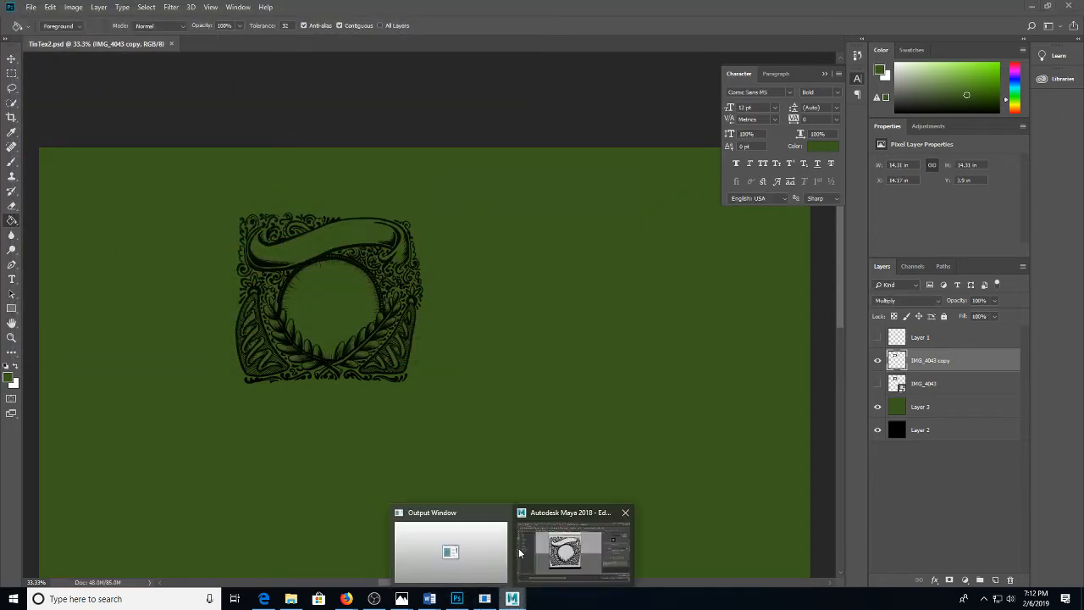
{"action": "mouse_move", "coordinate": [552, 548]}
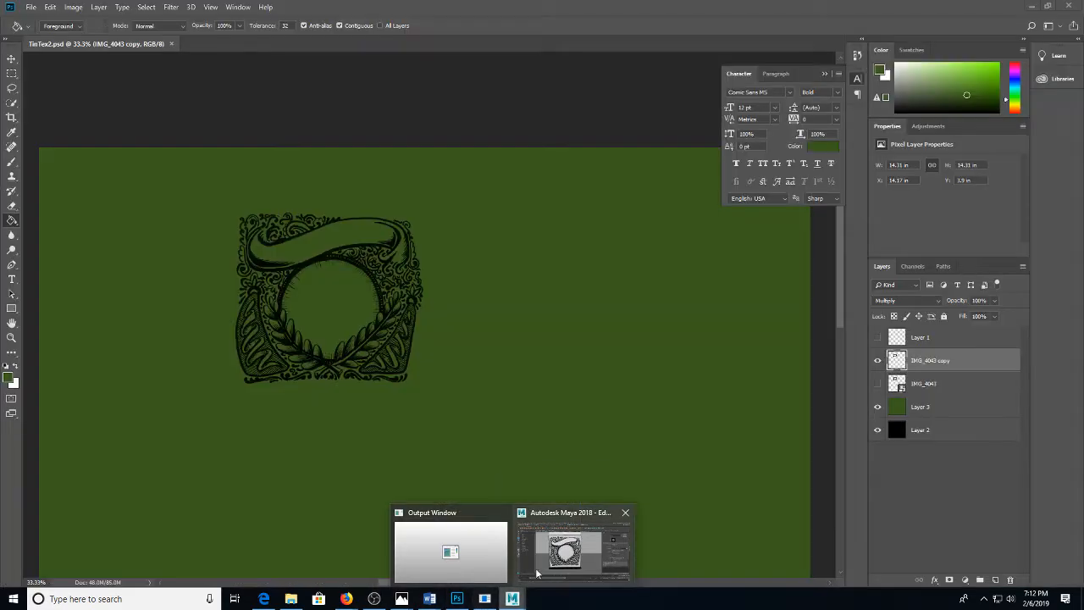
{"action": "left_click", "coordinate": [555, 549]}
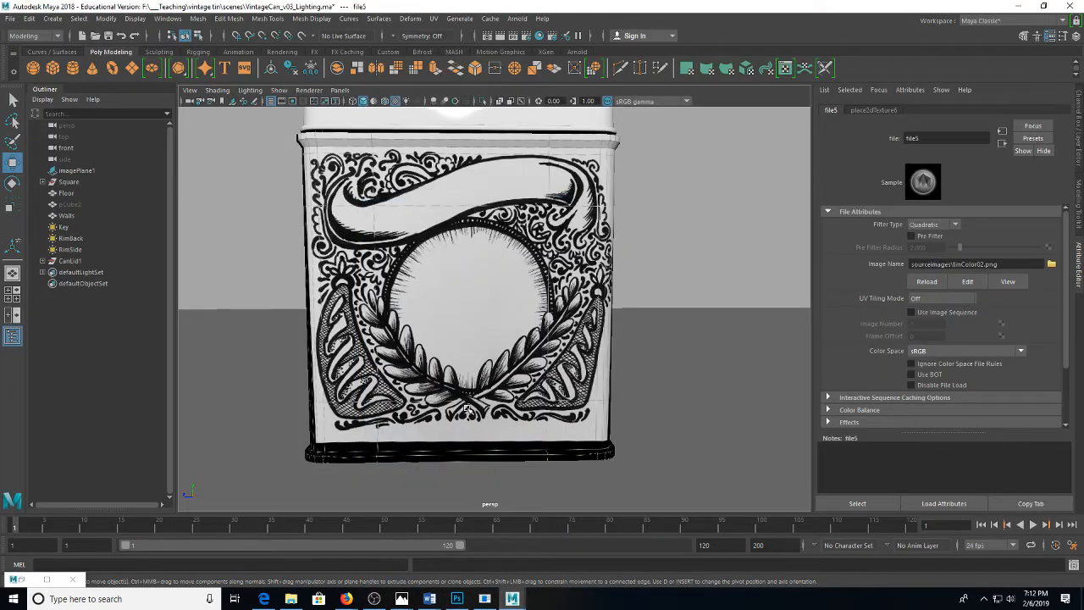
{"action": "left_click_drag", "start_coordinate": [466, 411], "coordinate": [436, 391]}
{"action": "left_click", "coordinate": [436, 391]}
{"action": "key", "text": "ctrl+1"}
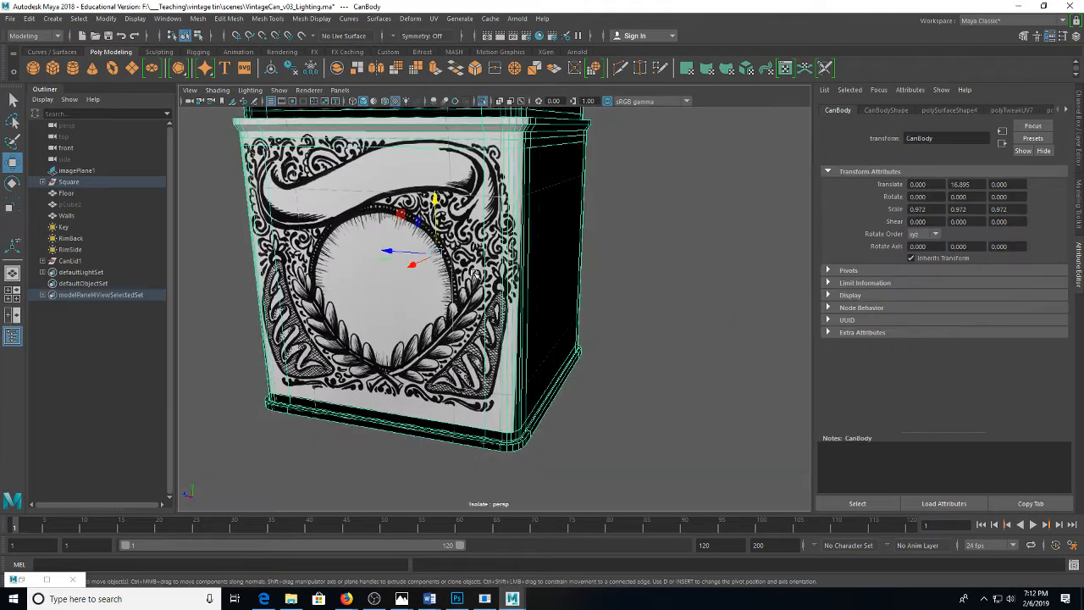
{"action": "mouse_move", "coordinate": [468, 225]}
{"action": "left_mouse_down"}
{"action": "mouse_move", "coordinate": [475, 275]}
{"action": "mouse_move", "coordinate": [460, 239]}
{"action": "left_mouse_up"}
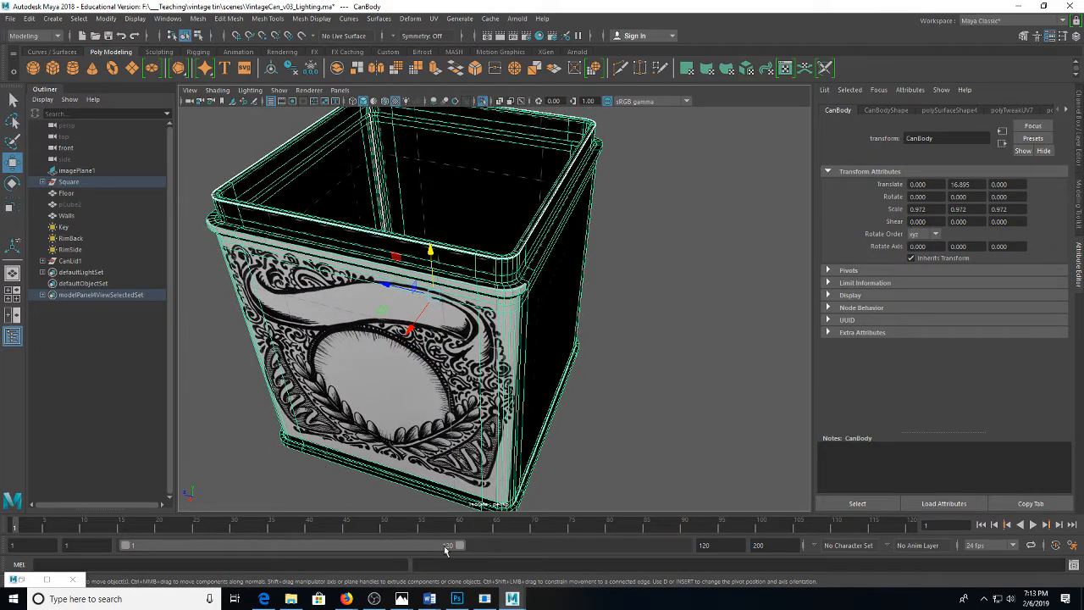
Switch to Photoshop, show the UV snapshot layer and add a new layer directly above the green layer
{"action": "left_click", "coordinate": [457, 598]}
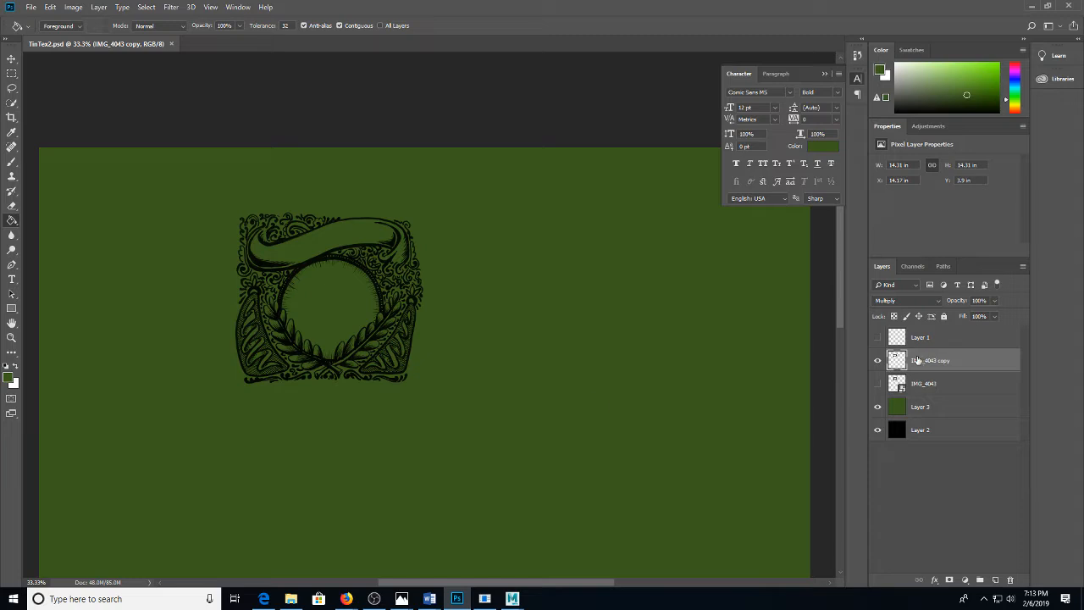
{"action": "left_click", "coordinate": [878, 338]}
{"action": "left_click", "coordinate": [996, 580]}
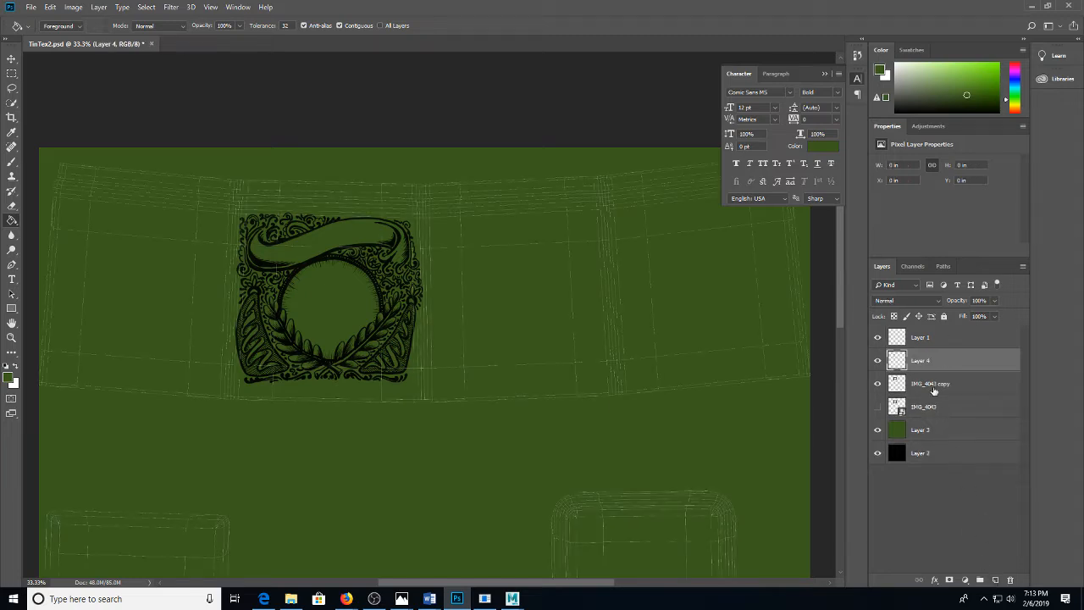
{"action": "left_click_drag", "start_coordinate": [927, 370], "coordinate": [927, 421]}
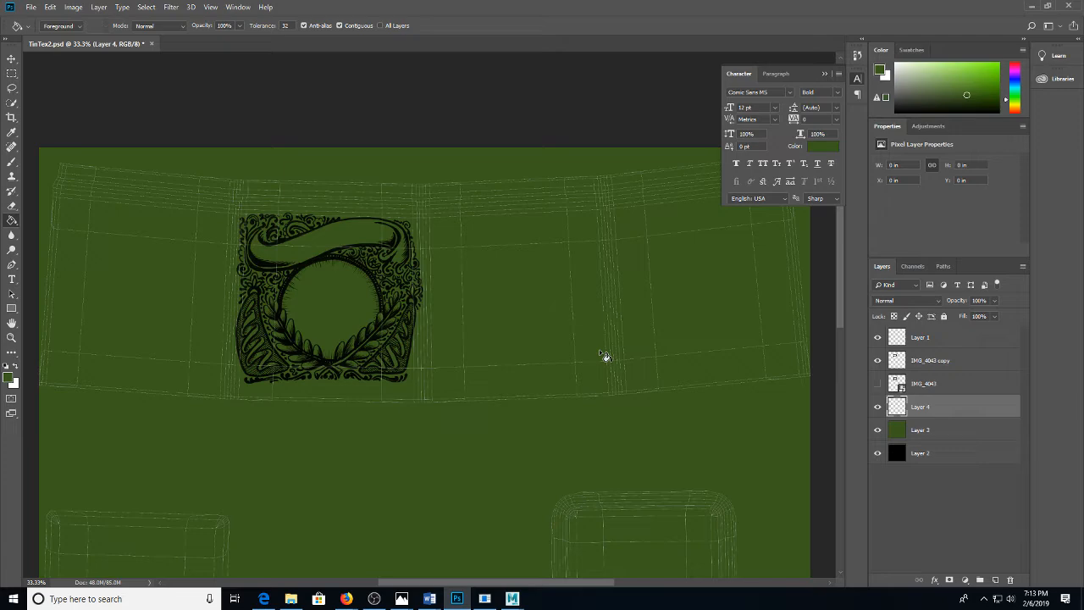
Marquee-select the full-width lower part of the canvas, covering all the UV shells below the outer body strip
{"action": "scroll", "coordinate": [598, 348], "scroll_direction": "down", "scroll_amount": 2}
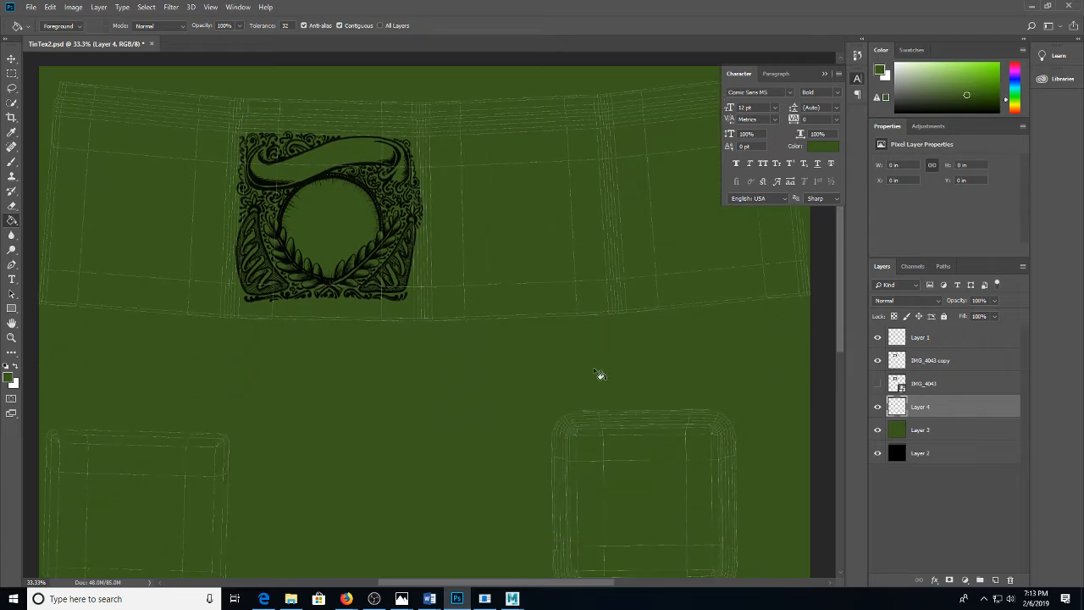
{"action": "key", "text": "ctrl+minus"}
{"action": "scroll", "coordinate": [599, 374], "scroll_direction": "down", "scroll_amount": 4}
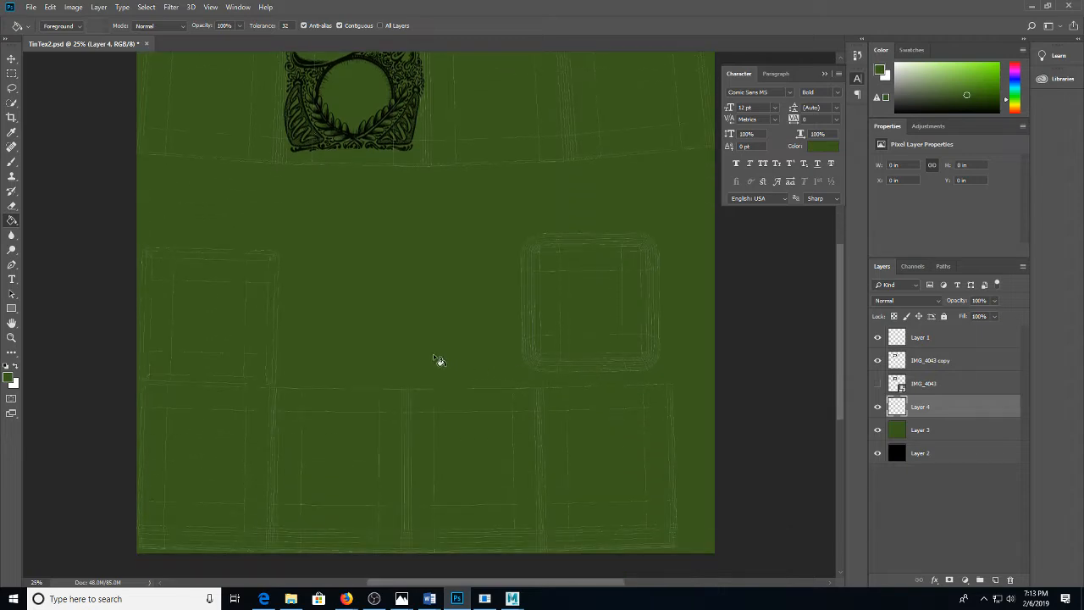
{"action": "key", "text": "m"}
{"action": "left_click_drag", "start_coordinate": [103, 200], "coordinate": [860, 474]}
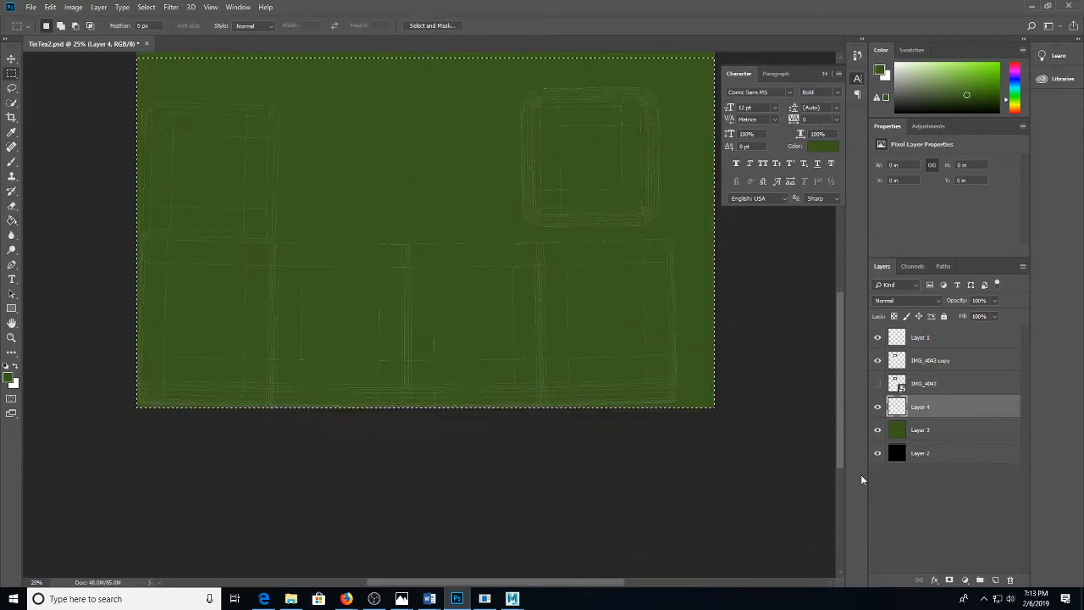
Set the foreground color to a golden yellow
{"action": "scroll", "coordinate": [498, 280], "scroll_direction": "up", "scroll_amount": 3}
{"action": "scroll", "coordinate": [490, 306], "scroll_direction": "up", "scroll_amount": 3}
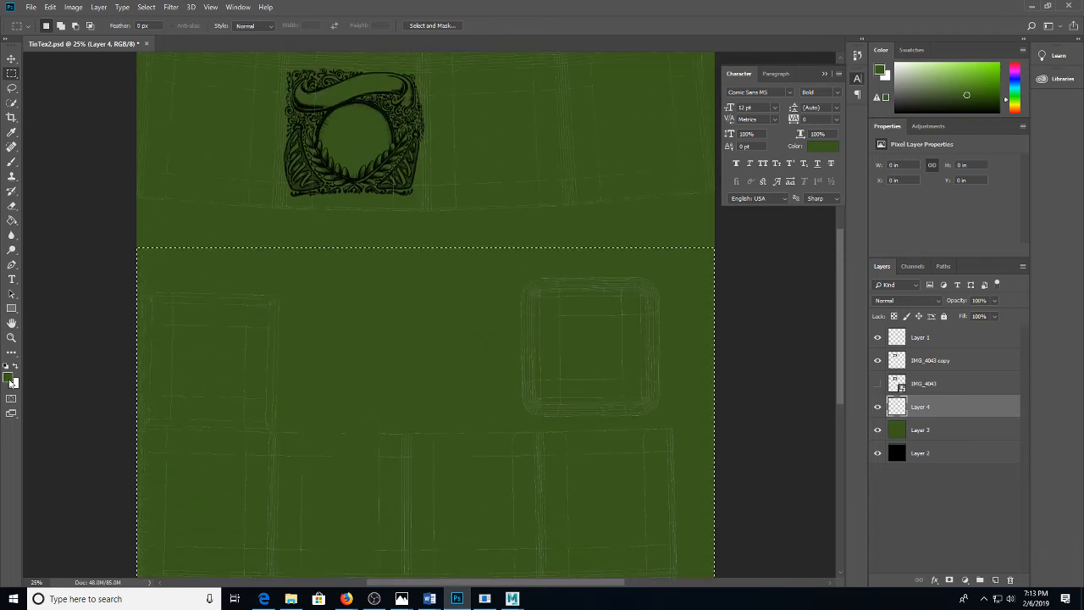
{"action": "left_click", "coordinate": [13, 374]}
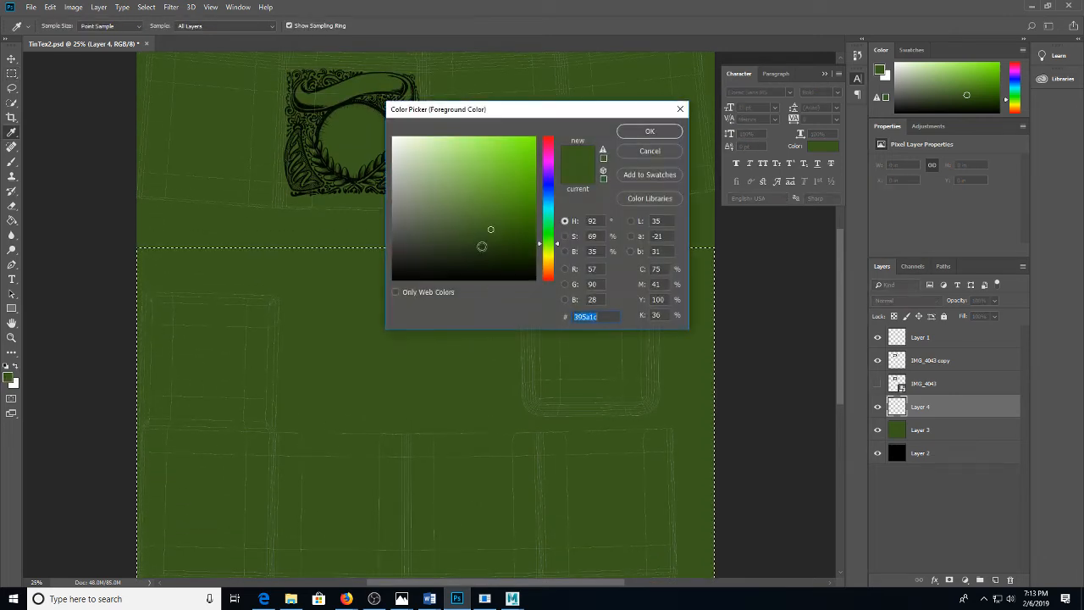
{"action": "left_click", "coordinate": [547, 264]}
{"action": "left_click_drag", "start_coordinate": [548, 264], "coordinate": [547, 258]}
{"action": "left_click_drag", "start_coordinate": [514, 150], "coordinate": [498, 164]}
{"action": "left_click", "coordinate": [649, 131]}
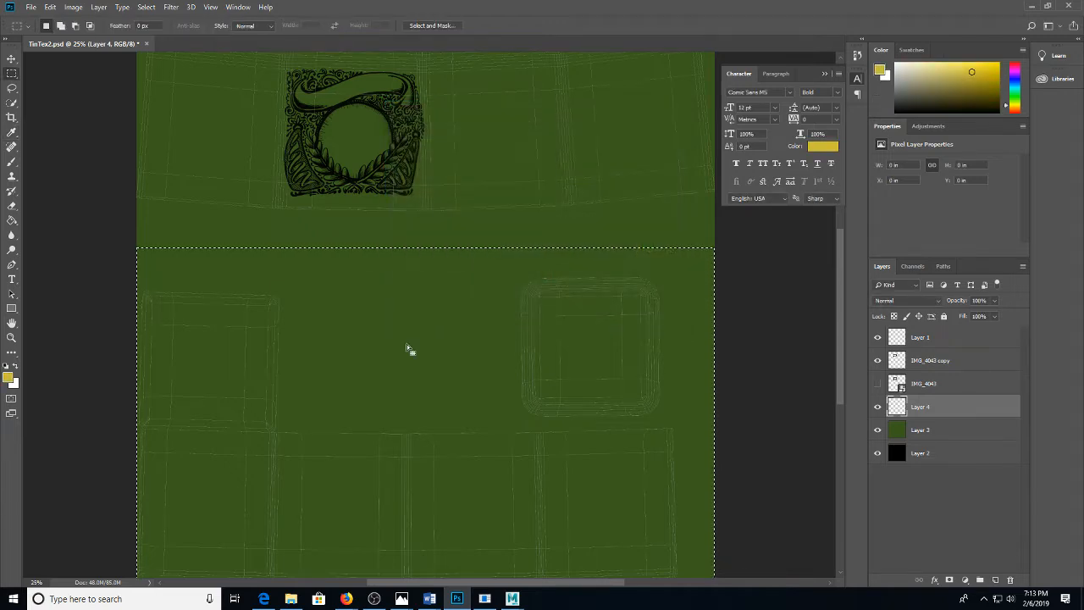
Fill the selected lower area on the new empty layer with the golden yellow and clear the selection
{"action": "key", "text": "g"}
{"action": "left_click", "coordinate": [407, 344]}
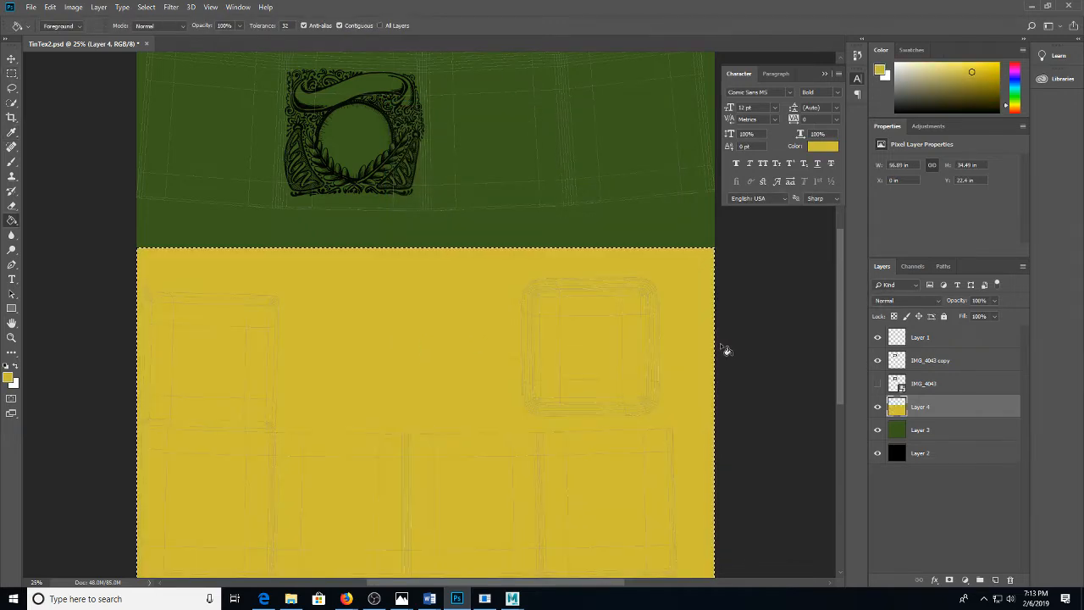
{"action": "key", "text": "m"}
{"action": "key", "text": "ctrl+d"}
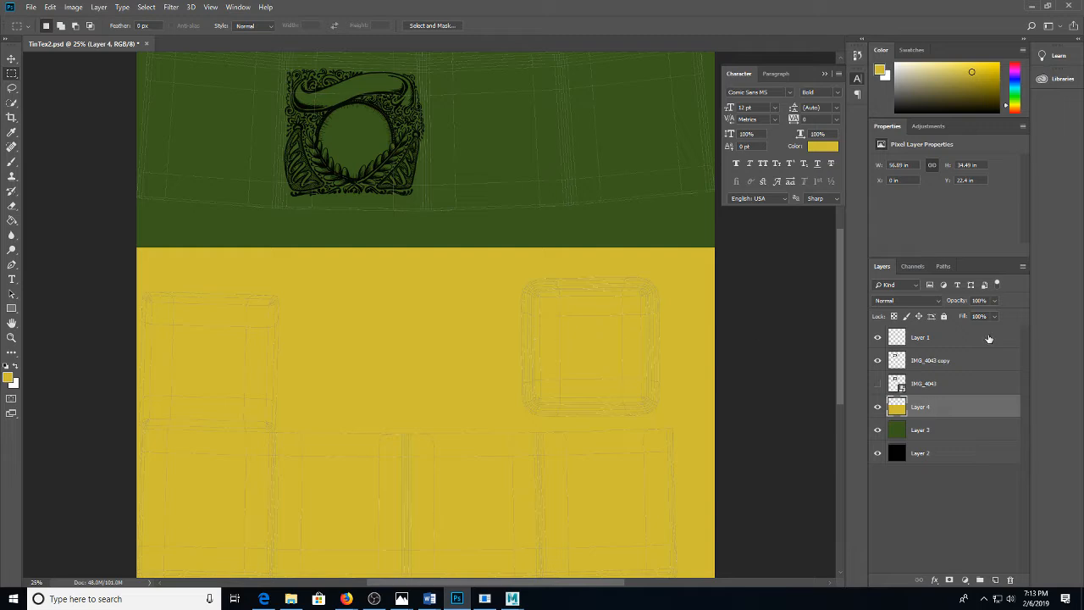
{"action": "scroll", "coordinate": [367, 435], "scroll_direction": "down", "scroll_amount": 2}
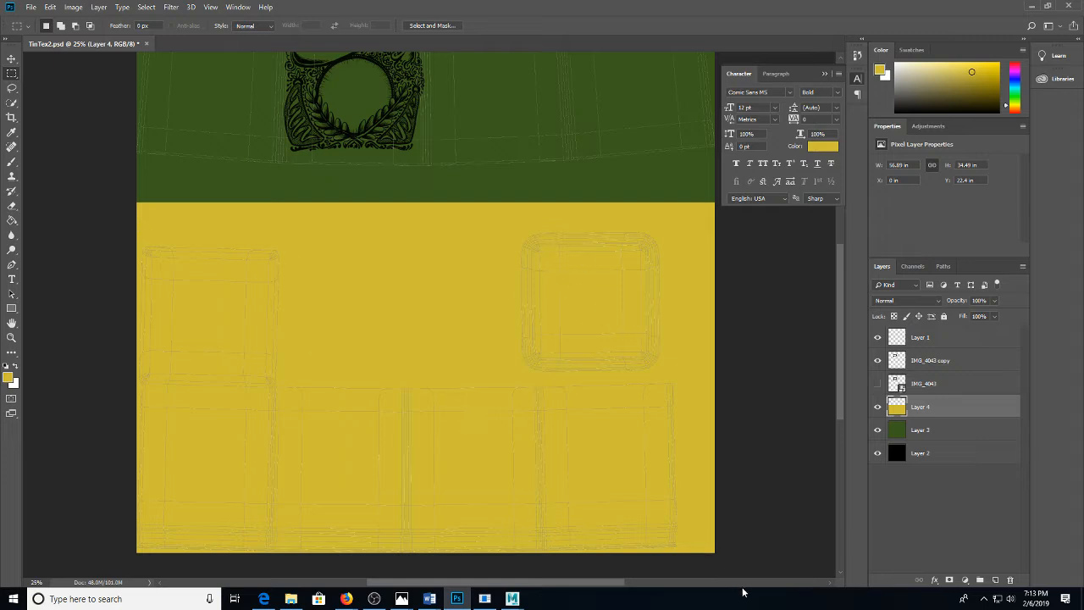
{"action": "scroll", "coordinate": [722, 449], "scroll_direction": "up", "scroll_amount": 2}
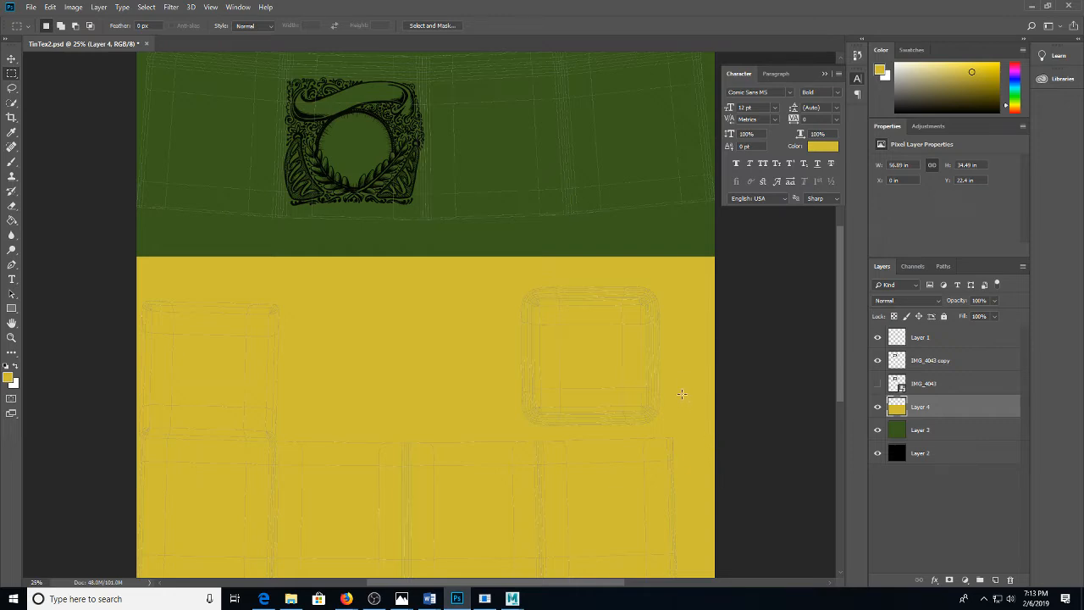
{"action": "scroll", "coordinate": [697, 358], "scroll_direction": "up", "scroll_amount": 2}
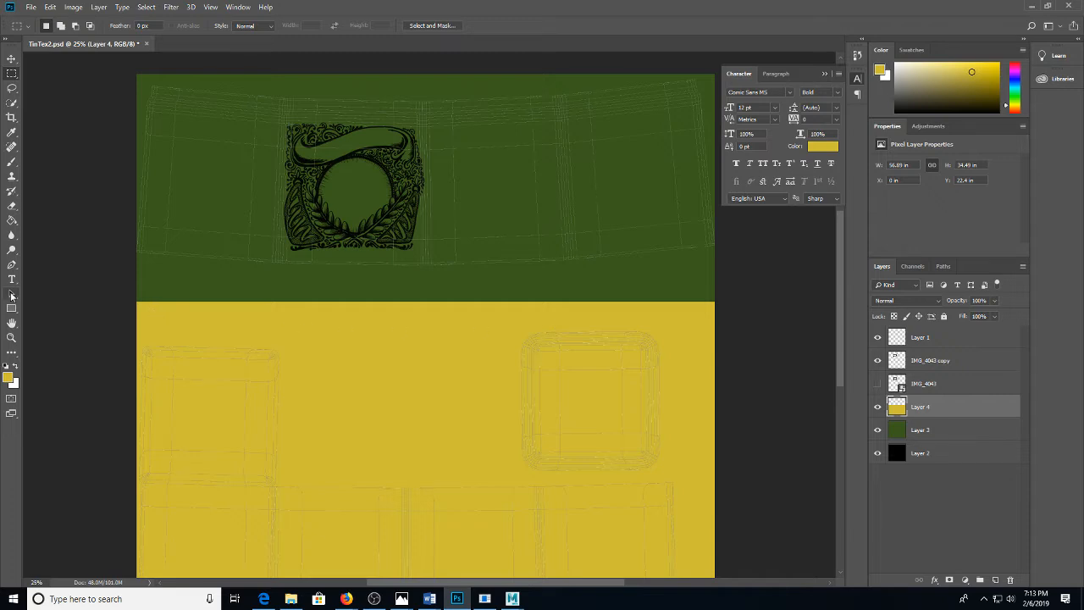
{"action": "left_click_drag", "start_coordinate": [68, 300], "coordinate": [719, 589]}
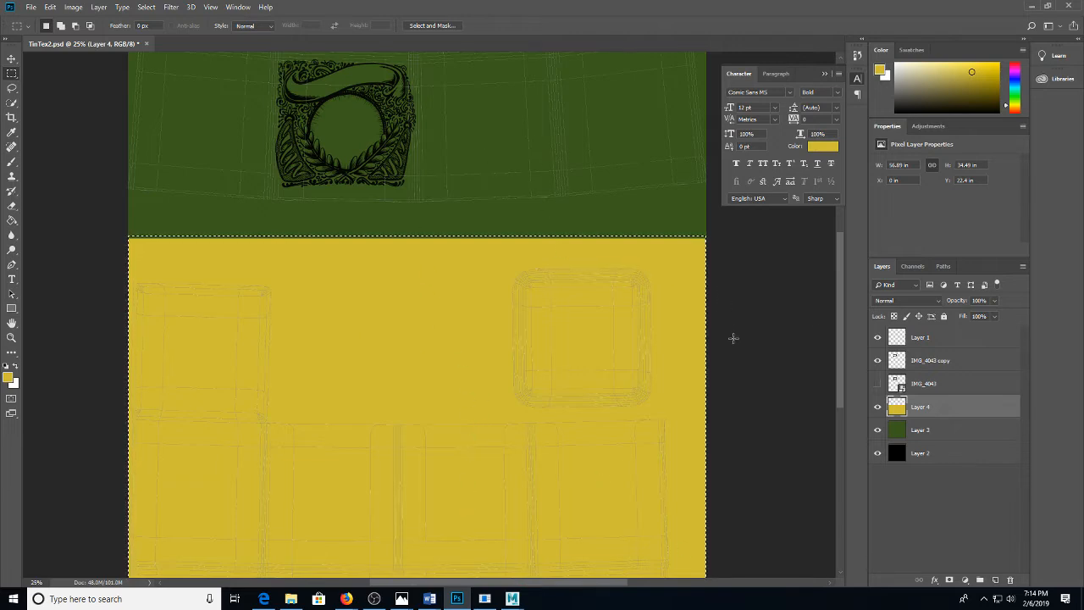
Hide the UV snapshot layer, clear the selection and save the document
{"action": "left_click", "coordinate": [878, 337]}
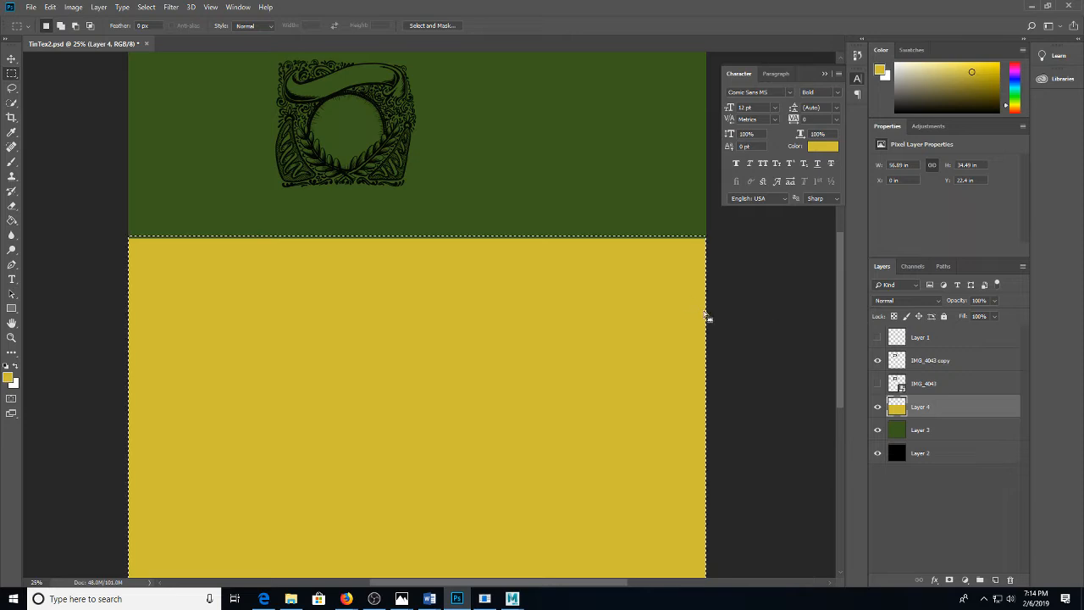
{"action": "key", "text": "ctrl+d"}
{"action": "key", "text": "ctrl+s"}
Save a PNG copy of the texture as tinColor03 in the sourceimages folder with the default PNG options
{"action": "key", "text": "ctrl+shift+s"}
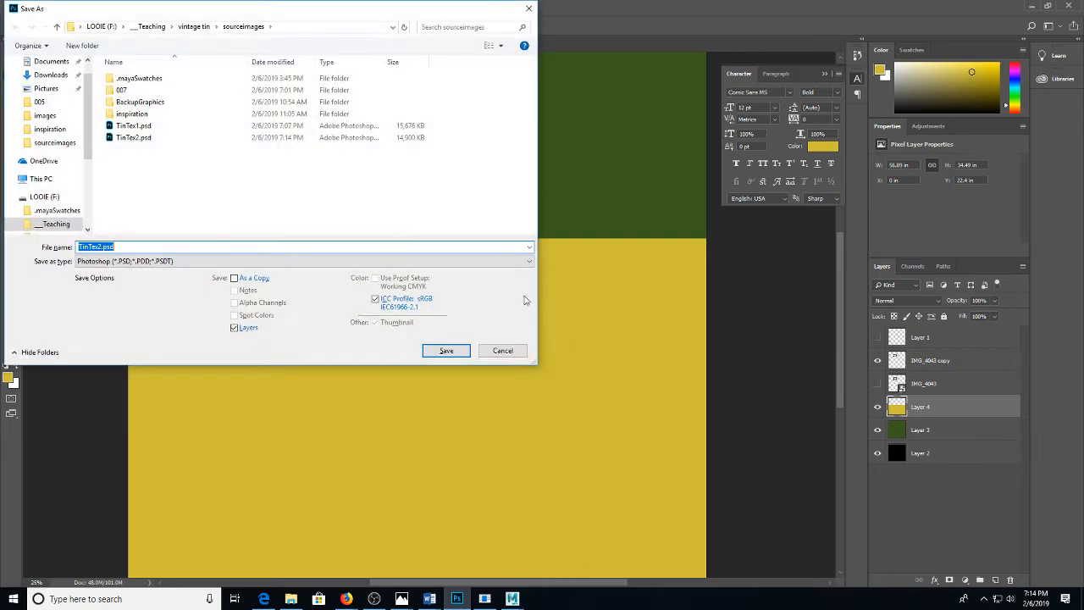
{"action": "left_click", "coordinate": [169, 261]}
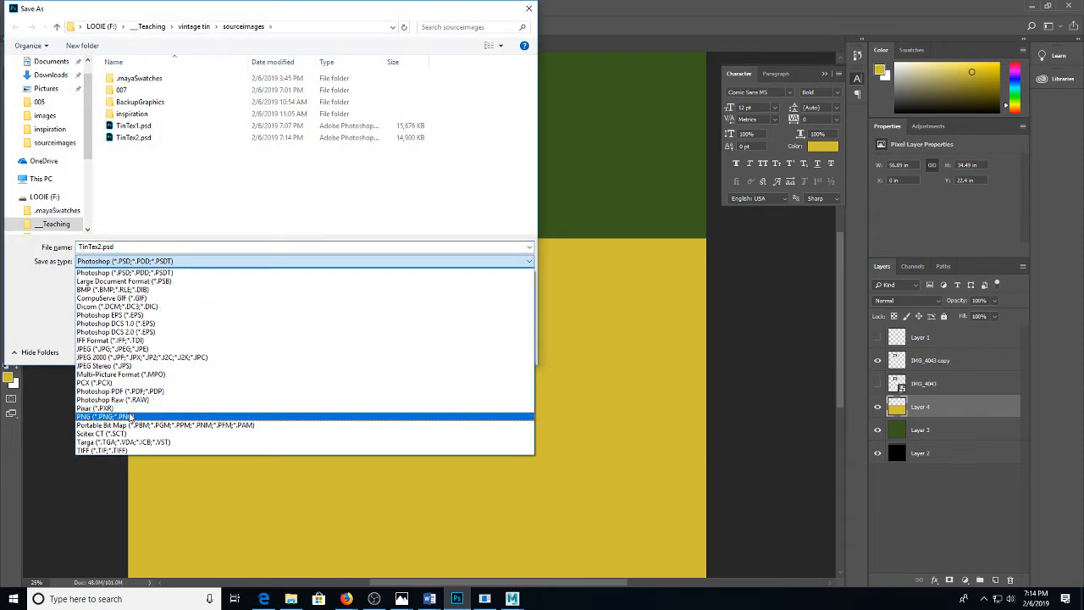
{"action": "left_click", "coordinate": [132, 416]}
{"action": "left_click", "coordinate": [144, 138]}
{"action": "left_click", "coordinate": [107, 246]}
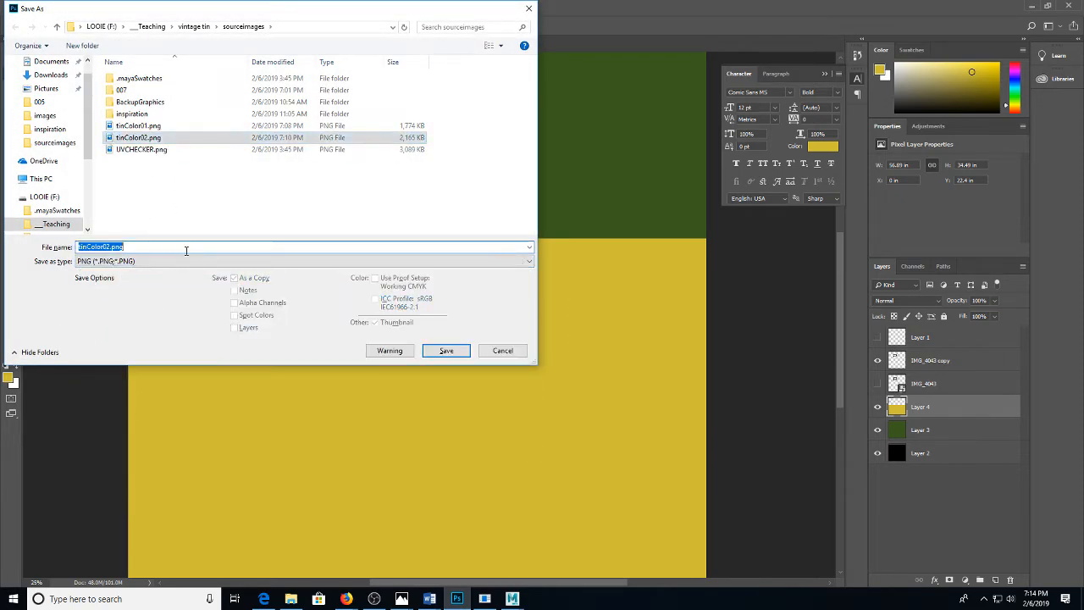
{"action": "left_click_drag", "start_coordinate": [143, 246], "coordinate": [109, 254]}
{"action": "type", "text": "3"}
{"action": "key", "text": "Return"}
{"action": "key", "text": "Return"}
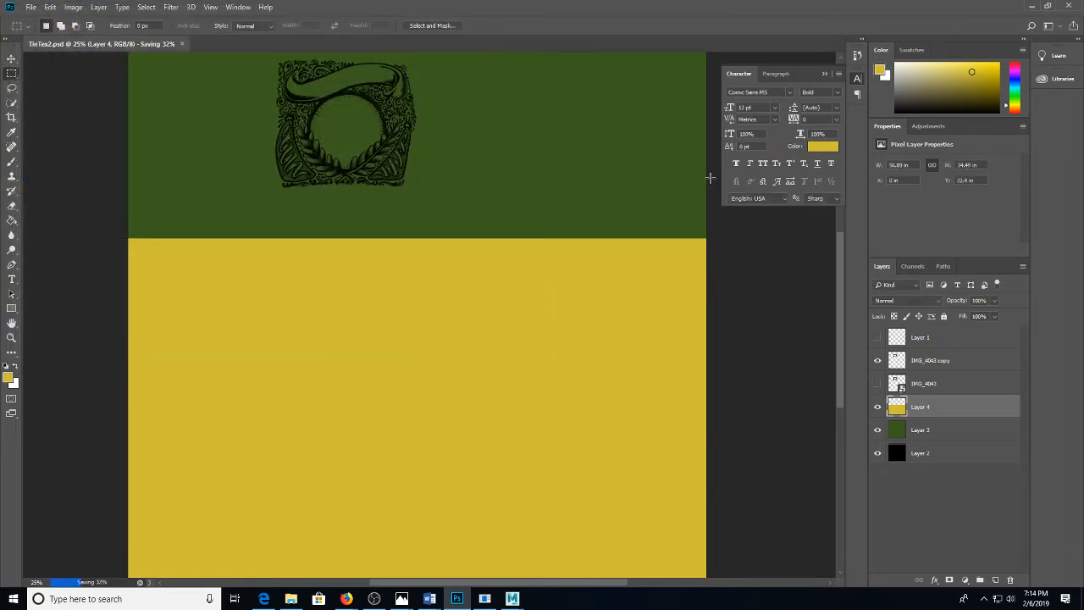
Switch to Maya and point the can body material's base color file texture to sourceimages\tinColor03.png, then deselect the can
{"action": "mouse_move", "coordinate": [511, 597]}
{"action": "left_click", "coordinate": [558, 554]}
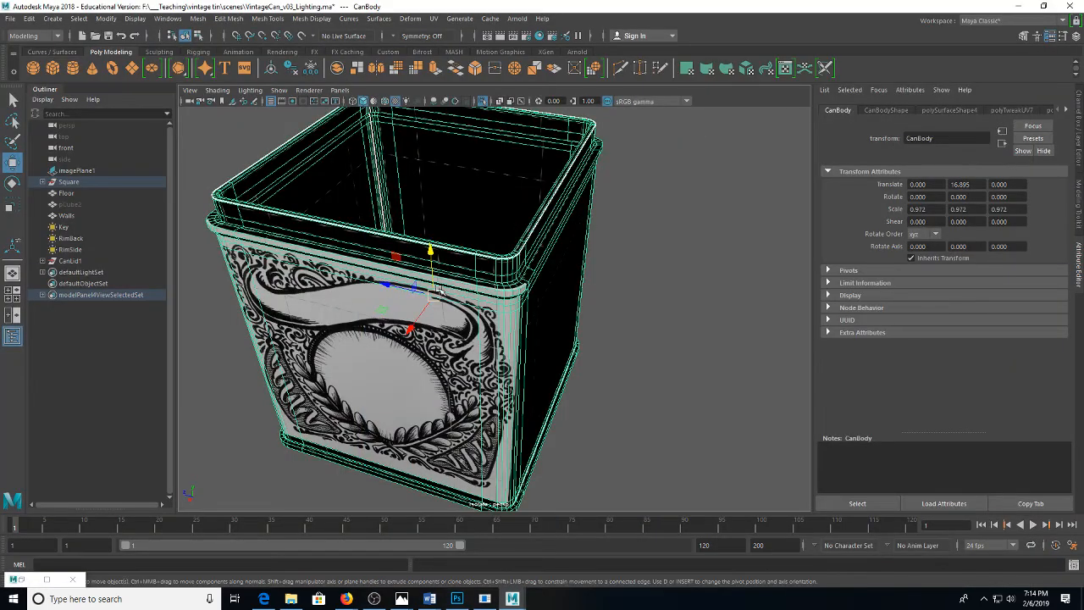
{"action": "left_click", "coordinate": [949, 111]}
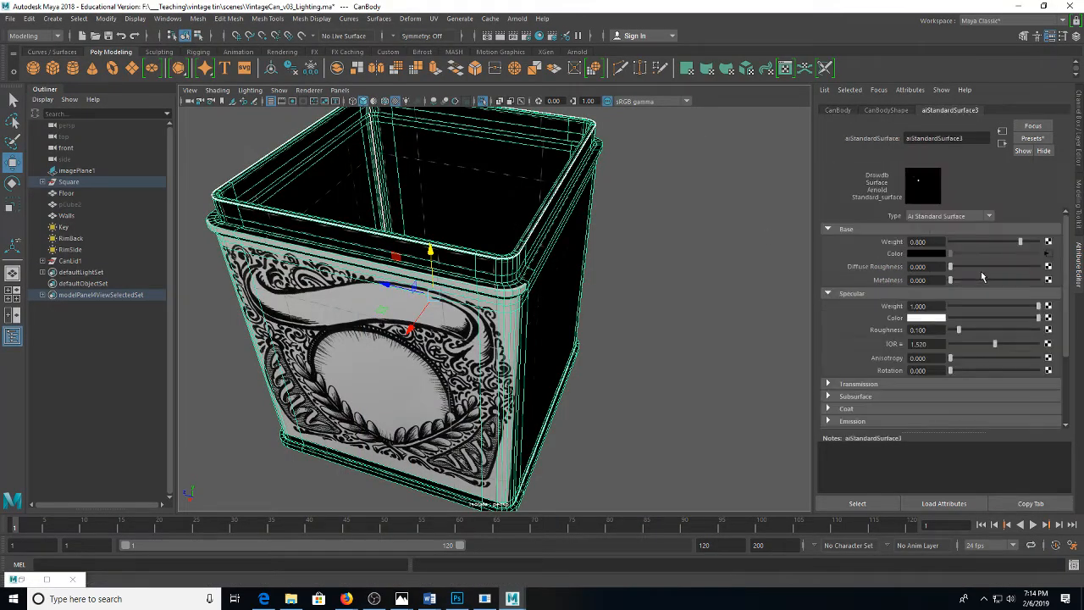
{"action": "left_click", "coordinate": [1048, 254]}
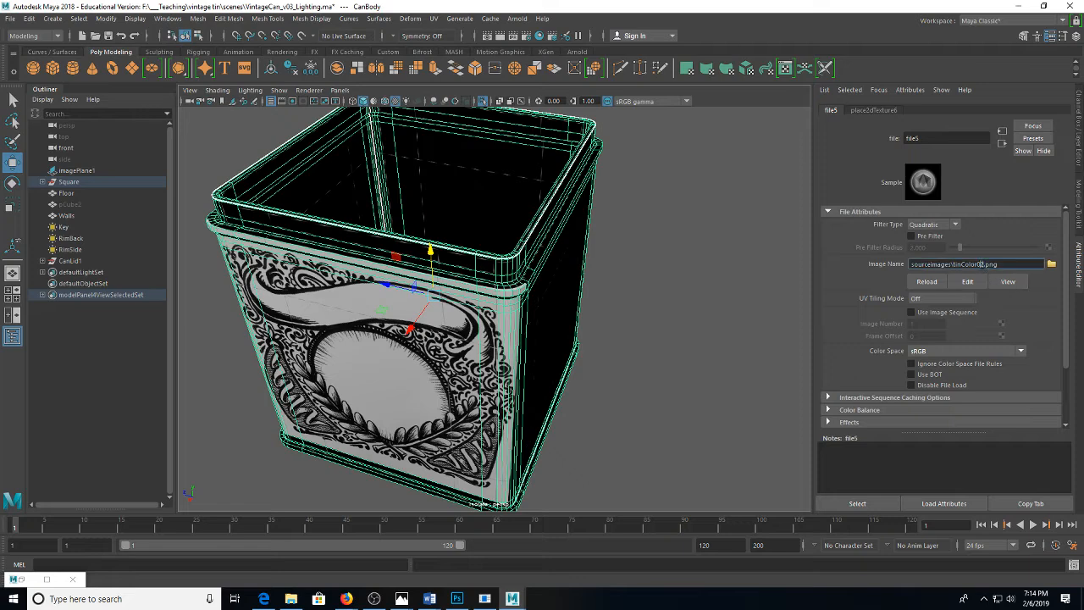
{"action": "key", "text": "Return"}
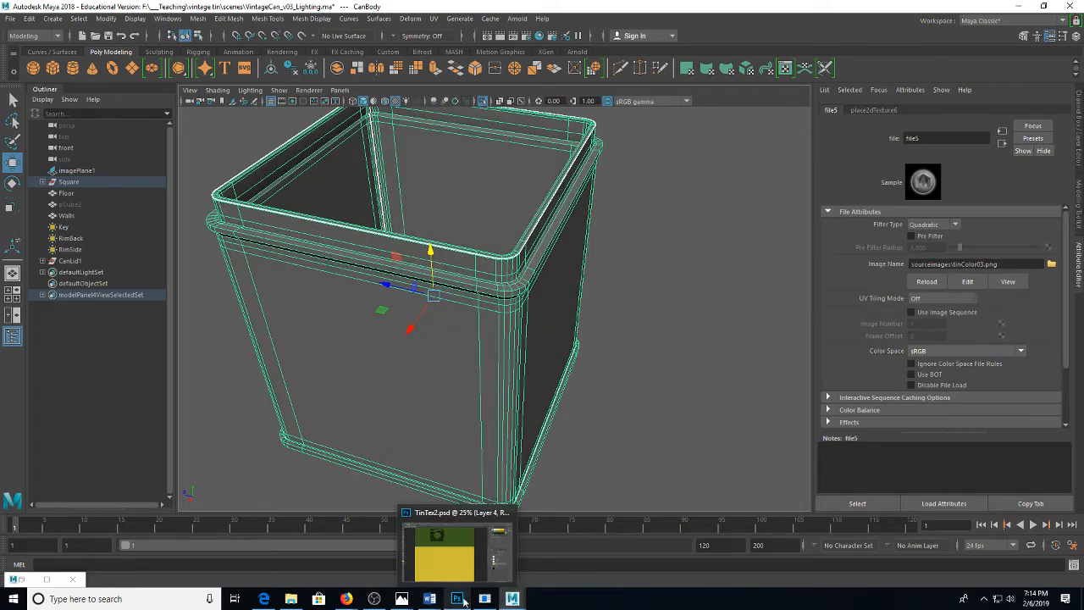
{"action": "left_click", "coordinate": [619, 427]}
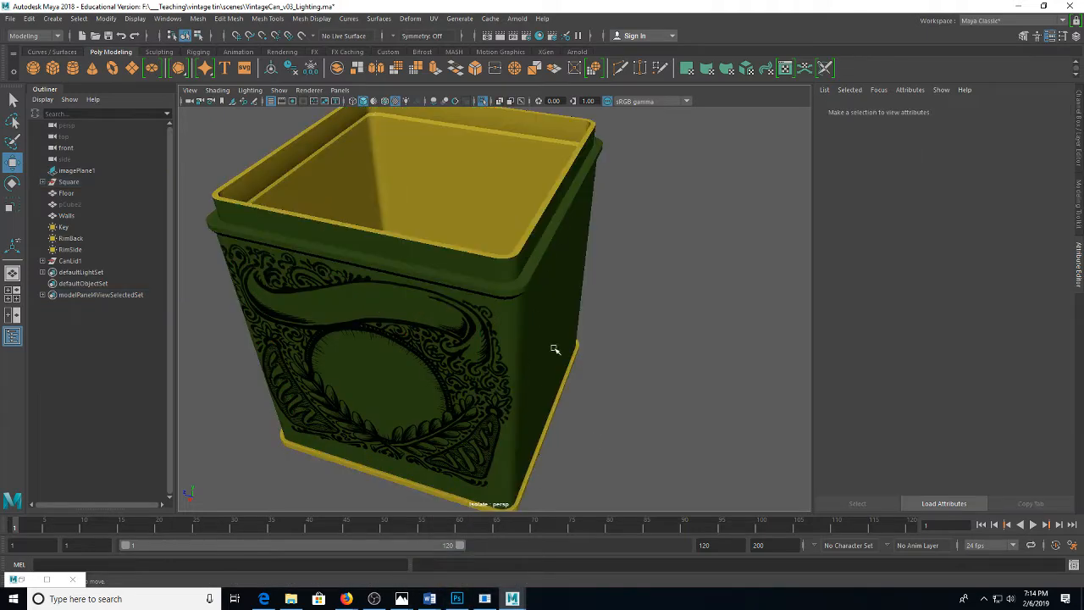
Inspect the retextured can body from farther out and display it with smooth mesh preview
{"action": "mouse_move", "coordinate": [552, 346]}
{"action": "left_mouse_down"}
{"action": "mouse_move", "coordinate": [609, 314]}
{"action": "mouse_move", "coordinate": [602, 302]}
{"action": "mouse_move", "coordinate": [596, 363]}
{"action": "mouse_move", "coordinate": [555, 368]}
{"action": "mouse_move", "coordinate": [581, 358]}
{"action": "mouse_move", "coordinate": [560, 352]}
{"action": "mouse_move", "coordinate": [552, 368]}
{"action": "left_mouse_up"}
{"action": "scroll", "coordinate": [591, 363], "scroll_direction": "down", "scroll_amount": 3}
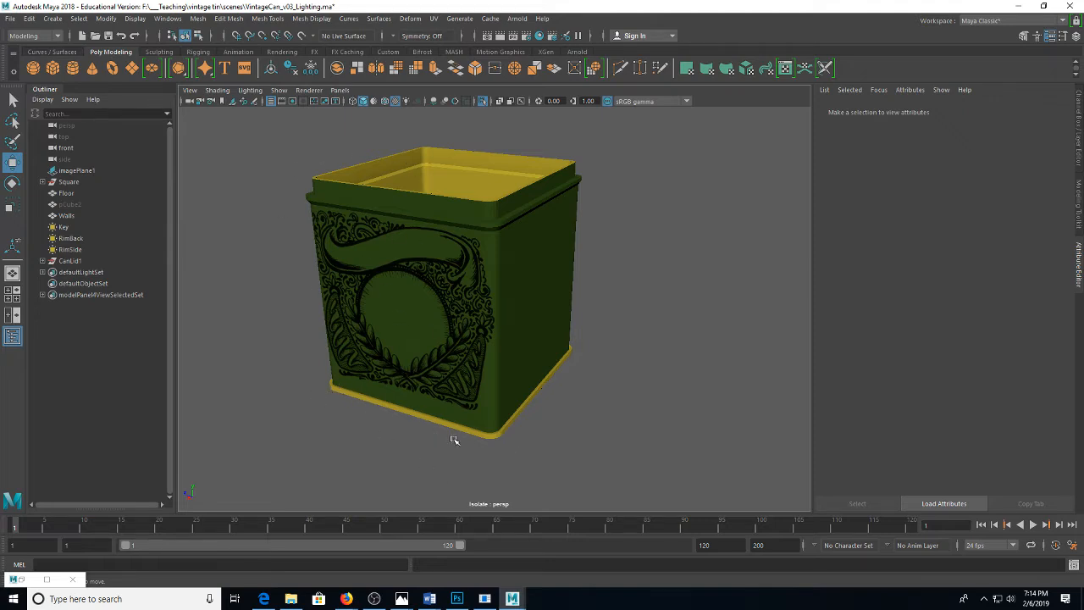
{"action": "left_click", "coordinate": [456, 345]}
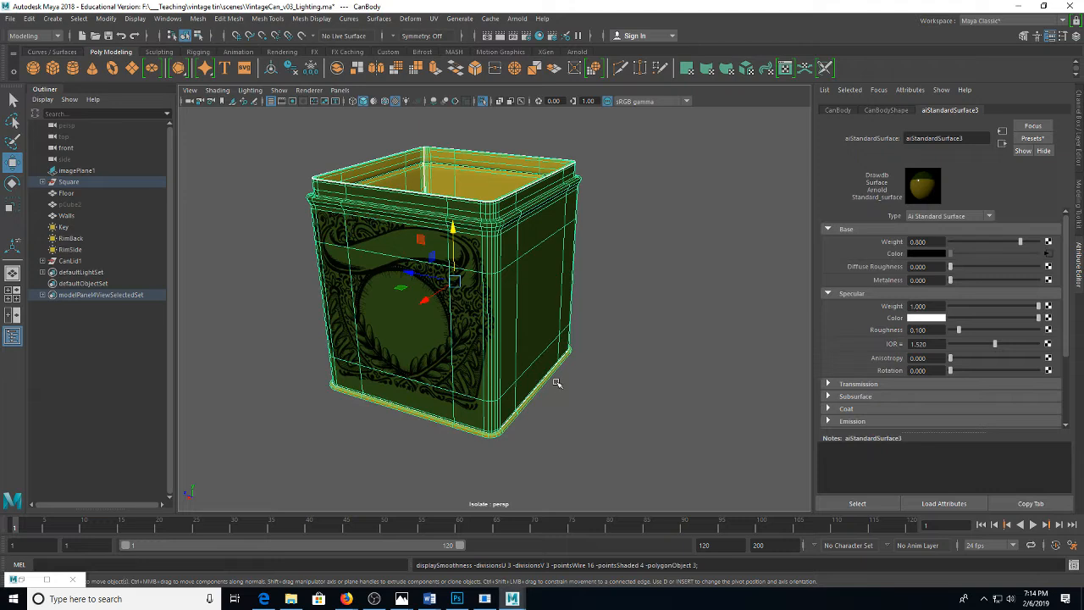
{"action": "left_click", "coordinate": [556, 383]}
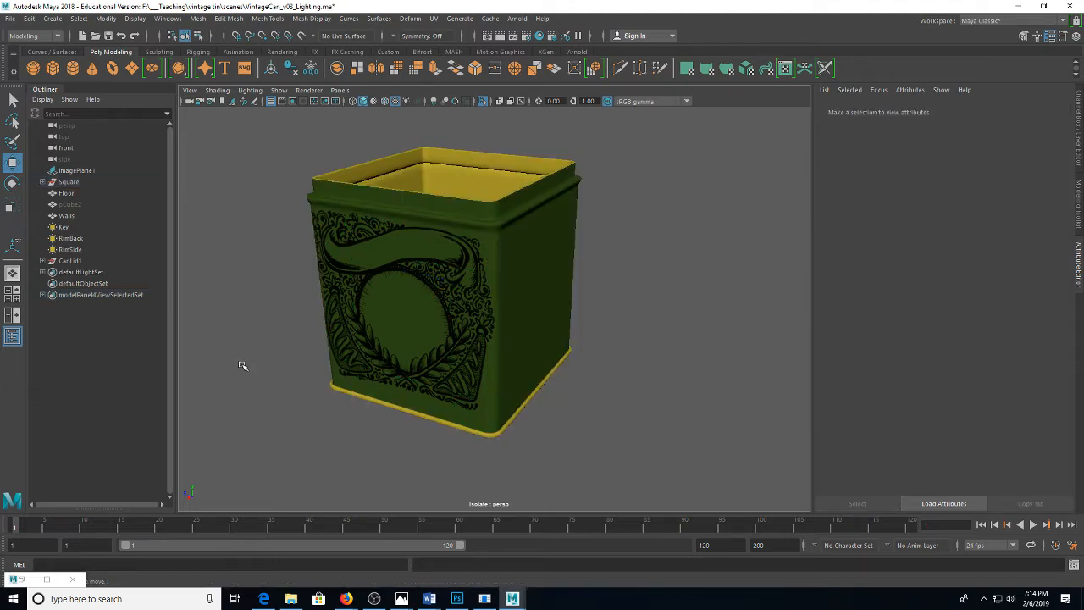
Switch to Photoshop and group the layers from the green fill up to the artwork copy under the name Color
{"action": "left_click", "coordinate": [457, 599]}
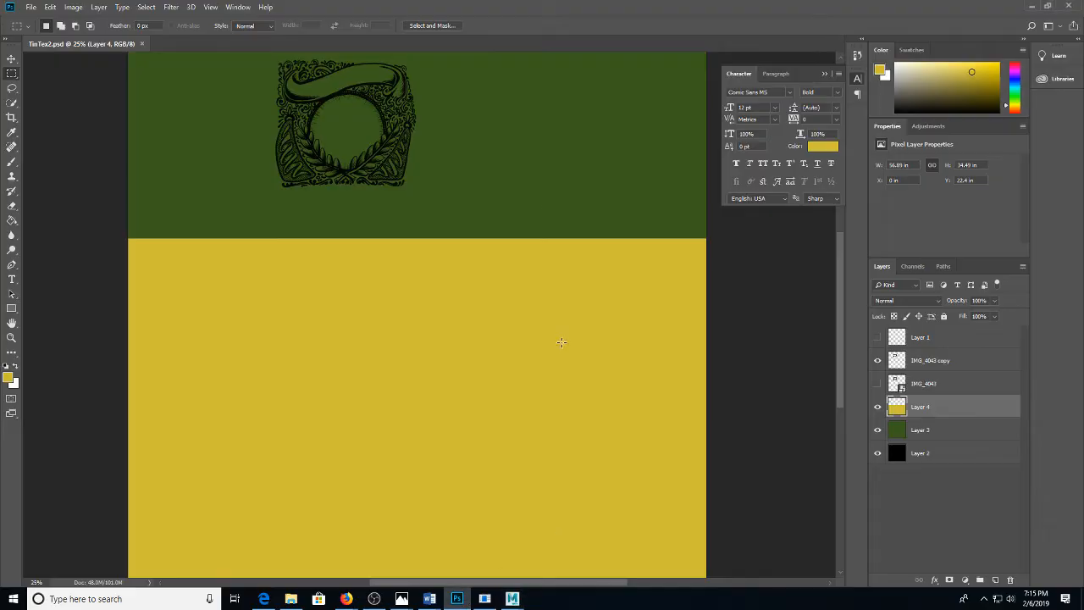
{"action": "left_click", "coordinate": [942, 430]}
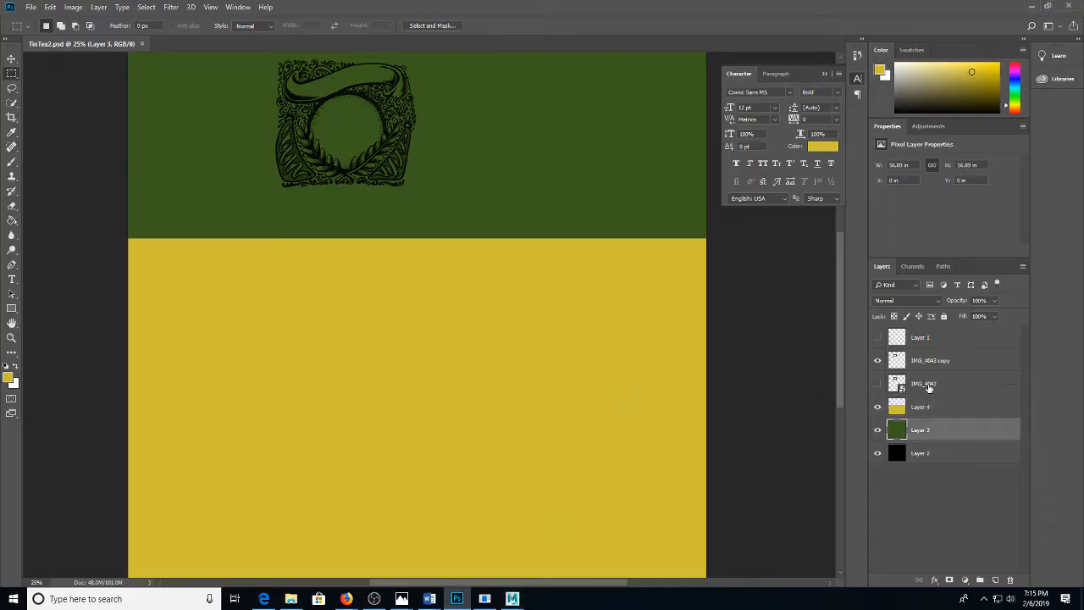
{"action": "left_click", "coordinate": [926, 370], "text": "shift"}
{"action": "key", "text": "ctrl+g"}
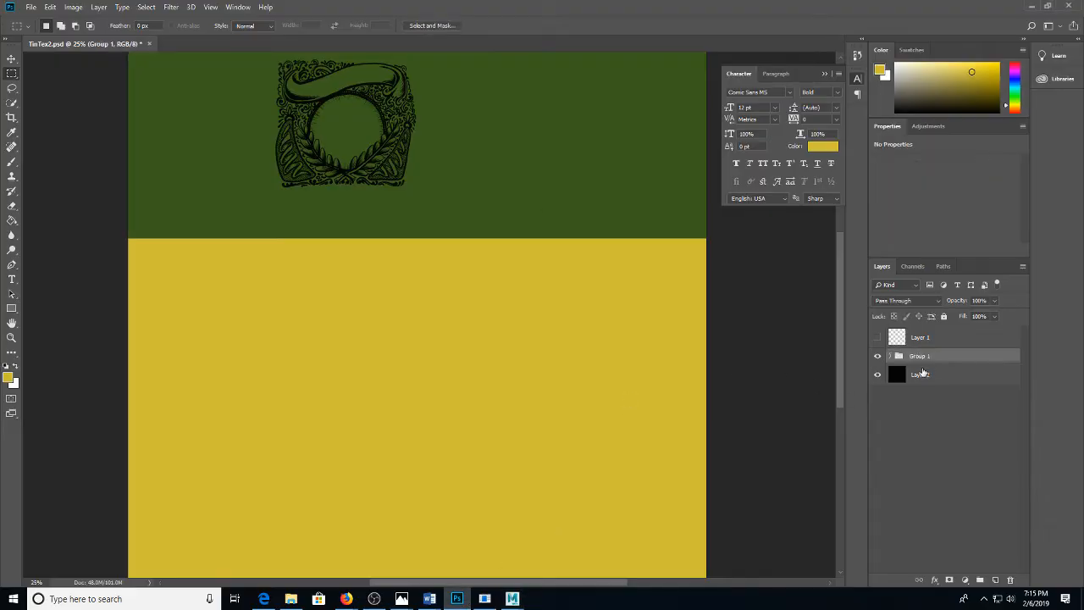
{"action": "double_click", "coordinate": [919, 356]}
{"action": "type", "text": "Color"}
{"action": "key", "text": "Return"}
Start a horizontal text layer inside the ribbon banner of the artwork
{"action": "scroll", "coordinate": [643, 339], "scroll_direction": "up", "scroll_amount": 3}
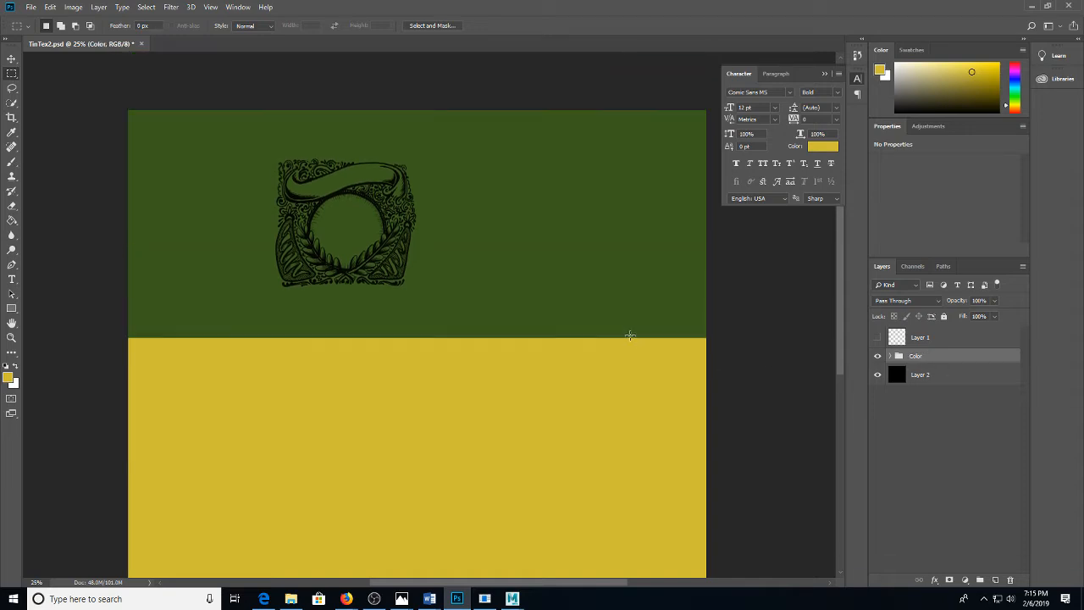
{"action": "key", "text": "ctrl+plus"}
{"action": "key", "text": "ctrl+plus"}
{"action": "key", "text": "ctrl+plus"}
{"action": "left_click_drag", "start_coordinate": [465, 241], "coordinate": [675, 491]}
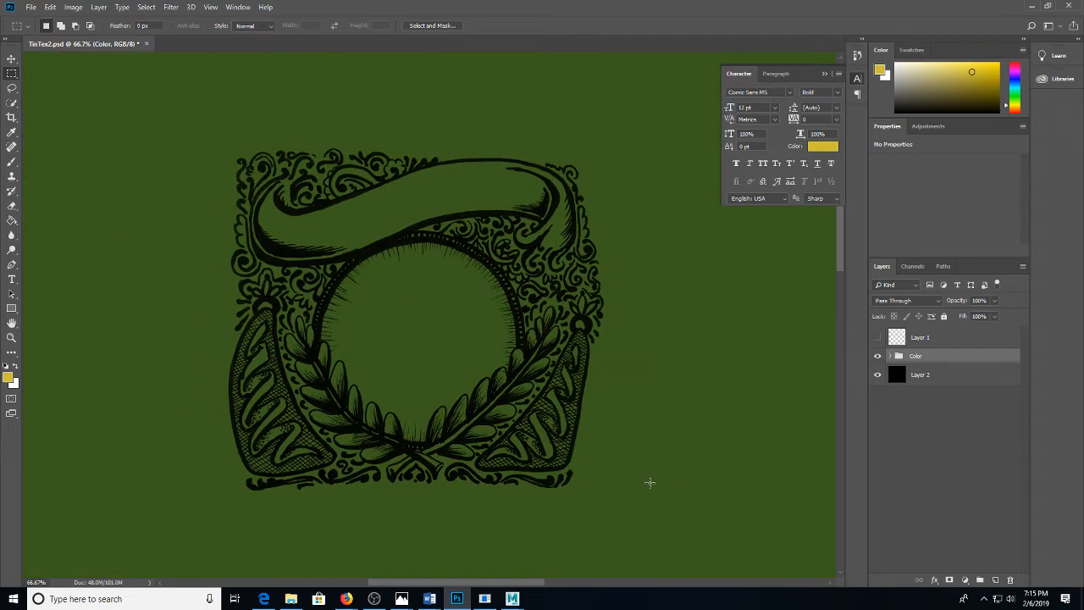
{"action": "key", "text": "t"}
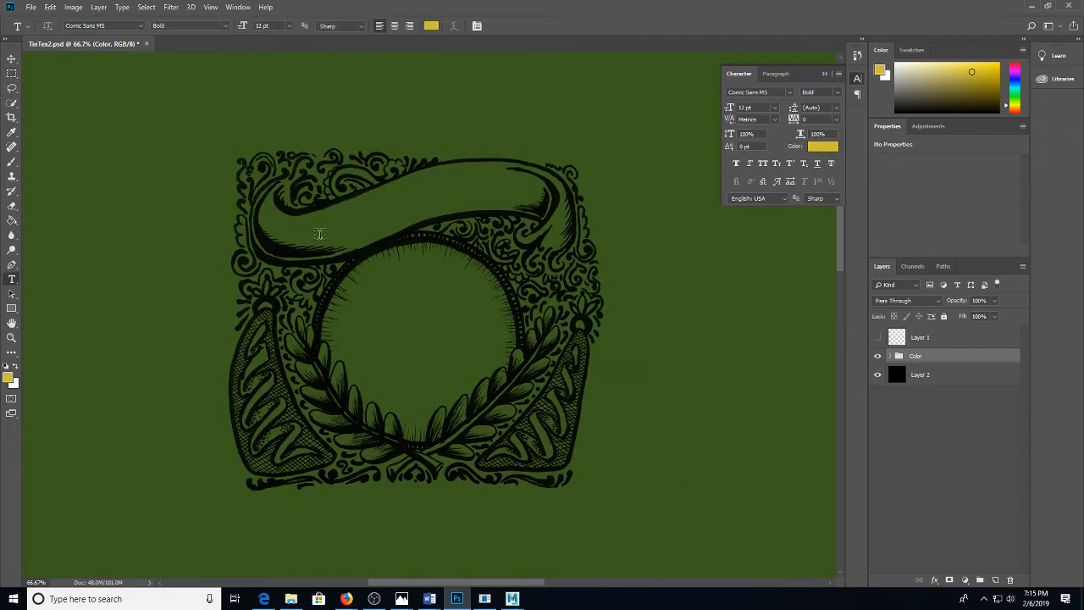
{"action": "left_click", "coordinate": [320, 233]}
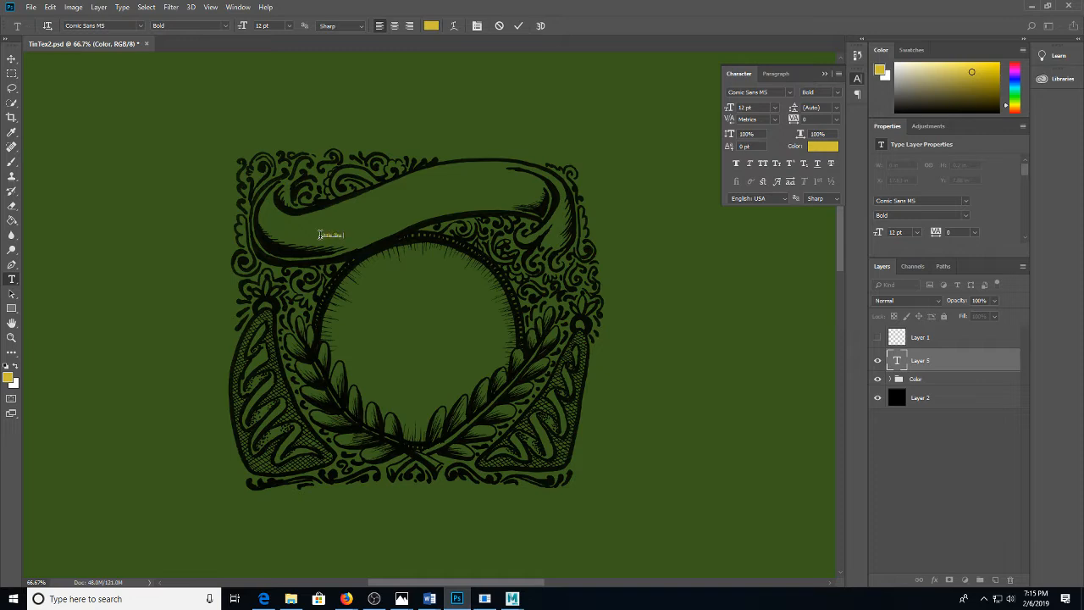
Commit the "Little Brothers" text and scale it up to about 64 pt
{"action": "left_click", "coordinate": [946, 361]}
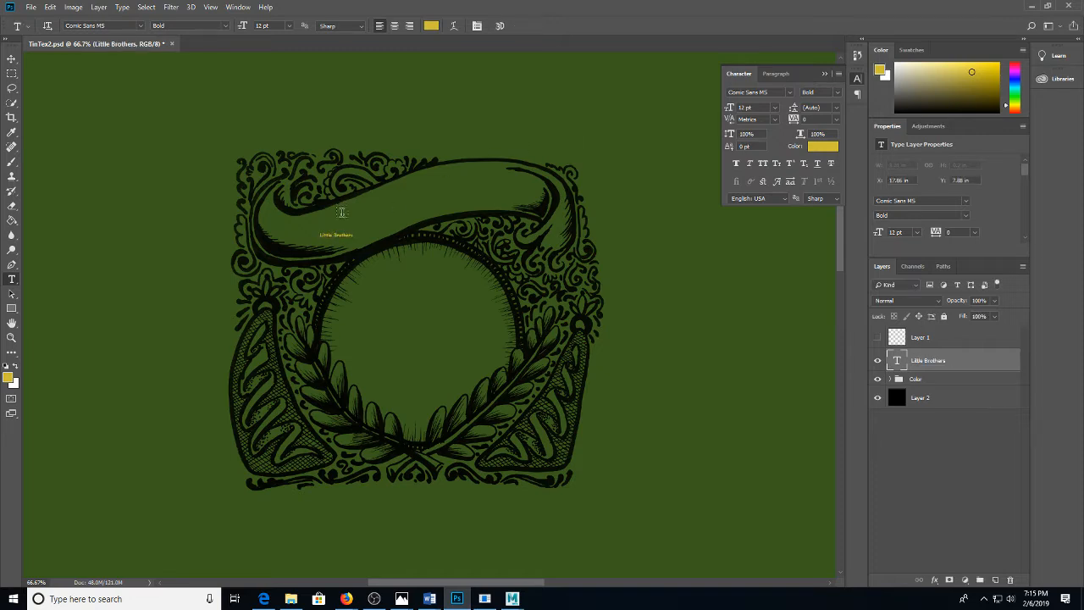
{"action": "key", "text": "ctrl+t"}
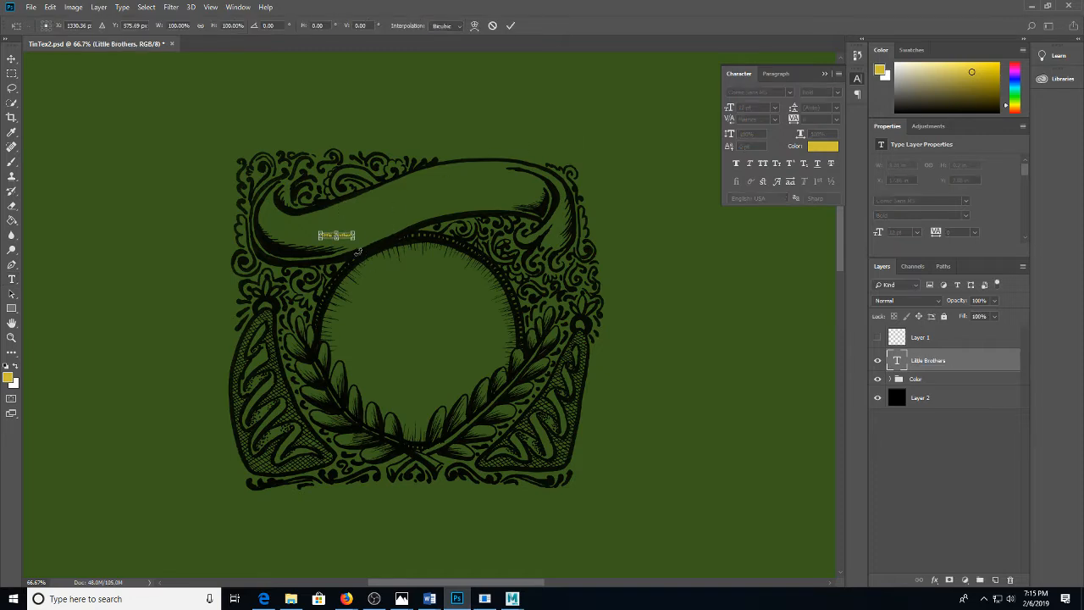
{"action": "left_click_drag", "start_coordinate": [352, 236], "coordinate": [495, 258]}
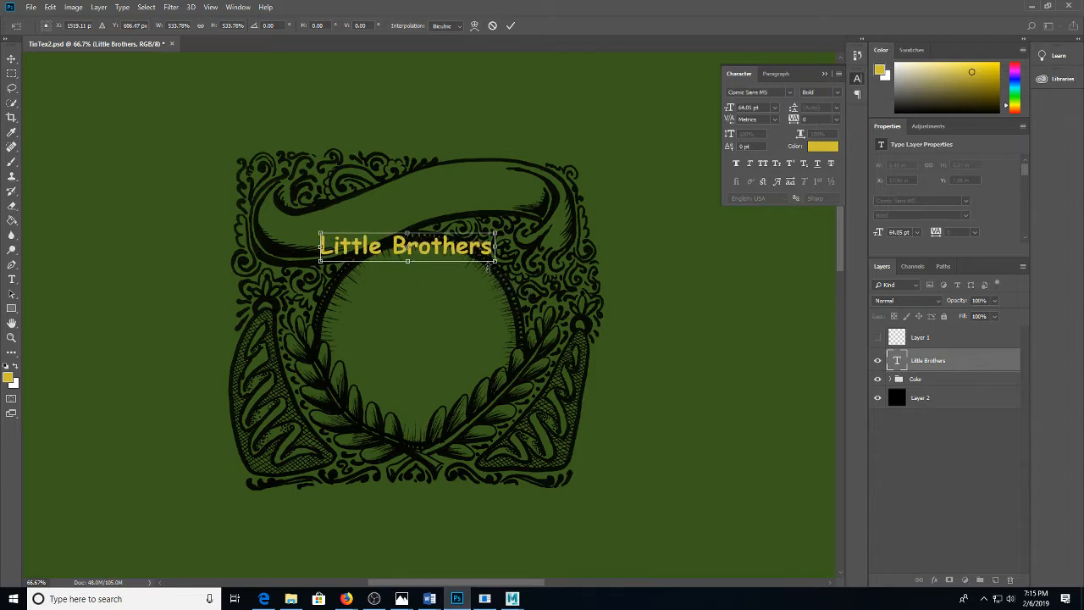
{"action": "key", "text": "Return"}
Insert an apostrophe so that the text reads "Little Brother's"
{"action": "key", "text": "t"}
{"action": "left_click", "coordinate": [482, 246]}
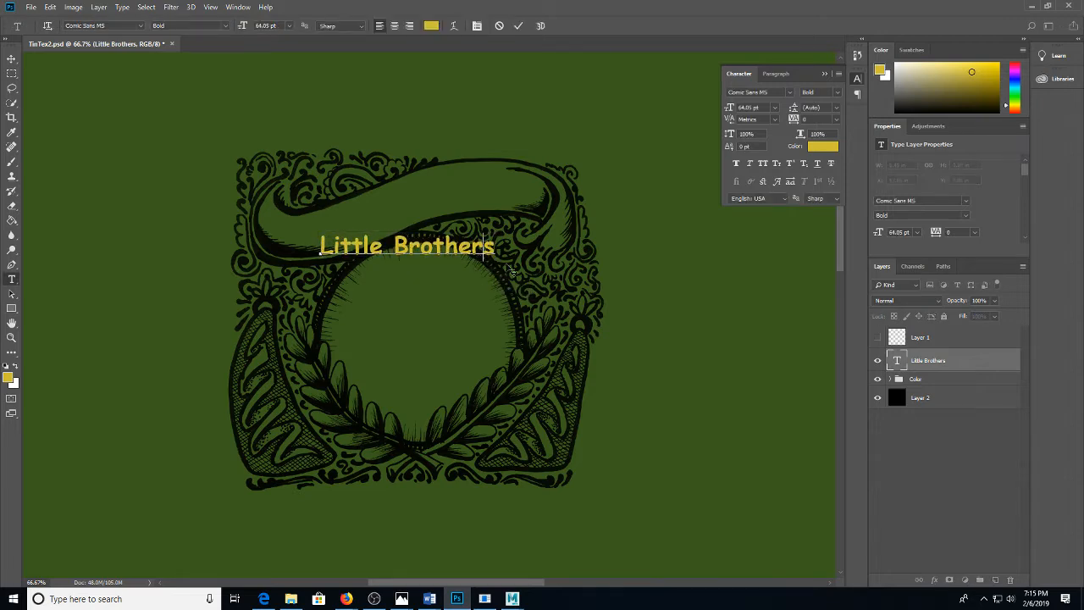
{"action": "type", "text": "'"}
{"action": "key", "text": "Return"}
{"action": "key", "text": "BackSpace"}
{"action": "key", "text": "ctrl+Return"}
Move the "Little Brother's" text onto the ribbon banner and rotate it counterclockwise to follow the banner's slope
{"action": "key", "text": "v"}
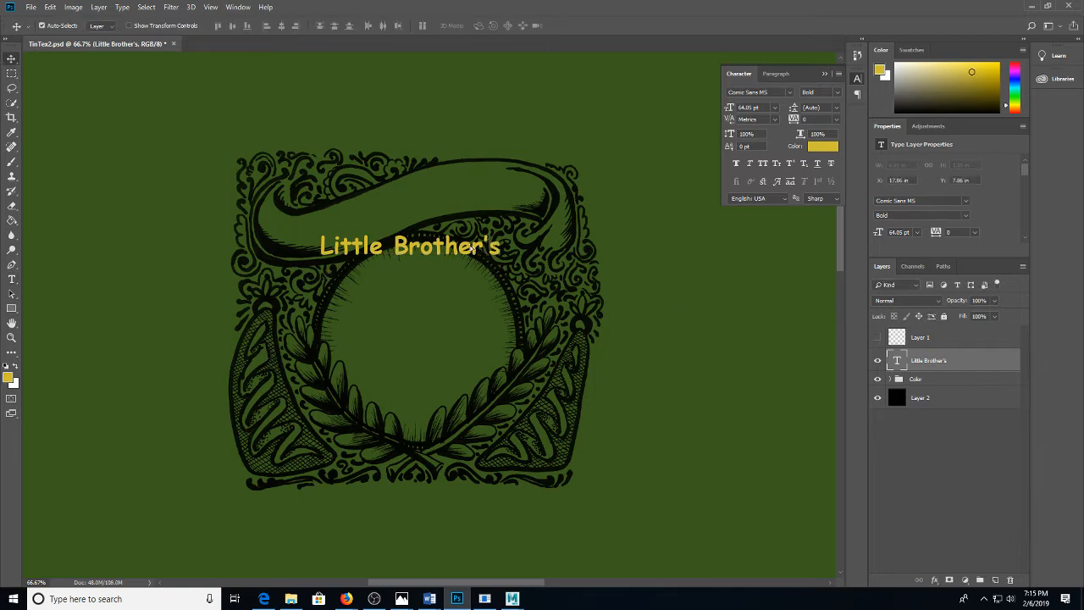
{"action": "left_click_drag", "start_coordinate": [480, 248], "coordinate": [452, 190]}
{"action": "key", "text": "ctrl+t"}
{"action": "key", "text": "Return"}
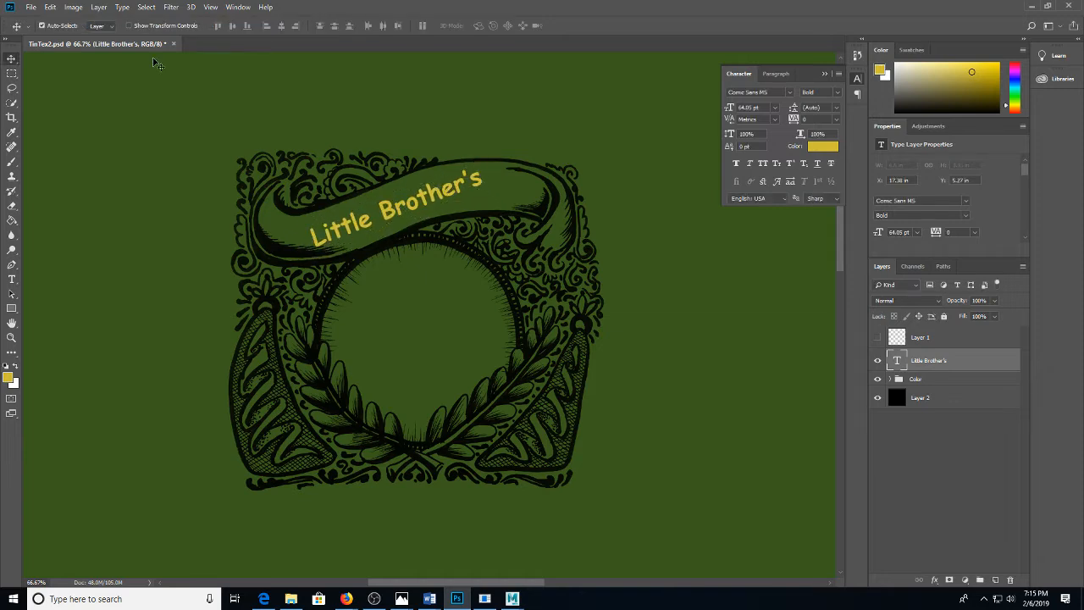
Change the font of the "Little Brother's" text to Blackadder ITC
{"action": "key", "text": "t"}
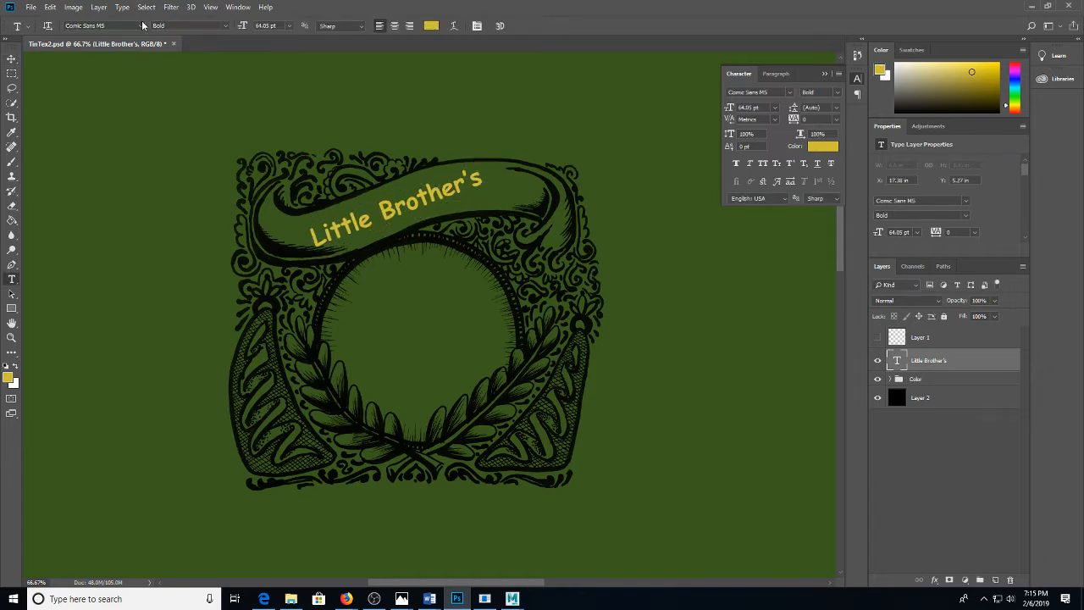
{"action": "left_click", "coordinate": [141, 25]}
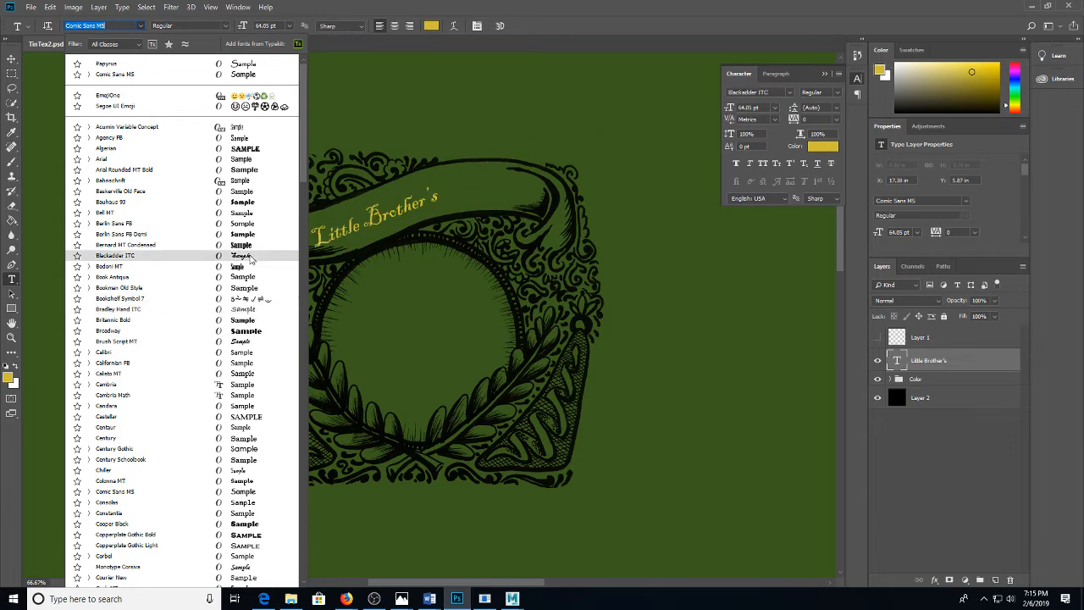
{"action": "left_click", "coordinate": [250, 256]}
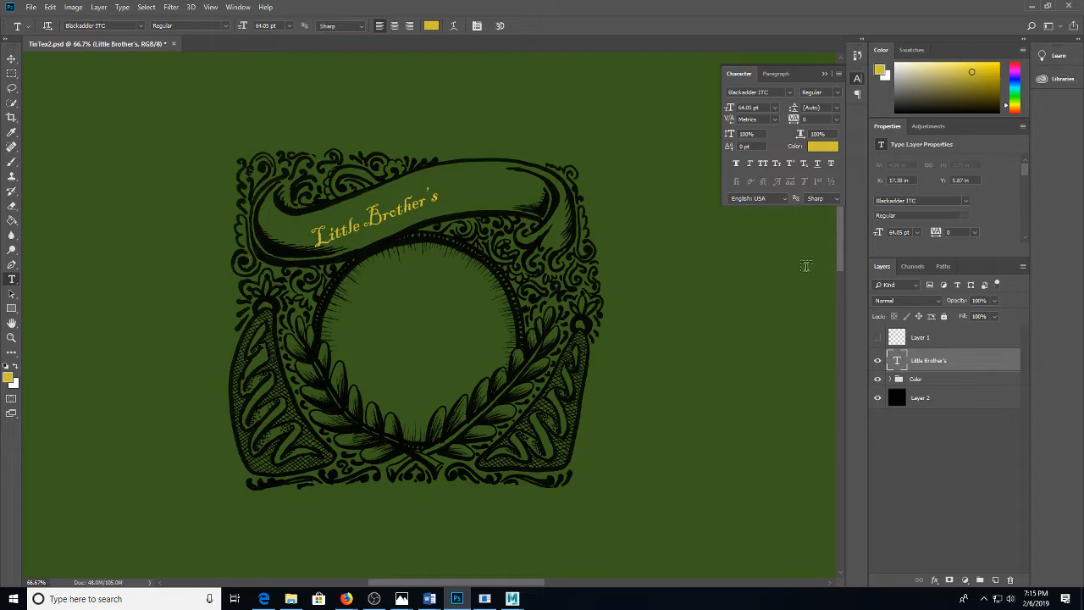
Enlarge the "Little Brother's" text to about 94.5 pt and recentre it on the ribbon banner
{"action": "key", "text": "ctrl+t"}
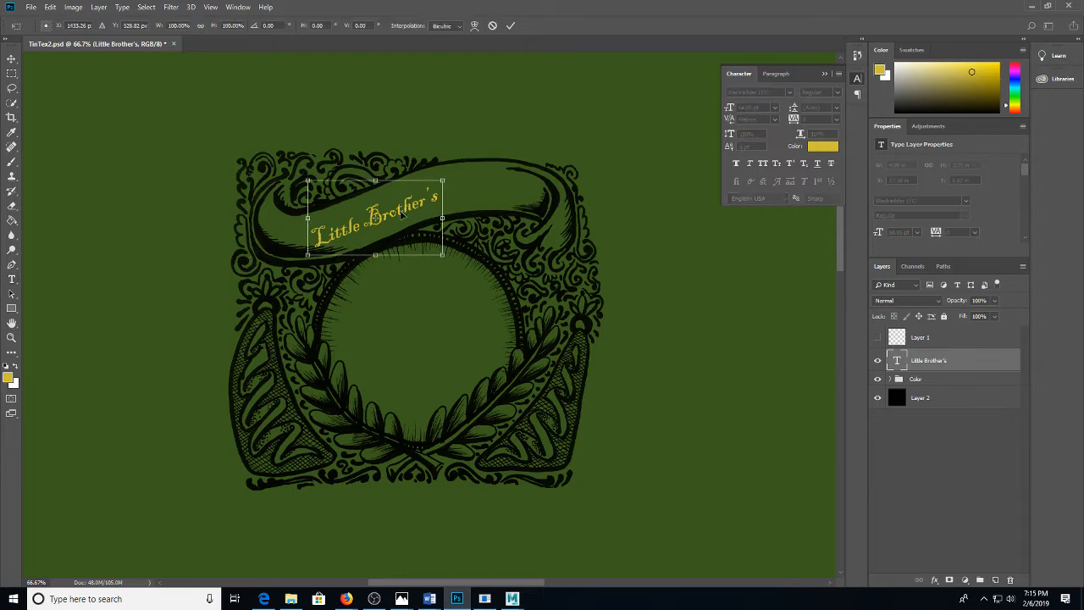
{"action": "left_click_drag", "start_coordinate": [441, 181], "coordinate": [475, 159]}
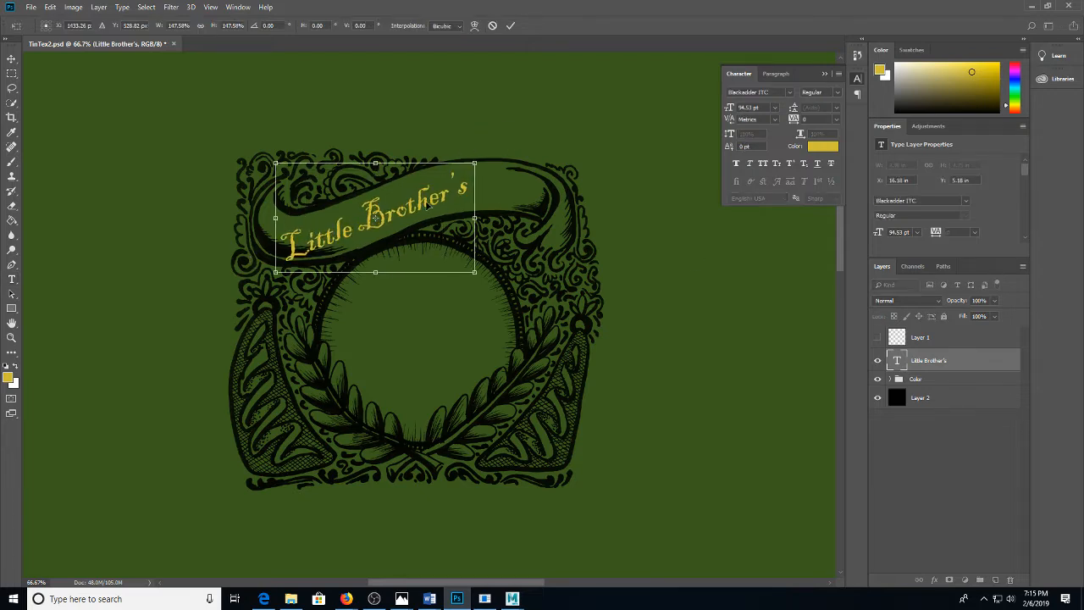
{"action": "left_click_drag", "start_coordinate": [431, 203], "coordinate": [461, 194]}
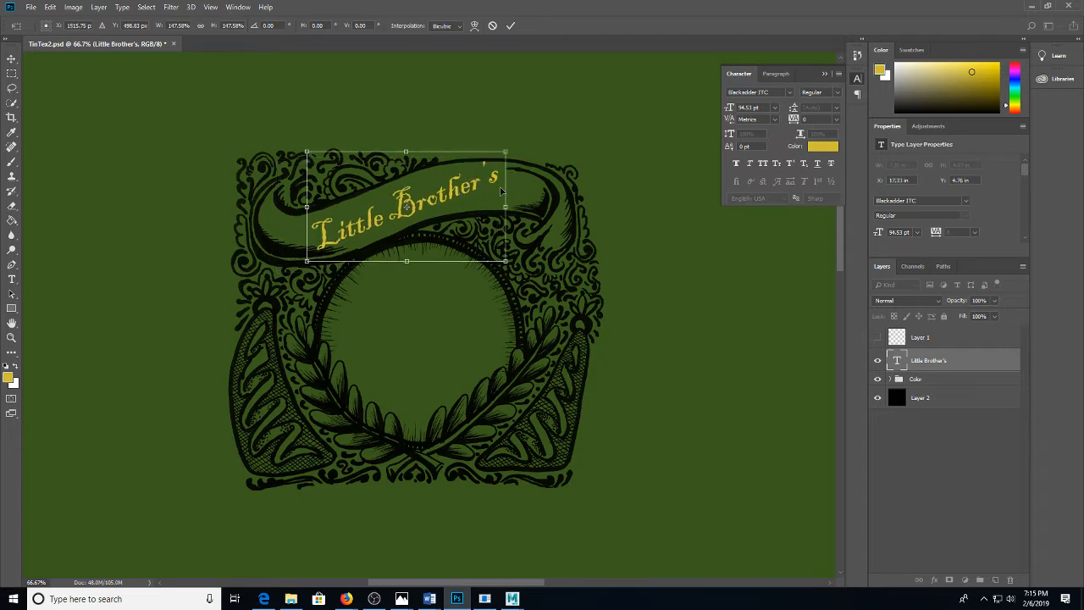
{"action": "key", "text": "Return"}
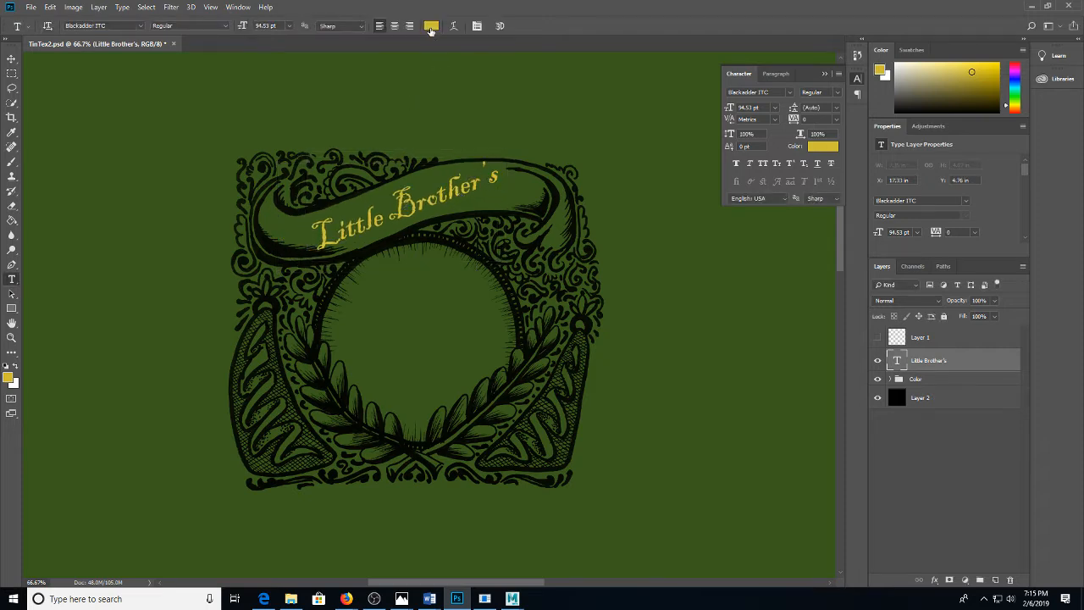
Change the colour of the "Little Brother's" text to a dark purple
{"action": "left_click", "coordinate": [431, 27]}
{"action": "left_click_drag", "start_coordinate": [548, 257], "coordinate": [488, 227]}
{"action": "left_click", "coordinate": [650, 132]}
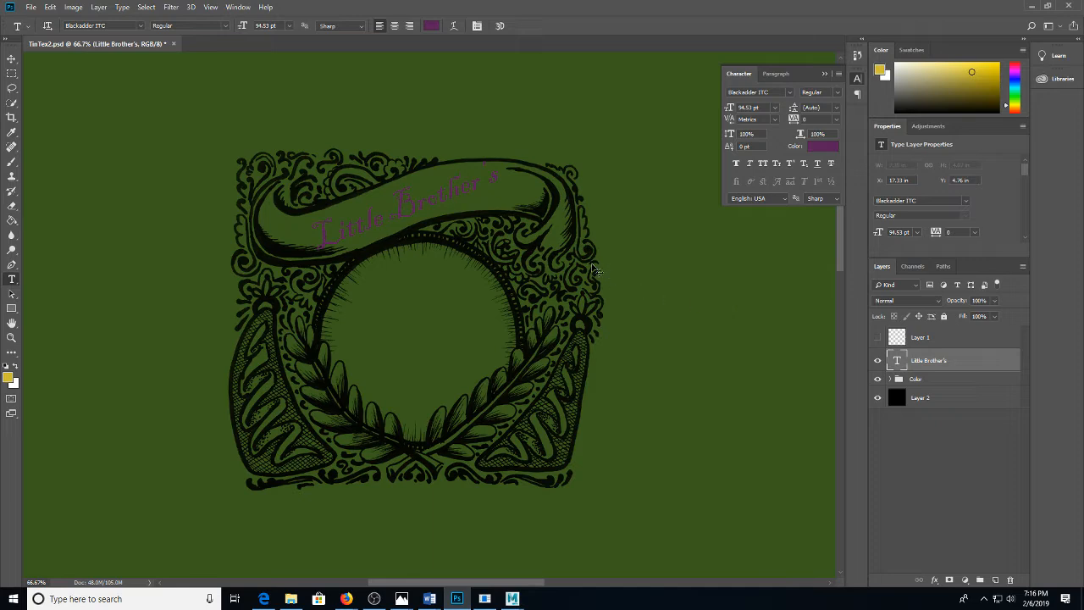
Rotate the "Little Brother's" text slightly clockwise and adjust its position to fit inside the banner
{"action": "key", "text": "ctrl+t"}
{"action": "left_click_drag", "start_coordinate": [528, 151], "coordinate": [535, 156]}
{"action": "key", "text": "Return"}
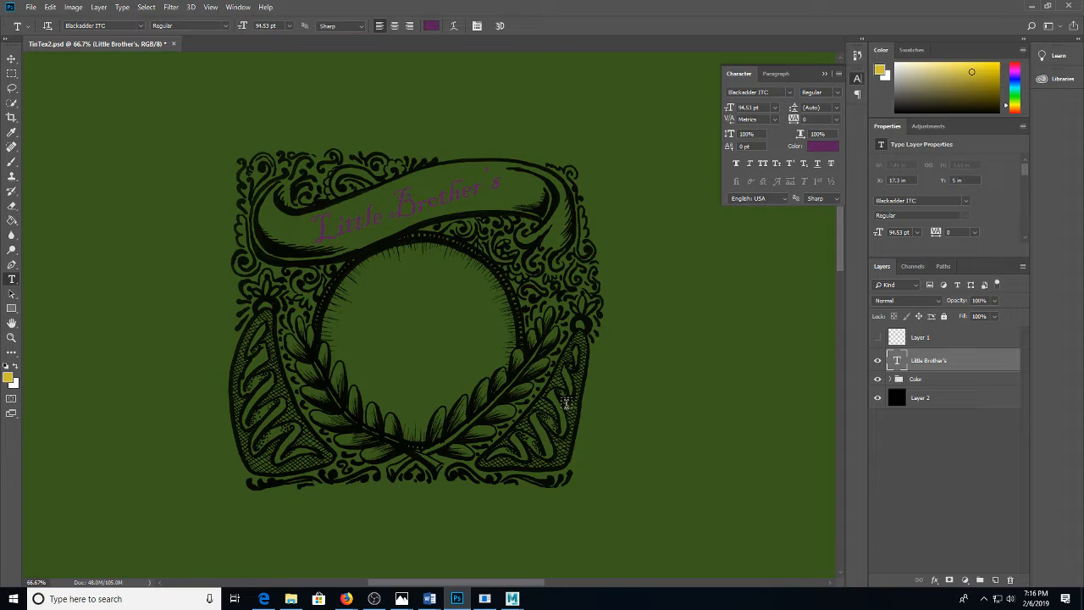
Add a centre-aligned text layer reading "Citrus Eggs" on two lines inside the central circle
{"action": "left_click", "coordinate": [368, 309]}
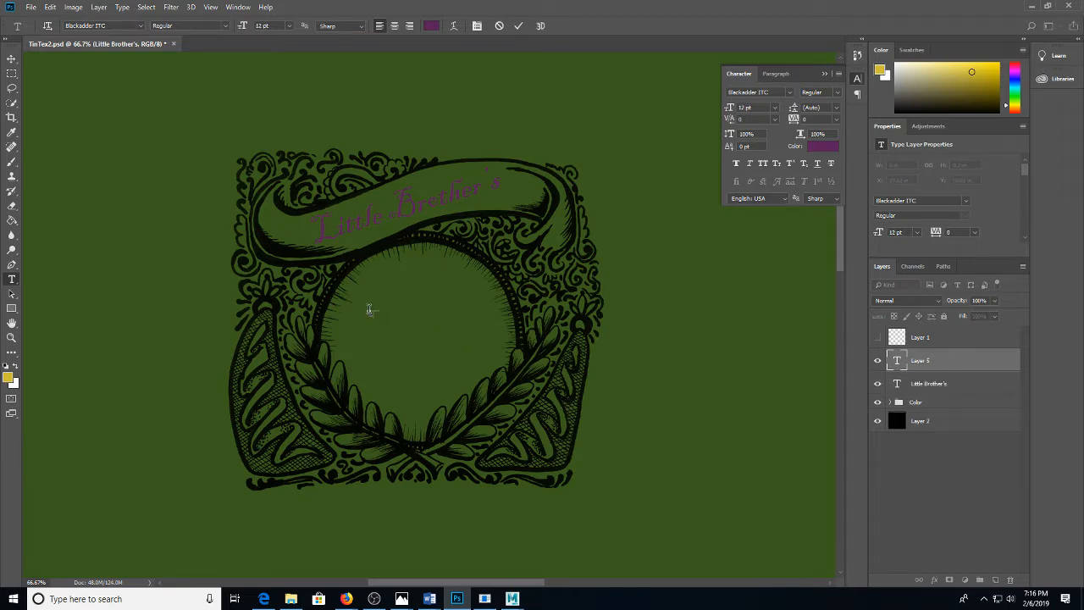
{"action": "left_click", "coordinate": [394, 26]}
{"action": "left_click", "coordinate": [921, 359]}
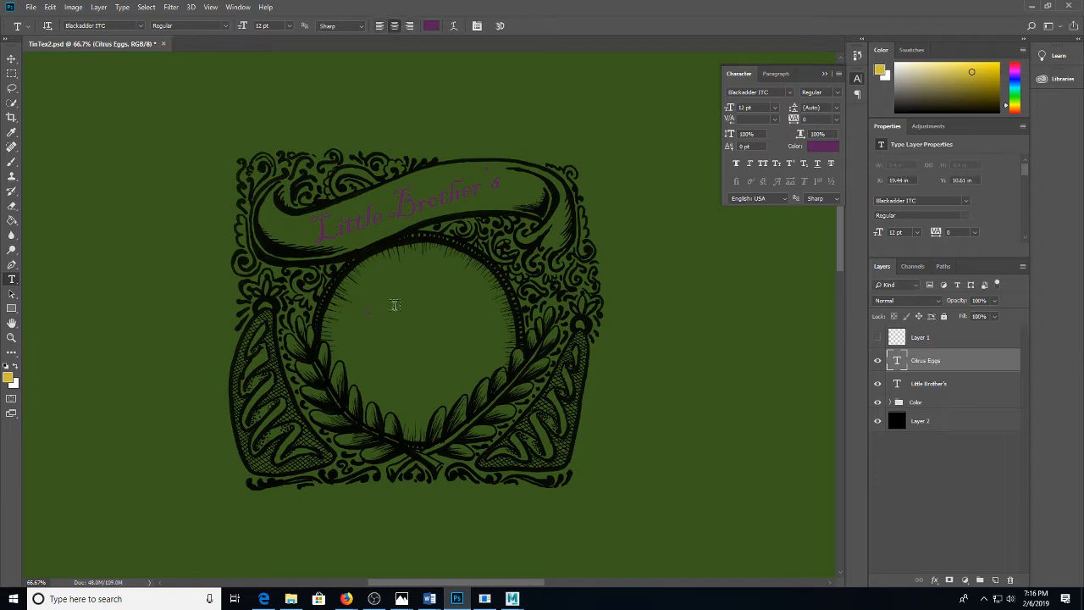
Enlarge the "Citrus Eggs" text to about 99 pt and move it to the upper part of the circle
{"action": "key", "text": "ctrl+t"}
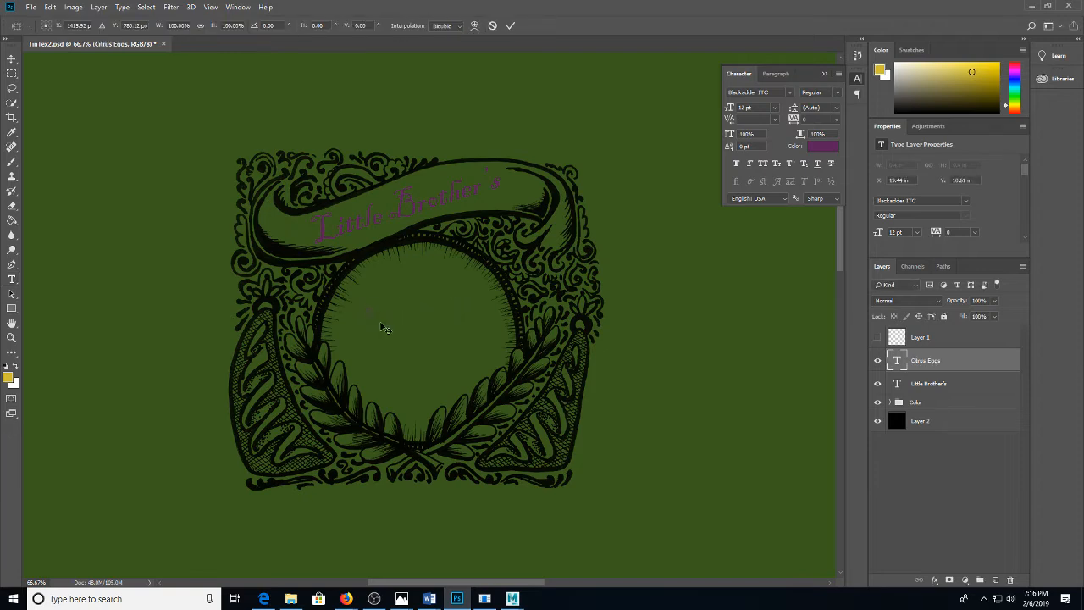
{"action": "left_click_drag", "start_coordinate": [374, 317], "coordinate": [481, 371]}
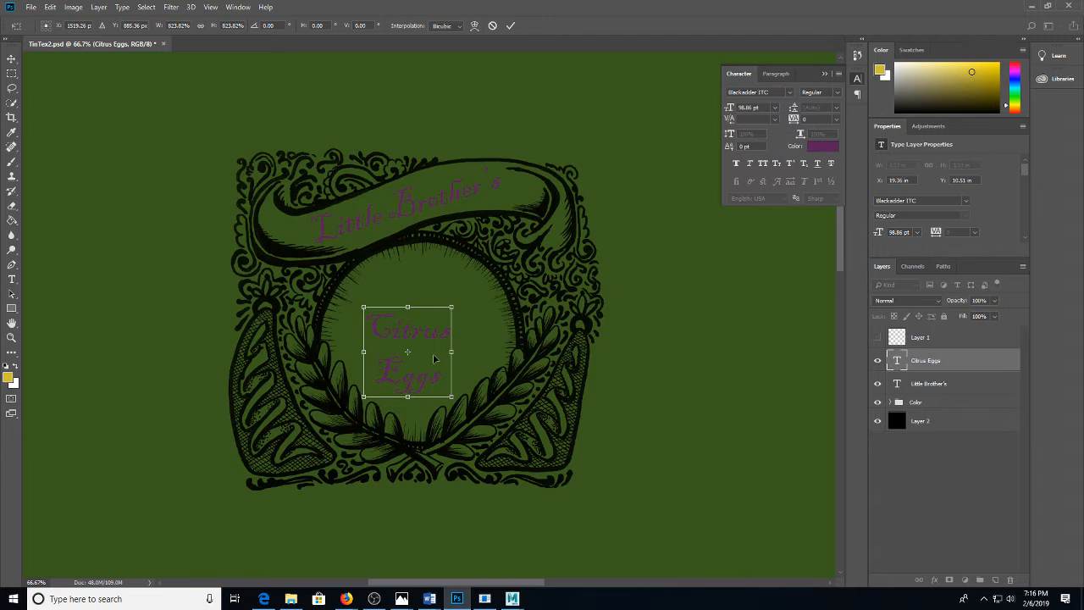
{"action": "left_click_drag", "start_coordinate": [429, 357], "coordinate": [435, 304]}
{"action": "key", "text": "Return"}
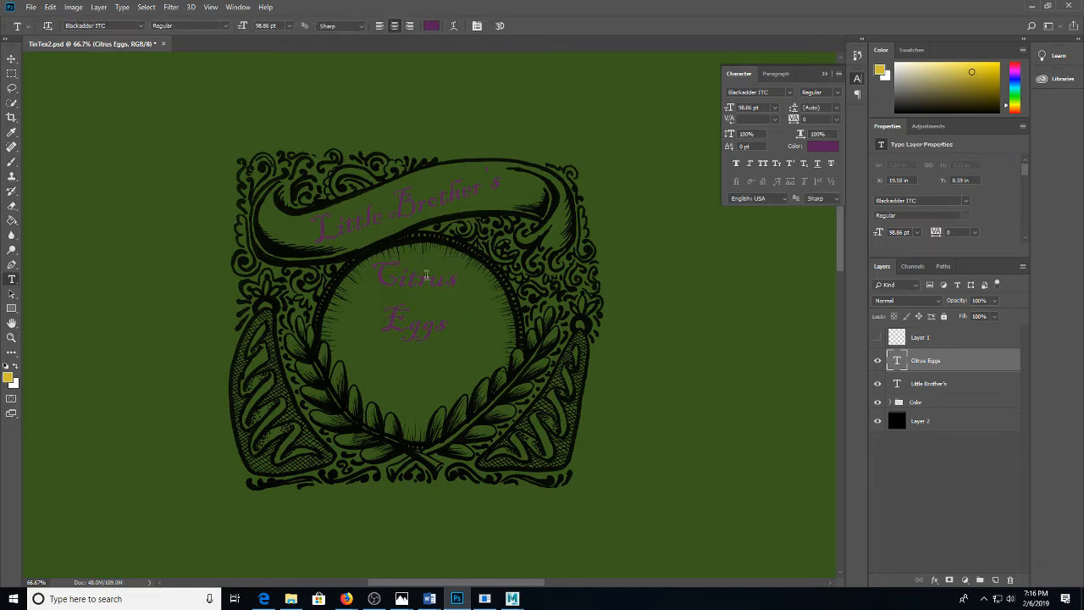
Change the font of the "Citrus Eggs" text to Broadway and nudge the text down within the circle
{"action": "left_click", "coordinate": [428, 275]}
{"action": "left_click", "coordinate": [979, 364]}
{"action": "left_click", "coordinate": [140, 25]}
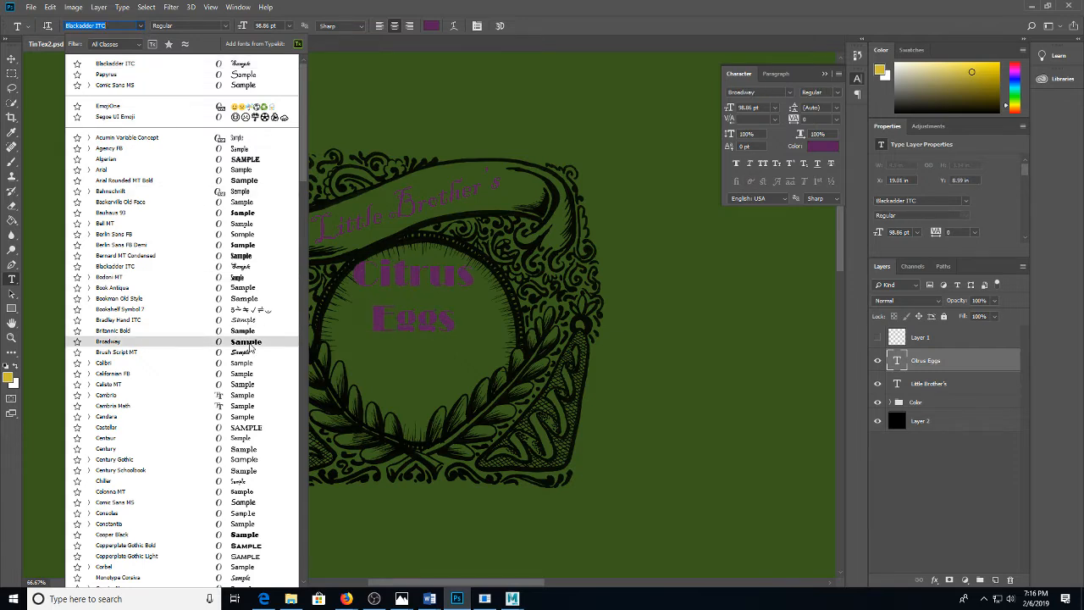
{"action": "left_click", "coordinate": [249, 342]}
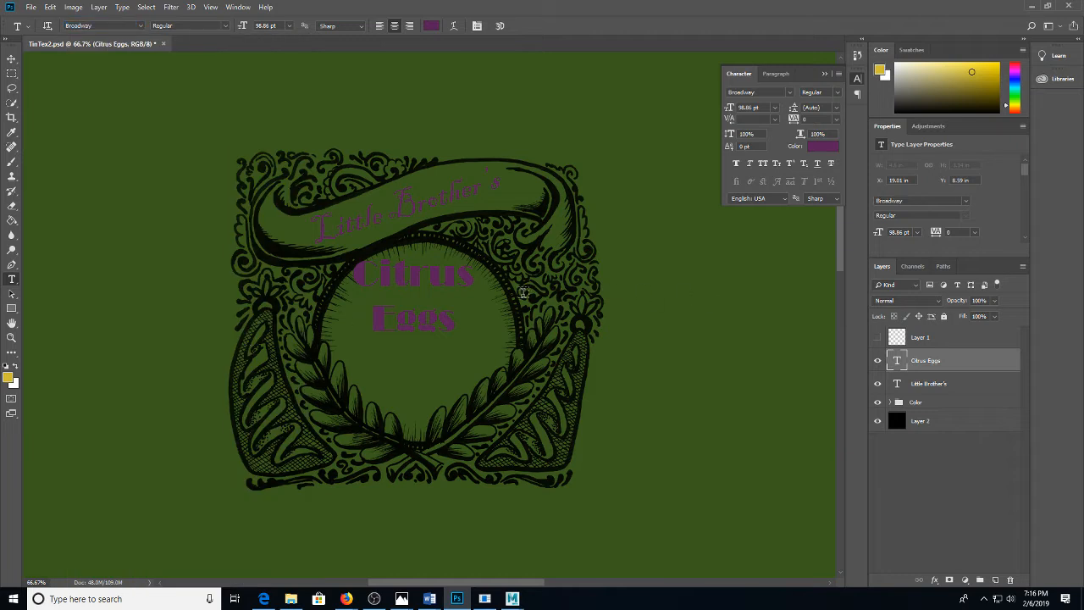
{"action": "key", "text": "v"}
{"action": "left_click_drag", "start_coordinate": [429, 295], "coordinate": [433, 301]}
Set the colour of the "Citrus Eggs" text to pure bright red
{"action": "key", "text": "t"}
{"action": "left_click", "coordinate": [431, 27]}
{"action": "left_click_drag", "start_coordinate": [551, 148], "coordinate": [547, 136]}
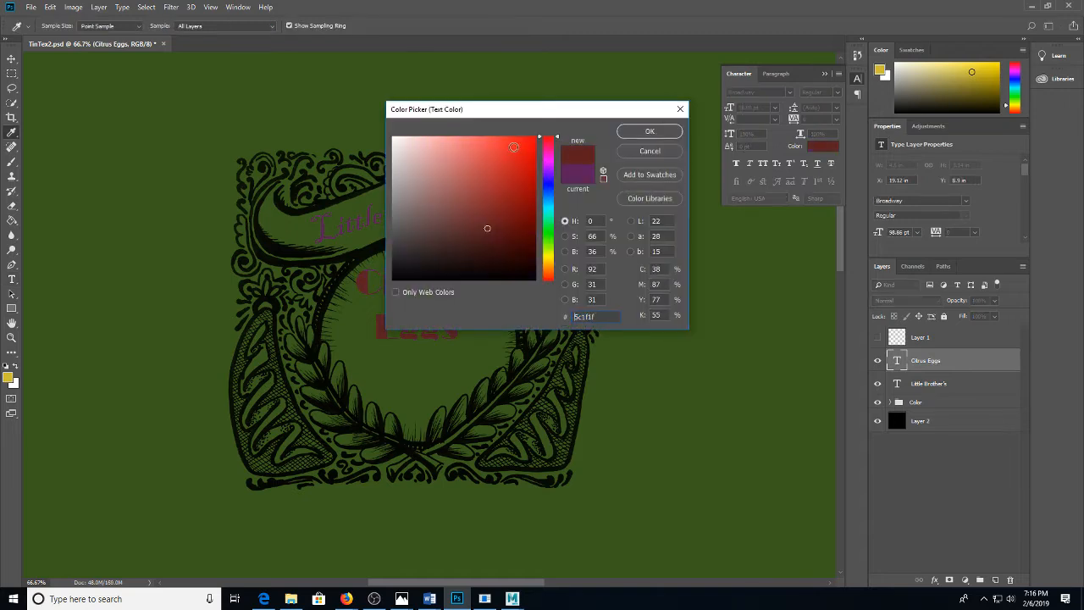
{"action": "left_click", "coordinate": [535, 136]}
{"action": "left_click", "coordinate": [650, 132]}
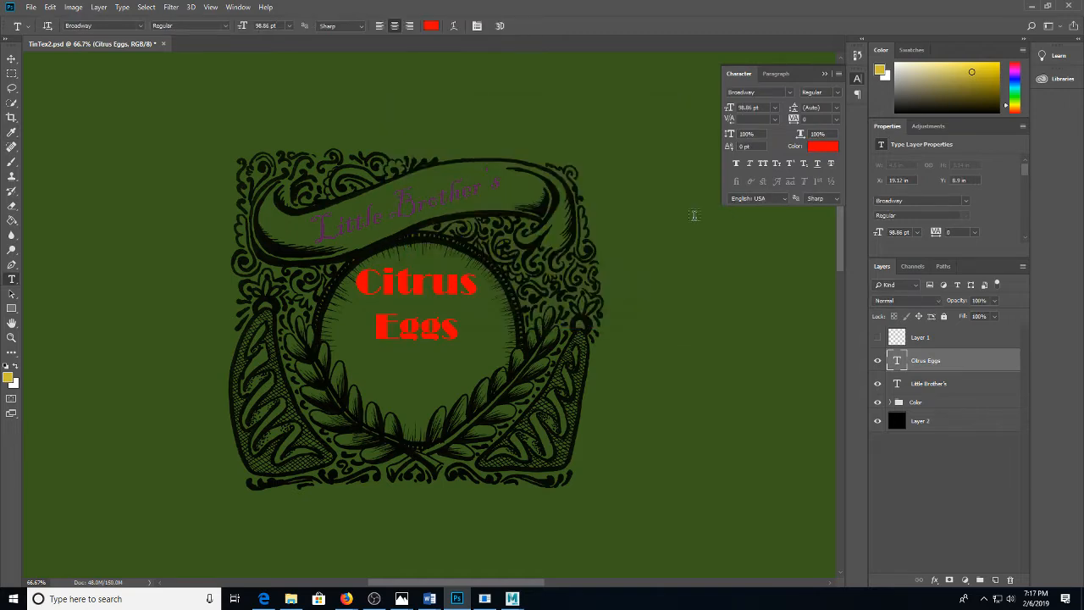
Nudge the "Citrus Eggs" text slightly and darken its colour to red a50c0c
{"action": "key", "text": "v"}
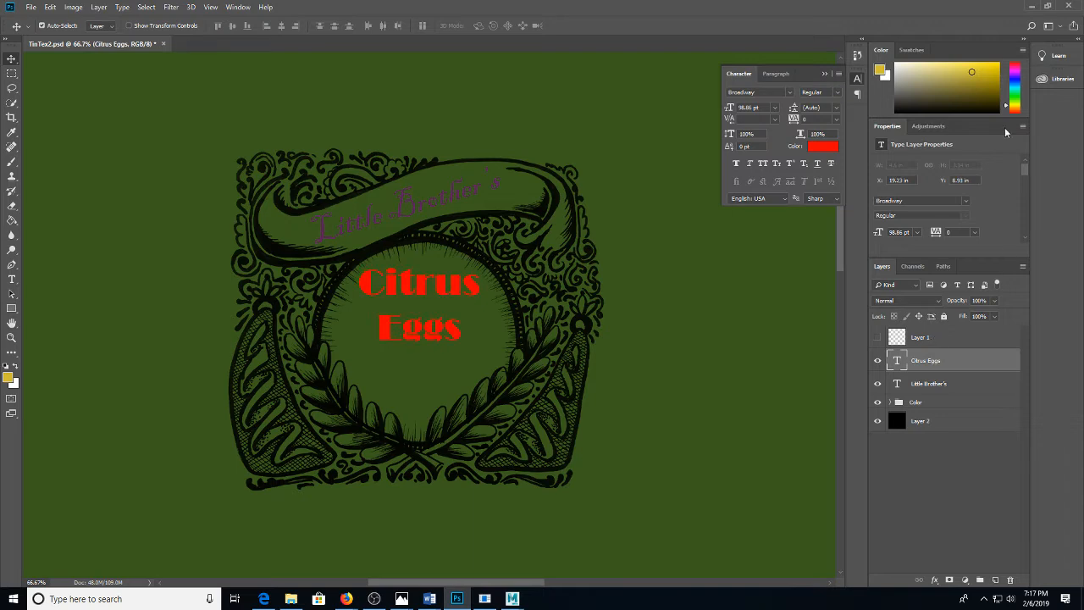
{"action": "key", "text": "t"}
{"action": "left_click", "coordinate": [431, 27]}
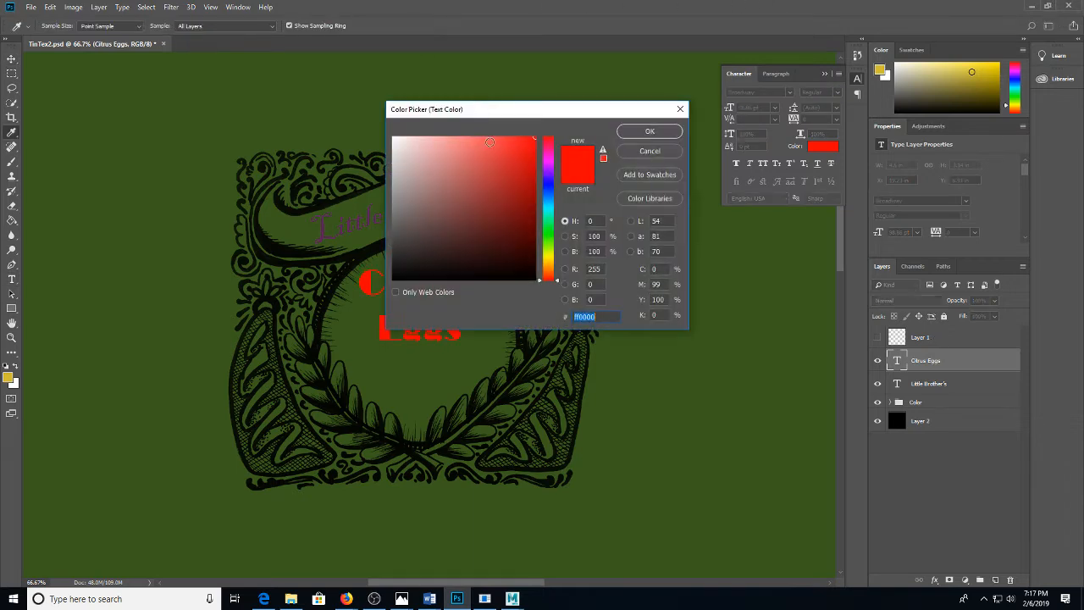
{"action": "left_click_drag", "start_coordinate": [508, 157], "coordinate": [525, 187]}
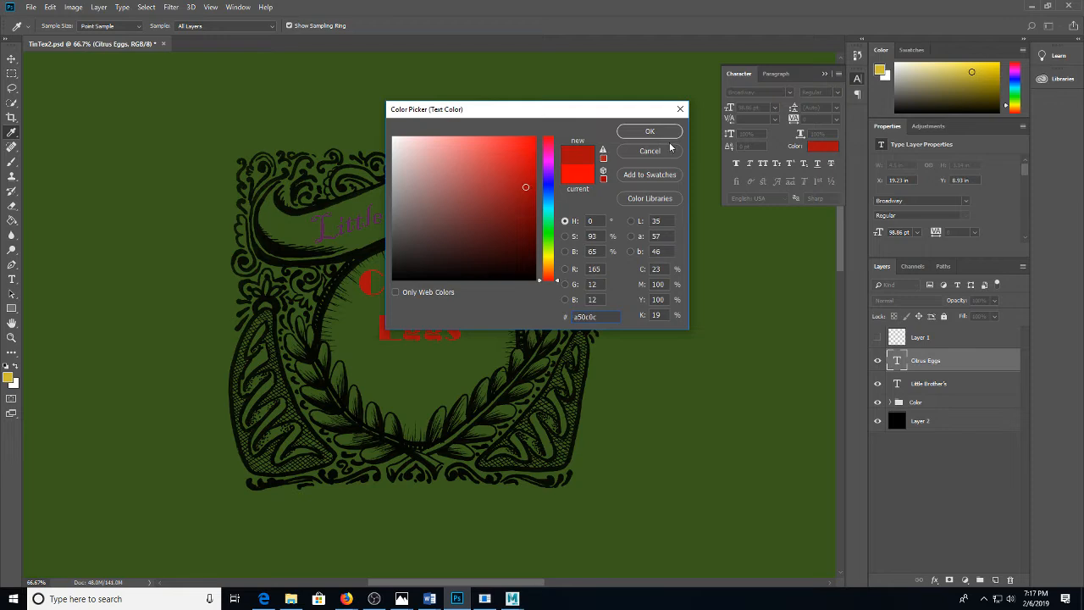
{"action": "key", "text": "Return"}
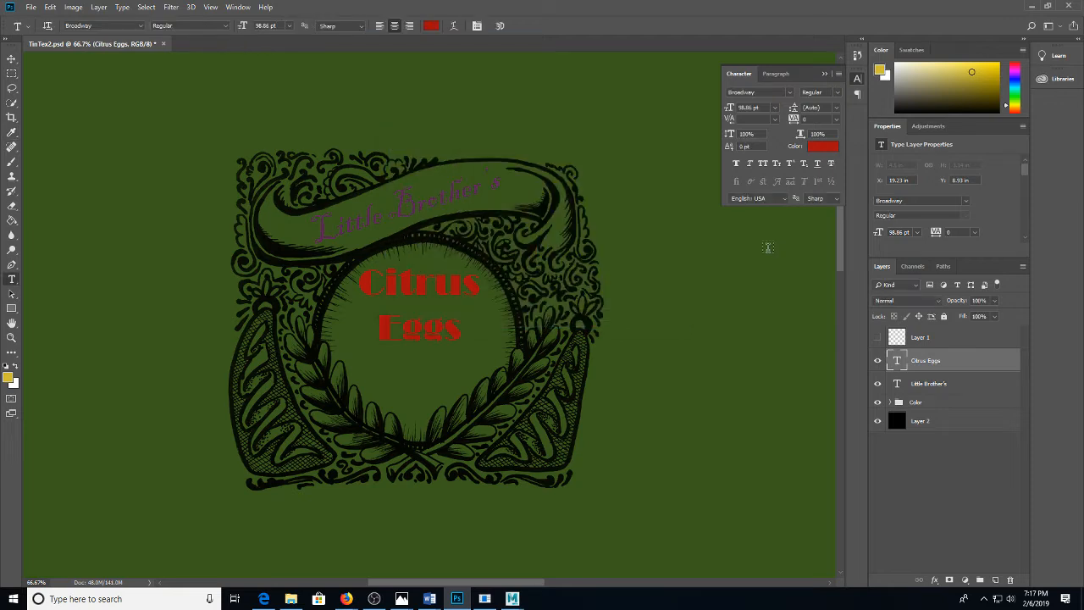
Add a two-line text layer reading "Made with Cheap Onion" below "Citrus Eggs" in the circle
{"action": "left_click", "coordinate": [377, 366]}
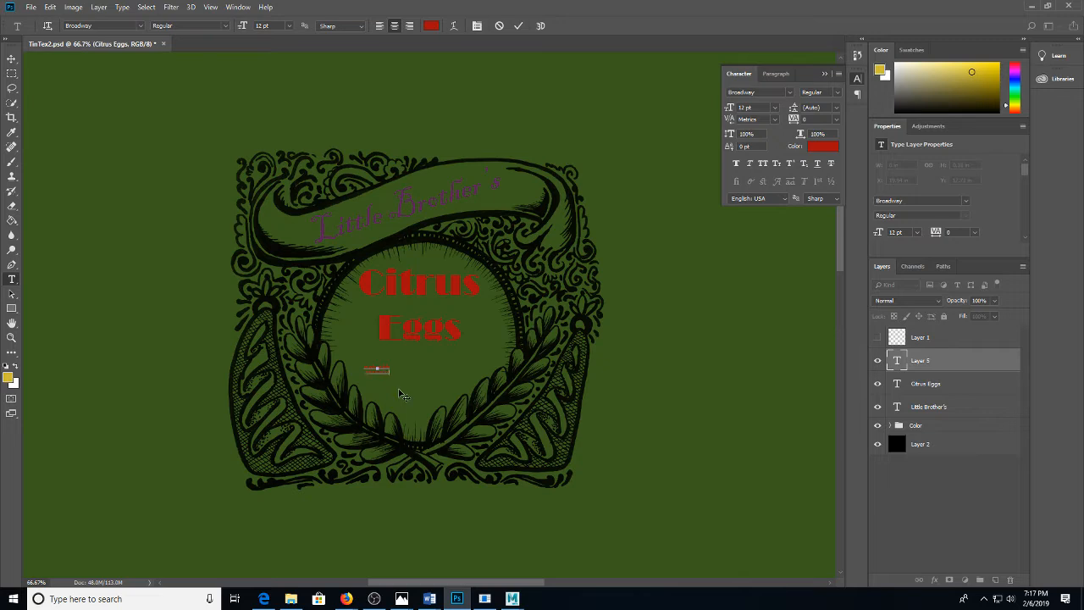
{"action": "left_click", "coordinate": [896, 384]}
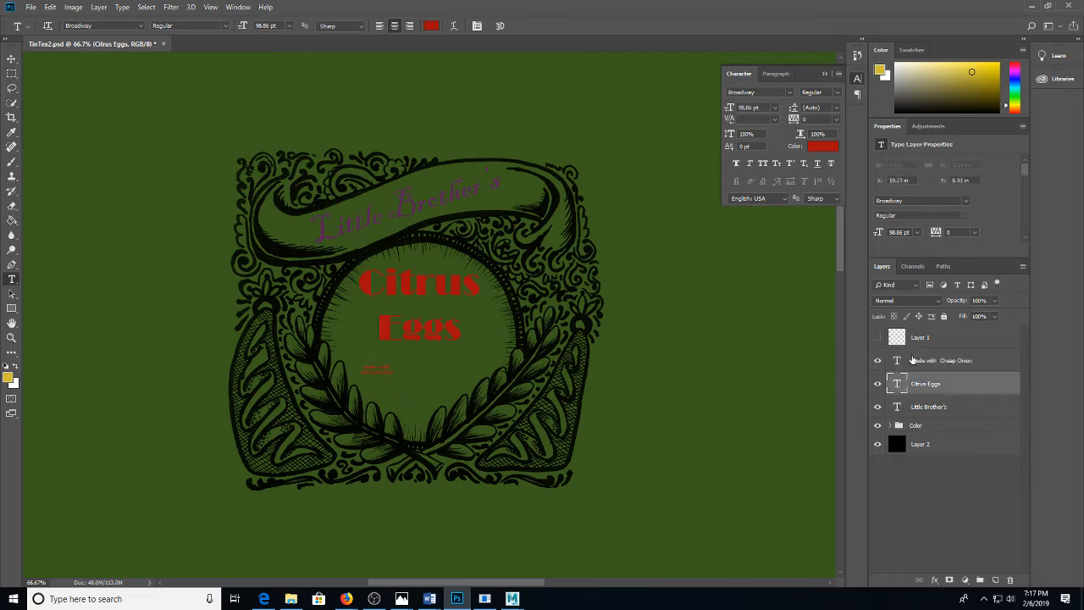
{"action": "key", "text": "ctrl+t"}
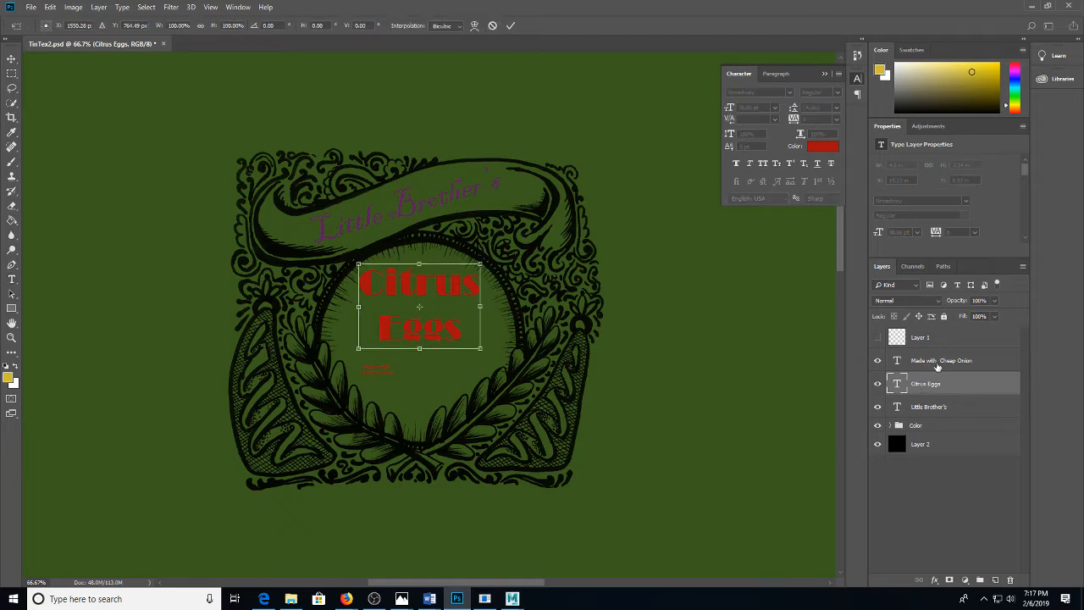
{"action": "key", "text": "t"}
Scale the "Made with Cheap Onion" text up to about 34.5 pt and centre it beneath "Citrus Eggs"
{"action": "left_click", "coordinate": [937, 365]}
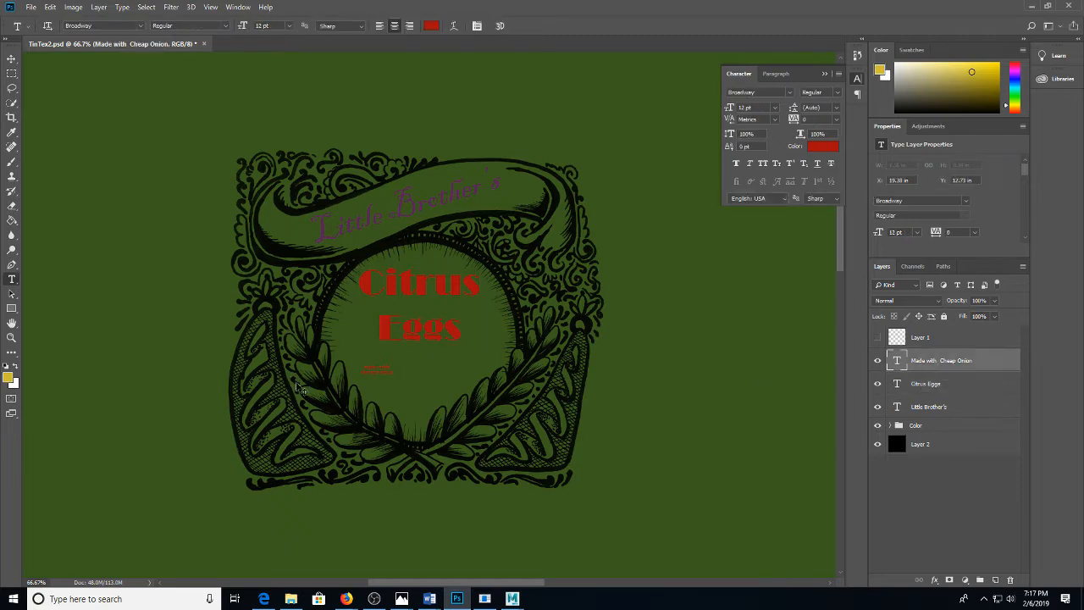
{"action": "key", "text": "ctrl+t"}
{"action": "left_click_drag", "start_coordinate": [395, 375], "coordinate": [442, 383]}
{"action": "key", "text": "Return"}
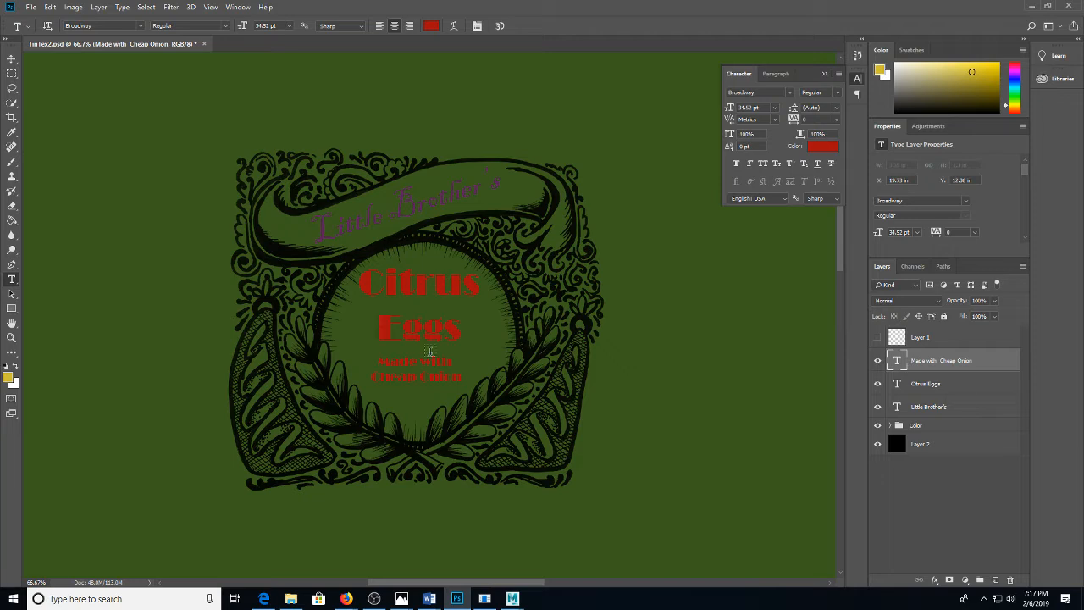
Change the font of the "Made with Cheap Onion" text to Edwardian Script ITC
{"action": "left_click", "coordinate": [430, 363]}
{"action": "left_click", "coordinate": [911, 381]}
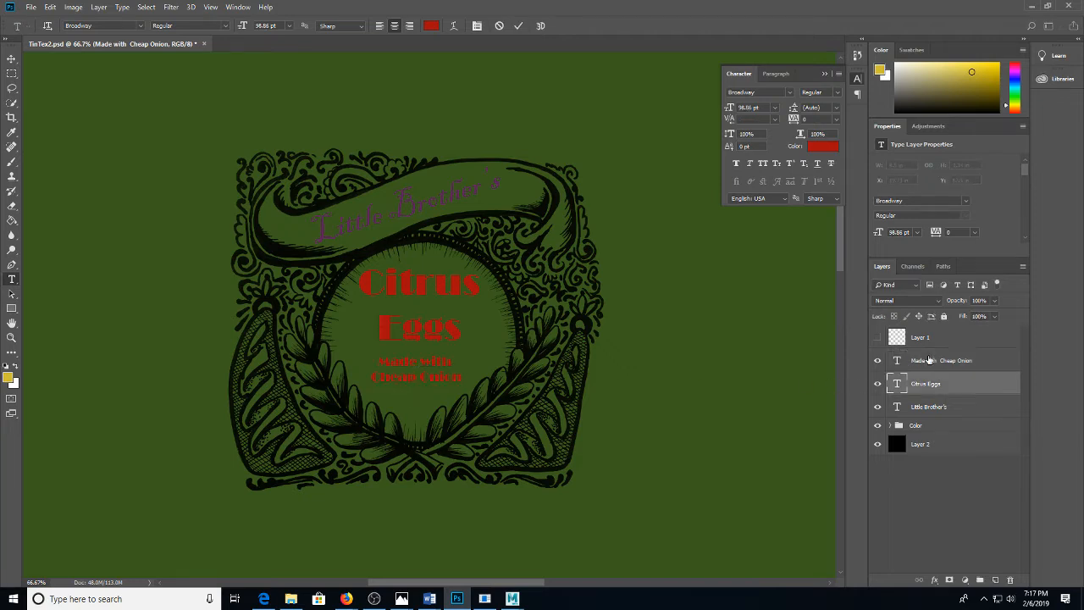
{"action": "left_click", "coordinate": [928, 361]}
{"action": "left_click", "coordinate": [141, 28]}
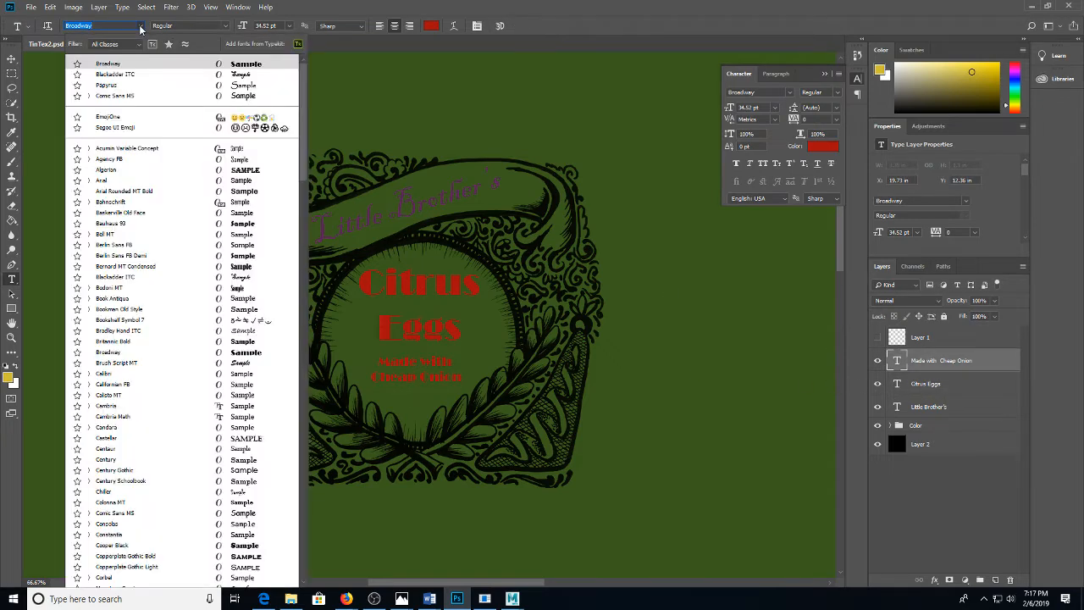
{"action": "scroll", "coordinate": [182, 339], "scroll_direction": "down", "scroll_amount": 3}
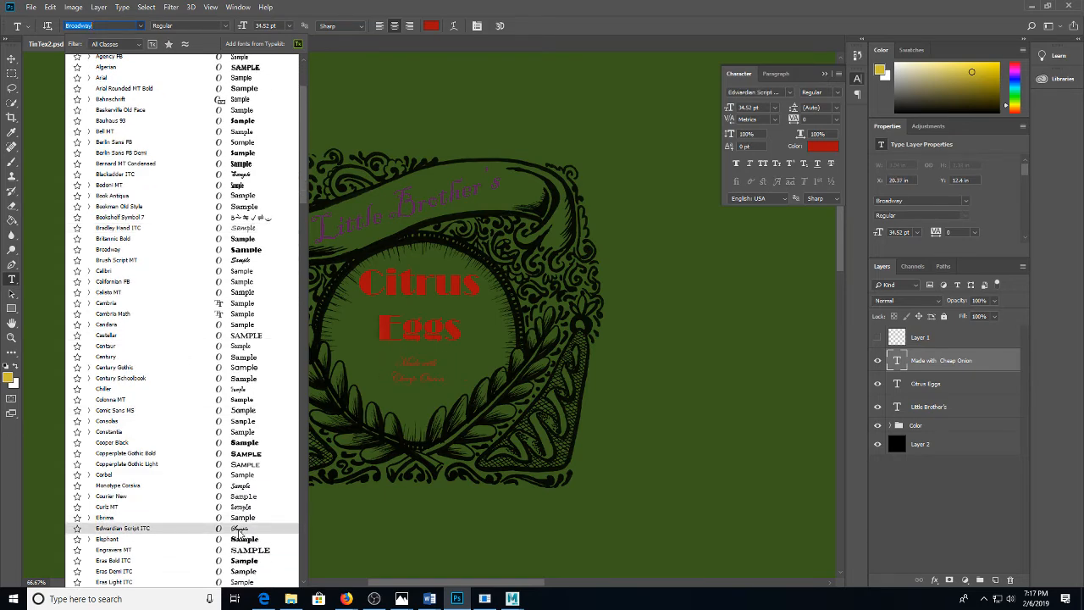
{"action": "left_click", "coordinate": [240, 531]}
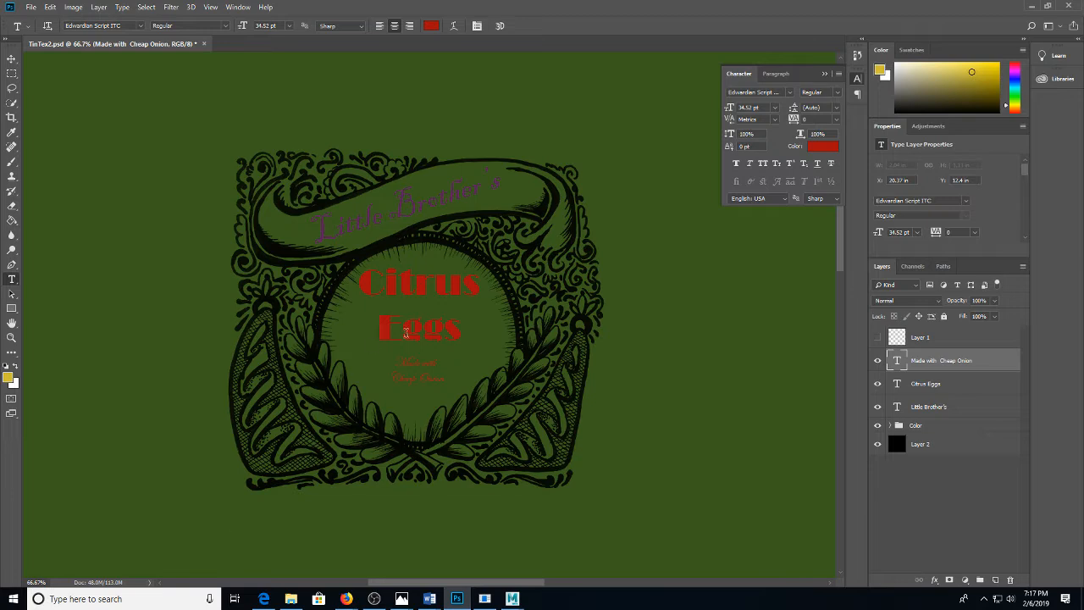
Scale the "Made with Cheap Onion" text up to about 54.3 pt
{"action": "key", "text": "ctrl+t"}
{"action": "left_click_drag", "start_coordinate": [446, 386], "coordinate": [475, 401]}
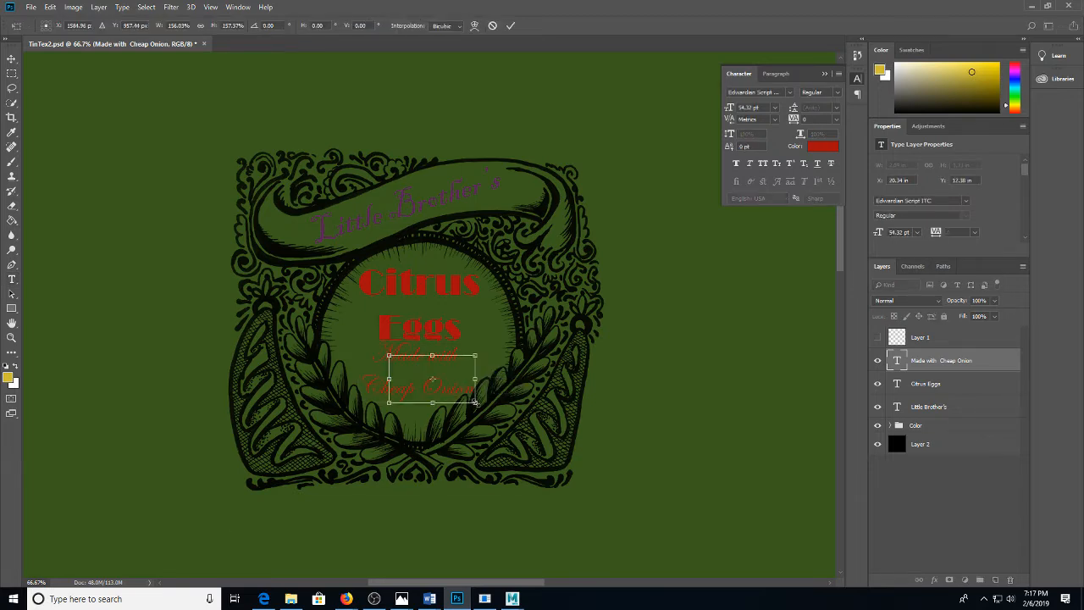
{"action": "key", "text": "Return"}
Recolour the "Made with Cheap Onion" text dark blue, about 030e9e, and centre it beneath "Citrus Eggs" in the circle
{"action": "left_click", "coordinate": [431, 25]}
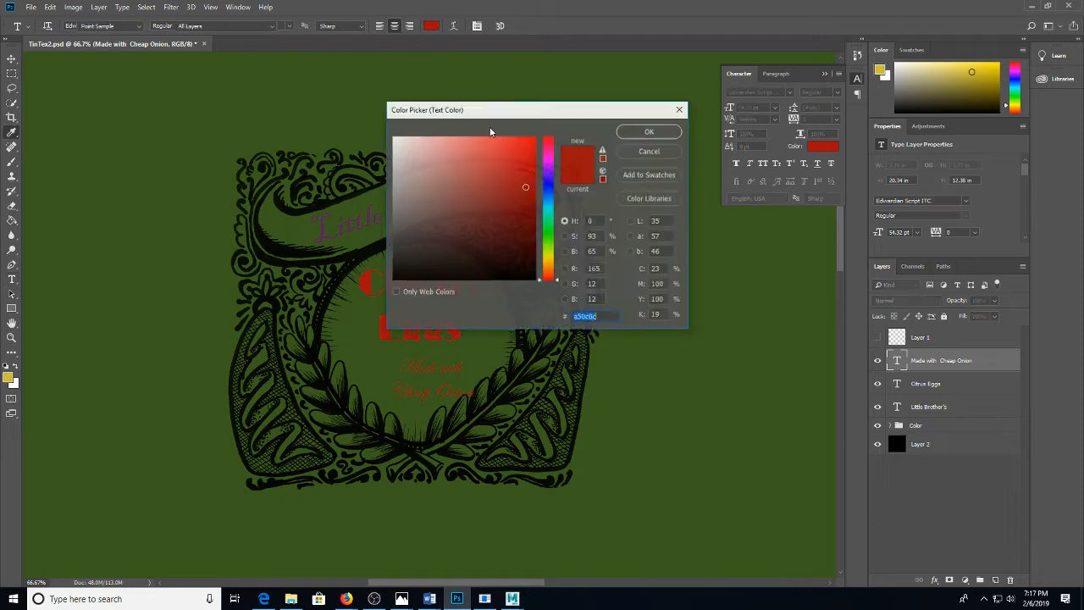
{"action": "left_click", "coordinate": [546, 185]}
{"action": "left_click", "coordinate": [515, 162]}
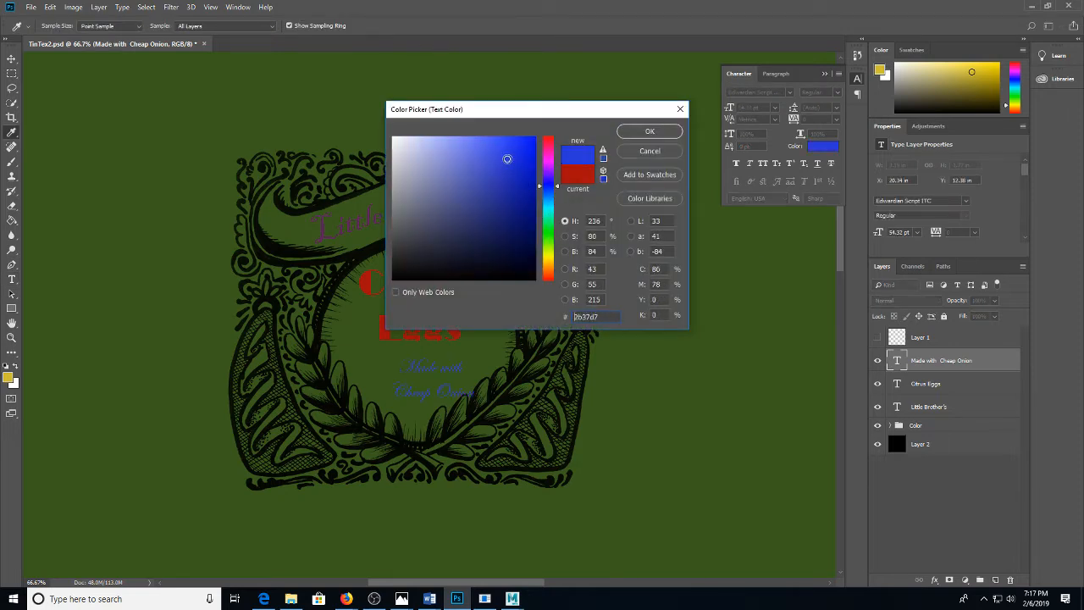
{"action": "left_click_drag", "start_coordinate": [523, 164], "coordinate": [527, 179]}
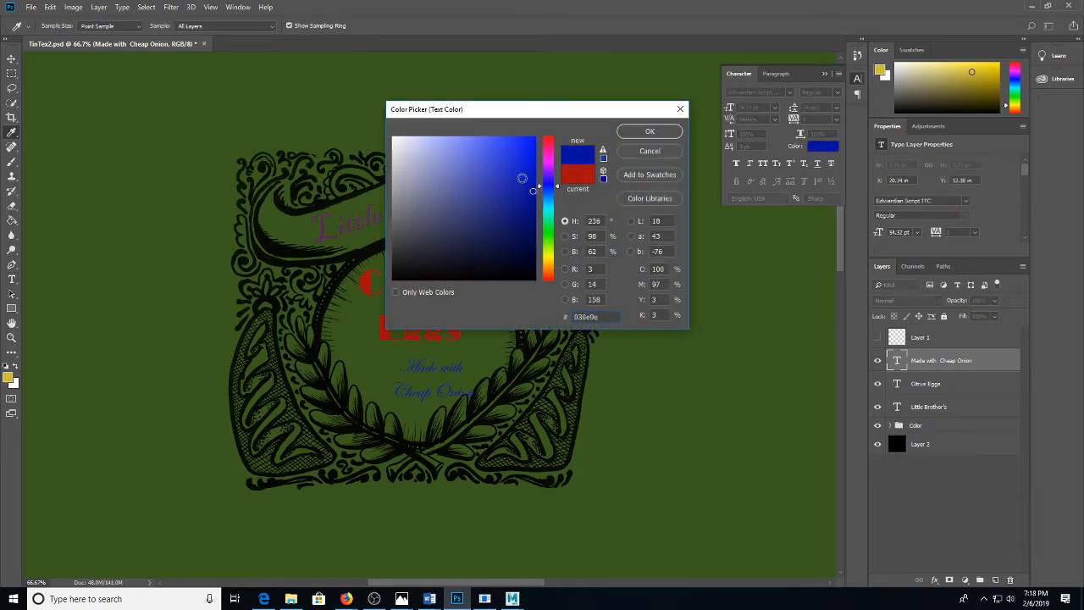
{"action": "left_click", "coordinate": [649, 131]}
{"action": "key", "text": "v"}
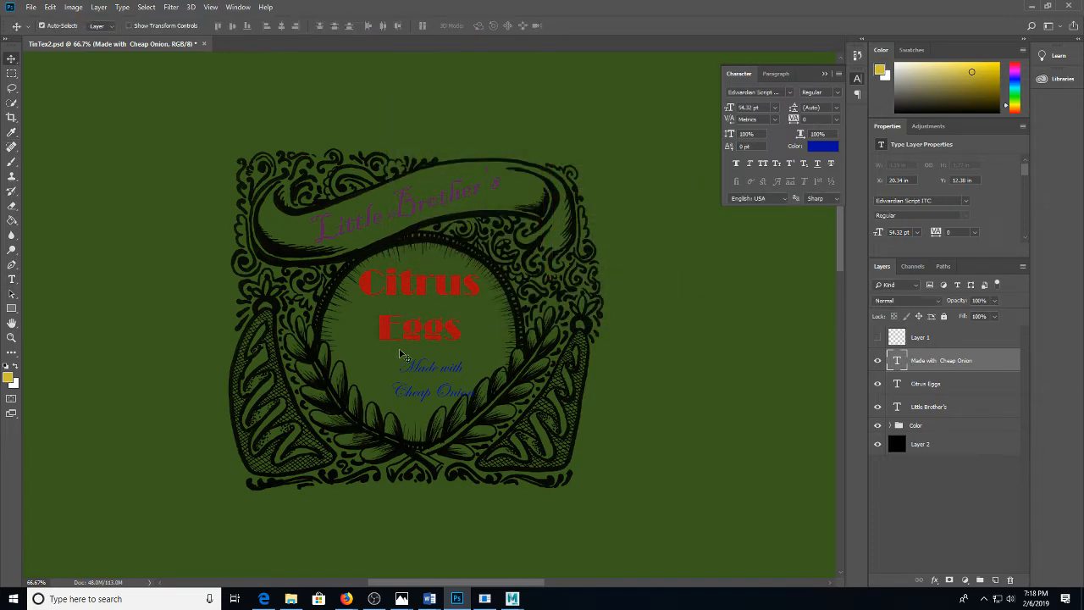
{"action": "mouse_move", "coordinate": [401, 348]}
{"action": "left_mouse_down"}
{"action": "mouse_move", "coordinate": [385, 353]}
{"action": "mouse_move", "coordinate": [403, 354]}
{"action": "left_mouse_up"}
Group the three text layers under the name "Text" and place that group inside the Color group
{"action": "left_click", "coordinate": [927, 406], "text": "shift"}
{"action": "key", "text": "ctrl+g"}
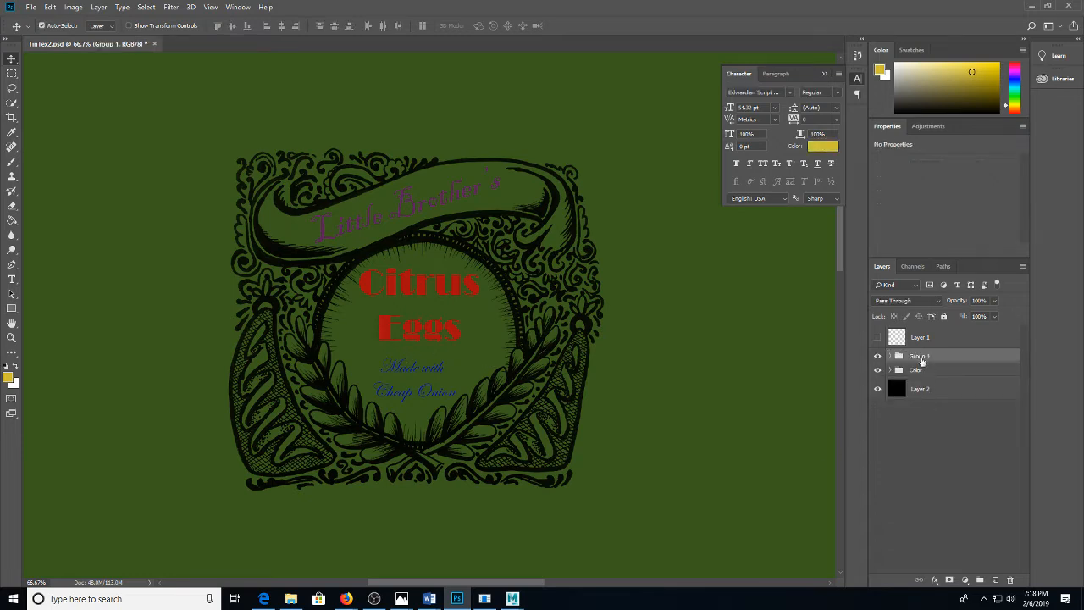
{"action": "double_click", "coordinate": [923, 357]}
{"action": "type", "text": "Text"}
{"action": "key", "text": "Return"}
{"action": "left_click_drag", "start_coordinate": [916, 357], "coordinate": [916, 373]}
Start a yellow brush fill on a new layer over the lower-right hatched panel and place the layer beneath the IMG_4043 artwork
{"action": "left_click", "coordinate": [996, 580]}
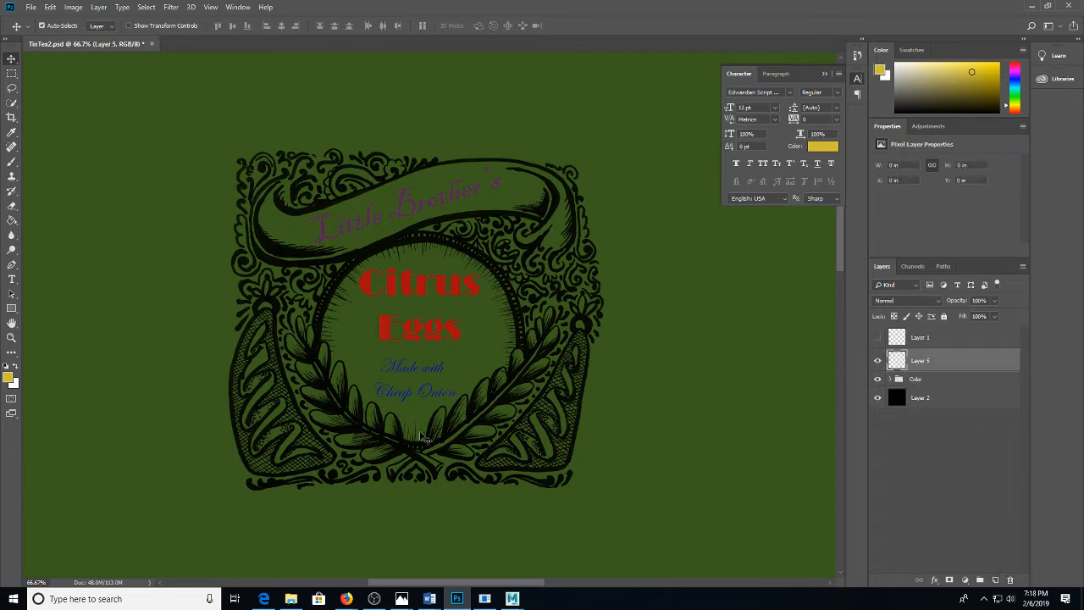
{"action": "key", "text": "b"}
{"action": "right_click", "coordinate": [566, 409]}
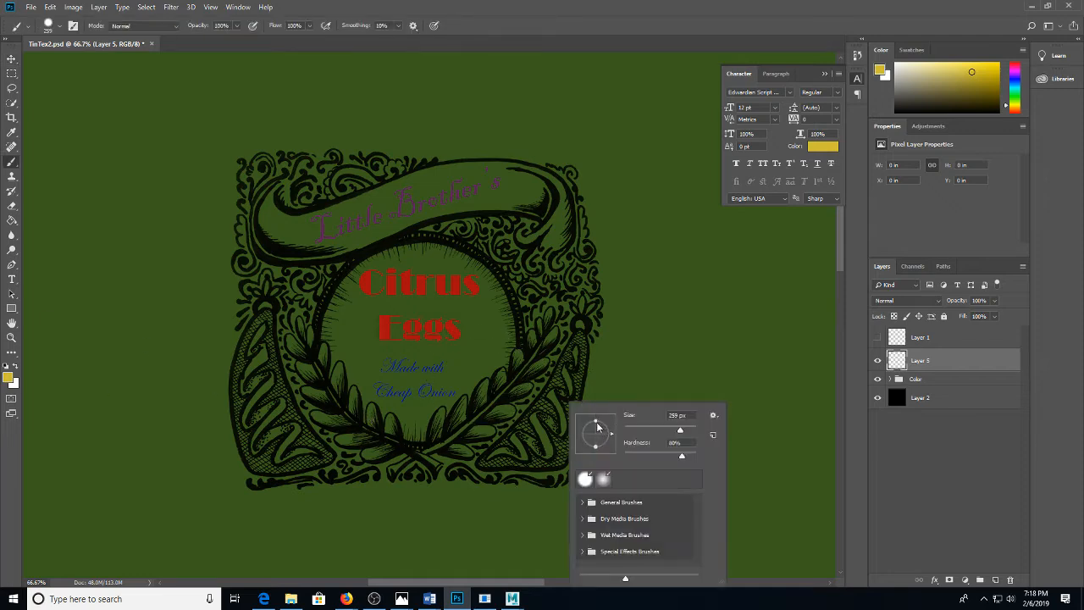
{"action": "left_click_drag", "start_coordinate": [502, 456], "coordinate": [492, 461]}
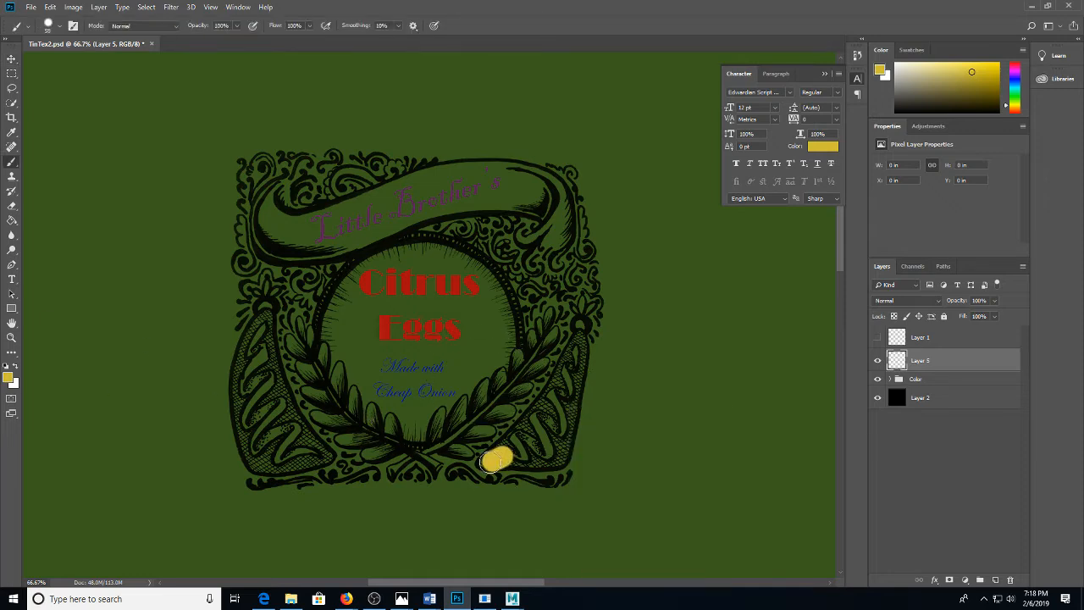
{"action": "left_click", "coordinate": [892, 379]}
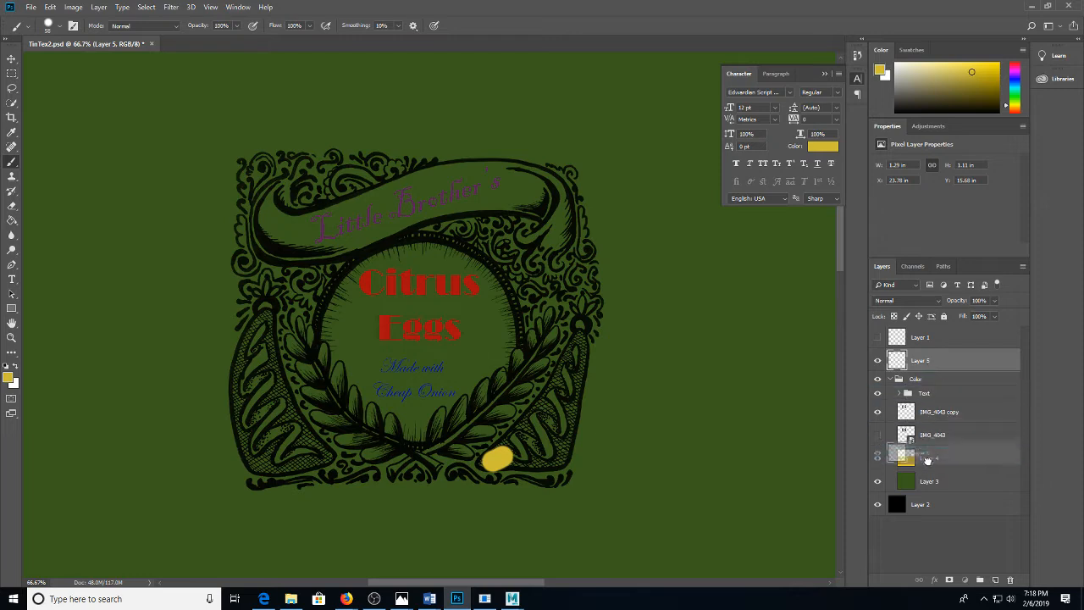
{"action": "left_click_drag", "start_coordinate": [931, 434], "coordinate": [923, 447]}
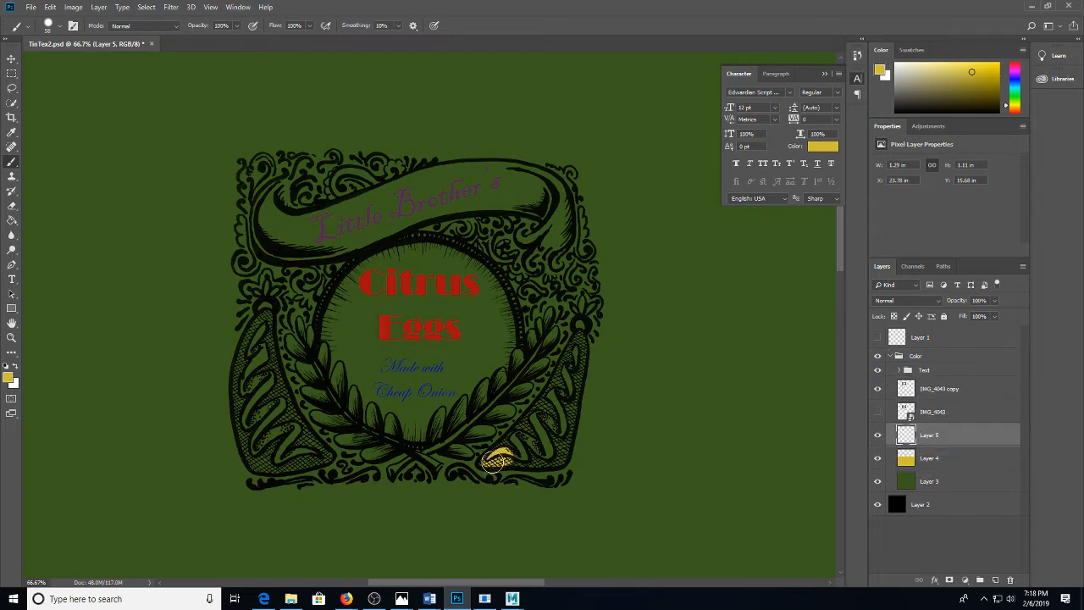
Paint both lower hatched corner panels of the ornament yellow behind the line art and save the document
{"action": "mouse_move", "coordinate": [489, 467]}
{"action": "left_mouse_down"}
{"action": "mouse_move", "coordinate": [545, 409]}
{"action": "mouse_move", "coordinate": [583, 337]}
{"action": "mouse_move", "coordinate": [550, 461]}
{"action": "mouse_move", "coordinate": [508, 462]}
{"action": "mouse_move", "coordinate": [554, 427]}
{"action": "left_mouse_up"}
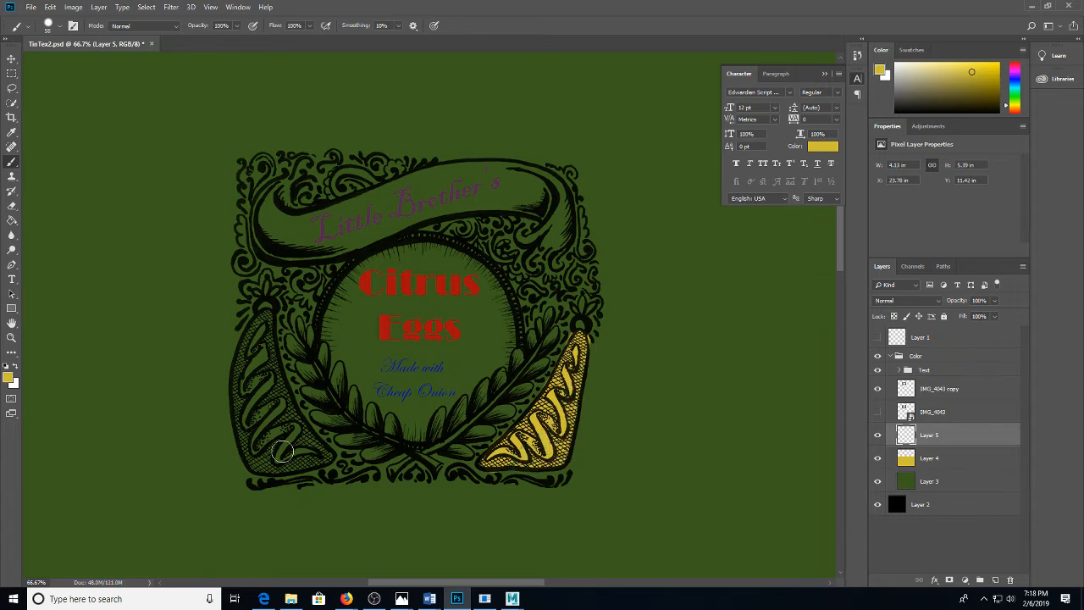
{"action": "mouse_move", "coordinate": [330, 454]}
{"action": "left_mouse_down"}
{"action": "mouse_move", "coordinate": [278, 461]}
{"action": "mouse_move", "coordinate": [251, 447]}
{"action": "mouse_move", "coordinate": [246, 335]}
{"action": "mouse_move", "coordinate": [263, 318]}
{"action": "mouse_move", "coordinate": [264, 385]}
{"action": "mouse_move", "coordinate": [297, 453]}
{"action": "mouse_move", "coordinate": [320, 442]}
{"action": "mouse_move", "coordinate": [281, 387]}
{"action": "mouse_move", "coordinate": [265, 332]}
{"action": "mouse_move", "coordinate": [252, 450]}
{"action": "left_mouse_up"}
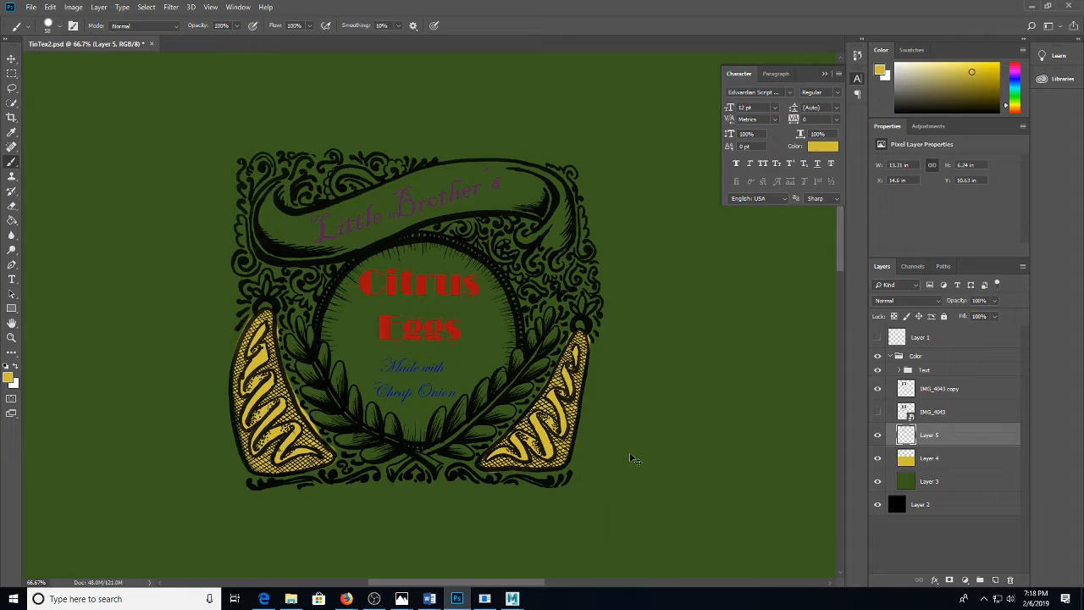
{"action": "key", "text": "ctrl+s"}
Save a PNG copy as tinColor04.png in the sourceimages folder with the large file size option
{"action": "key", "text": "ctrl+shift+s"}
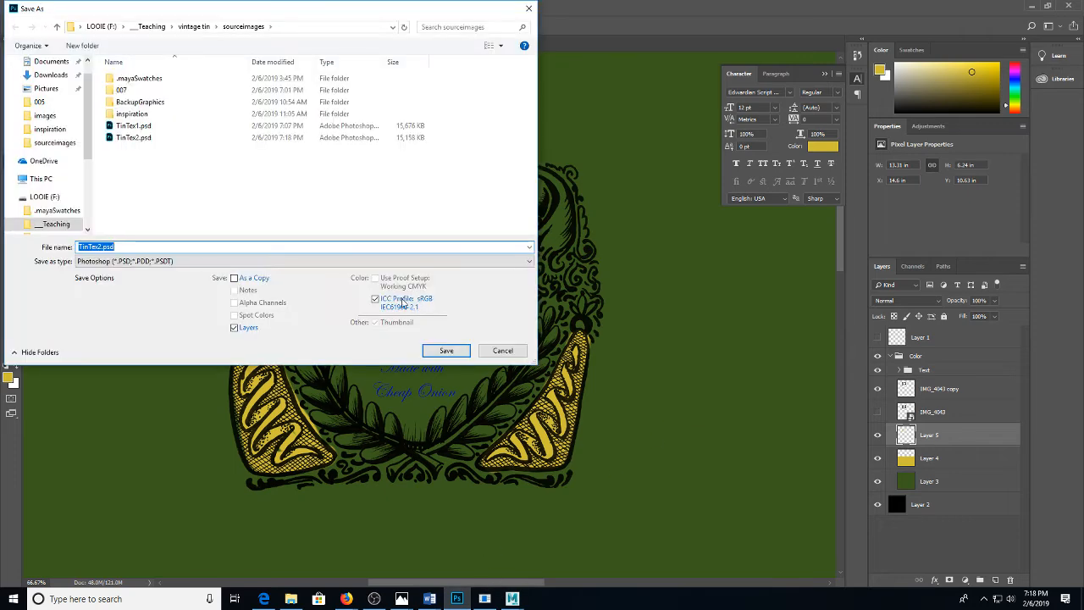
{"action": "left_click", "coordinate": [134, 262]}
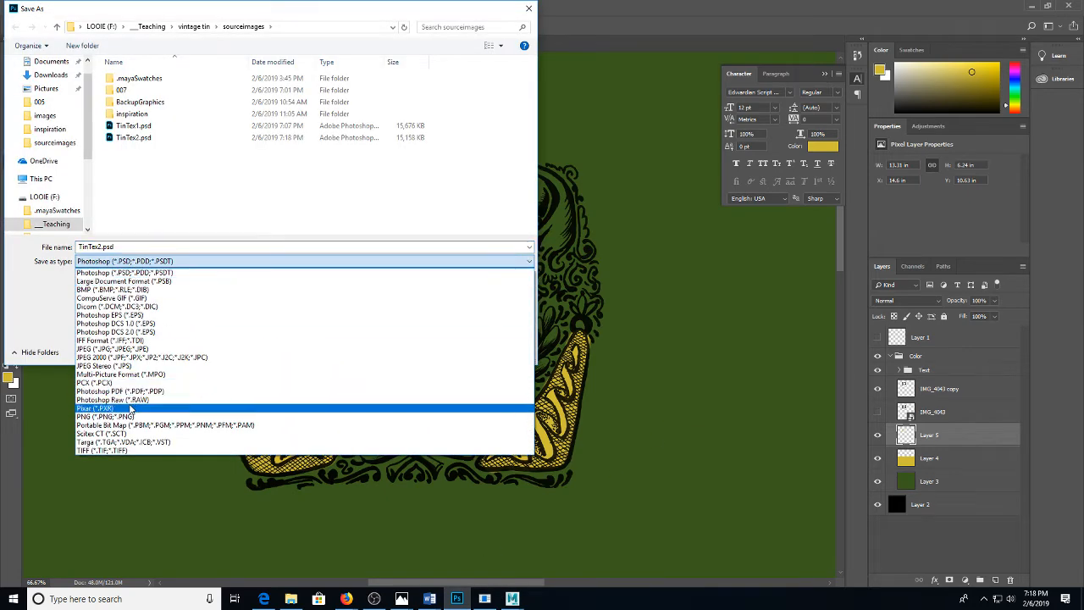
{"action": "left_click", "coordinate": [127, 416]}
{"action": "left_click", "coordinate": [138, 150]}
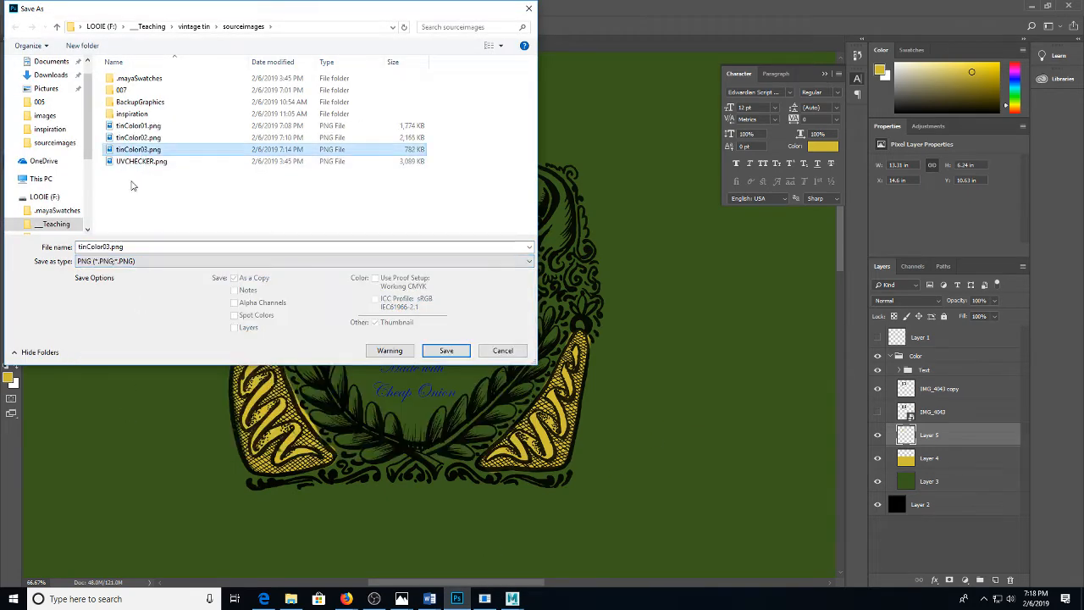
{"action": "left_click", "coordinate": [111, 246]}
{"action": "left_click_drag", "start_coordinate": [109, 246], "coordinate": [180, 291]}
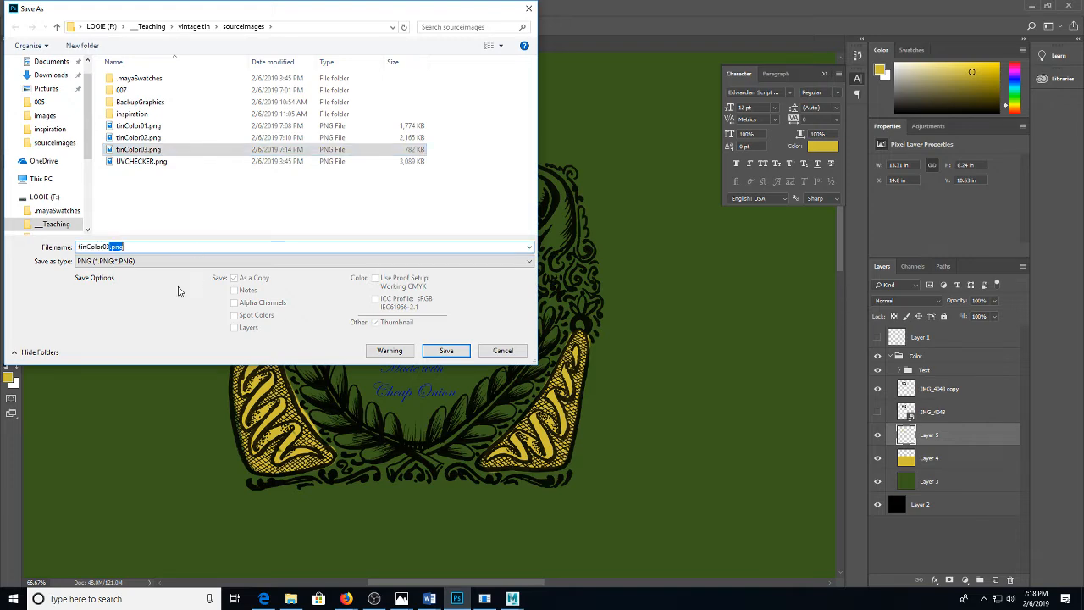
{"action": "key", "text": "BackSpace"}
{"action": "type", "text": "4"}
{"action": "key", "text": "Return"}
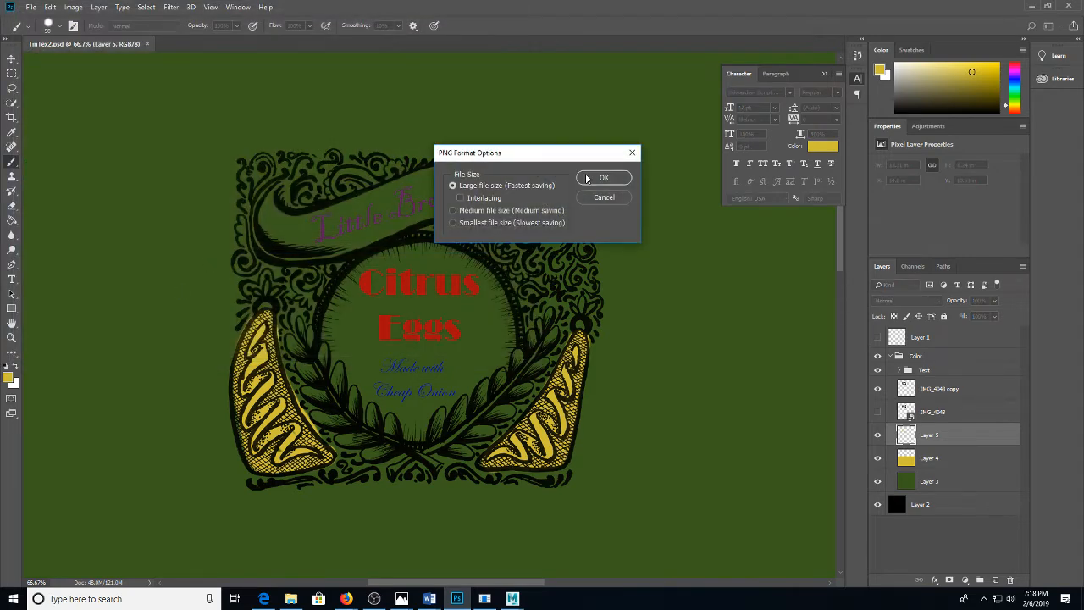
{"action": "left_click", "coordinate": [587, 177]}
Switch to Maya and set the can body's base colour texture path to sourceimages\tinColor04
{"action": "mouse_move", "coordinate": [511, 599]}
{"action": "left_click", "coordinate": [560, 557]}
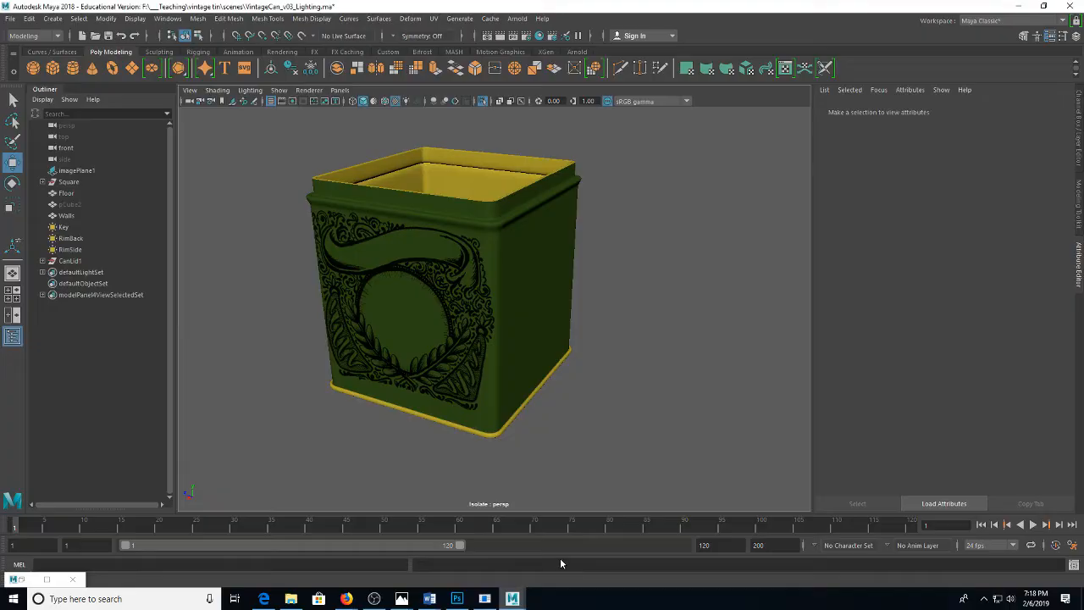
{"action": "left_click", "coordinate": [540, 394]}
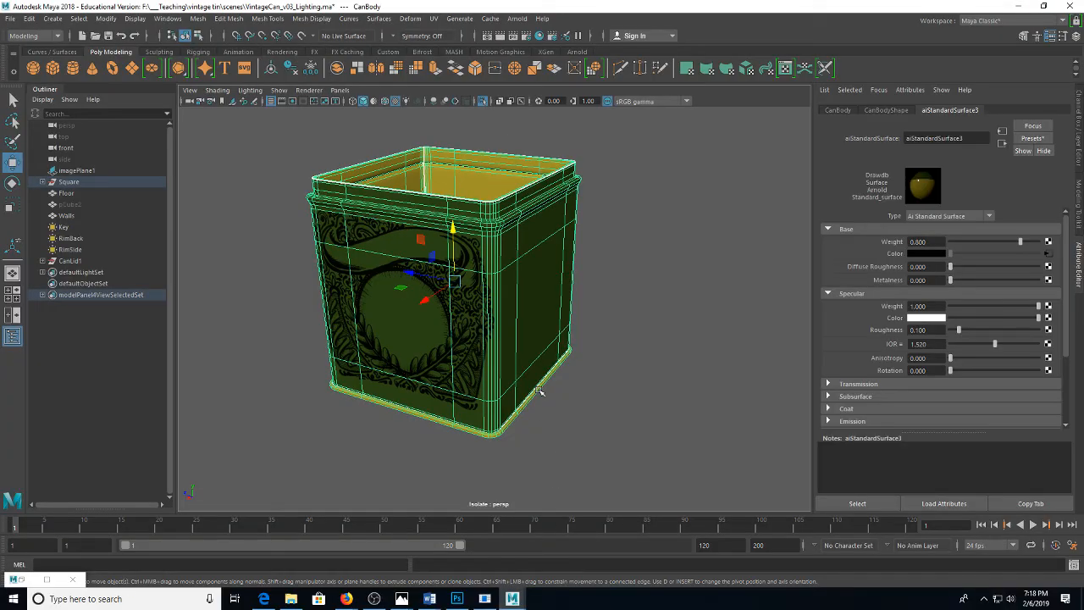
{"action": "left_click", "coordinate": [1050, 255]}
{"action": "left_click_drag", "start_coordinate": [978, 265], "coordinate": [984, 264]}
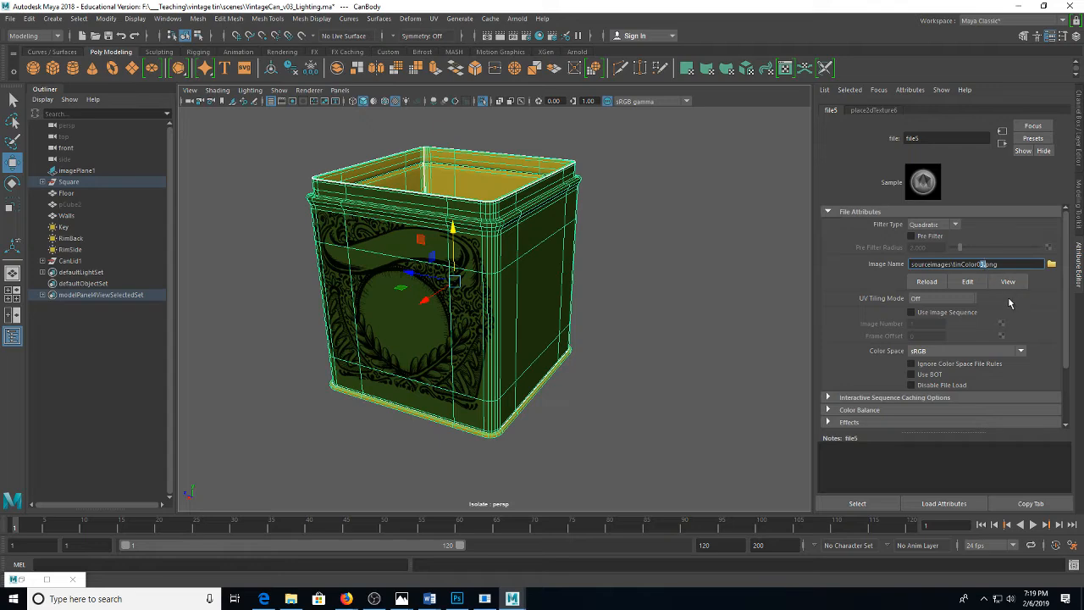
{"action": "type", "text": "4"}
{"action": "key", "text": "Return"}
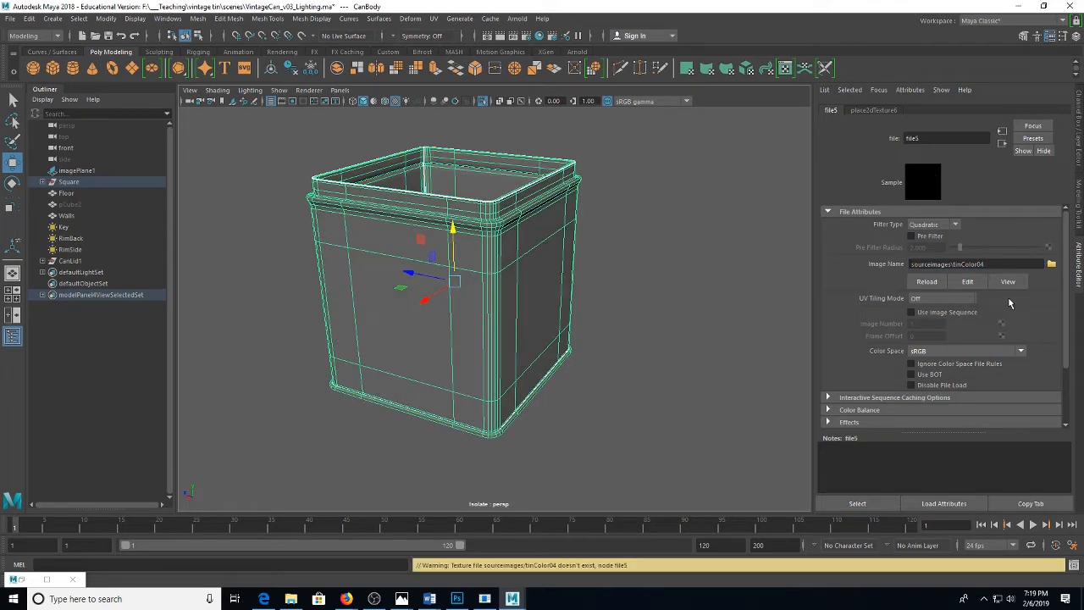
Correct the can body's texture path to sourceimages\tinColor04.png and reload the image
{"action": "mouse_move", "coordinate": [514, 266]}
{"action": "left_mouse_down"}
{"action": "mouse_move", "coordinate": [536, 254]}
{"action": "mouse_move", "coordinate": [532, 268]}
{"action": "mouse_move", "coordinate": [530, 251]}
{"action": "left_mouse_up"}
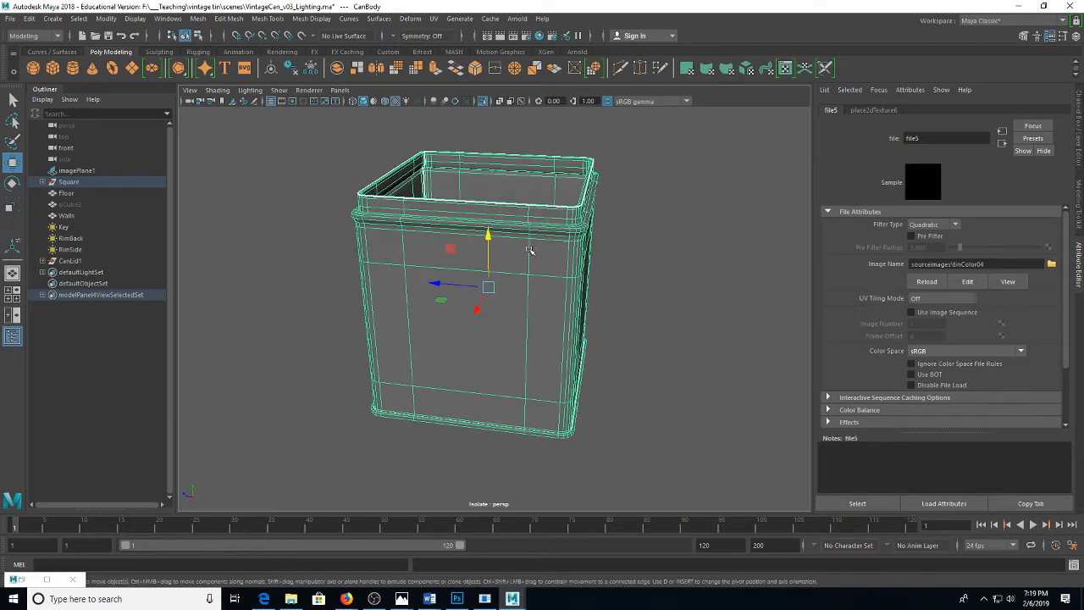
{"action": "key", "text": "5"}
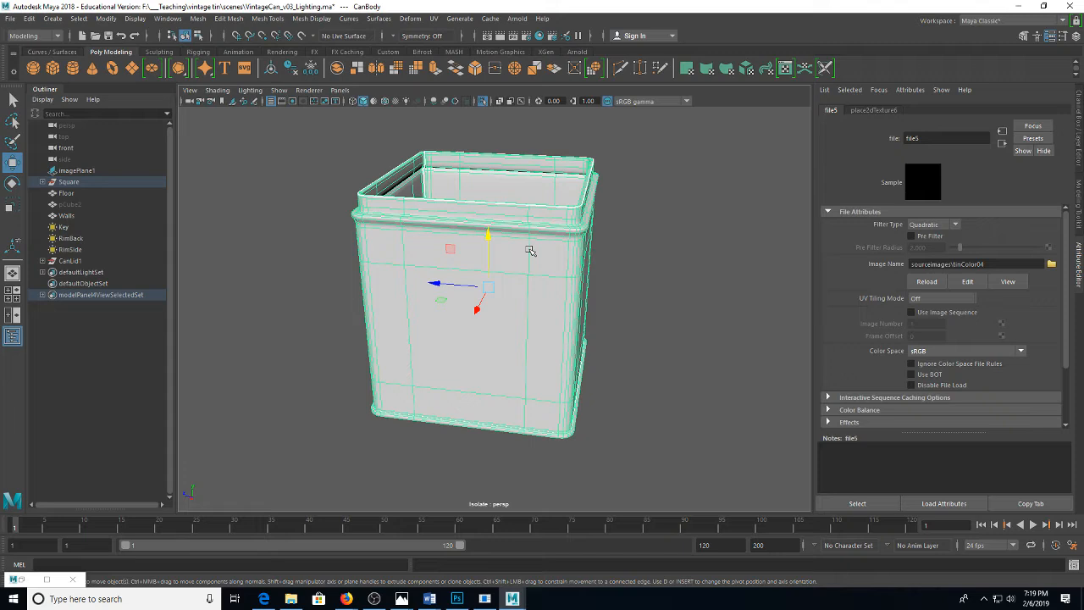
{"action": "key", "text": "4"}
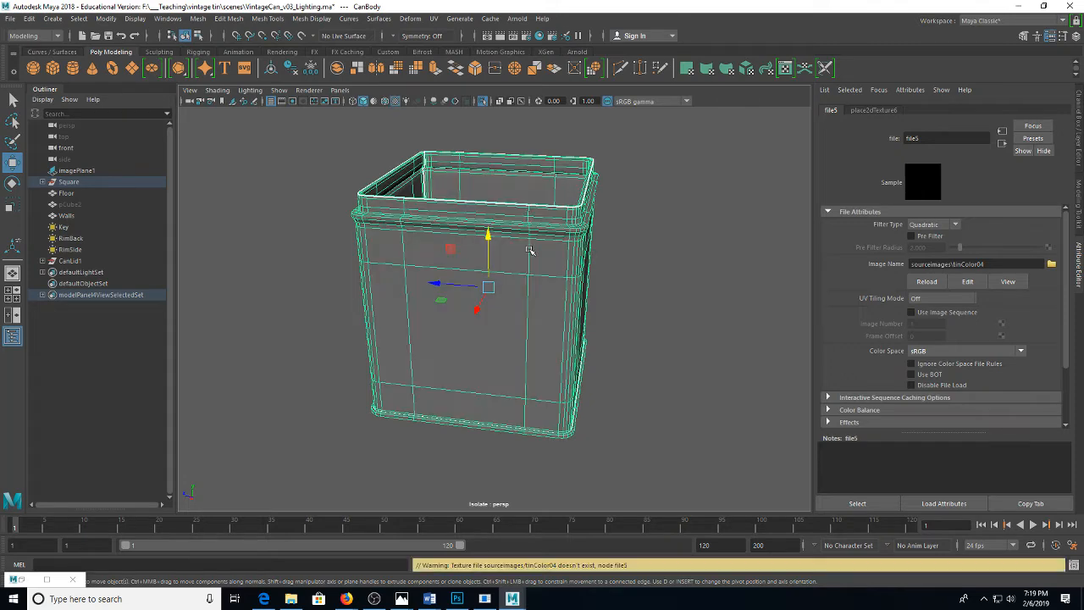
{"action": "left_click", "coordinate": [1003, 264]}
{"action": "type", "text": ".png"}
{"action": "key", "text": "Return"}
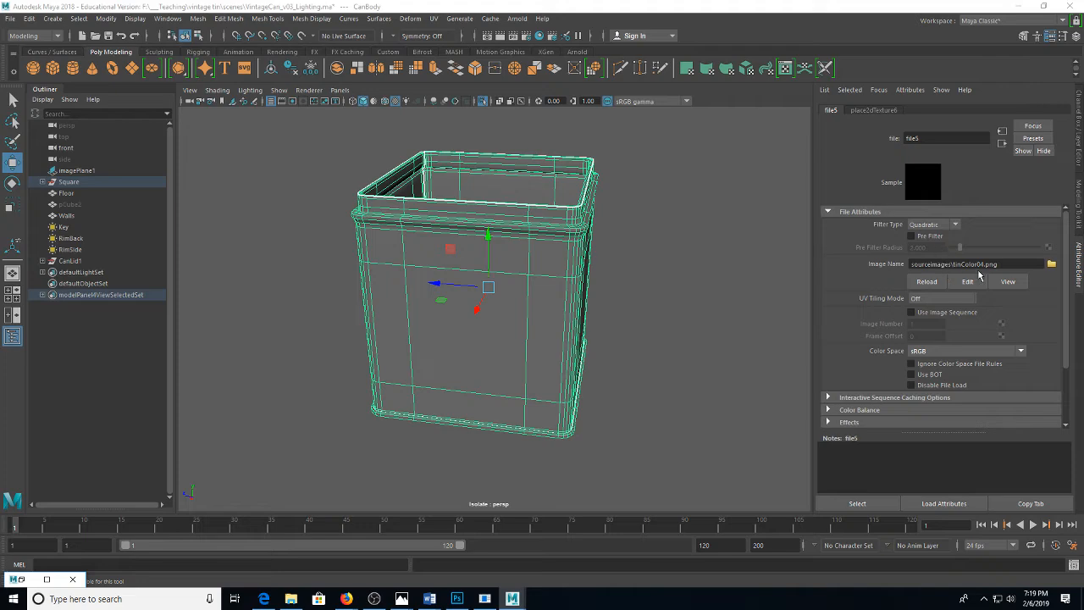
{"action": "left_click", "coordinate": [931, 283]}
{"action": "left_click", "coordinate": [1051, 264]}
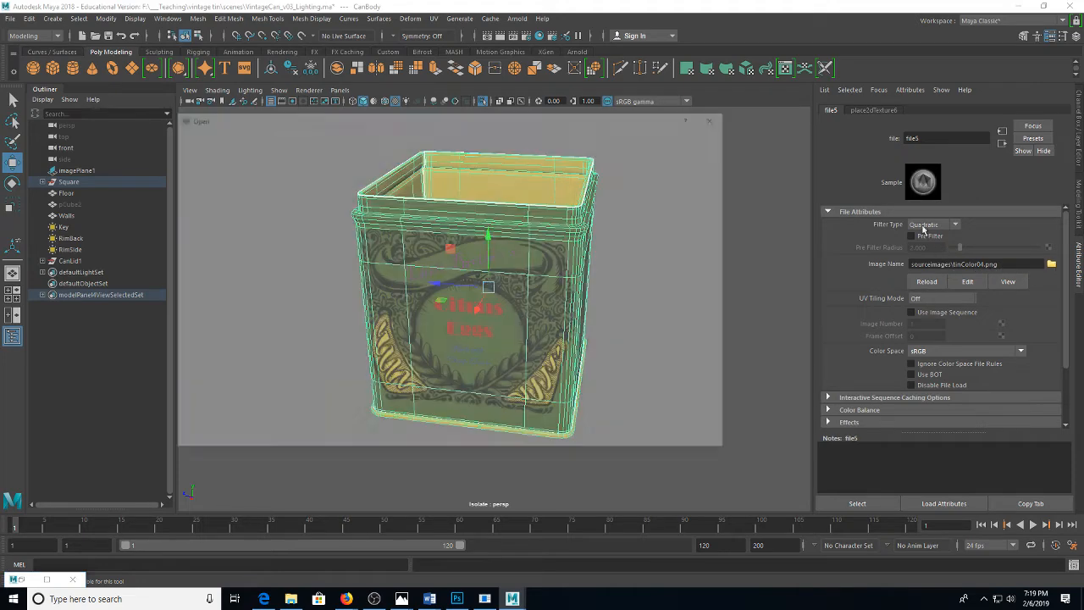
{"action": "left_click", "coordinate": [719, 115]}
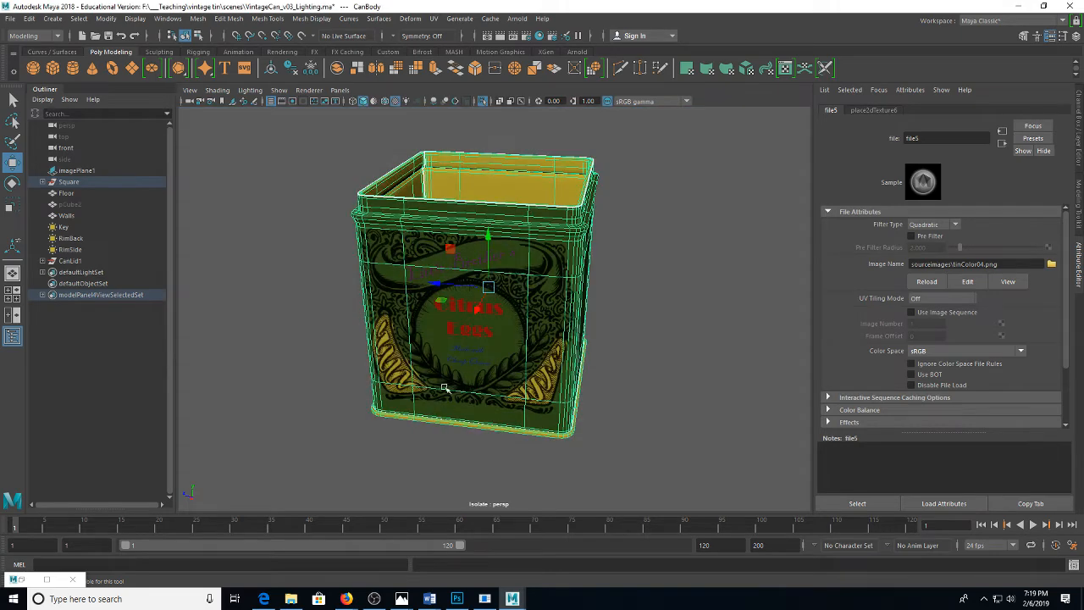
Deselect the can and examine the label texture on its front and neighbouring side
{"action": "left_click", "coordinate": [632, 362]}
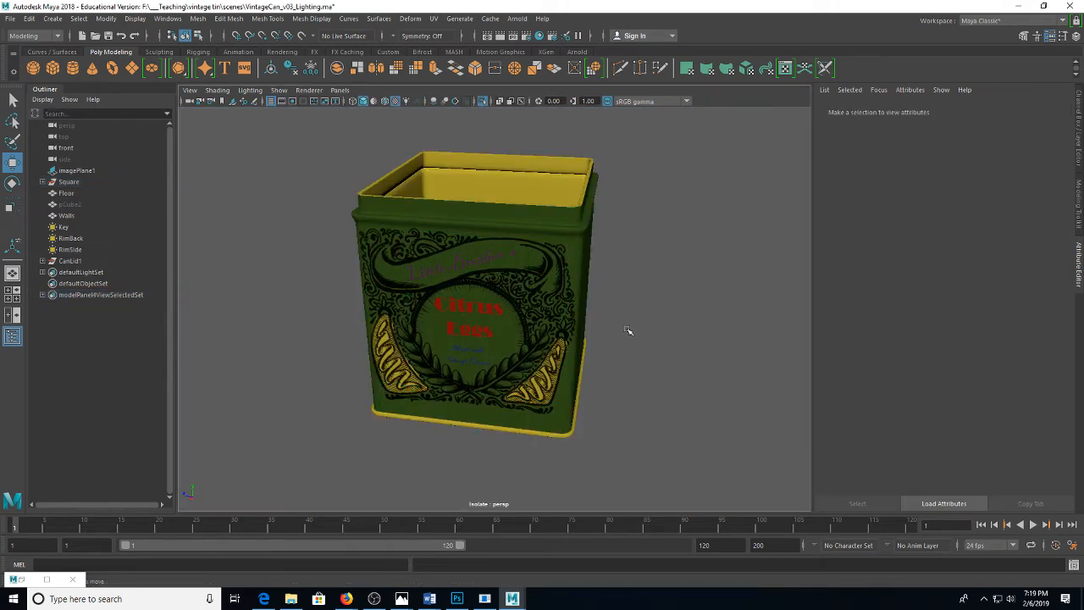
{"action": "mouse_move", "coordinate": [629, 331]}
{"action": "left_mouse_down", "text": "alt"}
{"action": "mouse_move", "coordinate": [610, 312]}
{"action": "mouse_move", "coordinate": [622, 325]}
{"action": "left_mouse_up", "text": "alt"}
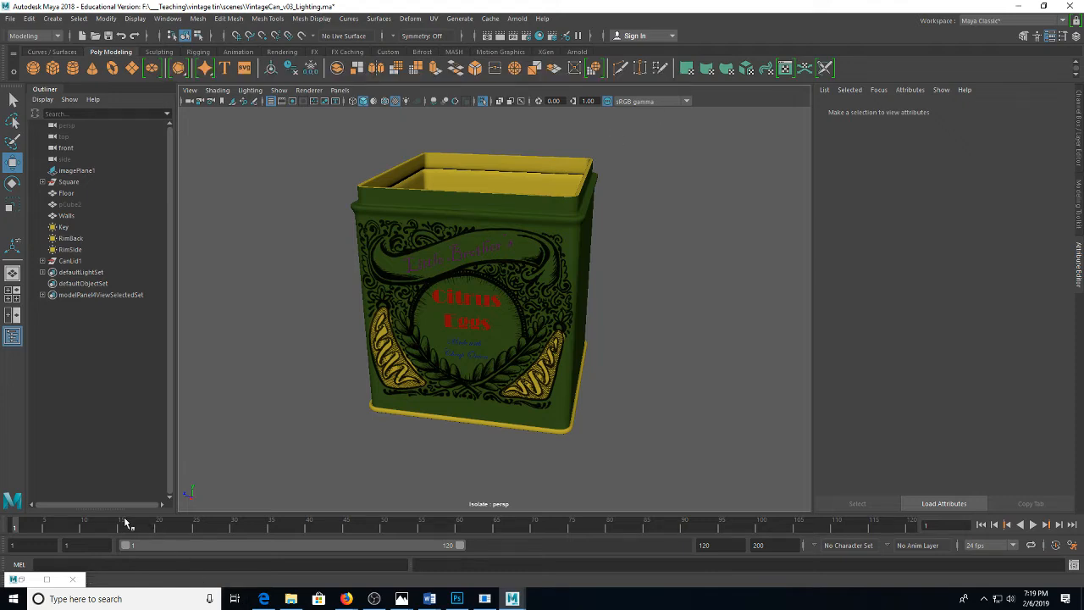
{"action": "left_click_drag", "start_coordinate": [381, 331], "coordinate": [451, 334], "text": "alt"}
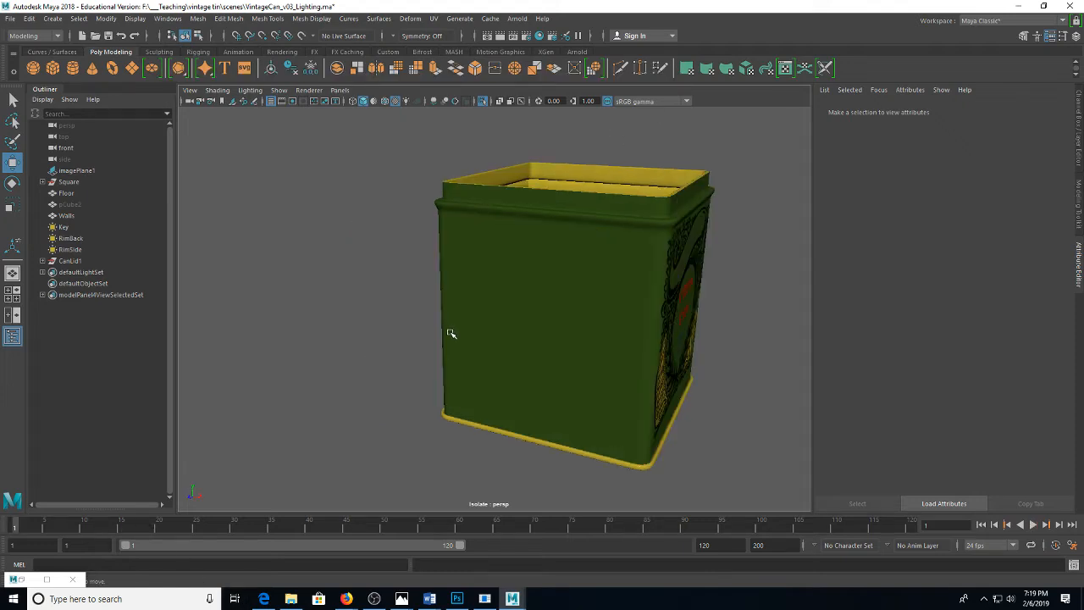
Rotate the can body to -90 degrees about Y so the label faces forward, and deselect it
{"action": "left_click", "coordinate": [533, 315]}
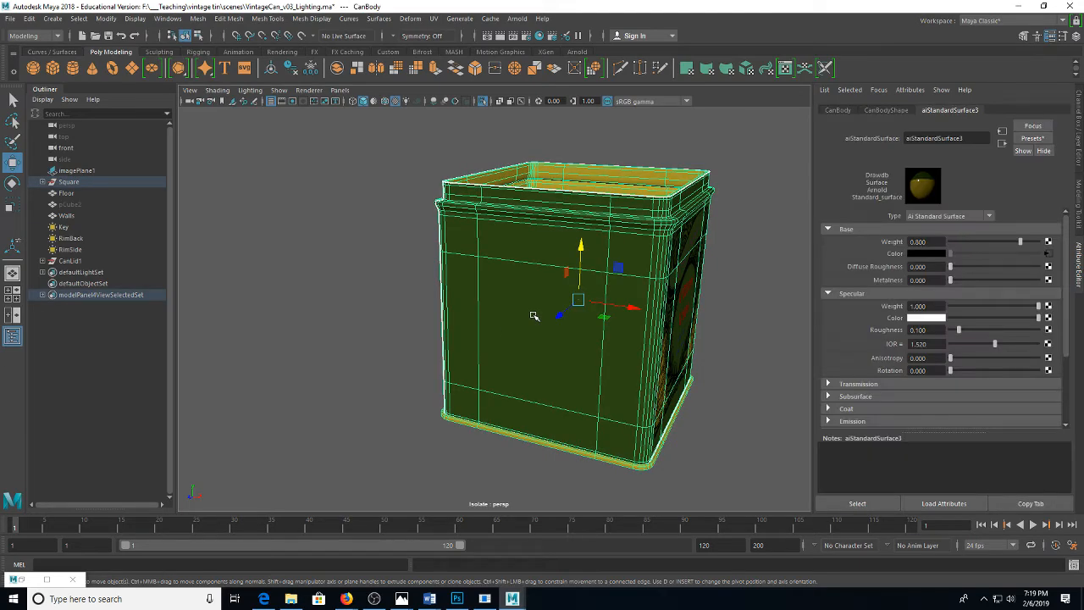
{"action": "key", "text": "e"}
{"action": "left_click_drag", "start_coordinate": [598, 317], "coordinate": [600, 386]}
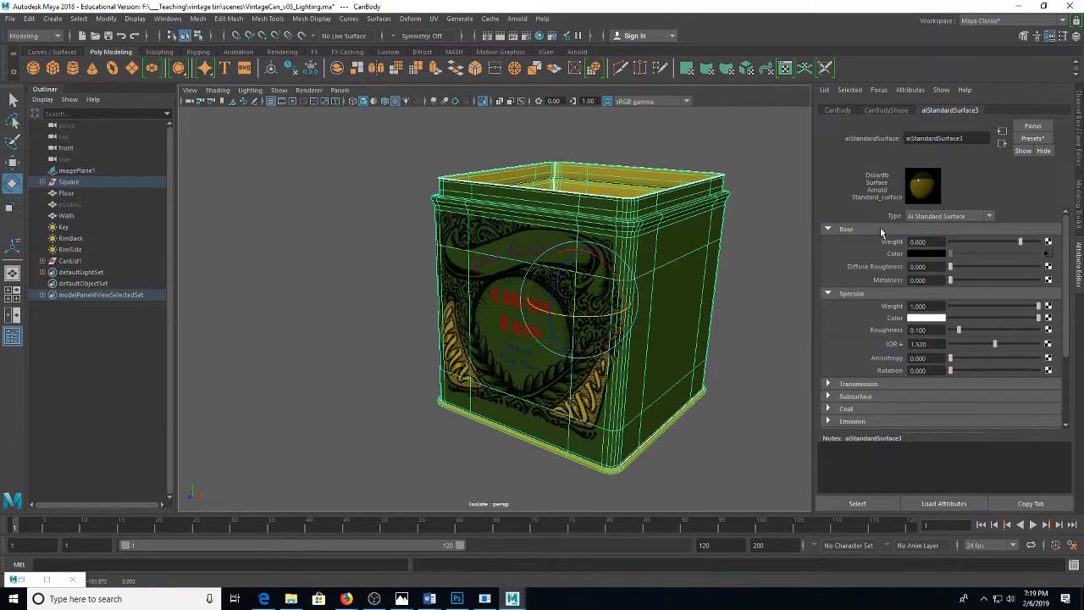
{"action": "left_click", "coordinate": [1080, 161]}
{"action": "left_click", "coordinate": [992, 154]}
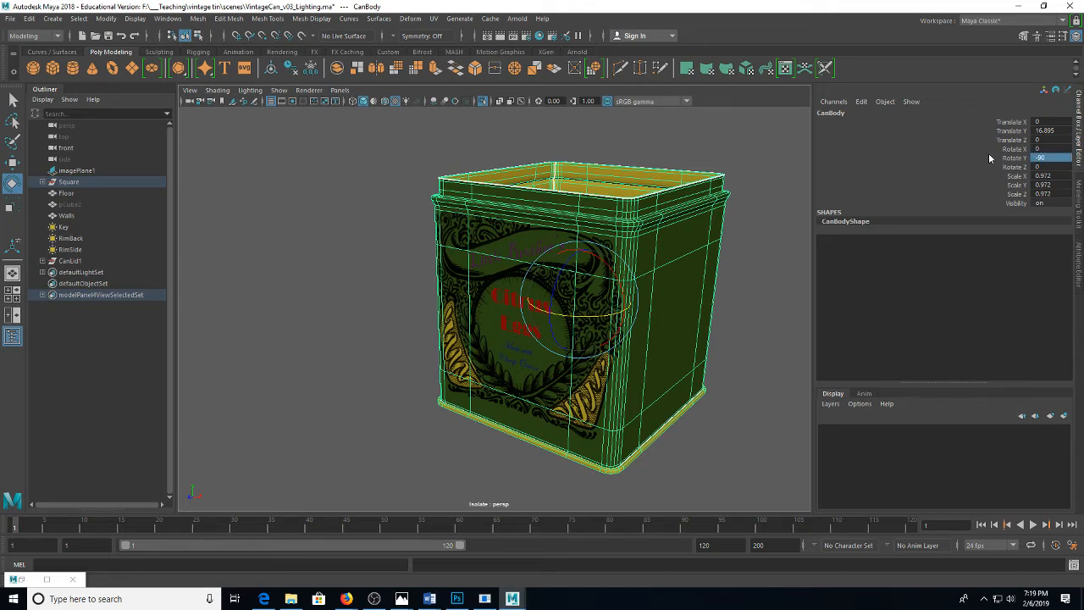
{"action": "key", "text": "q"}
{"action": "left_click", "coordinate": [776, 197]}
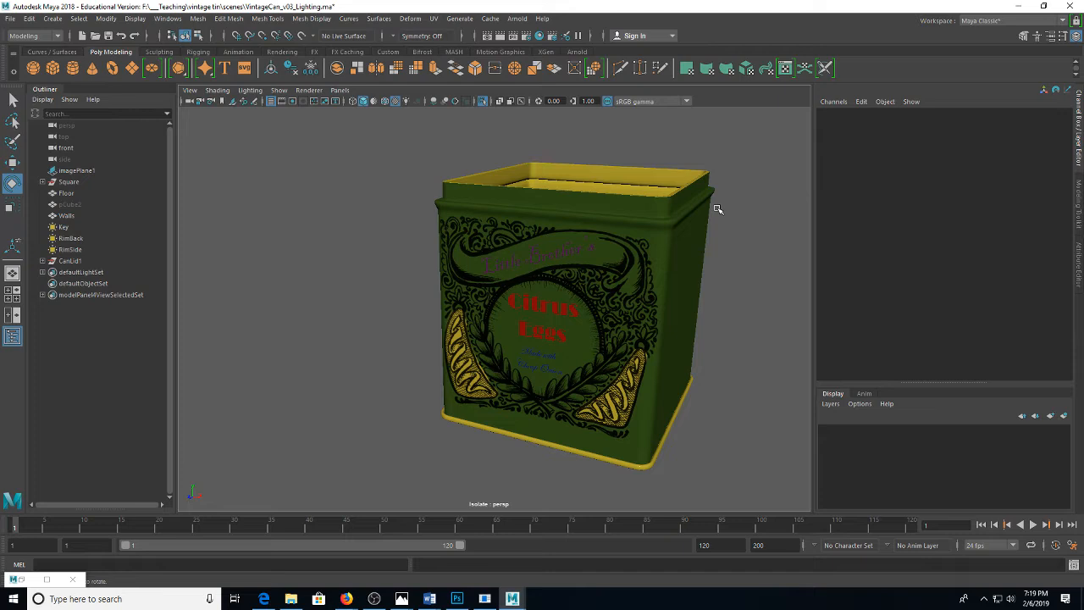
Leave isolate mode, render the perspective view in the Arnold RenderView, and enlarge the render window to fit the can
{"action": "key", "text": "ctrl+1"}
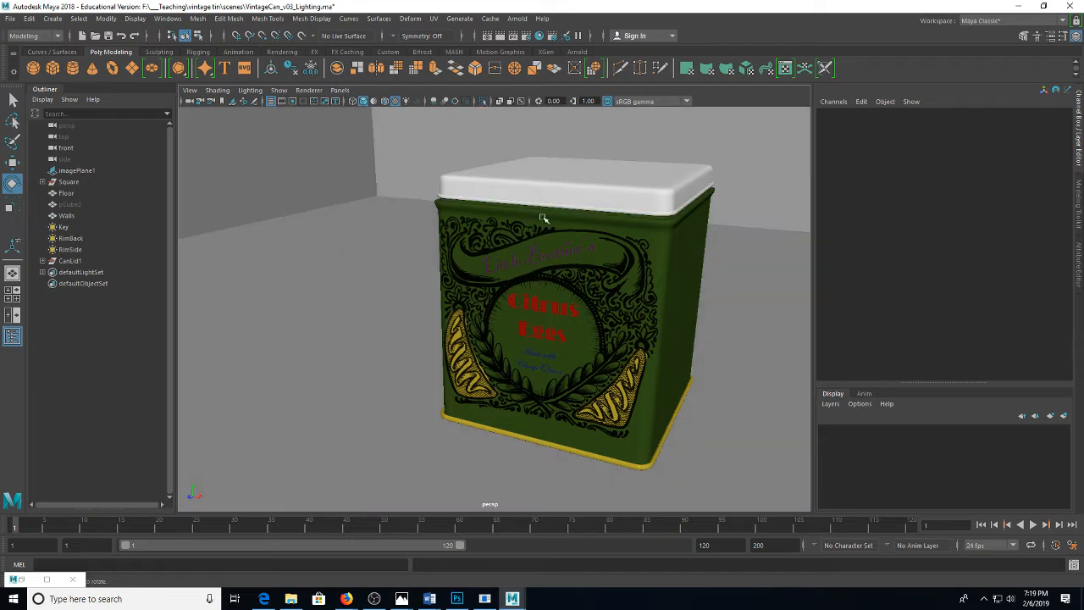
{"action": "left_click", "coordinate": [516, 18]}
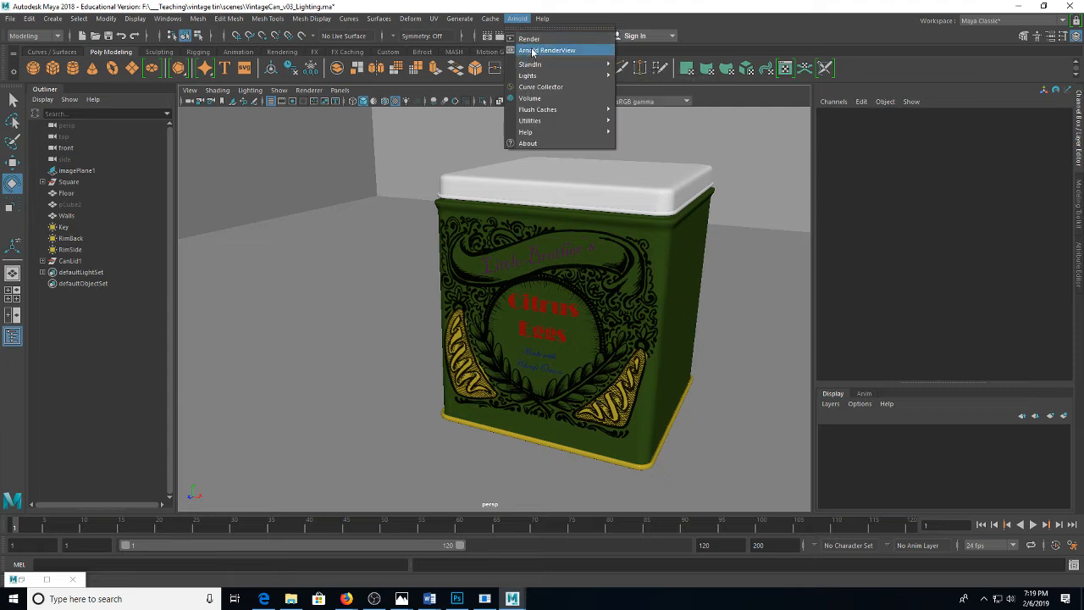
{"action": "left_click", "coordinate": [532, 51]}
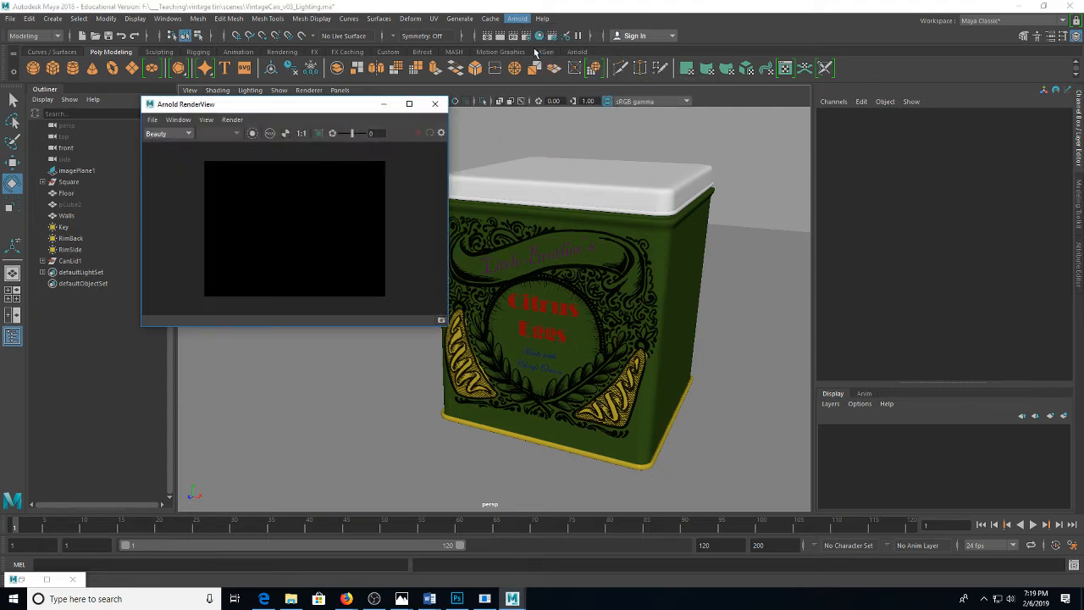
{"action": "left_click", "coordinate": [437, 103]}
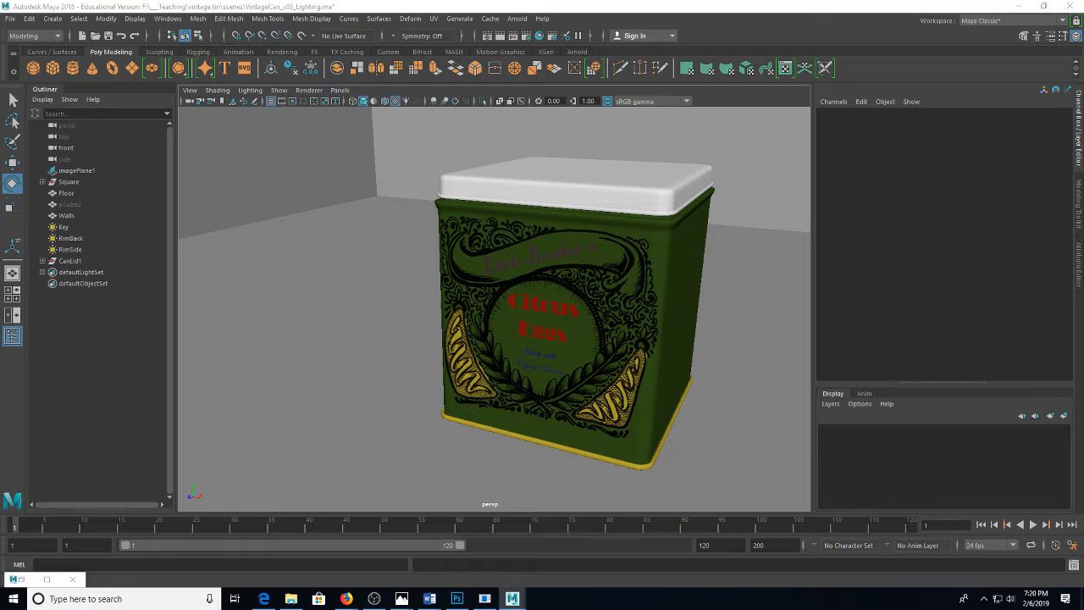
{"action": "left_click", "coordinate": [516, 19]}
{"action": "left_click", "coordinate": [551, 53]}
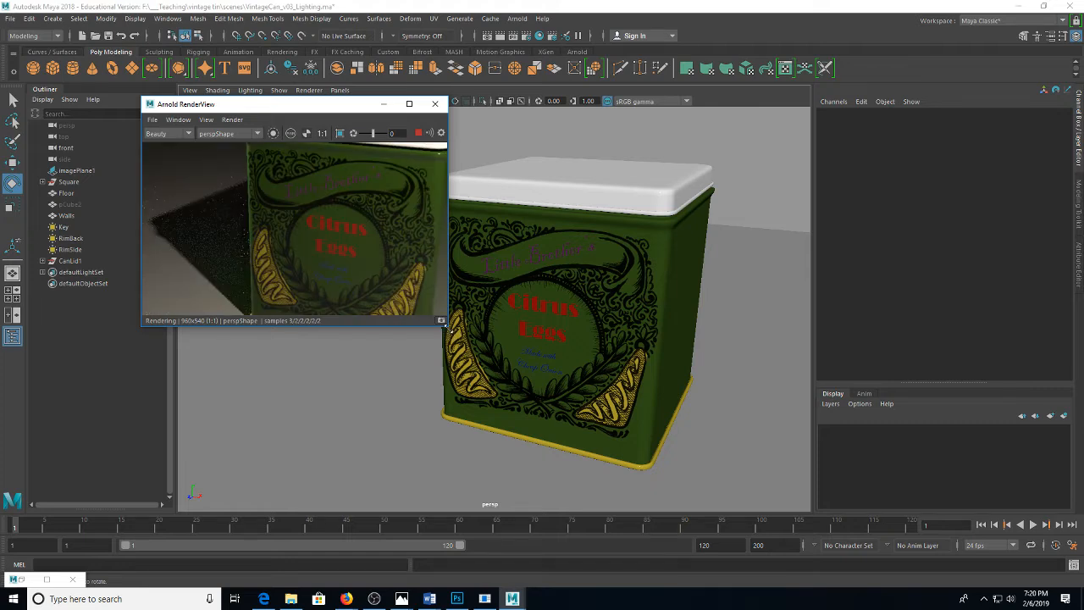
{"action": "left_click_drag", "start_coordinate": [533, 441], "coordinate": [550, 455]}
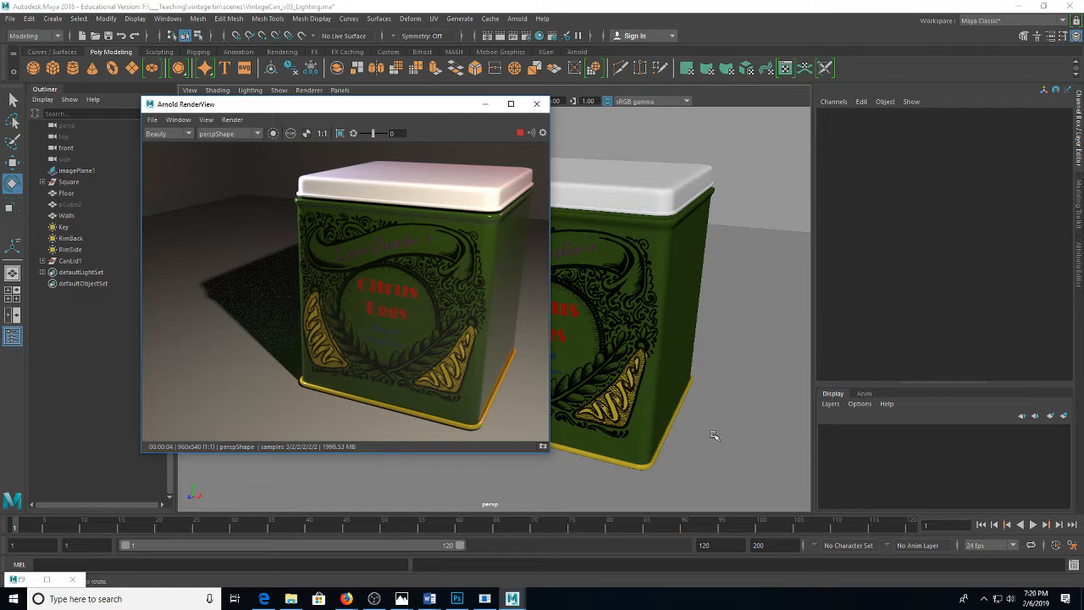
Place the render window beside the can model and compare the label lettering close up in the render and viewport
{"action": "left_click", "coordinate": [638, 182]}
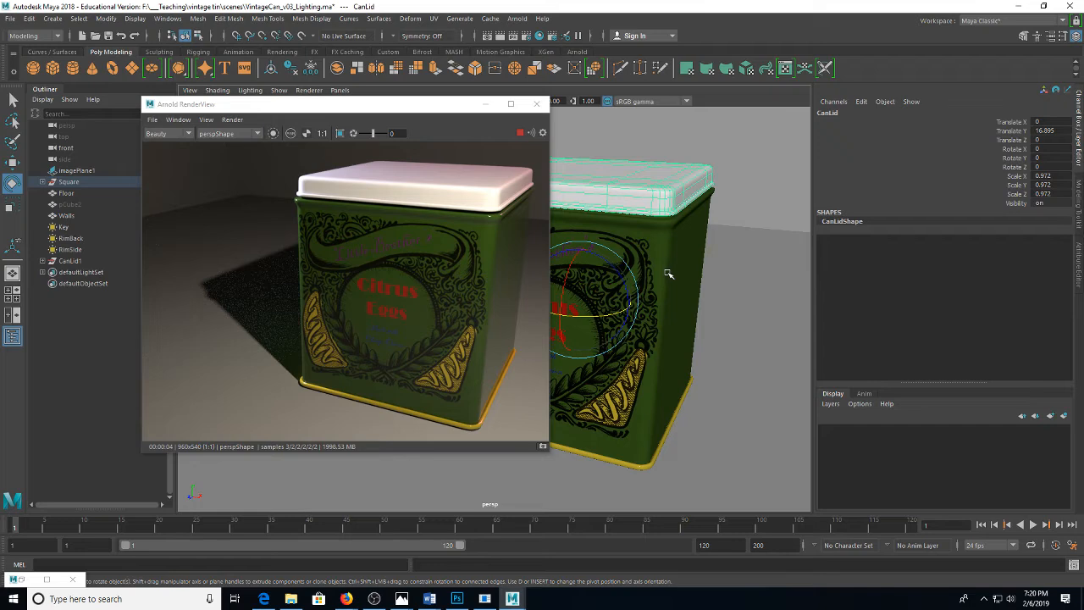
{"action": "left_click_drag", "start_coordinate": [388, 106], "coordinate": [311, 111]}
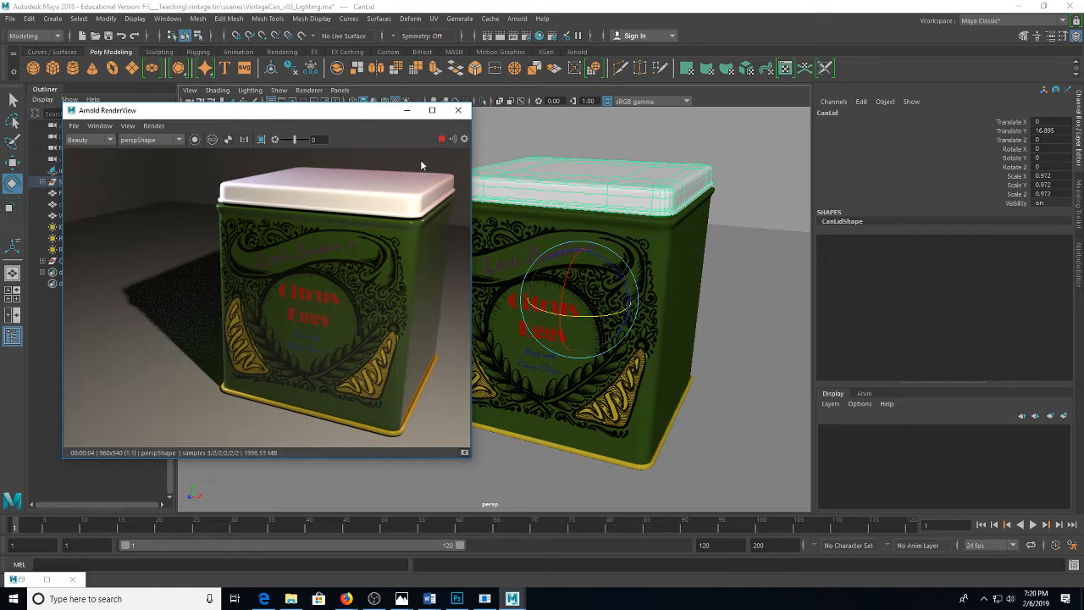
{"action": "left_click_drag", "start_coordinate": [468, 206], "coordinate": [647, 209]}
{"action": "mouse_move", "coordinate": [415, 121]}
{"action": "left_mouse_down"}
{"action": "mouse_move", "coordinate": [339, 97]}
{"action": "mouse_move", "coordinate": [435, 120]}
{"action": "left_mouse_up"}
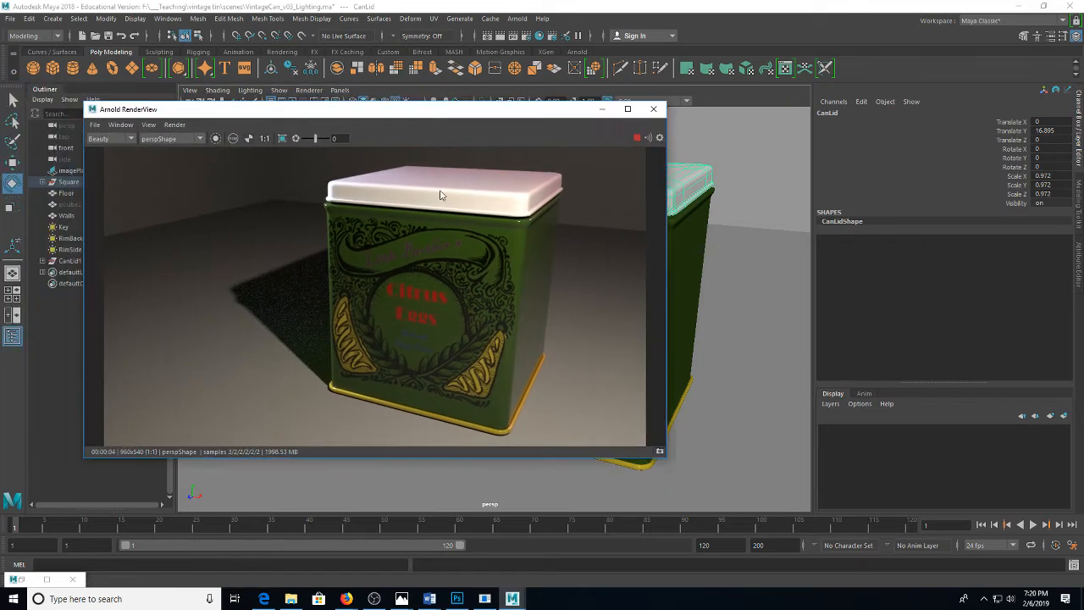
{"action": "scroll", "coordinate": [440, 194], "scroll_direction": "down", "scroll_amount": 2}
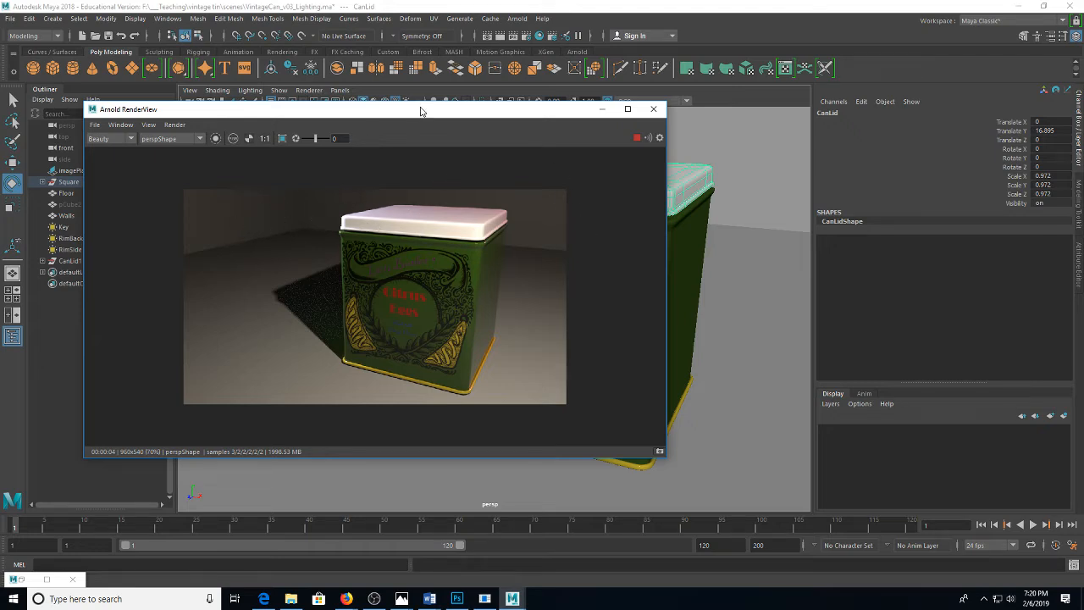
{"action": "scroll", "coordinate": [447, 178], "scroll_direction": "up", "scroll_amount": 2}
{"action": "scroll", "coordinate": [447, 180], "scroll_direction": "down", "scroll_amount": 1}
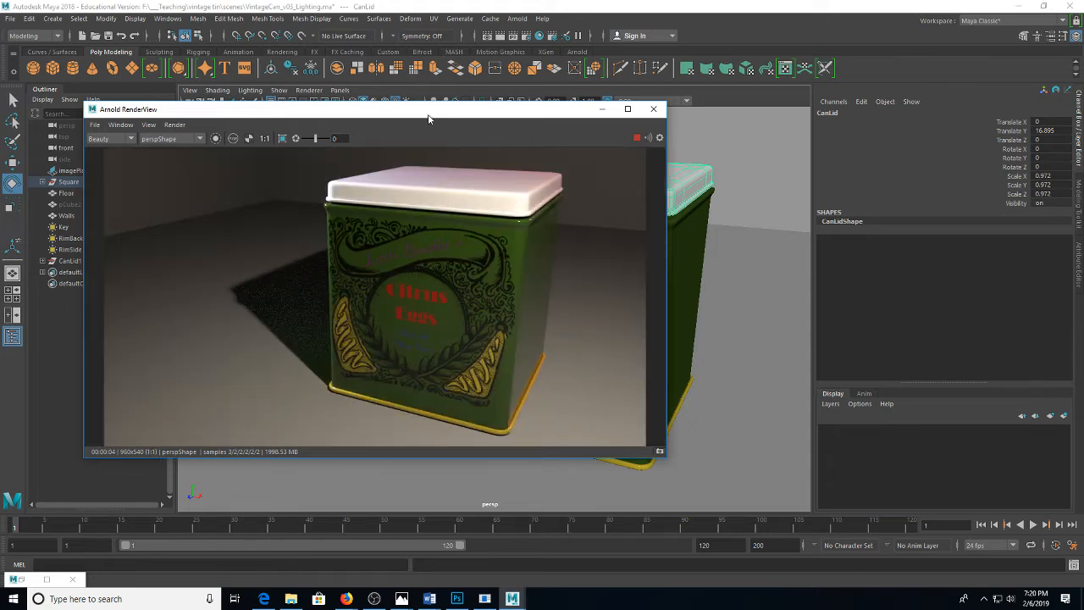
{"action": "left_click_drag", "start_coordinate": [428, 118], "coordinate": [377, 108]}
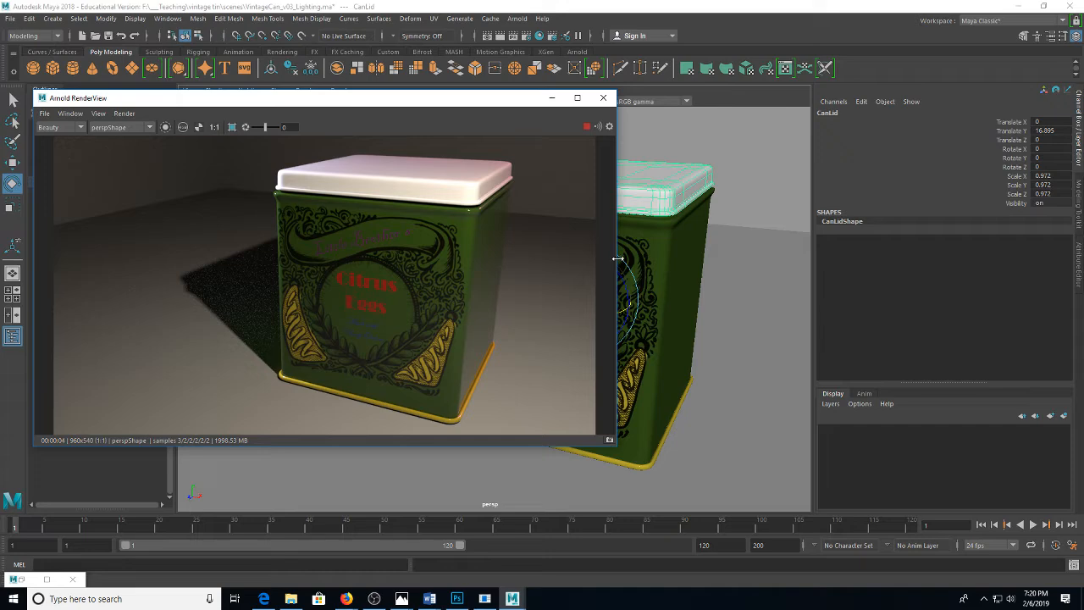
{"action": "left_click_drag", "start_coordinate": [618, 258], "coordinate": [396, 258]}
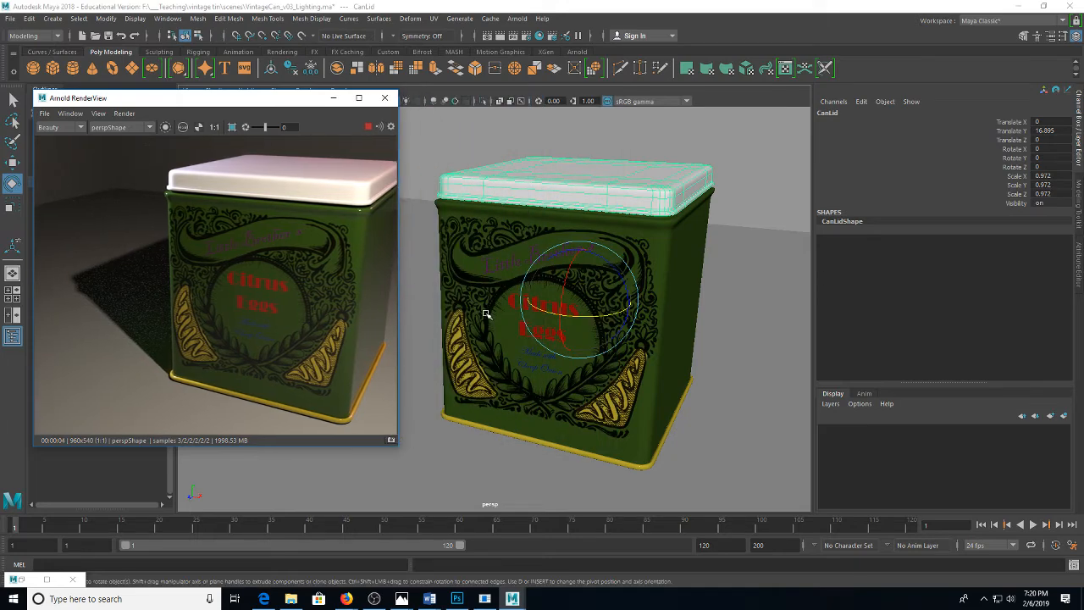
{"action": "scroll", "coordinate": [482, 309], "scroll_direction": "up", "scroll_amount": 10}
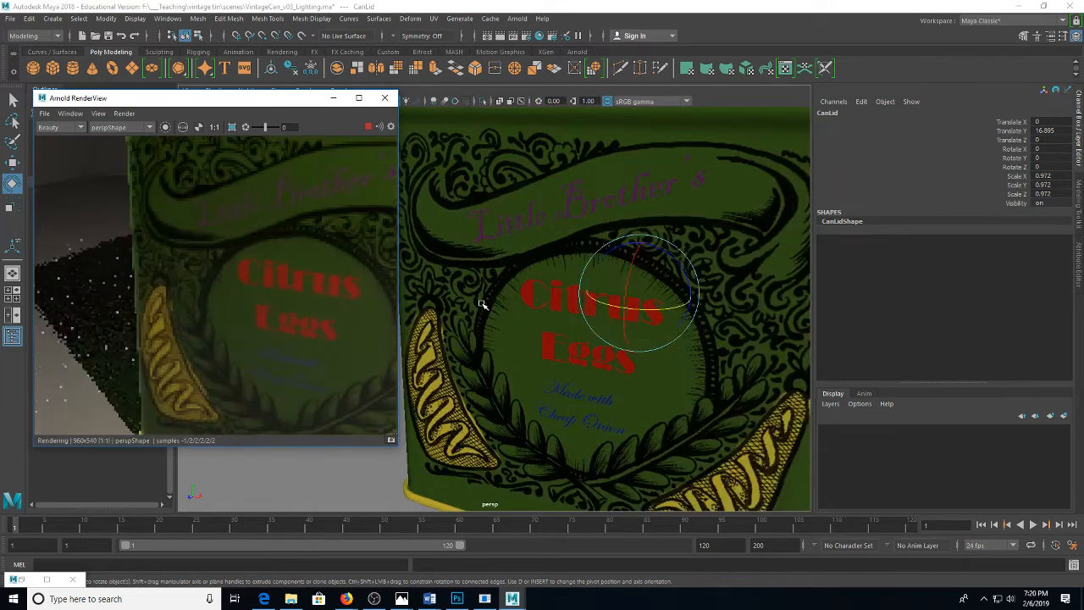
{"action": "scroll", "coordinate": [478, 292], "scroll_direction": "up", "scroll_amount": 3}
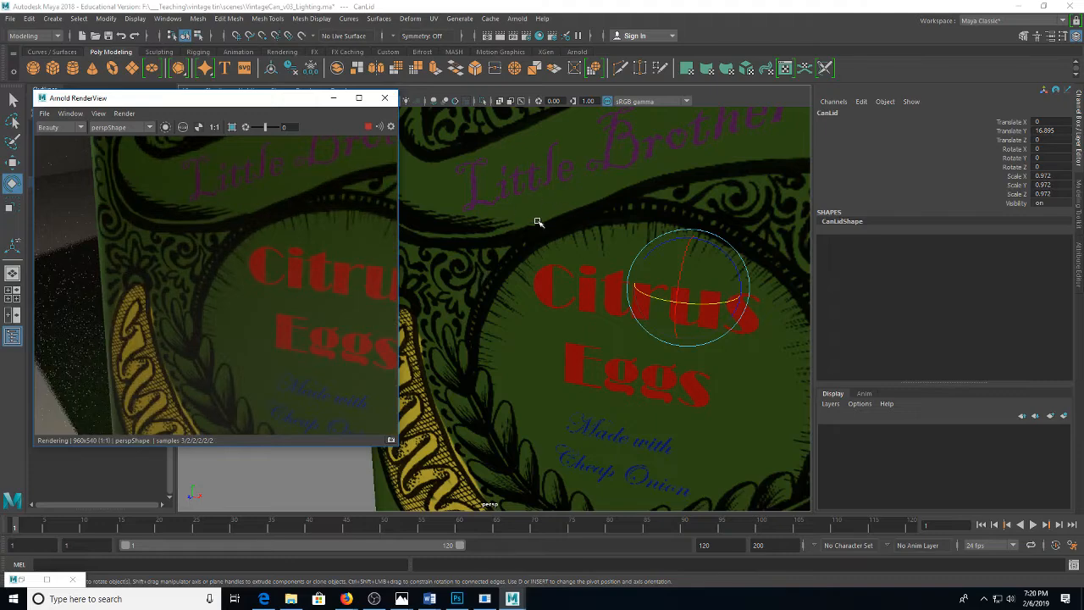
{"action": "left_click_drag", "start_coordinate": [524, 260], "coordinate": [459, 474]}
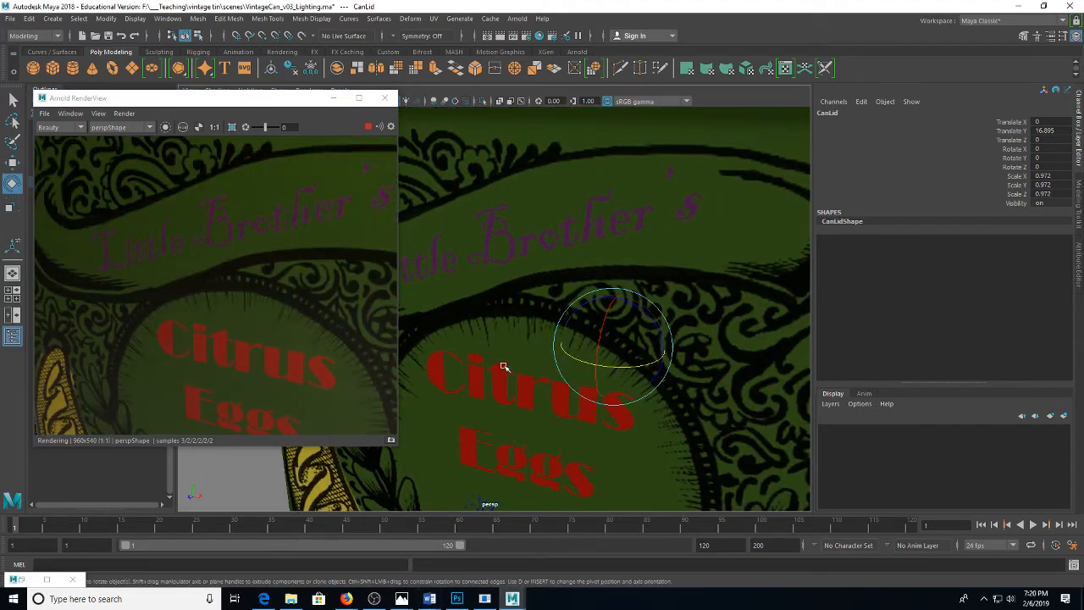
{"action": "scroll", "coordinate": [492, 344], "scroll_direction": "down", "scroll_amount": 5}
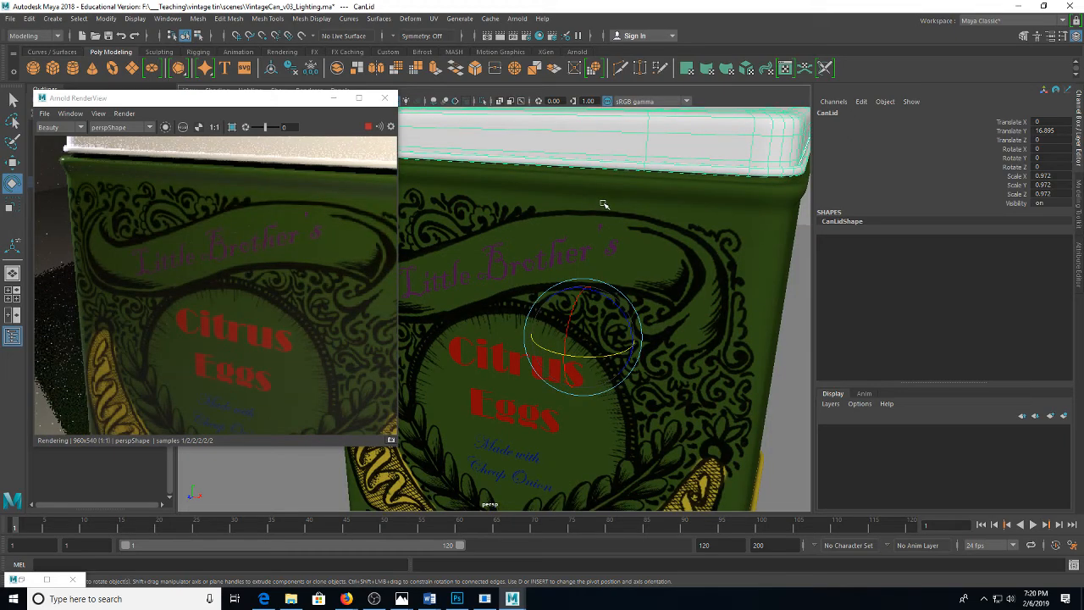
Rename the can body's aiStandardSurface material to TinTex
{"action": "left_click", "coordinate": [605, 203]}
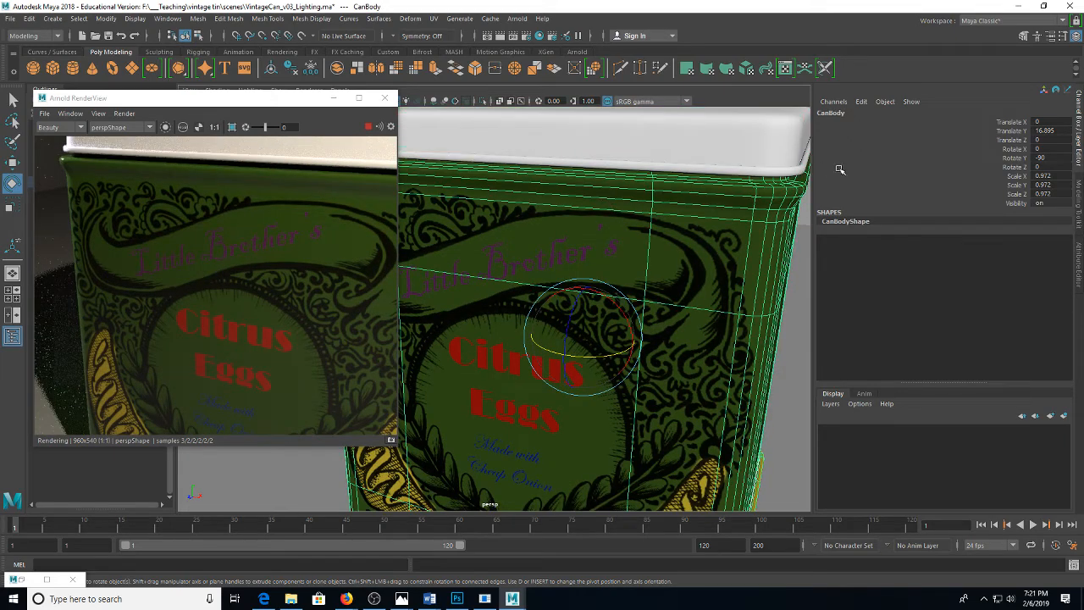
{"action": "right_click", "coordinate": [721, 239]}
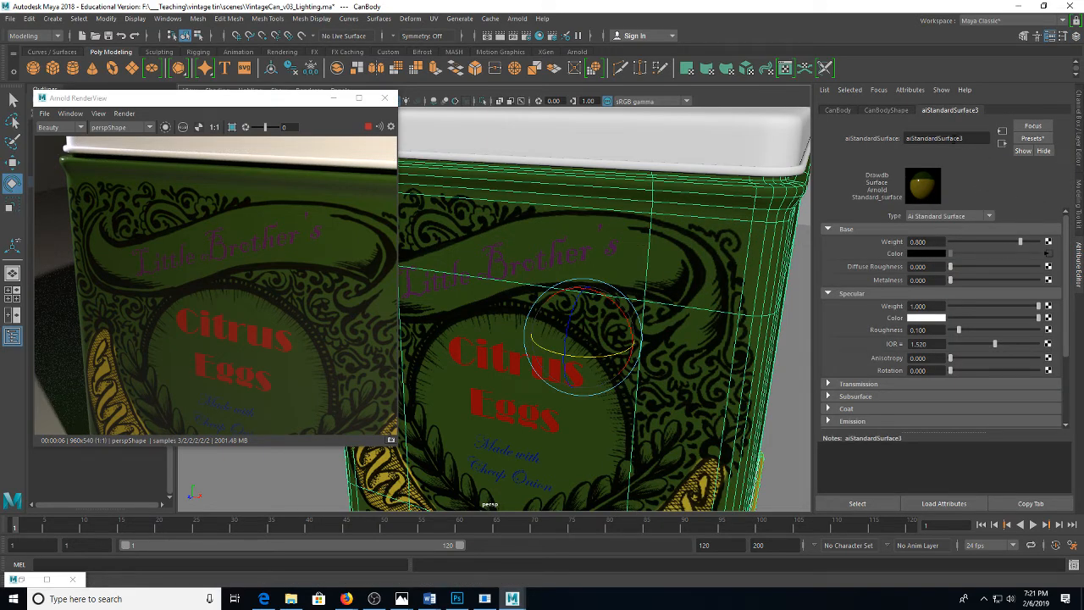
{"action": "left_click_drag", "start_coordinate": [971, 139], "coordinate": [868, 142]}
{"action": "type", "text": "Tin"}
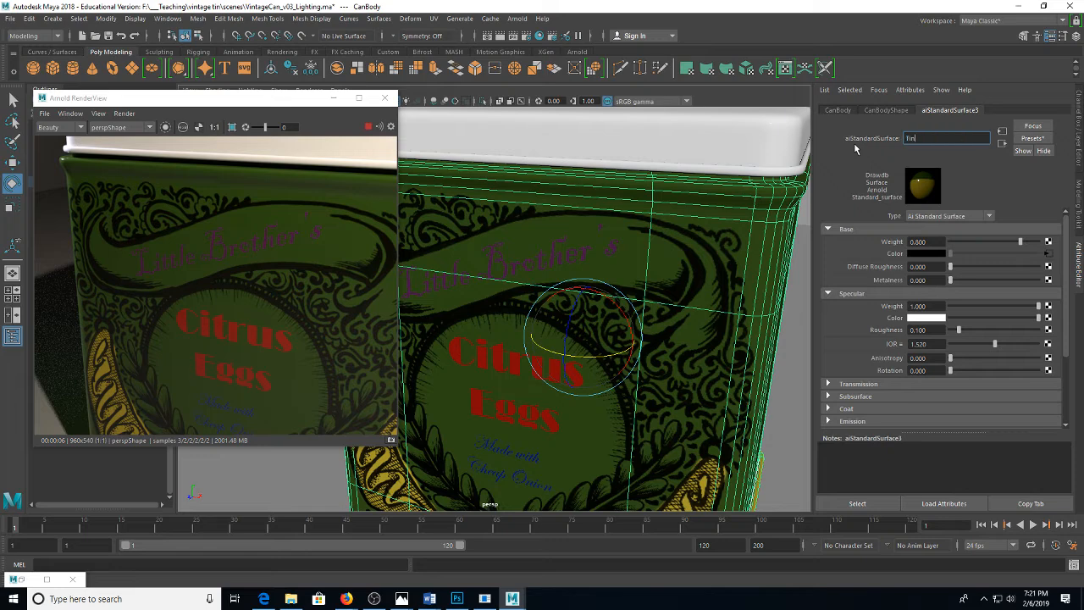
{"action": "type", "text": "Tex"}
{"action": "key", "text": "Return"}
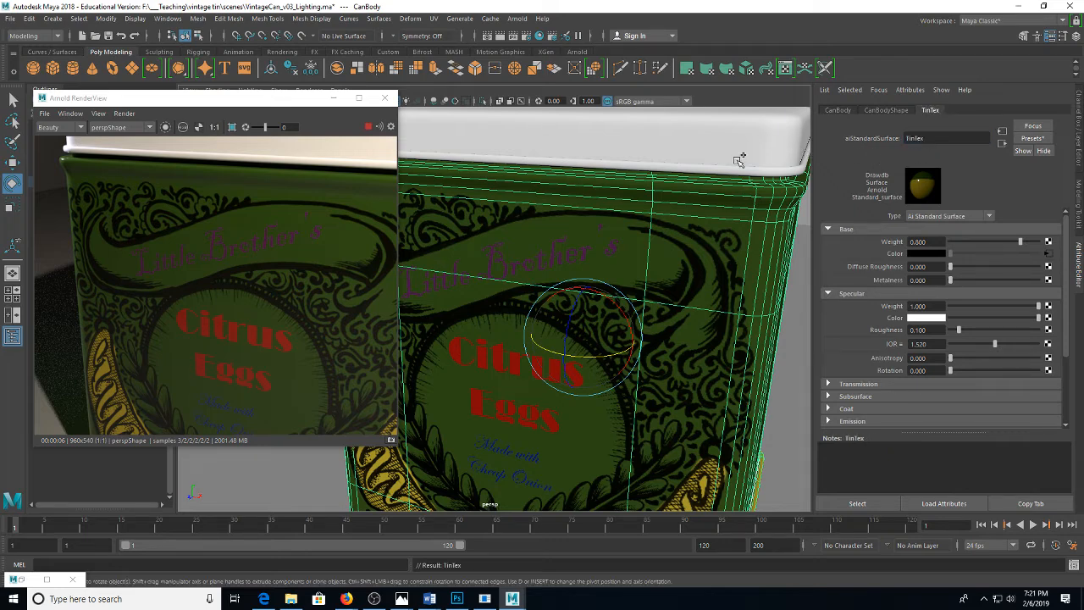
Save the scene as a new version named VintageCan_v04_Tin005.ma in the scenes folder
{"action": "key", "text": "ctrl+shift+s"}
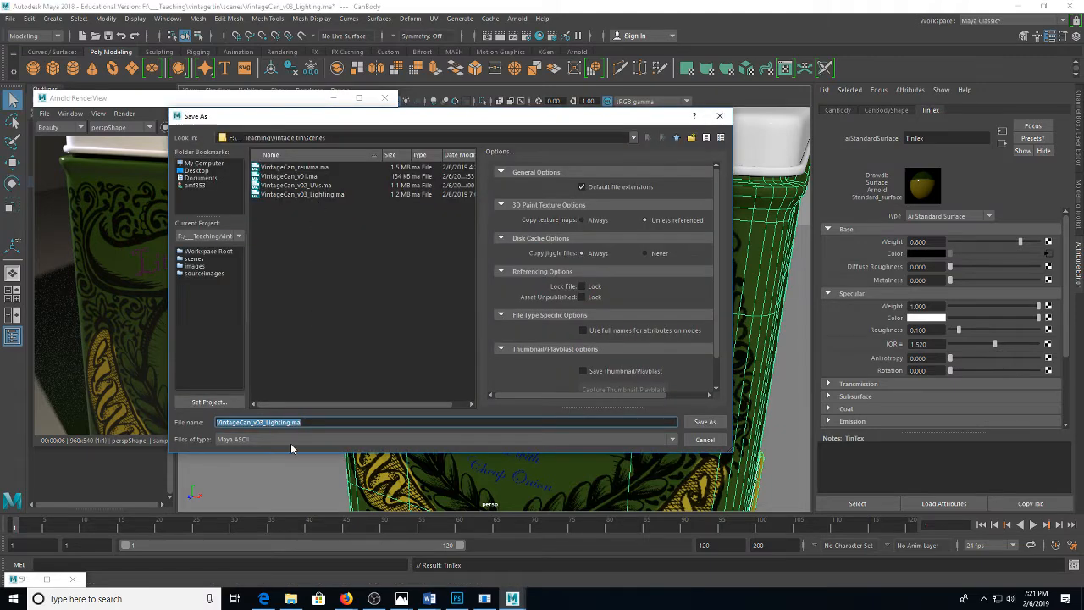
{"action": "left_click_drag", "start_coordinate": [316, 426], "coordinate": [256, 423]}
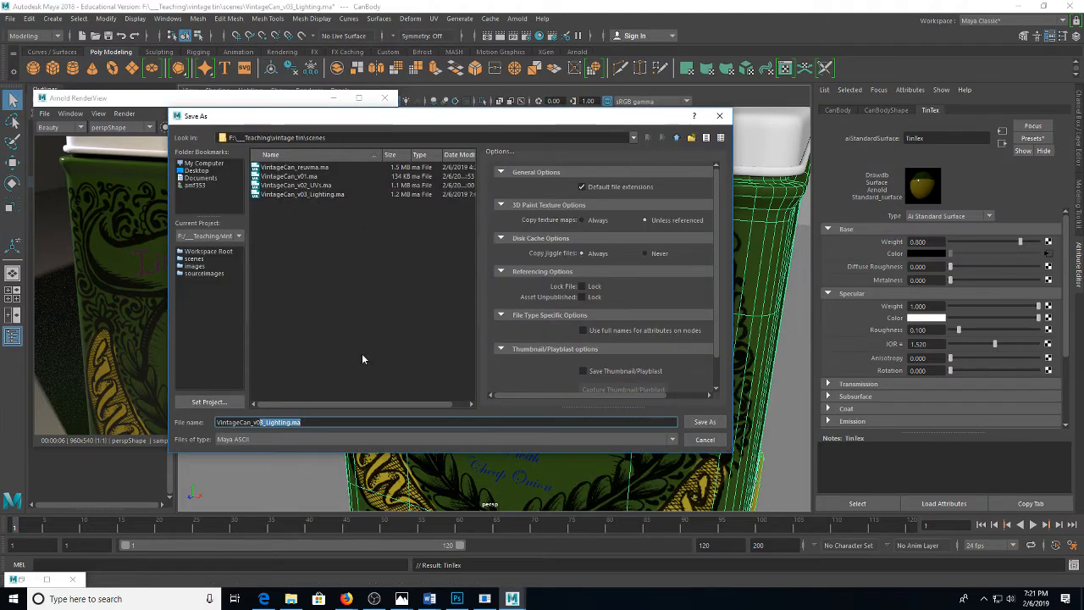
{"action": "type", "text": "4_Tin"}
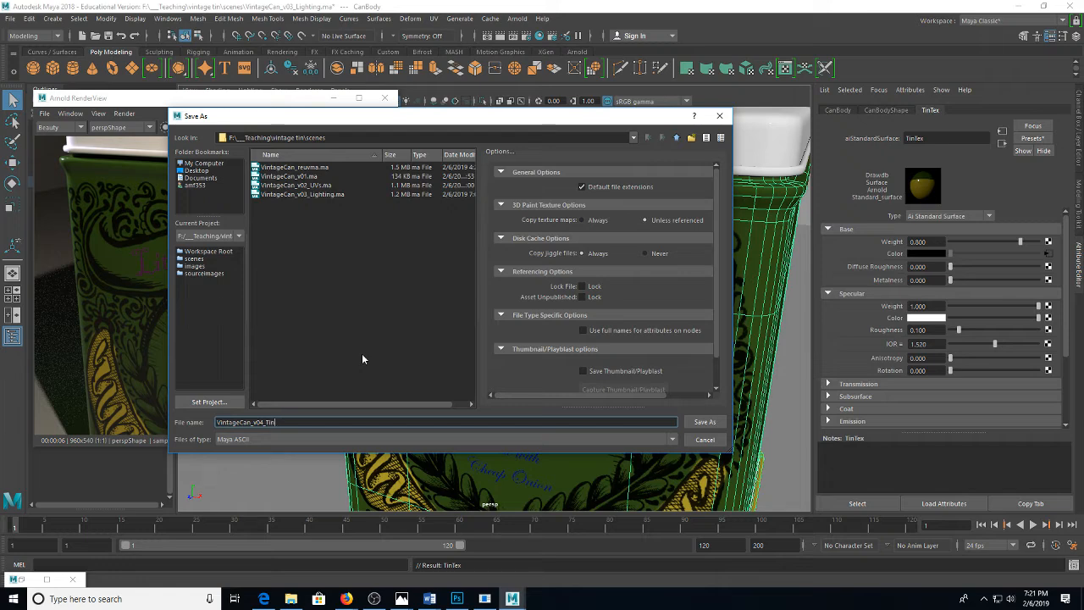
{"action": "type", "text": "Eggs"}
{"action": "key", "text": "Return"}
{"action": "key", "text": "Return"}
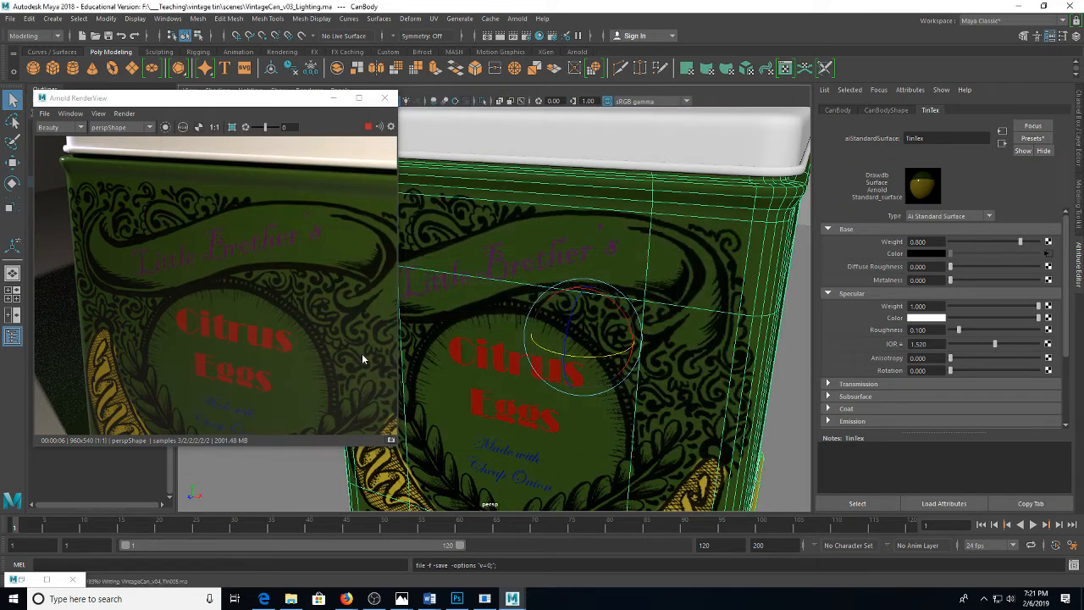
{"action": "key", "text": "e"}
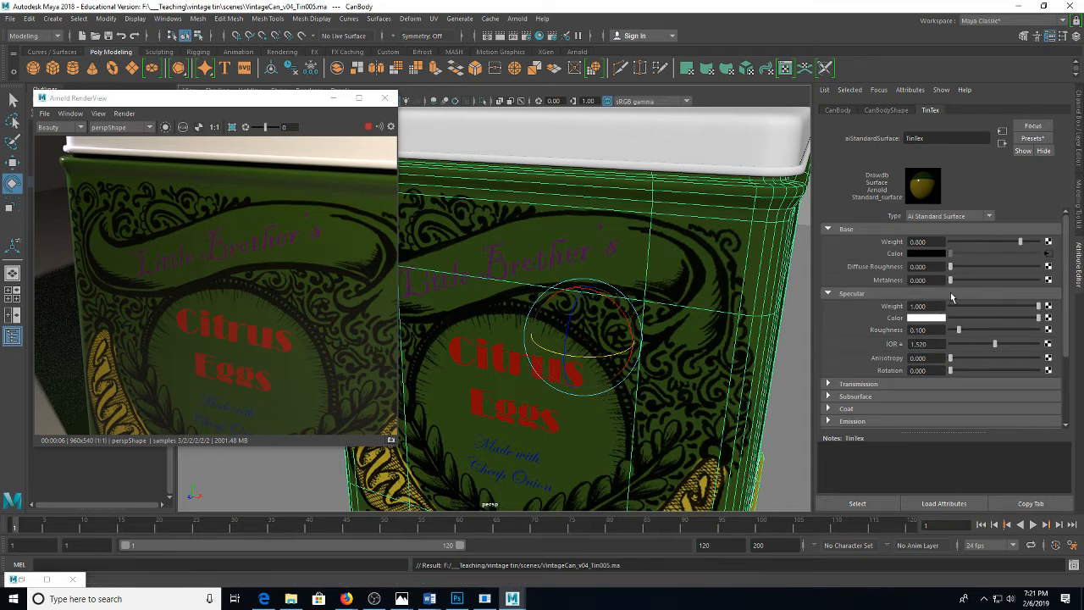
Connect a Checker texture to the bump mapping in the TinTex material's geometry settings
{"action": "scroll", "coordinate": [910, 406], "scroll_direction": "down", "scroll_amount": 2}
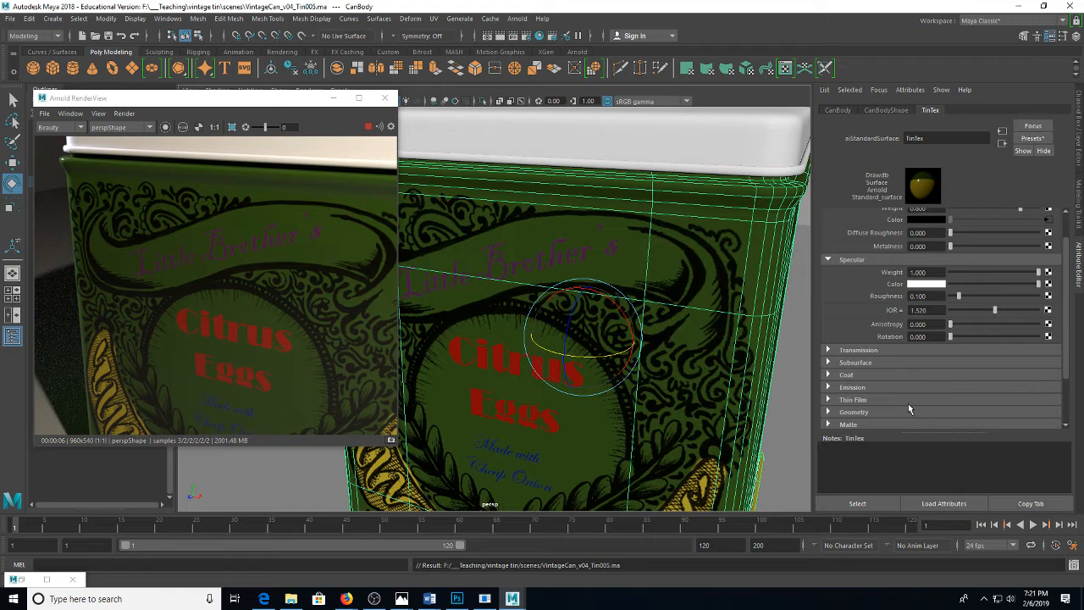
{"action": "left_click", "coordinate": [855, 377]}
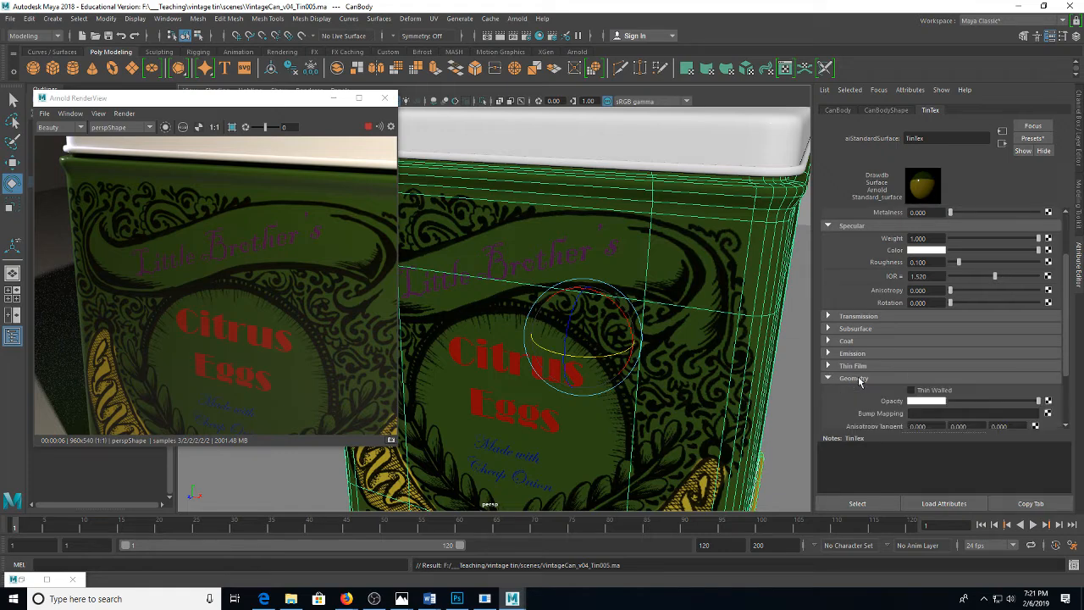
{"action": "scroll", "coordinate": [859, 381], "scroll_direction": "down", "scroll_amount": 1}
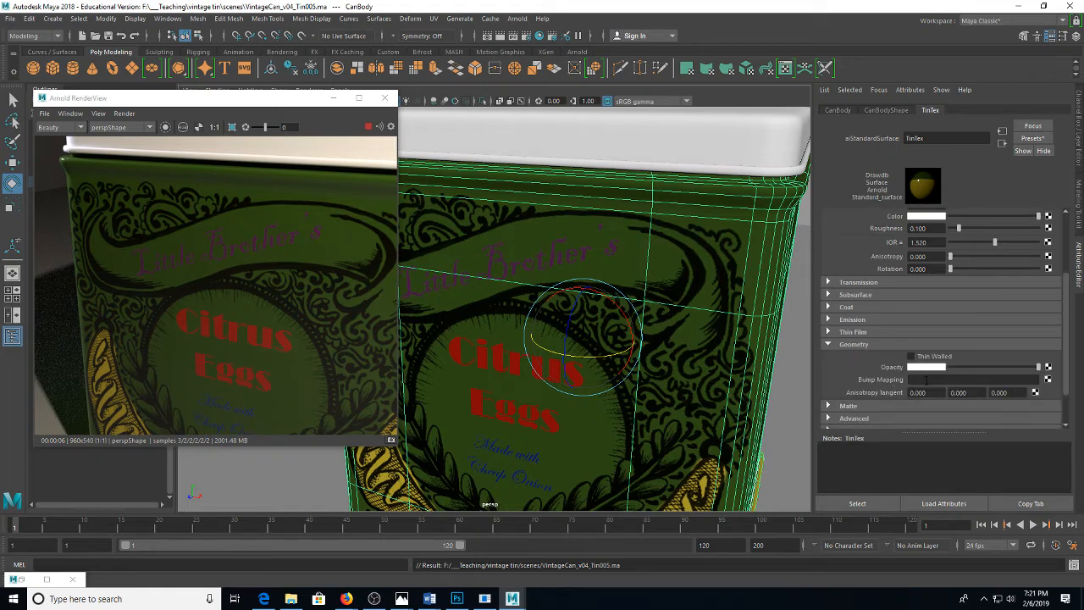
{"action": "left_click", "coordinate": [1047, 379]}
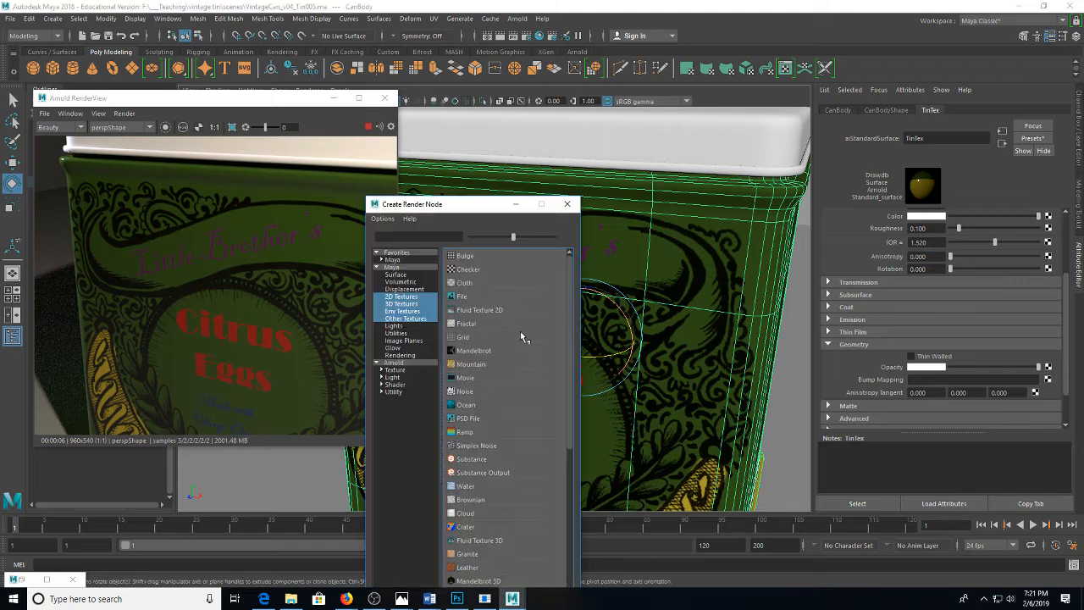
{"action": "left_click", "coordinate": [468, 269]}
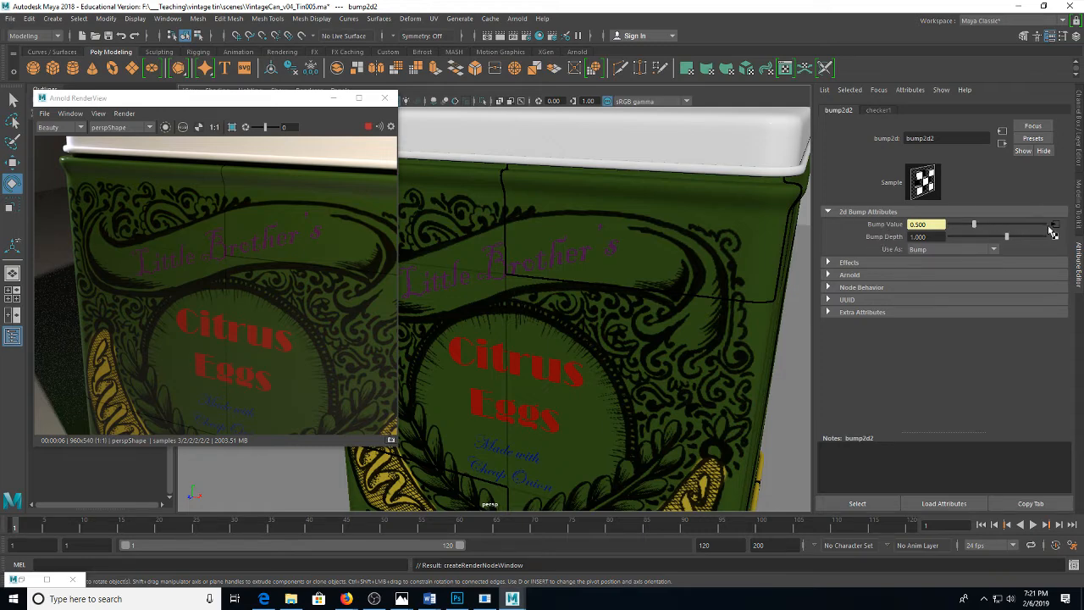
Break the Checker connection on the TinTex material's bump mapping and connect a Noise texture in its place
{"action": "left_click", "coordinate": [695, 288]}
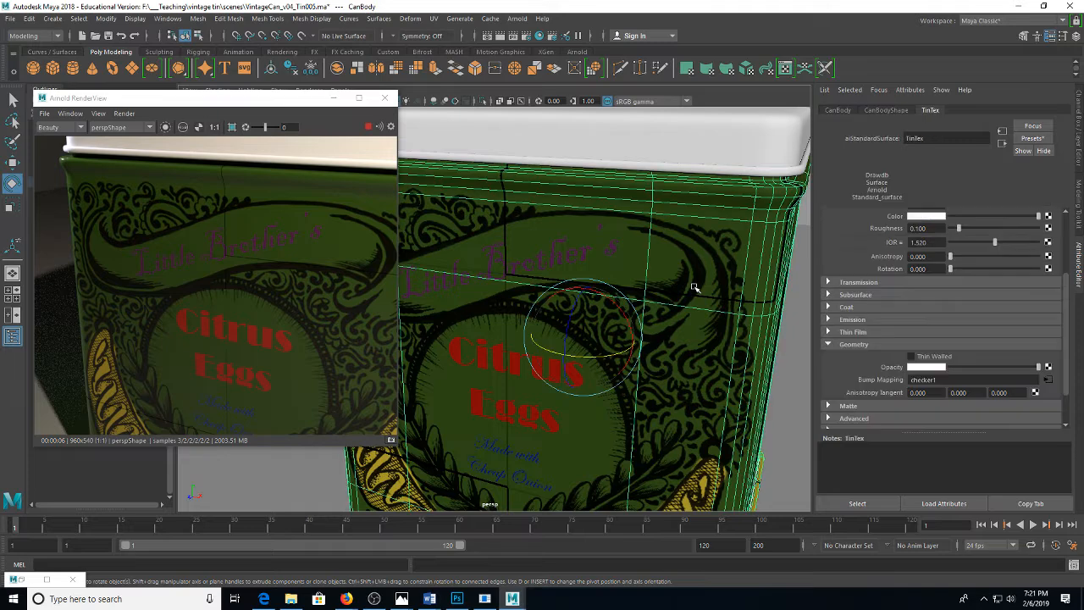
{"action": "right_click", "coordinate": [886, 385]}
{"action": "left_click", "coordinate": [919, 407]}
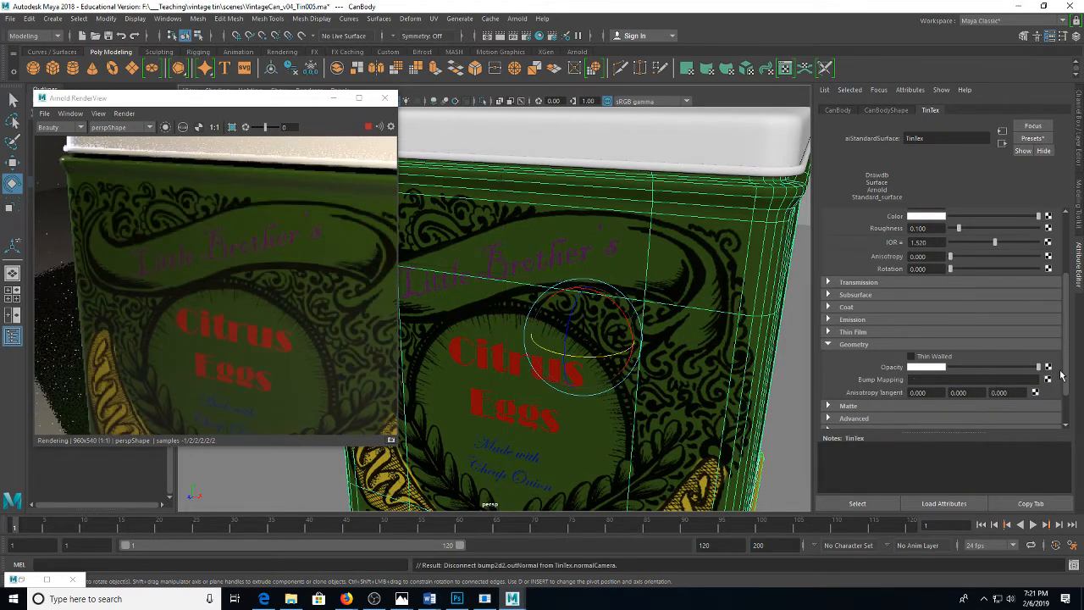
{"action": "left_click", "coordinate": [1049, 379]}
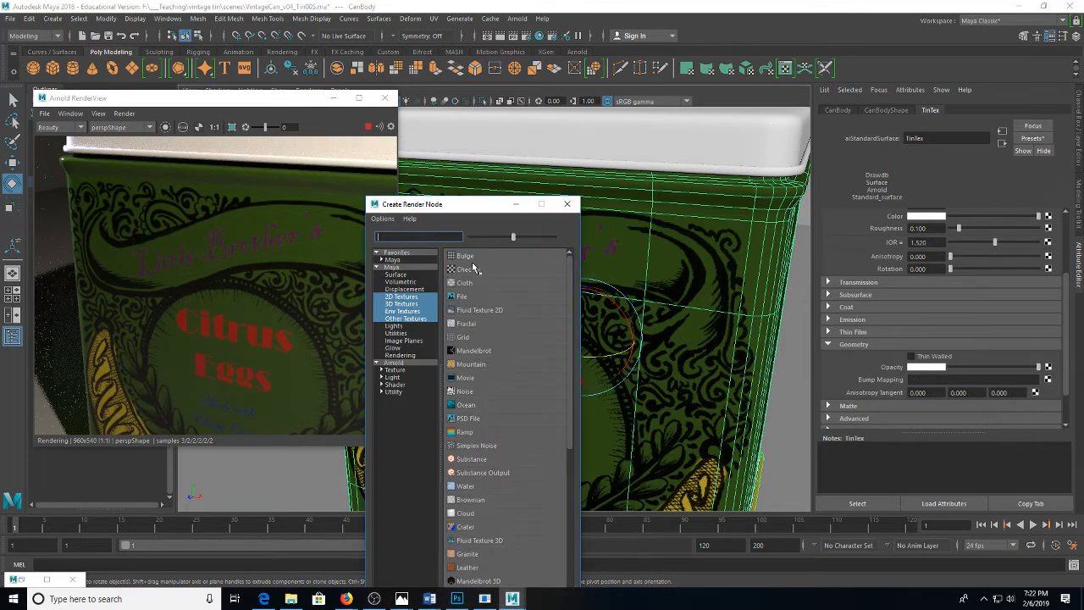
{"action": "type", "text": "noise"}
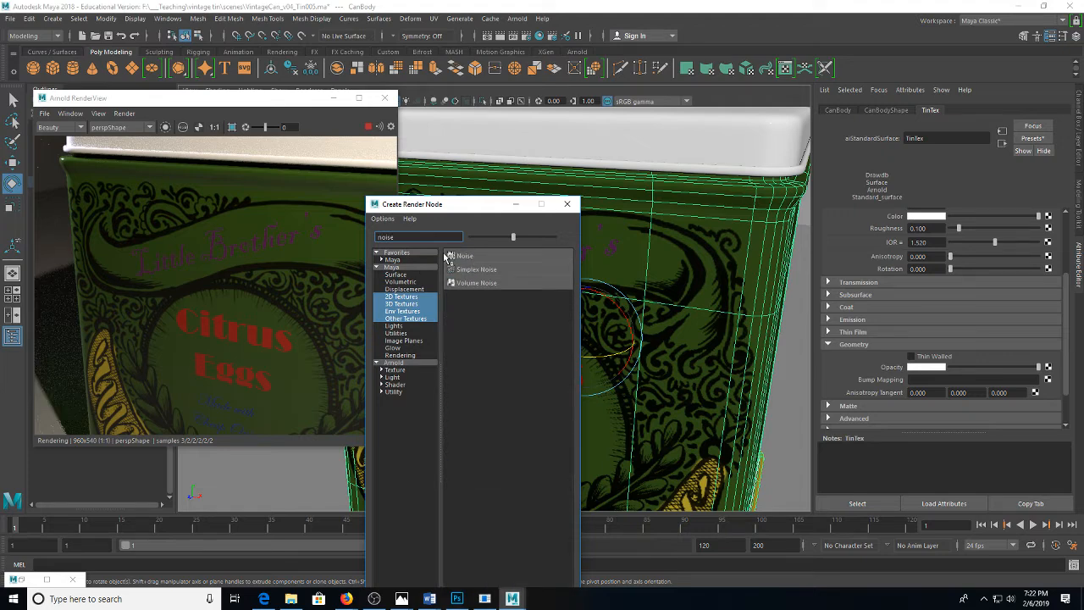
{"action": "left_click", "coordinate": [463, 255]}
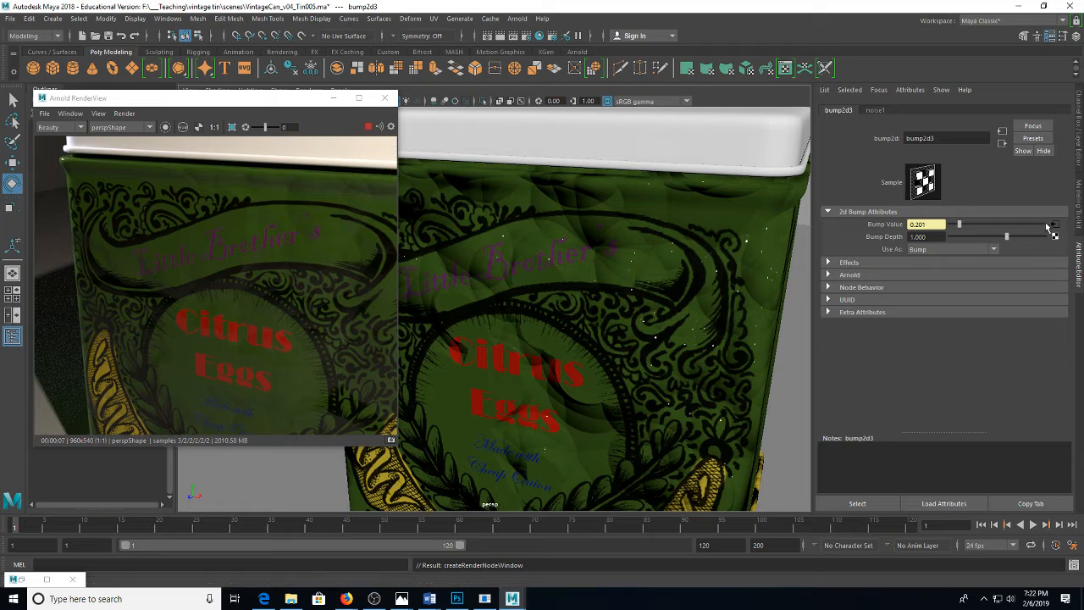
Set the Repeat UV of the noise texture's 2D placement to 10 by 10
{"action": "left_click", "coordinate": [877, 111]}
{"action": "left_click", "coordinate": [898, 111]}
{"action": "double_click", "coordinate": [945, 312]}
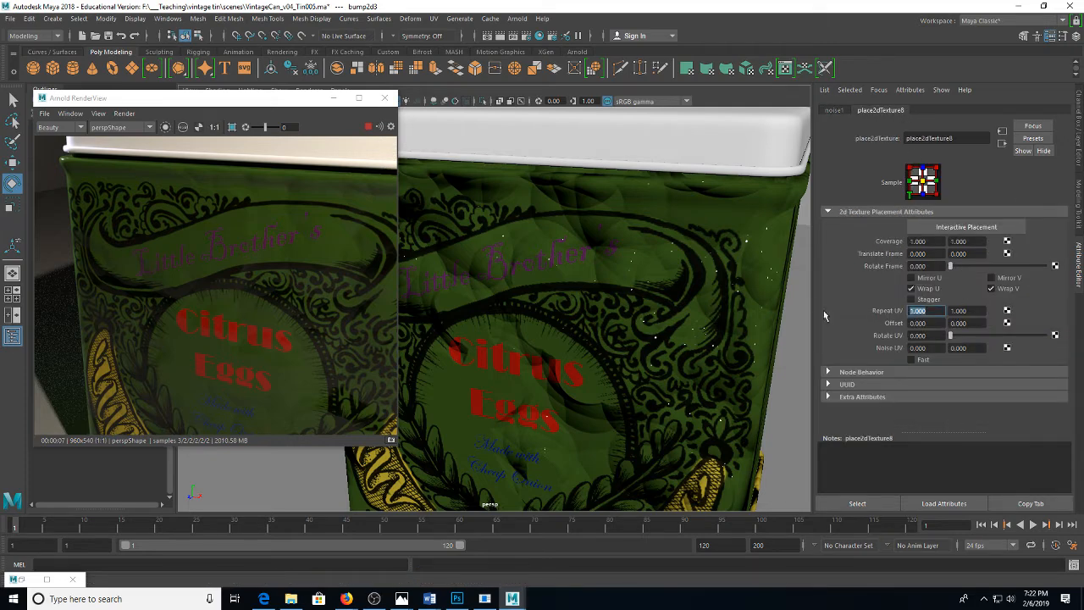
{"action": "type", "text": "10"}
{"action": "key", "text": "Tab"}
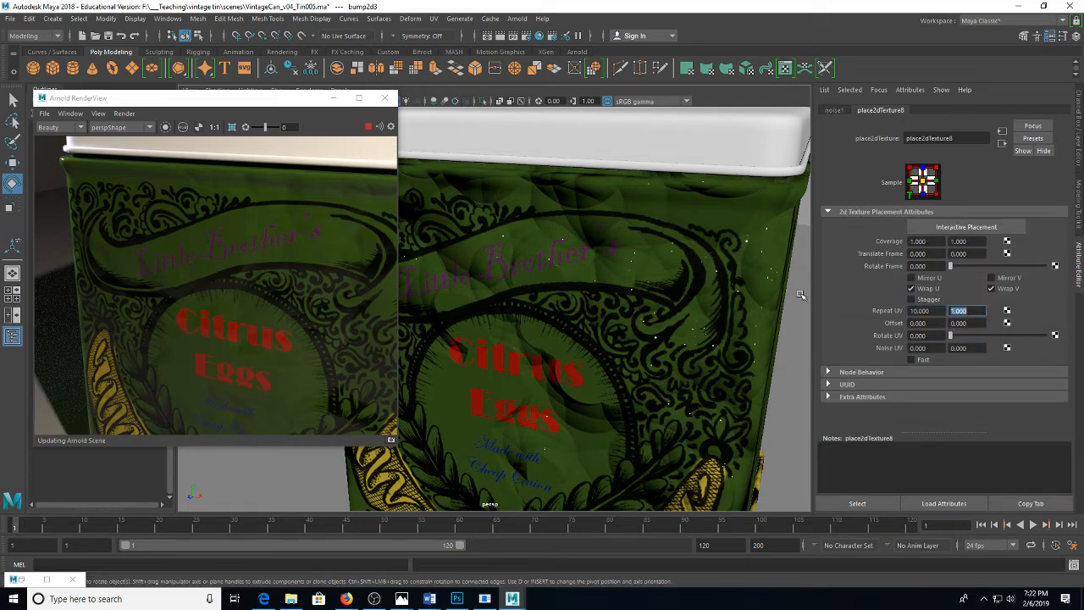
{"action": "type", "text": "10"}
{"action": "key", "text": "Return"}
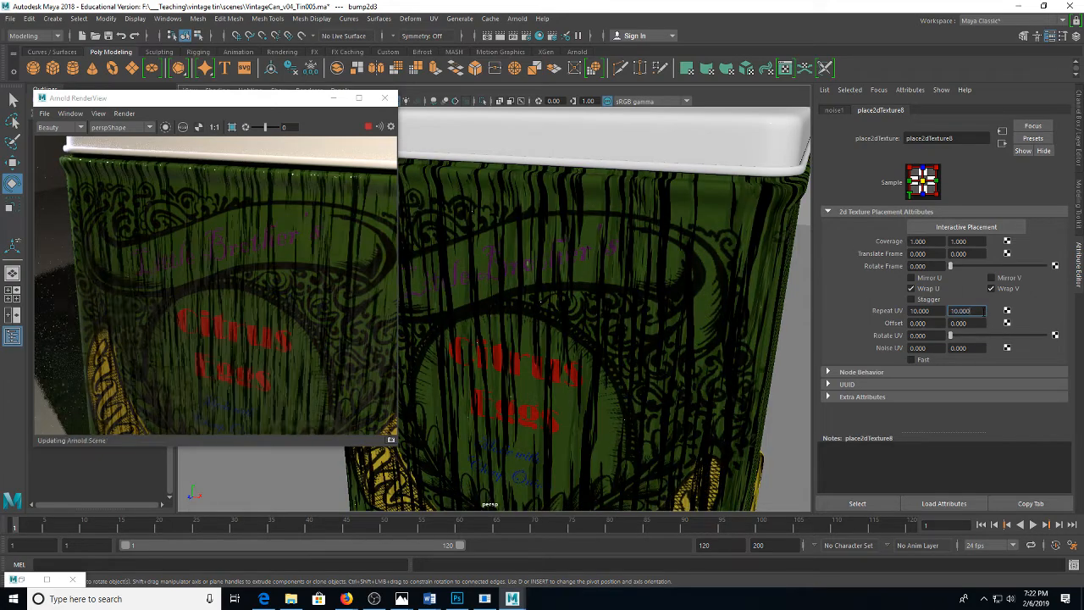
{"action": "key", "text": "Tab"}
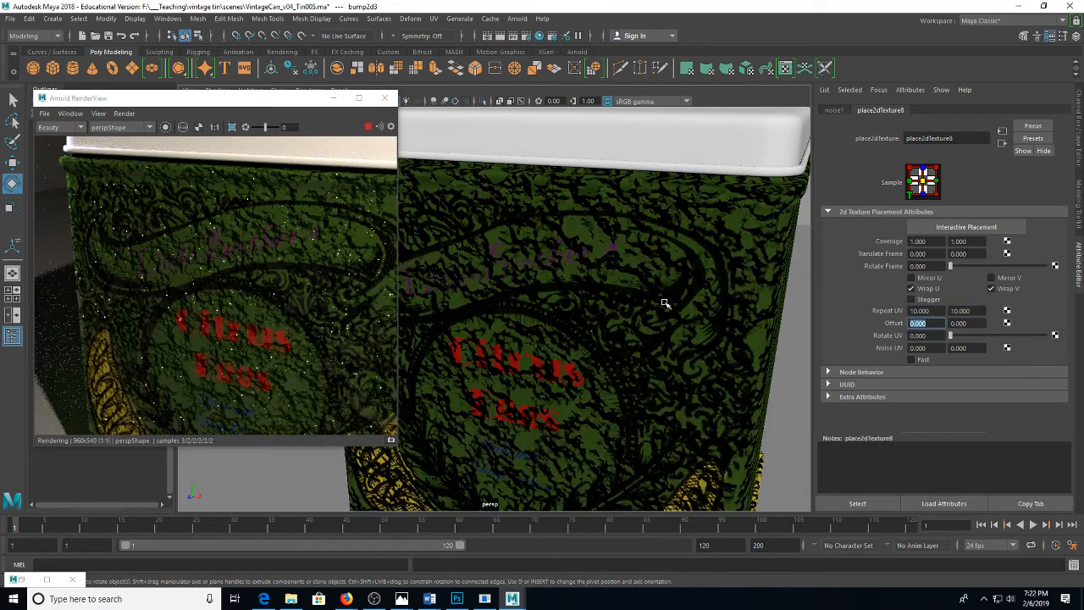
Examine the noise bump across the can's label and left edge, close up and from different angles, in the render and viewport
{"action": "left_click", "coordinate": [659, 296]}
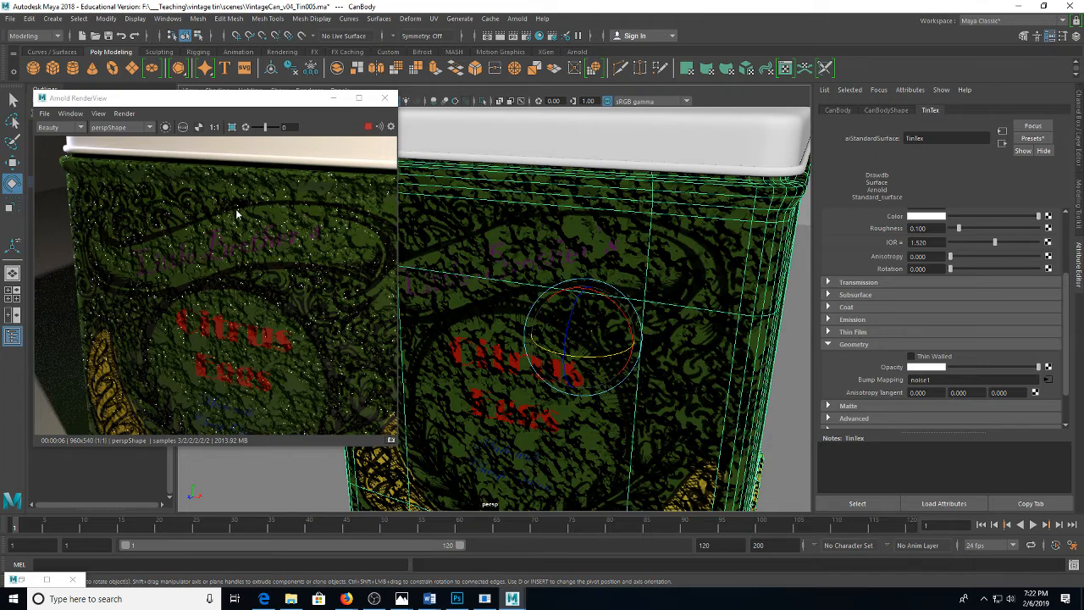
{"action": "scroll", "coordinate": [282, 253], "scroll_direction": "up", "scroll_amount": 5}
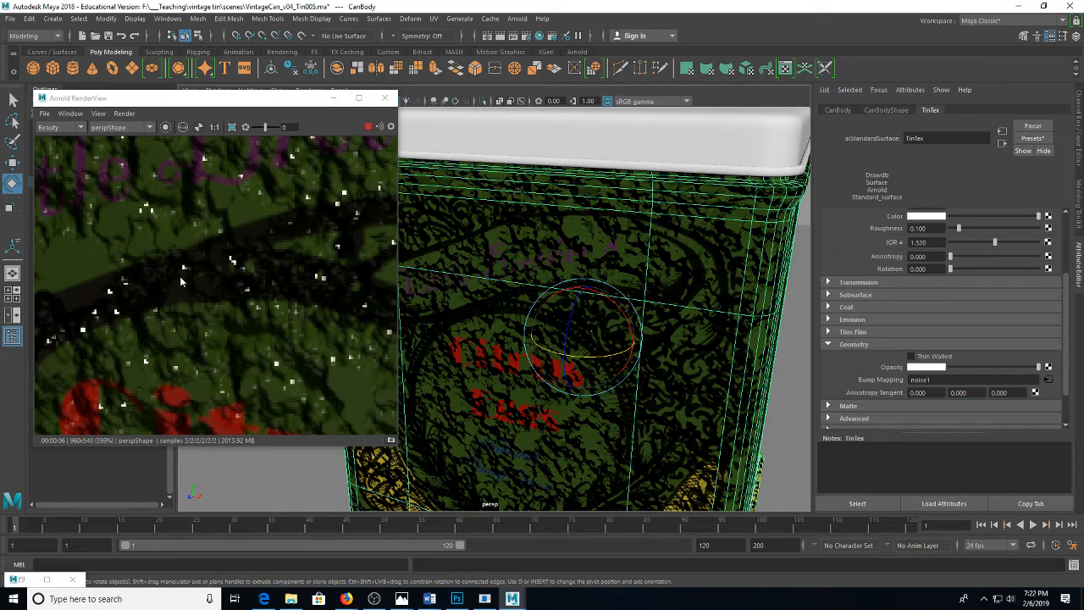
{"action": "scroll", "coordinate": [255, 270], "scroll_direction": "down", "scroll_amount": 3}
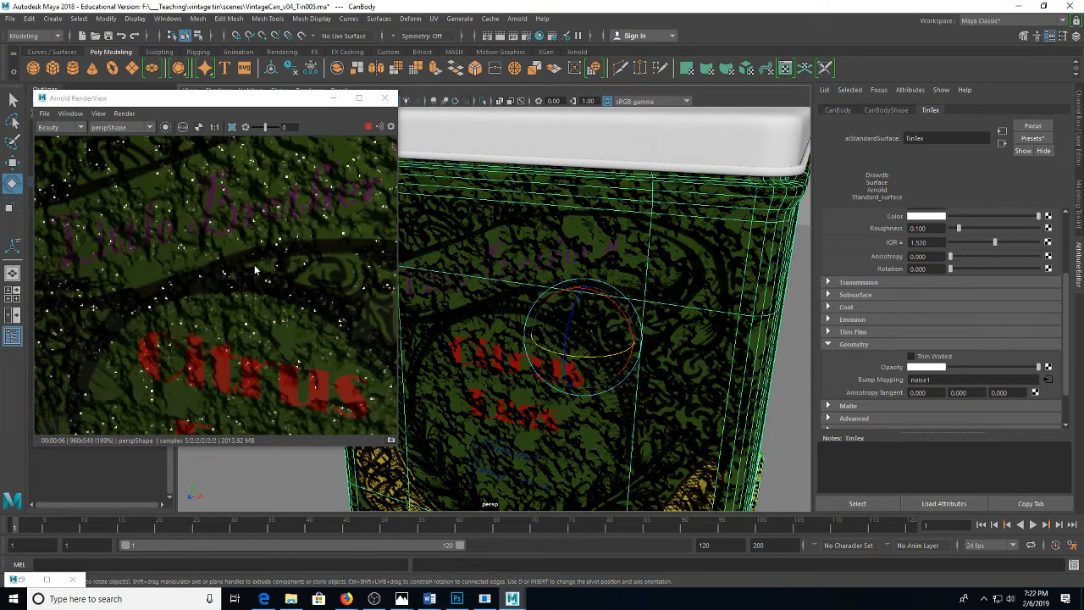
{"action": "scroll", "coordinate": [255, 269], "scroll_direction": "down", "scroll_amount": 3}
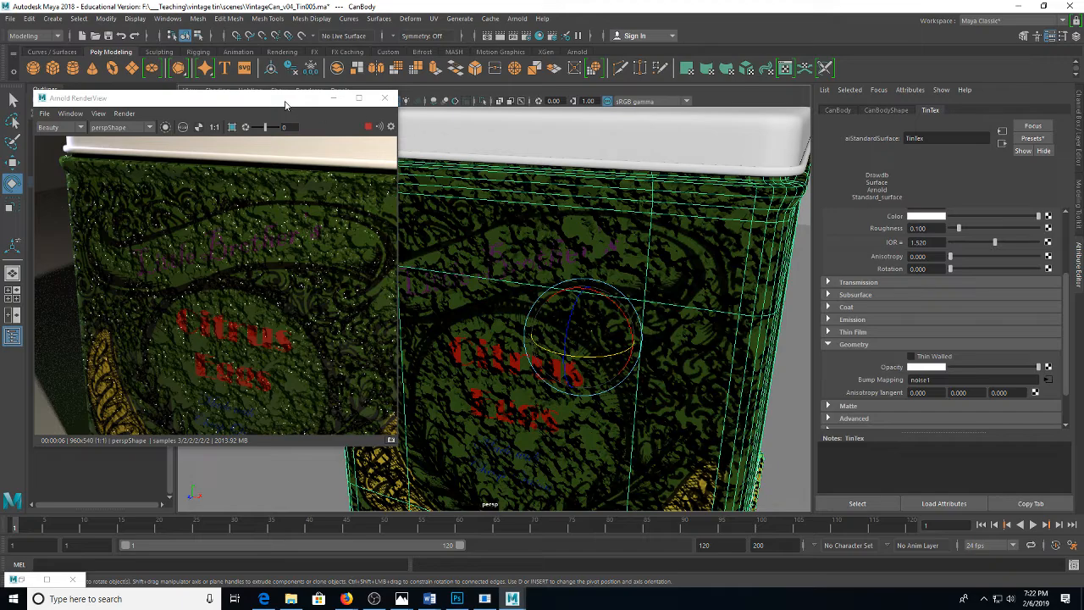
{"action": "left_click_drag", "start_coordinate": [286, 105], "coordinate": [219, 101]}
{"action": "left_click_drag", "start_coordinate": [553, 349], "coordinate": [460, 314]}
{"action": "scroll", "coordinate": [584, 307], "scroll_direction": "down", "scroll_amount": 2}
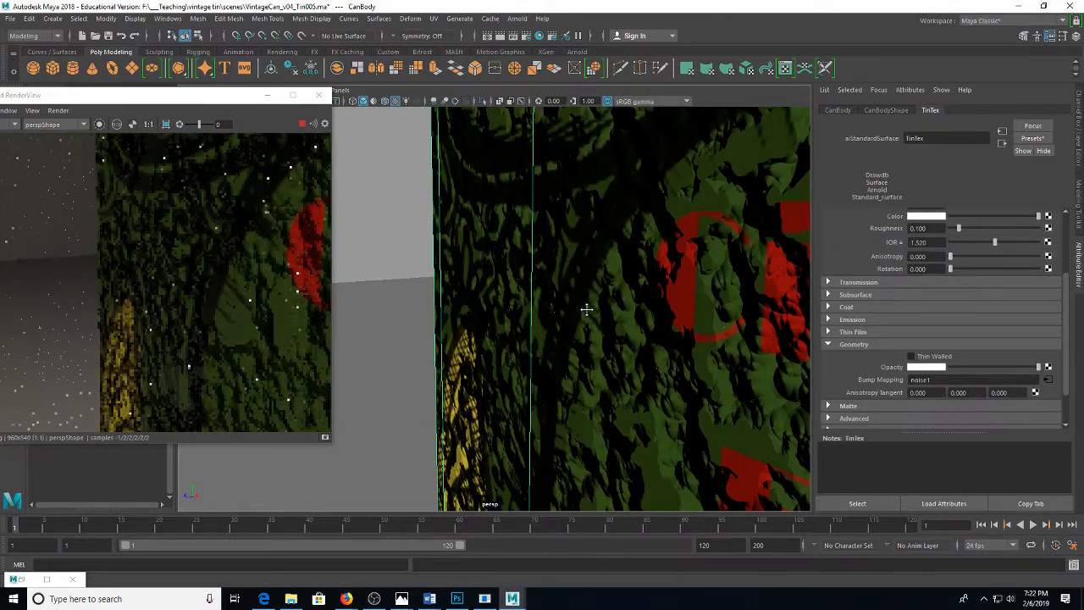
{"action": "left_click_drag", "start_coordinate": [586, 310], "coordinate": [588, 307]}
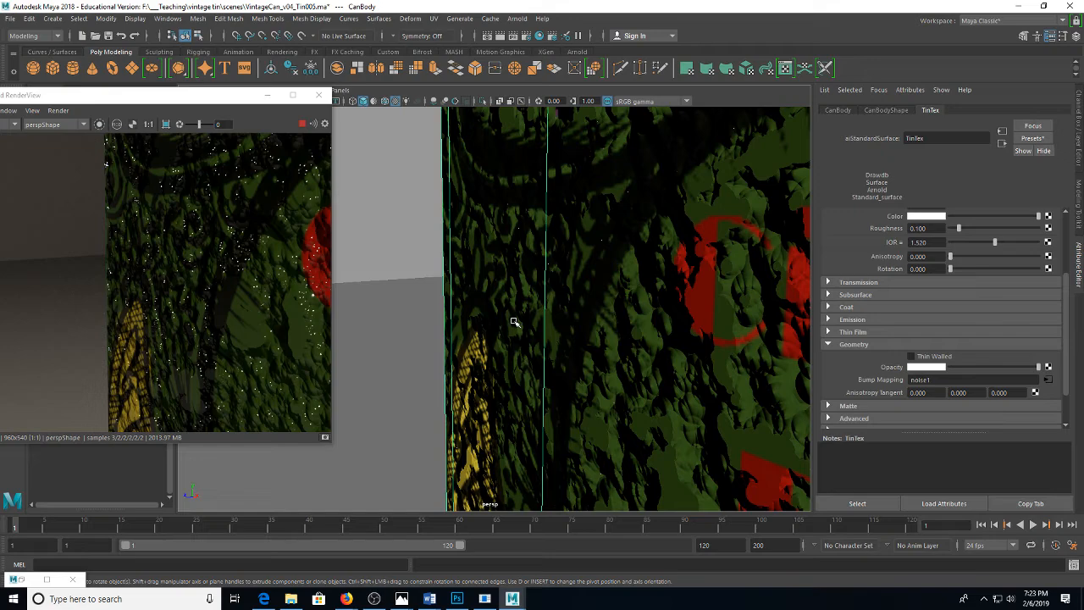
{"action": "scroll", "coordinate": [513, 305], "scroll_direction": "down", "scroll_amount": 6}
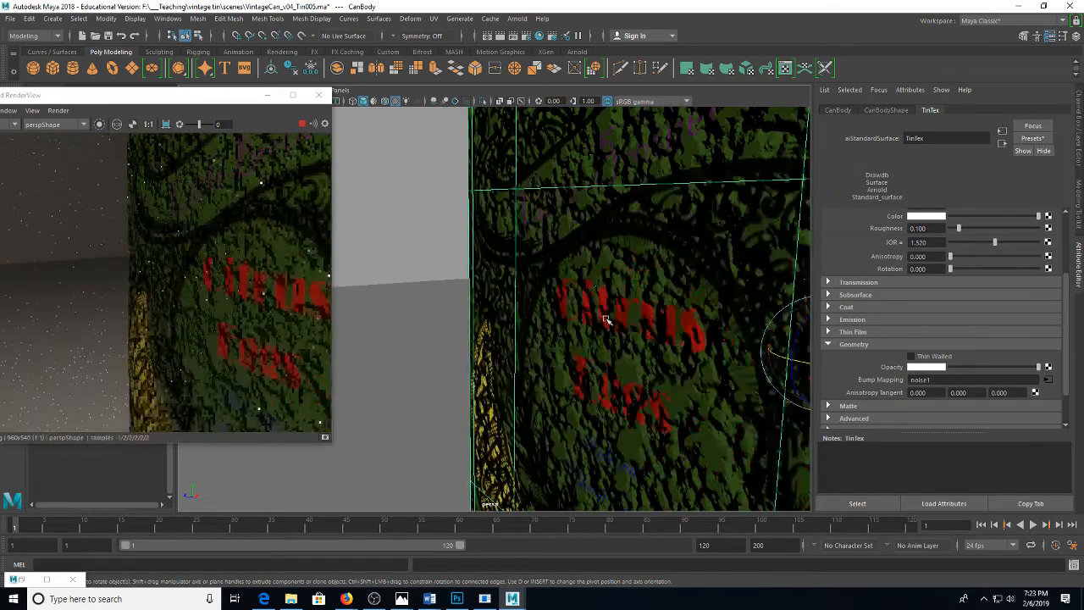
{"action": "left_click_drag", "start_coordinate": [679, 314], "coordinate": [525, 288]}
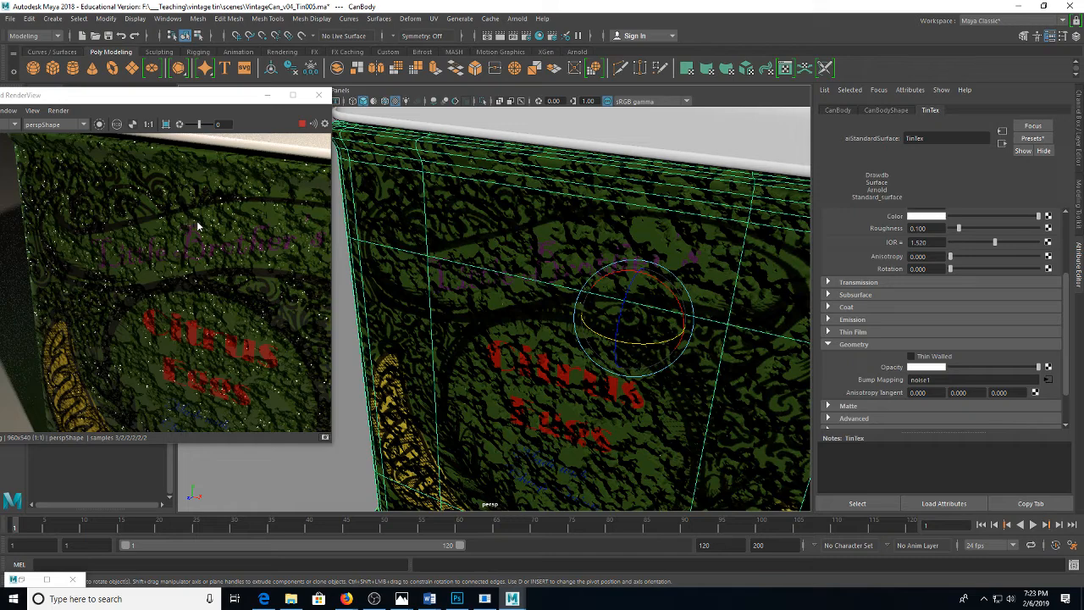
{"action": "scroll", "coordinate": [193, 222], "scroll_direction": "up", "scroll_amount": 3}
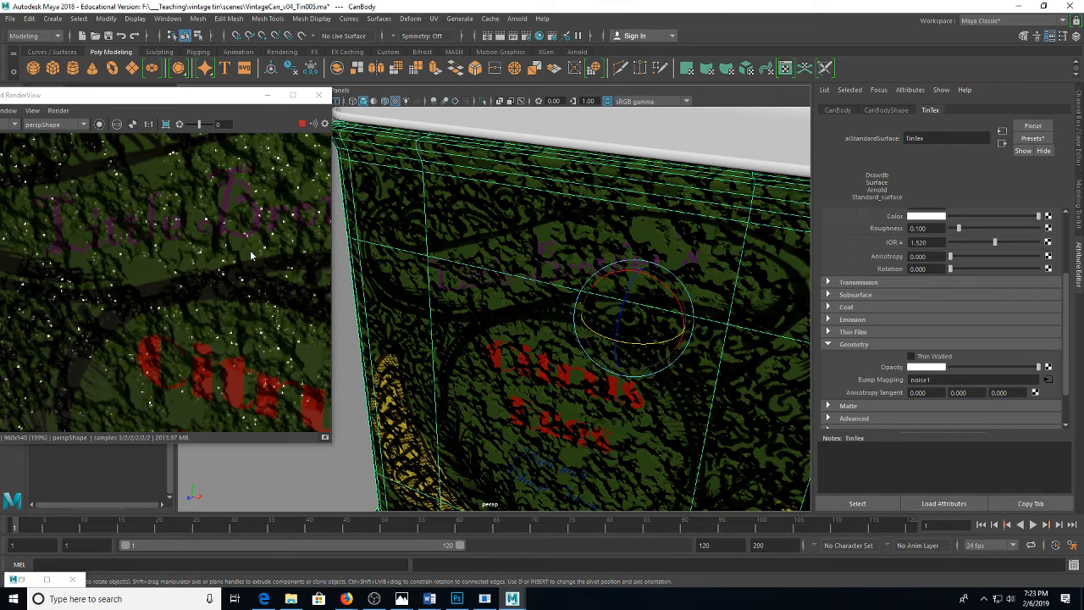
{"action": "scroll", "coordinate": [247, 282], "scroll_direction": "down", "scroll_amount": 3}
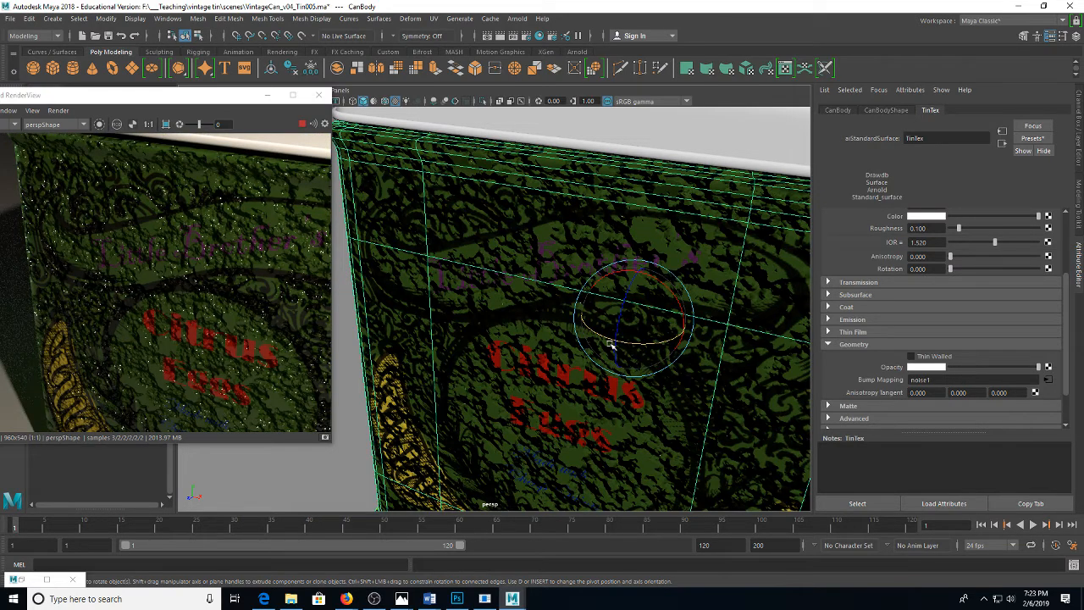
Reduce the bump depth on the noise texture's bump node to -0.060
{"action": "right_click", "coordinate": [504, 289]}
{"action": "left_click", "coordinate": [1048, 380]}
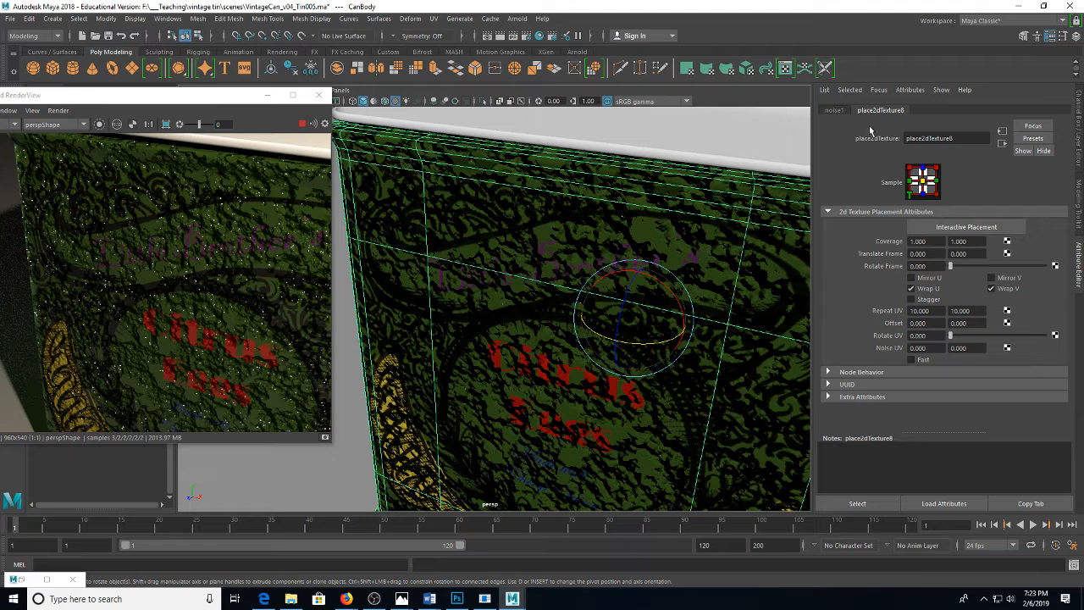
{"action": "left_click", "coordinate": [837, 111]}
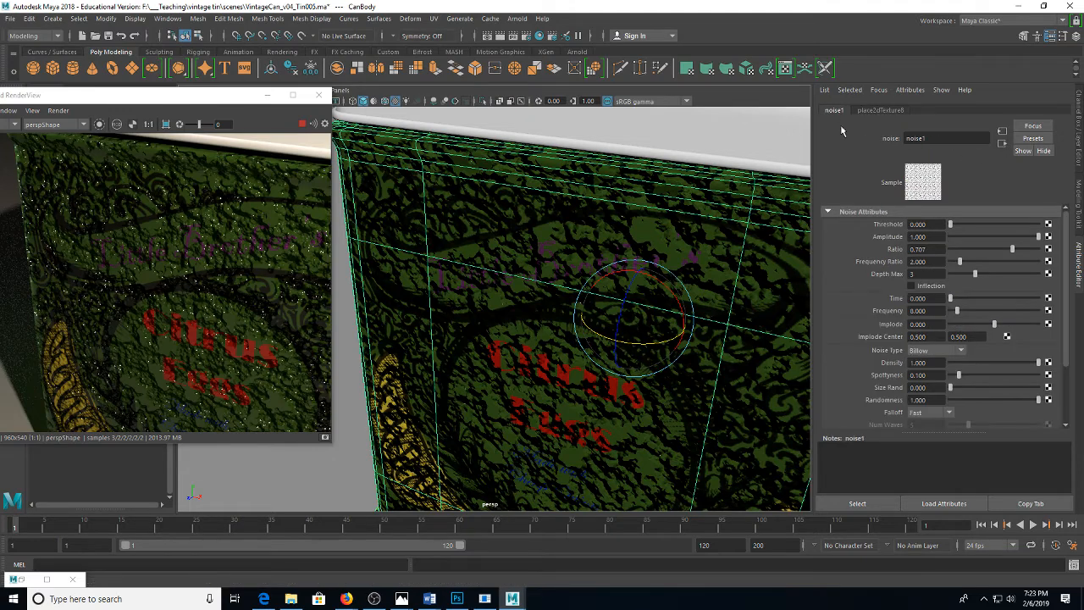
{"action": "left_click", "coordinate": [736, 248]}
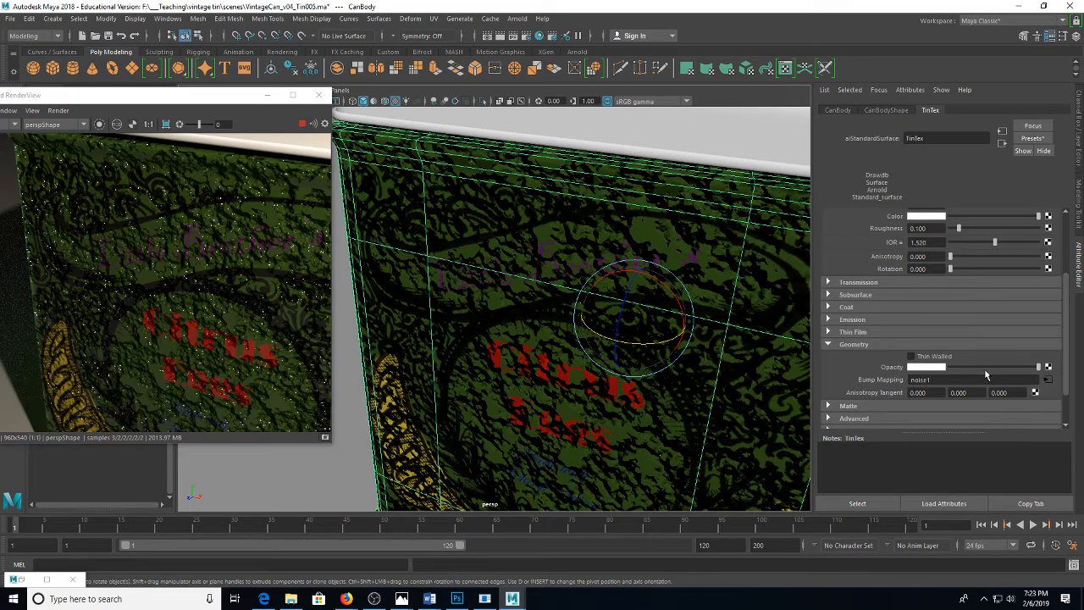
{"action": "left_click", "coordinate": [1047, 379]}
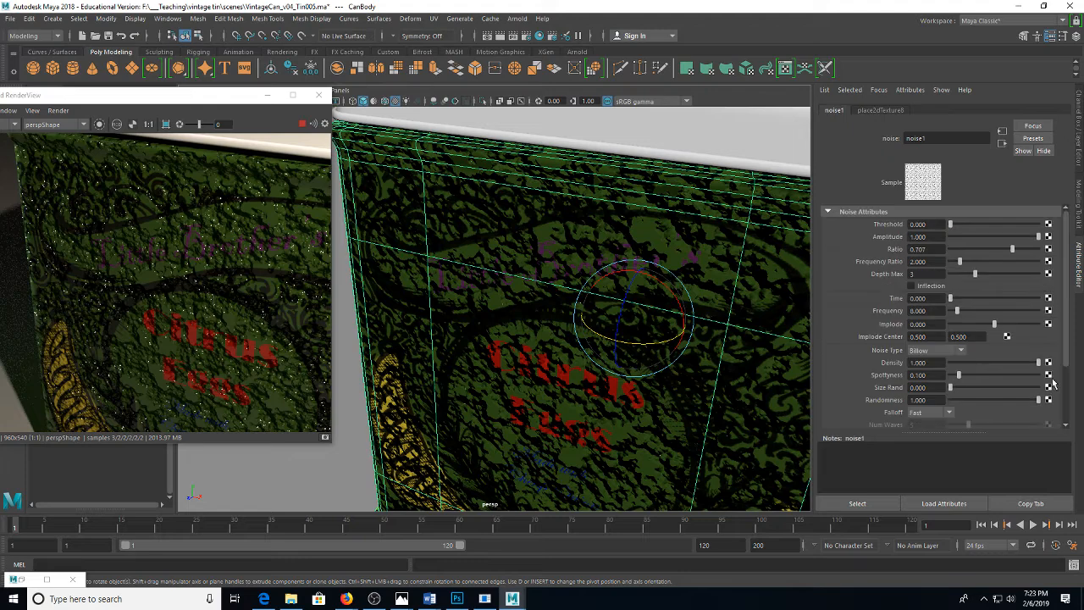
{"action": "left_click", "coordinate": [1003, 148]}
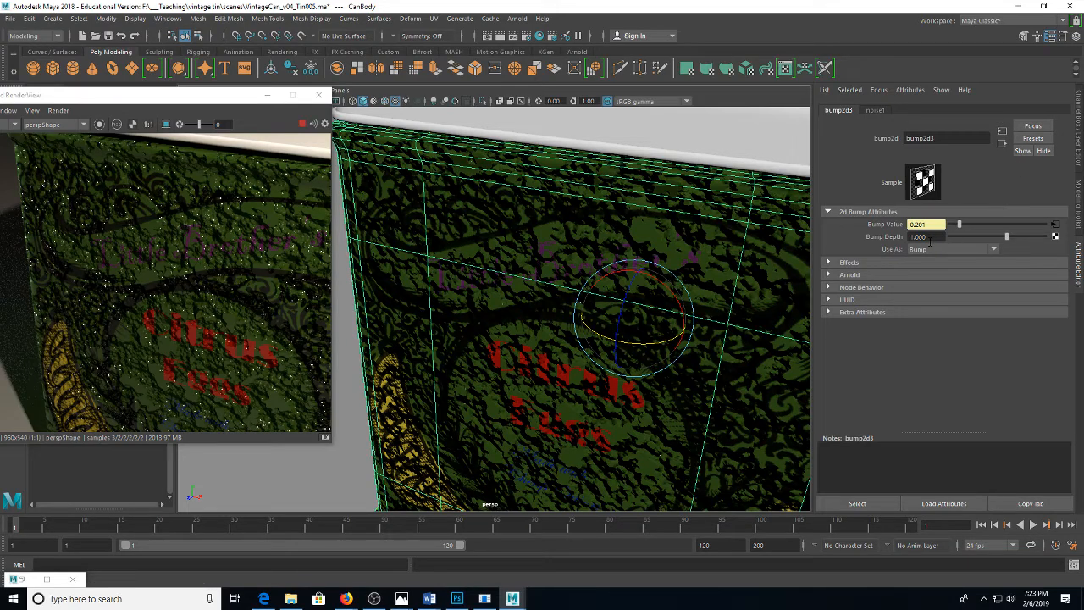
{"action": "left_click", "coordinate": [1000, 237]}
{"action": "left_click_drag", "start_coordinate": [999, 237], "coordinate": [995, 239]}
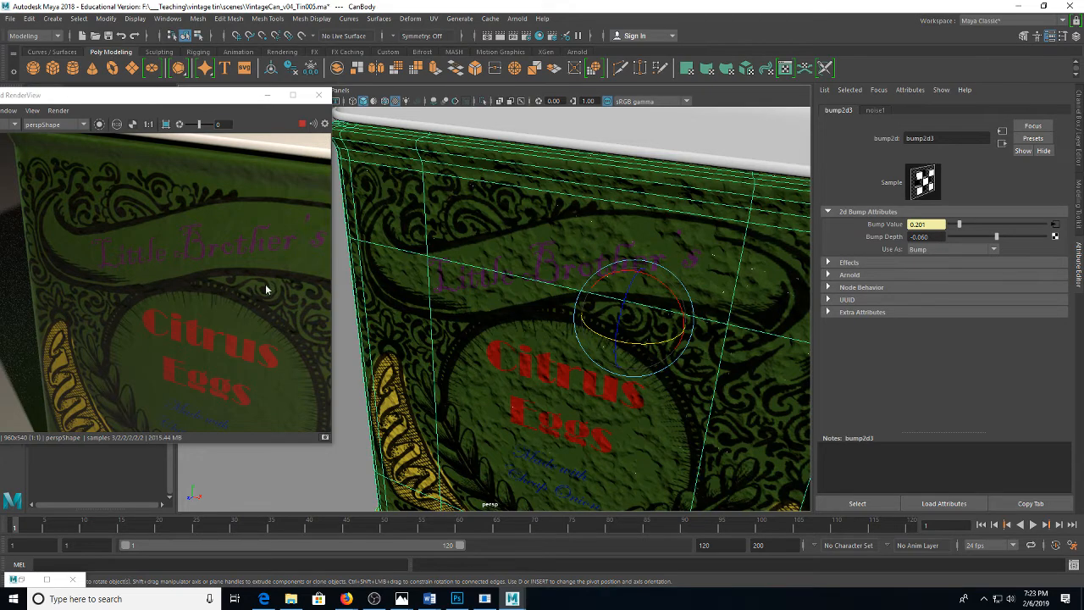
Enlarge the render window and compare the reduced bump on the label lettering in the render and viewport
{"action": "scroll", "coordinate": [225, 285], "scroll_direction": "up", "scroll_amount": 2}
{"action": "scroll", "coordinate": [552, 292], "scroll_direction": "up", "scroll_amount": 3}
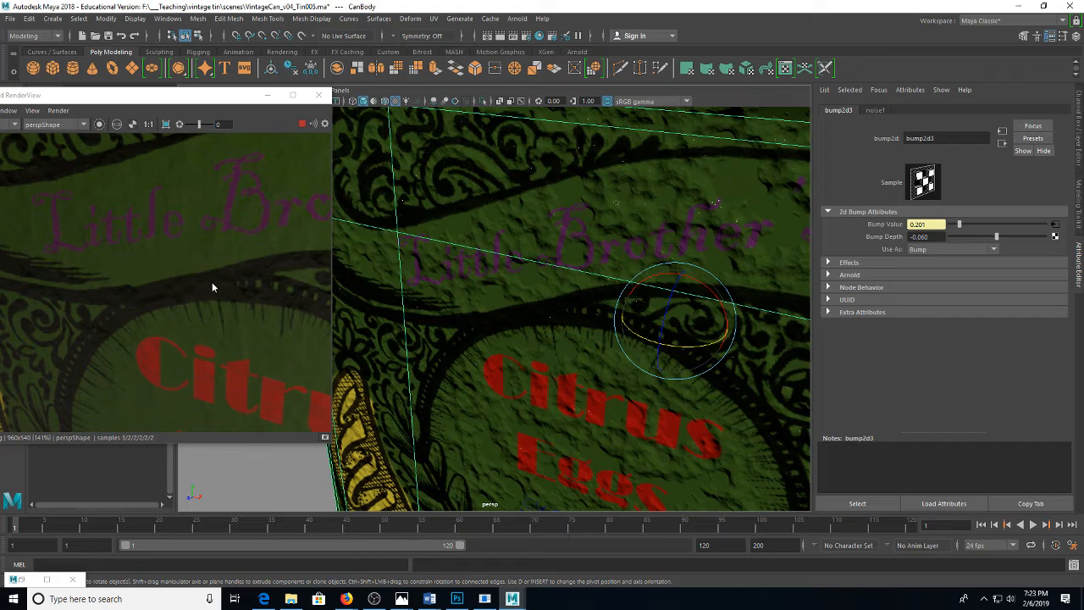
{"action": "scroll", "coordinate": [212, 284], "scroll_direction": "down", "scroll_amount": 2}
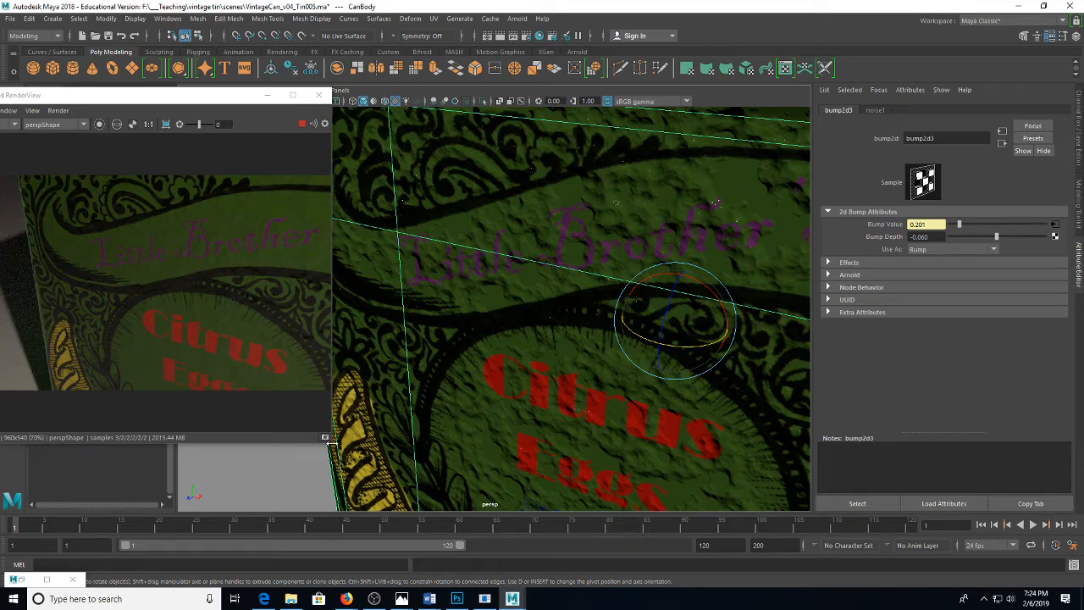
{"action": "left_click_drag", "start_coordinate": [331, 441], "coordinate": [515, 486]}
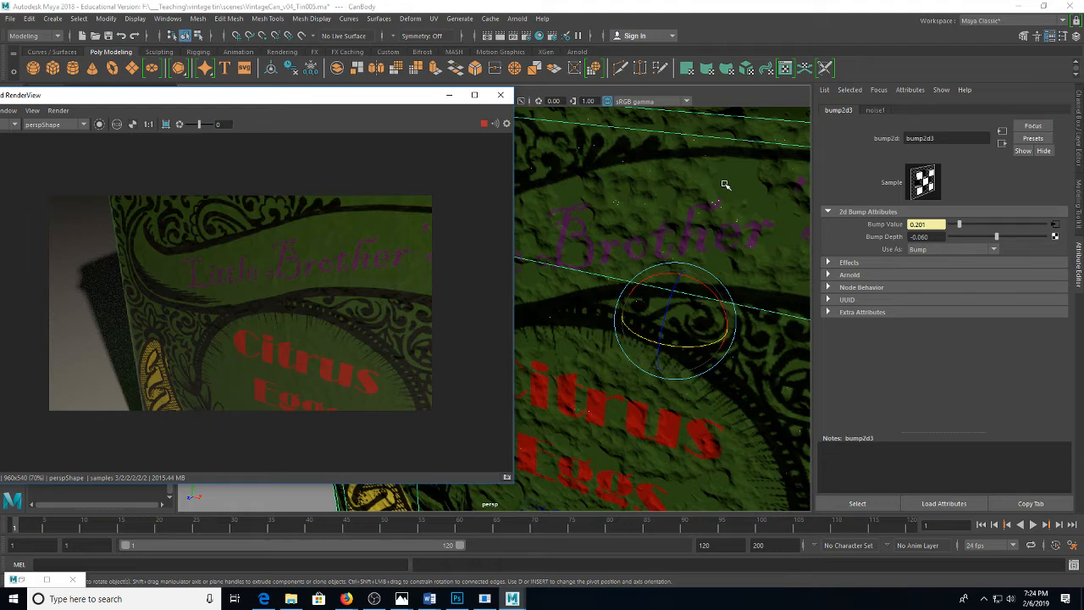
Frame the upper can and lid in the viewport, reposition the render window beside it, and inspect the rendered label surface close up
{"action": "left_click_drag", "start_coordinate": [370, 98], "coordinate": [79, 215]}
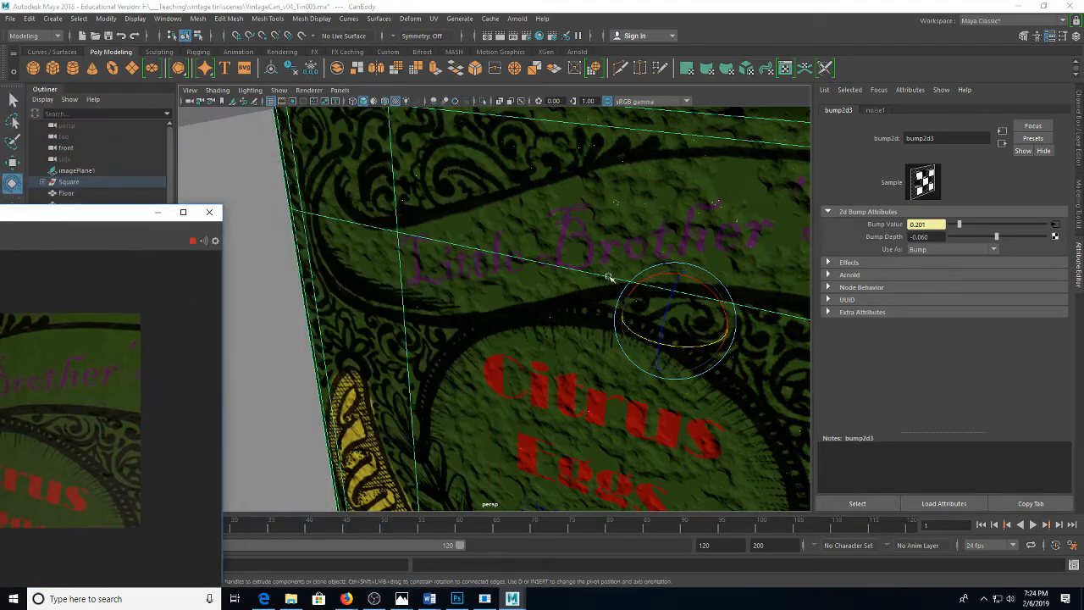
{"action": "scroll", "coordinate": [608, 278], "scroll_direction": "down", "scroll_amount": 5}
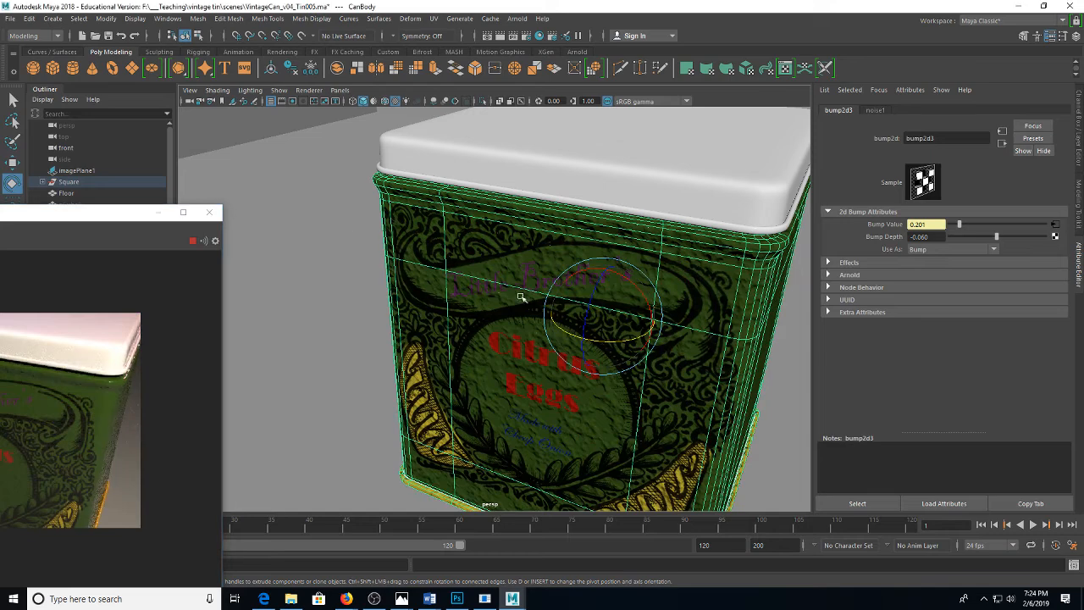
{"action": "left_click", "coordinate": [520, 297]}
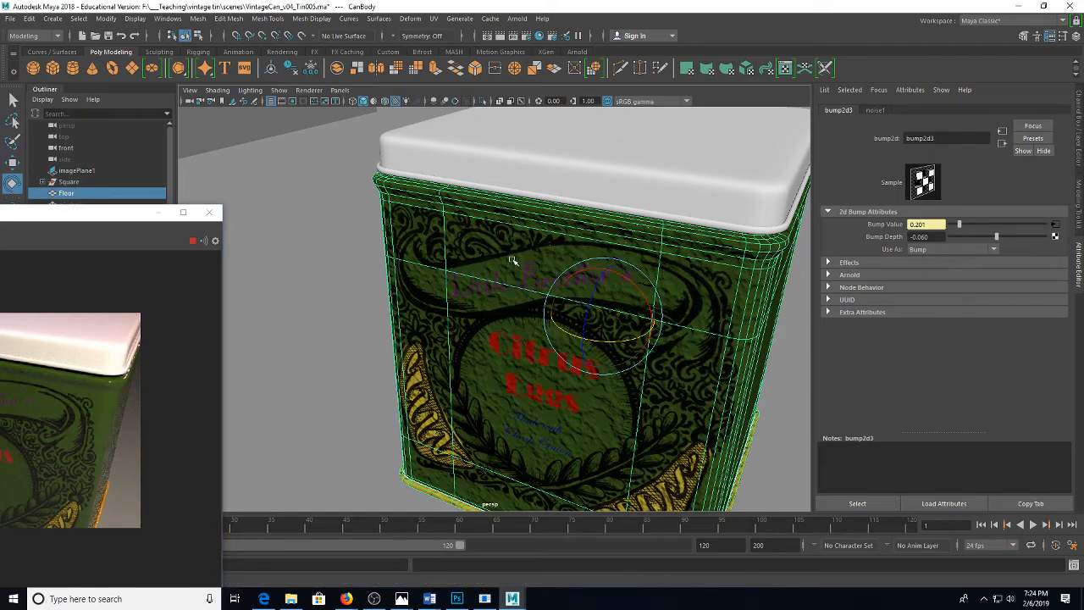
{"action": "left_click", "coordinate": [424, 245]}
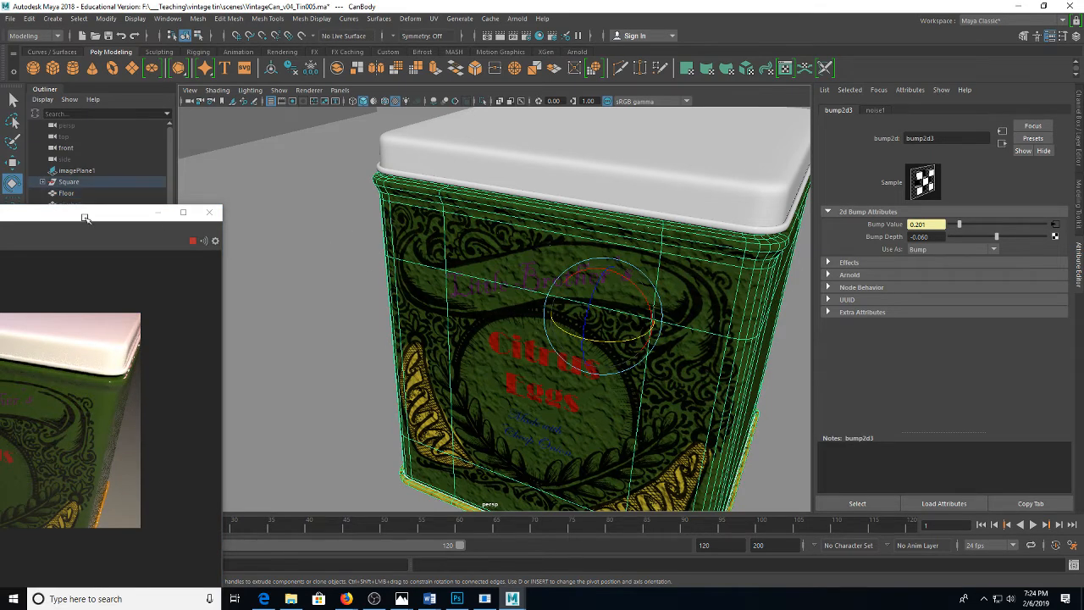
{"action": "left_click_drag", "start_coordinate": [85, 218], "coordinate": [314, 103]}
{"action": "left_click", "coordinate": [514, 291]}
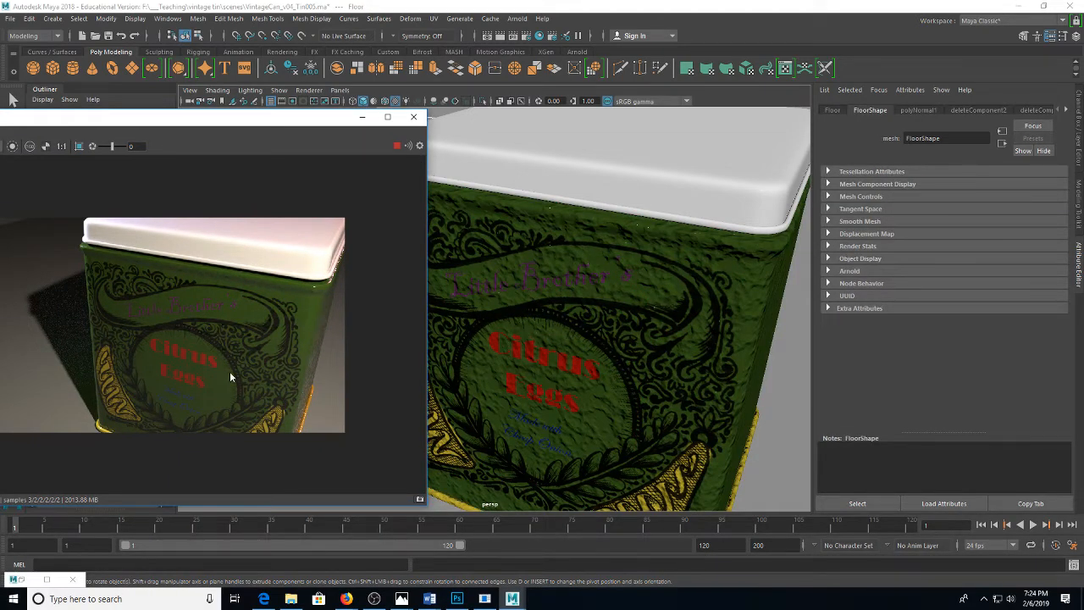
{"action": "scroll", "coordinate": [211, 357], "scroll_direction": "up", "scroll_amount": 3}
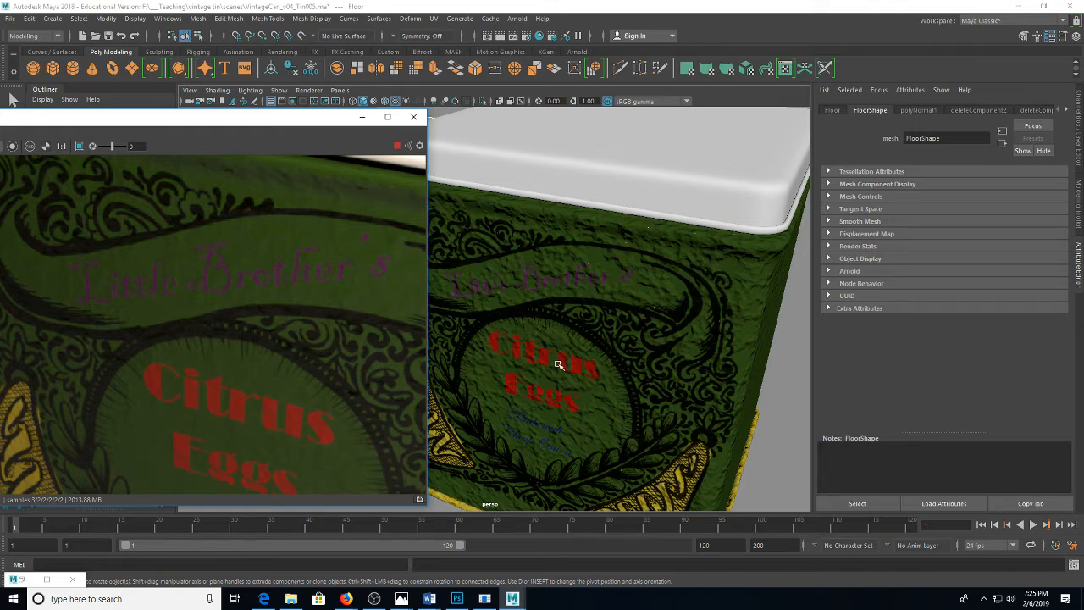
Switch to the Photoshop artwork, duplicate the Color group and rename the copy Bump
{"action": "left_click", "coordinate": [456, 599]}
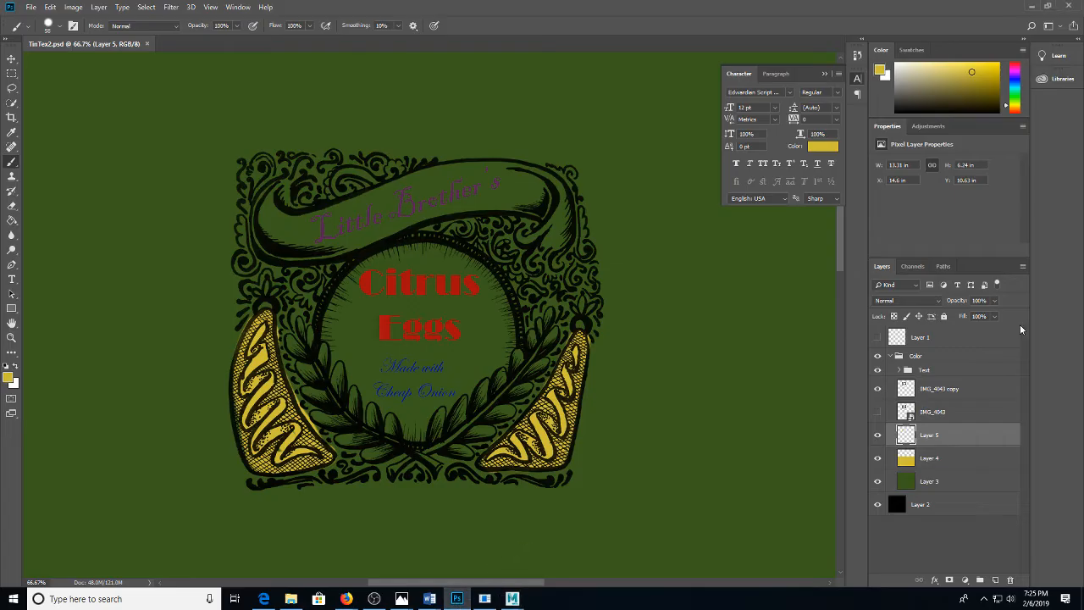
{"action": "left_click", "coordinate": [889, 356]}
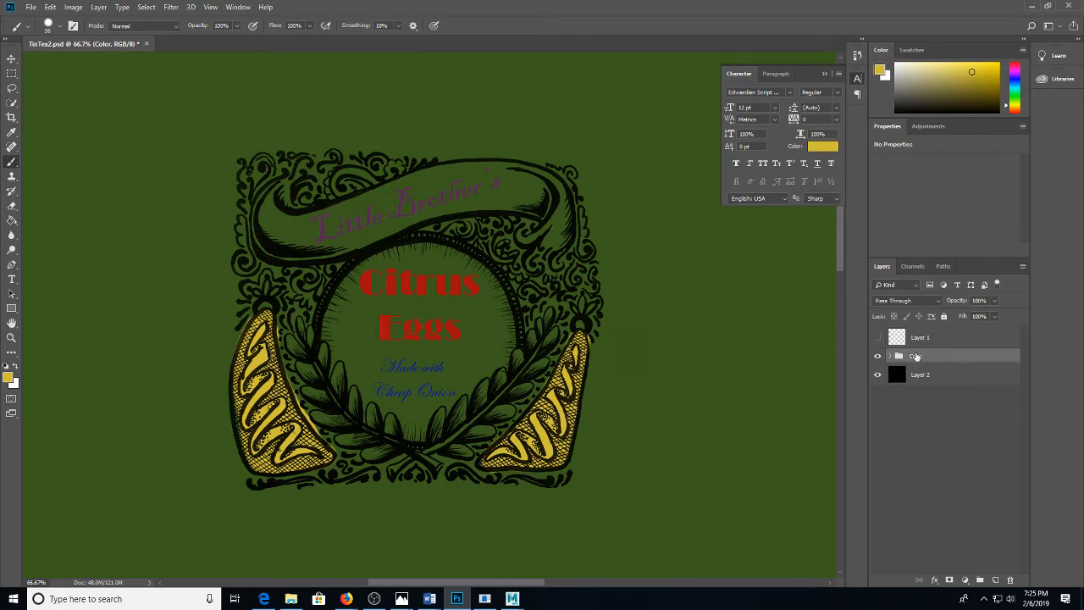
{"action": "left_click_drag", "start_coordinate": [918, 359], "coordinate": [924, 356]}
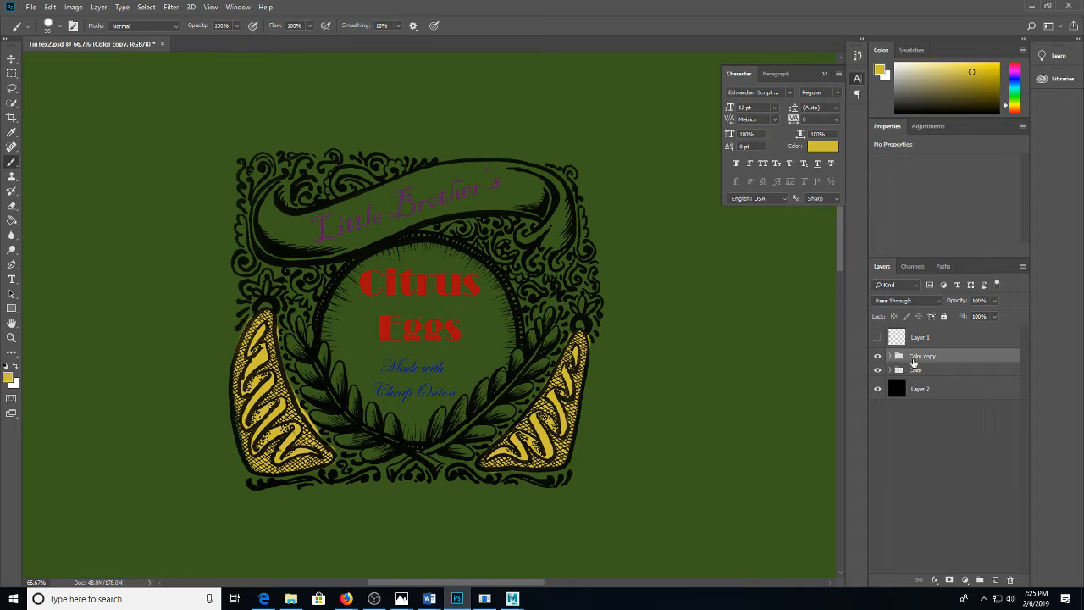
{"action": "double_click", "coordinate": [917, 359]}
{"action": "type", "text": "Bump"}
{"action": "key", "text": "Return"}
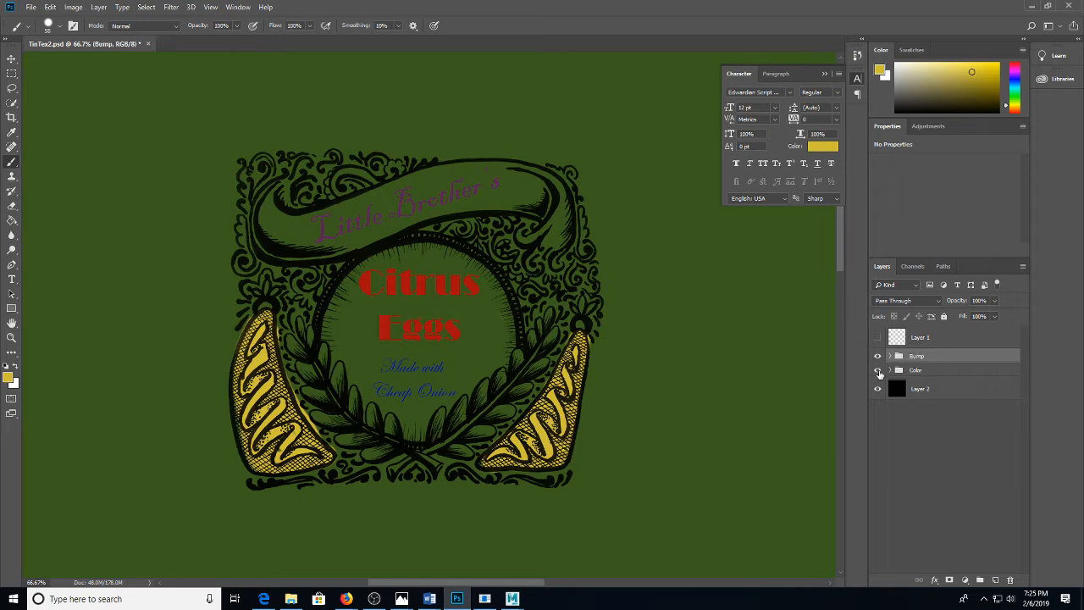
Hide the original Color group and delete the yellow Layer 4 from the Bump group
{"action": "left_click", "coordinate": [890, 356]}
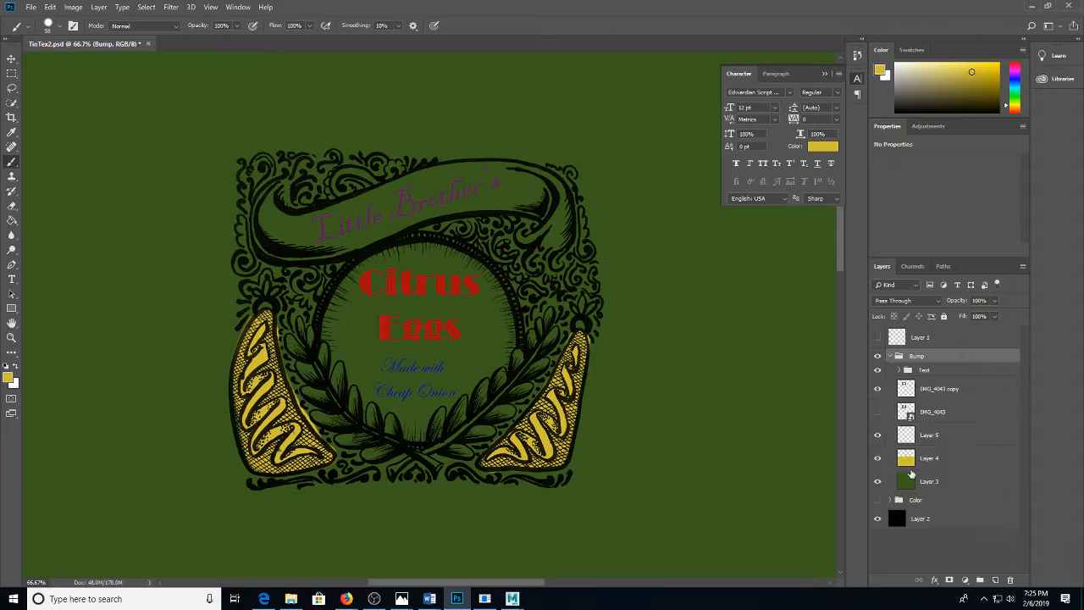
{"action": "left_click", "coordinate": [880, 463]}
{"action": "key", "text": "ctrl+minus"}
{"action": "key", "text": "ctrl+minus"}
{"action": "key", "text": "ctrl+minus"}
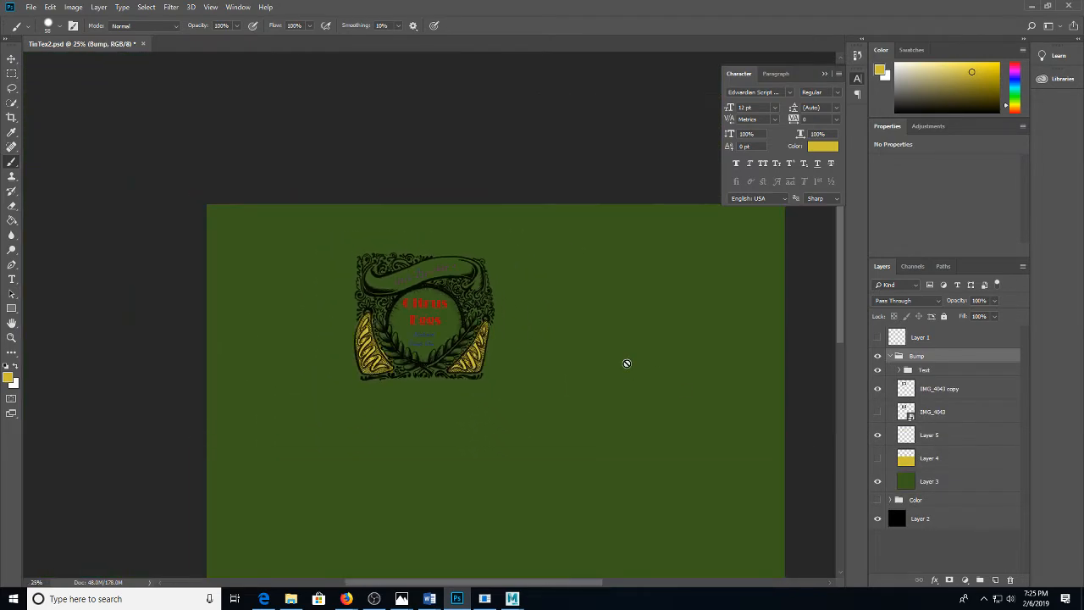
{"action": "left_click", "coordinate": [934, 461]}
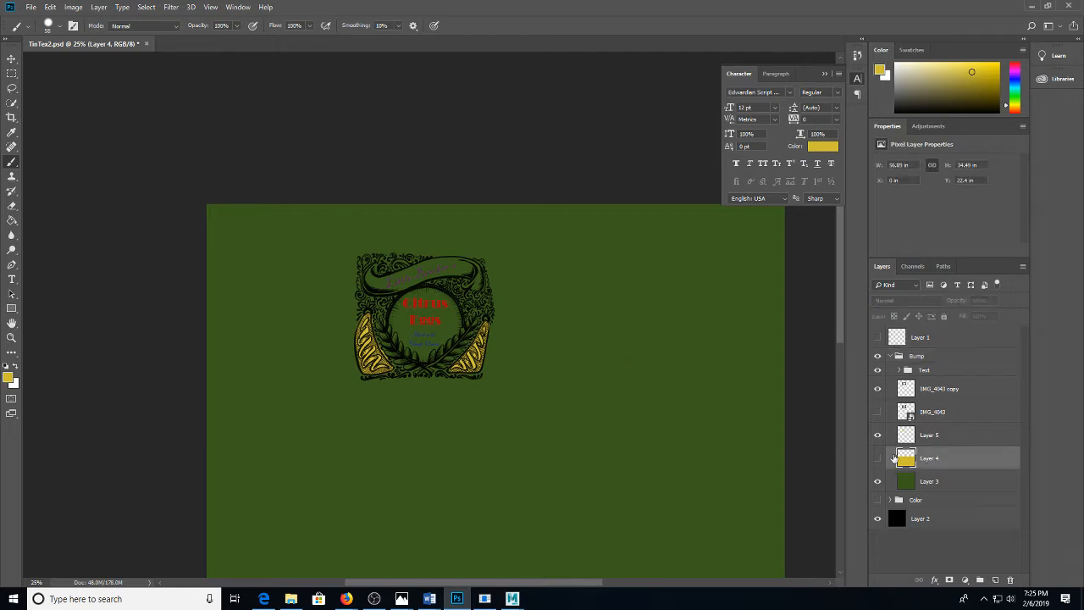
{"action": "left_click", "coordinate": [878, 459]}
{"action": "key", "text": "Delete"}
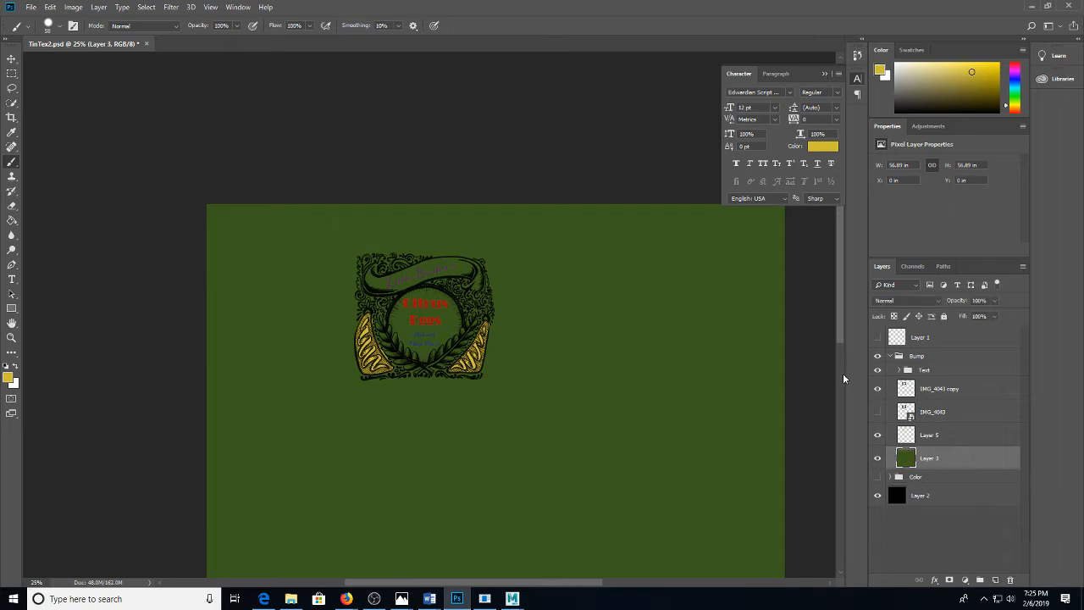
Delete Layer 5, the yellow fill behind the side ornaments, from the Bump group
{"action": "left_click", "coordinate": [877, 435]}
{"action": "left_click", "coordinate": [940, 433]}
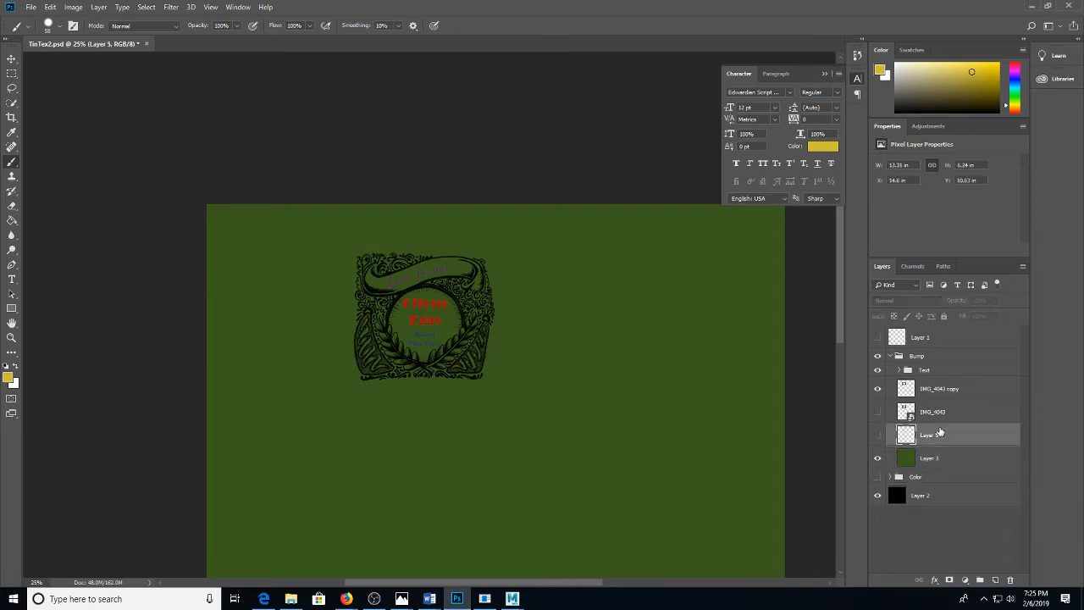
{"action": "key", "text": "Delete"}
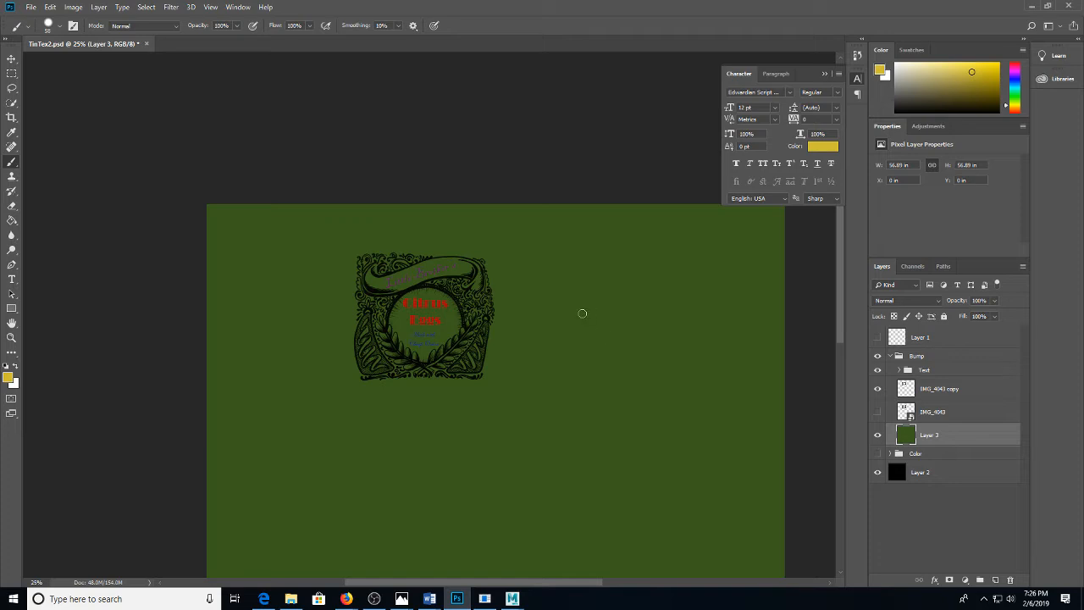
Set the foreground colour to a mid grey (H 0, S 0, B 50) and fill the Bump group's green Layer 3 with it
{"action": "left_click", "coordinate": [10, 379]}
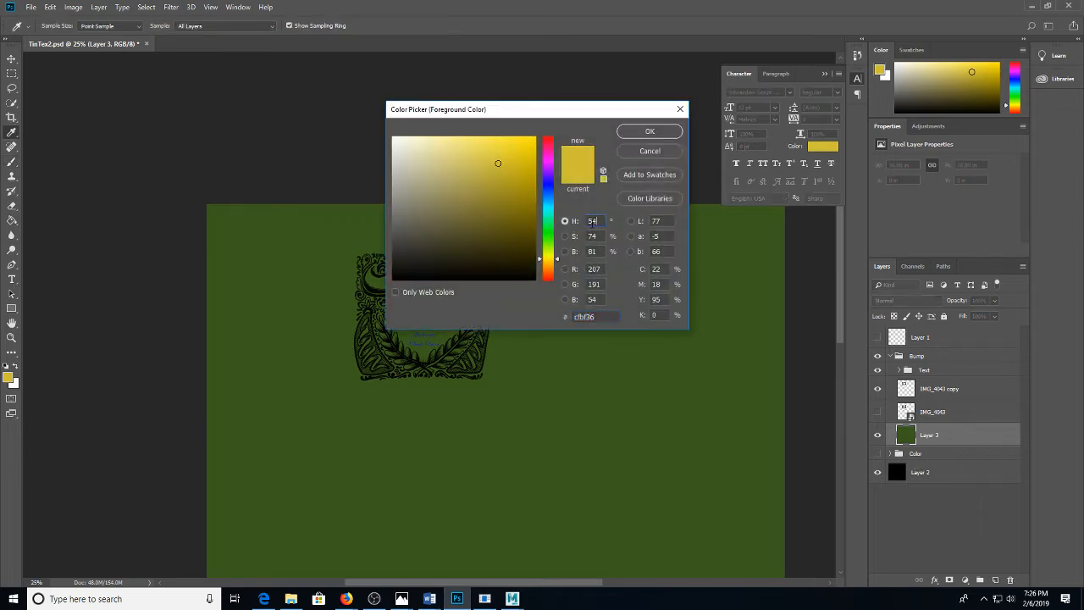
{"action": "type", "text": "0"}
{"action": "key", "text": "Tab"}
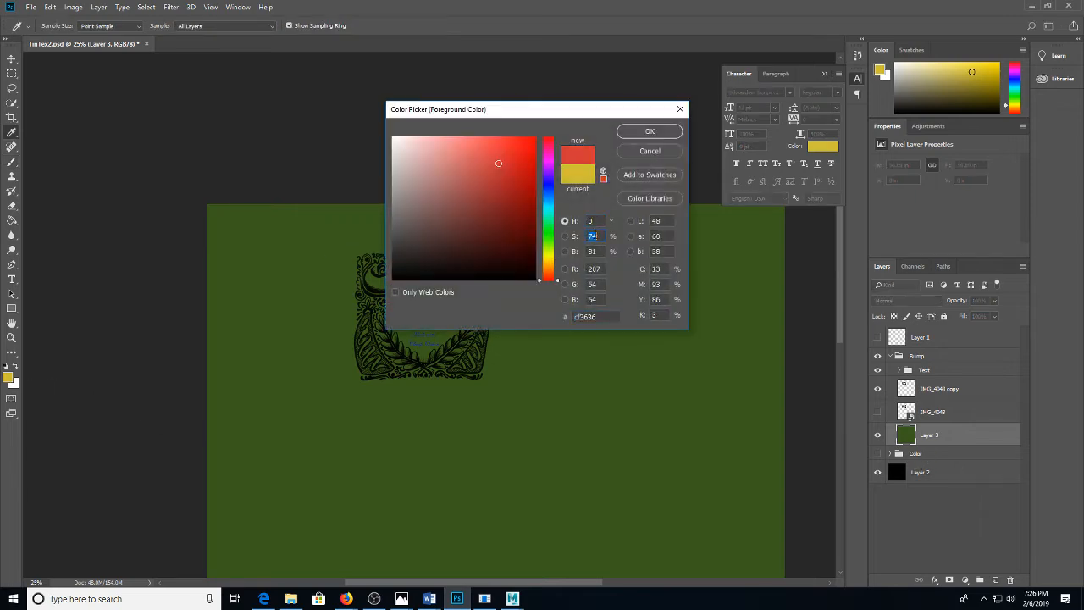
{"action": "type", "text": "0"}
{"action": "key", "text": "Tab"}
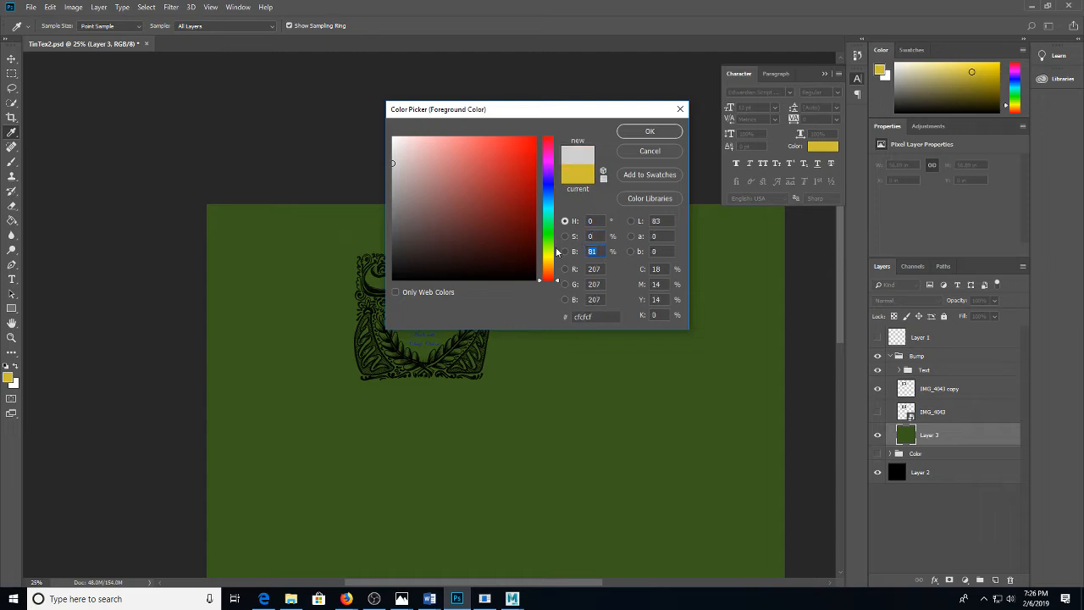
{"action": "type", "text": "50"}
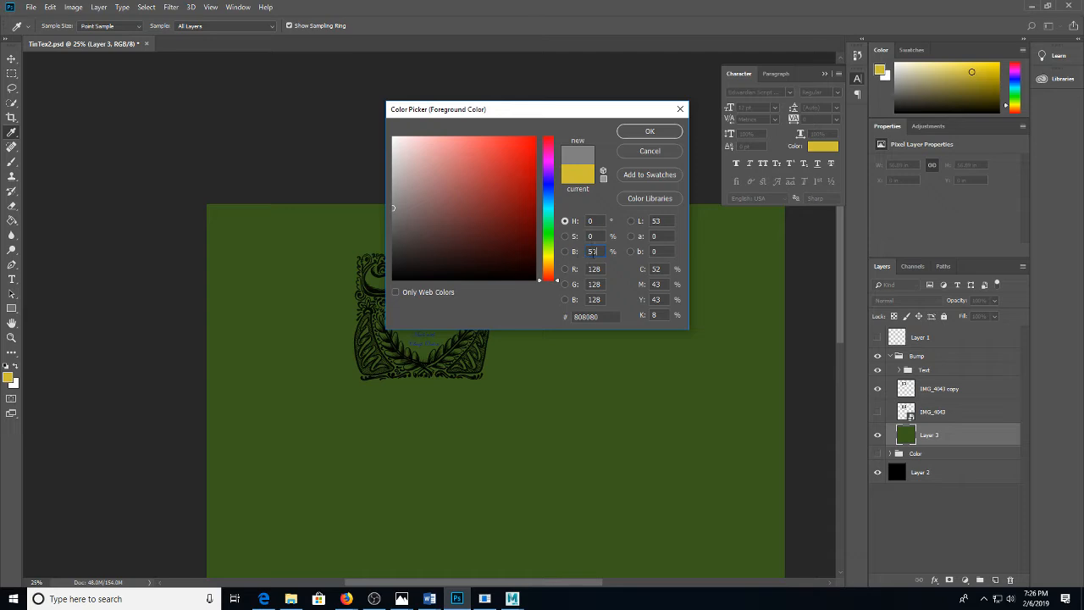
{"action": "left_click", "coordinate": [649, 131]}
{"action": "key", "text": "b"}
{"action": "key", "text": "g"}
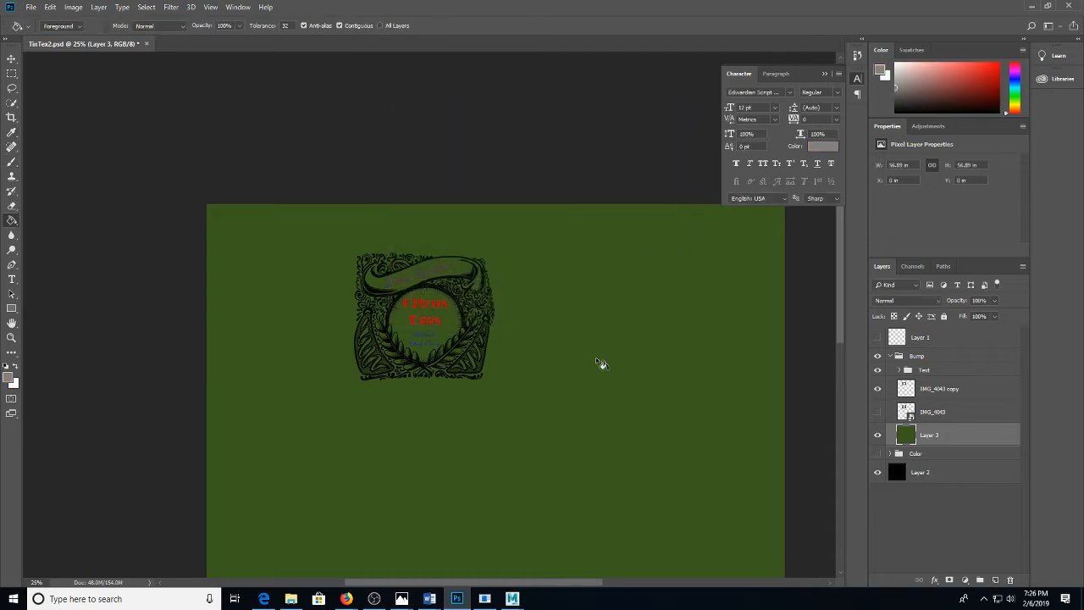
{"action": "left_click", "coordinate": [596, 358]}
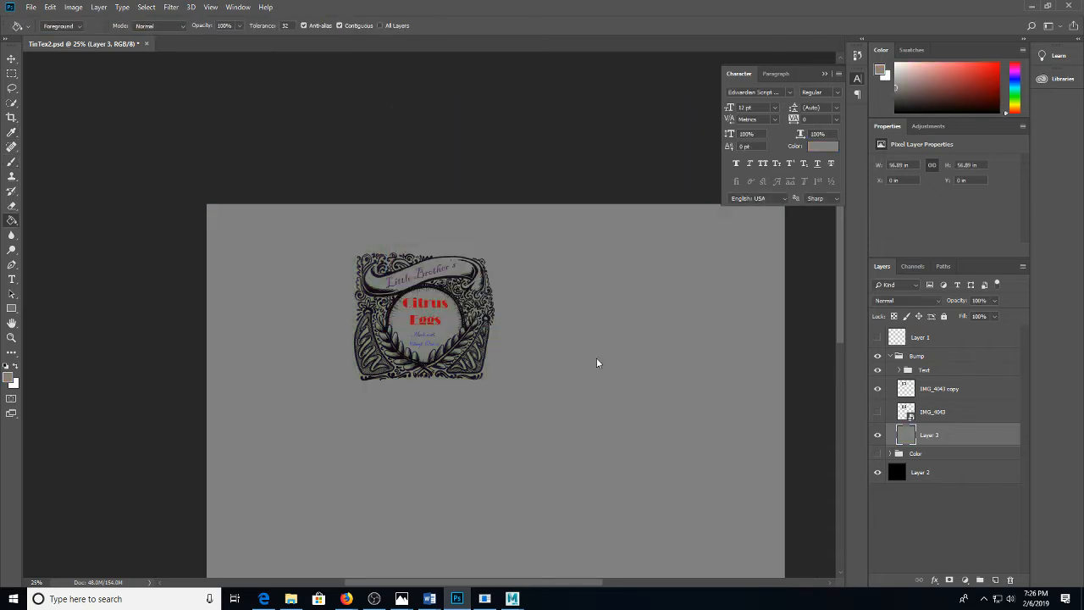
Hide the IMG_4043 copy line art and recolour all three text layers in the Bump group white
{"action": "left_click", "coordinate": [878, 389]}
{"action": "key", "text": "ctrl+plus"}
{"action": "key", "text": "ctrl+plus"}
{"action": "key", "text": "ctrl+plus"}
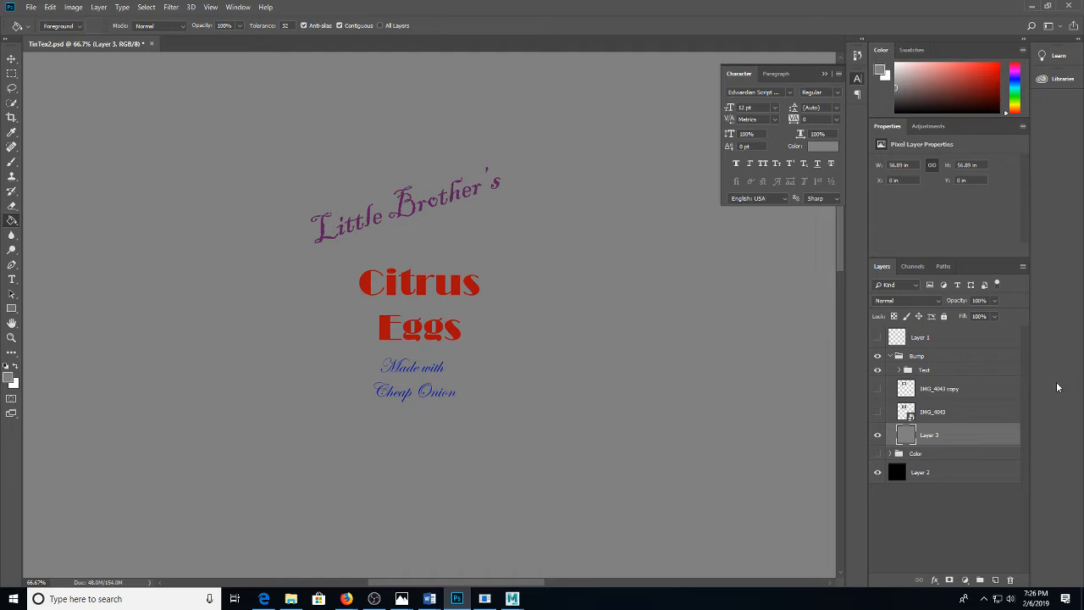
{"action": "left_click", "coordinate": [899, 370]}
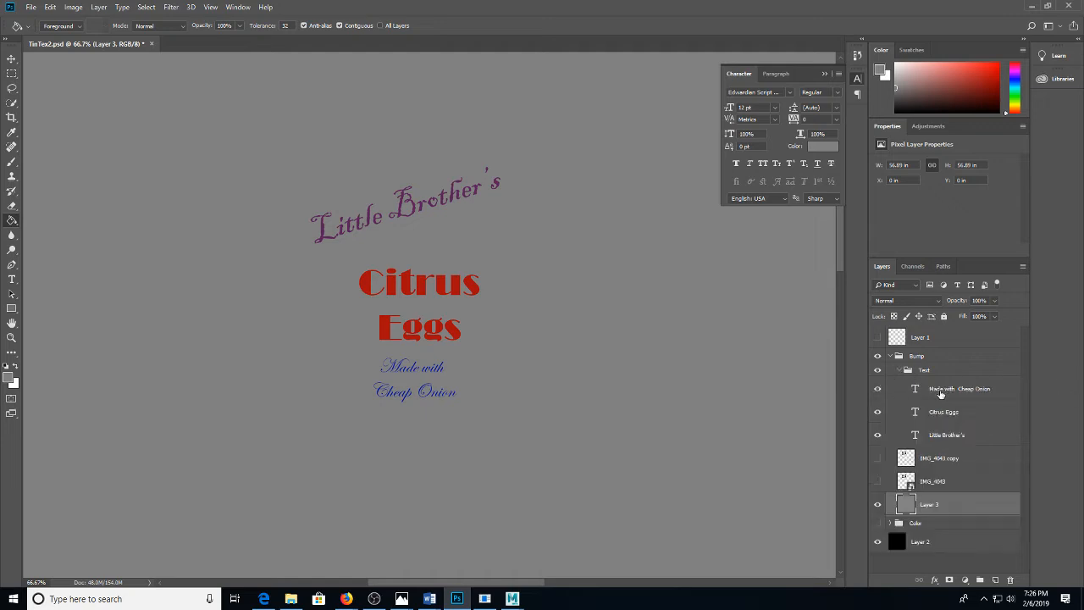
{"action": "left_click", "coordinate": [942, 391]}
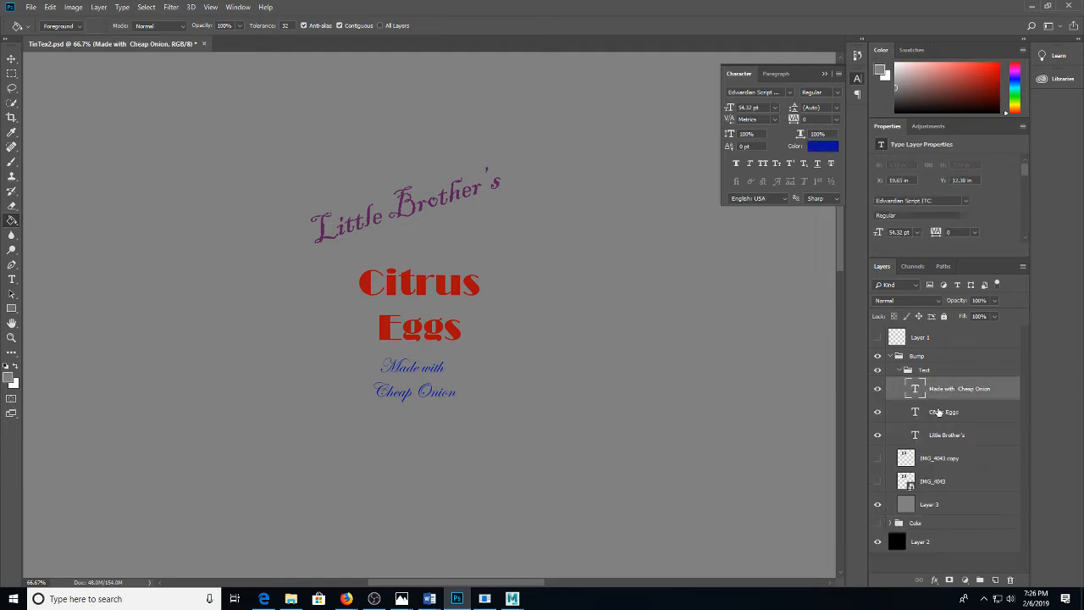
{"action": "left_click", "coordinate": [939, 432], "text": "shift"}
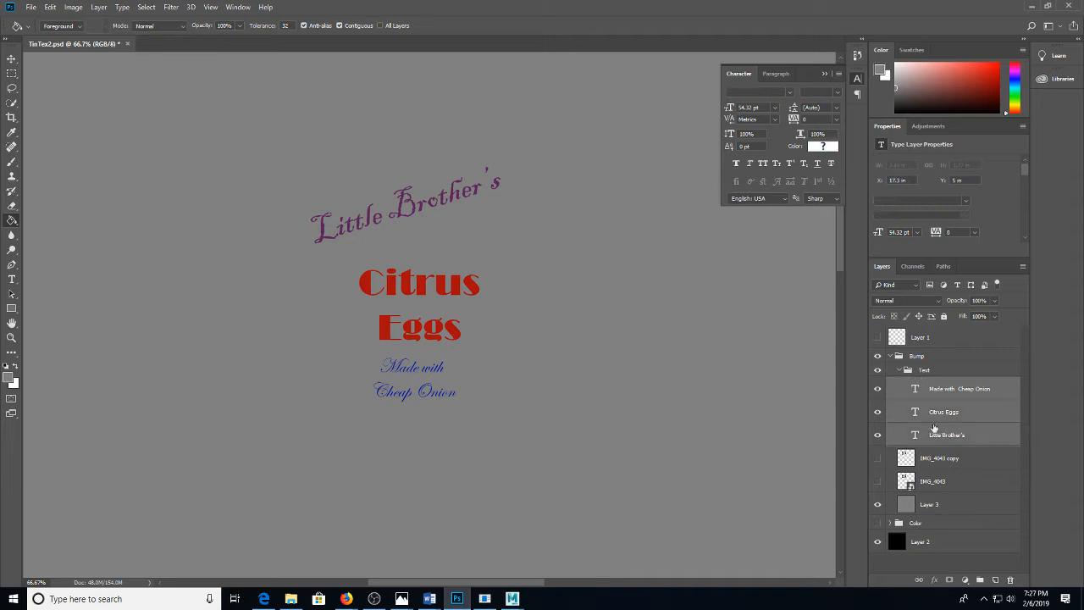
{"action": "key", "text": "t"}
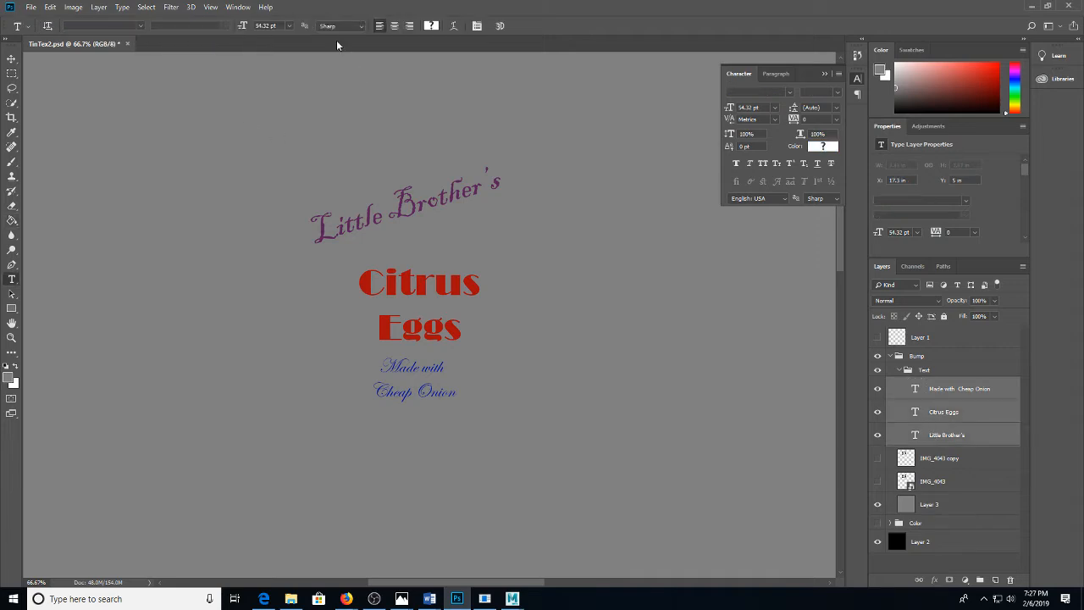
{"action": "left_click", "coordinate": [431, 26]}
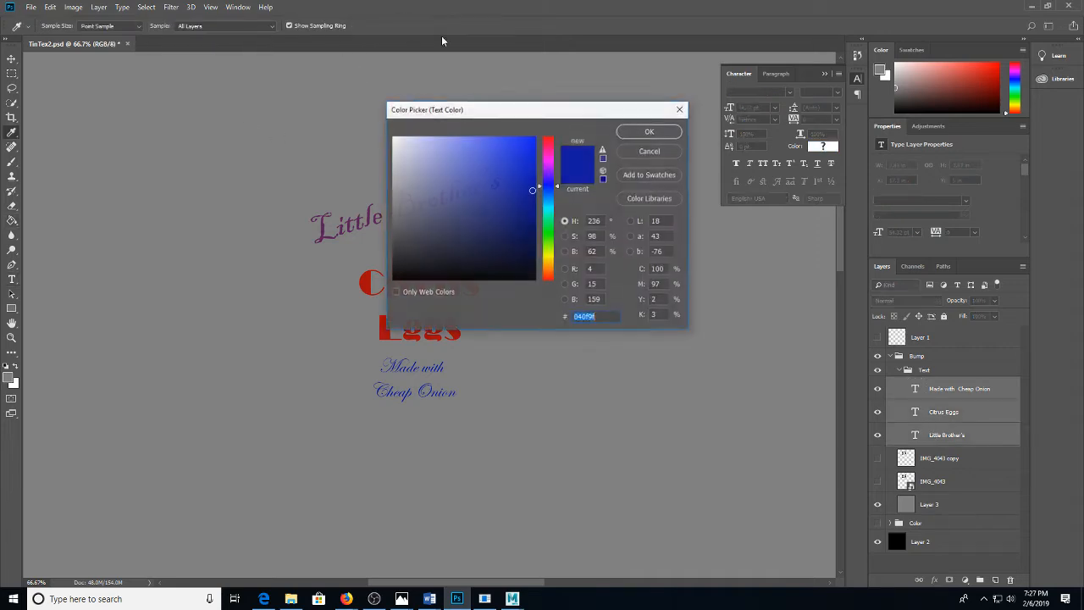
{"action": "left_click", "coordinate": [648, 132]}
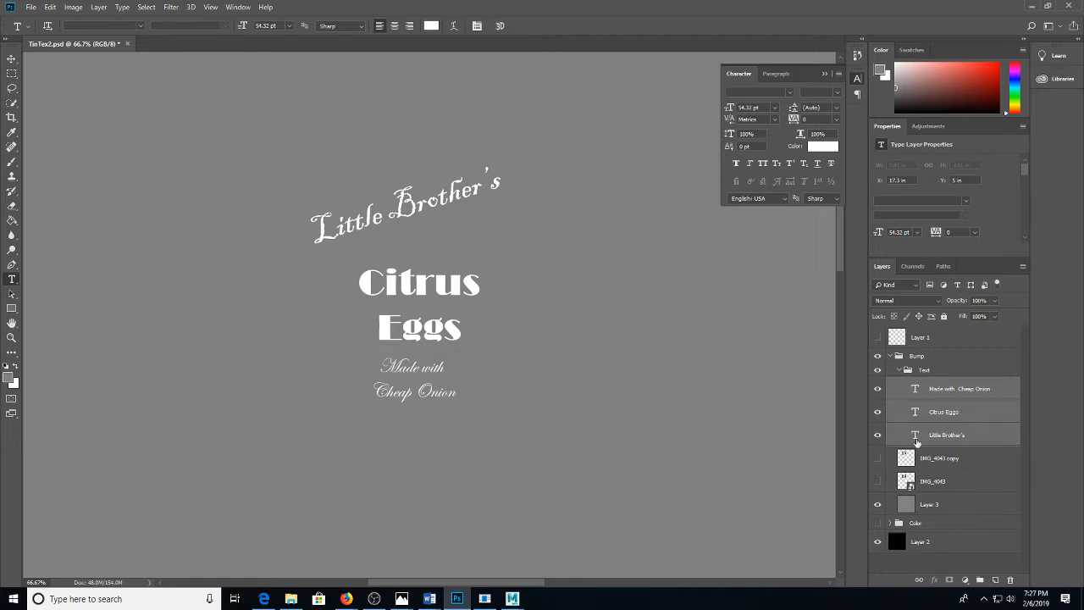
Show the IMG_4043 copy line art again and lower its opacity to 7%
{"action": "left_click", "coordinate": [878, 458]}
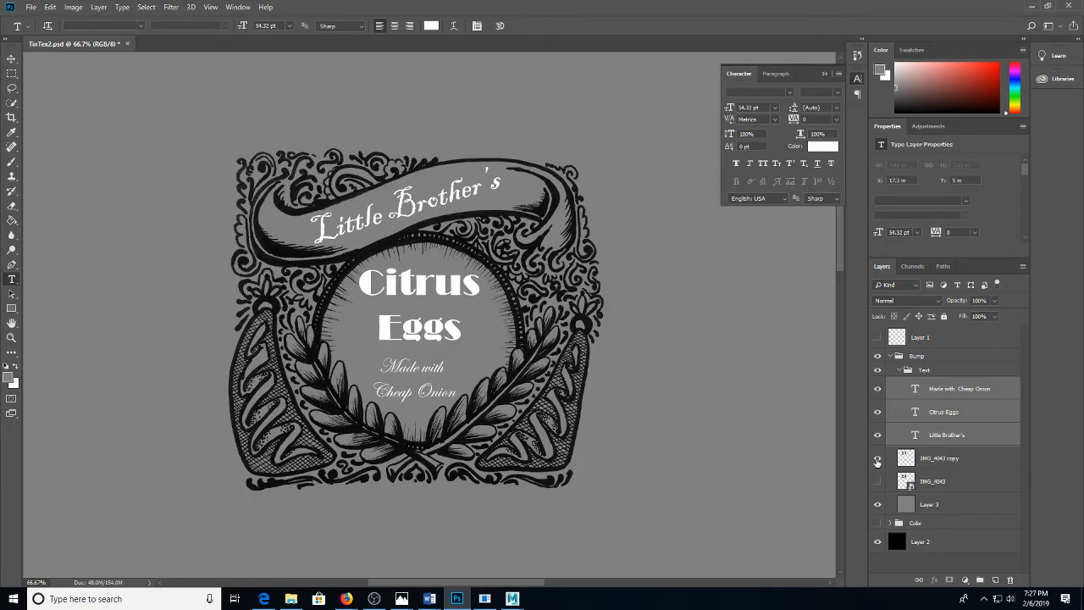
{"action": "left_click", "coordinate": [935, 462]}
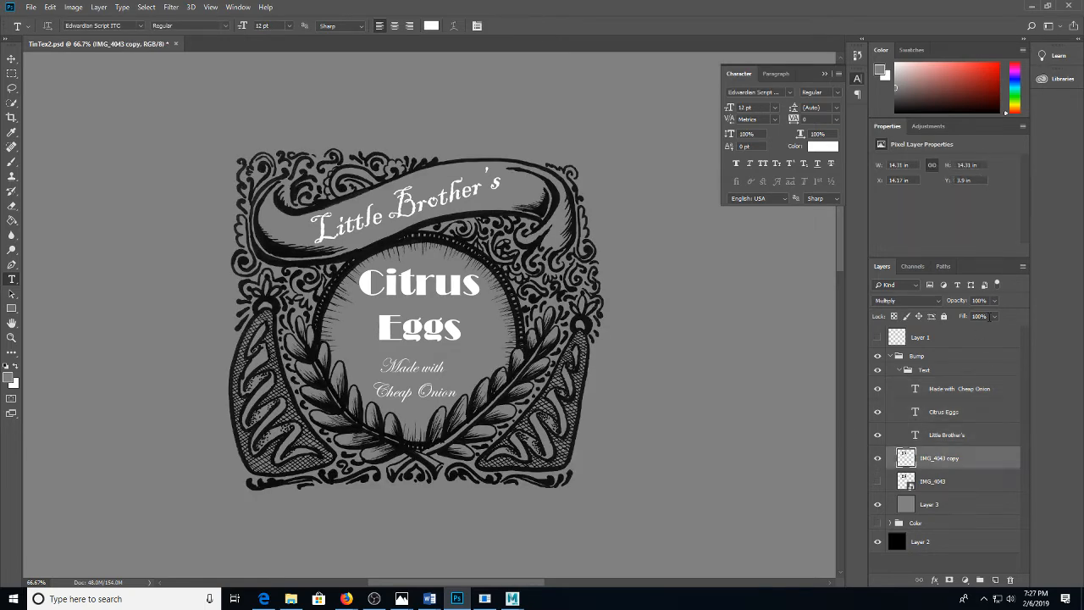
{"action": "left_click", "coordinate": [994, 300]}
{"action": "left_click_drag", "start_coordinate": [994, 315], "coordinate": [946, 315]}
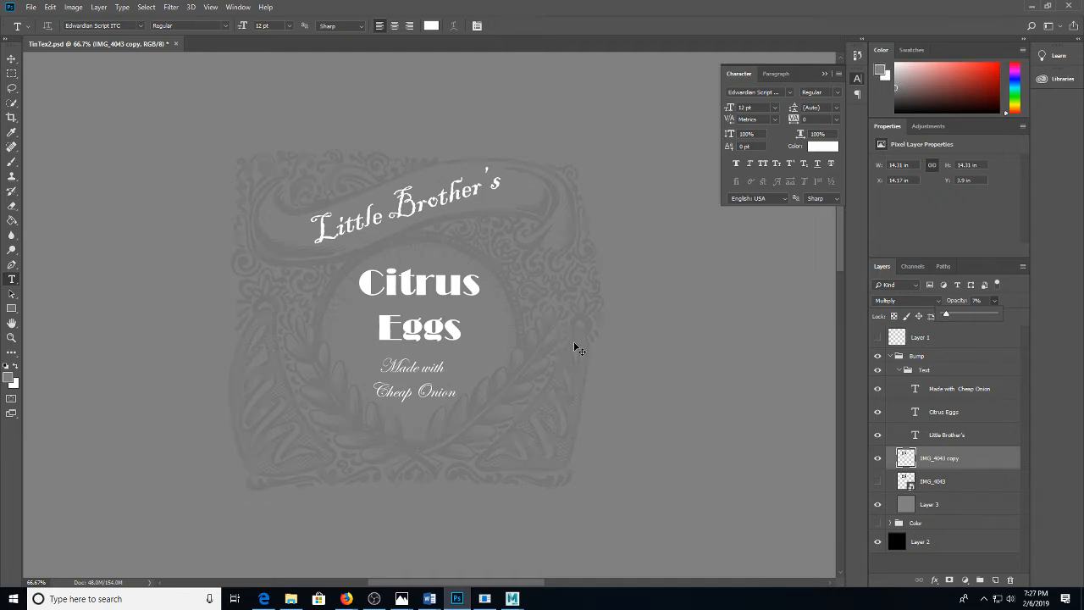
Save the grey bump artwork as a PNG named Tinbump01 in the sourceimages folder
{"action": "key", "text": "ctrl+shift+s"}
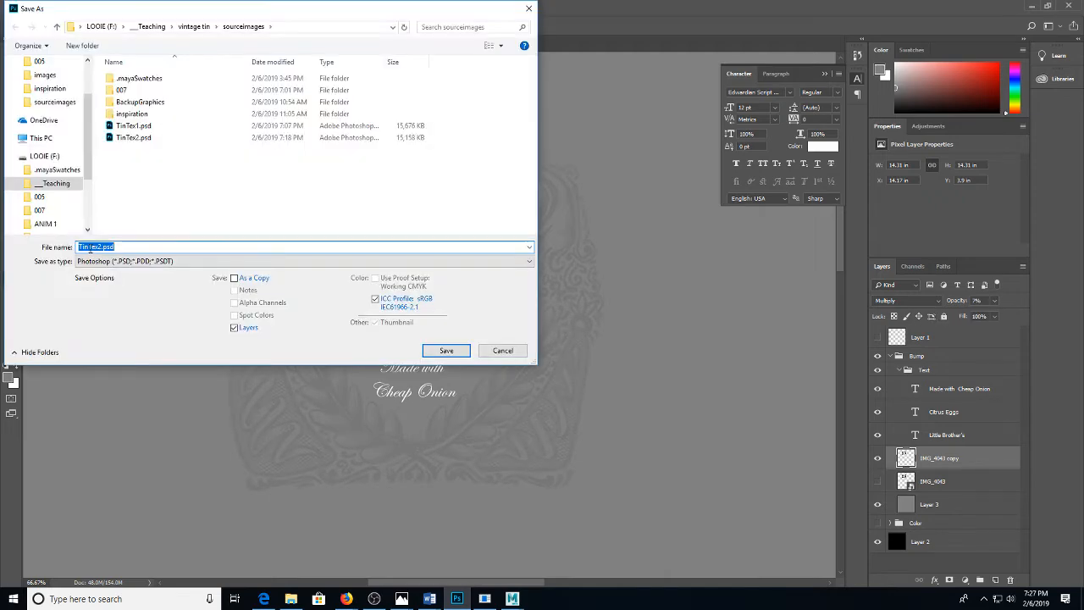
{"action": "left_click_drag", "start_coordinate": [89, 246], "coordinate": [132, 235]}
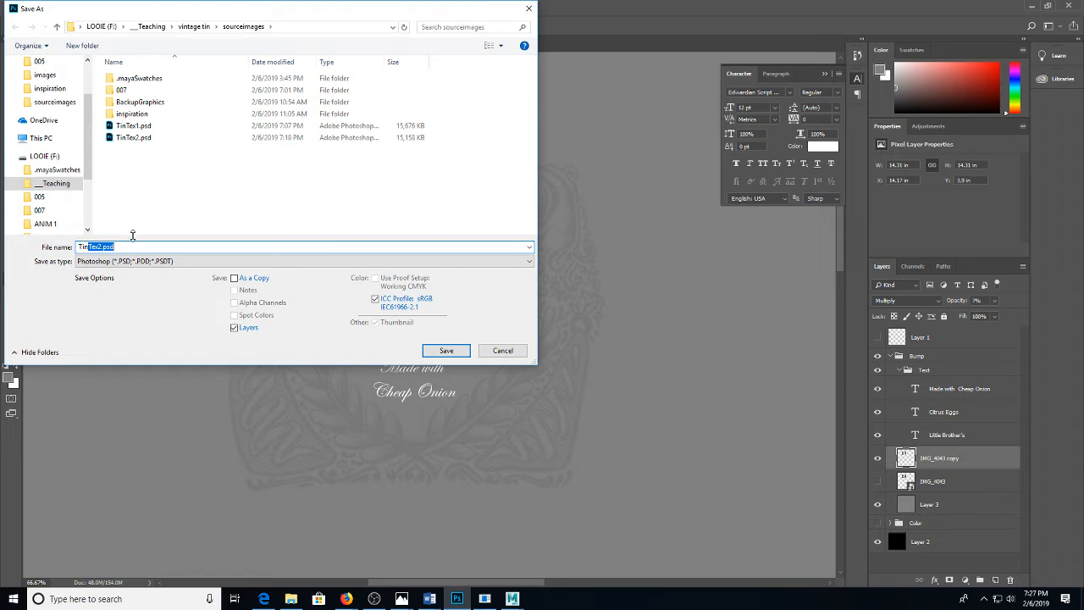
{"action": "left_click", "coordinate": [123, 261]}
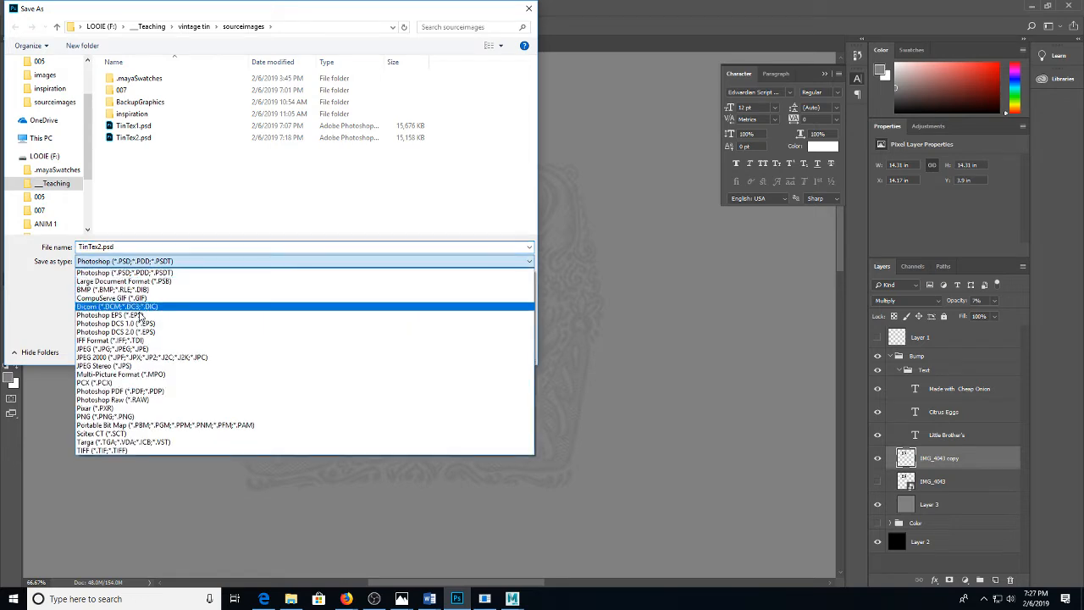
{"action": "left_click", "coordinate": [113, 416]}
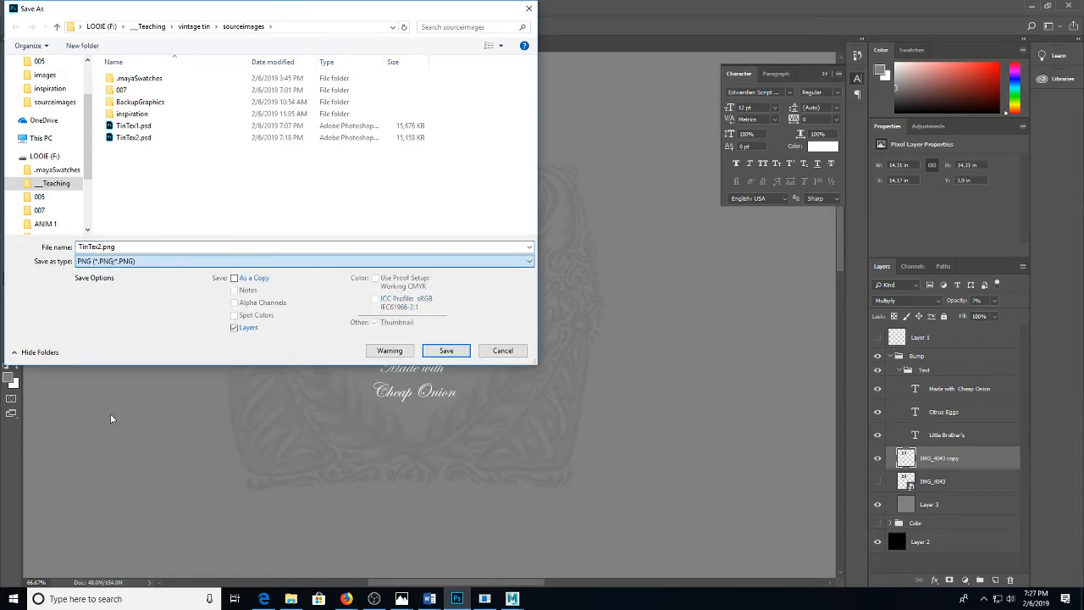
{"action": "double_click", "coordinate": [91, 247]}
{"action": "type", "text": "Tinbum"}
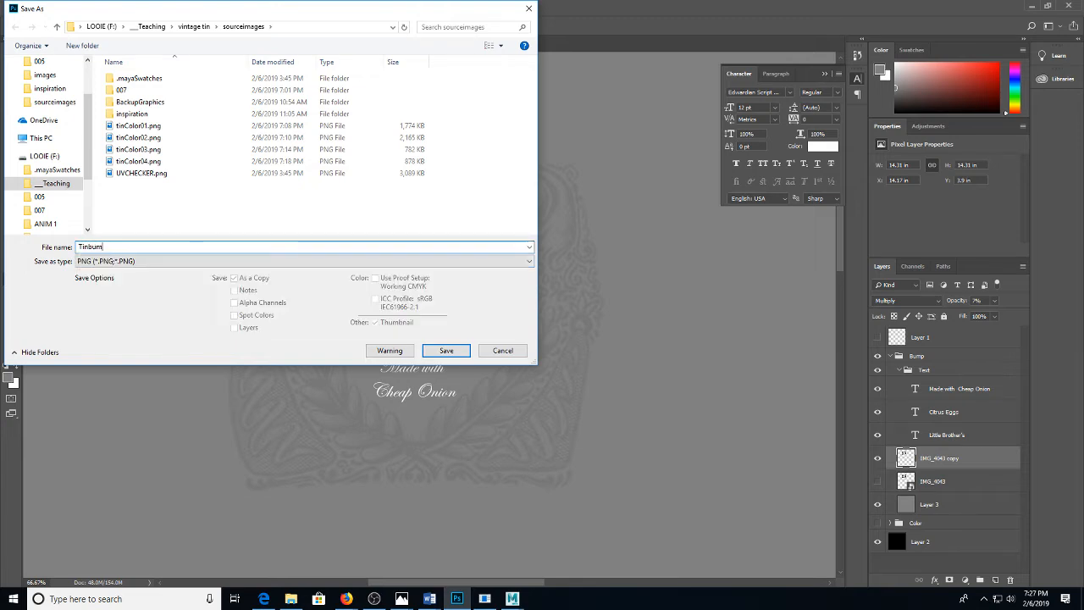
{"action": "type", "text": "p01"}
{"action": "key", "text": "Return"}
{"action": "left_click", "coordinate": [596, 176]}
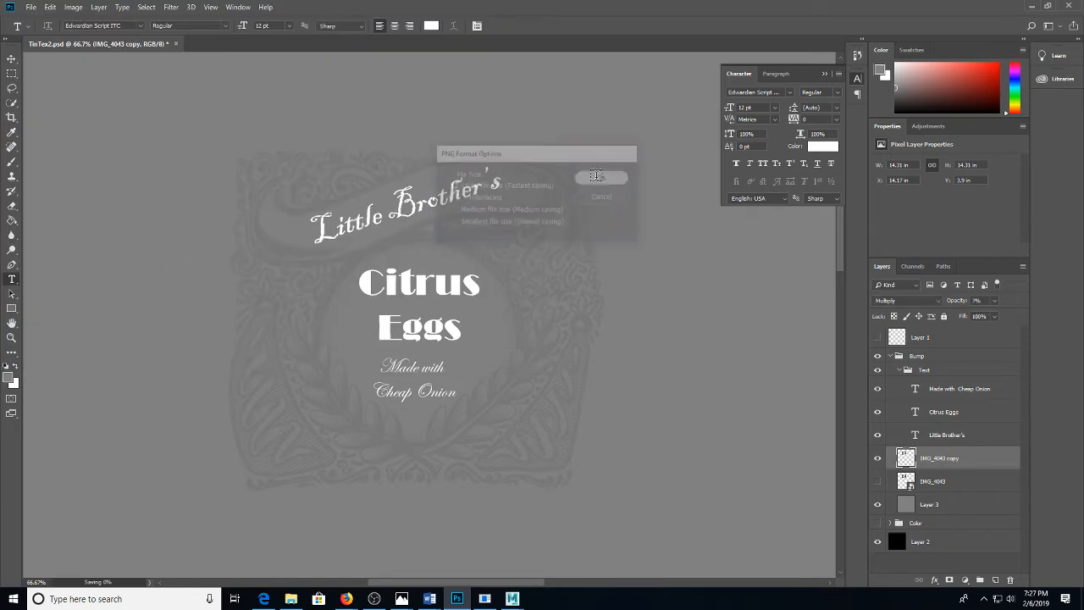
Switch to Maya, select the can body and break the noise texture's connection to TinTex's Bump Mapping
{"action": "mouse_move", "coordinate": [512, 599]}
{"action": "left_click", "coordinate": [572, 544]}
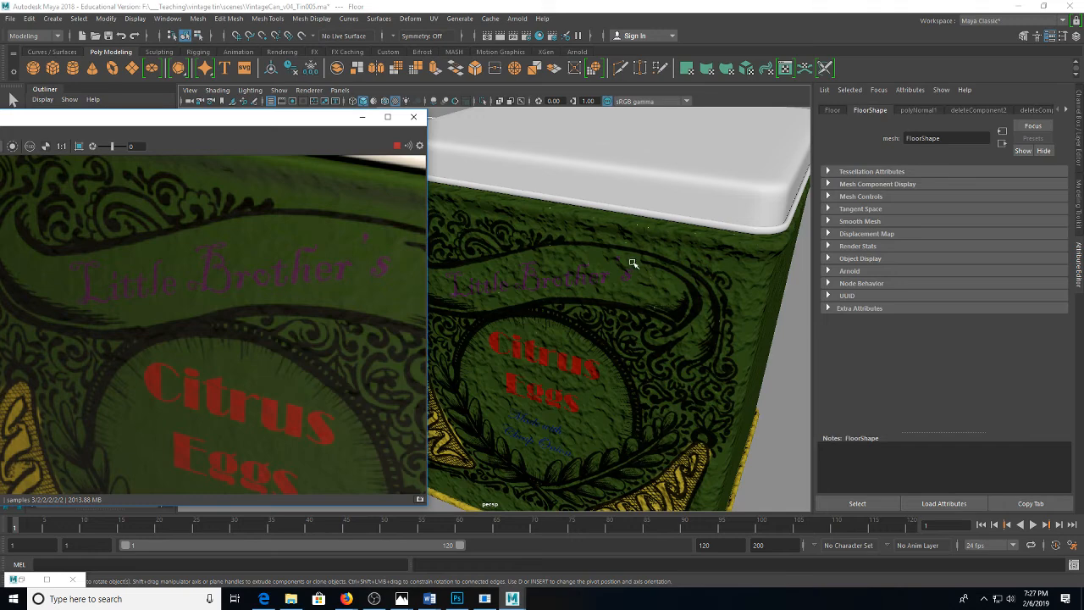
{"action": "left_click", "coordinate": [633, 264]}
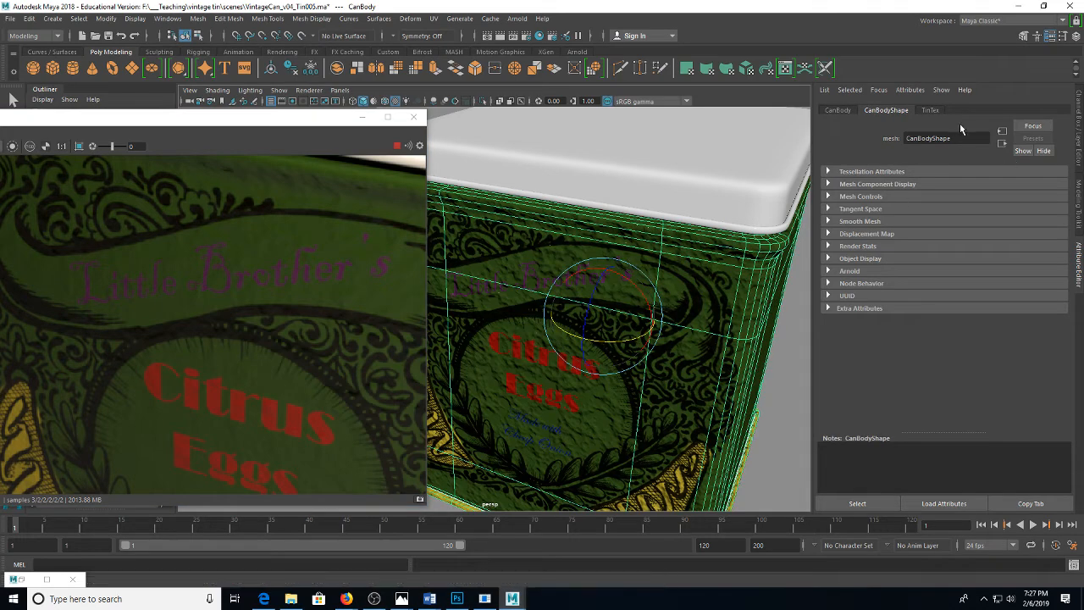
{"action": "left_click", "coordinate": [930, 110]}
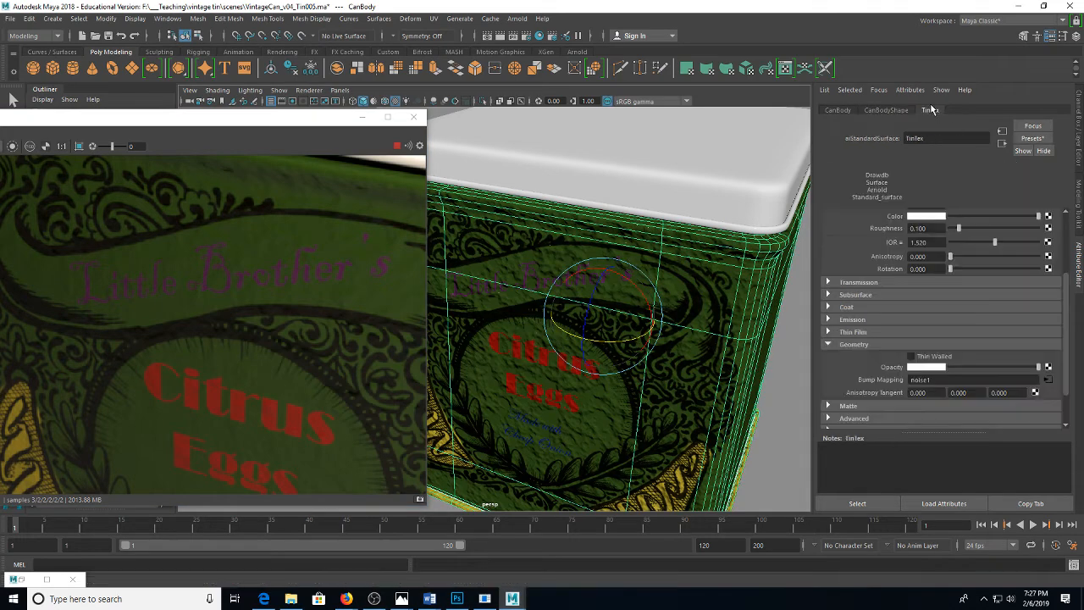
{"action": "right_click", "coordinate": [891, 379]}
{"action": "left_click", "coordinate": [903, 409]}
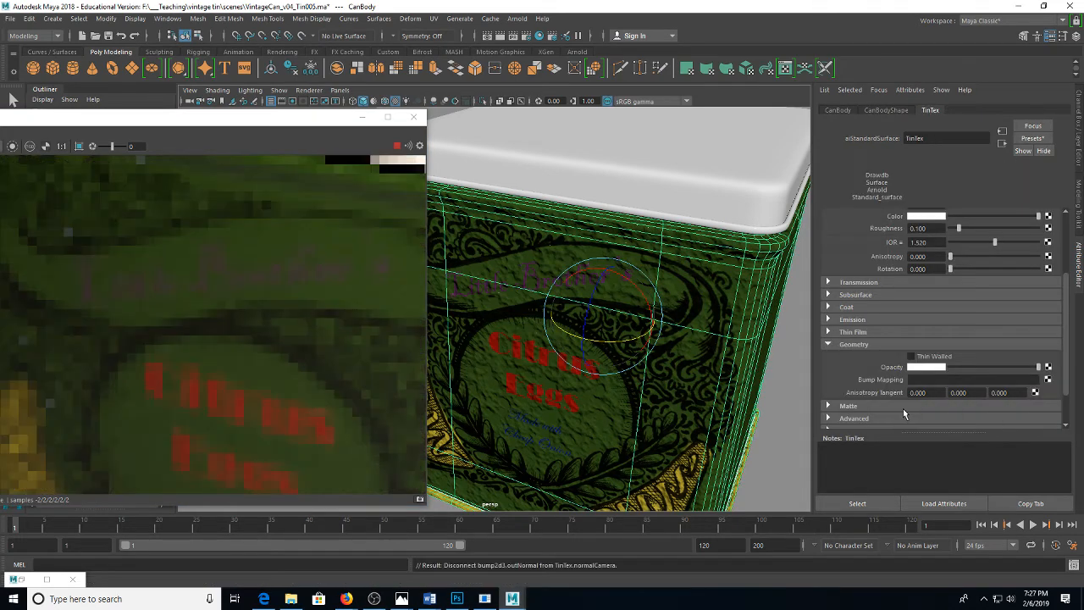
Connect a File texture to TinTex's Bump Mapping and load Tinbump01.png from the sourceimages folder
{"action": "left_click", "coordinate": [1048, 381]}
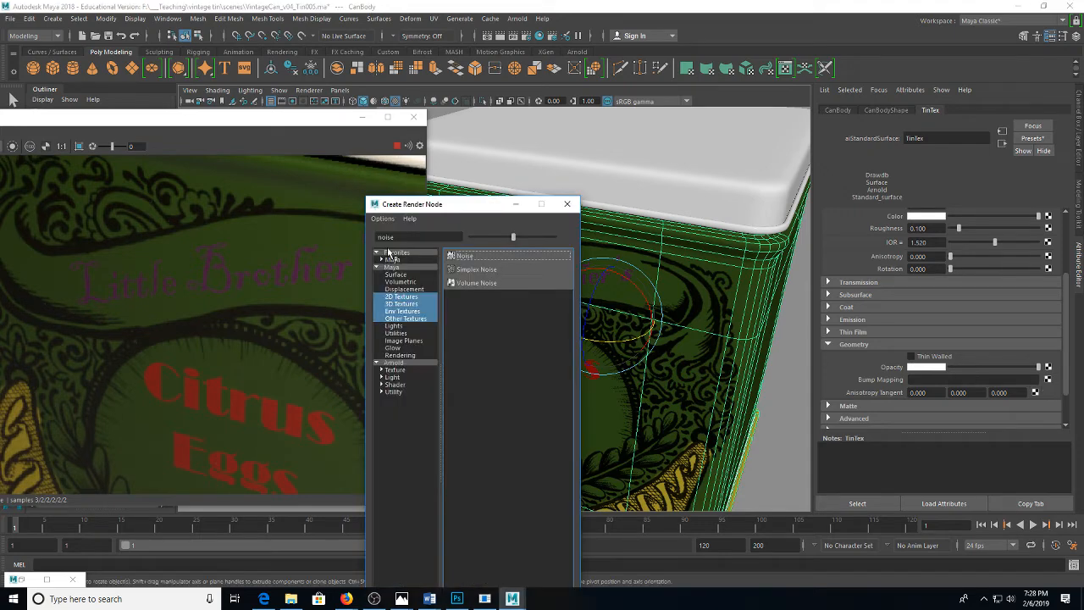
{"action": "double_click", "coordinate": [403, 238]}
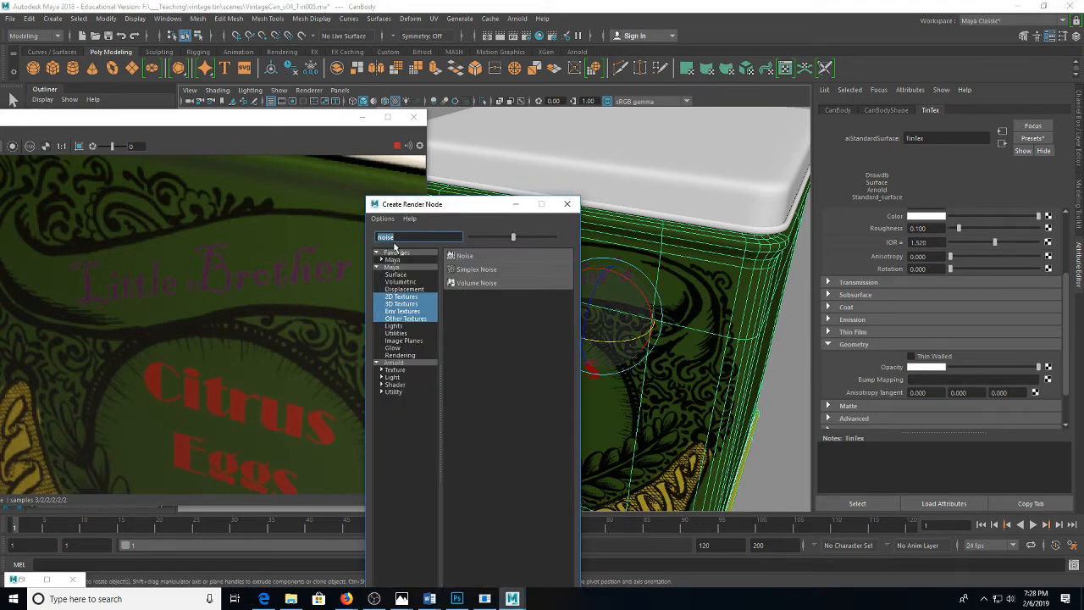
{"action": "key", "text": "BackSpace"}
{"action": "left_click", "coordinate": [468, 302]}
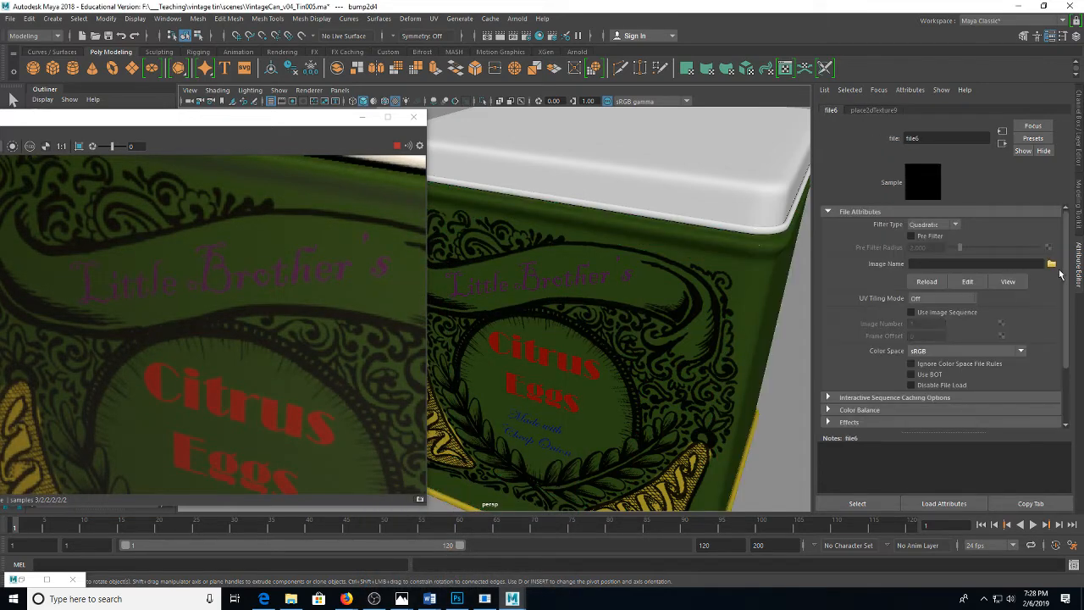
{"action": "left_click", "coordinate": [1051, 264]}
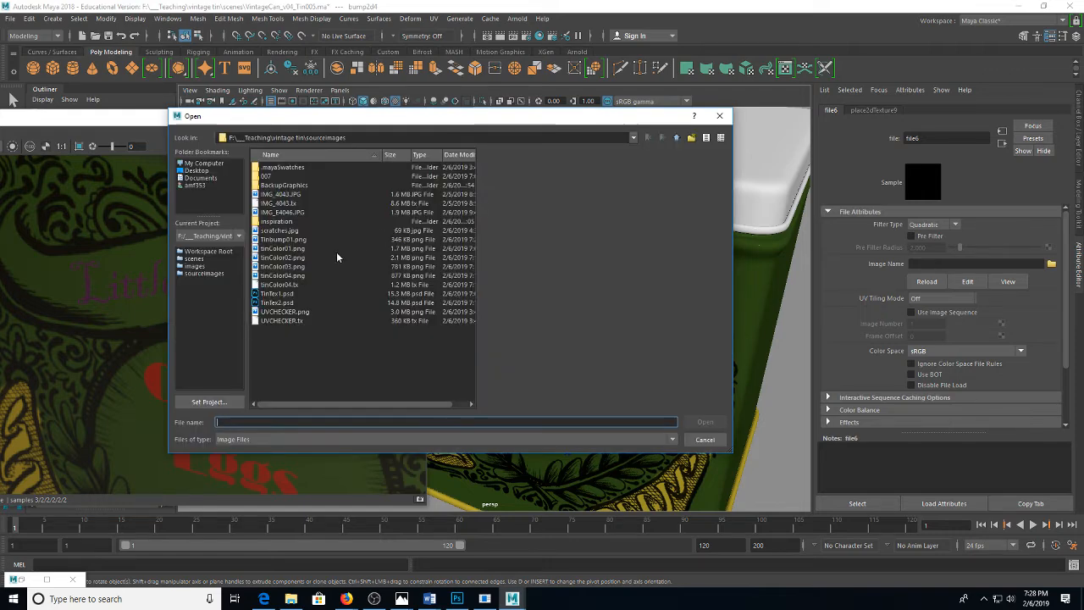
{"action": "double_click", "coordinate": [297, 242]}
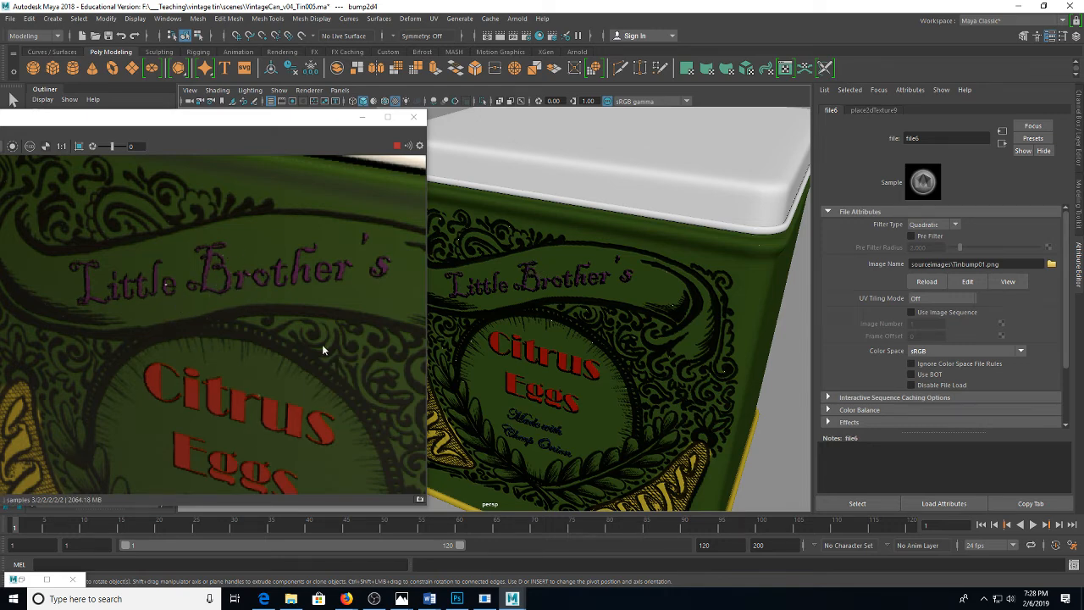
Examine the bump on the can's lettering and line art up close in the render and compare it with the Photoshop artwork
{"action": "left_click_drag", "start_coordinate": [562, 362], "coordinate": [567, 271]}
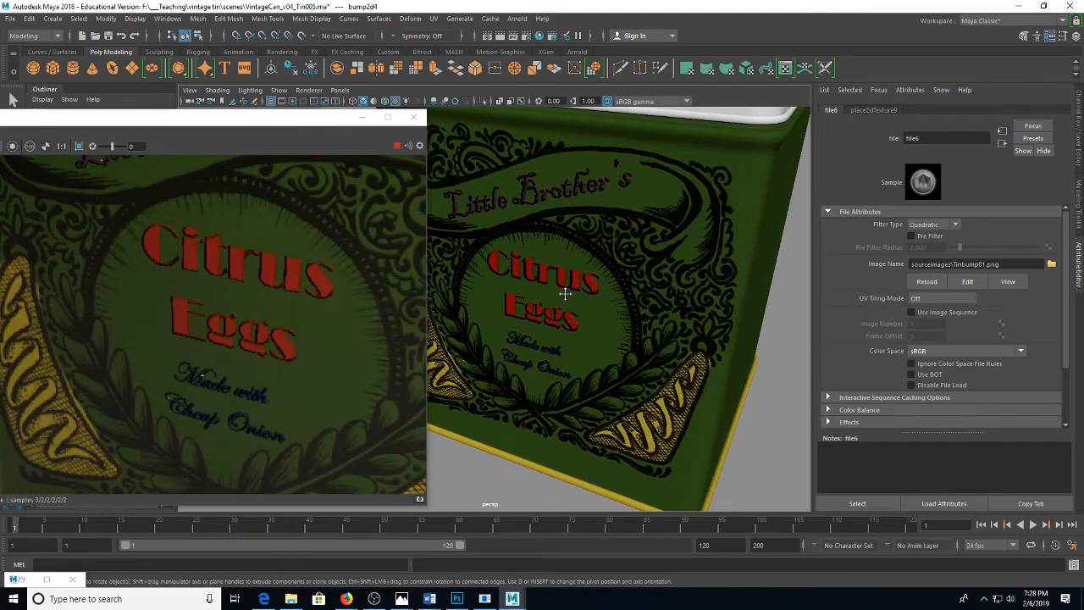
{"action": "scroll", "coordinate": [563, 292], "scroll_direction": "up", "scroll_amount": 4}
{"action": "left_click_drag", "start_coordinate": [563, 293], "coordinate": [548, 298]}
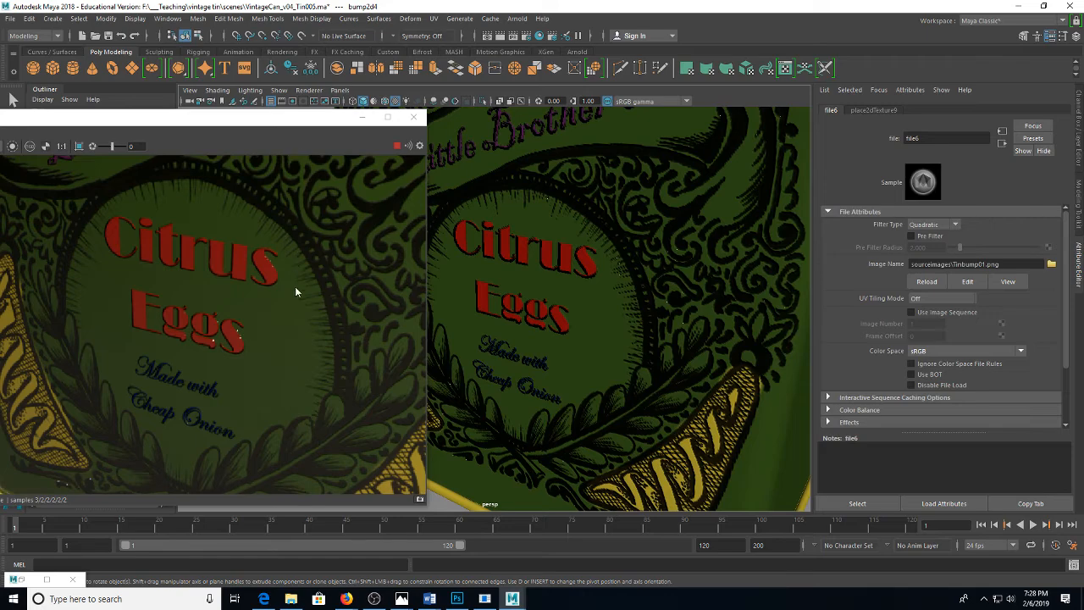
{"action": "left_click", "coordinate": [458, 598]}
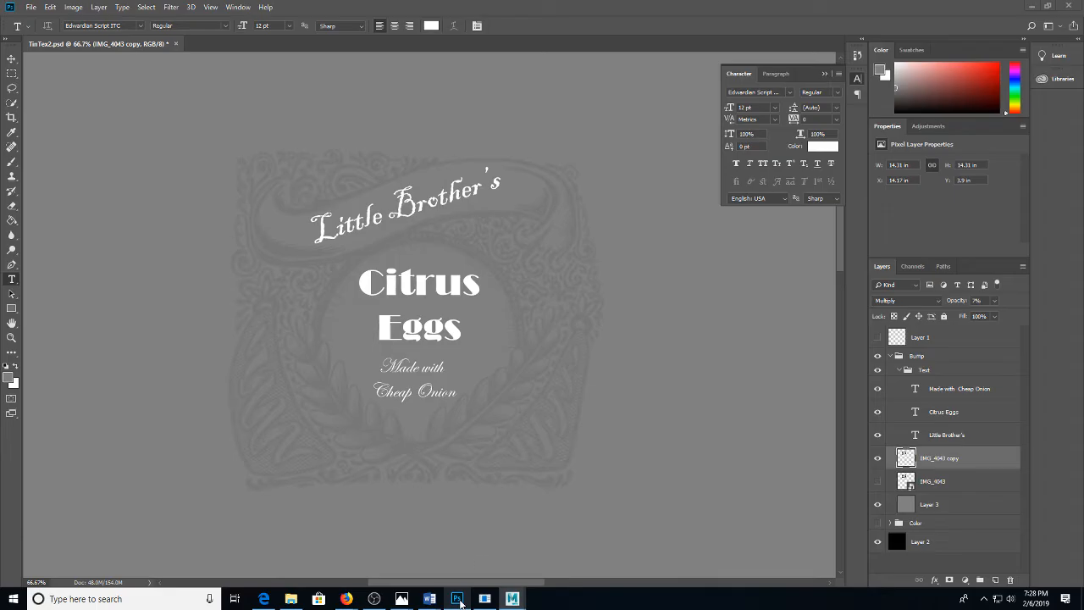
{"action": "mouse_move", "coordinate": [512, 598]}
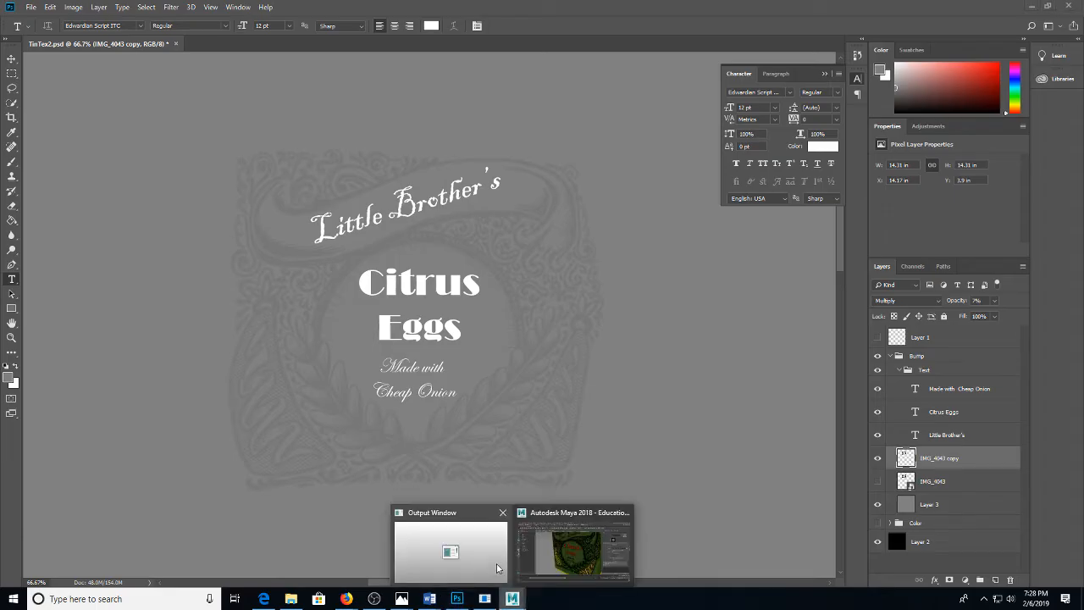
{"action": "left_click", "coordinate": [563, 551]}
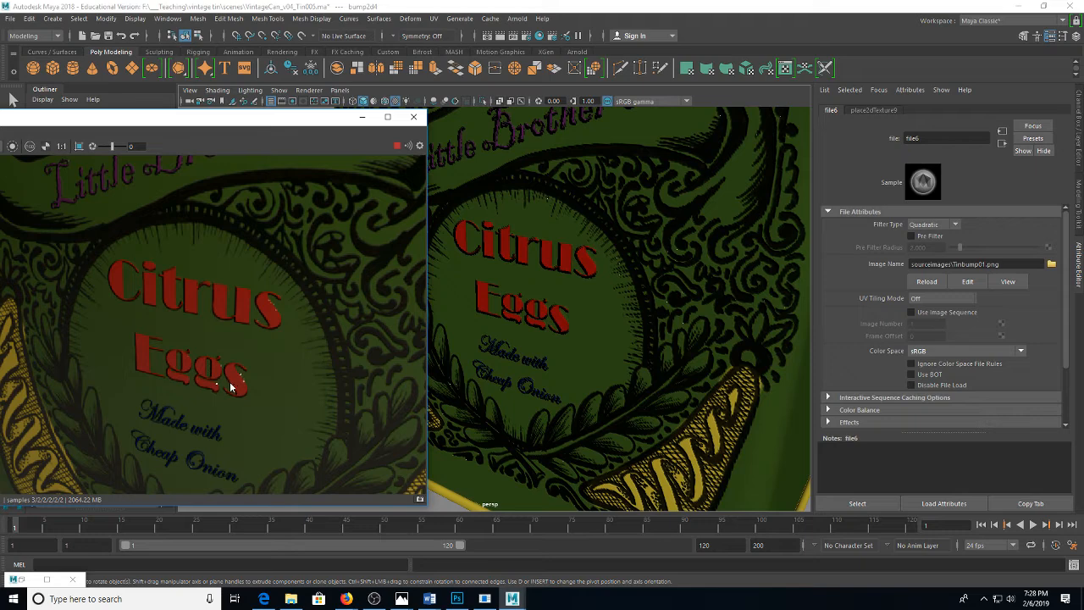
{"action": "left_click_drag", "start_coordinate": [581, 203], "coordinate": [592, 254]}
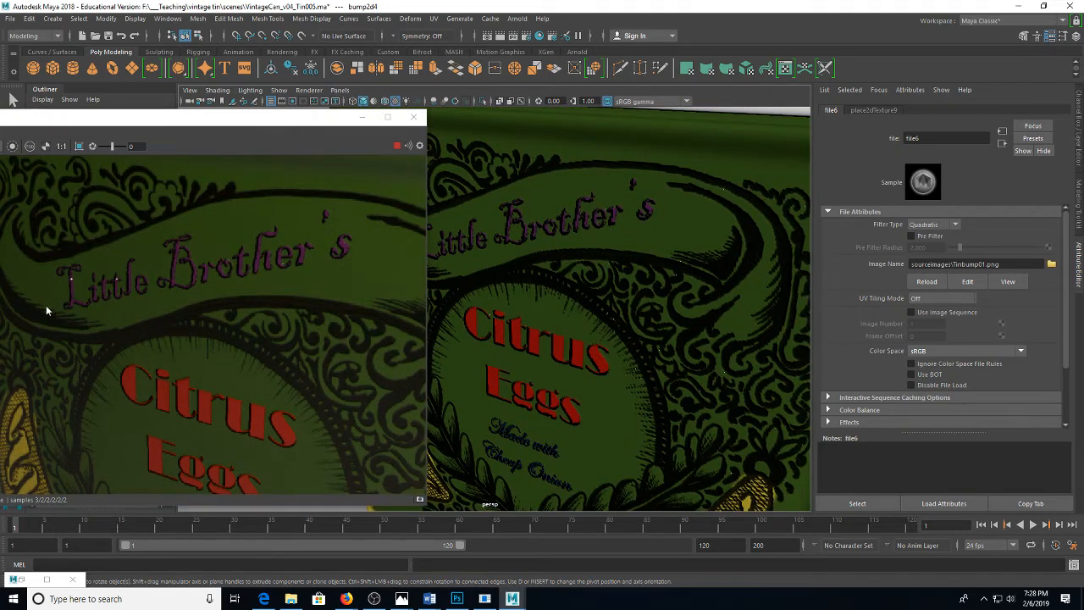
Switch to Photoshop and group the Little Brother's and Made with Cheap Onion text layers inside the Text group
{"action": "left_click", "coordinate": [457, 598]}
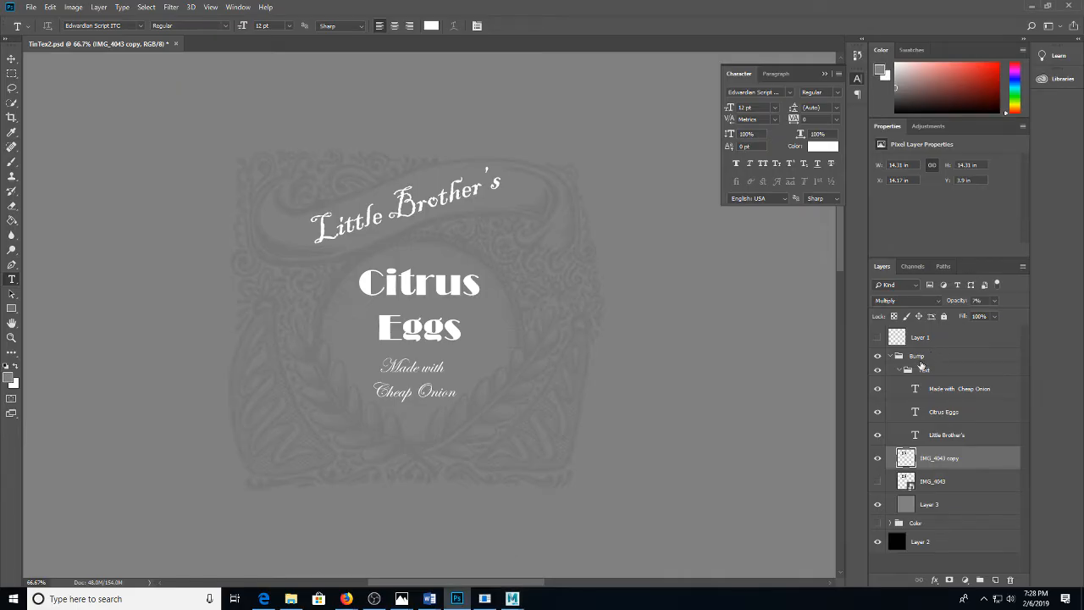
{"action": "left_click", "coordinate": [946, 413]}
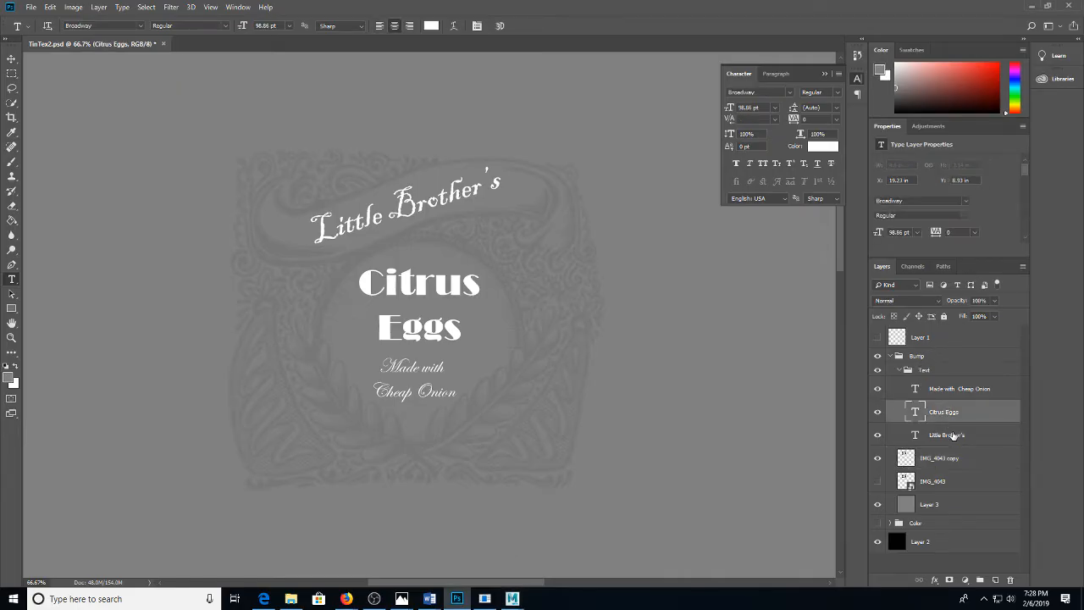
{"action": "left_click", "coordinate": [955, 435]}
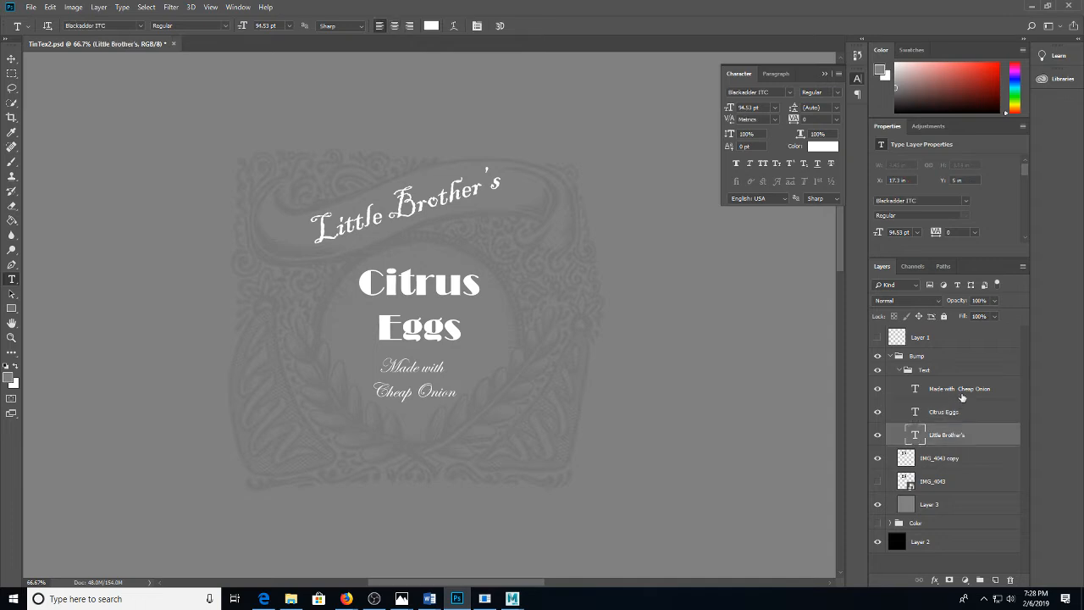
{"action": "left_click", "coordinate": [961, 395], "text": "ctrl"}
{"action": "key", "text": "ctrl+g"}
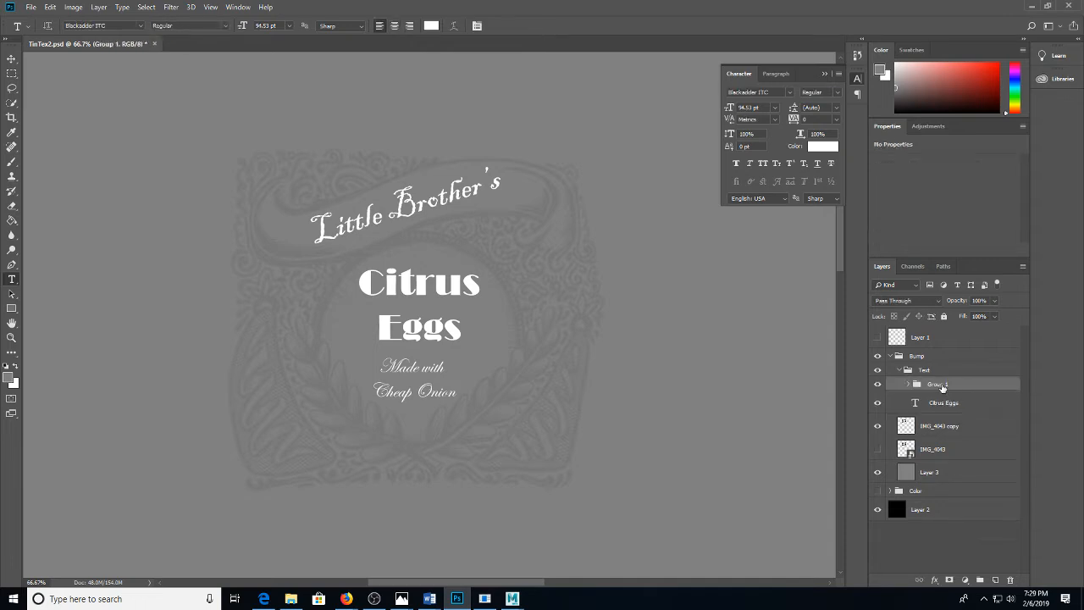
Add an Inner Glow effect to Group 1 with the Normal blend mode
{"action": "left_click", "coordinate": [935, 580]}
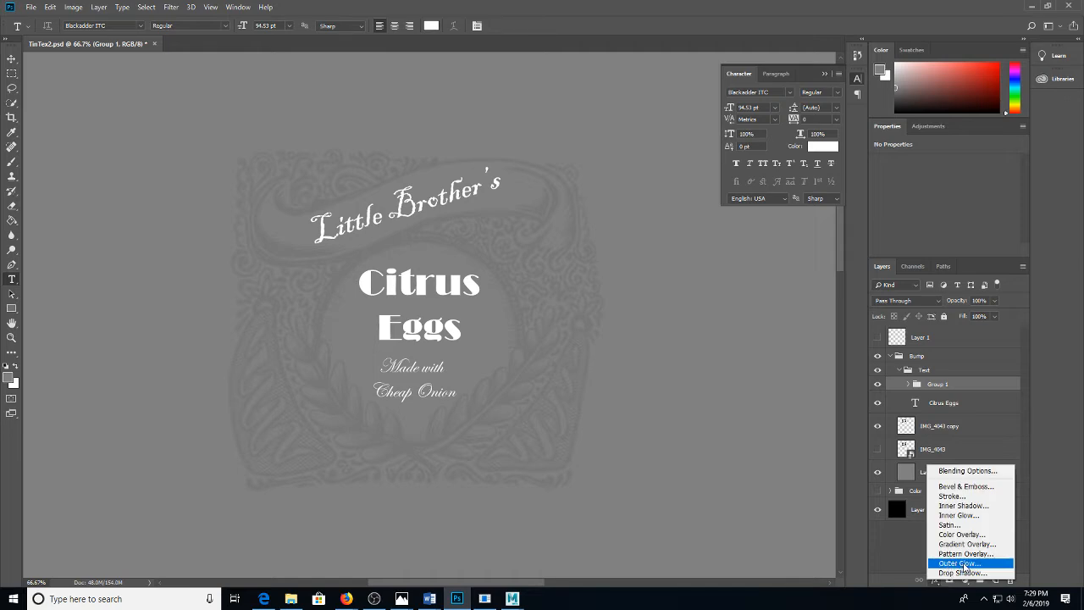
{"action": "left_click", "coordinate": [967, 516]}
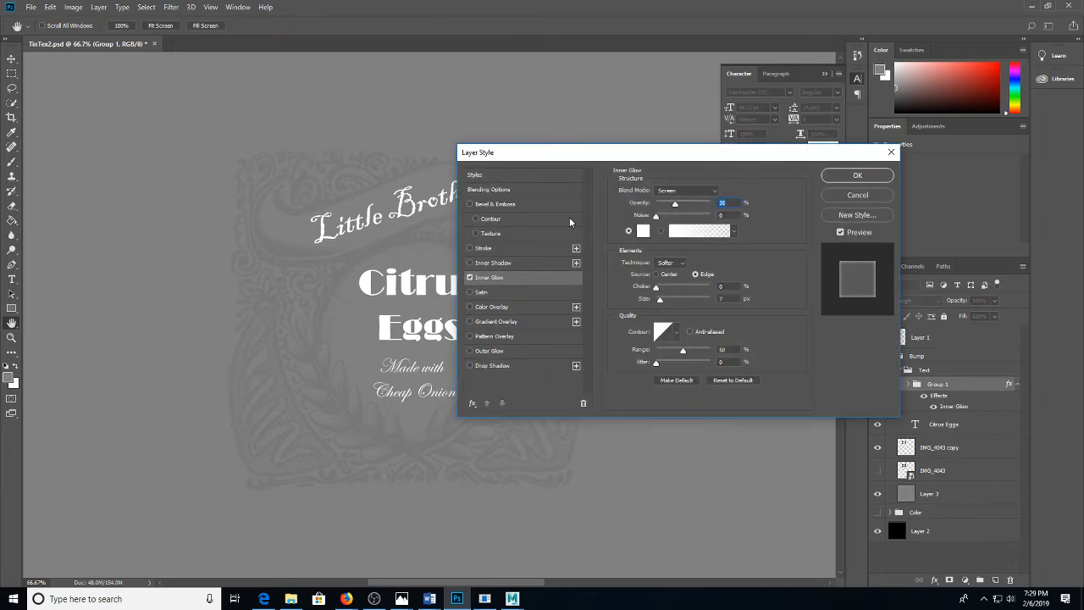
{"action": "left_click", "coordinate": [674, 193]}
{"action": "left_click", "coordinate": [680, 195]}
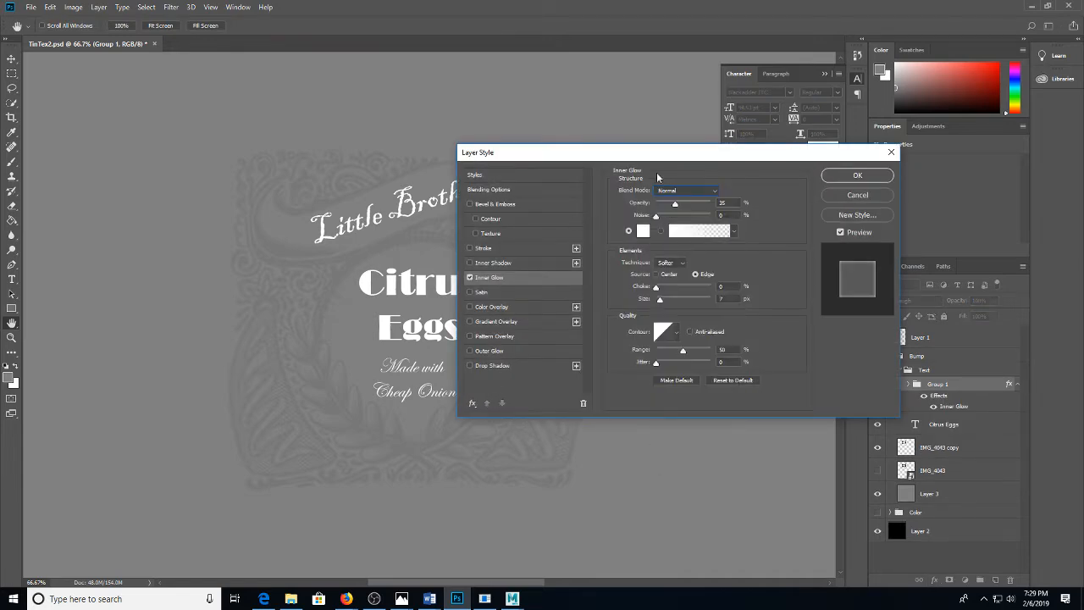
Set the inner glow's colour to 808080 and its opacity to 100%, and apply the layer style
{"action": "left_click", "coordinate": [647, 230]}
{"action": "type", "text": "808080"}
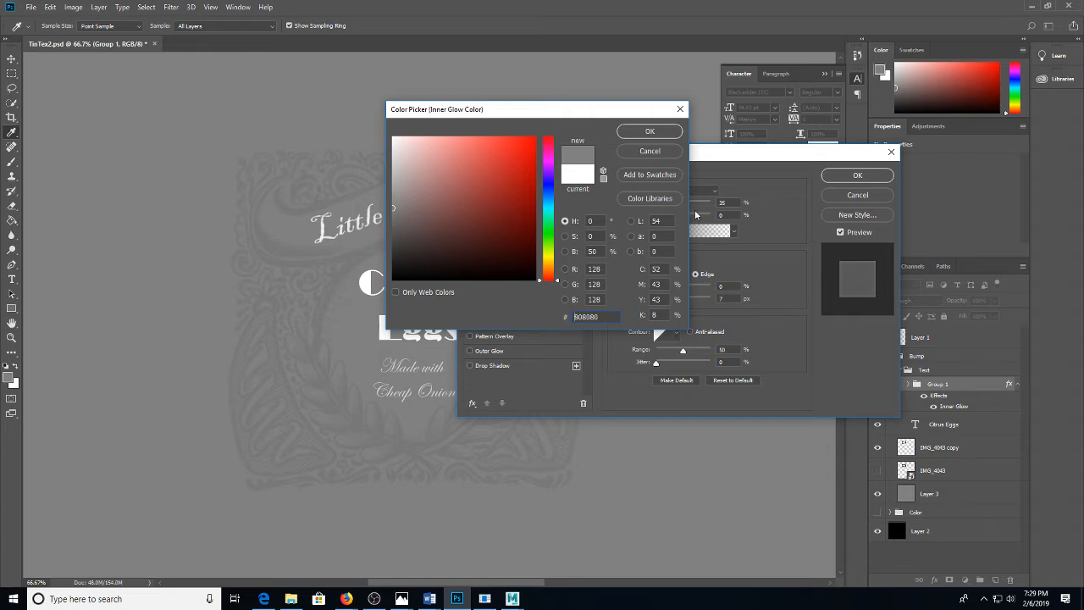
{"action": "left_click", "coordinate": [659, 135]}
{"action": "left_click_drag", "start_coordinate": [676, 204], "coordinate": [773, 203]}
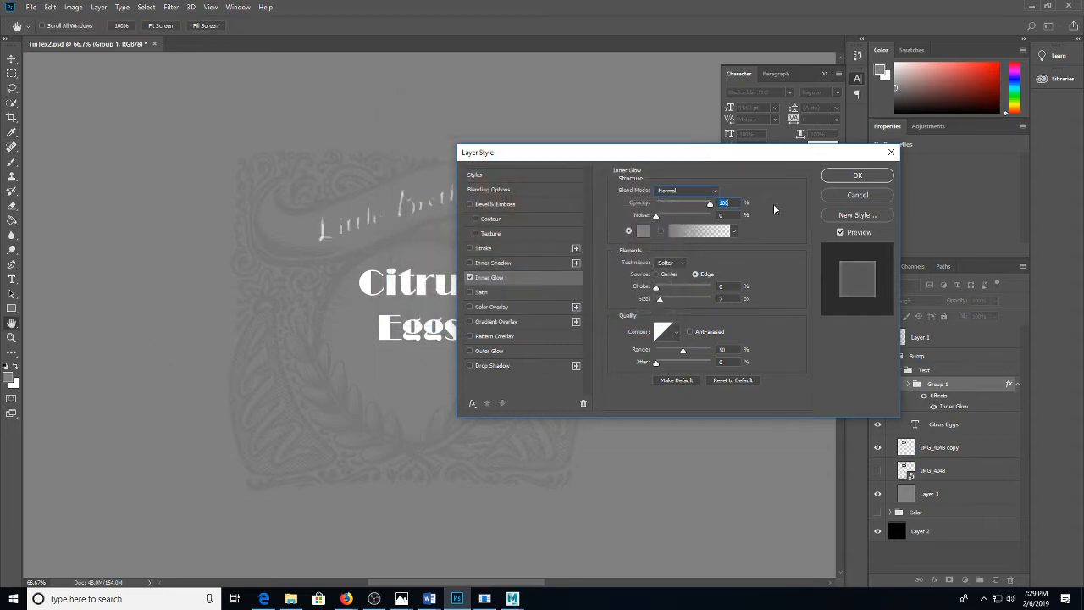
{"action": "left_click_drag", "start_coordinate": [532, 157], "coordinate": [616, 116]}
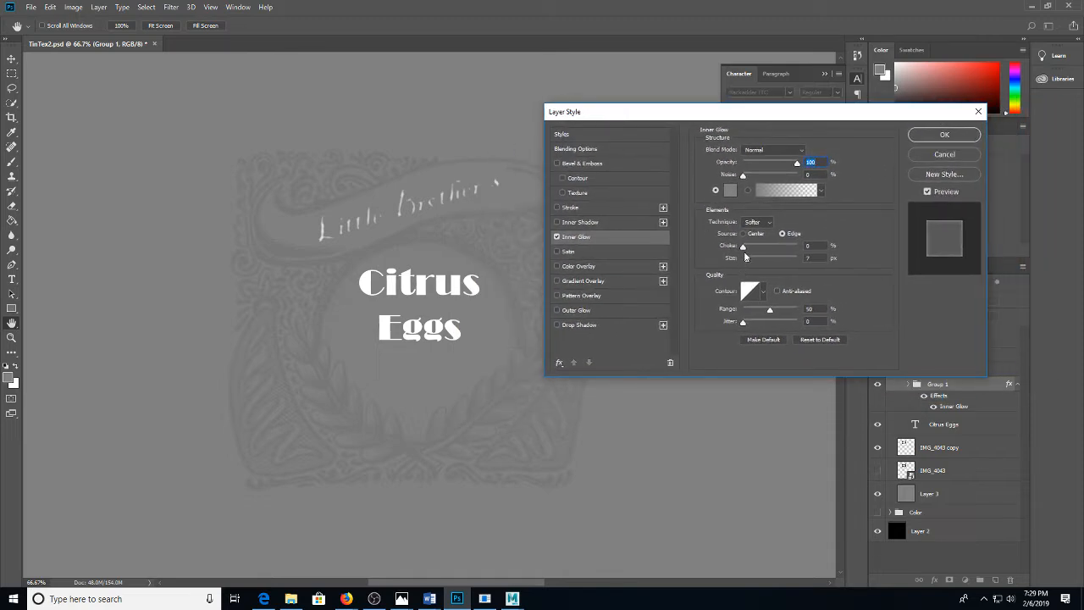
{"action": "left_click_drag", "start_coordinate": [747, 259], "coordinate": [747, 258]}
{"action": "left_click", "coordinate": [940, 135]}
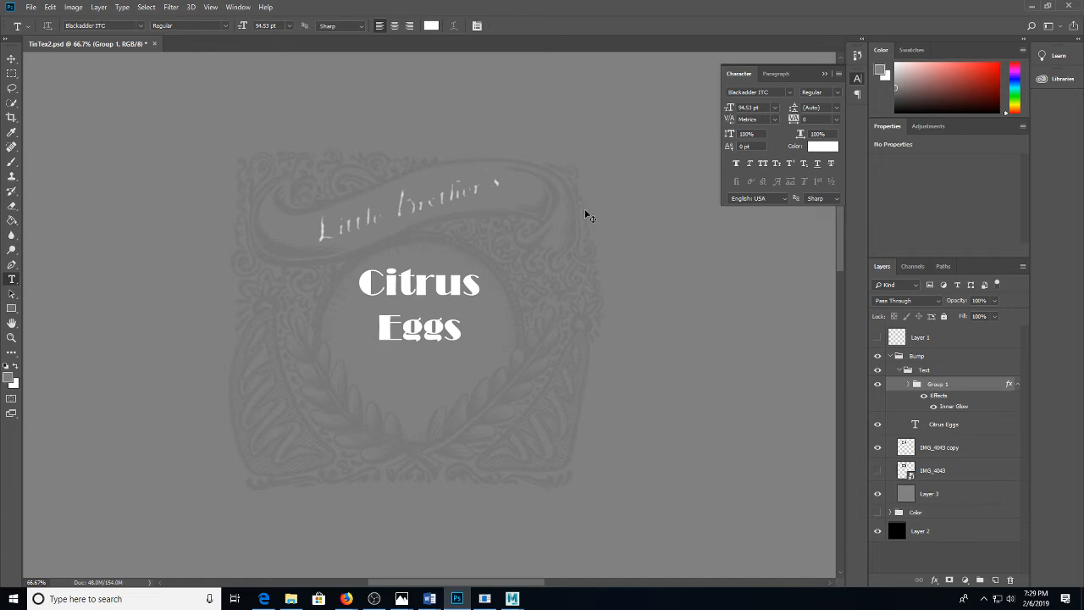
Save the revised bump artwork as a PNG named Tinbump02 in the sourceimages folder
{"action": "key", "text": "ctrl+shift+s"}
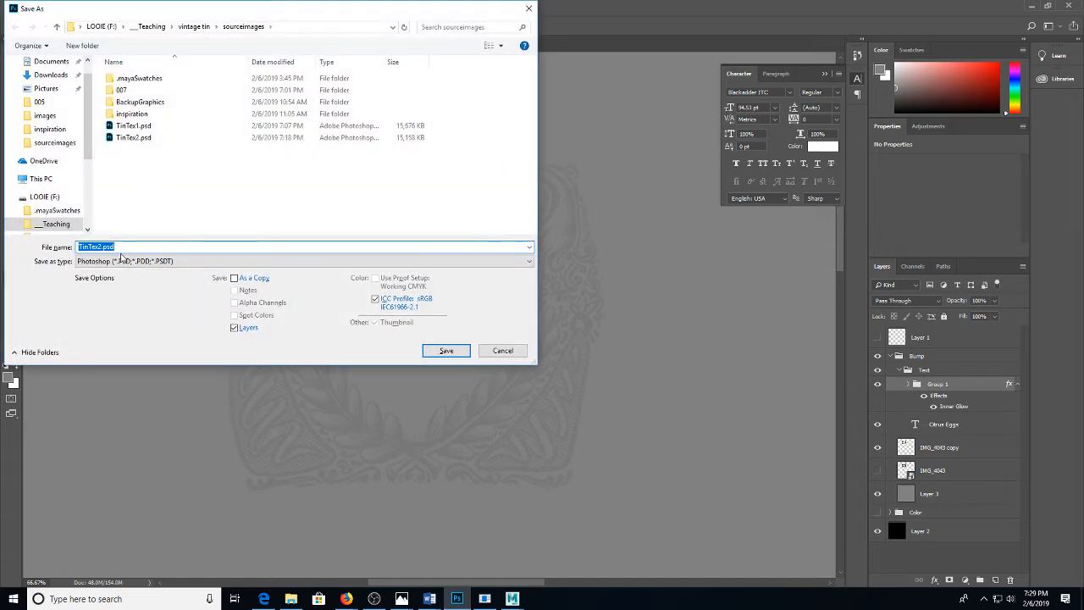
{"action": "left_click", "coordinate": [122, 260]}
{"action": "left_click", "coordinate": [127, 416]}
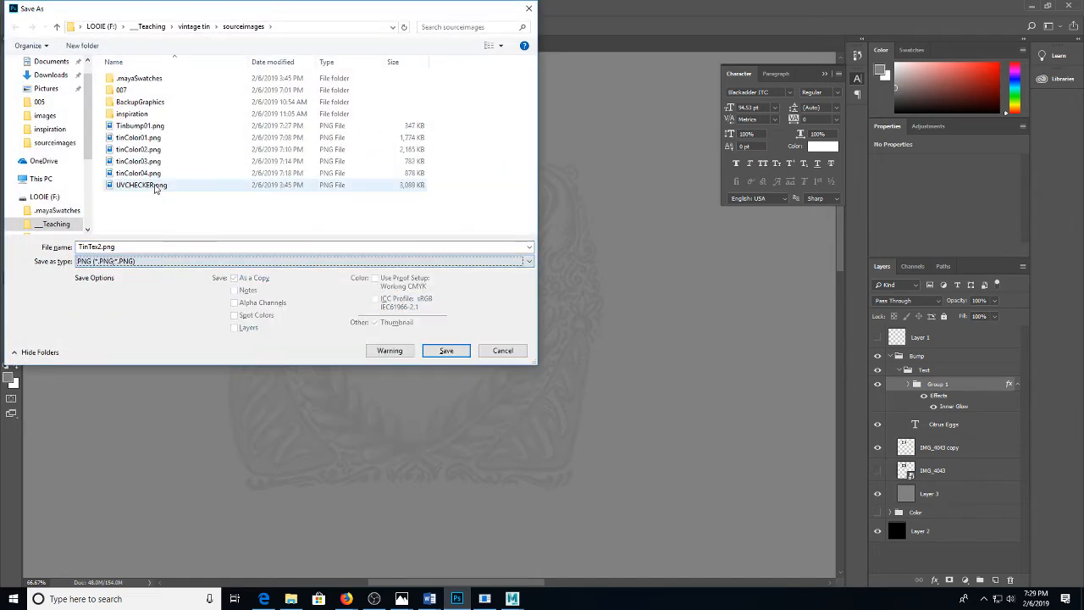
{"action": "left_click", "coordinate": [140, 126]}
{"action": "left_click", "coordinate": [168, 247]}
{"action": "key", "text": "shift+Left"}
{"action": "key", "text": "shift+Left"}
{"action": "key", "text": "shift+Left"}
{"action": "key", "text": "shift+Left"}
{"action": "key", "text": "shift+Left"}
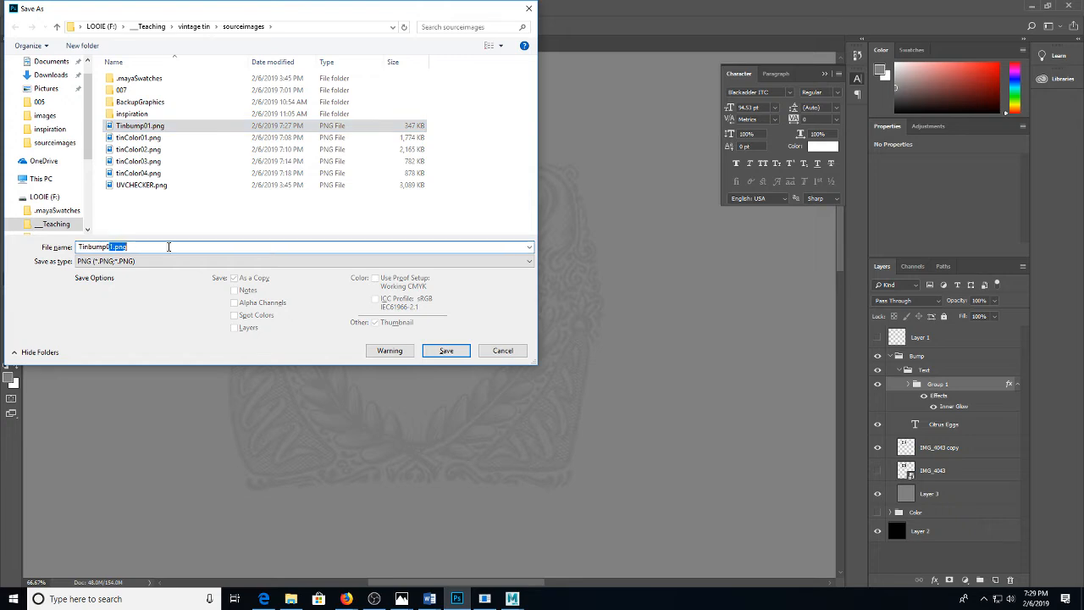
{"action": "type", "text": "2"}
{"action": "key", "text": "Return"}
{"action": "key", "text": "Return"}
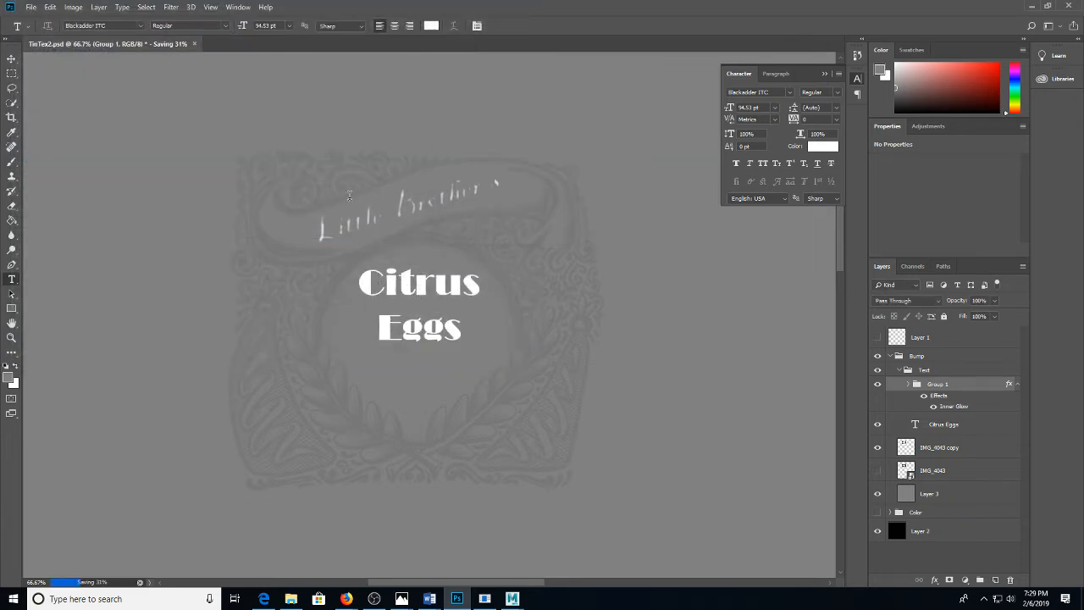
Switch to Maya, point the bump file texture to Tinbump02.png and widen the render window to inspect the lettering
{"action": "left_click", "coordinate": [511, 599]}
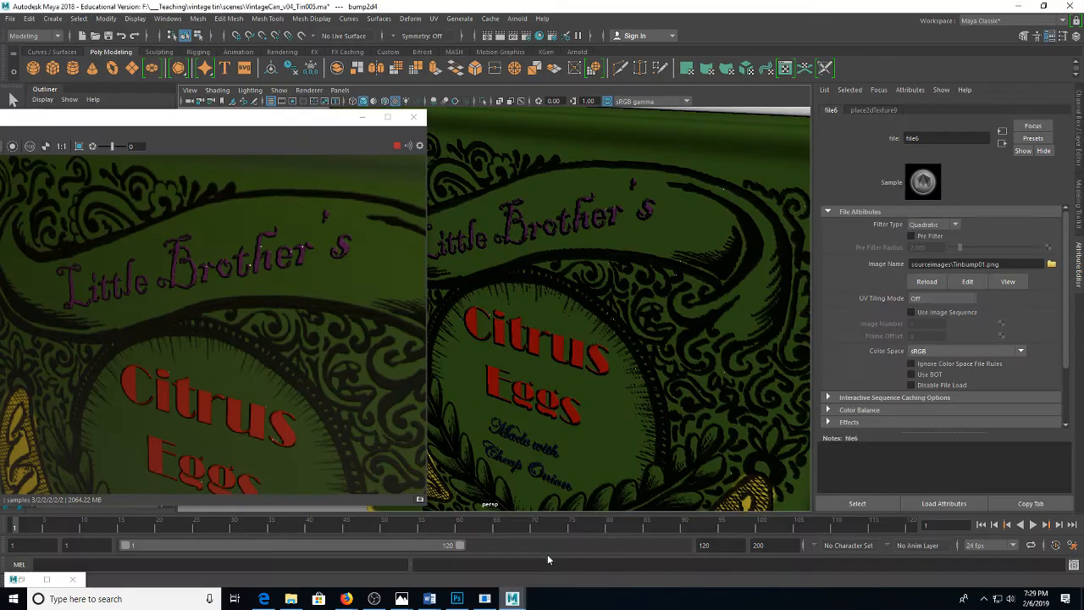
{"action": "left_click", "coordinate": [982, 264]}
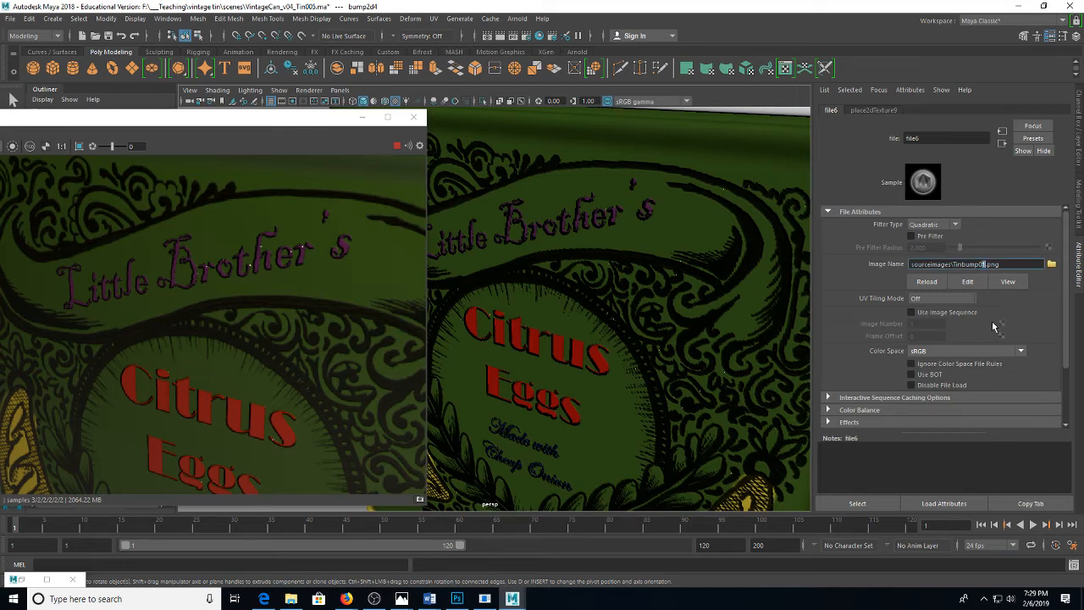
{"action": "type", "text": "2"}
{"action": "key", "text": "Return"}
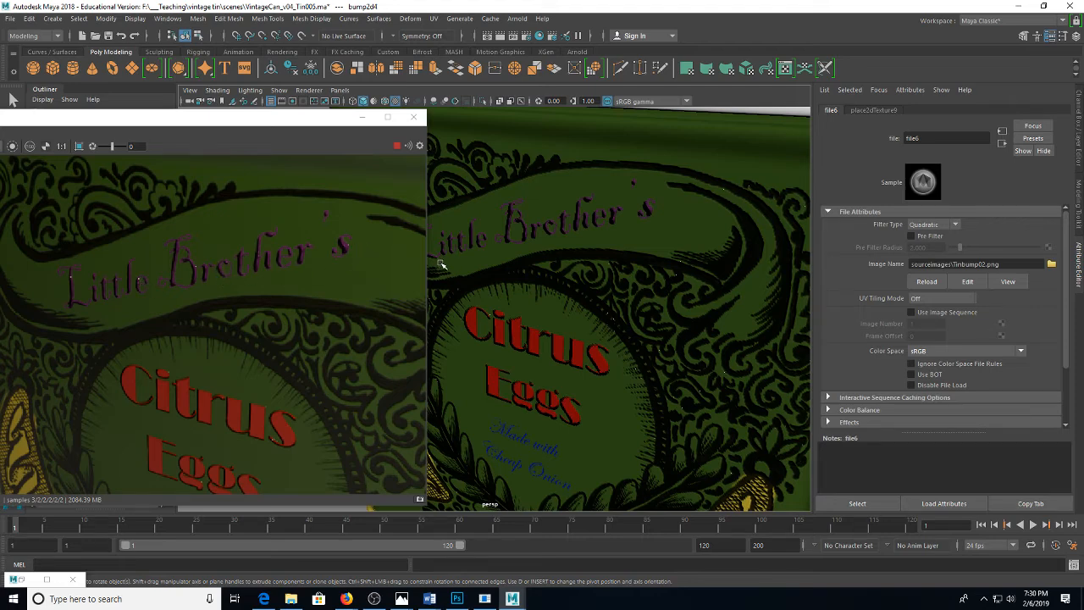
{"action": "left_click_drag", "start_coordinate": [427, 262], "coordinate": [479, 261]}
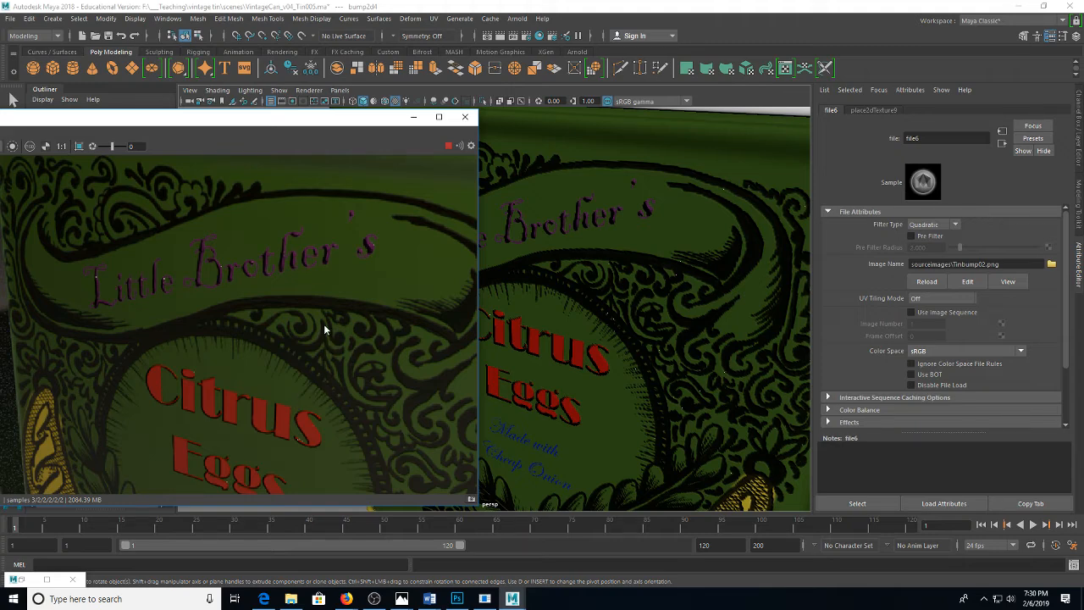
Switch to Firefox and search Google Images for "scratch texture"
{"action": "left_click", "coordinate": [291, 599]}
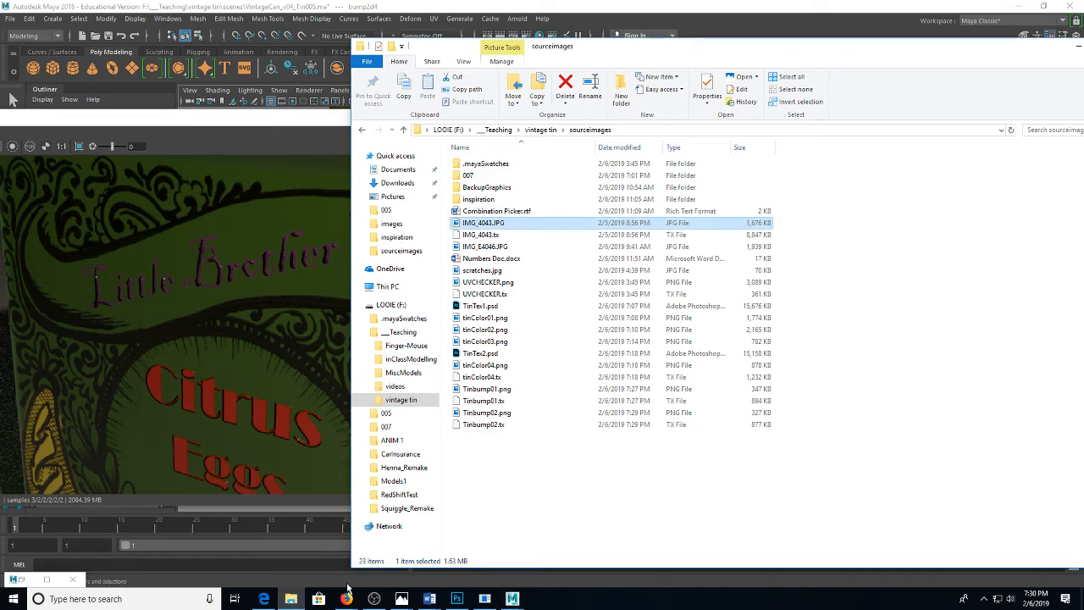
{"action": "mouse_move", "coordinate": [347, 598]}
{"action": "left_click", "coordinate": [467, 552]}
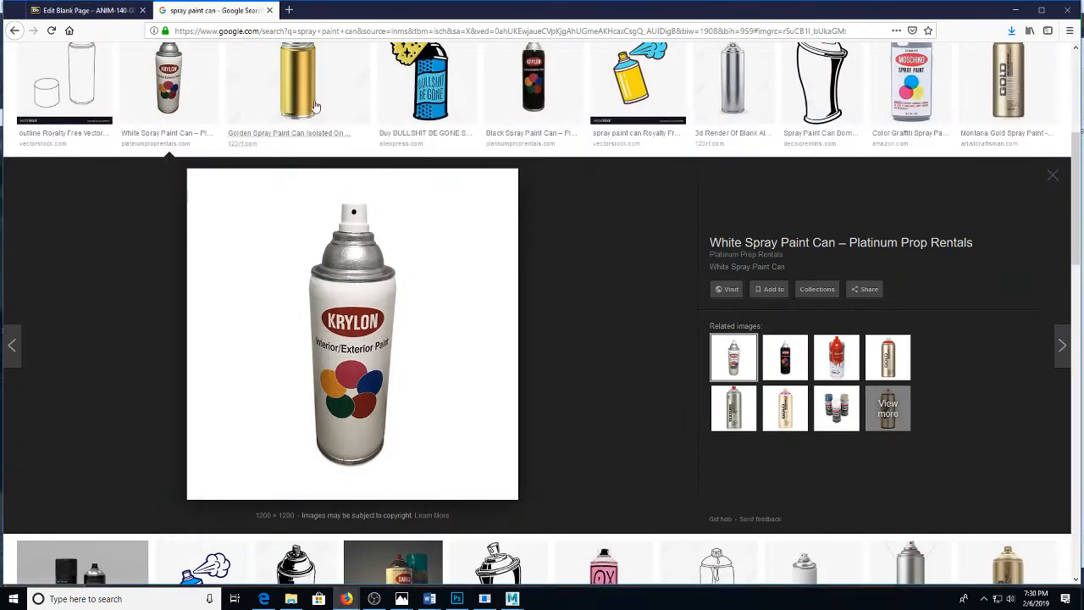
{"action": "scroll", "coordinate": [369, 74], "scroll_direction": "up", "scroll_amount": 3}
{"action": "triple_click", "coordinate": [213, 67]}
{"action": "type", "text": "s"}
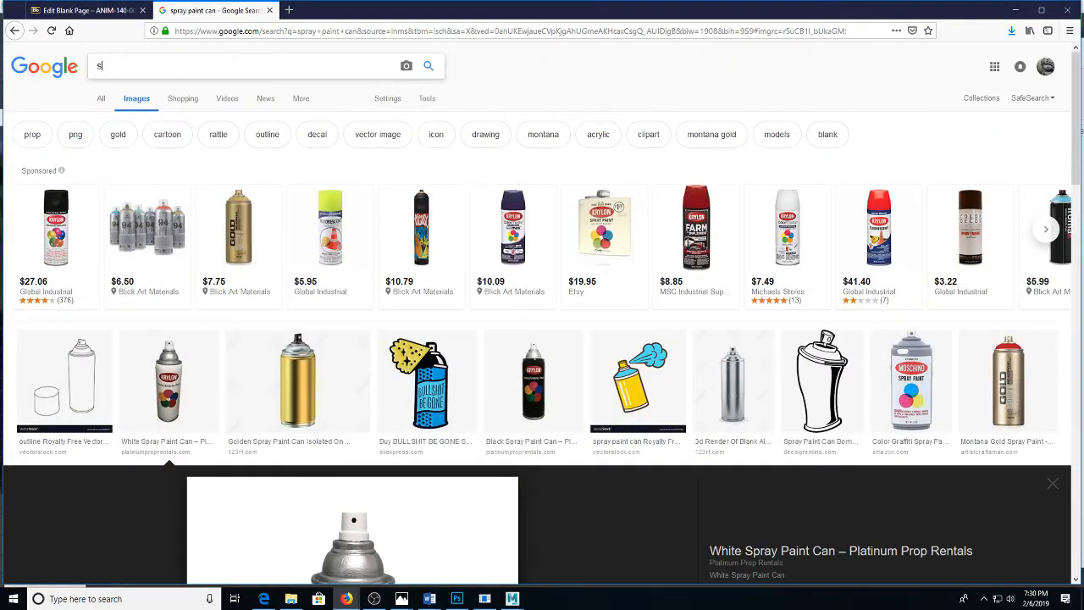
{"action": "type", "text": "cratch texture"}
{"action": "key", "text": "Return"}
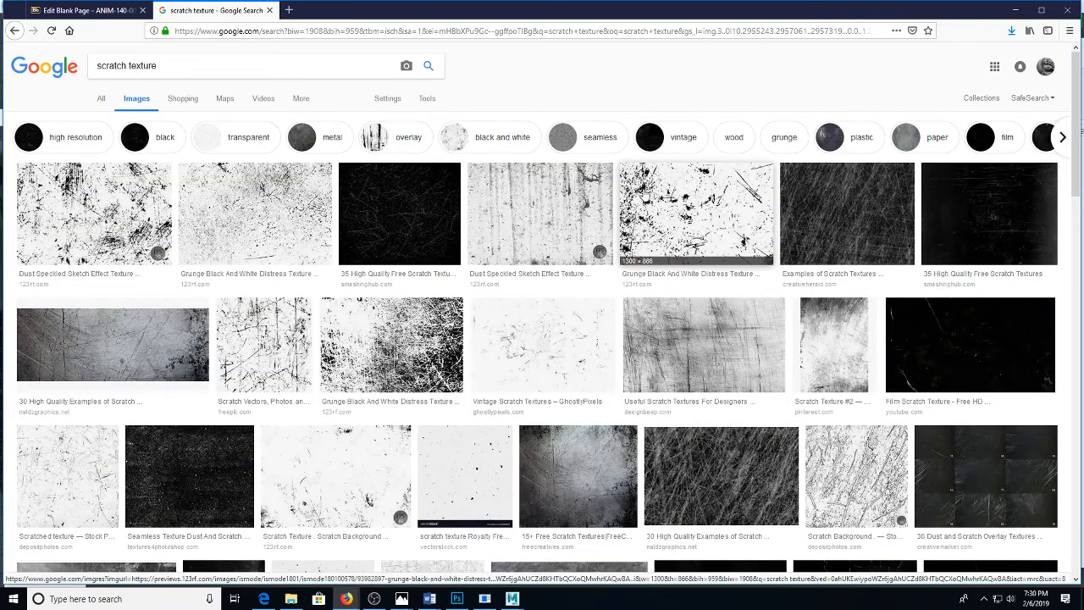
Open the 1300 × 866 Grunge Black And White Distress Texture result and save it as scratches2 in the sourceimages folder
{"action": "left_click", "coordinate": [696, 211]}
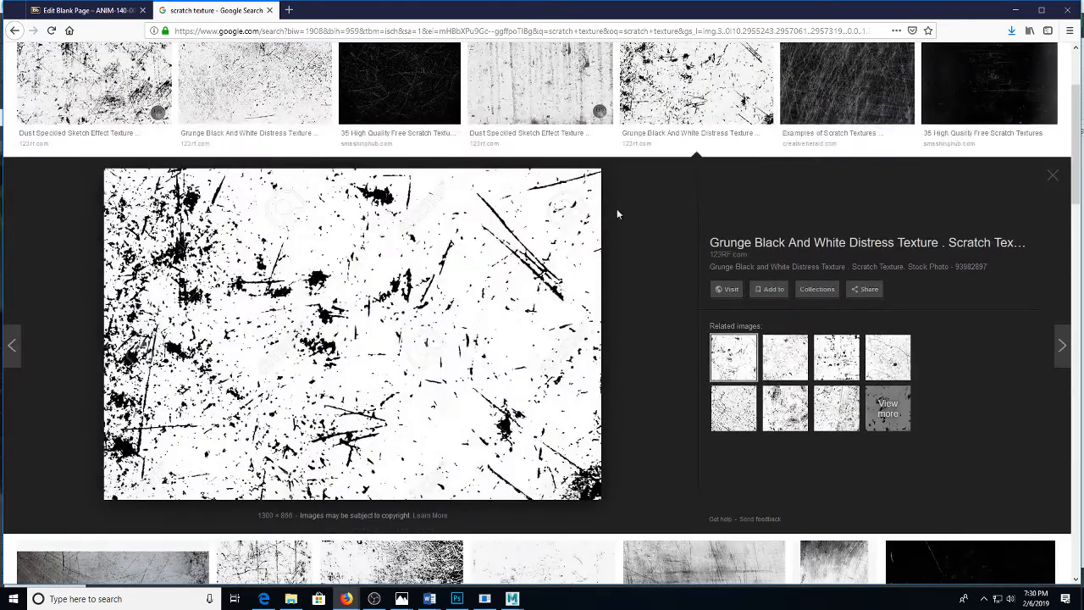
{"action": "right_click", "coordinate": [490, 272]}
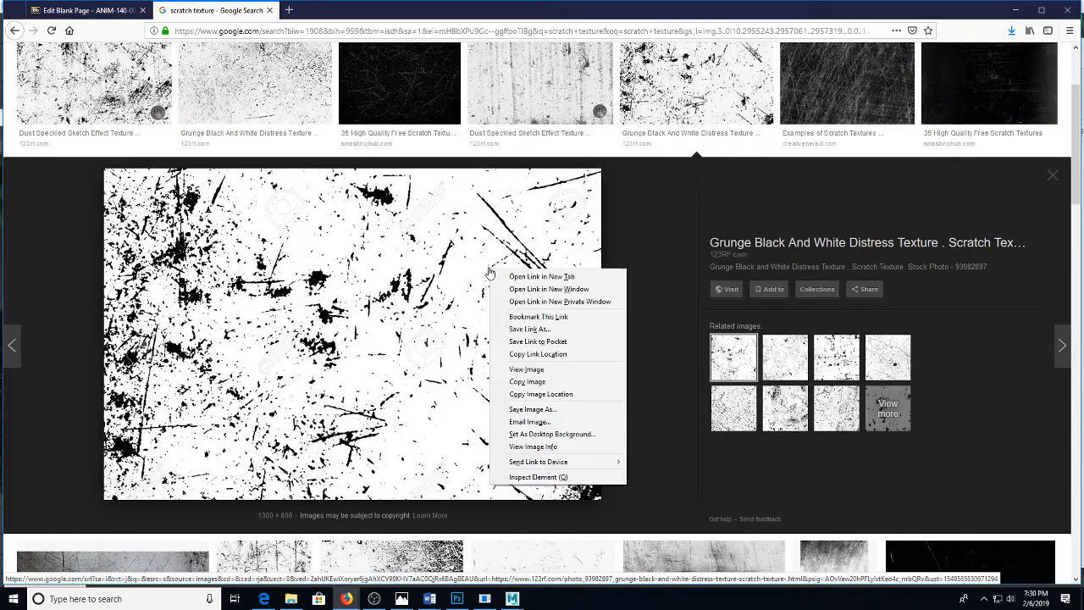
{"action": "left_click", "coordinate": [532, 413]}
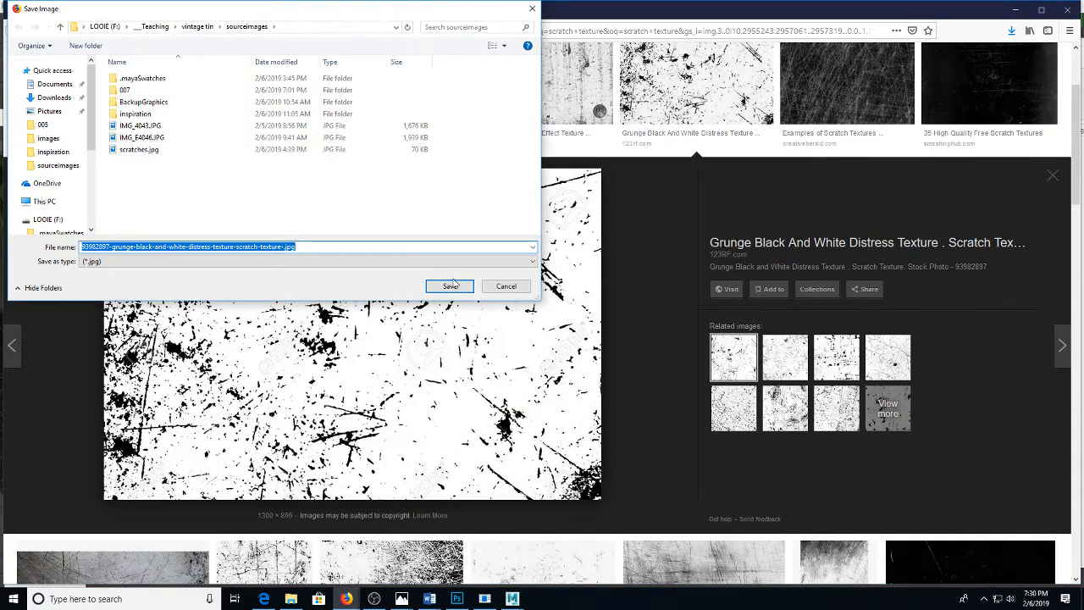
{"action": "type", "text": "scratches"}
{"action": "left_click", "coordinate": [450, 285]}
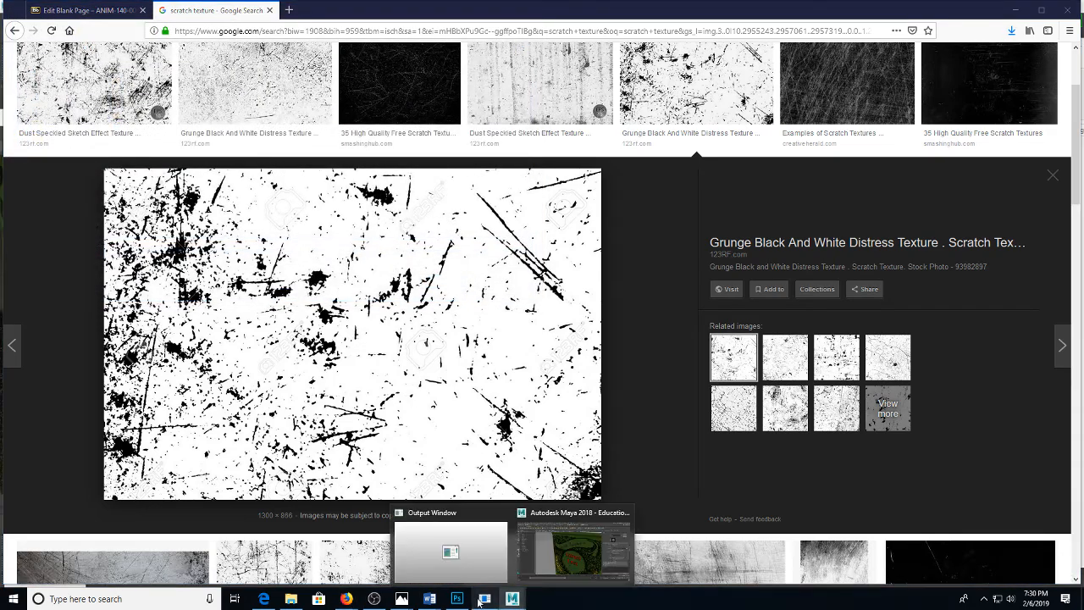
Switch to Photoshop, place scratches2.jpg into TinTex2.psd above Group 1 and enlarge it to about 762%
{"action": "left_click_drag", "start_coordinate": [456, 599], "coordinate": [514, 601]}
{"action": "left_click", "coordinate": [513, 599]}
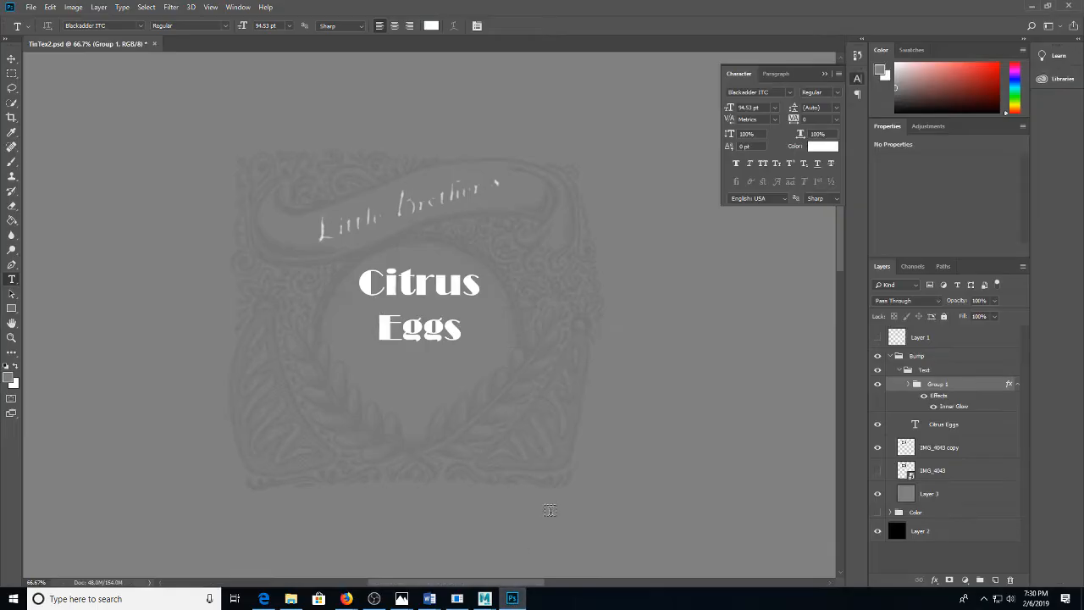
{"action": "left_click", "coordinate": [290, 599]}
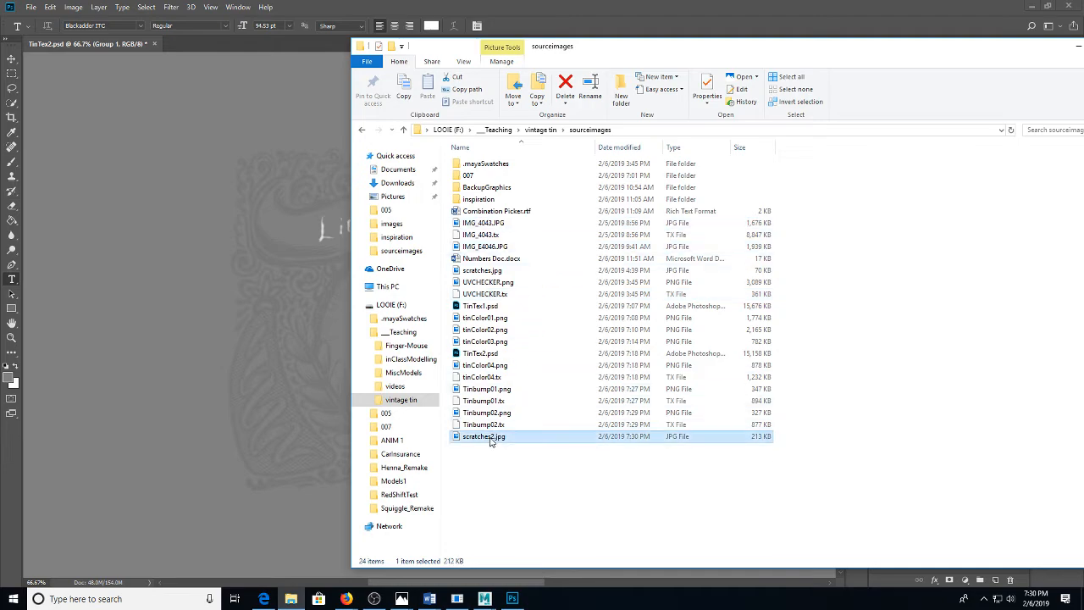
{"action": "left_click_drag", "start_coordinate": [483, 436], "coordinate": [285, 342]}
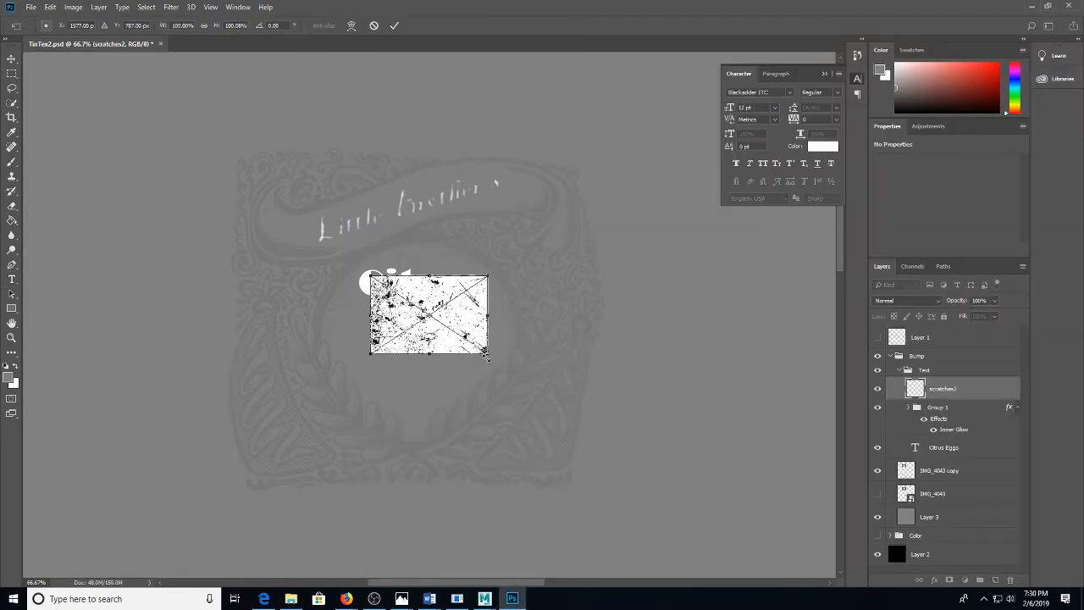
{"action": "left_click_drag", "start_coordinate": [485, 356], "coordinate": [644, 469]}
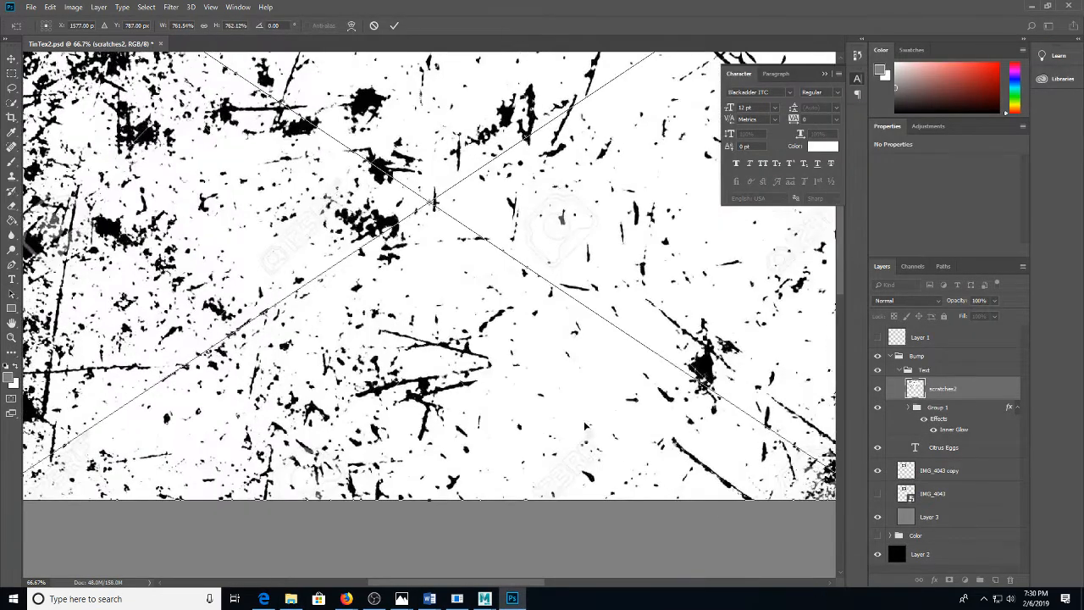
{"action": "key", "text": "Return"}
{"action": "key", "text": "ctrl+minus"}
{"action": "key", "text": "ctrl+minus"}
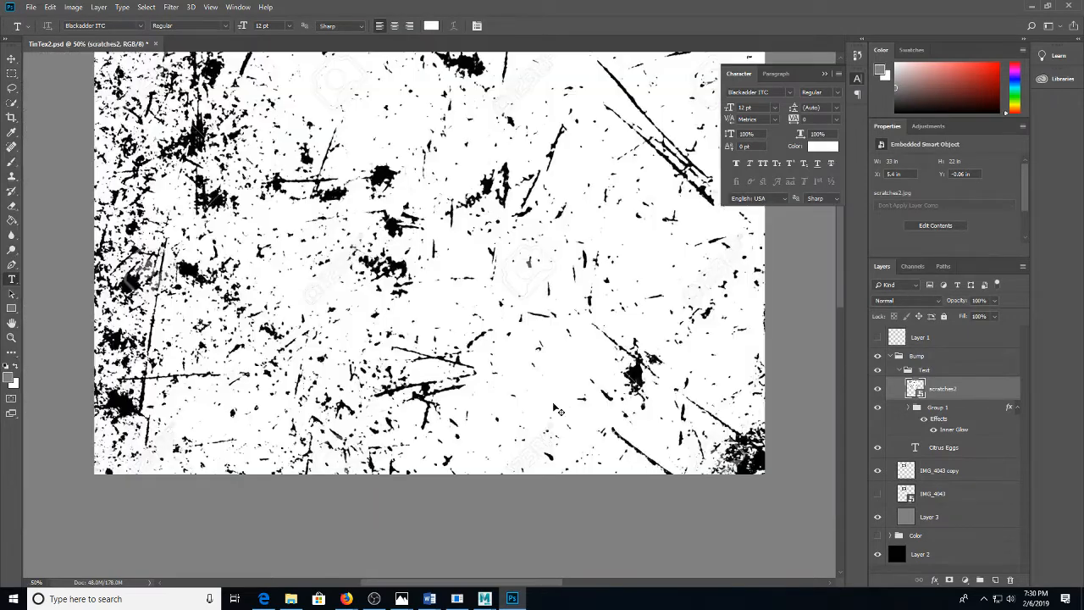
Set the scratches2 layer to the Multiply blend mode and lower its opacity to about 4%
{"action": "left_click", "coordinate": [920, 299]}
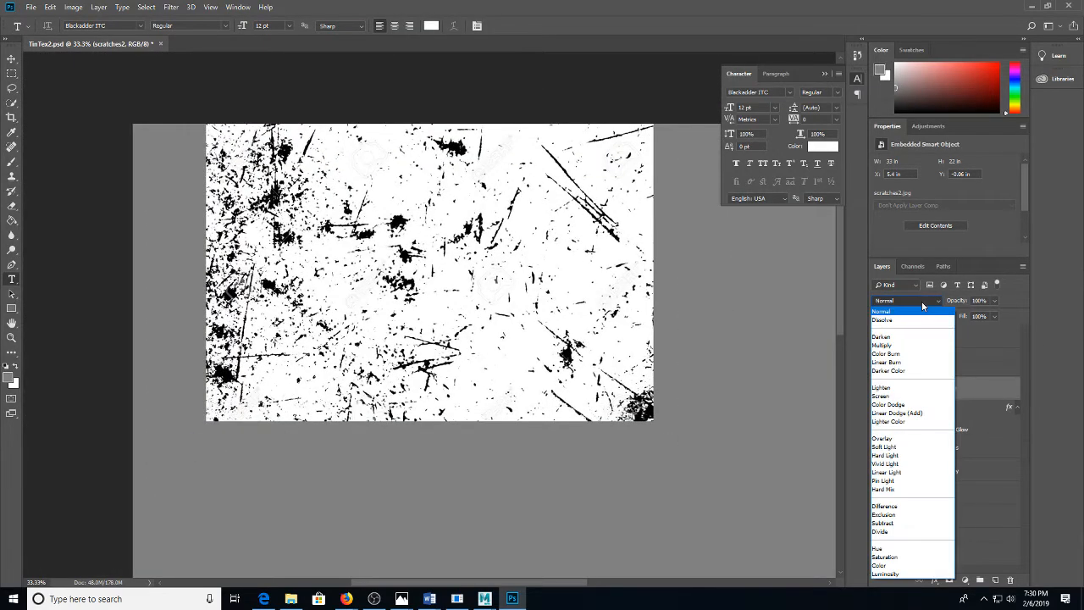
{"action": "left_click", "coordinate": [913, 345]}
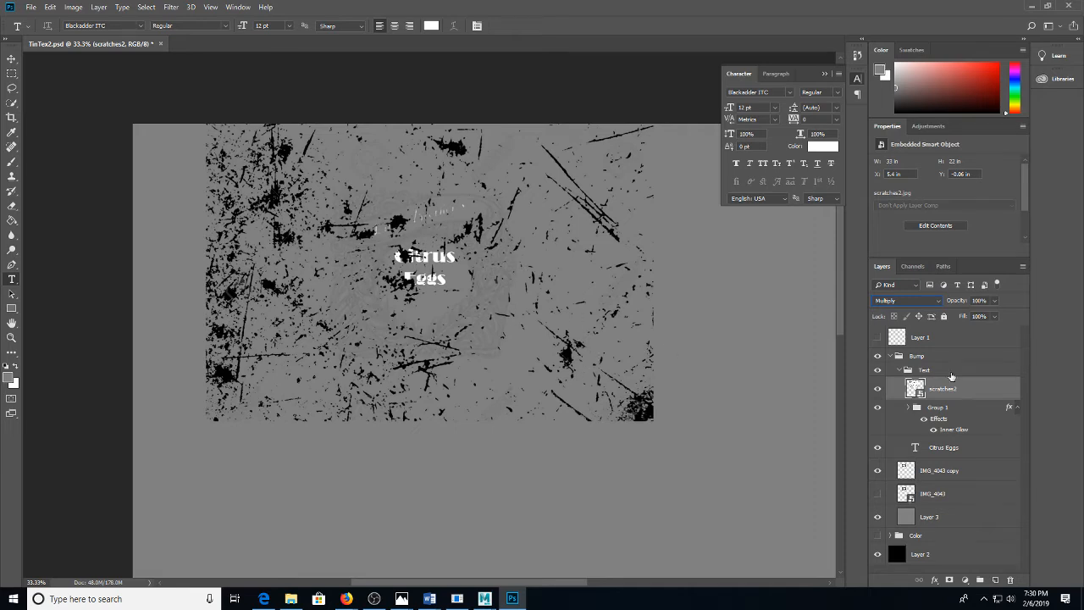
{"action": "left_click", "coordinate": [996, 316]}
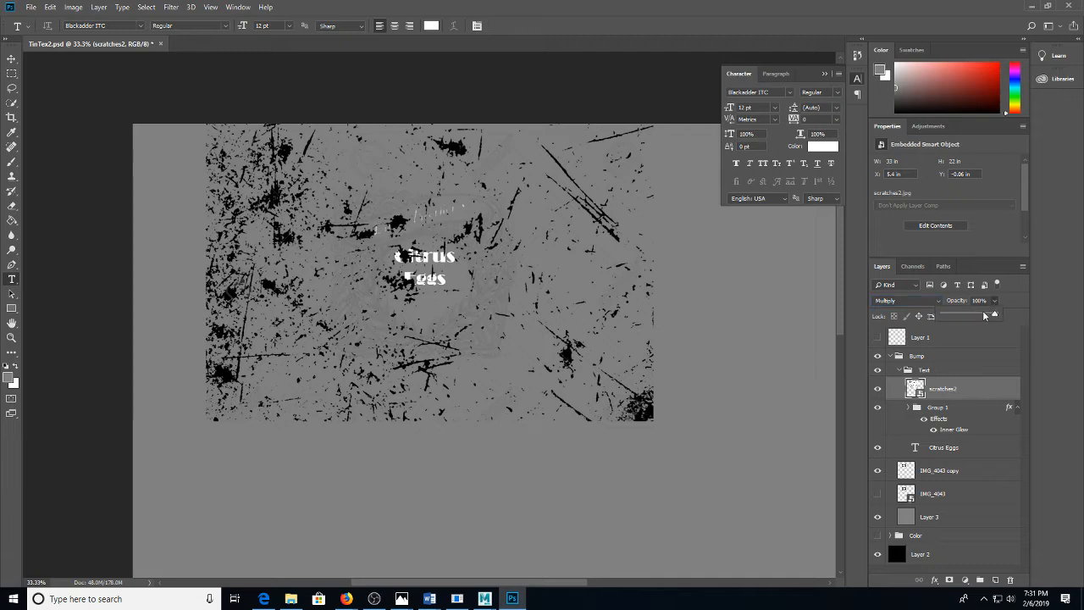
{"action": "left_click_drag", "start_coordinate": [949, 315], "coordinate": [945, 315]}
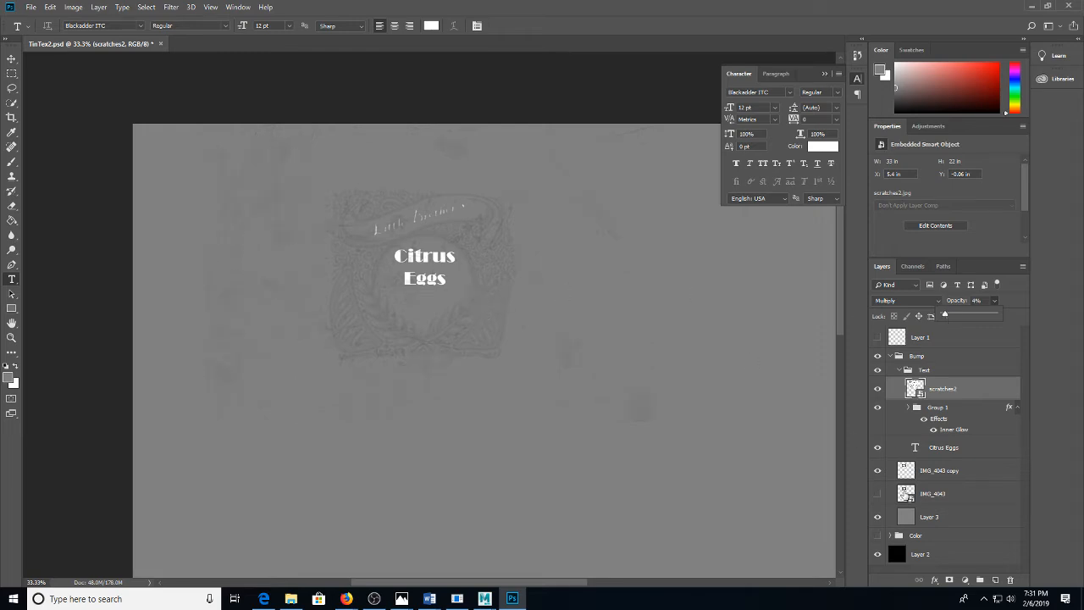
Hide the IMG_4043 copy layer in the Bump group
{"action": "left_click", "coordinate": [918, 471]}
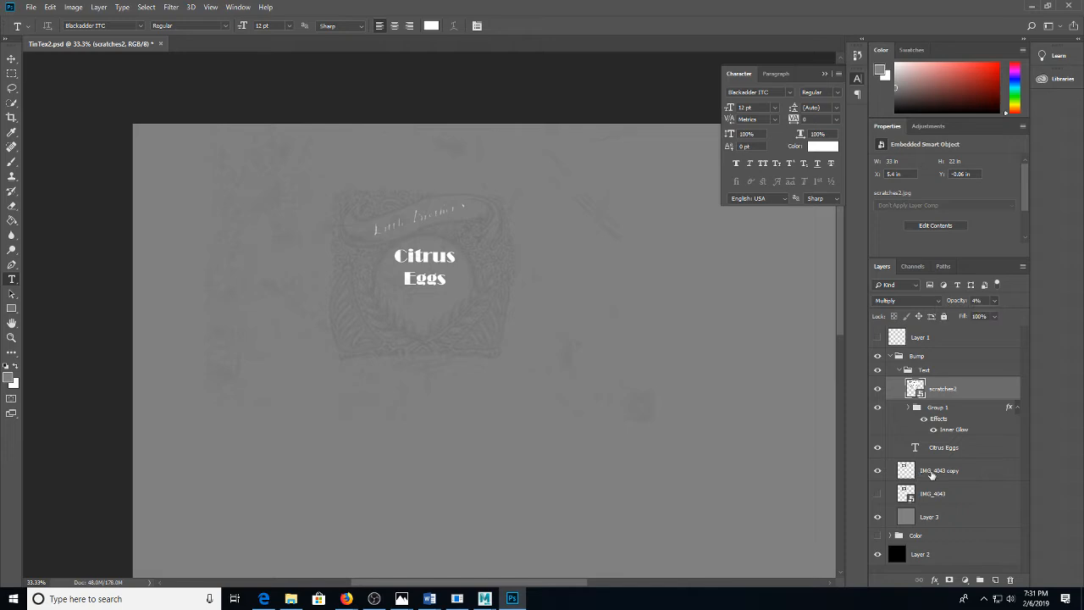
{"action": "left_click", "coordinate": [878, 390]}
{"action": "left_click", "coordinate": [878, 471]}
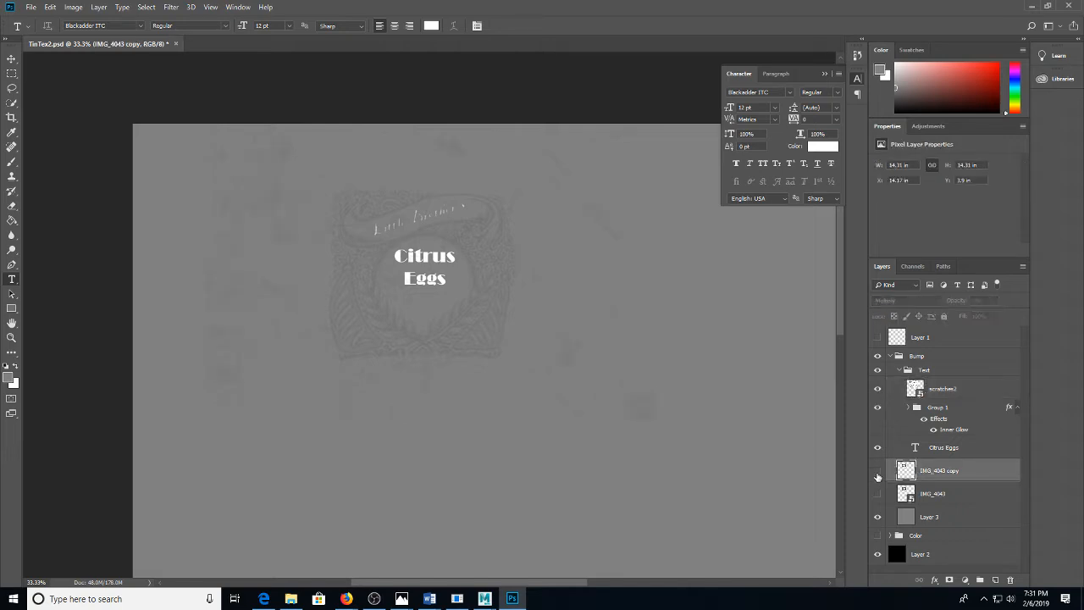
Save the Photoshop document and save a PNG copy named Tinbump03 in the sourceimages folder
{"action": "key", "text": "ctrl+s"}
{"action": "key", "text": "ctrl+shift+s"}
{"action": "left_click", "coordinate": [149, 263]}
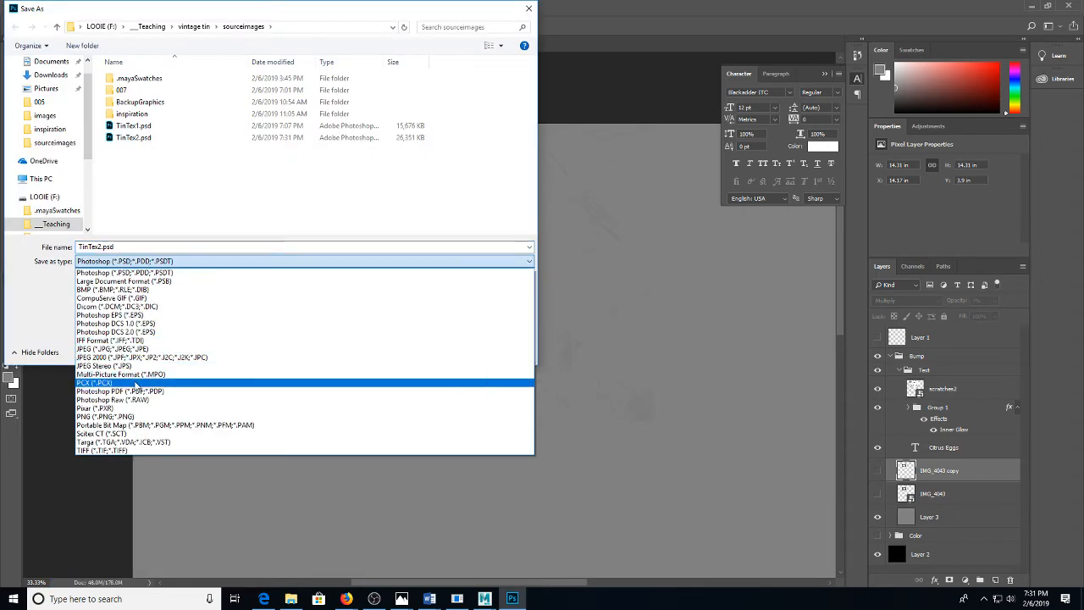
{"action": "left_click", "coordinate": [118, 417]}
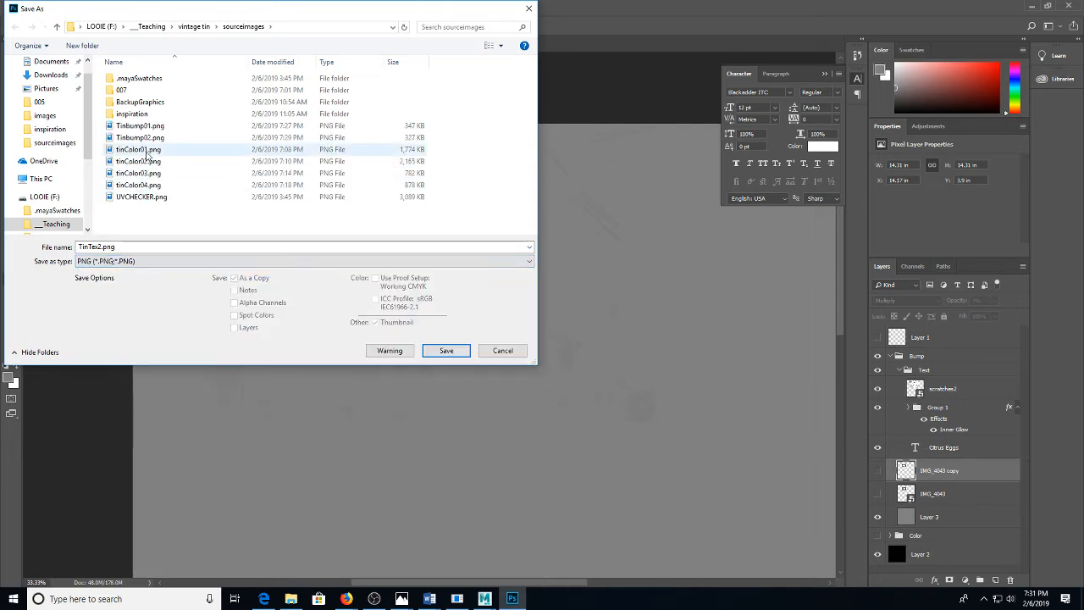
{"action": "left_click", "coordinate": [139, 137]}
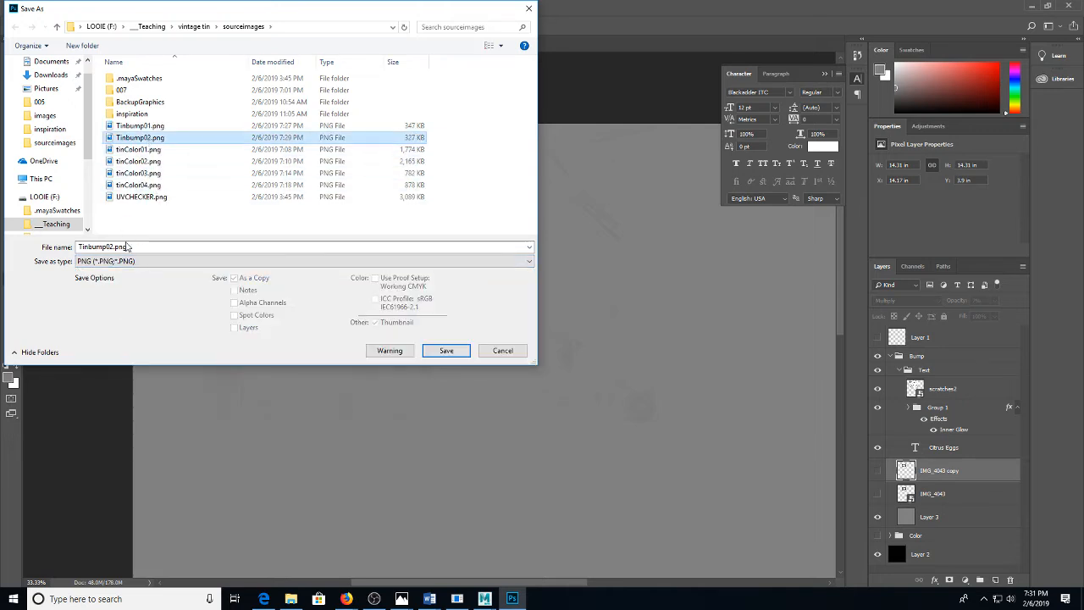
{"action": "left_click", "coordinate": [111, 248]}
{"action": "left_click_drag", "start_coordinate": [110, 248], "coordinate": [160, 248]}
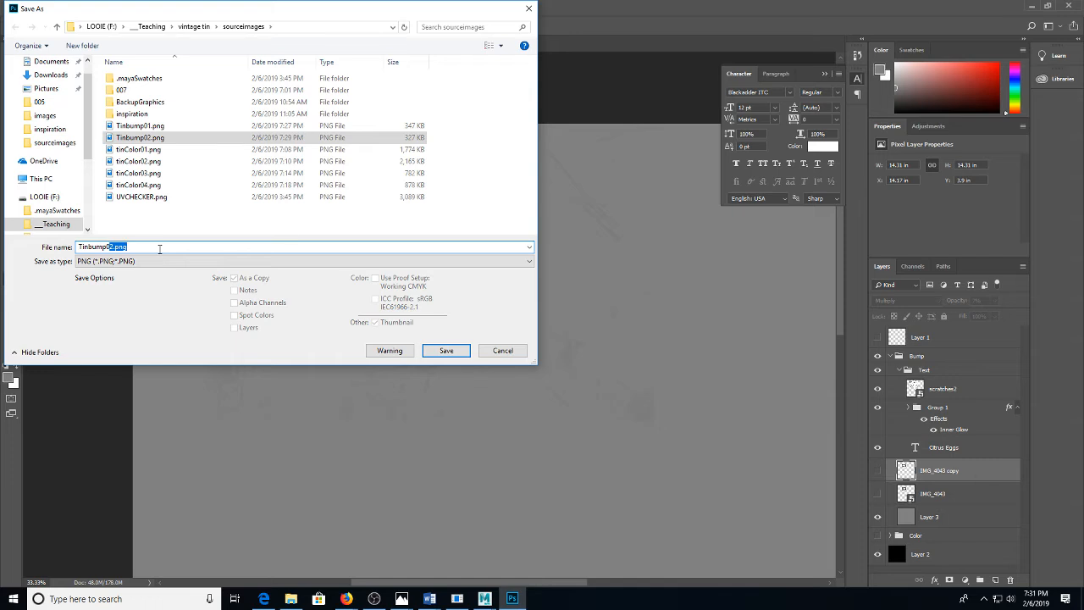
{"action": "type", "text": "3"}
{"action": "key", "text": "Return"}
{"action": "left_click", "coordinate": [611, 180]}
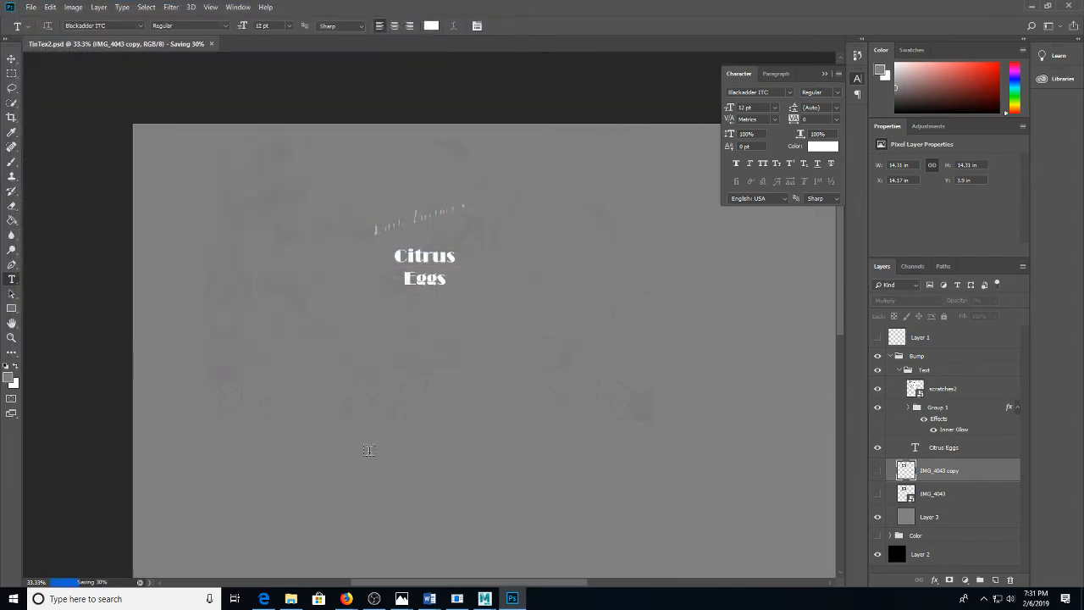
Switch to Maya and point the bump file texture to Tinbump03.png
{"action": "mouse_move", "coordinate": [485, 601]}
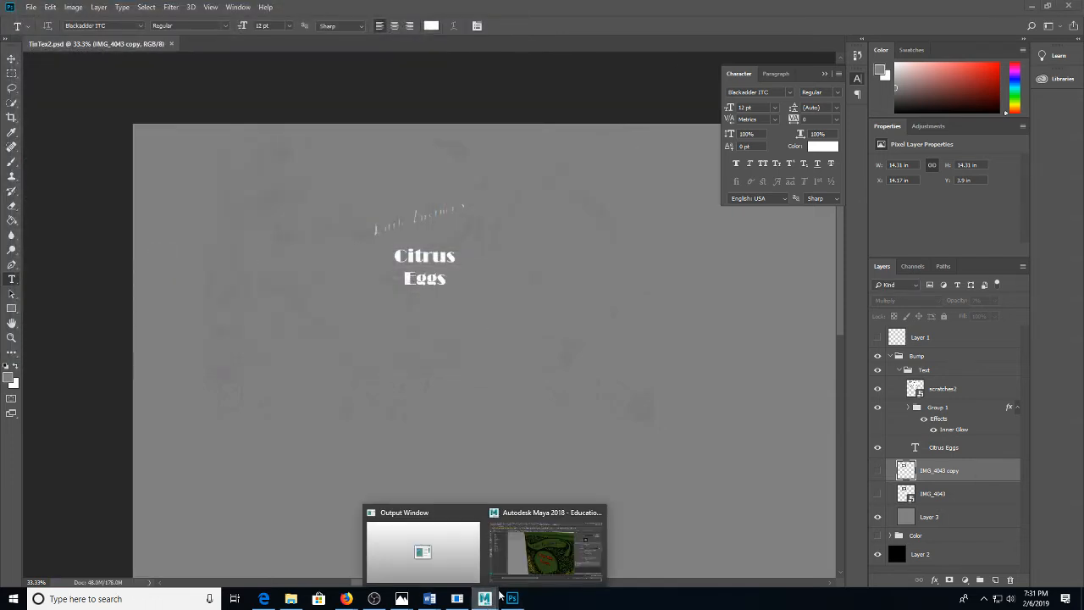
{"action": "left_click", "coordinate": [562, 558]}
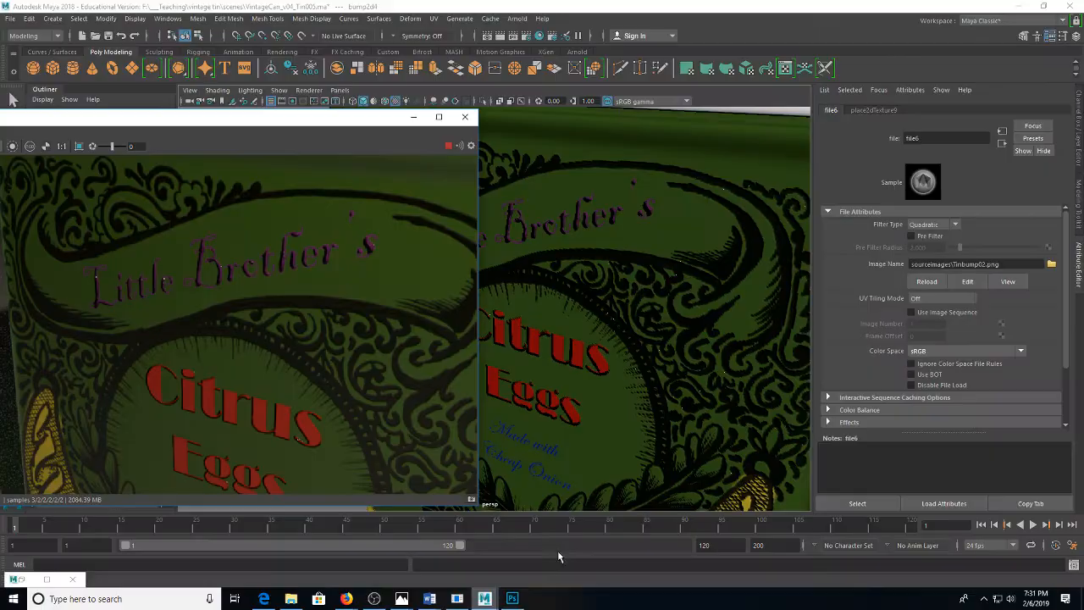
{"action": "left_click", "coordinate": [983, 264]}
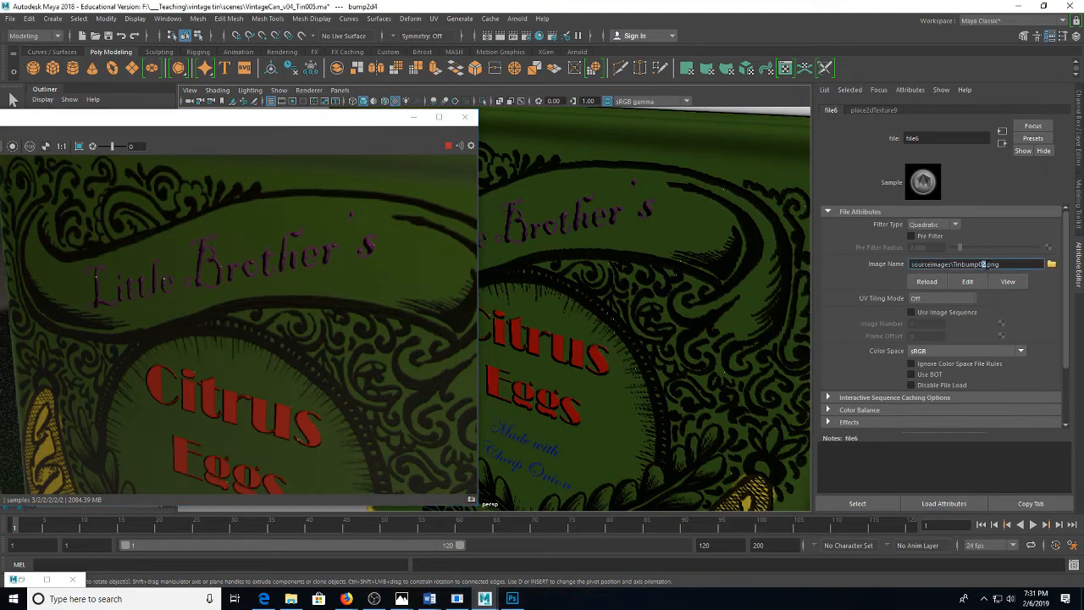
{"action": "key", "text": "BackSpace"}
{"action": "type", "text": "3"}
{"action": "key", "text": "Return"}
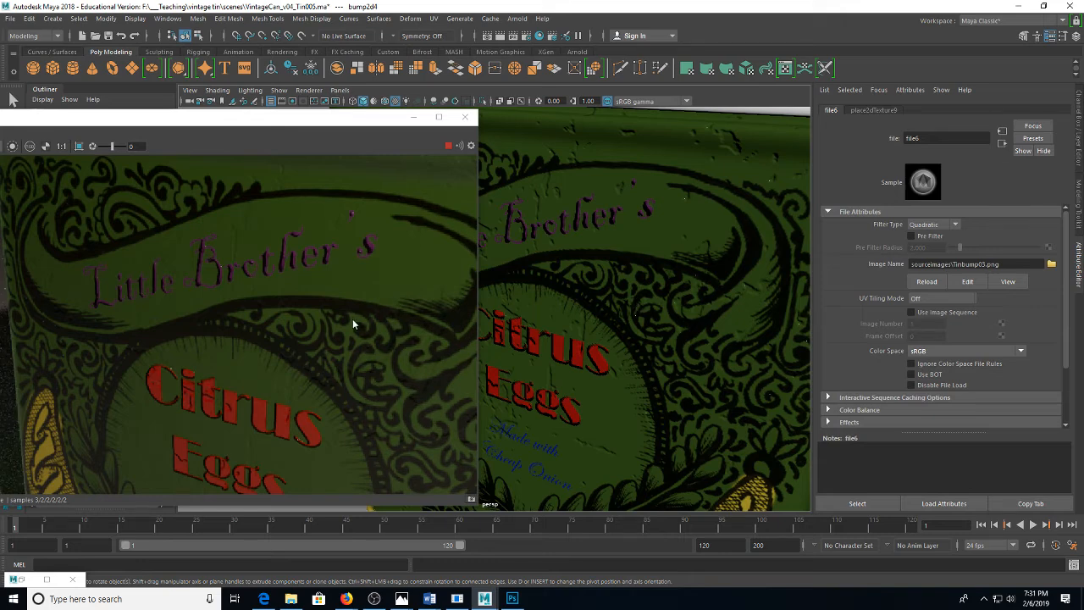
Examine the scratched bump on the label and whole can in the Arnold render, repositioning the render window and reframing its image
{"action": "left_click_drag", "start_coordinate": [73, 517], "coordinate": [11, 526]}
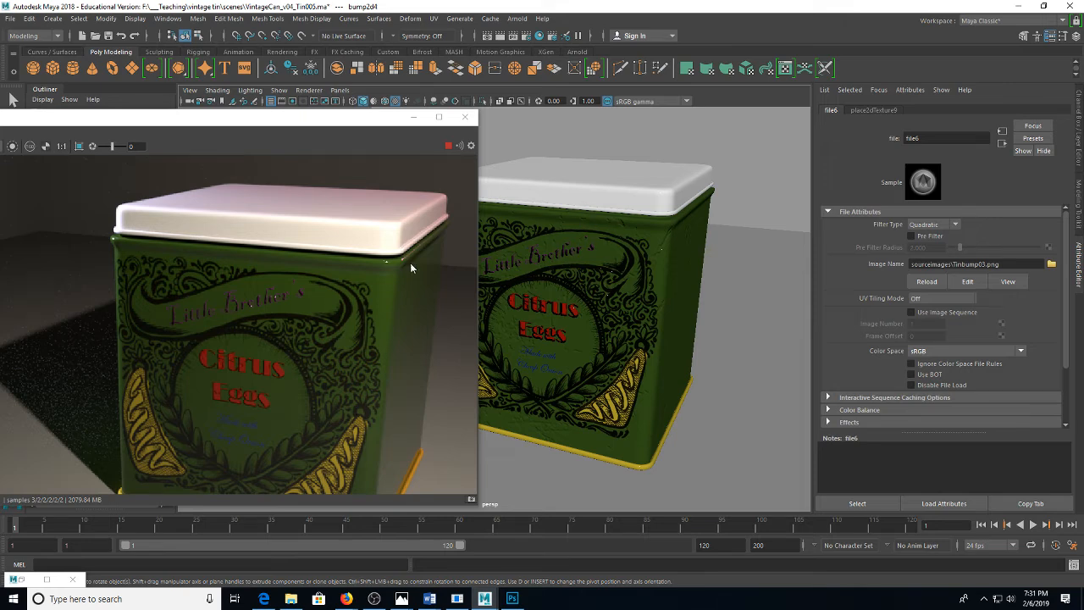
{"action": "scroll", "coordinate": [564, 215], "scroll_direction": "up", "scroll_amount": 2}
{"action": "scroll", "coordinate": [565, 215], "scroll_direction": "up", "scroll_amount": 2}
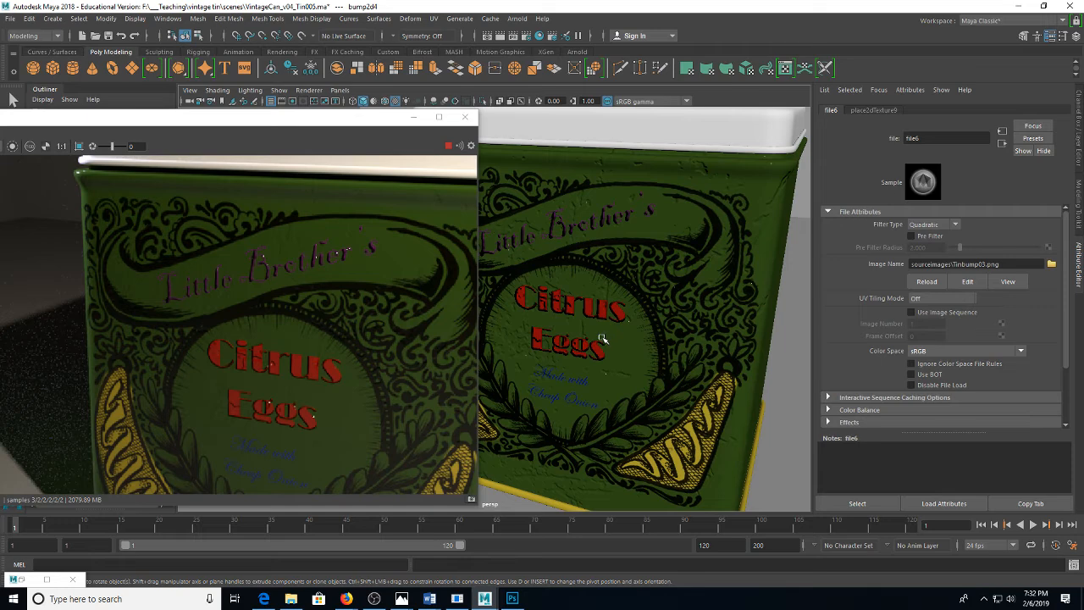
{"action": "left_click_drag", "start_coordinate": [127, 539], "coordinate": [65, 525]}
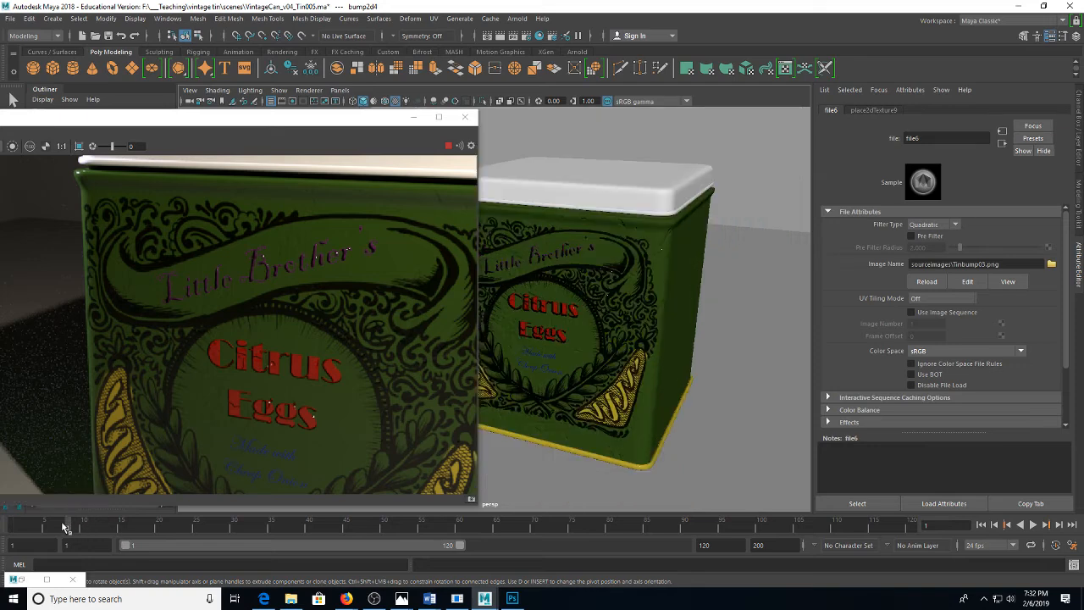
{"action": "left_click_drag", "start_coordinate": [307, 122], "coordinate": [320, 78]}
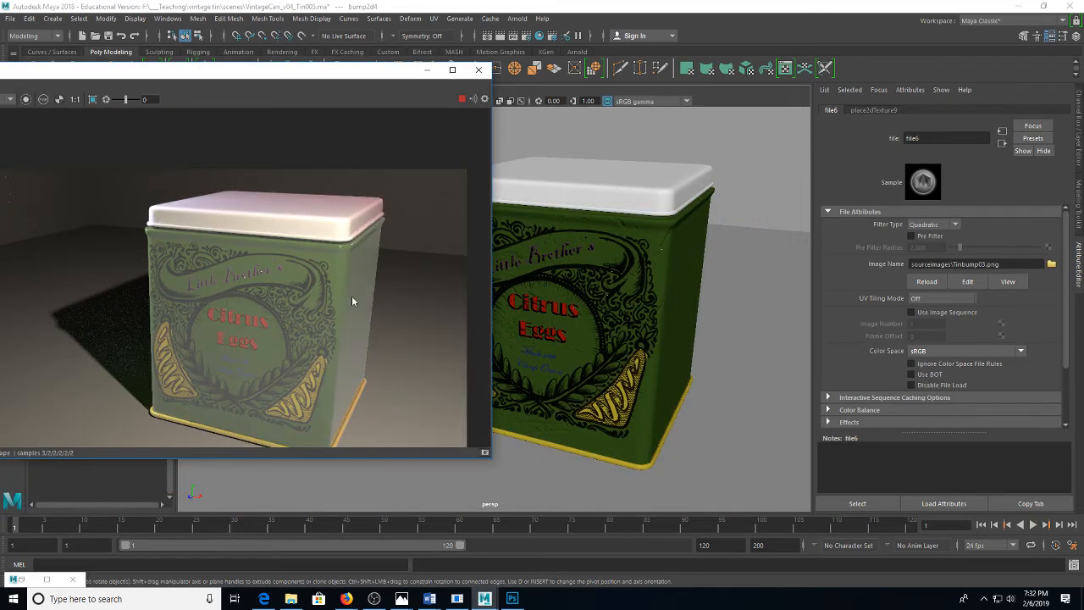
{"action": "left_click", "coordinate": [356, 294]}
{"action": "left_click_drag", "start_coordinate": [356, 296], "coordinate": [369, 263]}
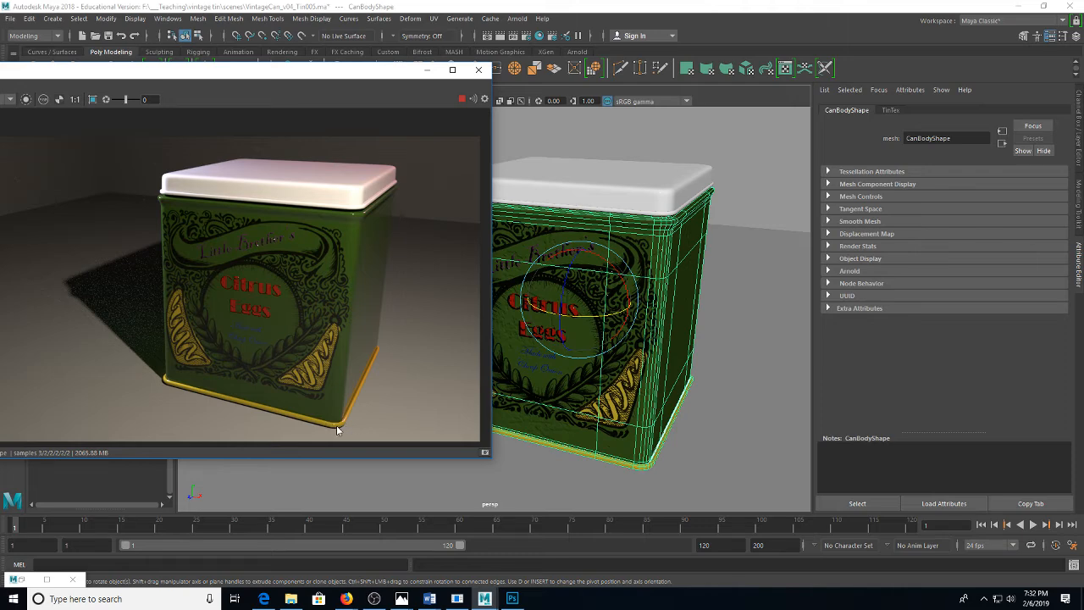
Select the can body and set the TinTex material's base metalness to 1
{"action": "left_click", "coordinate": [649, 246]}
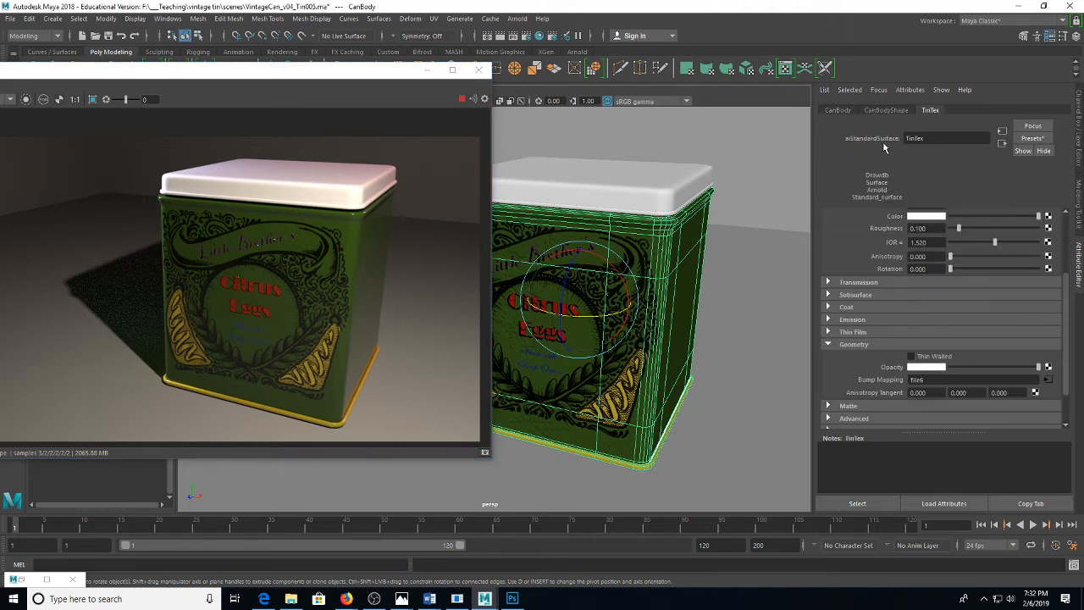
{"action": "scroll", "coordinate": [1011, 243], "scroll_direction": "up", "scroll_amount": 3}
{"action": "left_click_drag", "start_coordinate": [951, 280], "coordinate": [1076, 280]}
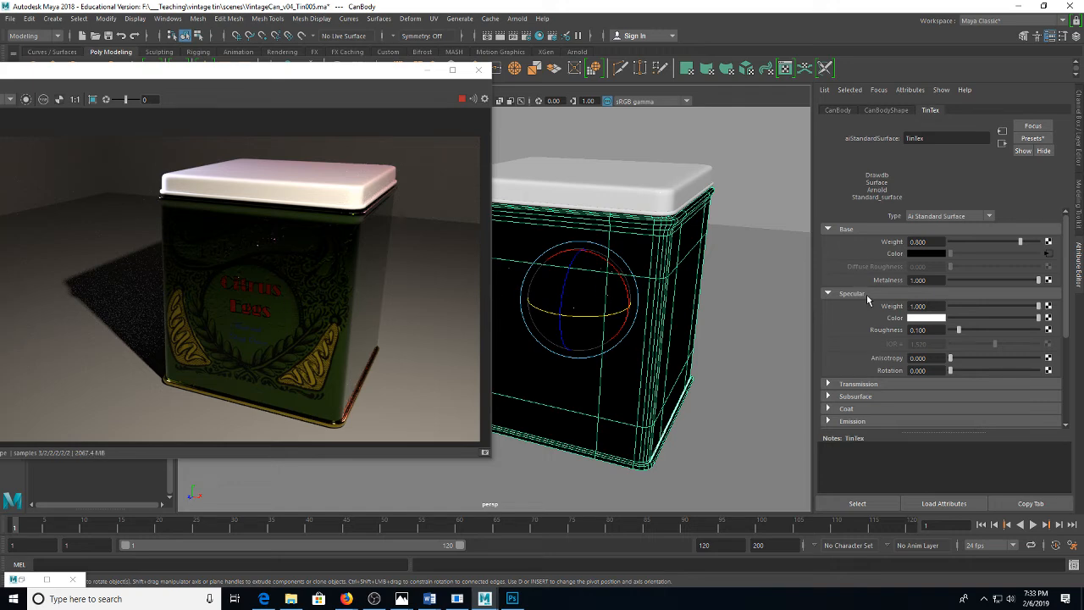
Set the TinTex material's base metalness back to 0
{"action": "left_click_drag", "start_coordinate": [995, 281], "coordinate": [939, 281]}
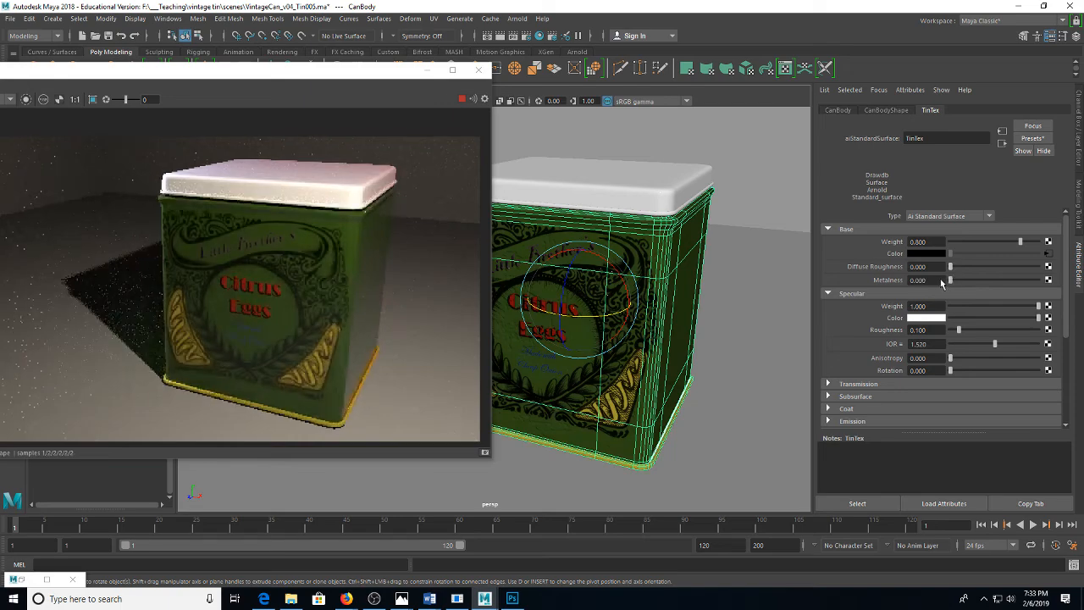
Switch to Photoshop and duplicate the scratches2 layer out of the Bump group, placing the copy above that group
{"action": "left_click", "coordinate": [512, 599]}
{"action": "left_click", "coordinate": [892, 356]}
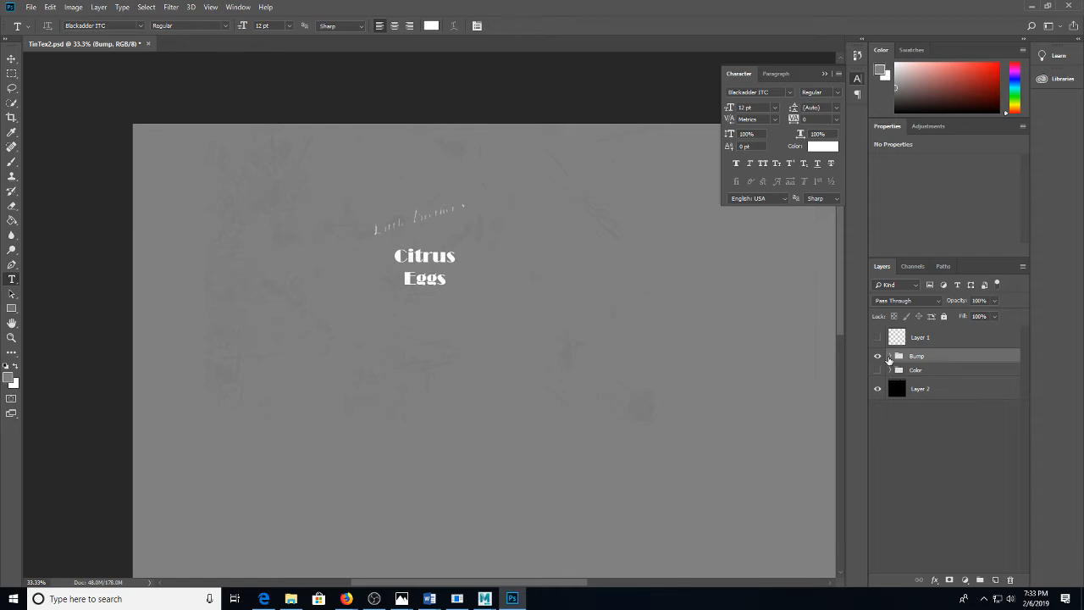
{"action": "left_click", "coordinate": [889, 356]}
{"action": "left_click", "coordinate": [942, 391]}
{"action": "left_click_drag", "start_coordinate": [945, 393], "coordinate": [898, 358]}
{"action": "left_click", "coordinate": [892, 379]}
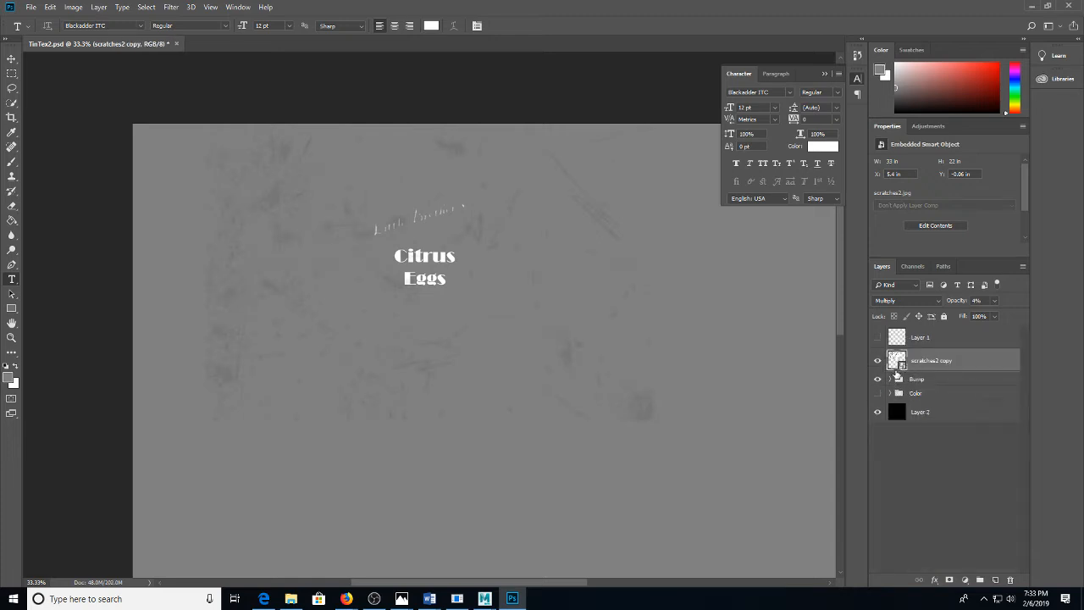
Hide the Bump group and copy Layer 4 and Layer 3 out of the Color group to just below the scratches2 copy
{"action": "left_click", "coordinate": [891, 379]}
{"action": "left_click", "coordinate": [891, 379]}
{"action": "left_click", "coordinate": [877, 379]}
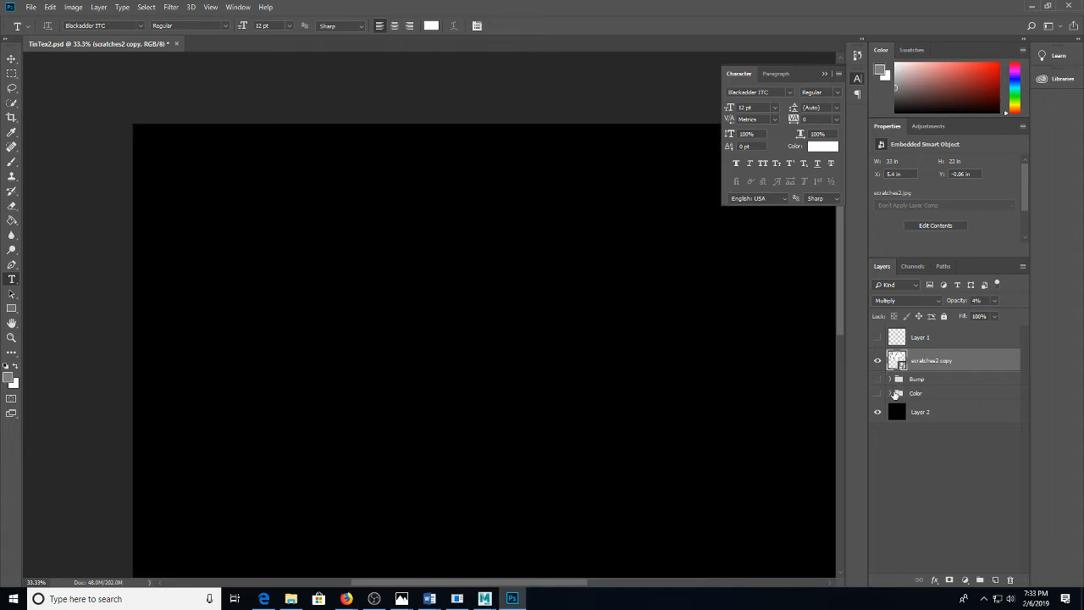
{"action": "left_click", "coordinate": [891, 393]}
{"action": "left_click", "coordinate": [920, 496]}
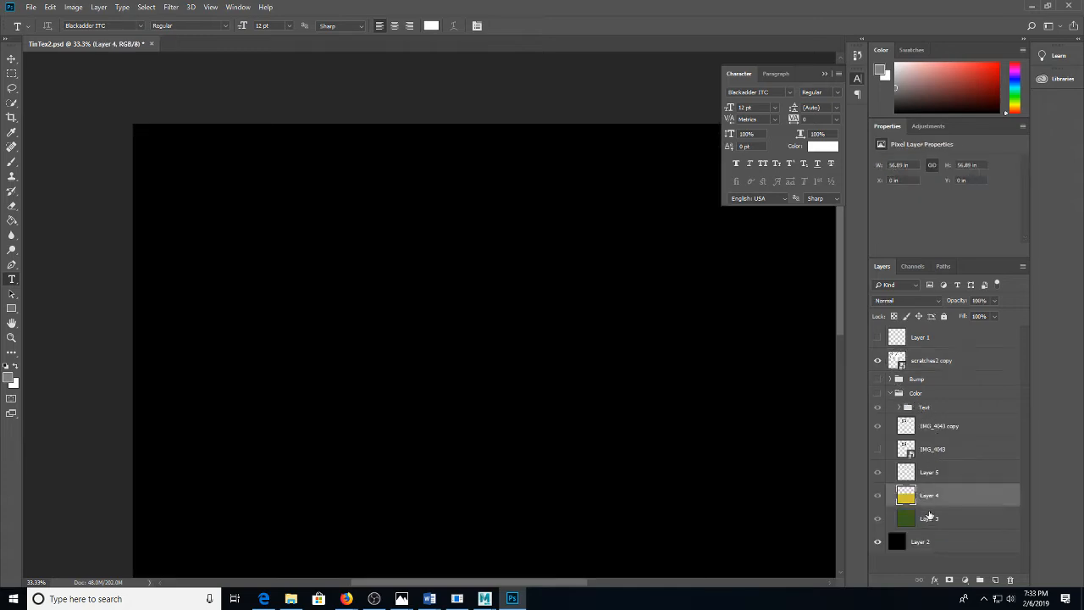
{"action": "left_click", "coordinate": [928, 518], "text": "shift"}
{"action": "left_click_drag", "start_coordinate": [938, 499], "coordinate": [923, 372]}
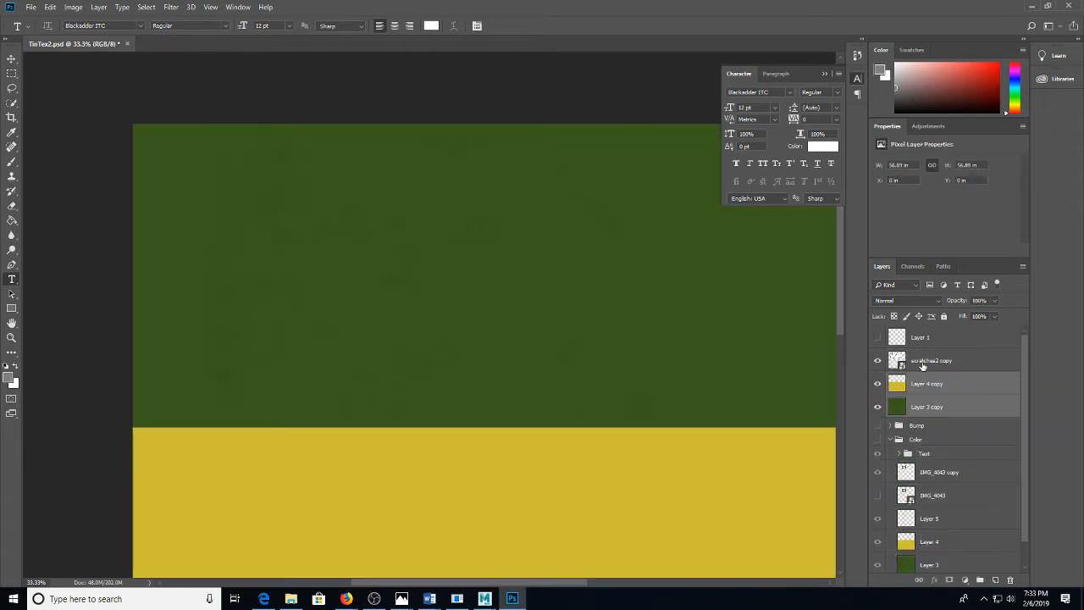
Group the scratches2, Layer 4 and Layer 3 copies and name the group metal
{"action": "key", "text": "ctrl+g"}
{"action": "double_click", "coordinate": [924, 356]}
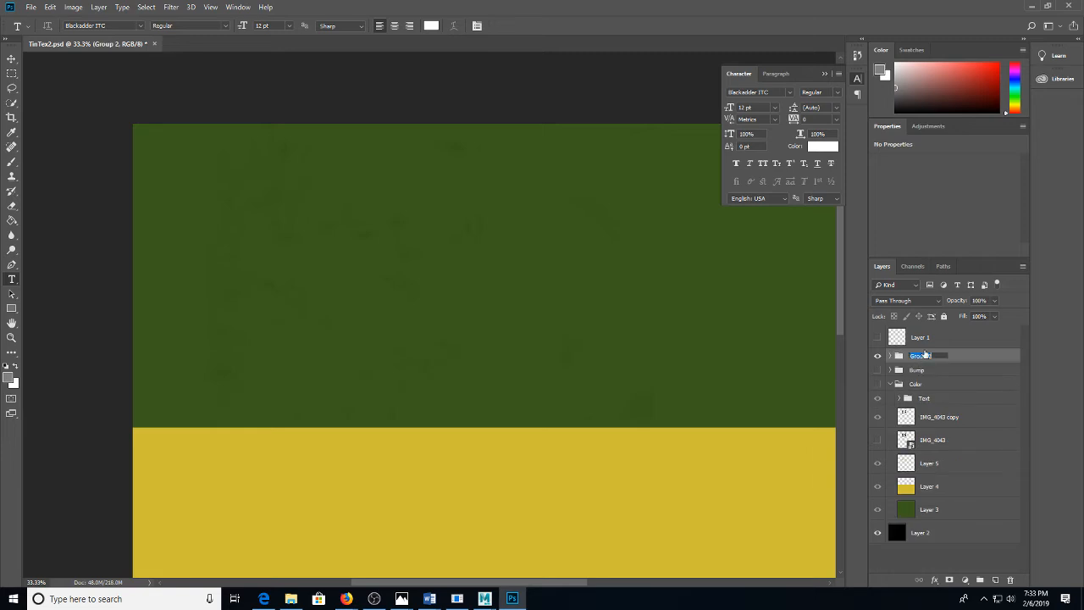
{"action": "type", "text": "metal"}
{"action": "key", "text": "Return"}
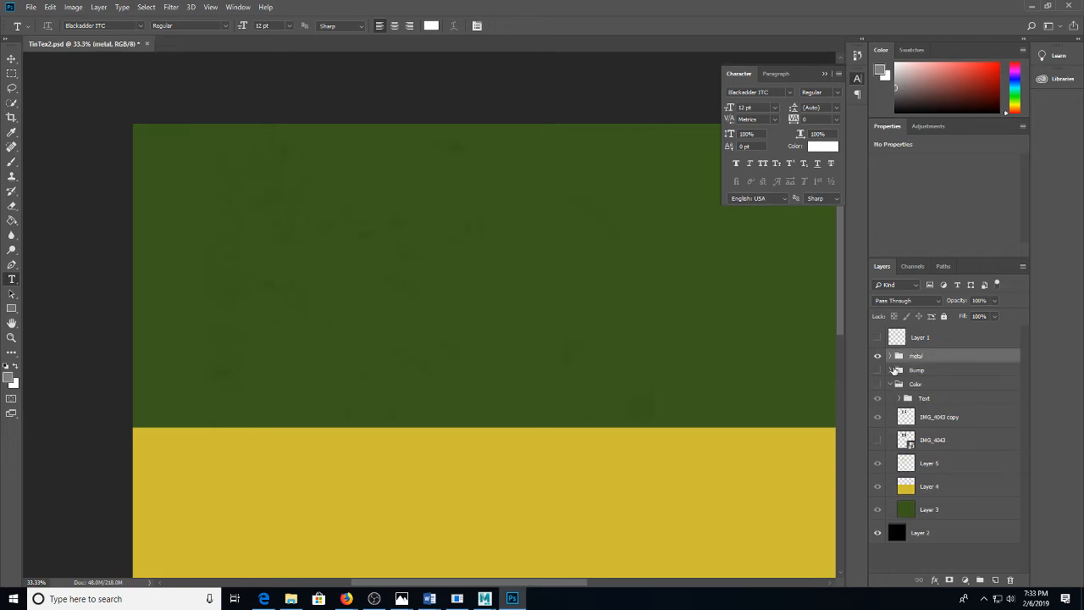
Fill the yellow area of Layer 4 copy in the metal group with white using the Paint Bucket
{"action": "left_click", "coordinate": [889, 357]}
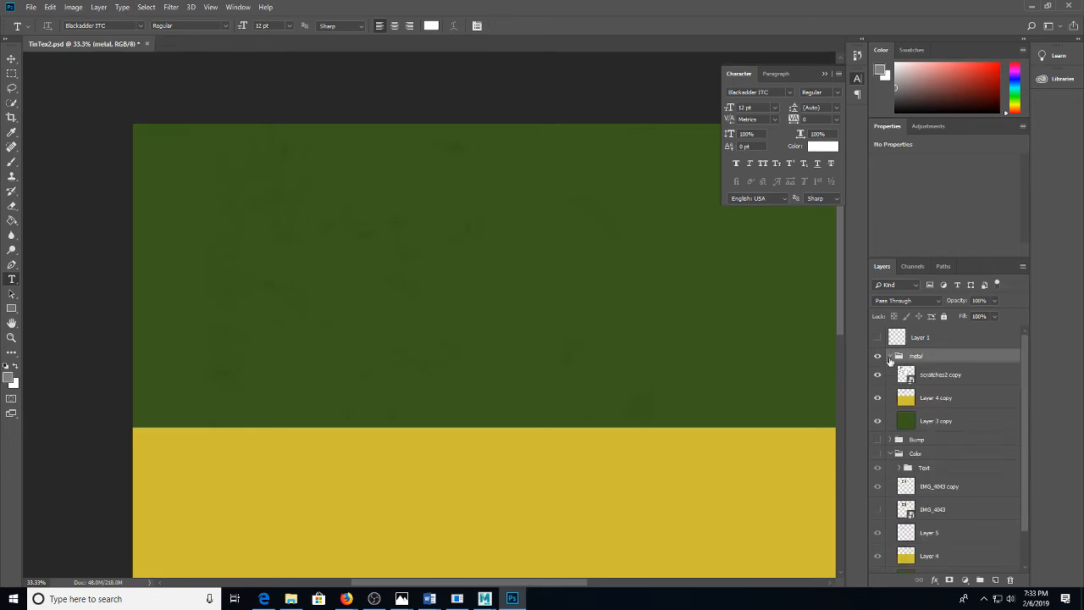
{"action": "left_click", "coordinate": [937, 382]}
{"action": "left_click", "coordinate": [938, 398]}
{"action": "scroll", "coordinate": [466, 333], "scroll_direction": "down", "scroll_amount": 4}
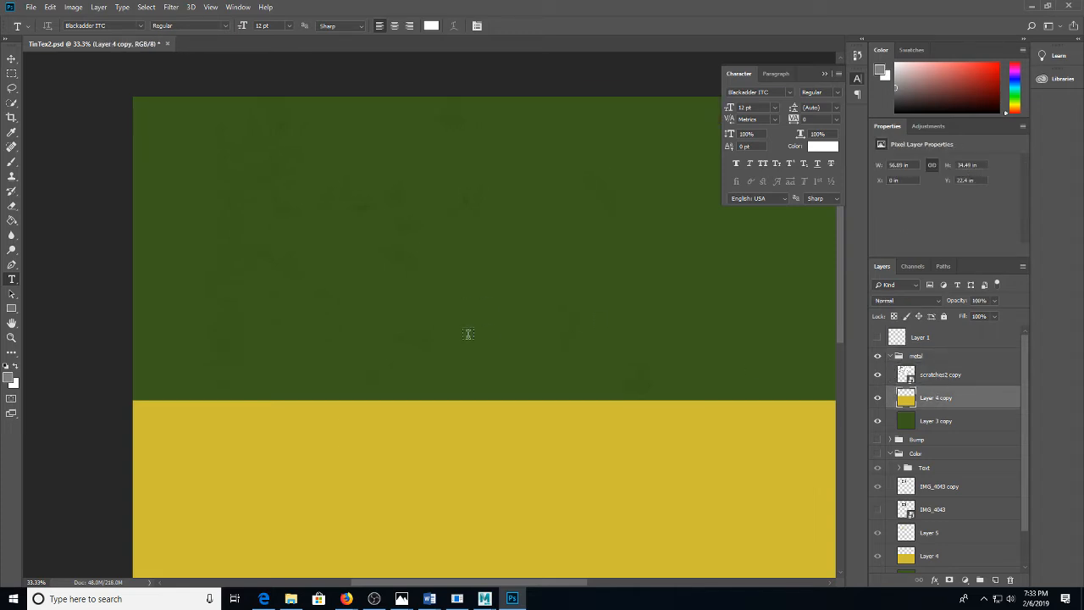
{"action": "left_click", "coordinate": [924, 427]}
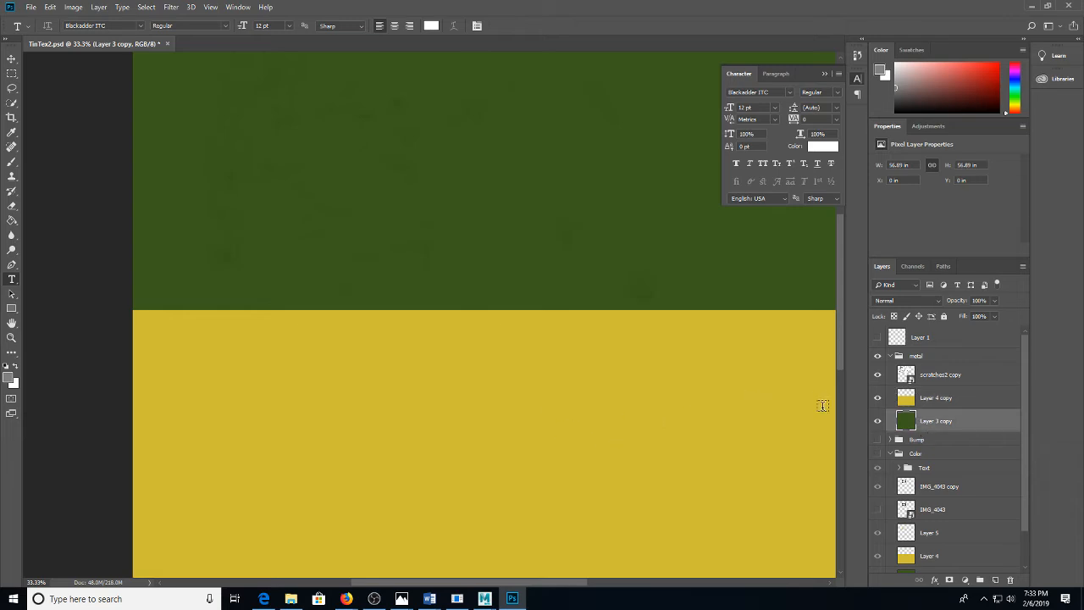
{"action": "left_click", "coordinate": [942, 403]}
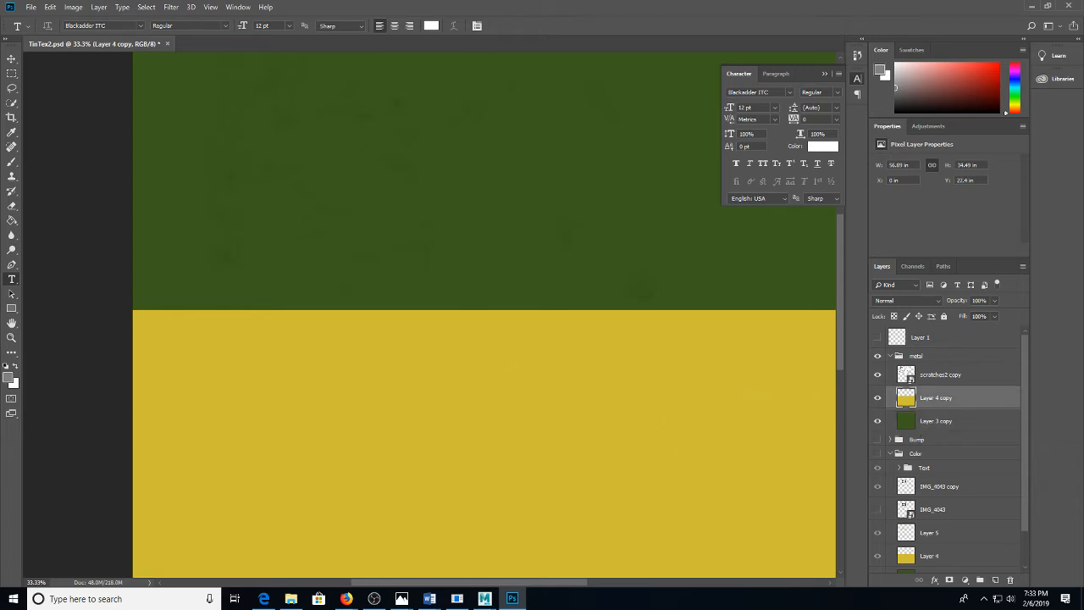
{"action": "left_click", "coordinate": [9, 377]}
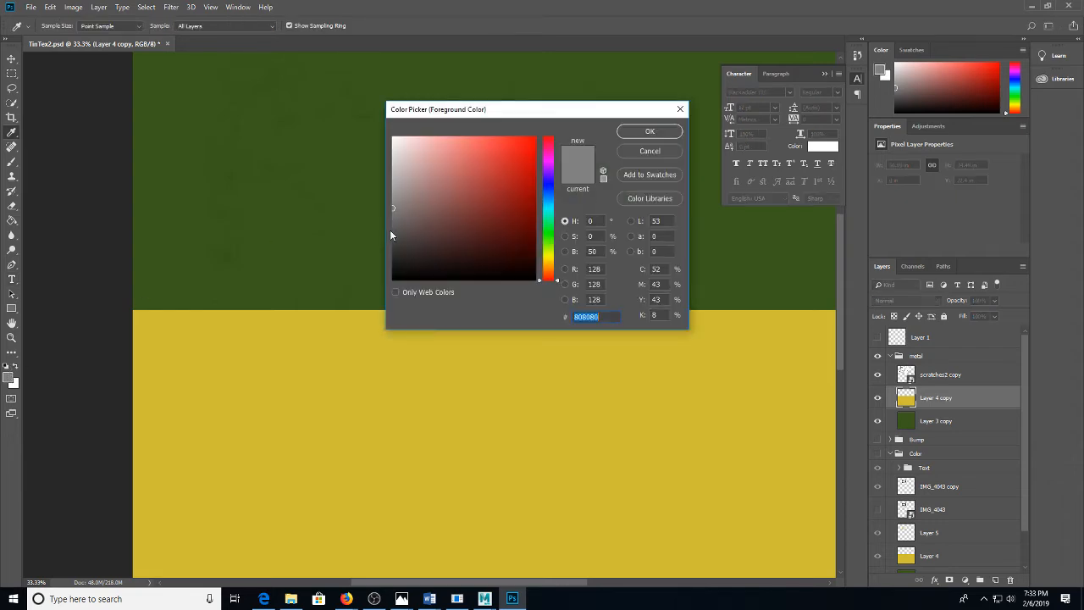
{"action": "left_click_drag", "start_coordinate": [415, 186], "coordinate": [381, 103]}
{"action": "left_click", "coordinate": [634, 133]}
{"action": "key", "text": "g"}
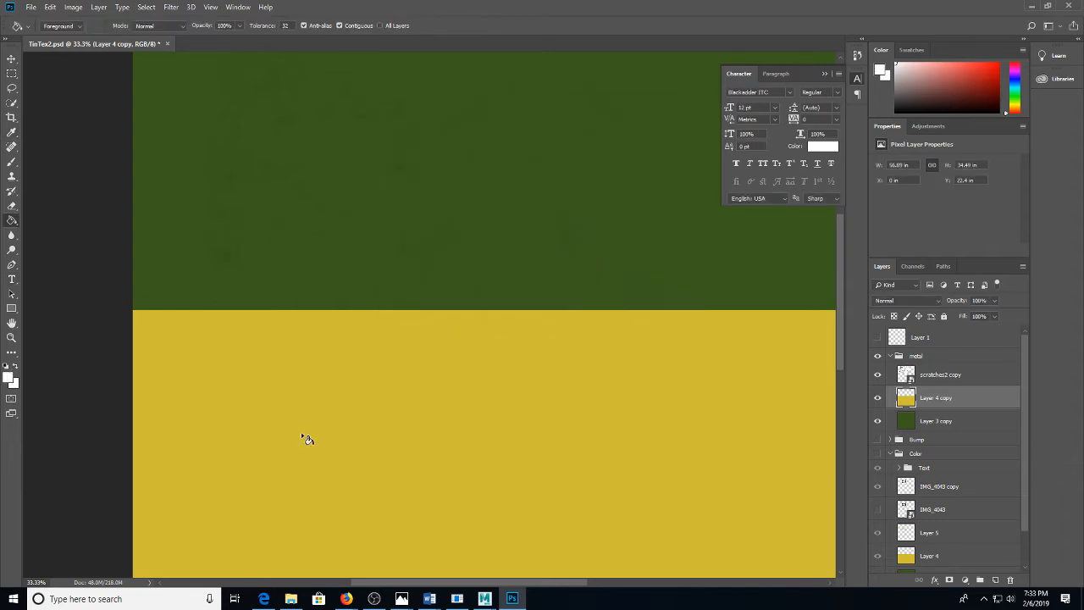
{"action": "left_click", "coordinate": [299, 407]}
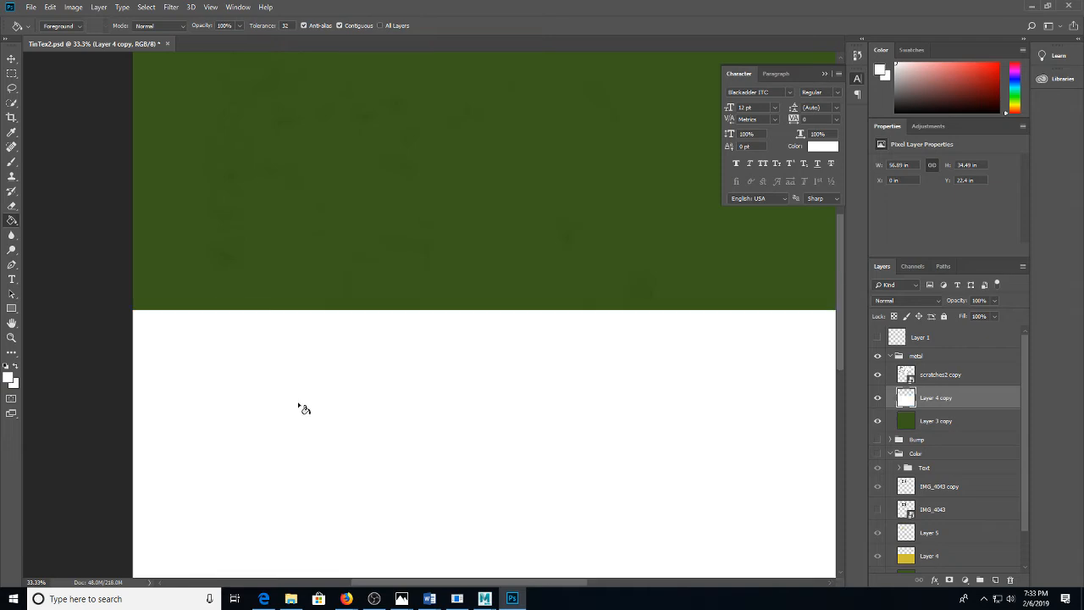
Restore the default colors and fill the green Layer 3 copy in the metal group with black
{"action": "left_click", "coordinate": [925, 428]}
{"action": "left_click", "coordinate": [7, 366]}
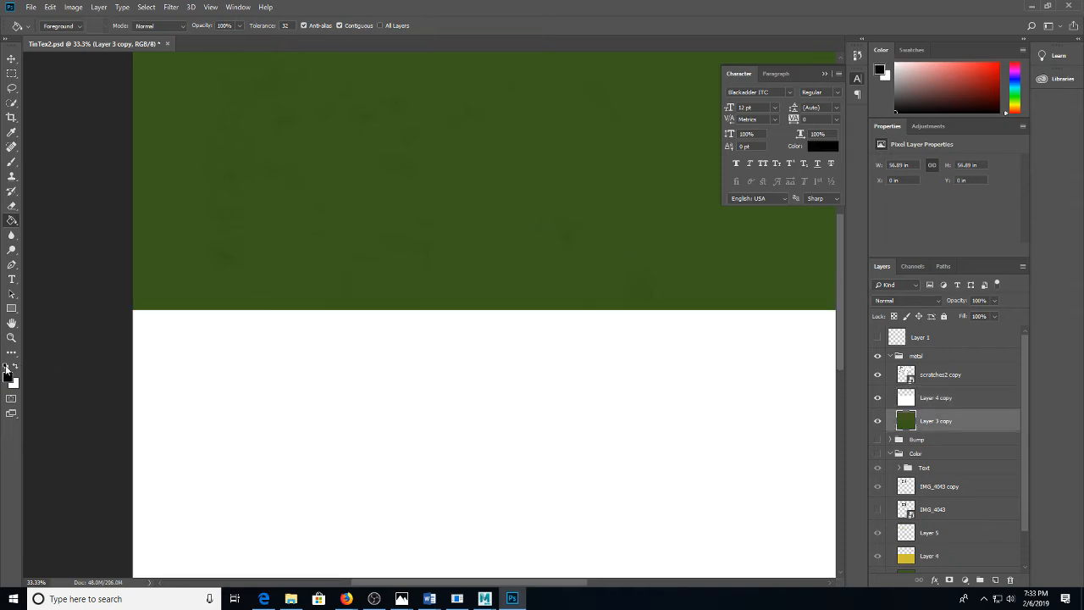
{"action": "left_click", "coordinate": [526, 273]}
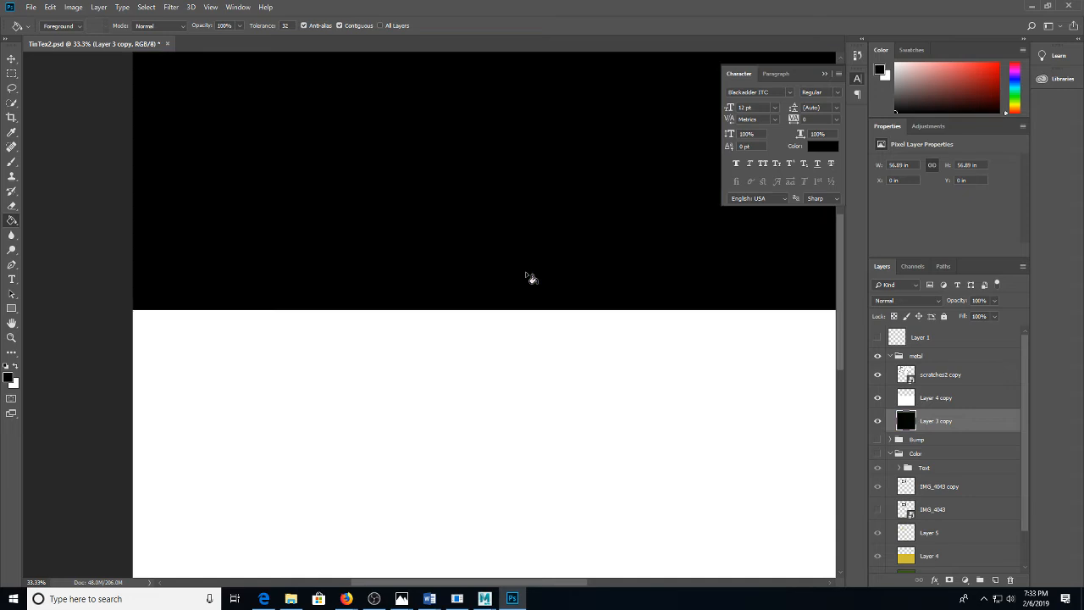
Invert the scratches2 copy layer in the metal group and set its blend mode to Normal
{"action": "left_click", "coordinate": [930, 377]}
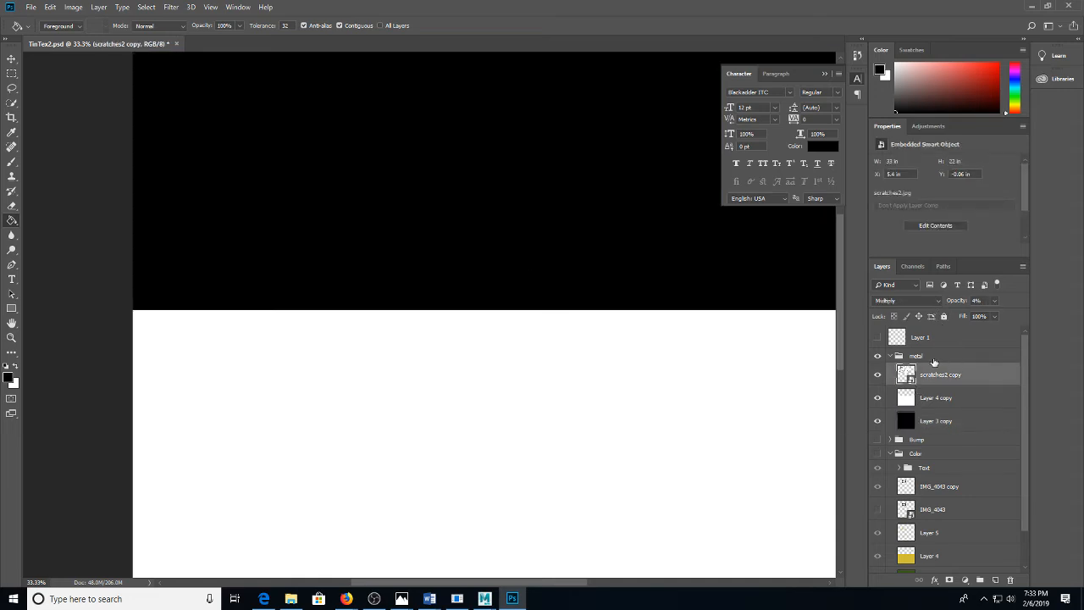
{"action": "key", "text": "ctrl+i"}
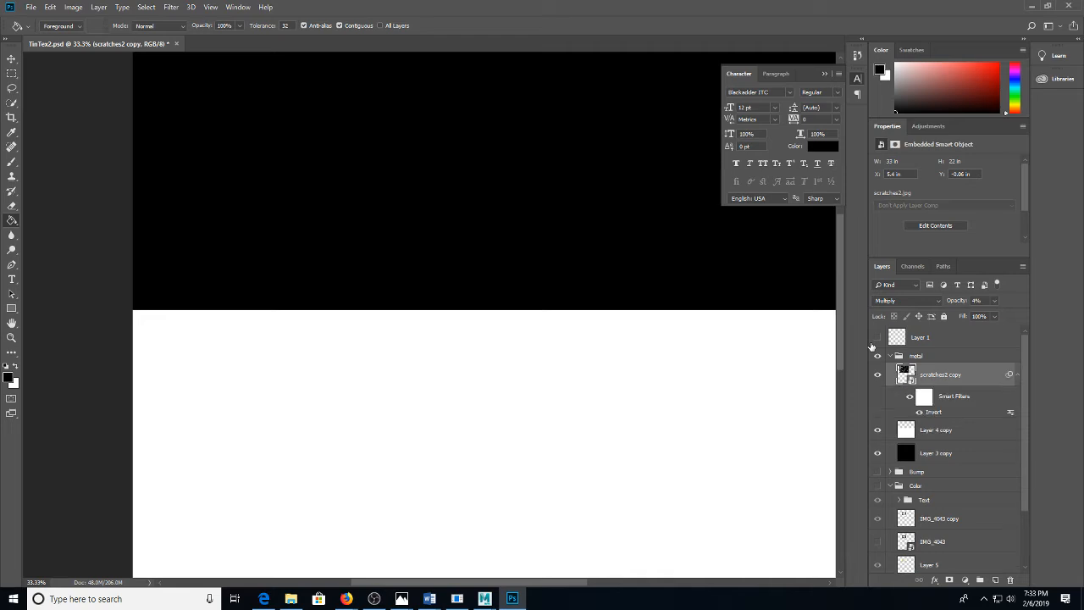
{"action": "left_click", "coordinate": [901, 299]}
{"action": "left_click", "coordinate": [897, 313]}
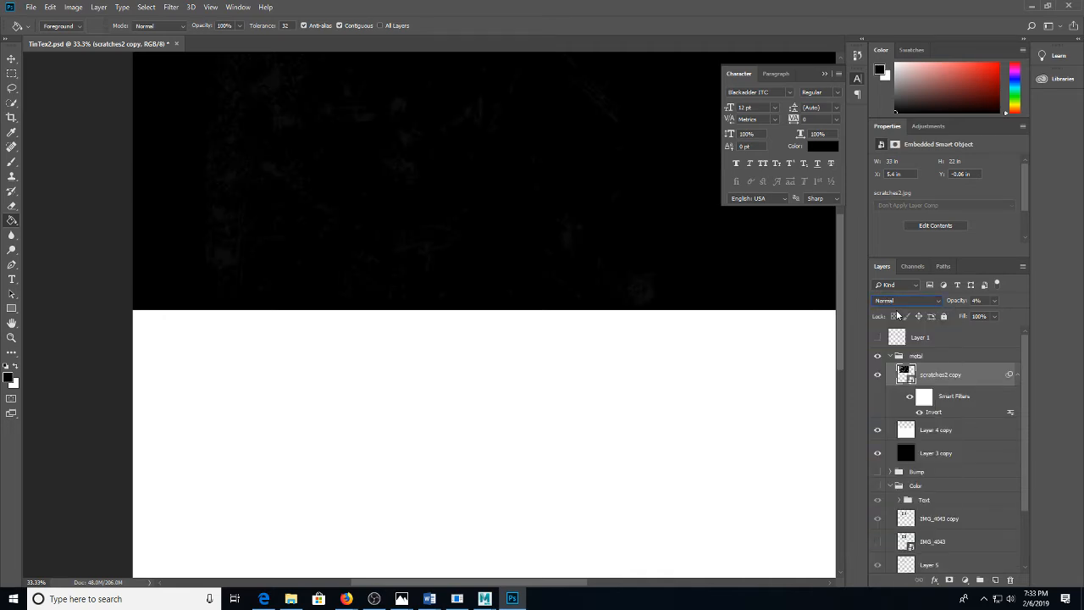
Raise the scratches2 copy layer's opacity to 100%, keeping its blend mode at Normal
{"action": "left_click", "coordinate": [994, 301]}
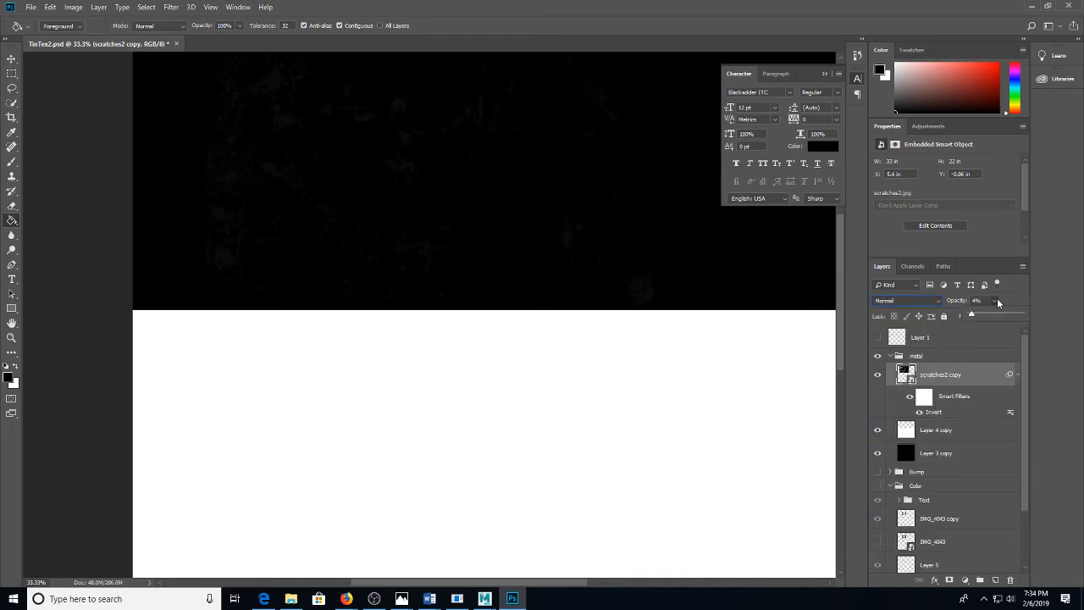
{"action": "left_click_drag", "start_coordinate": [974, 315], "coordinate": [1038, 317]}
{"action": "scroll", "coordinate": [441, 310], "scroll_direction": "up", "scroll_amount": 4}
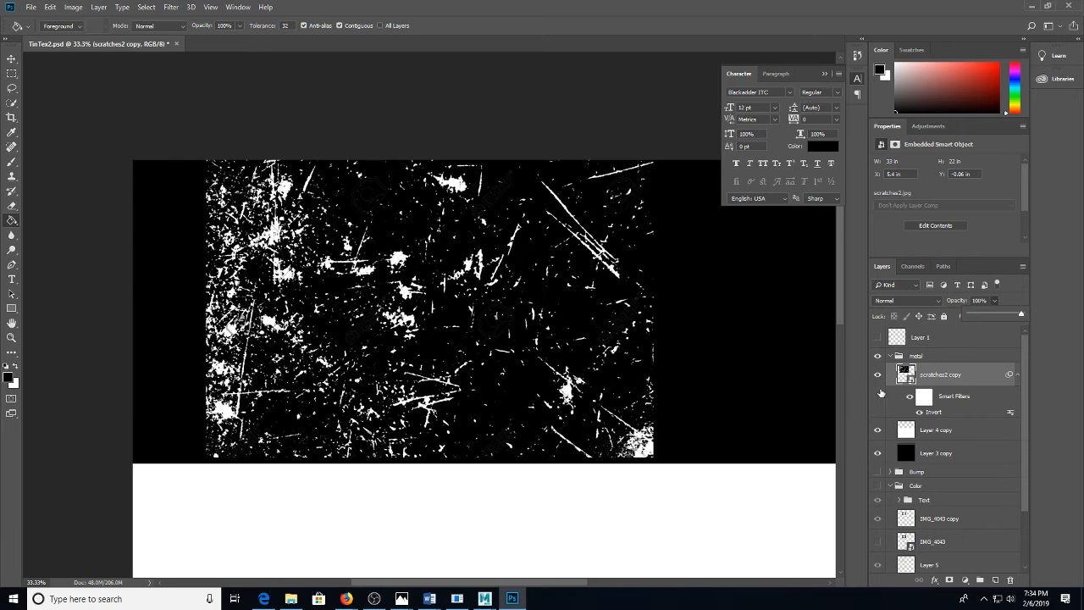
{"action": "left_click", "coordinate": [889, 300]}
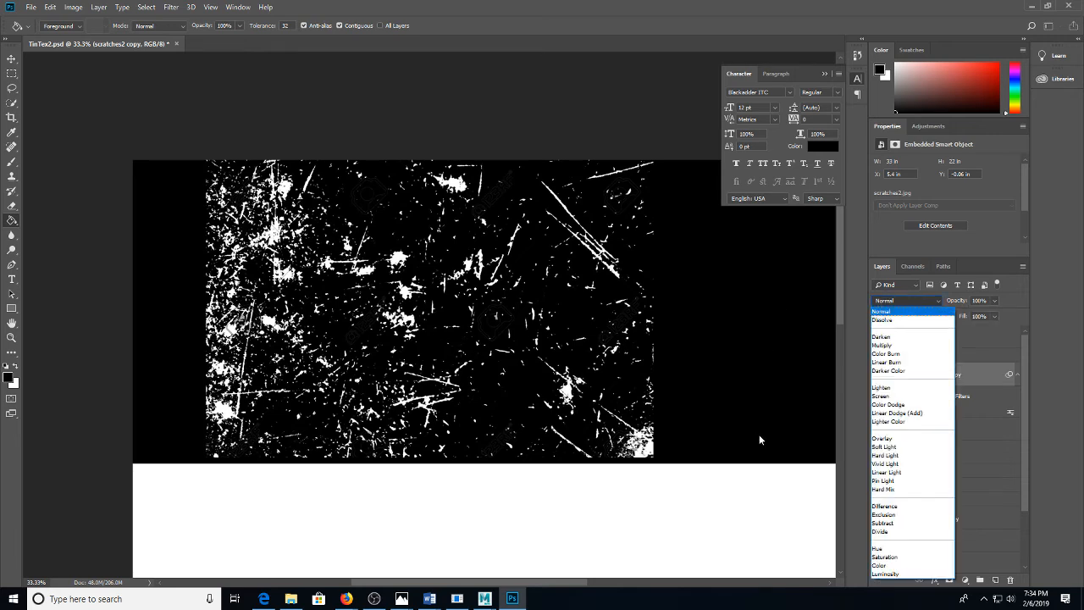
{"action": "left_click", "coordinate": [991, 296]}
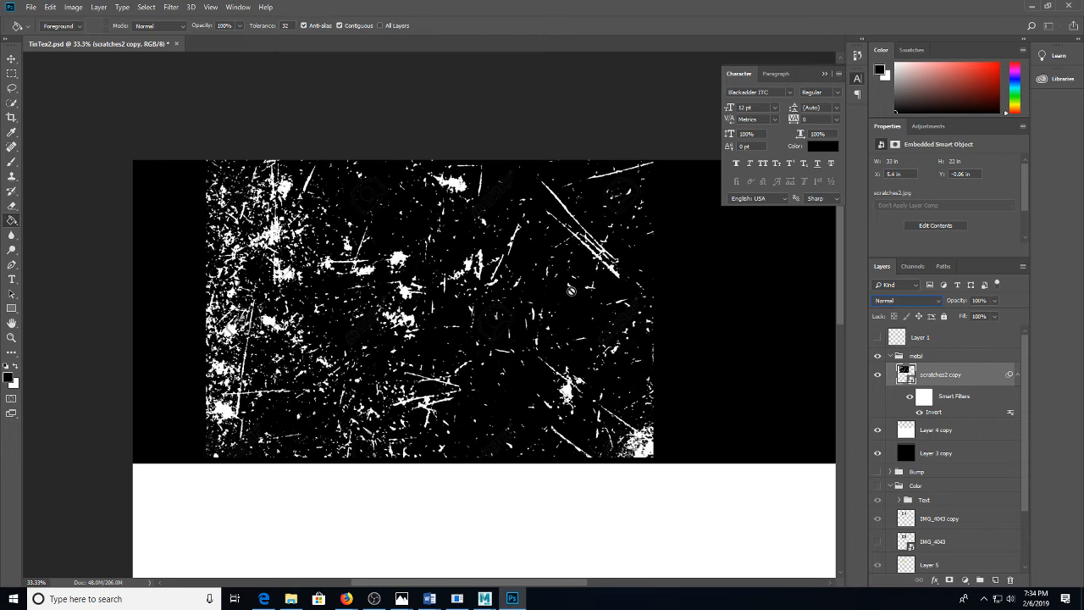
Save the Photoshop document and save a PNG copy named TinMetal01 in the sourceimages folder
{"action": "key", "text": "ctrl+s"}
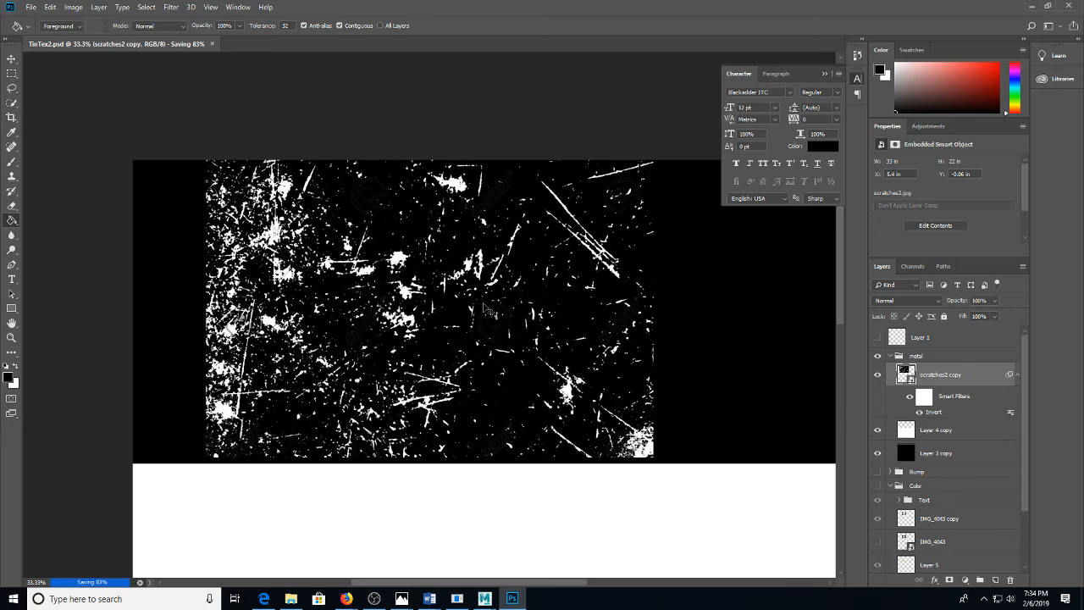
{"action": "left_click", "coordinate": [487, 311]}
{"action": "left_click", "coordinate": [543, 227]}
{"action": "key", "text": "ctrl+shift+s"}
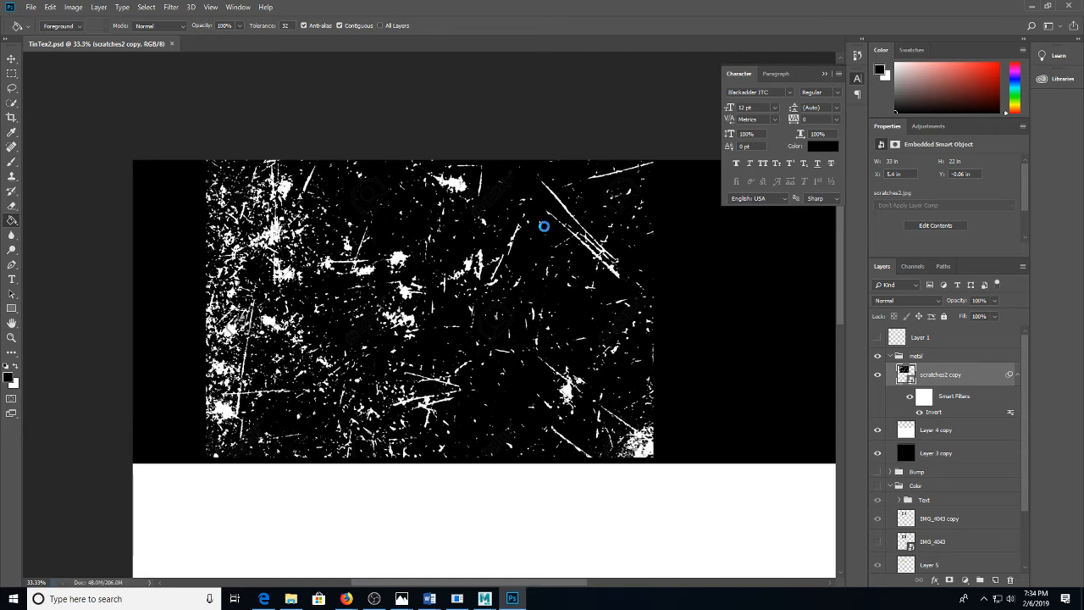
{"action": "left_click", "coordinate": [115, 261]}
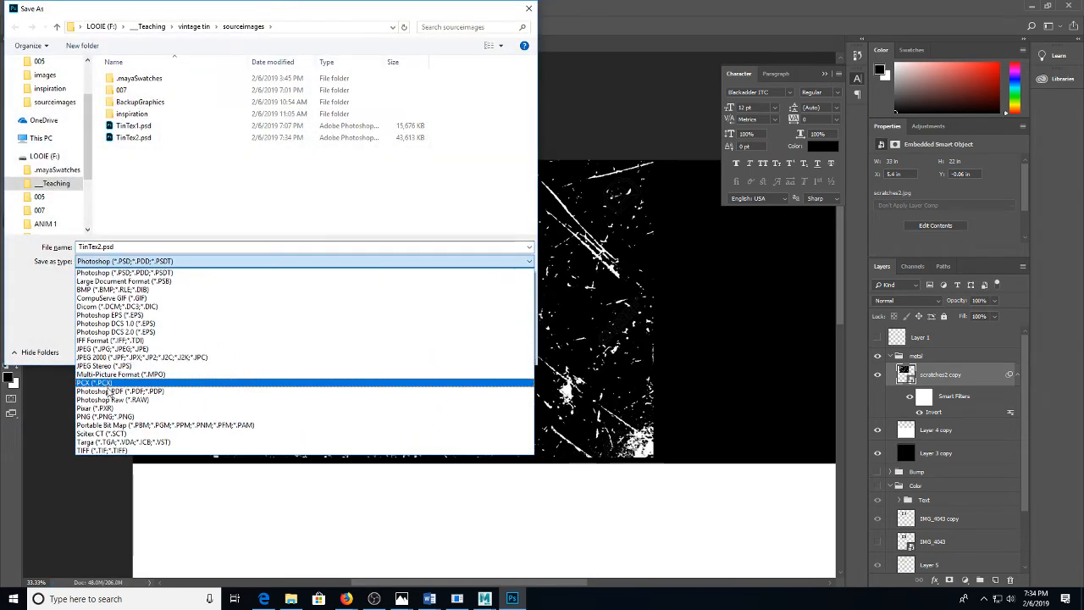
{"action": "left_click", "coordinate": [106, 418]}
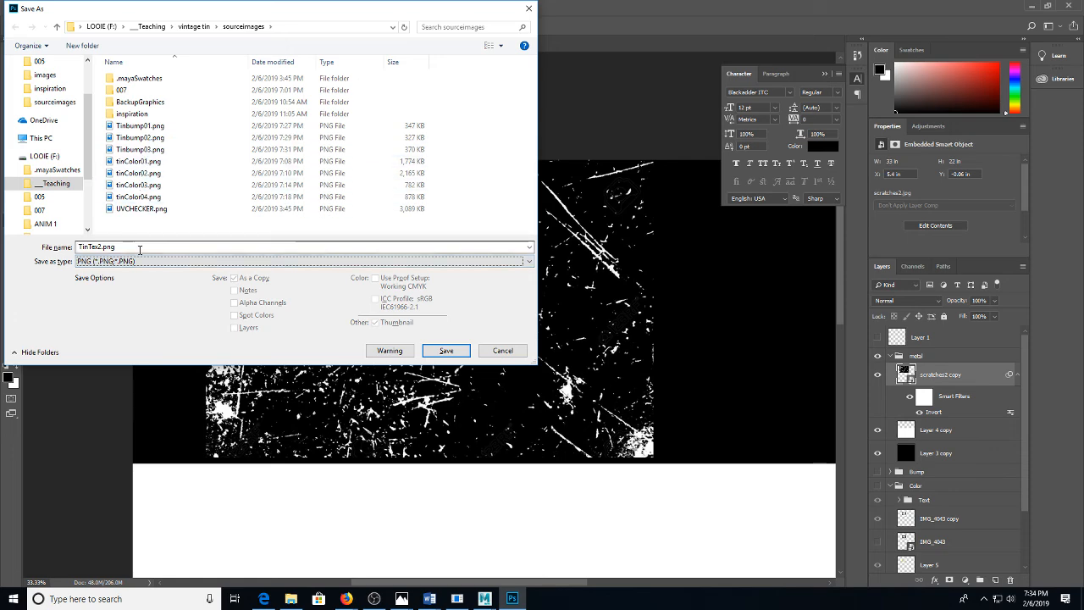
{"action": "type", "text": "Ti"}
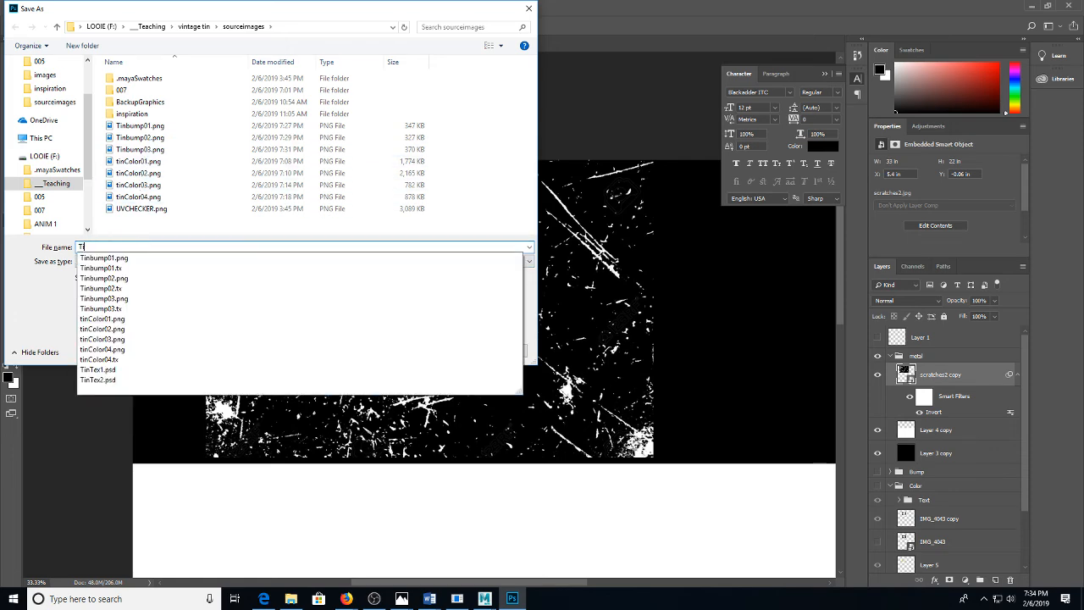
{"action": "type", "text": "nMetal01"}
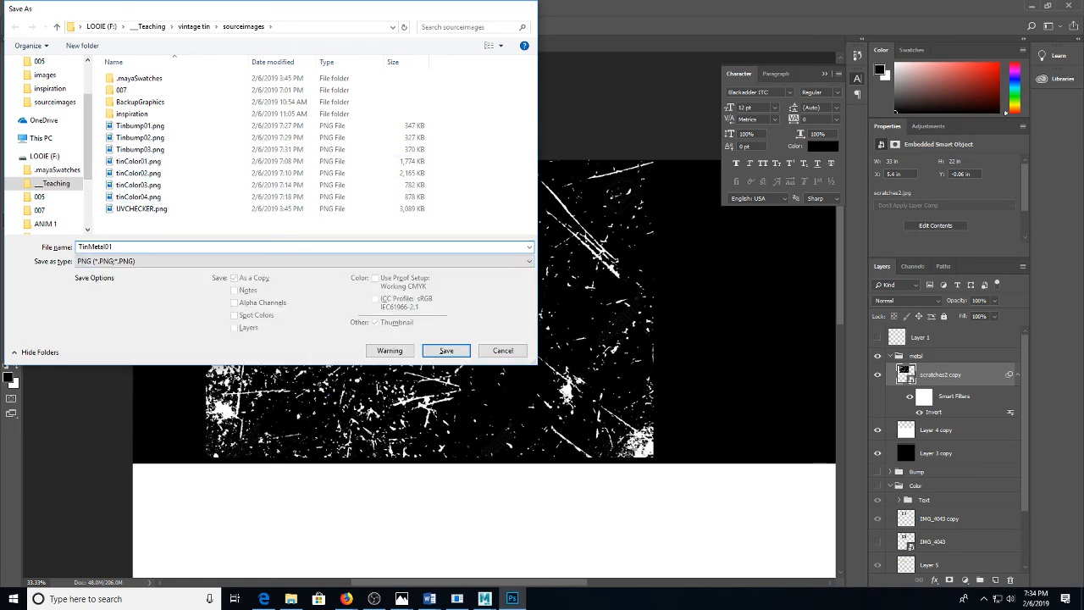
{"action": "key", "text": "Return"}
{"action": "key", "text": "Return"}
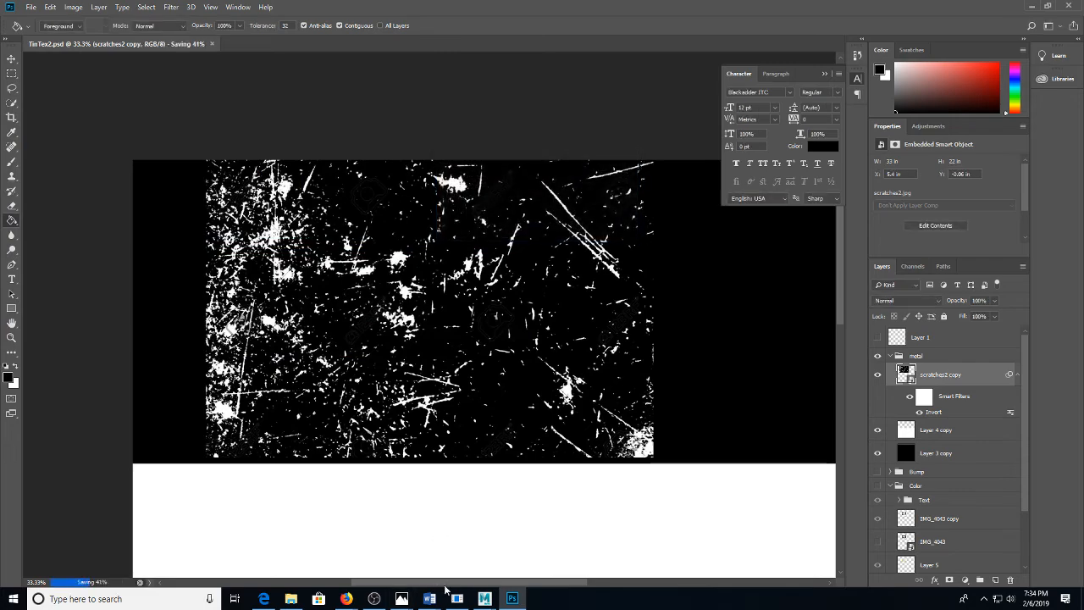
Switch to Maya and map TinTex's metalness with a file texture that loads TinMetal01.png
{"action": "mouse_move", "coordinate": [484, 599]}
{"action": "left_click", "coordinate": [521, 554]}
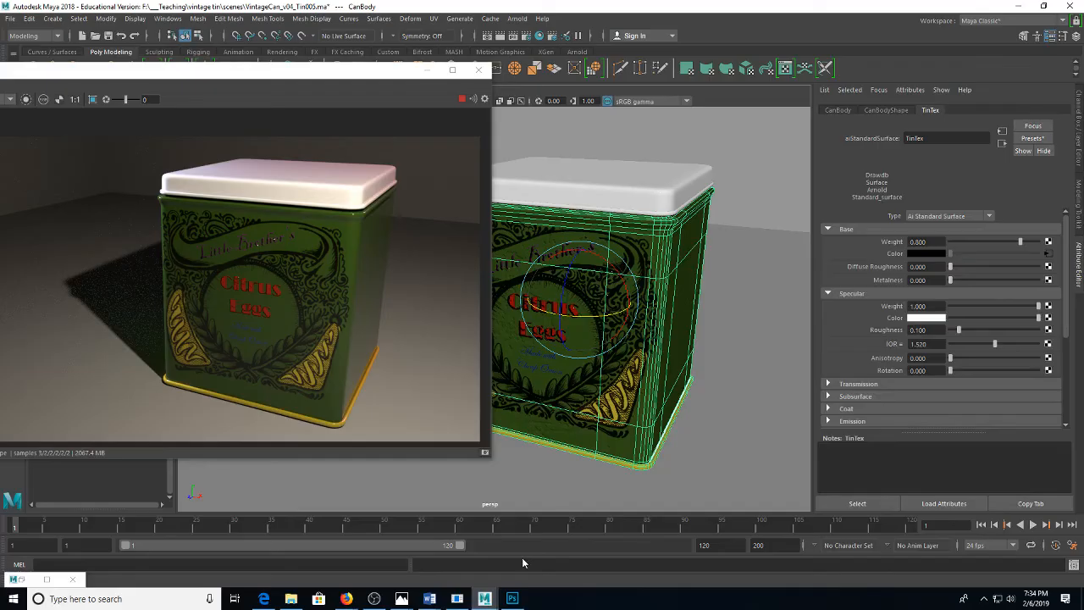
{"action": "left_click", "coordinate": [1048, 279]}
{"action": "left_click", "coordinate": [476, 298]}
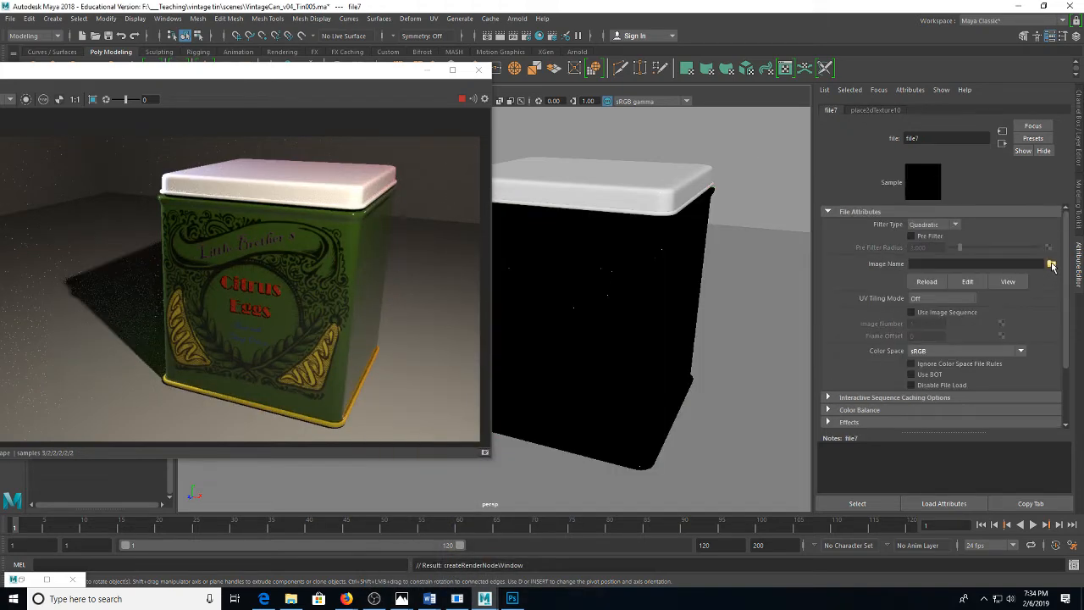
{"action": "left_click", "coordinate": [1051, 265]}
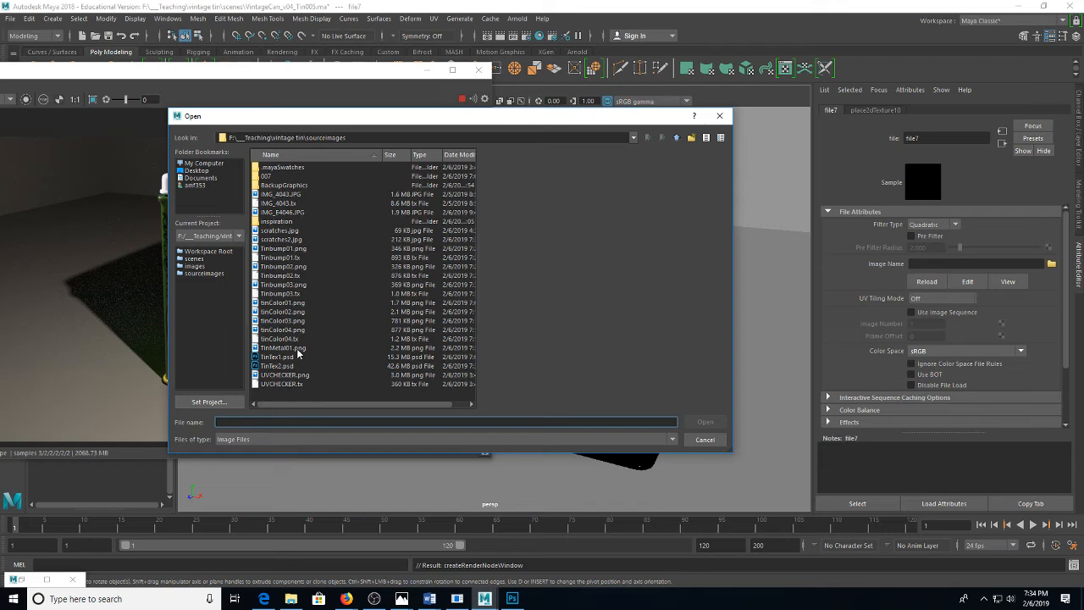
{"action": "double_click", "coordinate": [298, 351]}
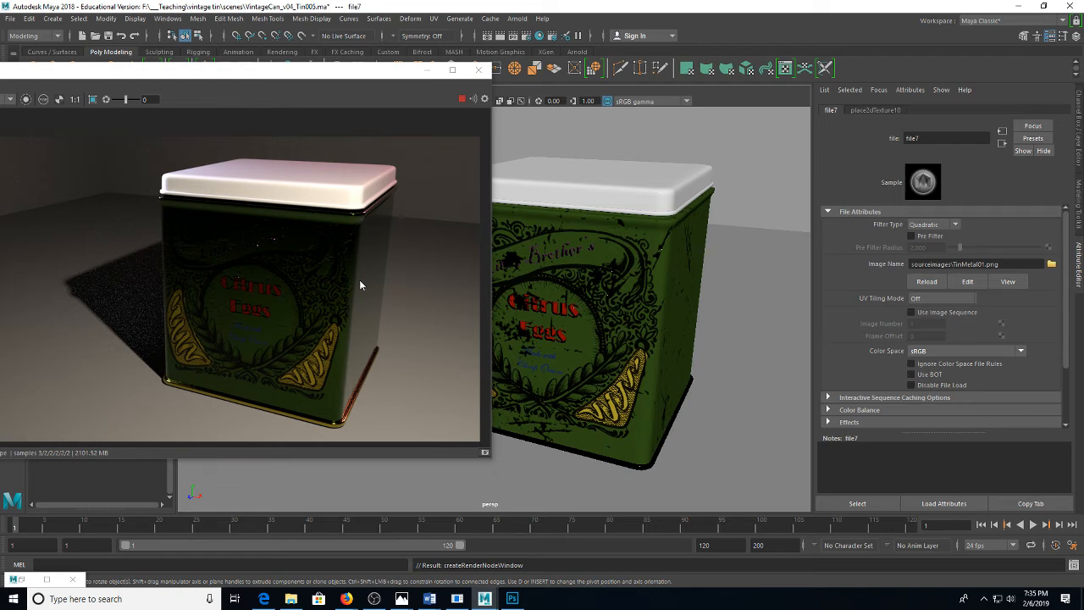
Turn on Alpha Is Luminance in the color balance of the TinMetal01.png file texture
{"action": "scroll", "coordinate": [954, 331], "scroll_direction": "down", "scroll_amount": 2}
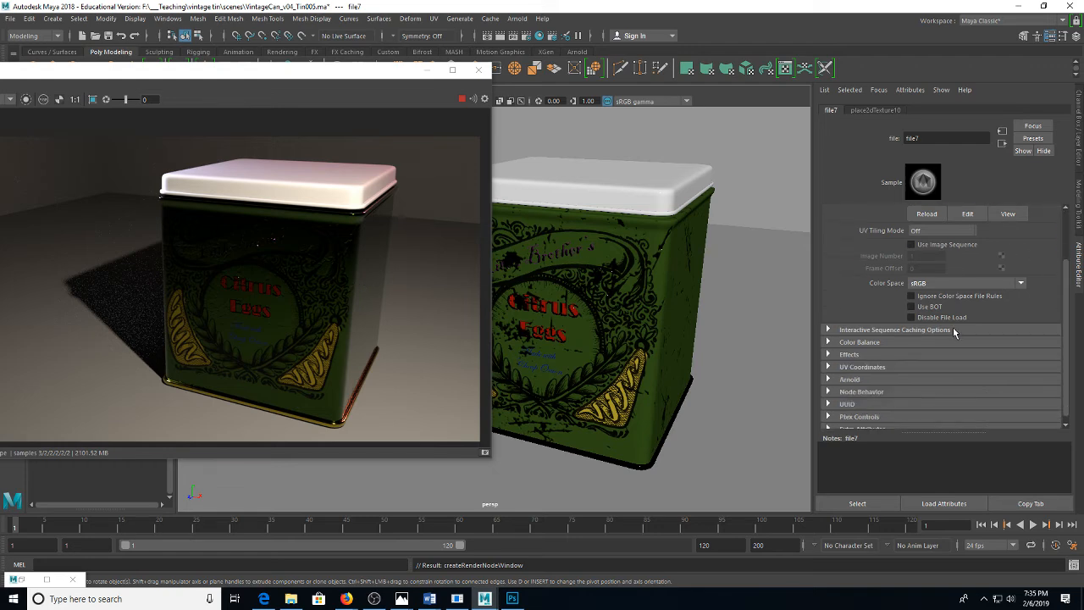
{"action": "scroll", "coordinate": [953, 331], "scroll_direction": "up", "scroll_amount": 2}
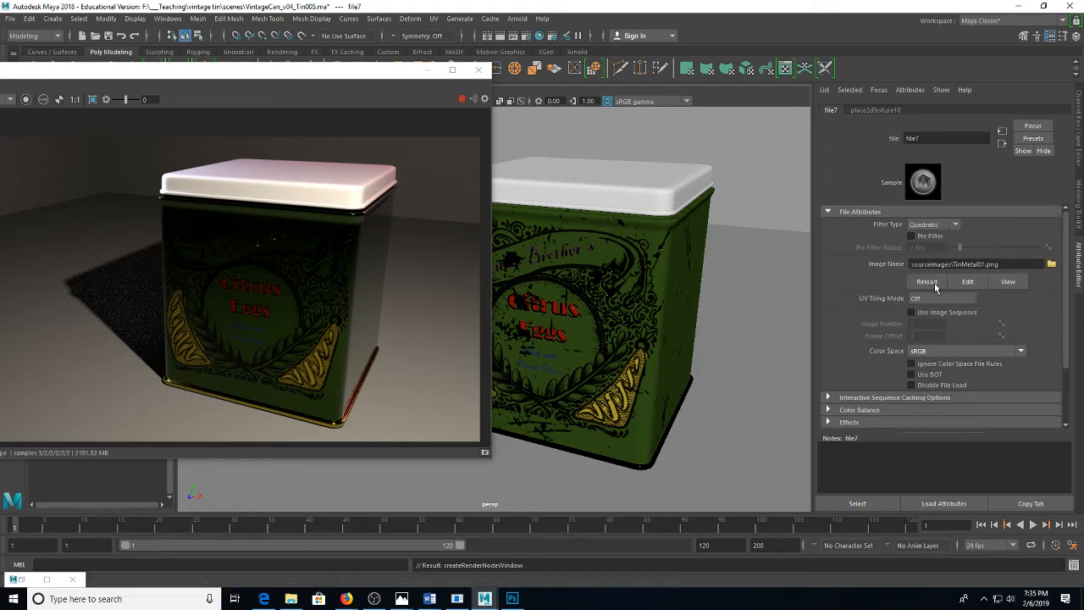
{"action": "scroll", "coordinate": [881, 362], "scroll_direction": "down", "scroll_amount": 1}
{"action": "scroll", "coordinate": [882, 361], "scroll_direction": "down", "scroll_amount": 1}
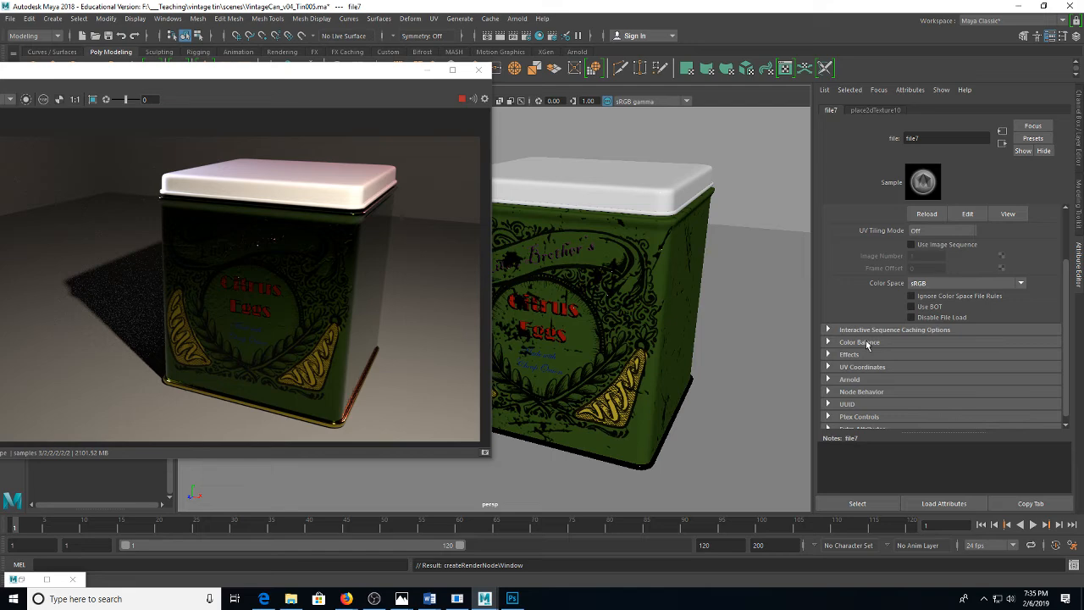
{"action": "left_click", "coordinate": [867, 342]}
{"action": "scroll", "coordinate": [919, 356], "scroll_direction": "down", "scroll_amount": 2}
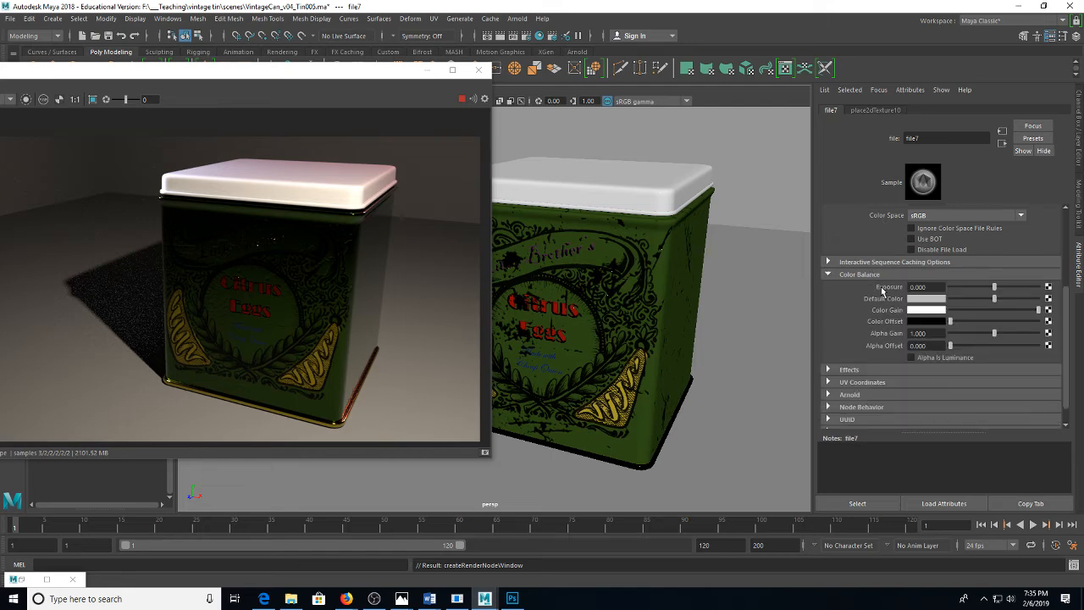
{"action": "left_click", "coordinate": [912, 357]}
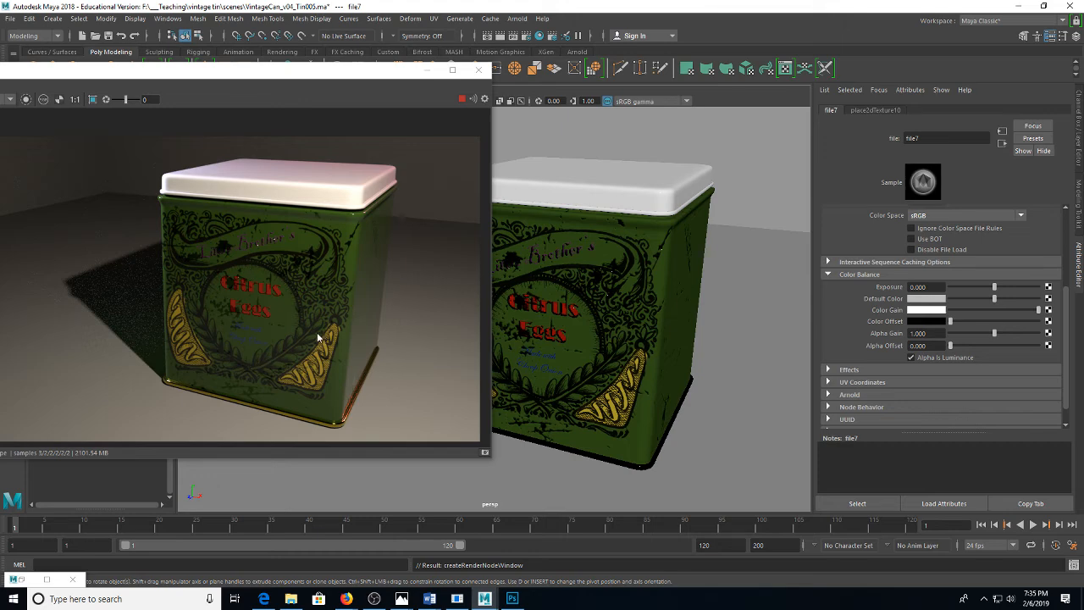
Switch to Photoshop, duplicate scratches2 copy into the Color group below Text, hide the metal group and show the Color group
{"action": "left_click", "coordinate": [511, 599]}
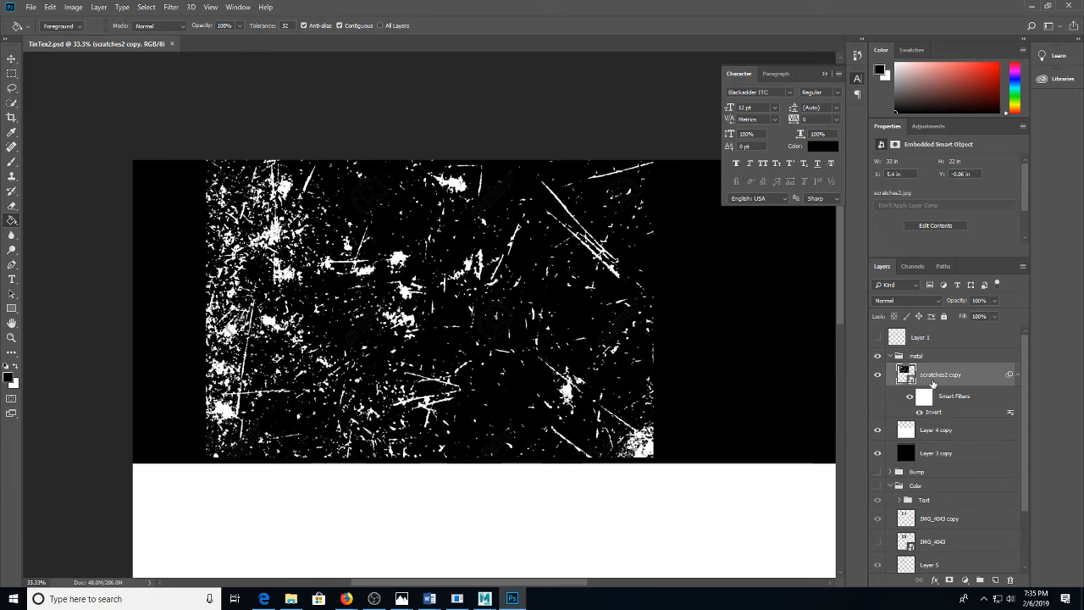
{"action": "scroll", "coordinate": [932, 383], "scroll_direction": "down", "scroll_amount": 3}
{"action": "scroll", "coordinate": [932, 381], "scroll_direction": "up", "scroll_amount": 3}
{"action": "left_click_drag", "start_coordinate": [933, 376], "coordinate": [920, 459]}
{"action": "scroll", "coordinate": [915, 403], "scroll_direction": "up", "scroll_amount": 1}
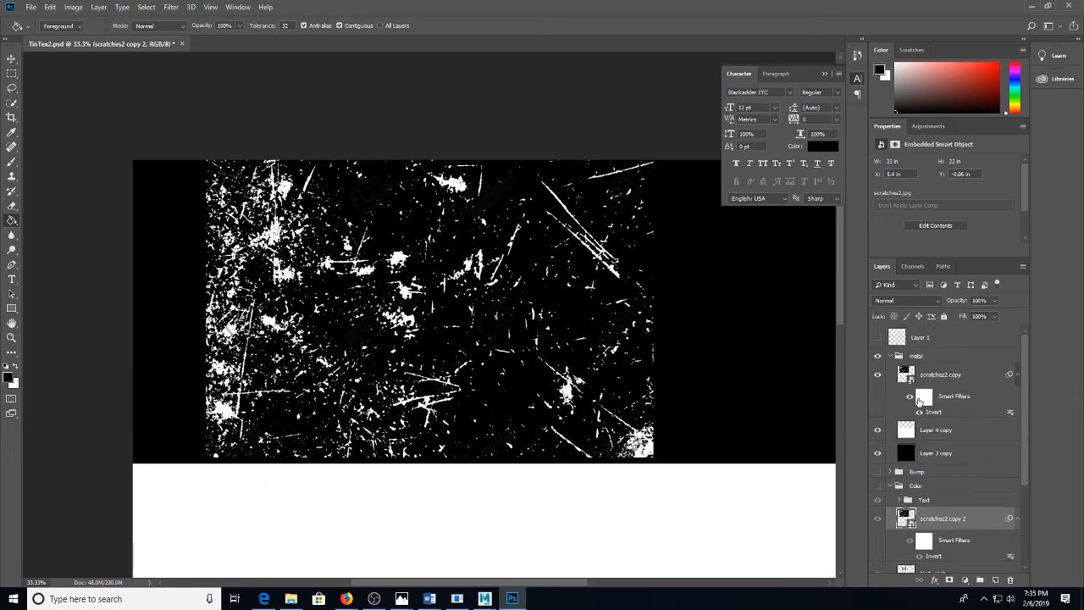
{"action": "left_click", "coordinate": [877, 357]}
{"action": "left_click", "coordinate": [892, 357]}
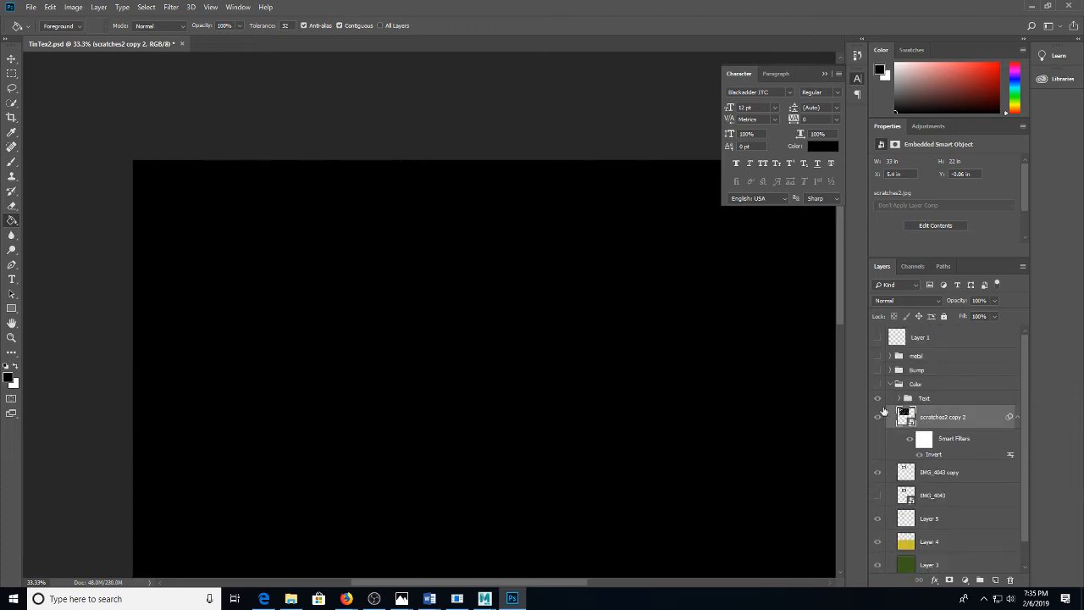
{"action": "scroll", "coordinate": [885, 428], "scroll_direction": "down", "scroll_amount": 1}
{"action": "left_click", "coordinate": [877, 361]}
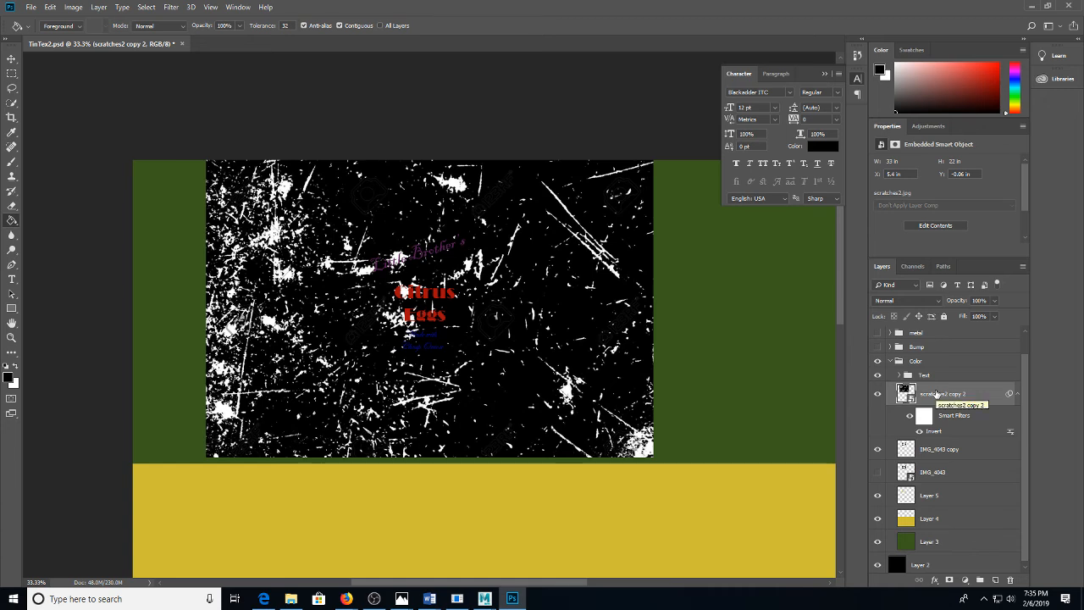
Invert the scratches2 copy 2 layer and move it above the Text group inside the Color group
{"action": "key", "text": "ctrl+i"}
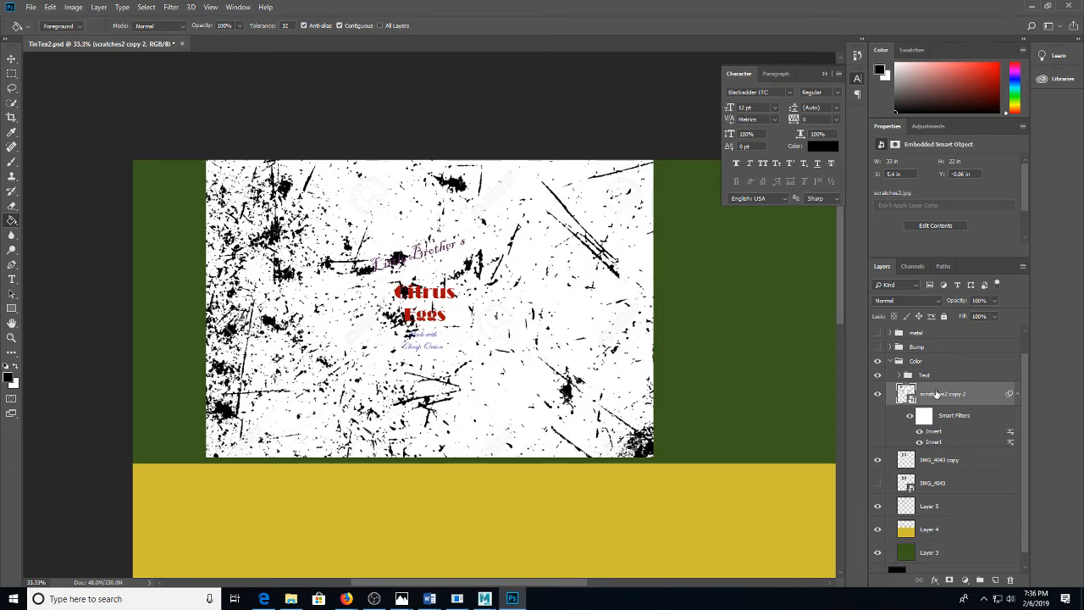
{"action": "left_click_drag", "start_coordinate": [936, 394], "coordinate": [925, 369]}
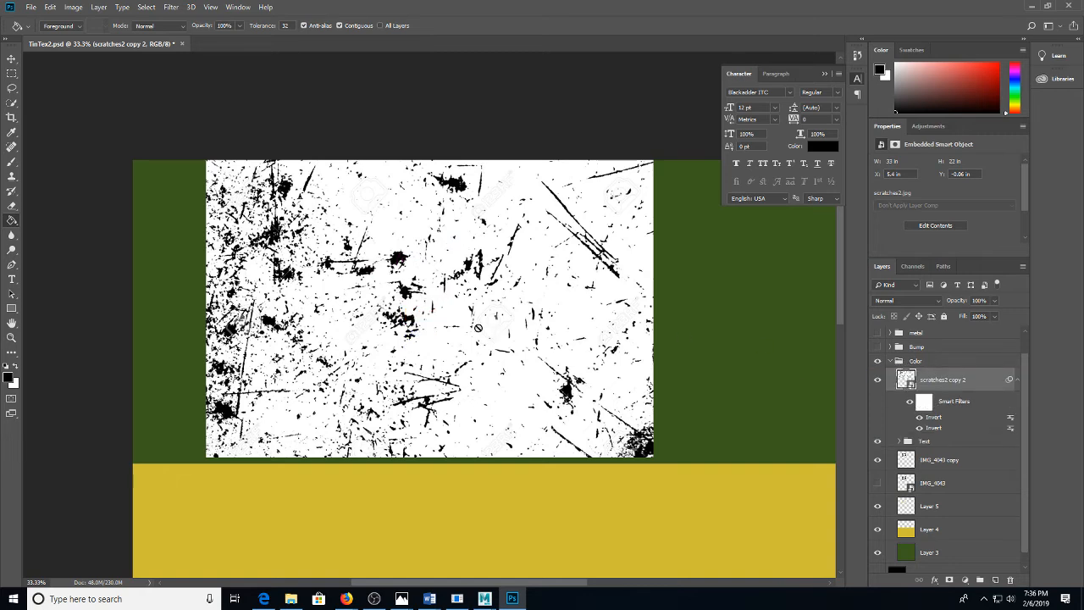
{"action": "left_click", "coordinate": [149, 7]}
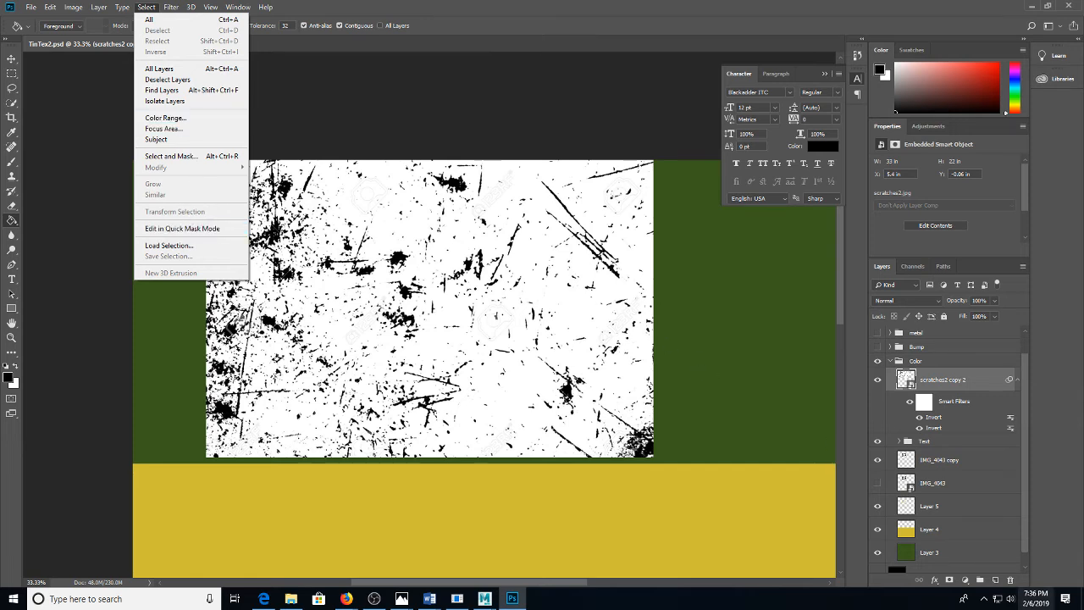
Add an empty layer above Layer 4, then fill all of Layer 4 with its sampled gold and move it directly above the Text group
{"action": "left_click", "coordinate": [921, 531]}
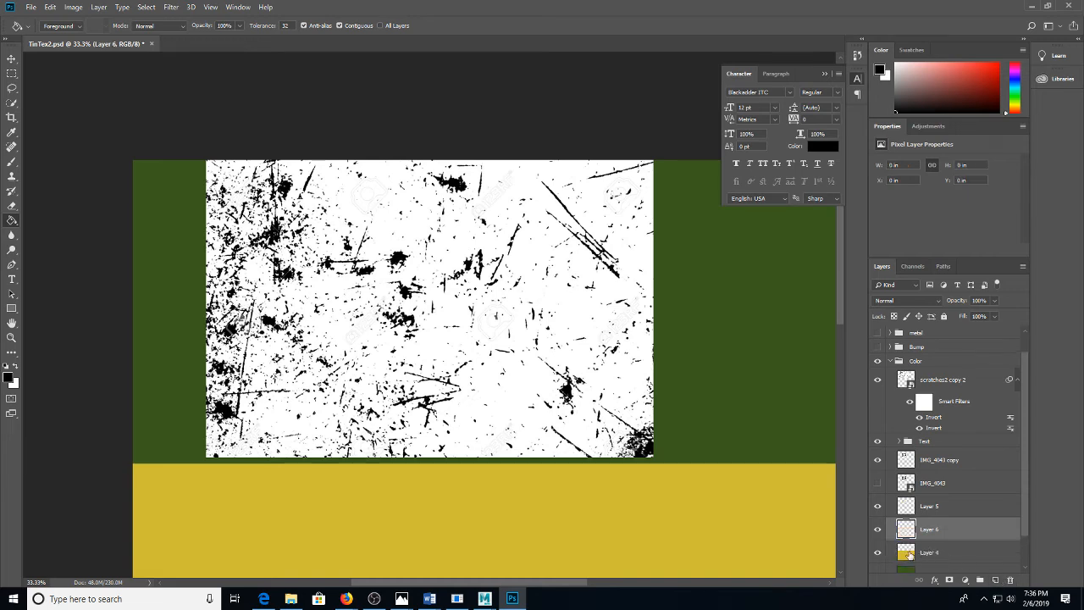
{"action": "left_click", "coordinate": [997, 580]}
{"action": "left_click", "coordinate": [608, 526], "text": "alt"}
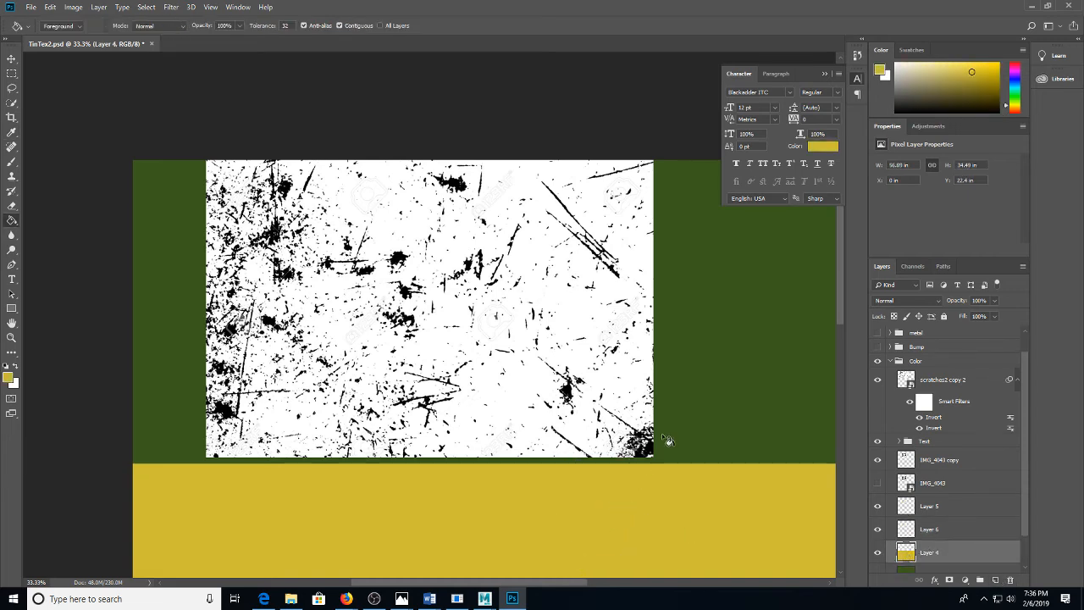
{"action": "left_click", "coordinate": [683, 425]}
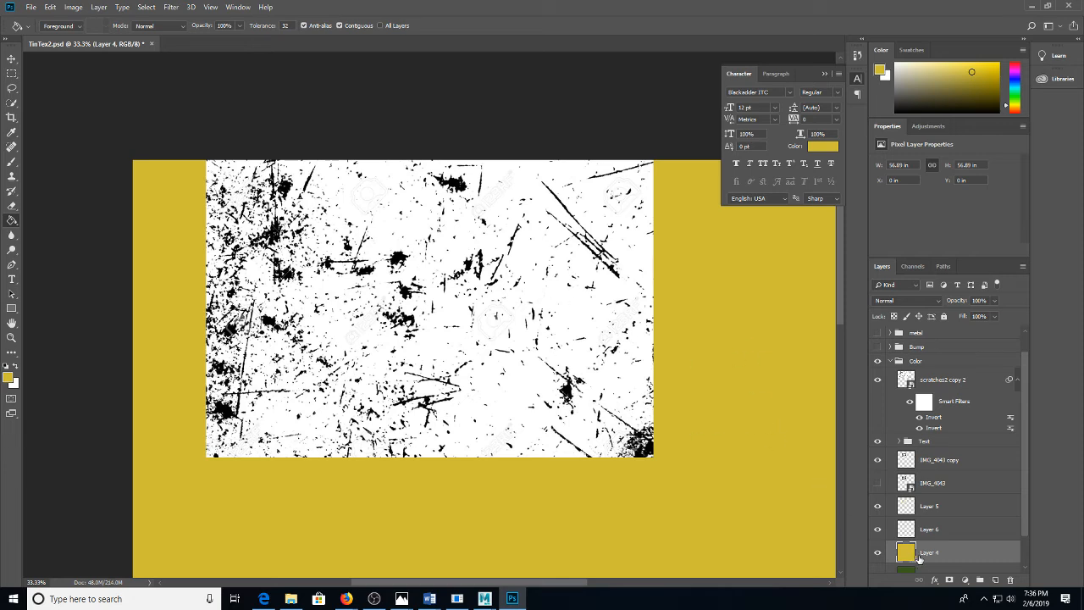
{"action": "mouse_move", "coordinate": [920, 559]}
{"action": "left_mouse_down"}
{"action": "mouse_move", "coordinate": [925, 391]}
{"action": "mouse_move", "coordinate": [930, 430]}
{"action": "left_mouse_up"}
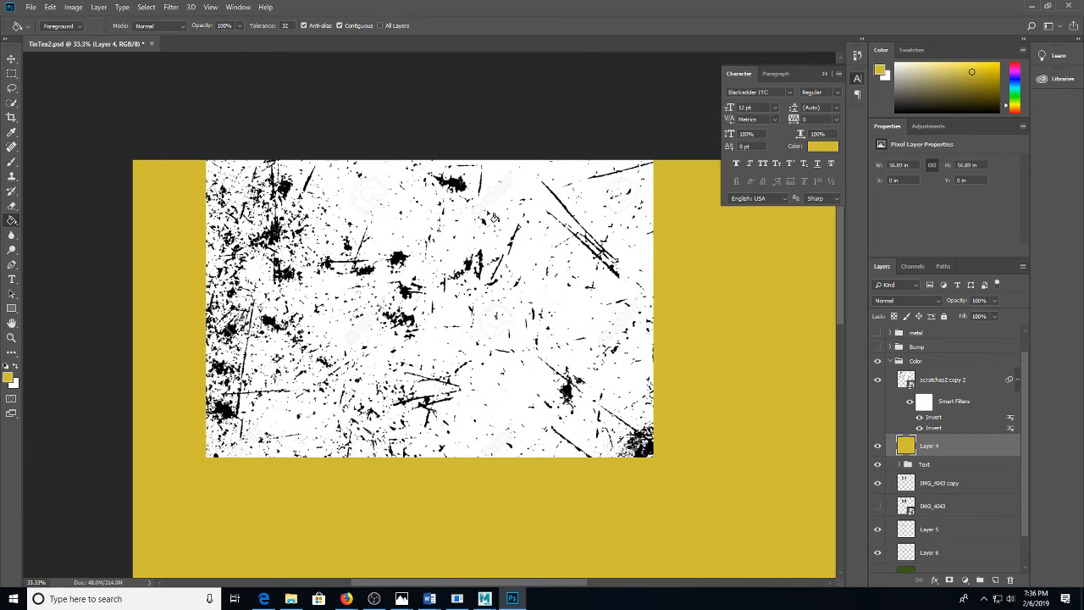
Select the black scratches of scratches2 copy 2 with Color Range, sampling black and raising the fuzziness above 40
{"action": "key", "text": "w"}
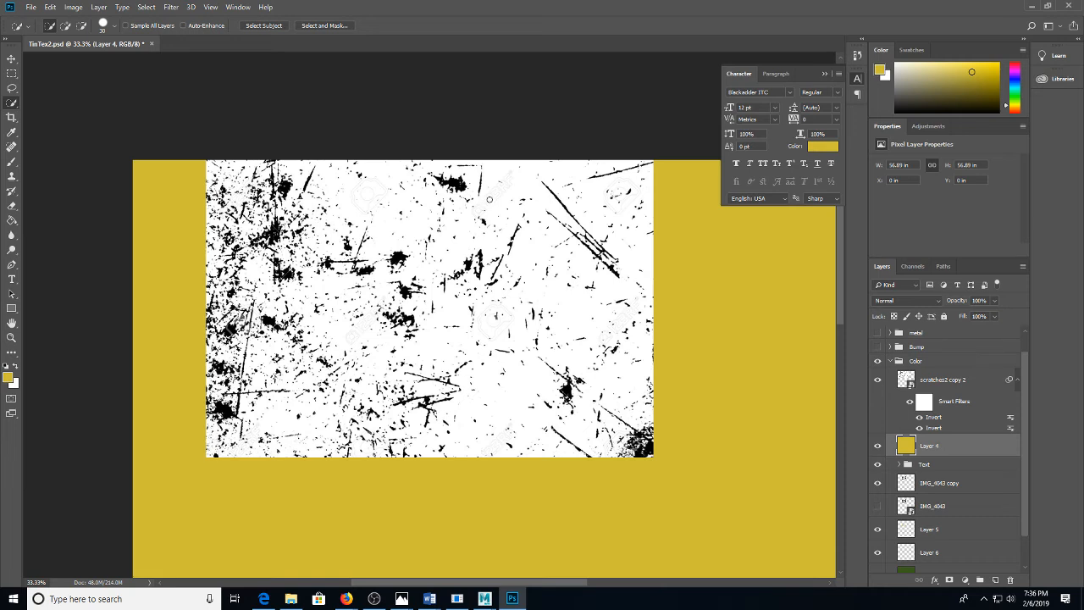
{"action": "left_click", "coordinate": [917, 382]}
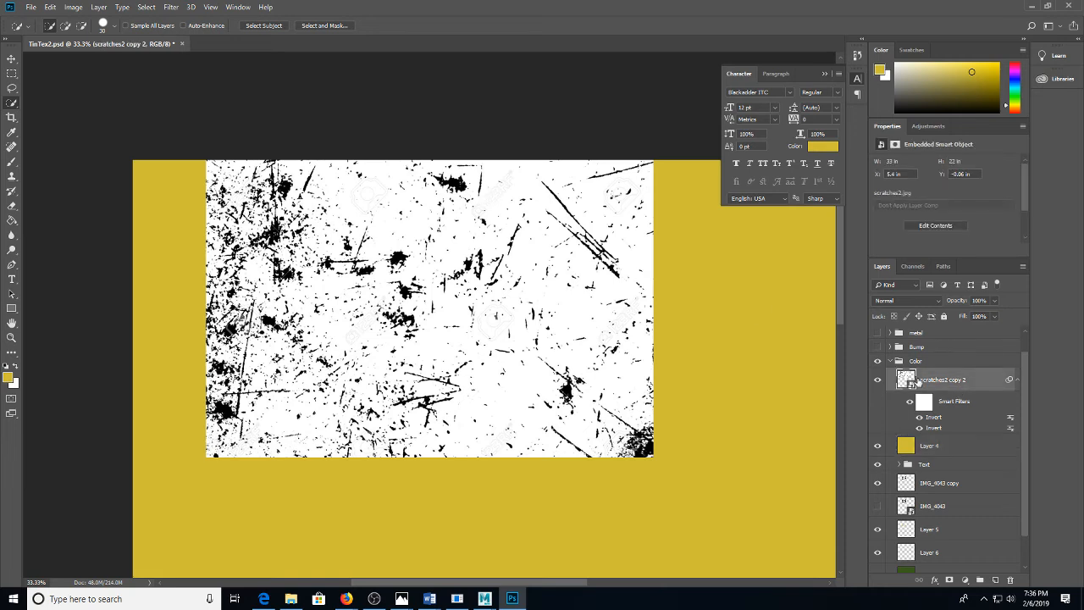
{"action": "left_click", "coordinate": [151, 8]}
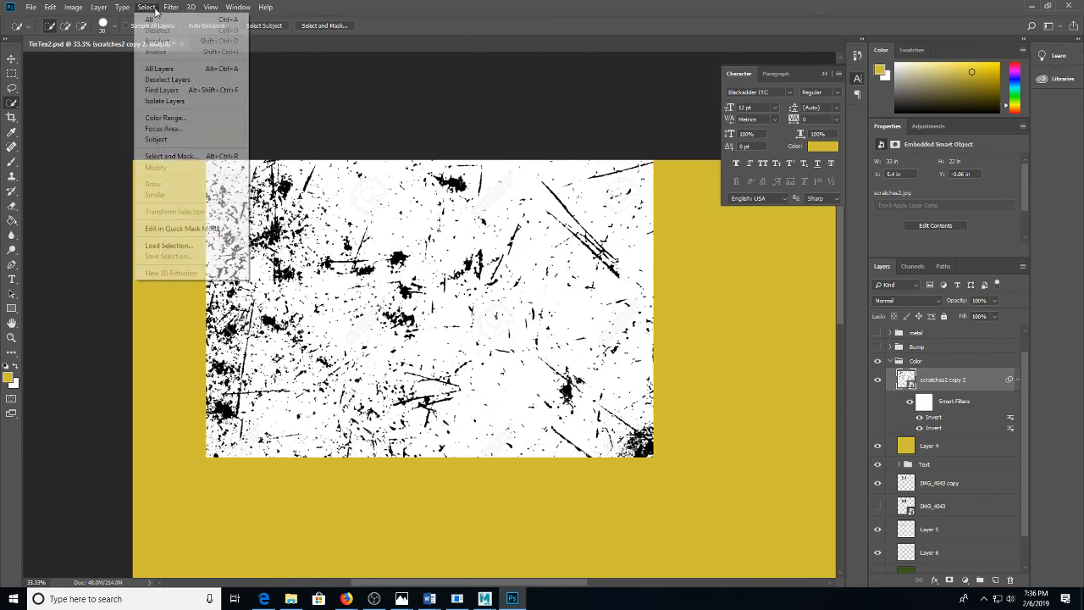
{"action": "left_click", "coordinate": [165, 118]}
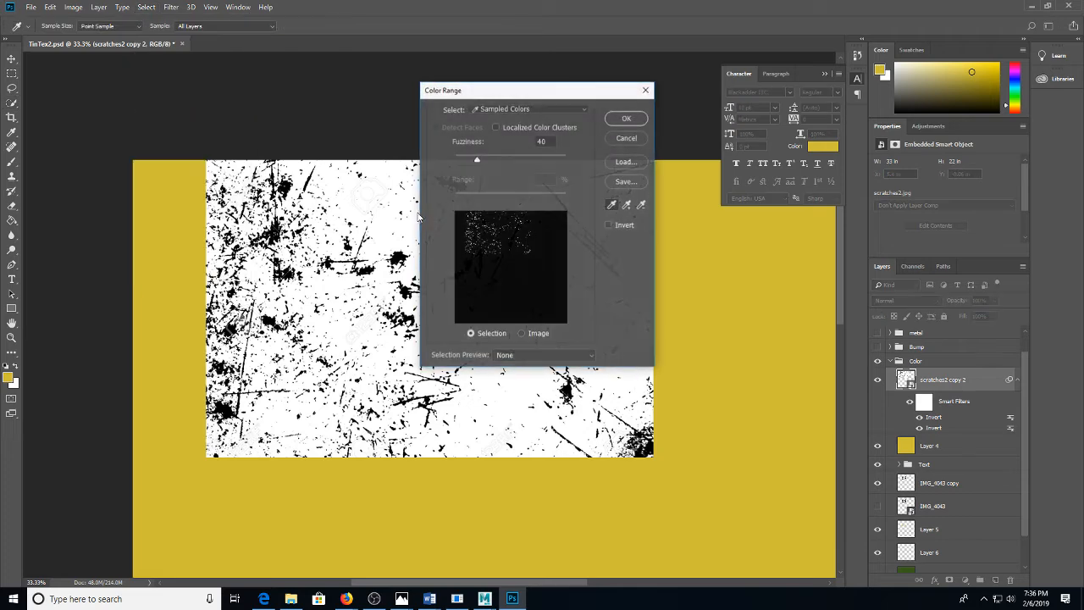
{"action": "scroll", "coordinate": [285, 238], "scroll_direction": "up", "scroll_amount": 1}
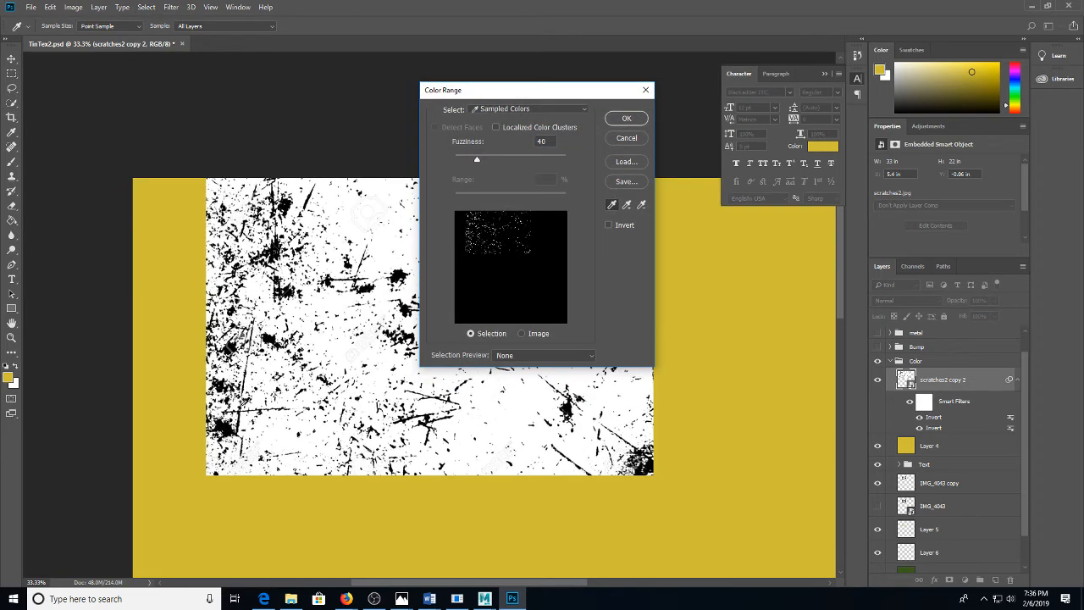
{"action": "left_click", "coordinate": [222, 437]}
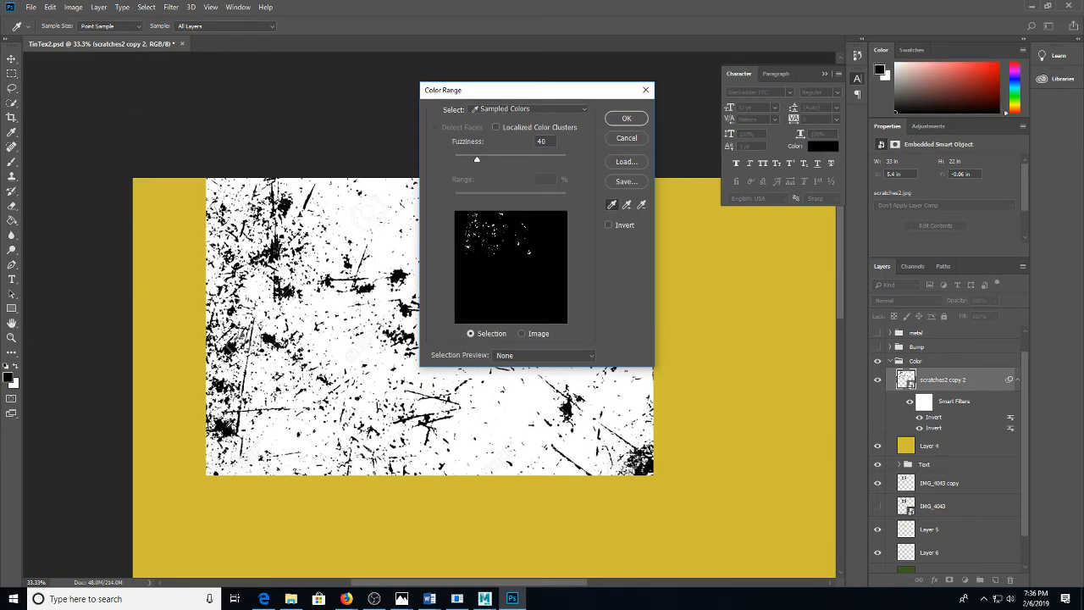
{"action": "left_click_drag", "start_coordinate": [487, 159], "coordinate": [526, 157]}
{"action": "left_click", "coordinate": [611, 123]}
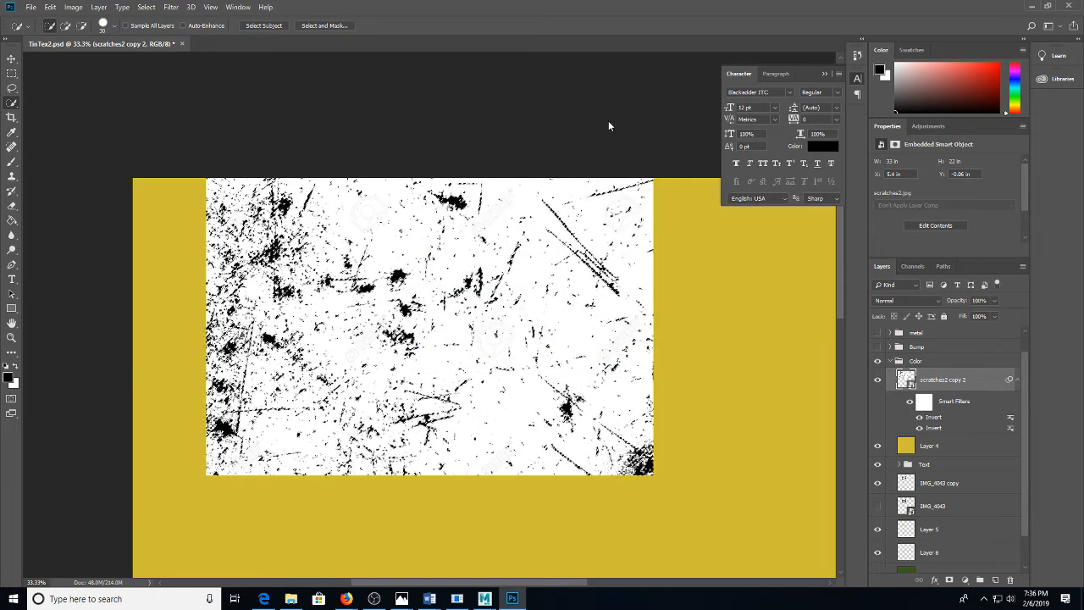
Mask the gold Layer 4 with the scratch selection and hide the scratches2 copy 2 layer
{"action": "left_click", "coordinate": [927, 440]}
{"action": "left_click", "coordinate": [949, 580]}
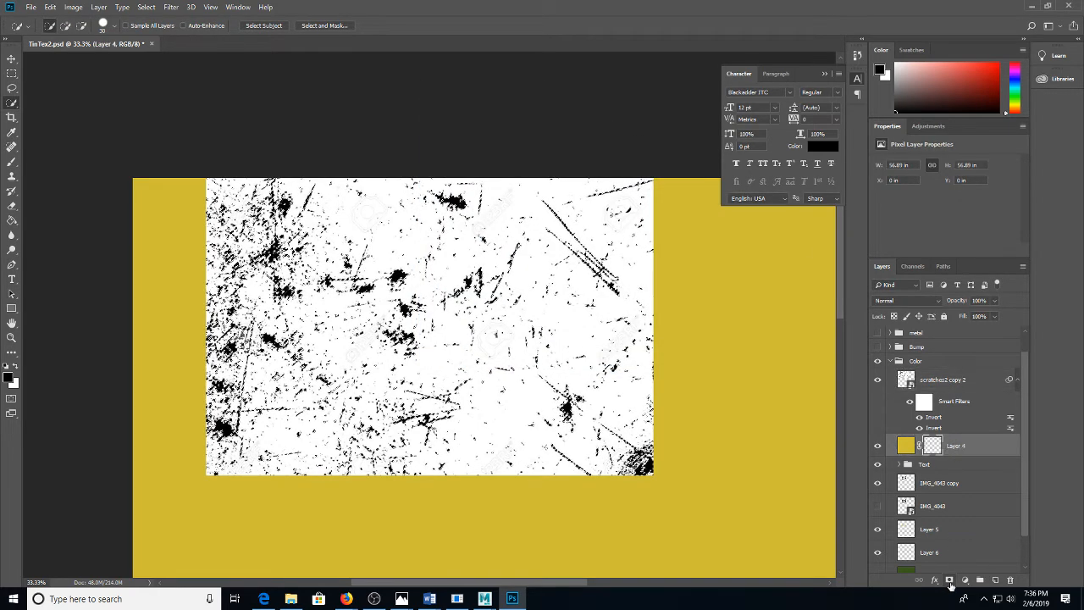
{"action": "left_click", "coordinate": [877, 380]}
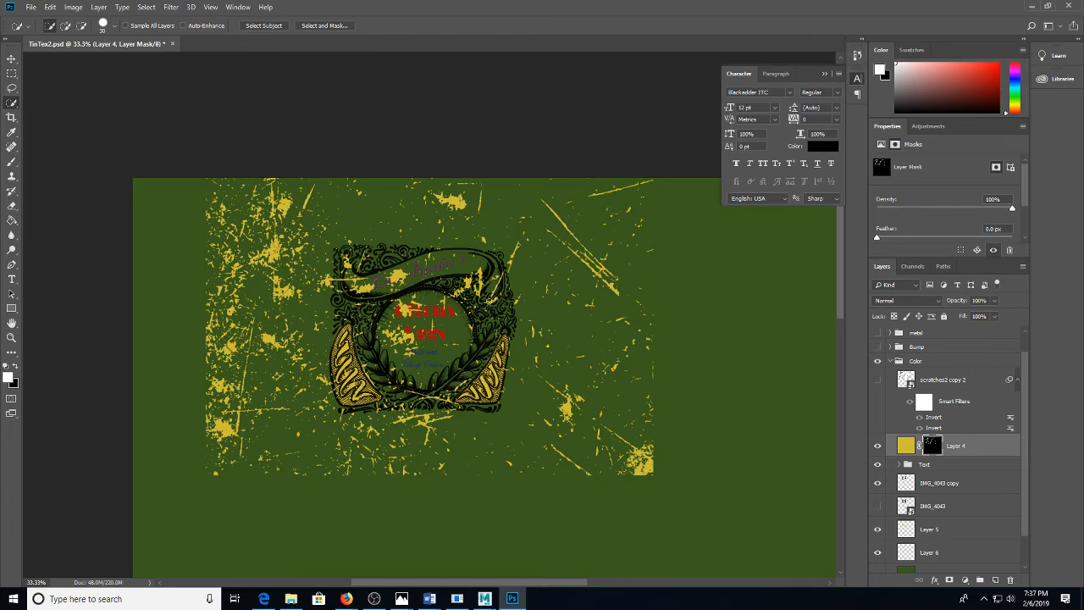
Save a PNG copy of the scratched color artwork as tinColor05.png in the sourceimages folder, using the large file size option
{"action": "key", "text": "ctrl+shift+s"}
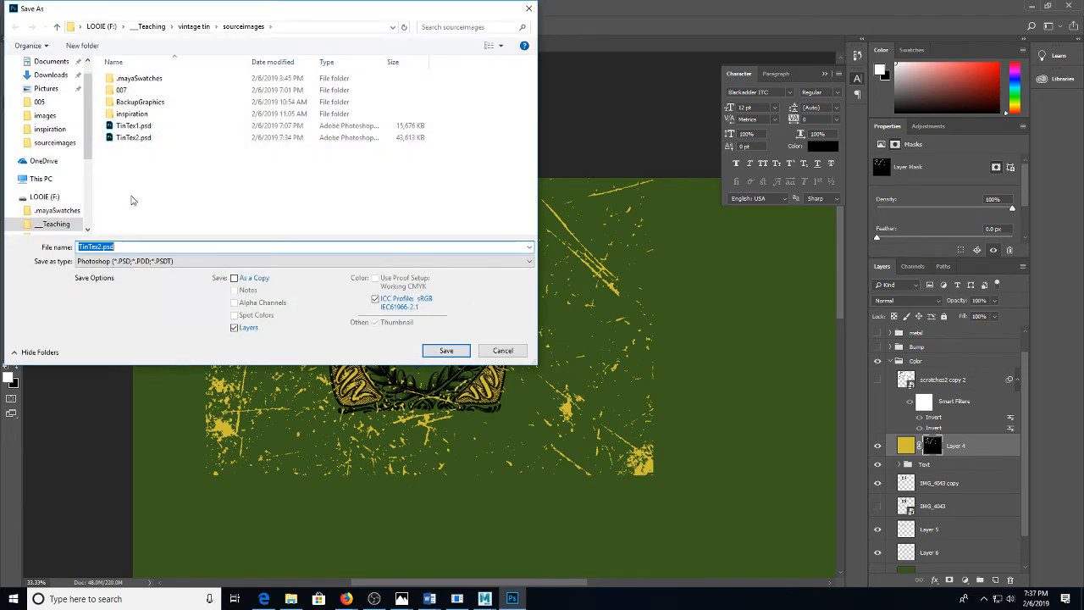
{"action": "left_click", "coordinate": [120, 261]}
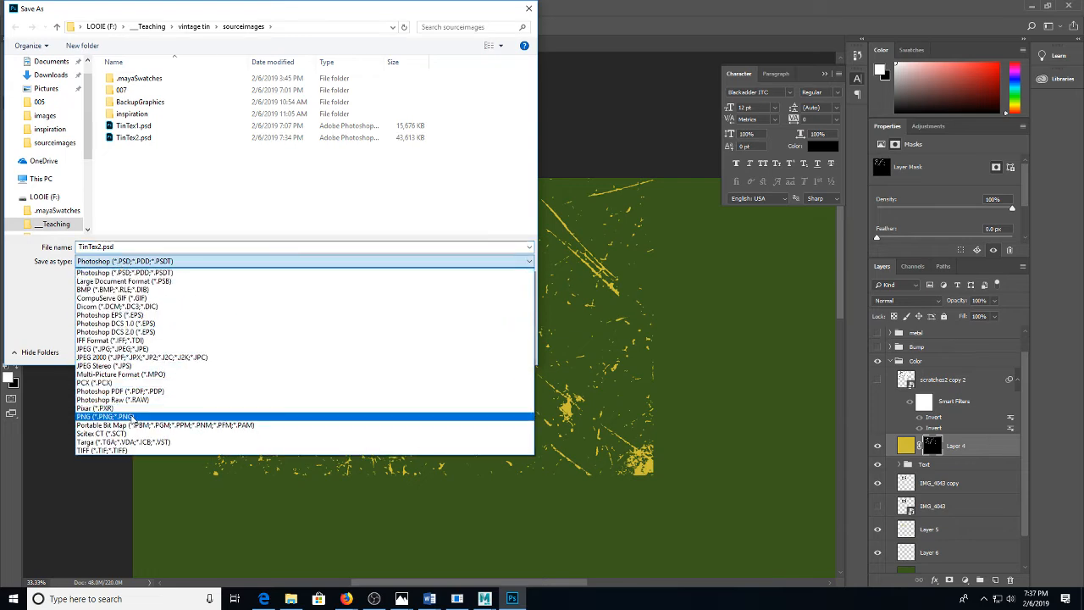
{"action": "left_click", "coordinate": [212, 400]}
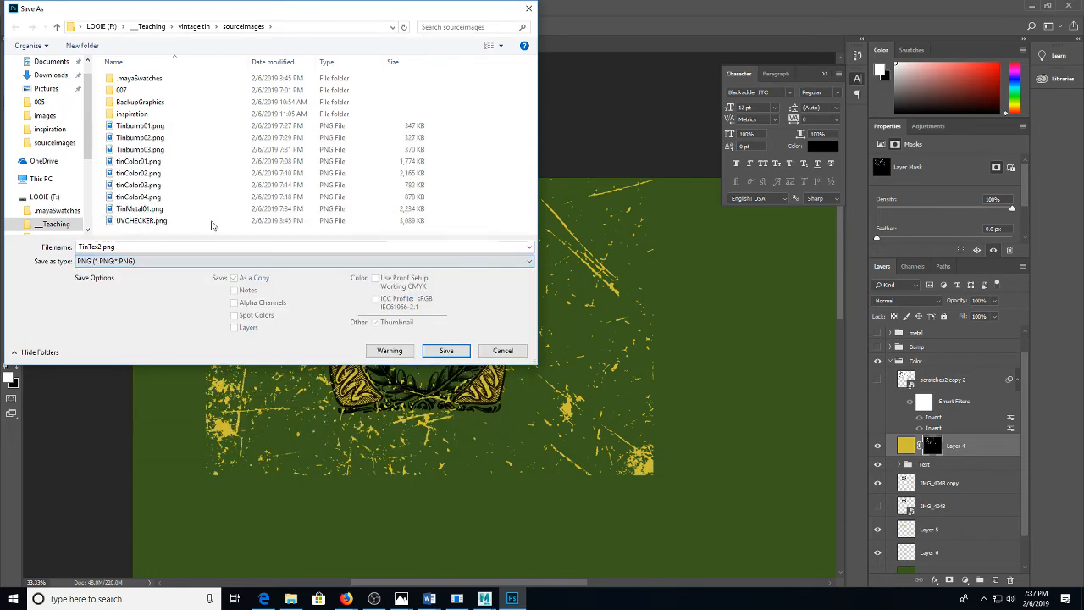
{"action": "left_click", "coordinate": [159, 197]}
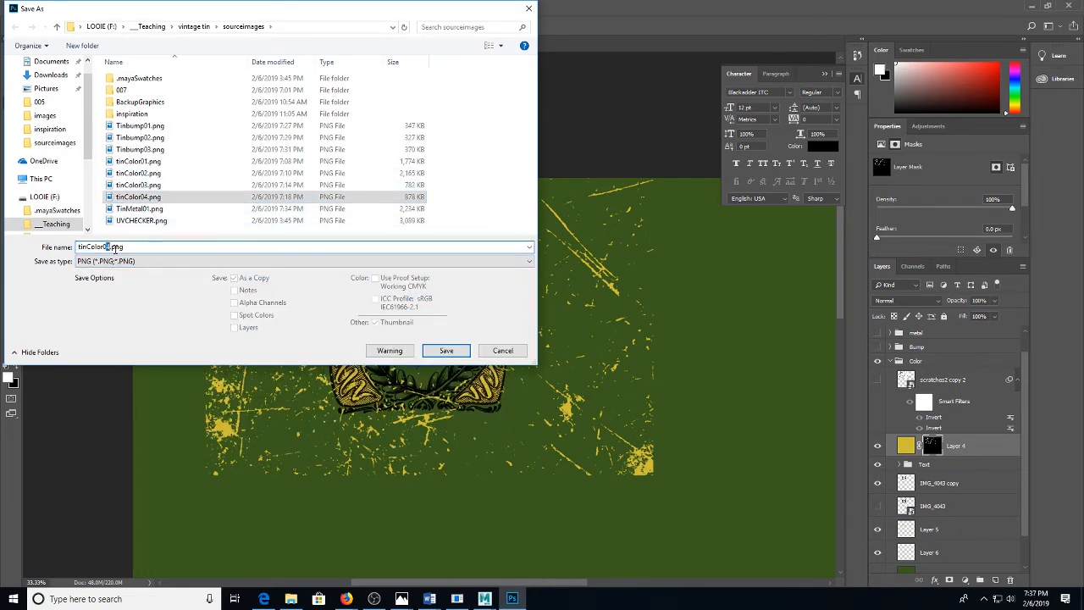
{"action": "type", "text": "5"}
{"action": "key", "text": "Return"}
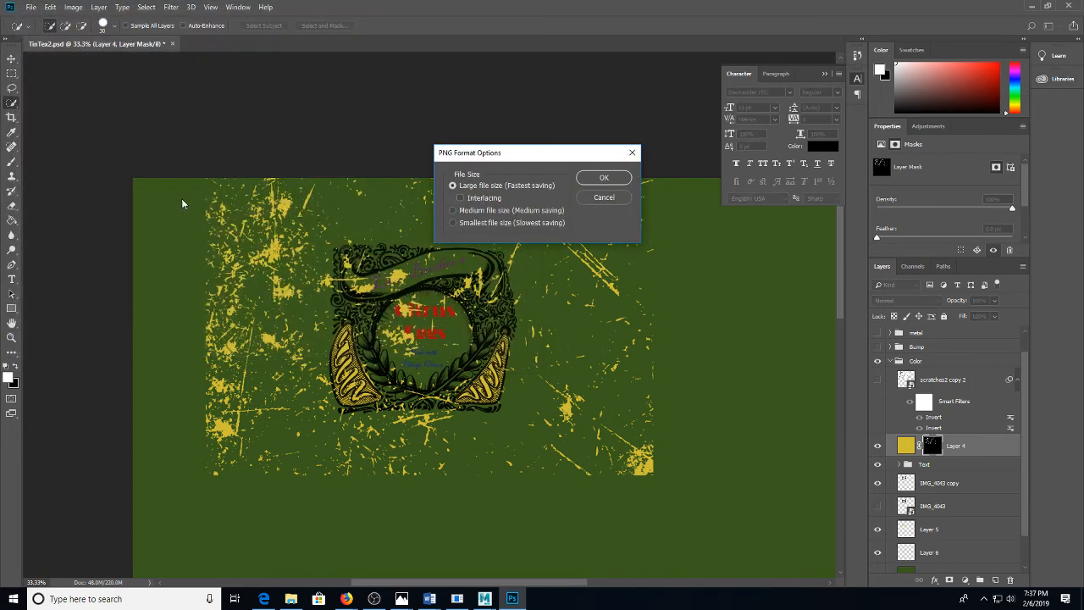
{"action": "key", "text": "Return"}
Switch to Maya and change the image of TinTex's base color texture on the can body to tinColor05.png
{"action": "left_click", "coordinate": [547, 550]}
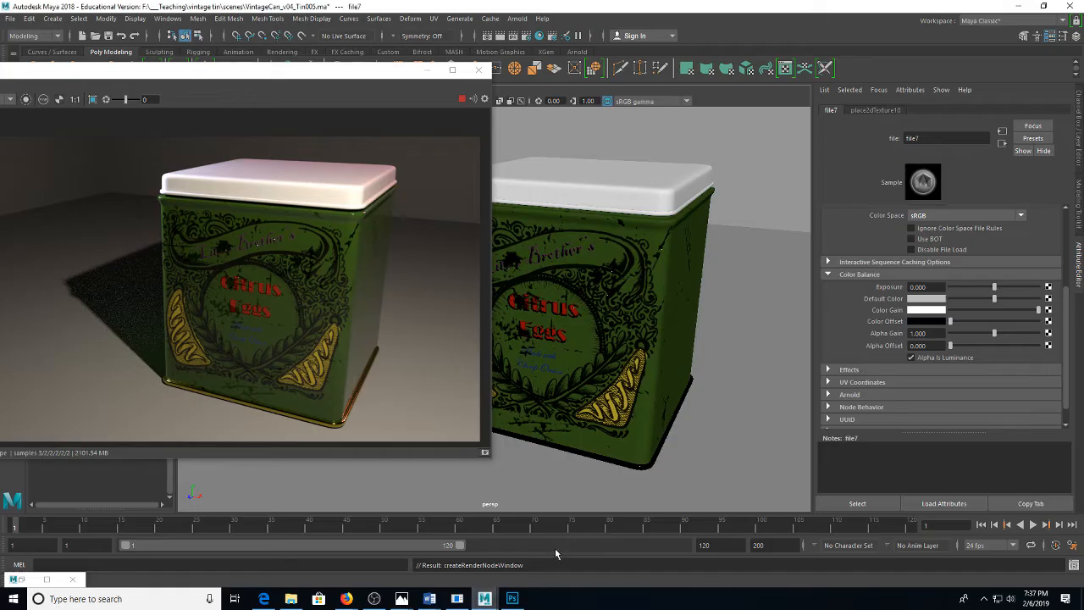
{"action": "scroll", "coordinate": [898, 338], "scroll_direction": "up", "scroll_amount": 3}
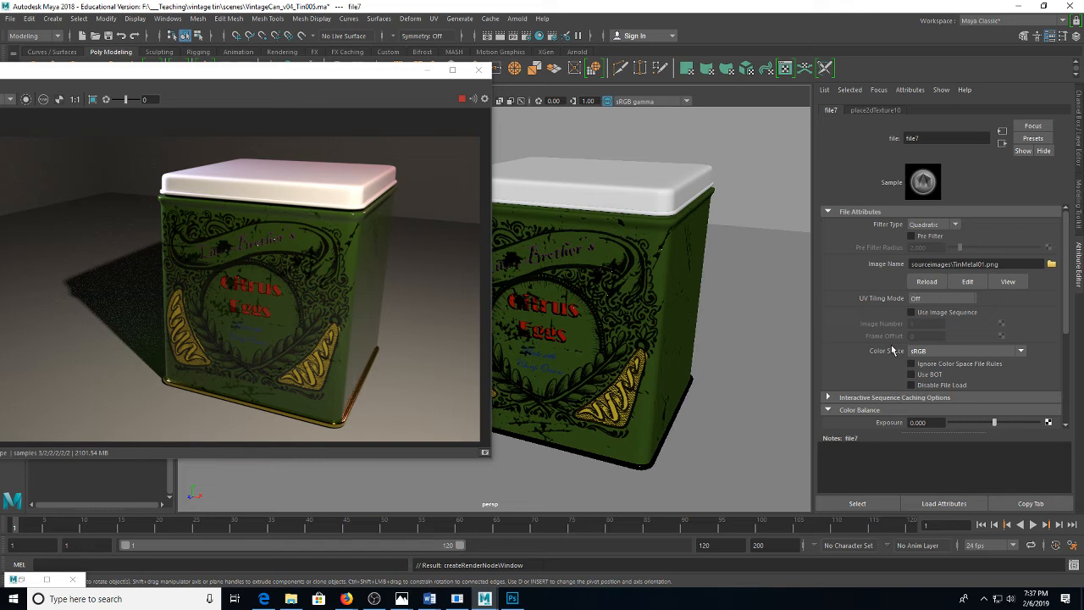
{"action": "left_click", "coordinate": [680, 276]}
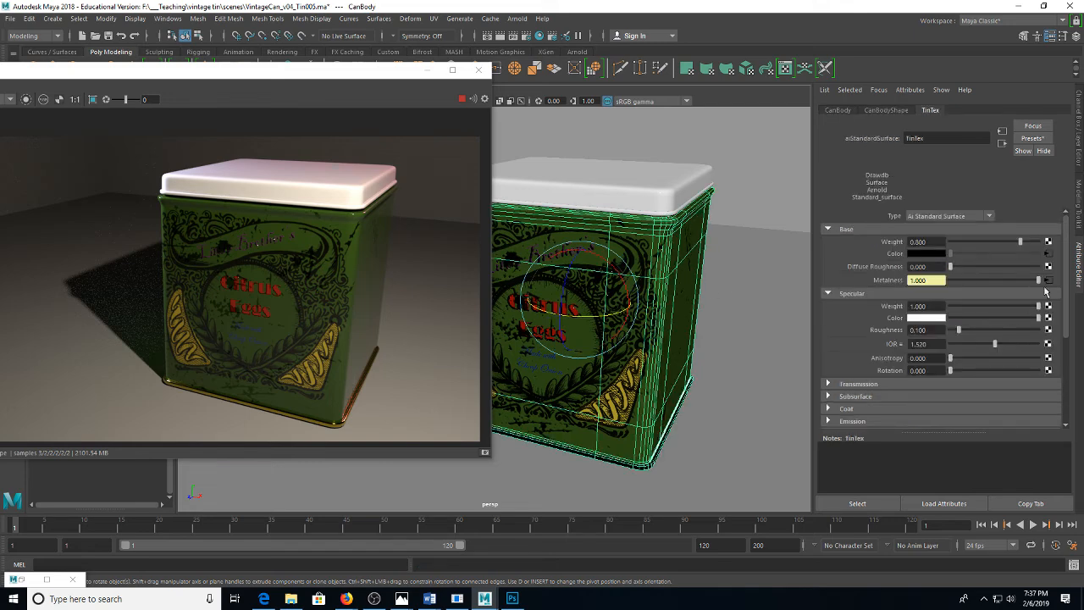
{"action": "left_click", "coordinate": [1049, 254]}
{"action": "left_click", "coordinate": [982, 264]}
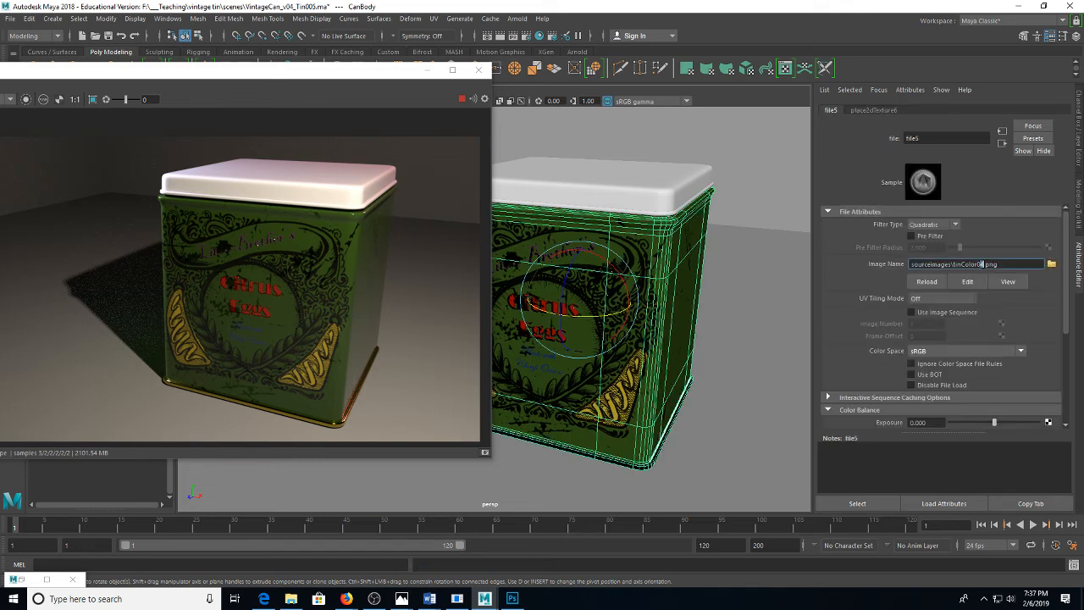
{"action": "type", "text": "5"}
{"action": "key", "text": "Return"}
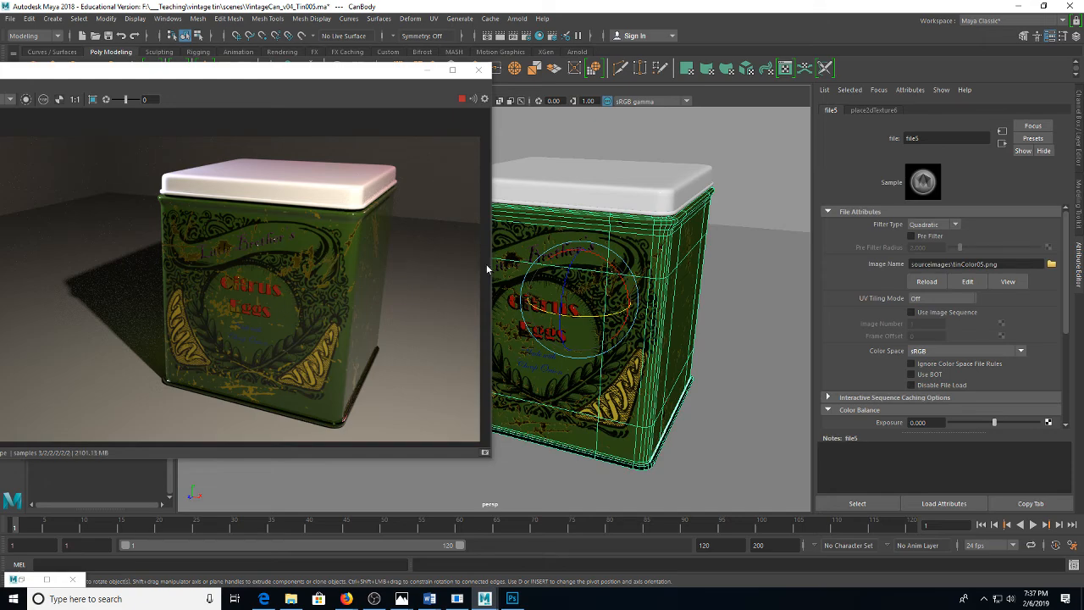
Examine the gold scratches on the can's front label up close in the viewport and the Arnold render
{"action": "scroll", "coordinate": [285, 265], "scroll_direction": "up", "scroll_amount": 2}
{"action": "scroll", "coordinate": [343, 270], "scroll_direction": "down", "scroll_amount": 1}
{"action": "scroll", "coordinate": [576, 298], "scroll_direction": "up", "scroll_amount": 1}
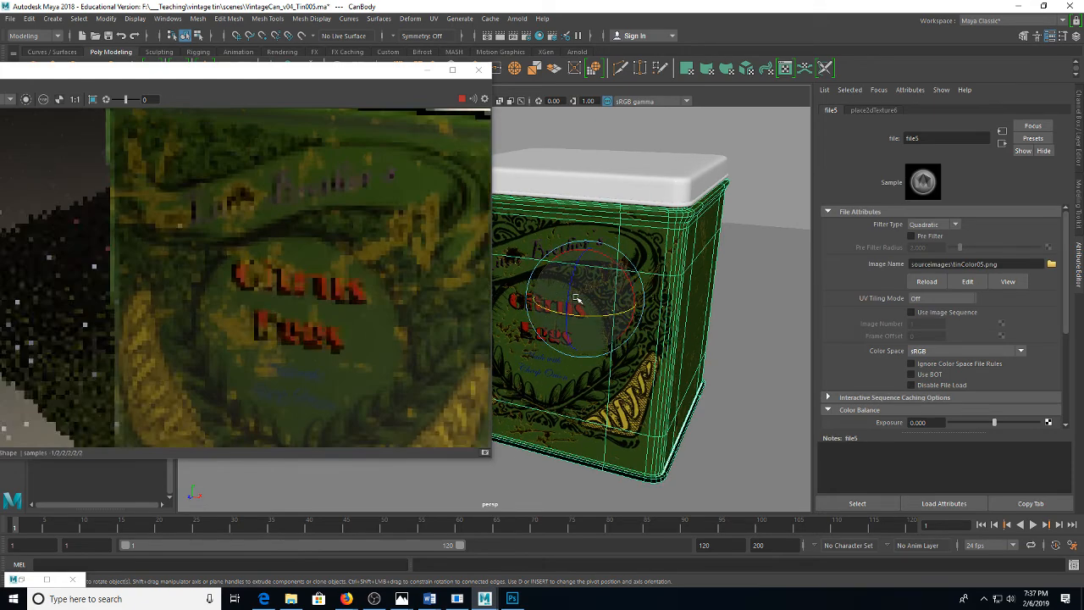
{"action": "scroll", "coordinate": [575, 298], "scroll_direction": "up", "scroll_amount": 3}
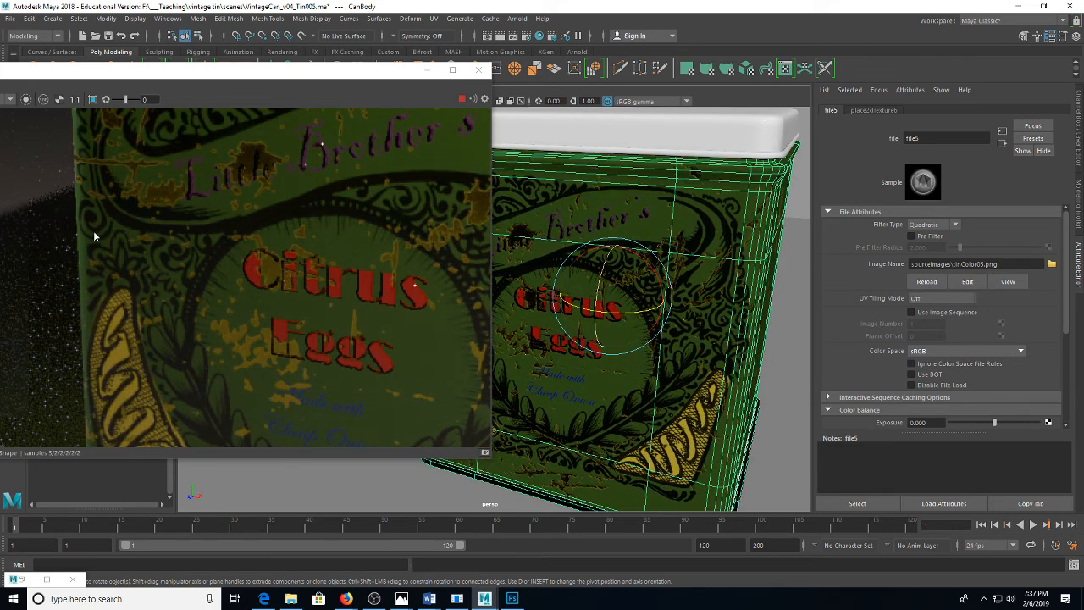
{"action": "scroll", "coordinate": [346, 218], "scroll_direction": "down", "scroll_amount": 5}
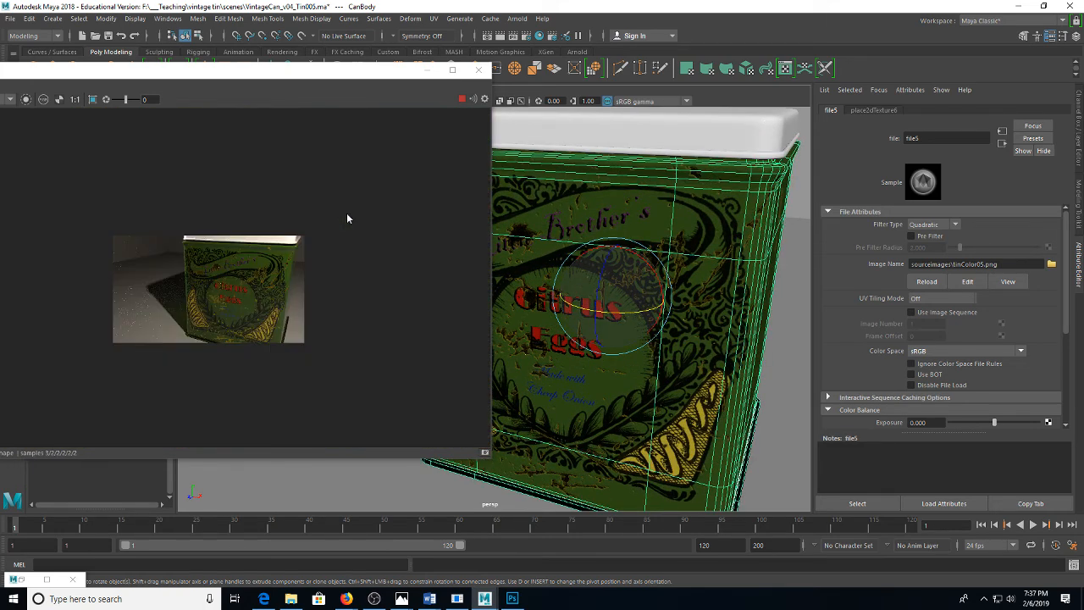
{"action": "scroll", "coordinate": [346, 219], "scroll_direction": "up", "scroll_amount": 3}
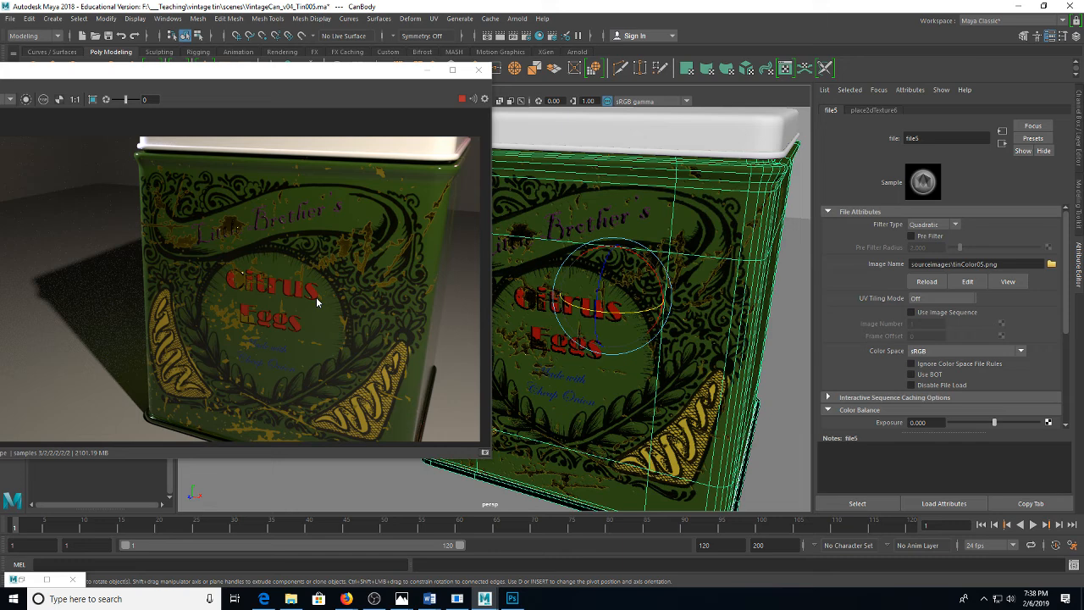
Switch to Photoshop and show the metal group to compare its scratch map with the color artwork
{"action": "left_click", "coordinate": [511, 599]}
{"action": "left_click", "coordinate": [890, 360]}
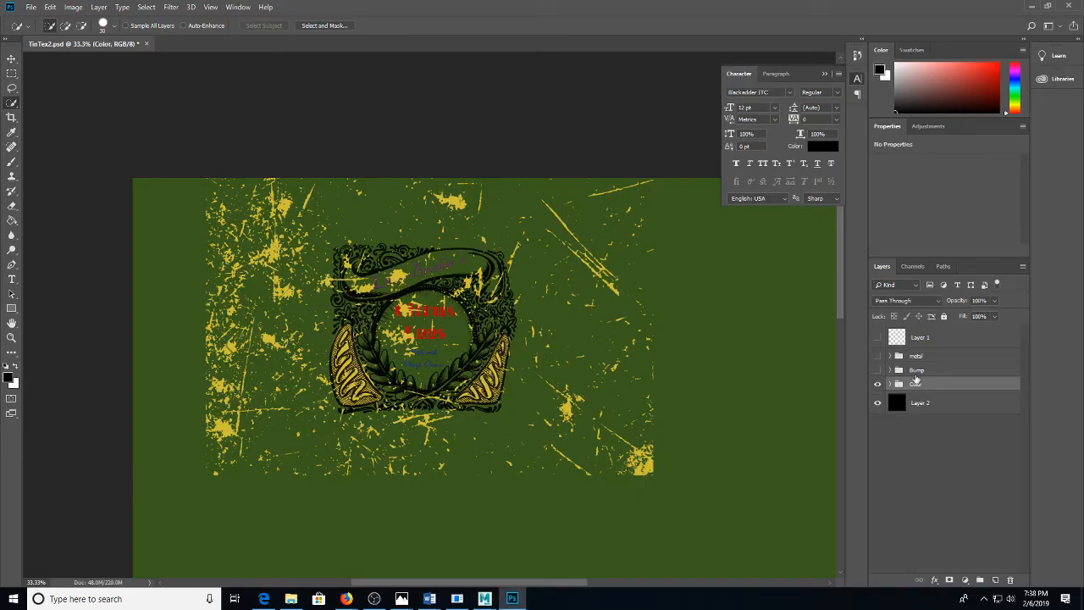
{"action": "left_click", "coordinate": [878, 355]}
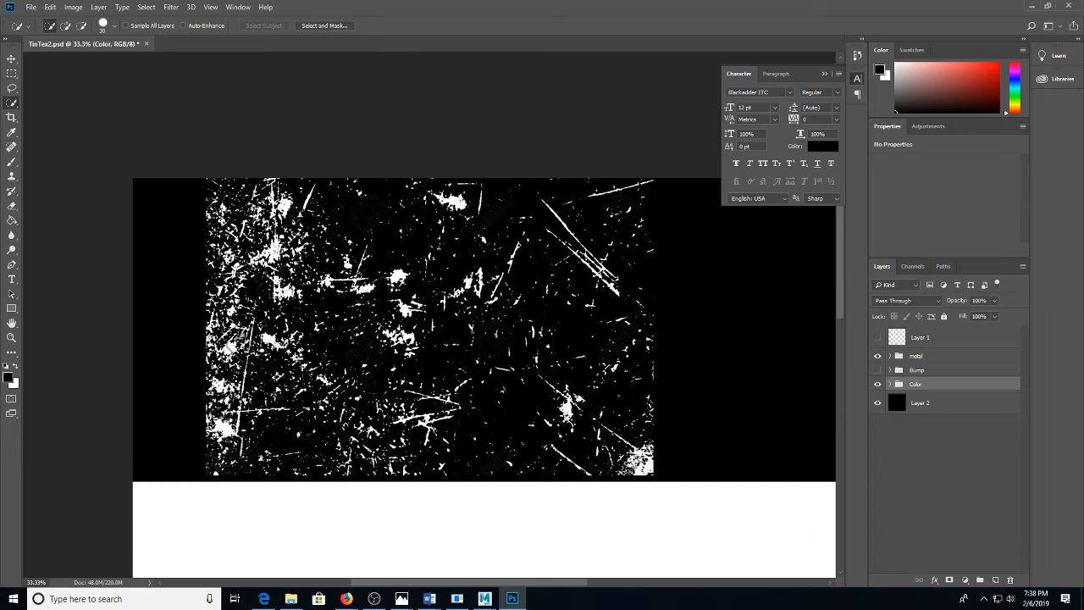
{"action": "mouse_move", "coordinate": [487, 596]}
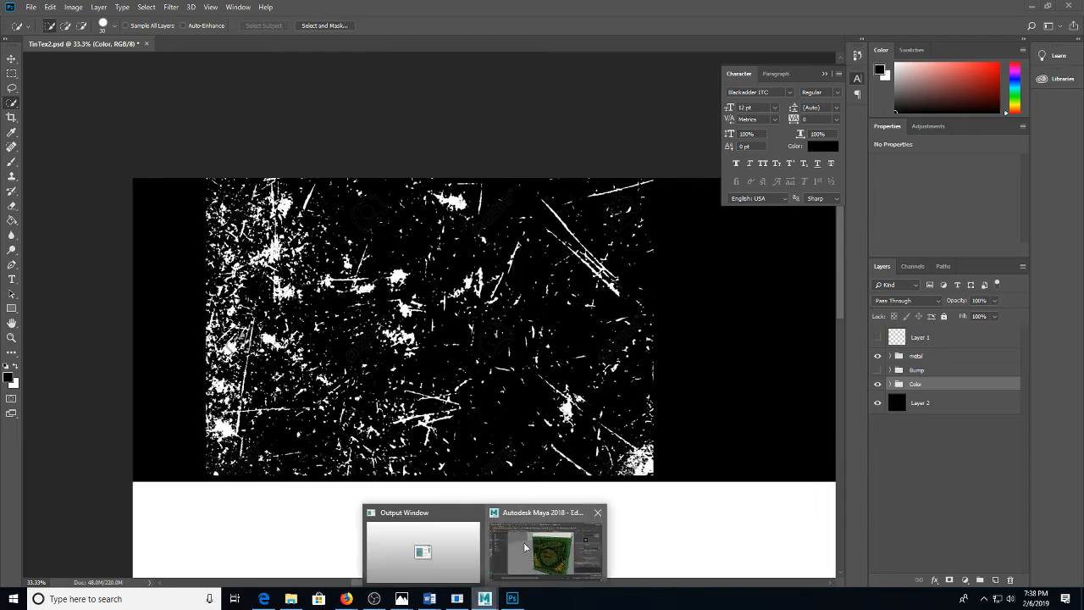
Switch to Maya and check the can body by itself in the Arnold RenderView, then return to the full render
{"action": "left_click", "coordinate": [551, 544]}
{"action": "left_click_drag", "start_coordinate": [113, 76], "coordinate": [245, 84]}
{"action": "left_click", "coordinate": [222, 107]}
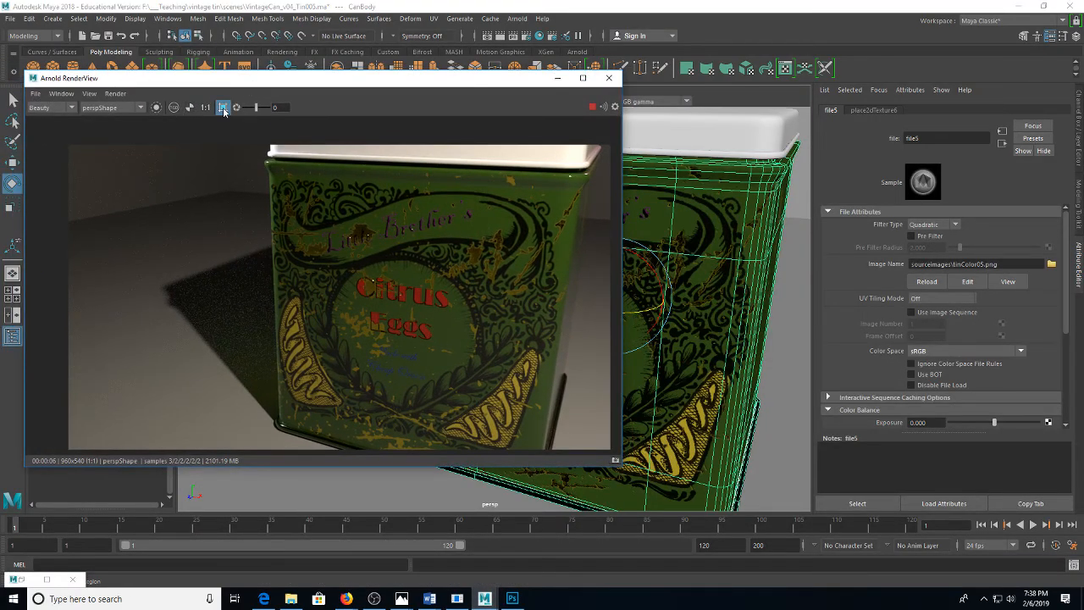
{"action": "left_click", "coordinate": [156, 108]}
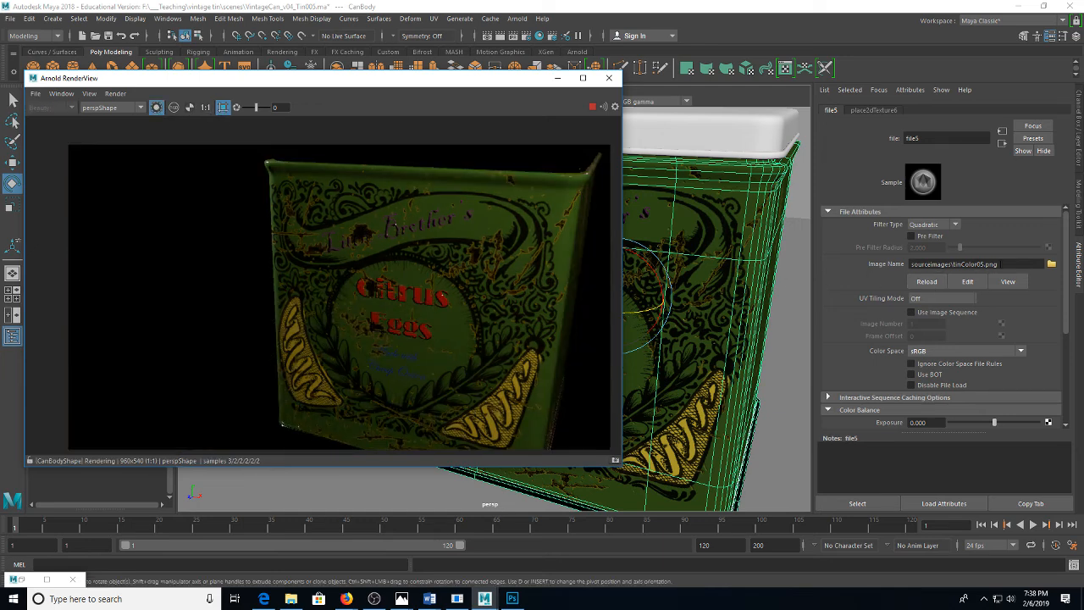
{"action": "left_click", "coordinate": [974, 265]}
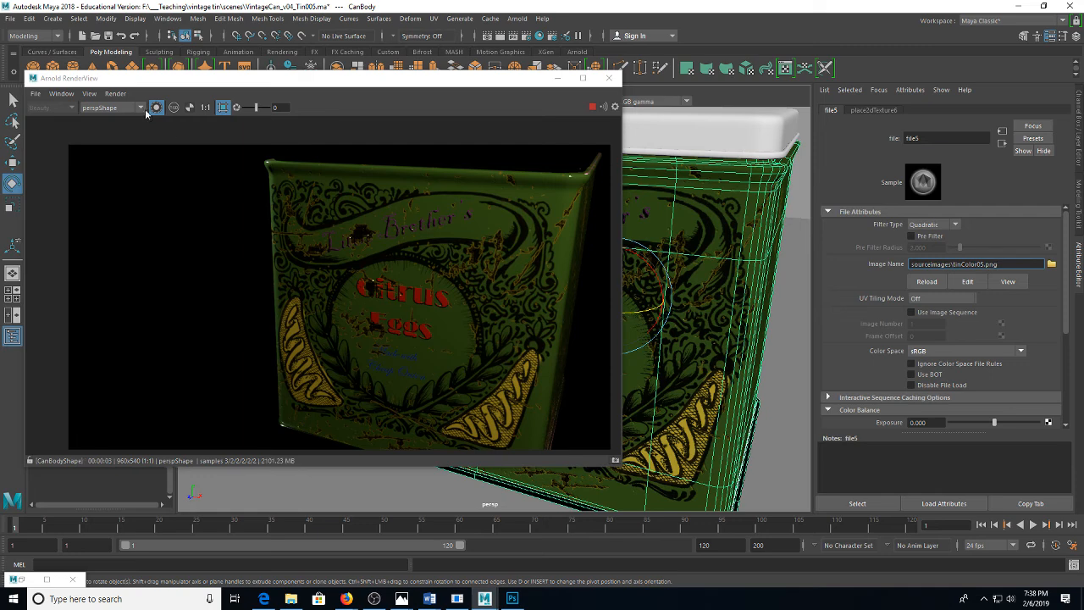
{"action": "left_click", "coordinate": [156, 108]}
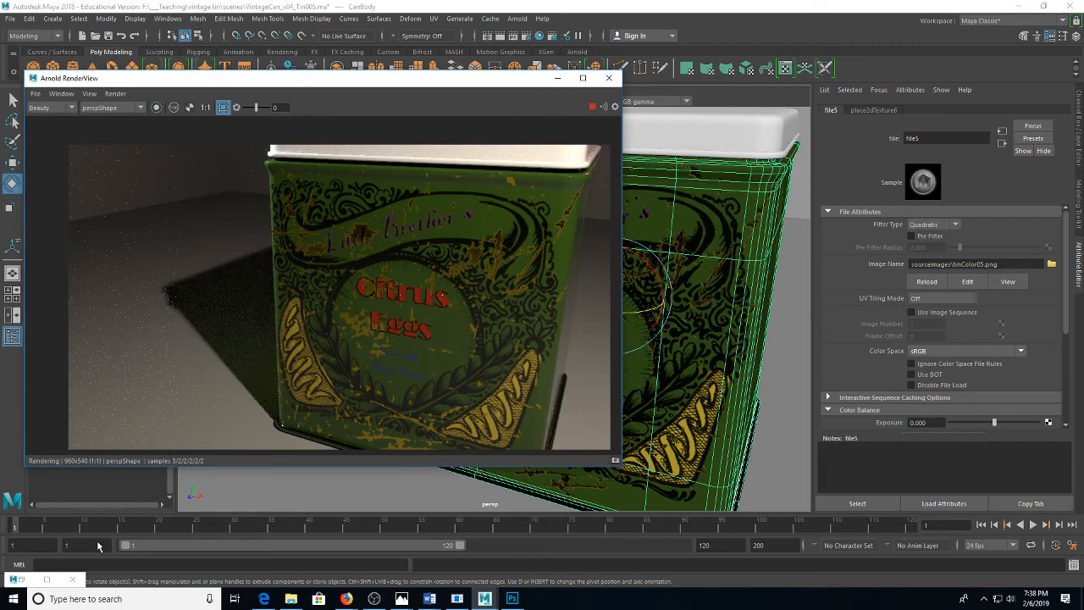
Inspect how the scratches and label line up with the can body's UV shells in an enlarged UV Editor
{"action": "left_click", "coordinate": [23, 580]}
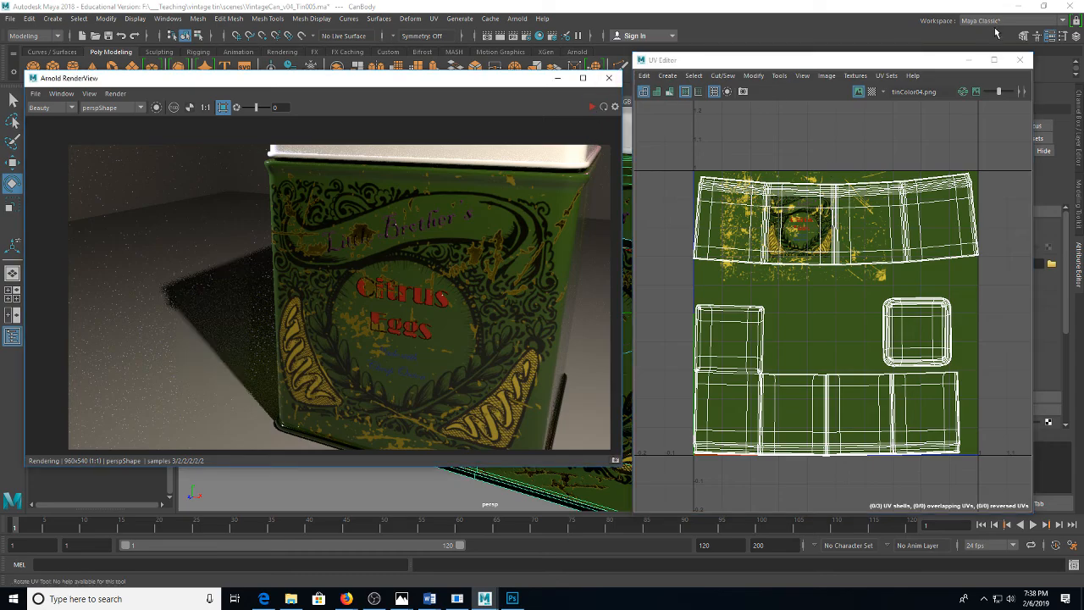
{"action": "left_click", "coordinate": [993, 61]}
{"action": "left_click_drag", "start_coordinate": [512, 203], "coordinate": [485, 415]}
{"action": "scroll", "coordinate": [485, 415], "scroll_direction": "up", "scroll_amount": 2}
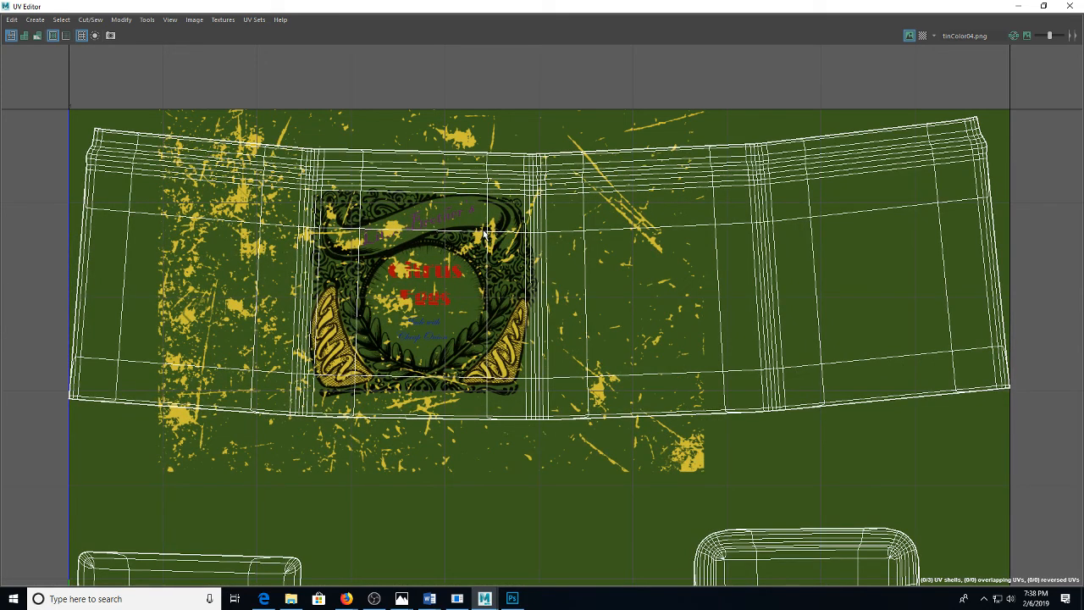
{"action": "scroll", "coordinate": [452, 246], "scroll_direction": "up", "scroll_amount": 2}
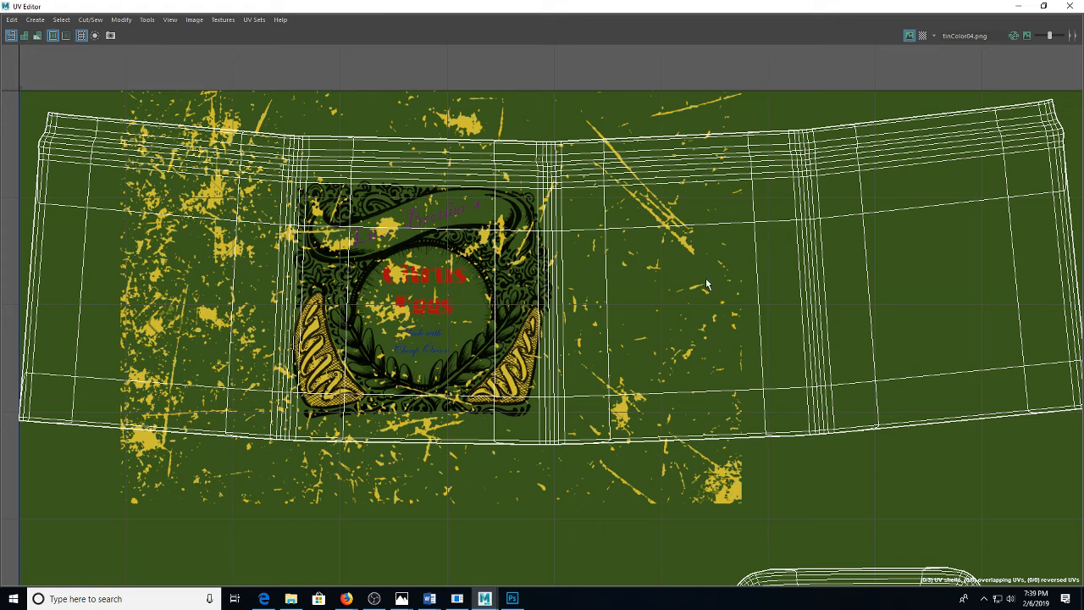
{"action": "left_click", "coordinate": [1018, 10]}
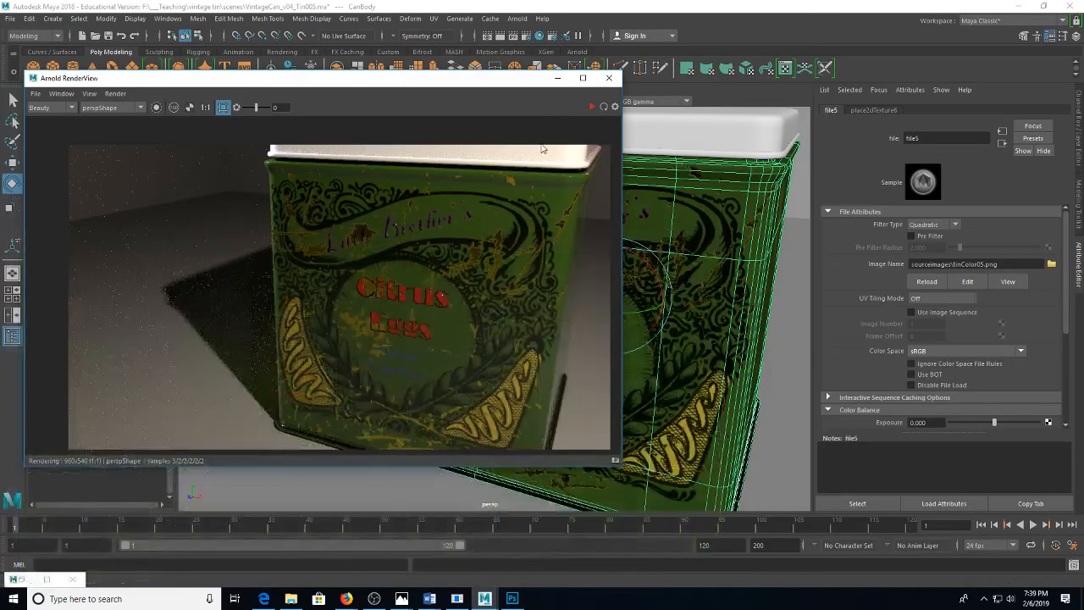
Hide the can's lid and restart the Arnold render of the open can
{"action": "scroll", "coordinate": [622, 190], "scroll_direction": "down", "scroll_amount": 5}
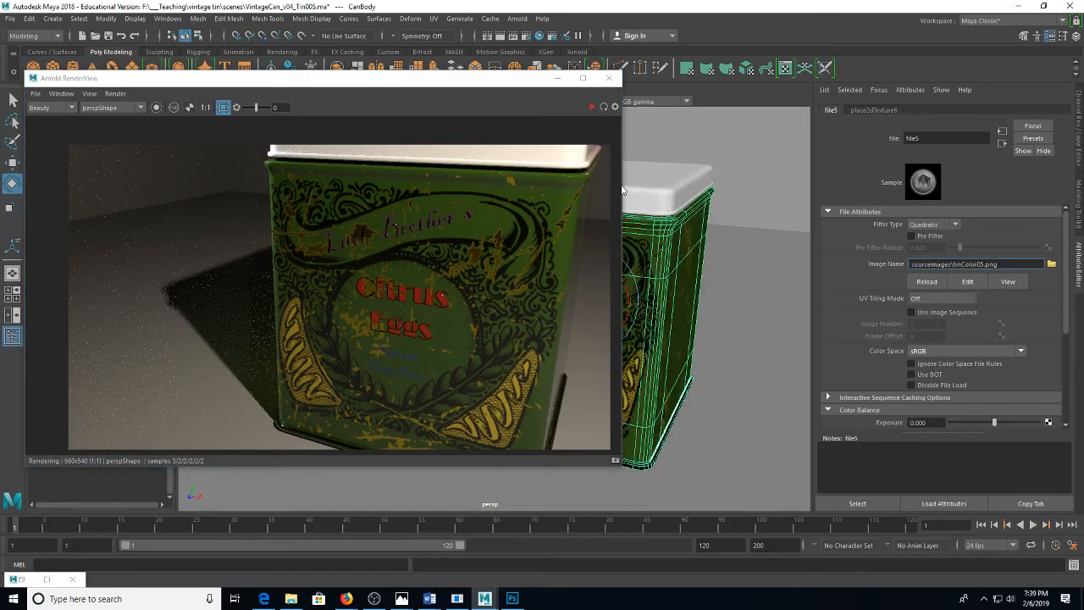
{"action": "left_click", "coordinate": [669, 189]}
{"action": "key", "text": "ctrl+h"}
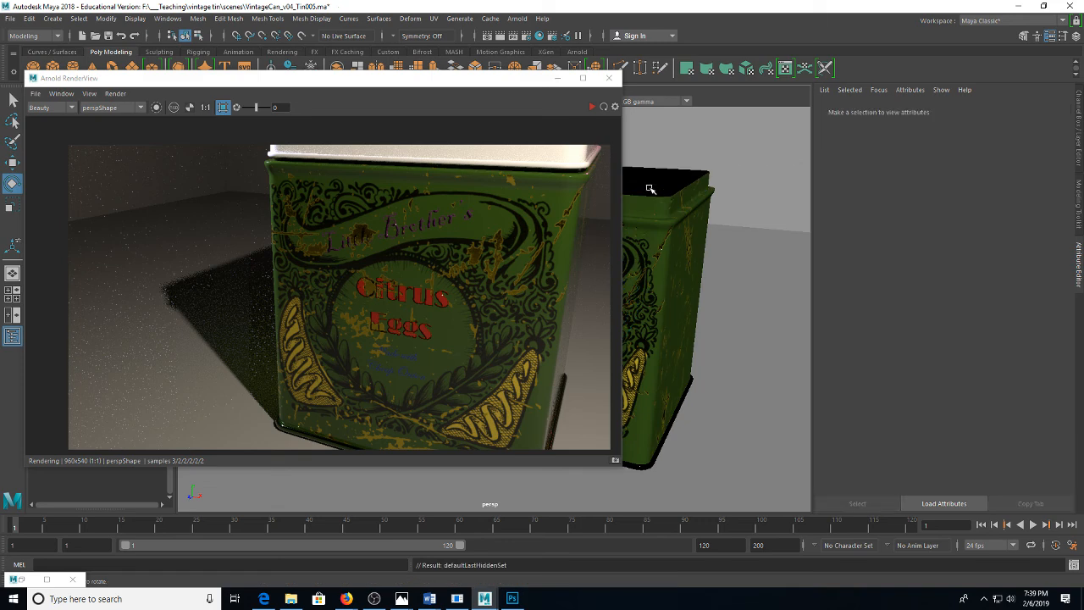
{"action": "left_click", "coordinate": [591, 107]}
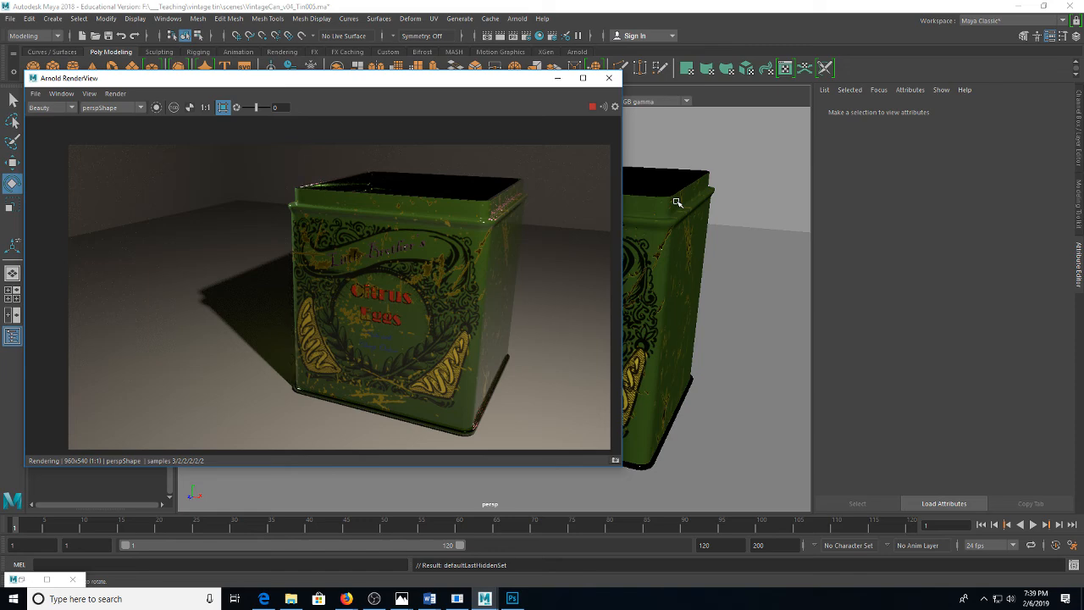
Select the can body and examine its interior from above in the viewport and render
{"action": "left_click_drag", "start_coordinate": [676, 202], "coordinate": [646, 161]}
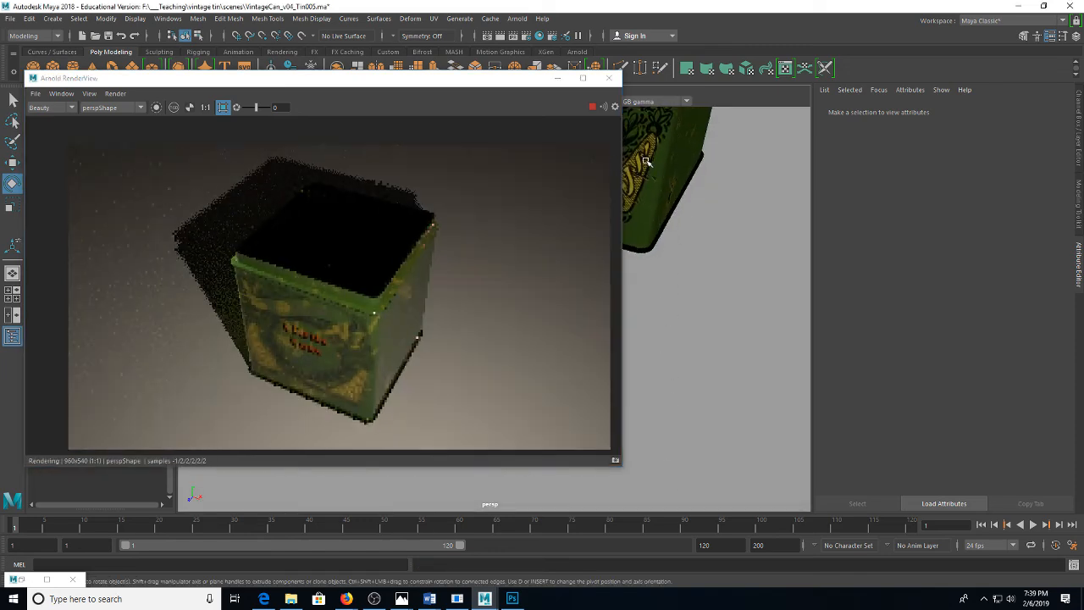
{"action": "left_click", "coordinate": [647, 237]}
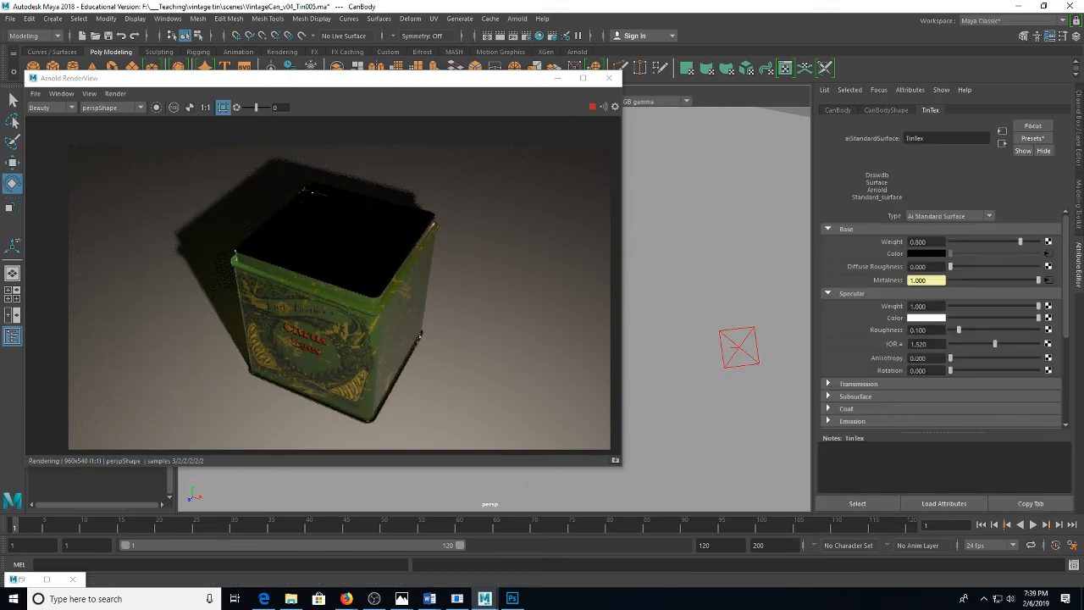
{"action": "left_click", "coordinate": [383, 78]}
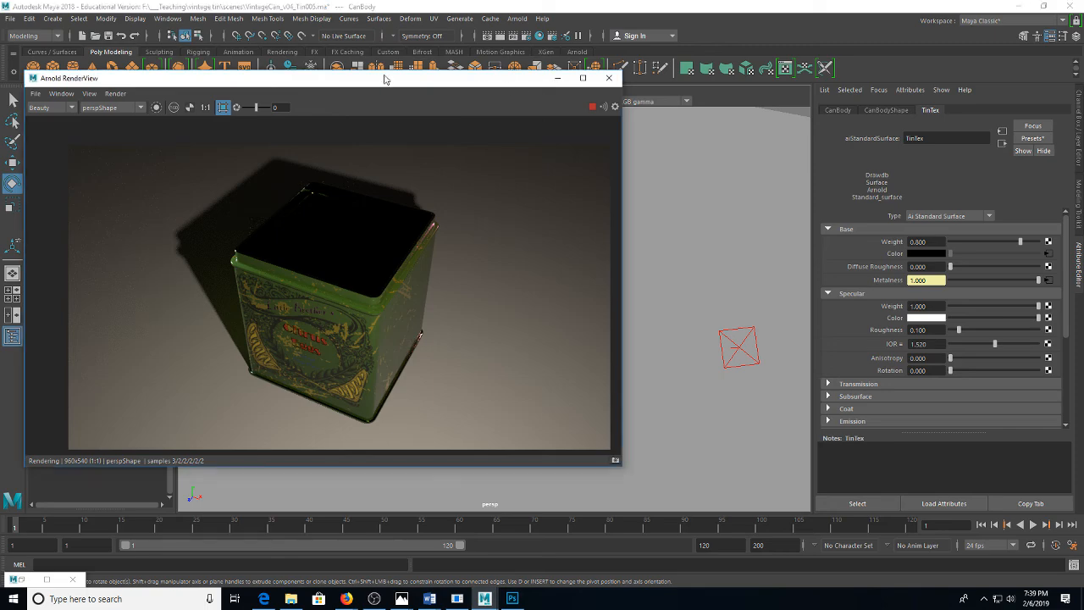
{"action": "left_click_drag", "start_coordinate": [445, 101], "coordinate": [247, 98]}
{"action": "left_click_drag", "start_coordinate": [507, 288], "coordinate": [478, 337]}
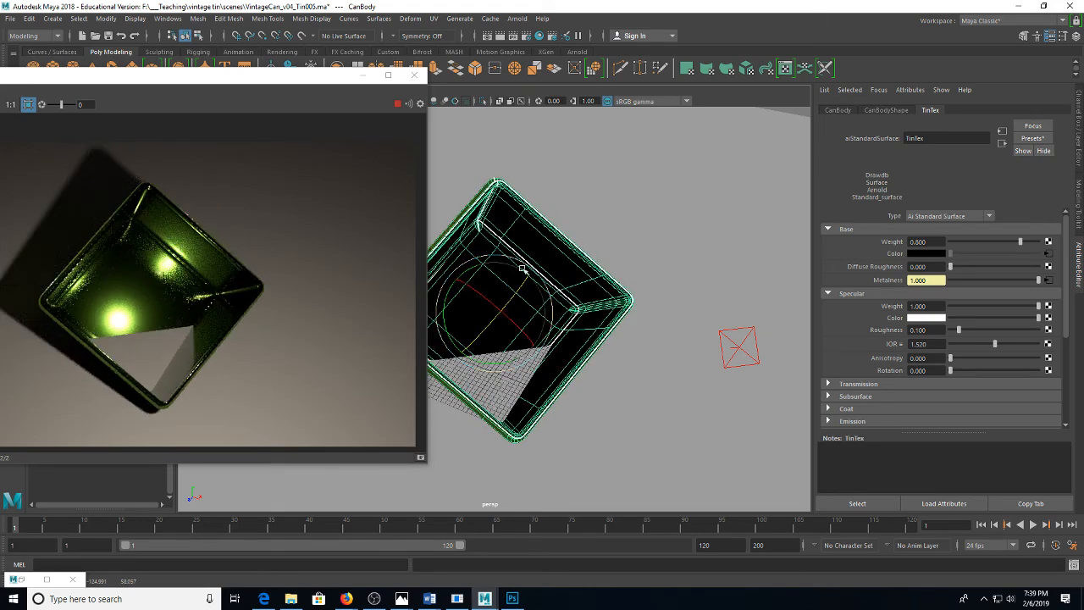
Switch to Photoshop, hide the metal group and duplicate the gold Layer 4 directly above the green Layer 3
{"action": "left_click", "coordinate": [512, 599]}
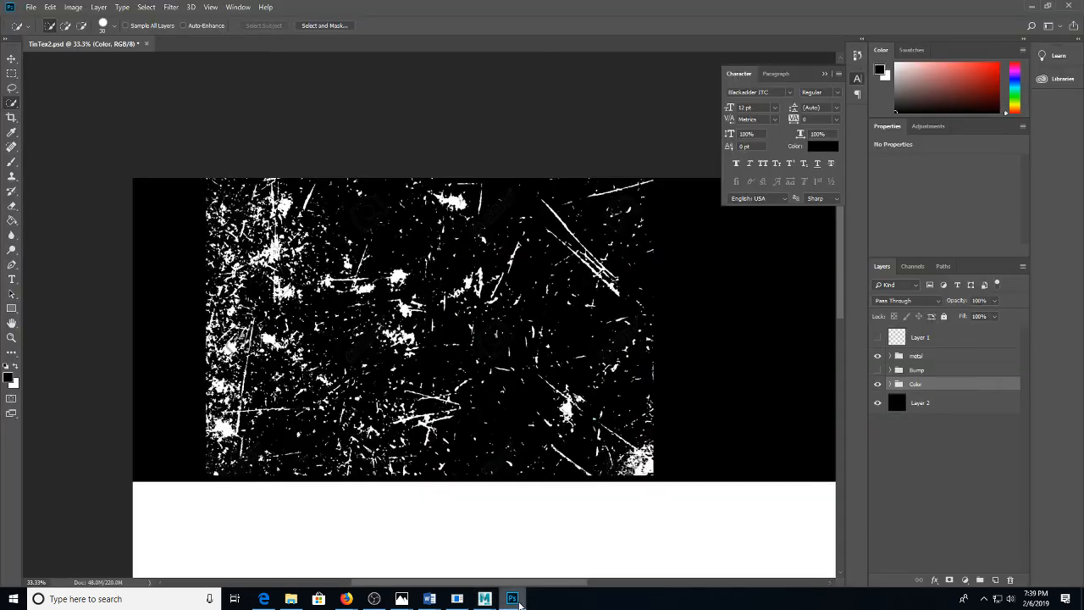
{"action": "left_click", "coordinate": [877, 355]}
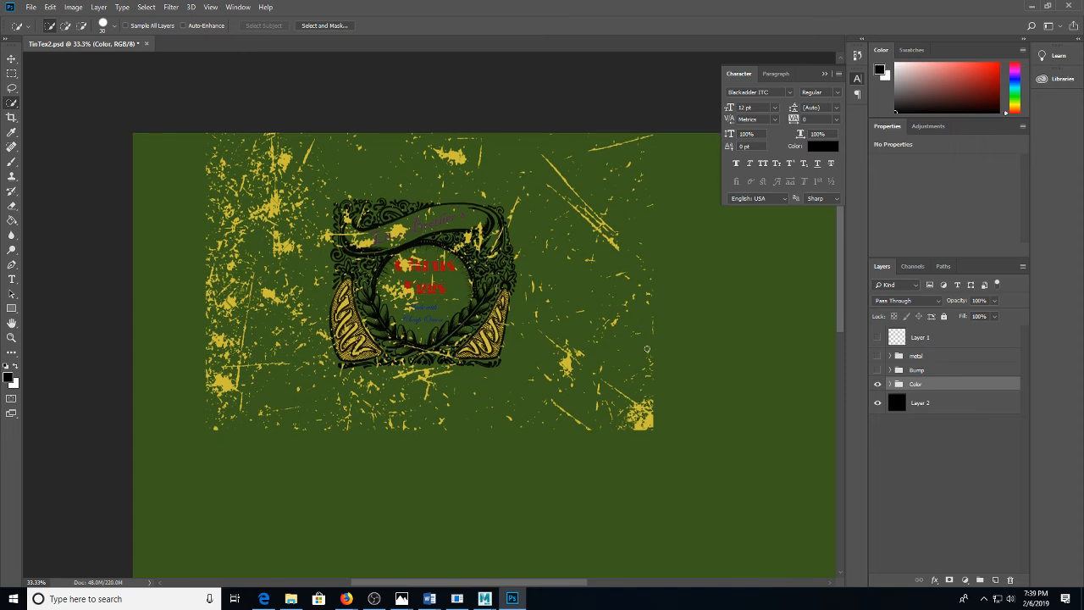
{"action": "scroll", "coordinate": [887, 385], "scroll_direction": "down", "scroll_amount": 1}
{"action": "left_click", "coordinate": [889, 384]}
{"action": "scroll", "coordinate": [618, 321], "scroll_direction": "down", "scroll_amount": 1}
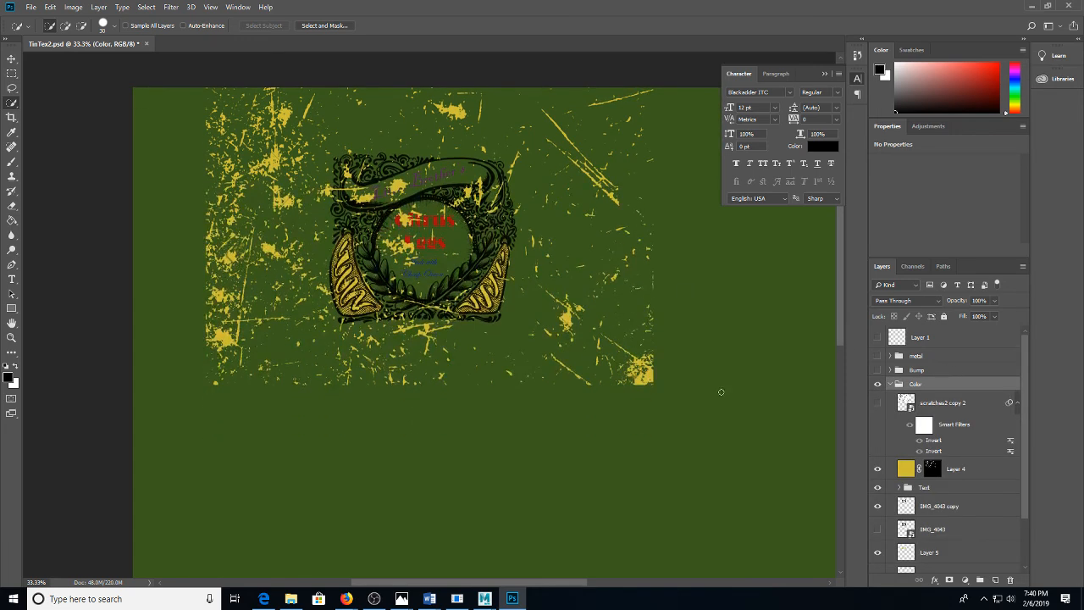
{"action": "scroll", "coordinate": [931, 508], "scroll_direction": "down", "scroll_amount": 1}
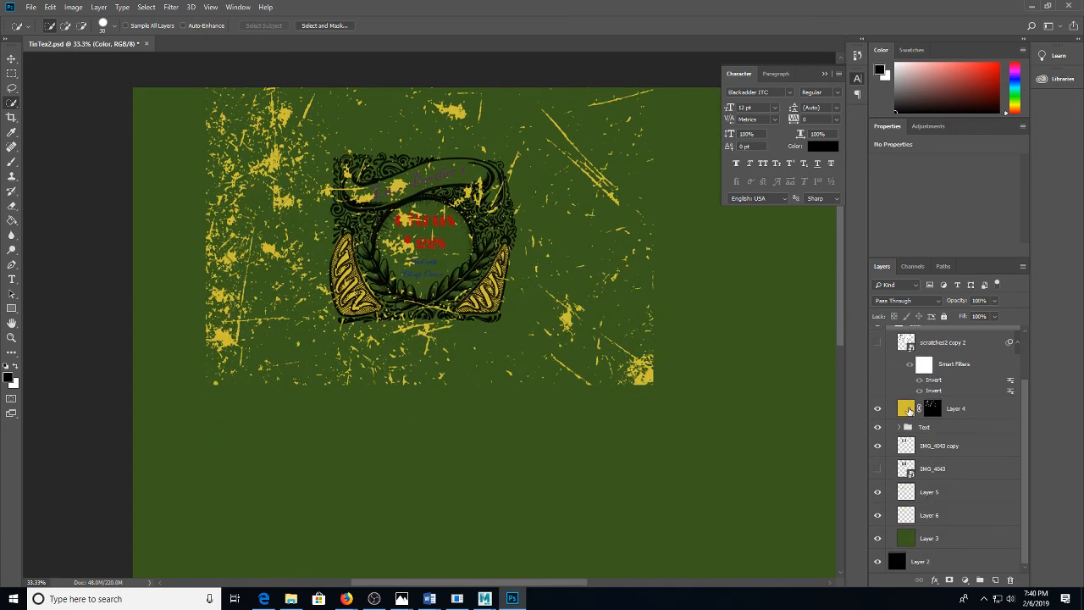
{"action": "left_click_drag", "start_coordinate": [908, 410], "coordinate": [913, 523]}
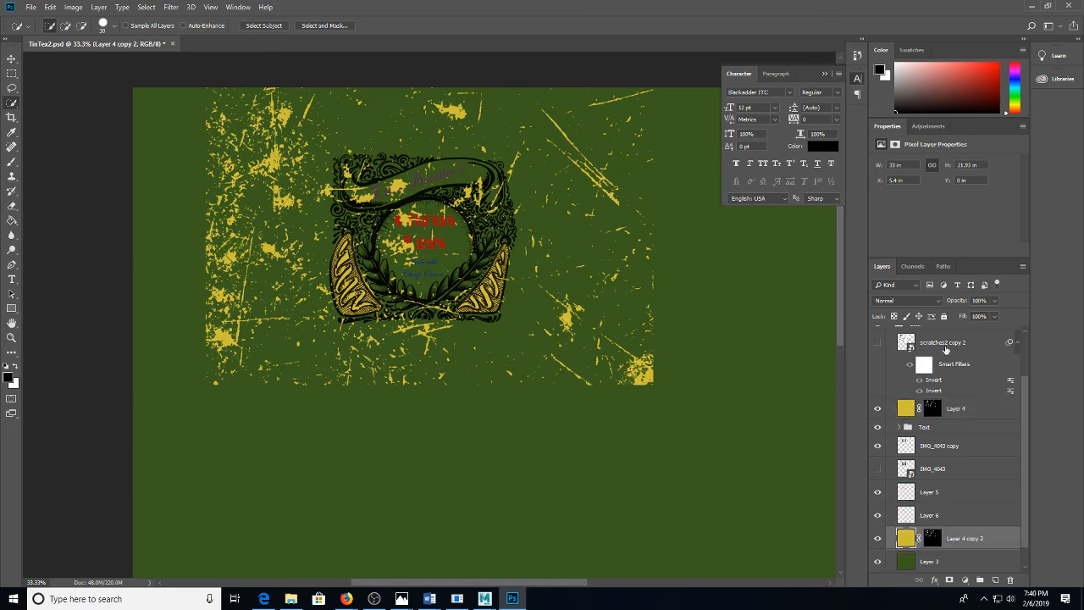
Show the UV wireframe on Layer 1 and delete the layer mask of the duplicated gold layer
{"action": "scroll", "coordinate": [946, 350], "scroll_direction": "up", "scroll_amount": 2}
{"action": "left_click", "coordinate": [878, 336]}
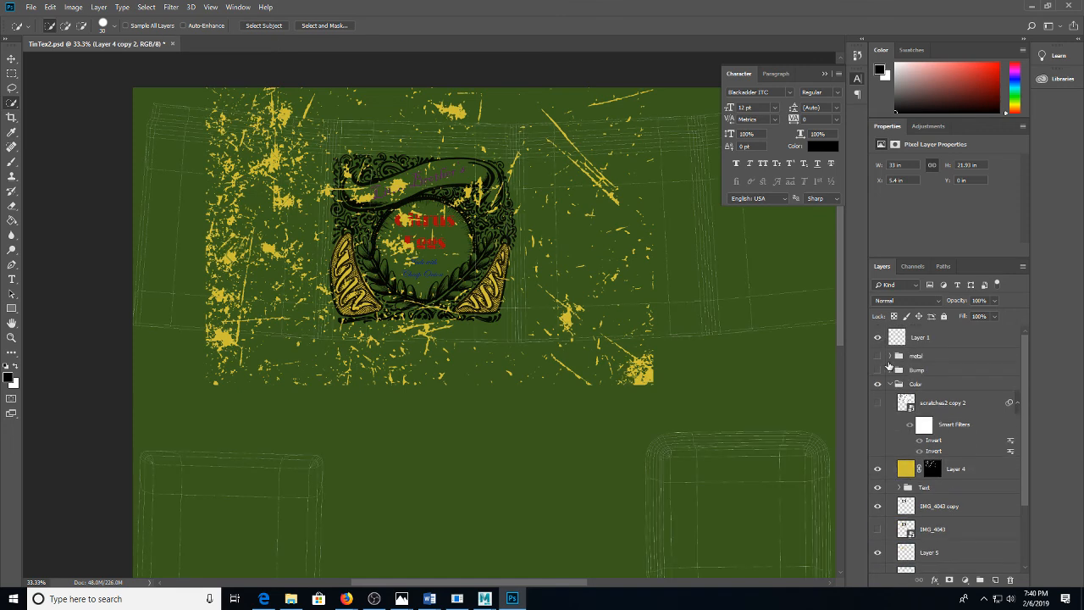
{"action": "scroll", "coordinate": [888, 365], "scroll_direction": "down", "scroll_amount": 4}
{"action": "left_click", "coordinate": [931, 513]}
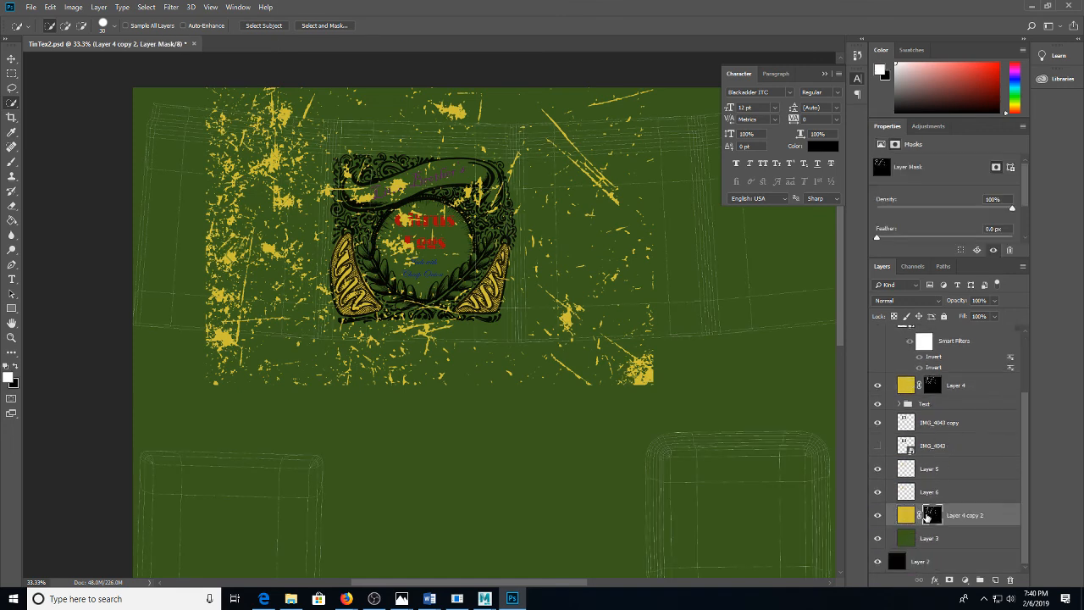
{"action": "right_click", "coordinate": [931, 518]}
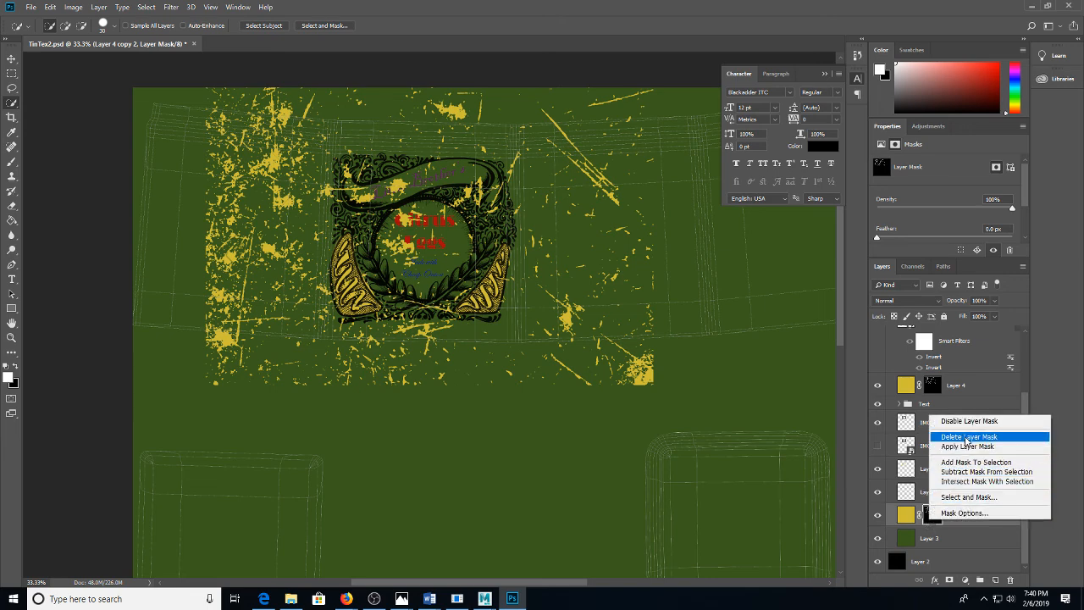
{"action": "left_click", "coordinate": [967, 436]}
Delete the upper part of the duplicated gold layer across the full width, down to about 23.25 in, and clear the selection
{"action": "key", "text": "b"}
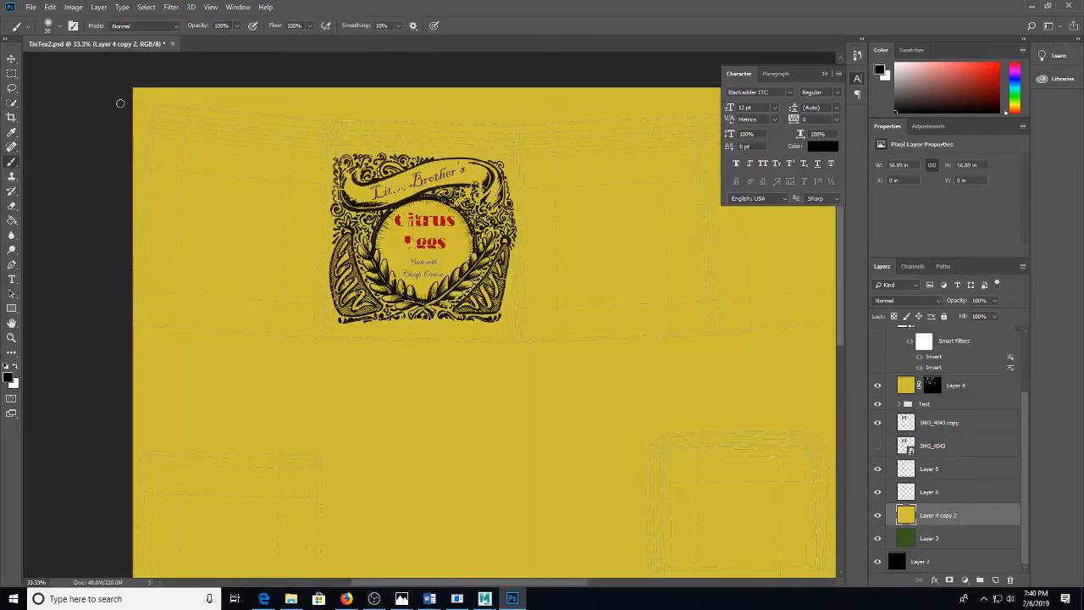
{"action": "key", "text": "m"}
{"action": "mouse_move", "coordinate": [121, 74]}
{"action": "left_mouse_down"}
{"action": "mouse_move", "coordinate": [766, 379]}
{"action": "mouse_move", "coordinate": [877, 401]}
{"action": "mouse_move", "coordinate": [510, 399]}
{"action": "left_mouse_up"}
{"action": "key", "text": "Delete"}
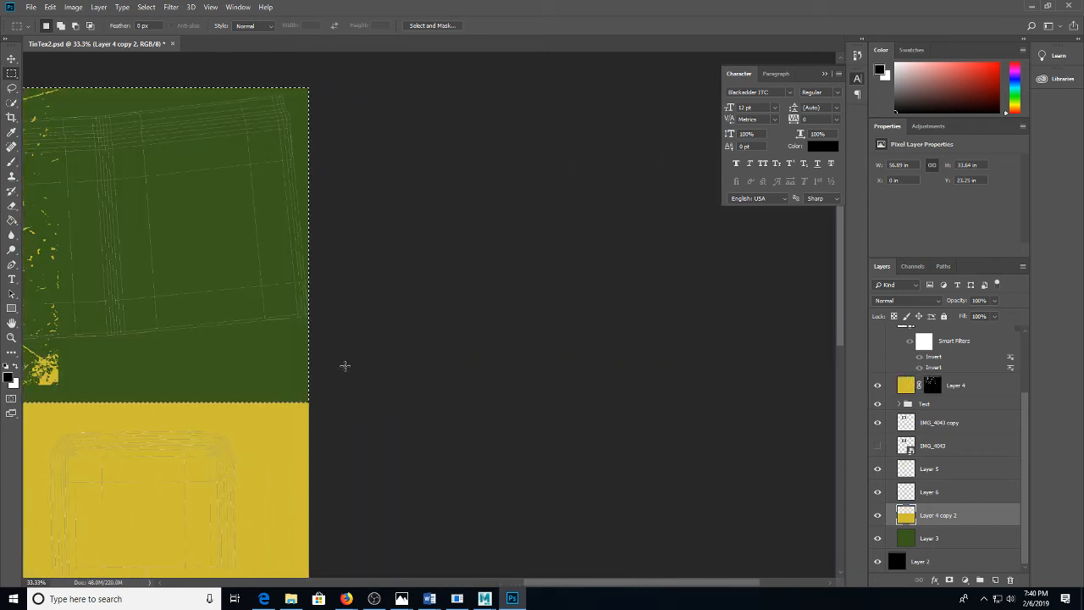
{"action": "left_click_drag", "start_coordinate": [637, 583], "coordinate": [445, 586]}
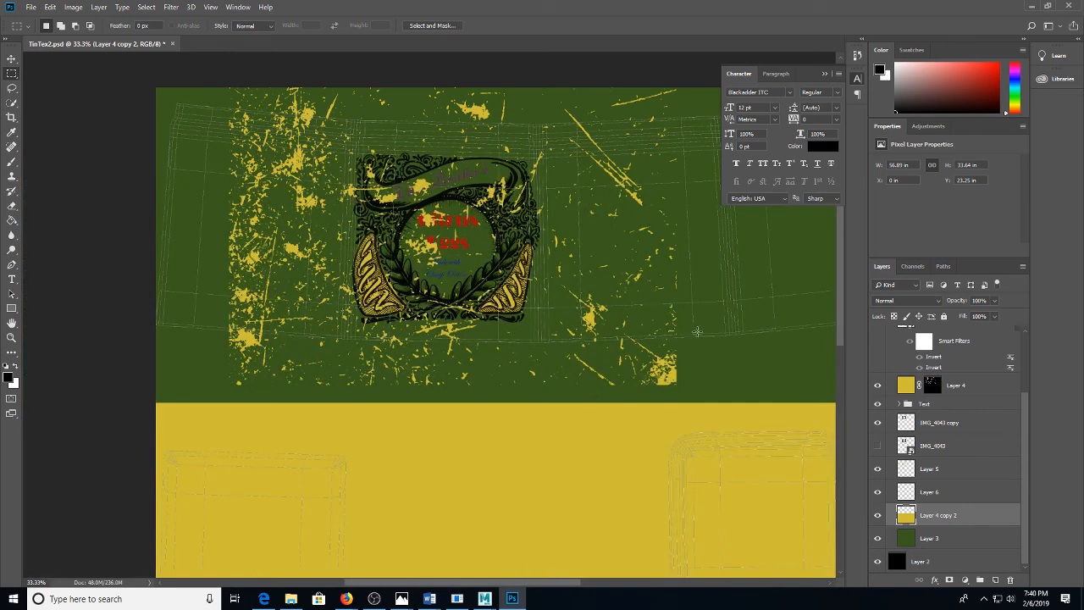
Hide the UV wireframe on Layer 1 and save the texture as a PNG named tinColor06 in the sourceimages folder
{"action": "scroll", "coordinate": [888, 358], "scroll_direction": "up", "scroll_amount": 5}
{"action": "left_click", "coordinate": [877, 337]}
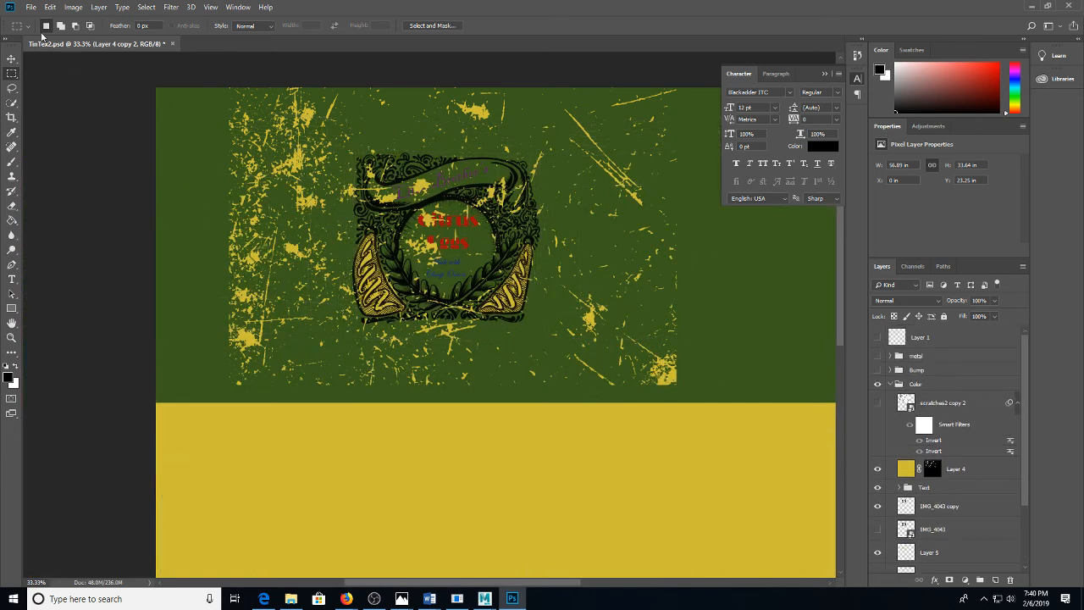
{"action": "left_click", "coordinate": [31, 7]}
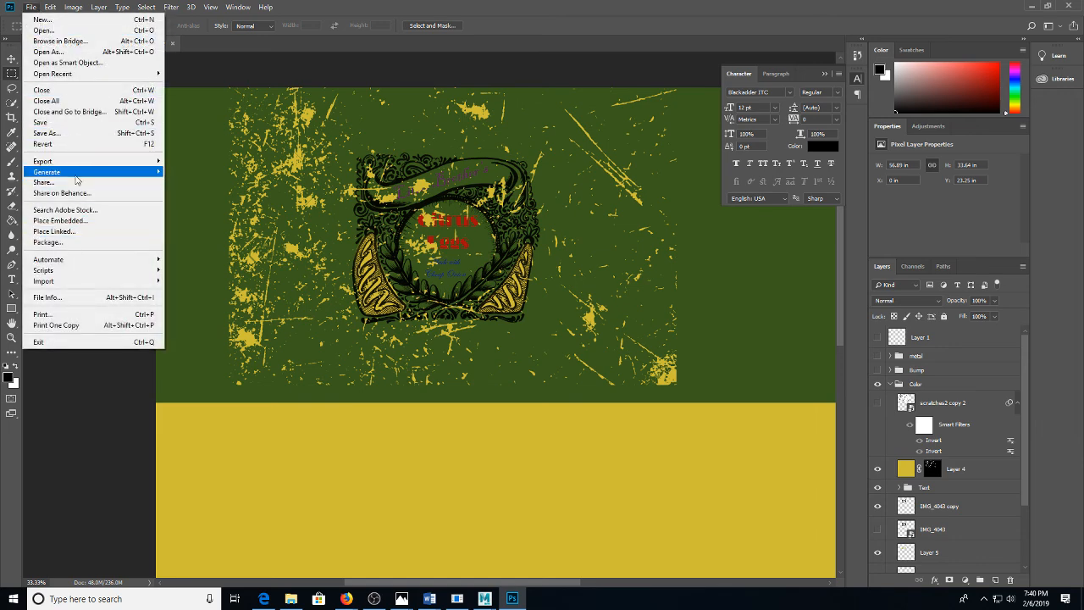
{"action": "left_click", "coordinate": [77, 132]}
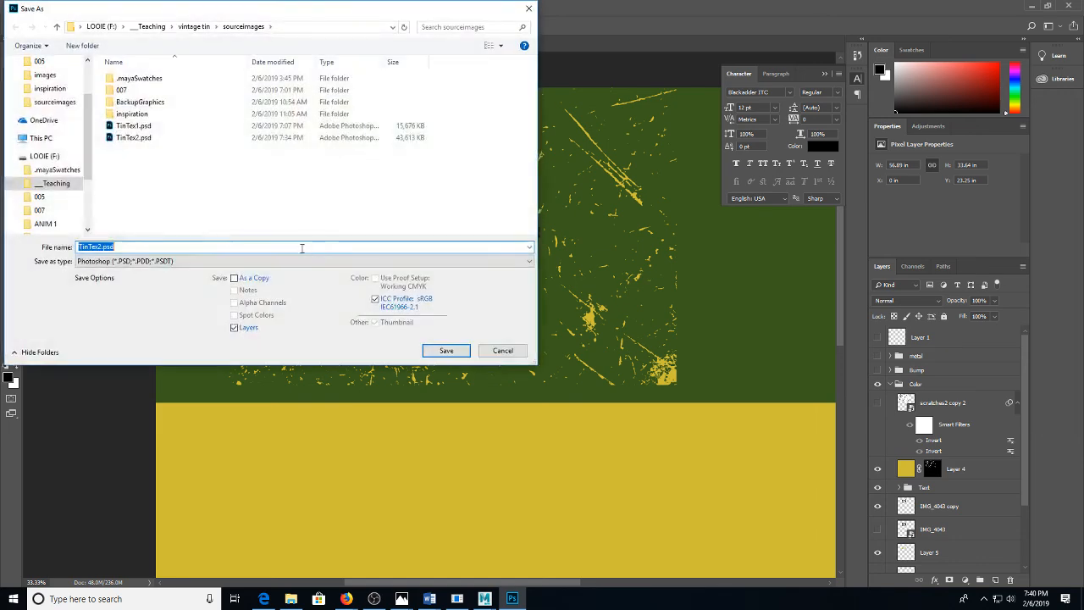
{"action": "left_click", "coordinate": [200, 261]}
{"action": "left_click", "coordinate": [157, 419]}
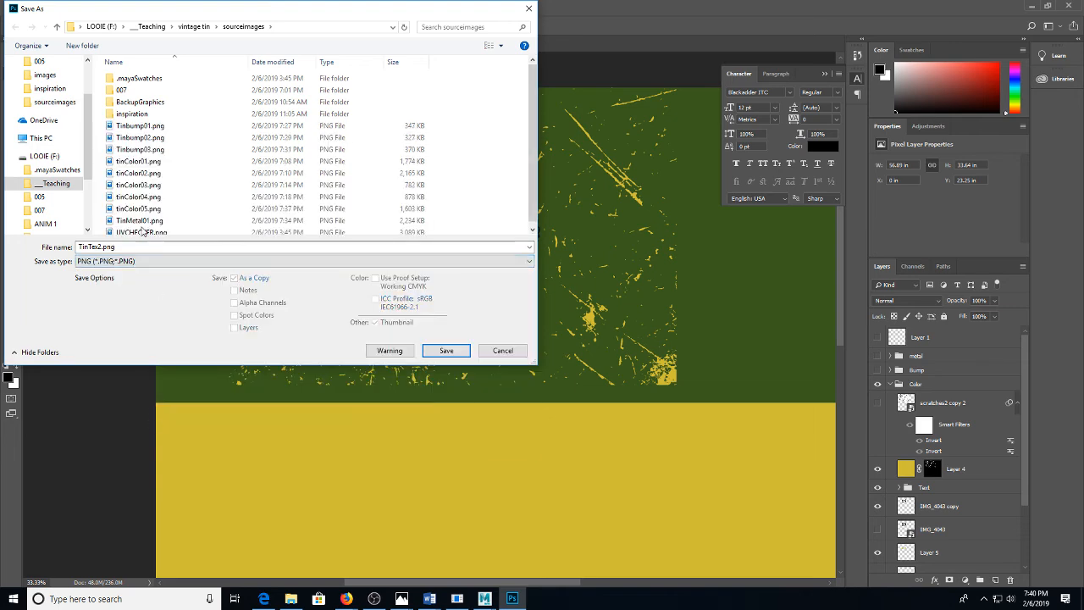
{"action": "left_click", "coordinate": [135, 208]}
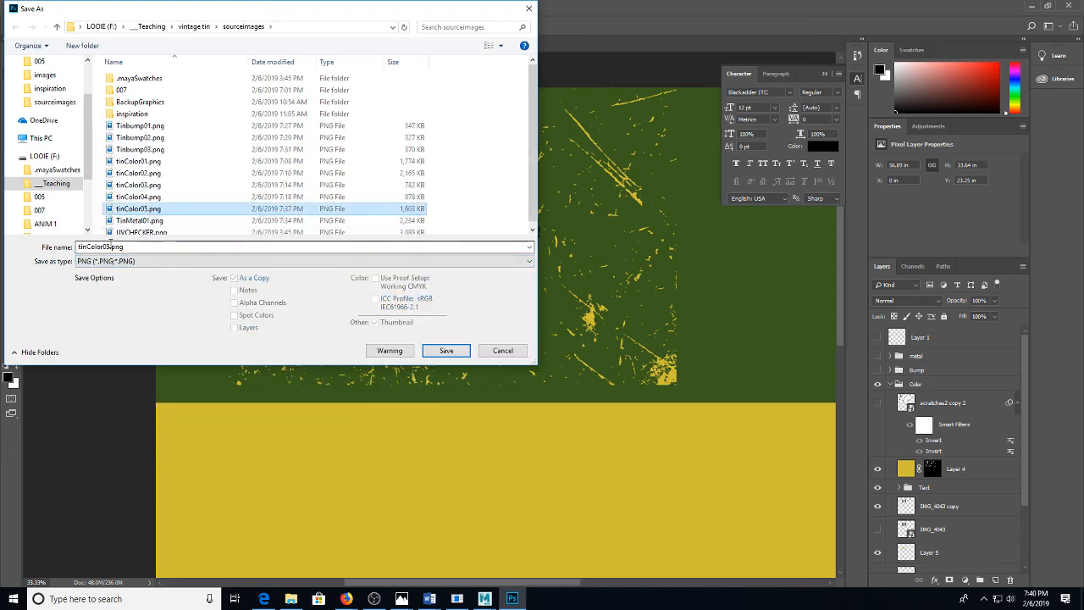
{"action": "left_click", "coordinate": [110, 246]}
{"action": "left_click_drag", "start_coordinate": [106, 246], "coordinate": [132, 245]}
{"action": "type", "text": "6"}
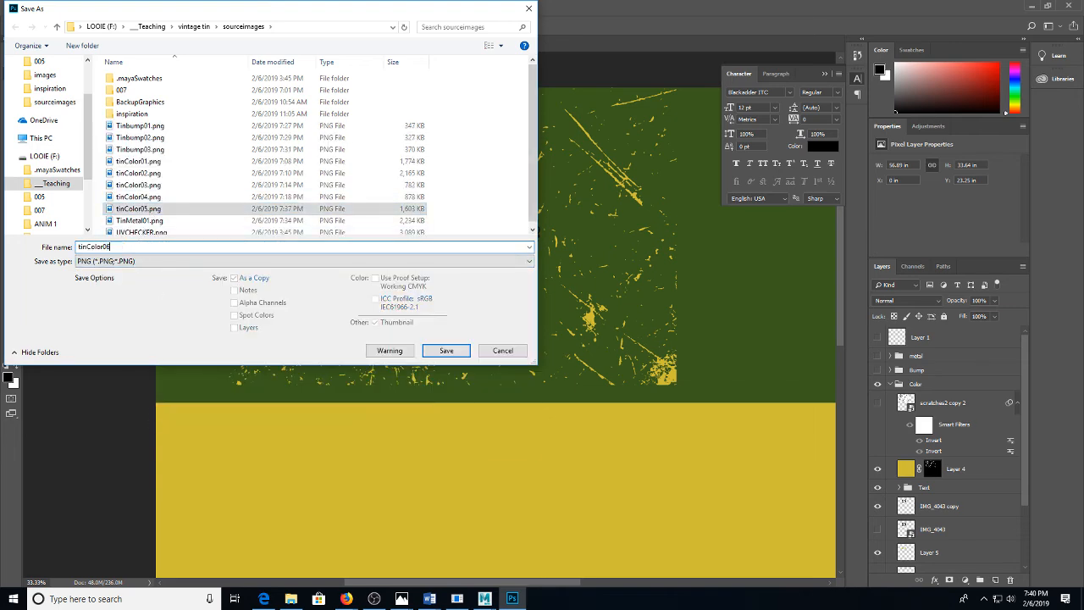
{"action": "key", "text": "Return"}
{"action": "left_click", "coordinate": [584, 178]}
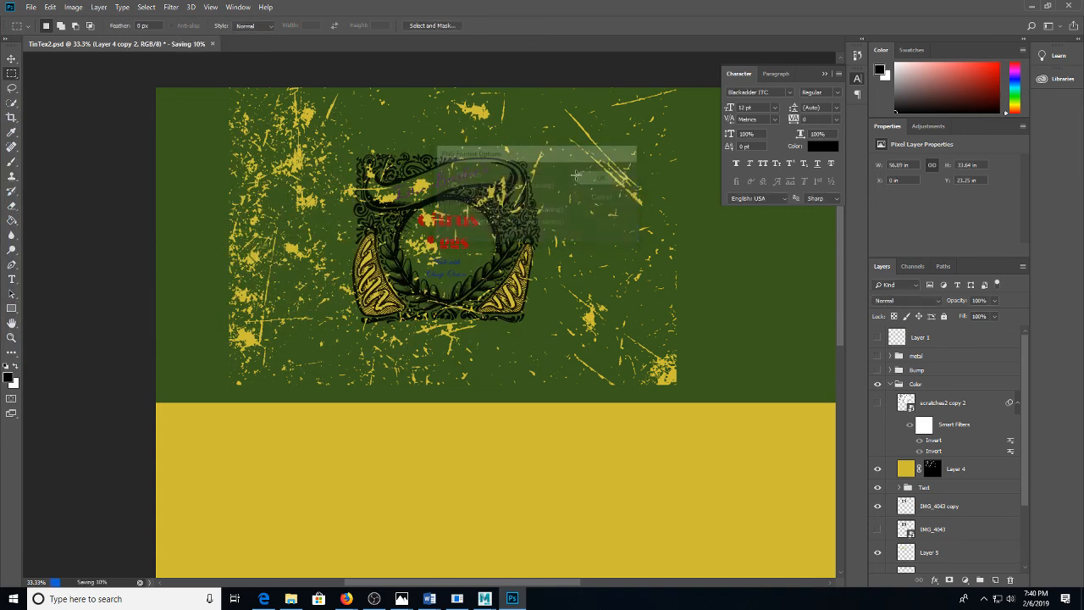
Switch to Maya and change the image of the TinTex color file texture to tinColor06.png
{"action": "mouse_move", "coordinate": [484, 597]}
{"action": "left_click", "coordinate": [510, 557]}
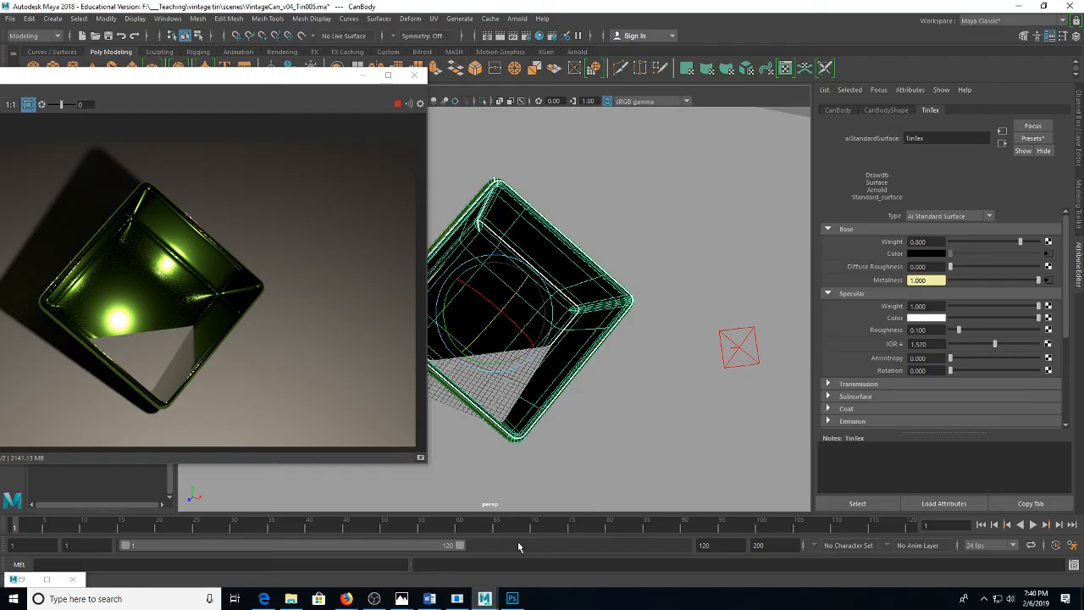
{"action": "left_click", "coordinate": [1050, 255]}
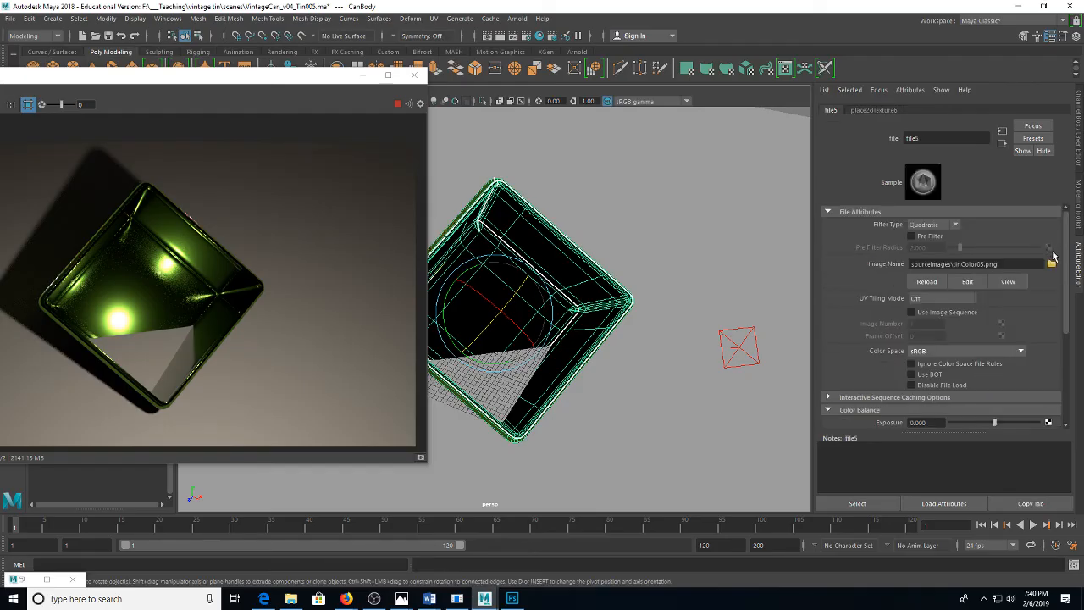
{"action": "left_click", "coordinate": [986, 264]}
{"action": "key", "text": "Return"}
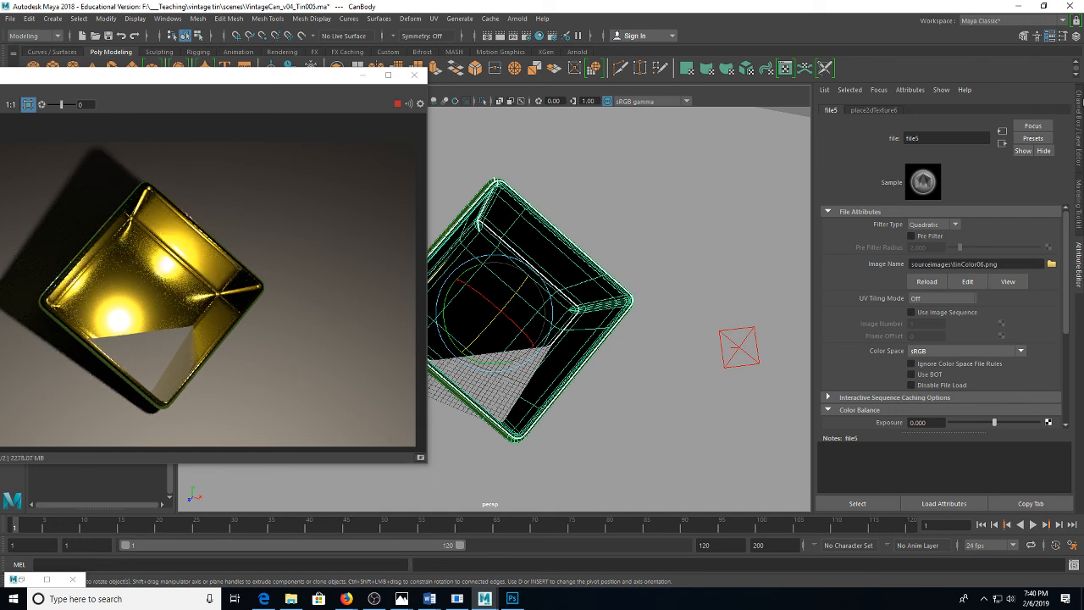
Reset the can body's rotation to 0 on the X, Y and Z axes
{"action": "left_click", "coordinate": [1077, 127]}
{"action": "key", "text": "Return"}
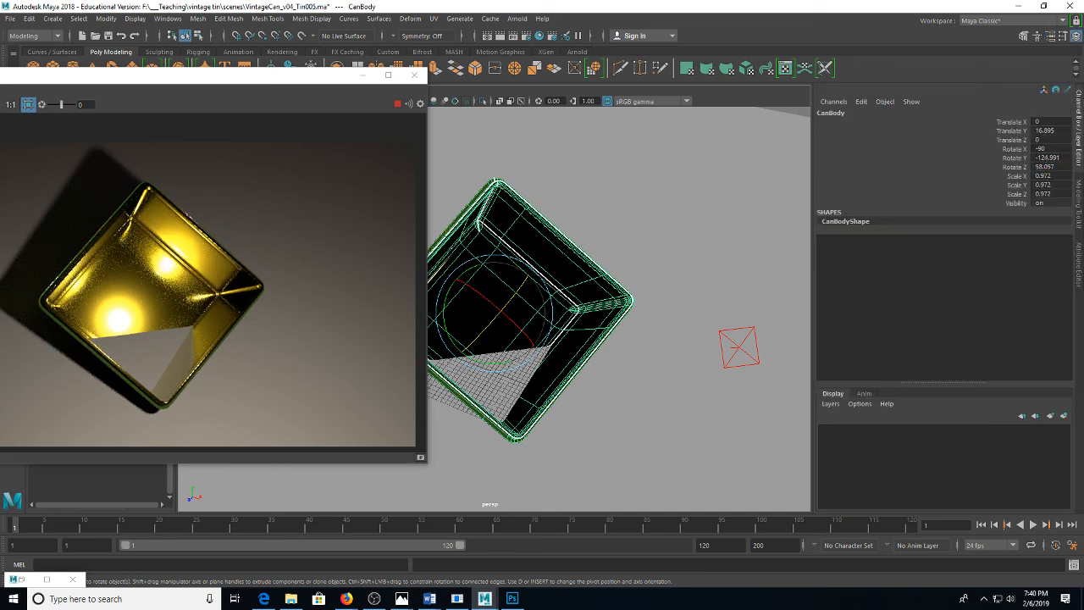
{"action": "left_click", "coordinate": [1047, 157]}
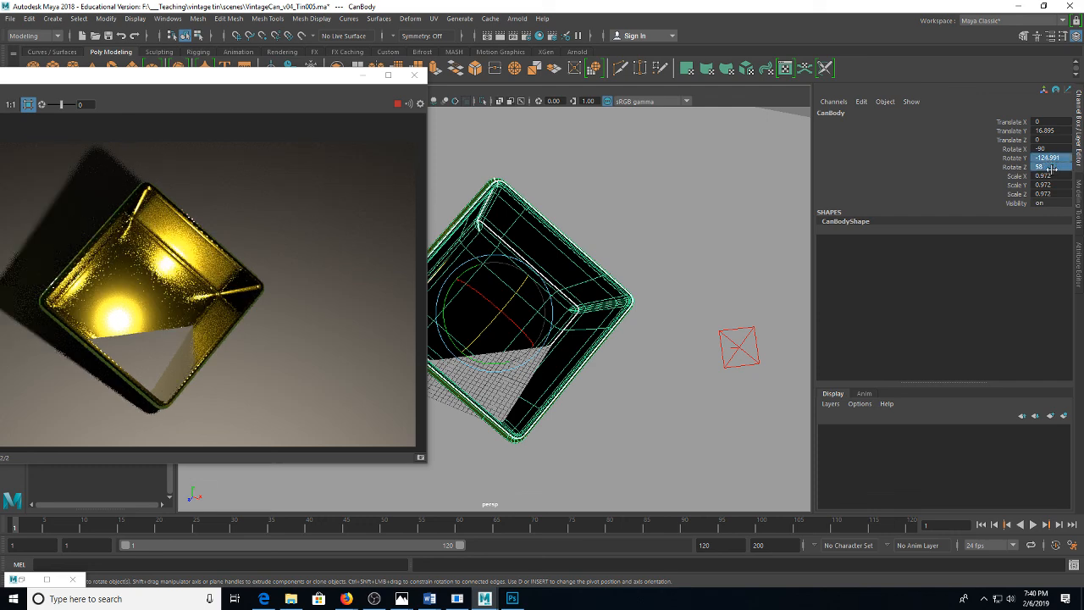
{"action": "key", "text": "Tab"}
{"action": "type", "text": "0"}
{"action": "key", "text": "Return"}
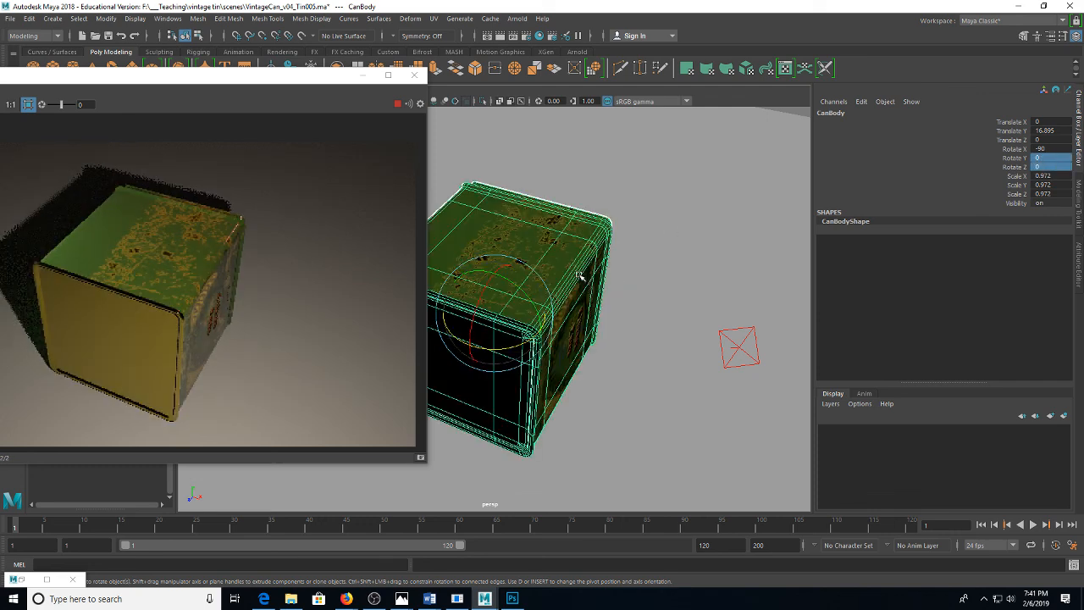
{"action": "left_click", "coordinate": [1053, 147]}
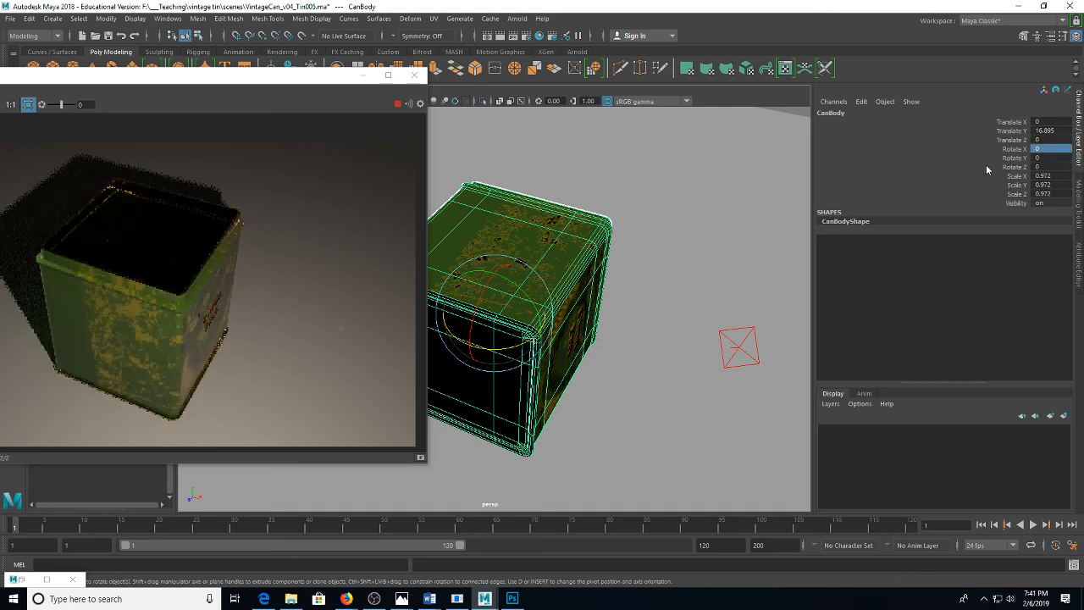
{"action": "type", "text": "0"}
{"action": "key", "text": "Return"}
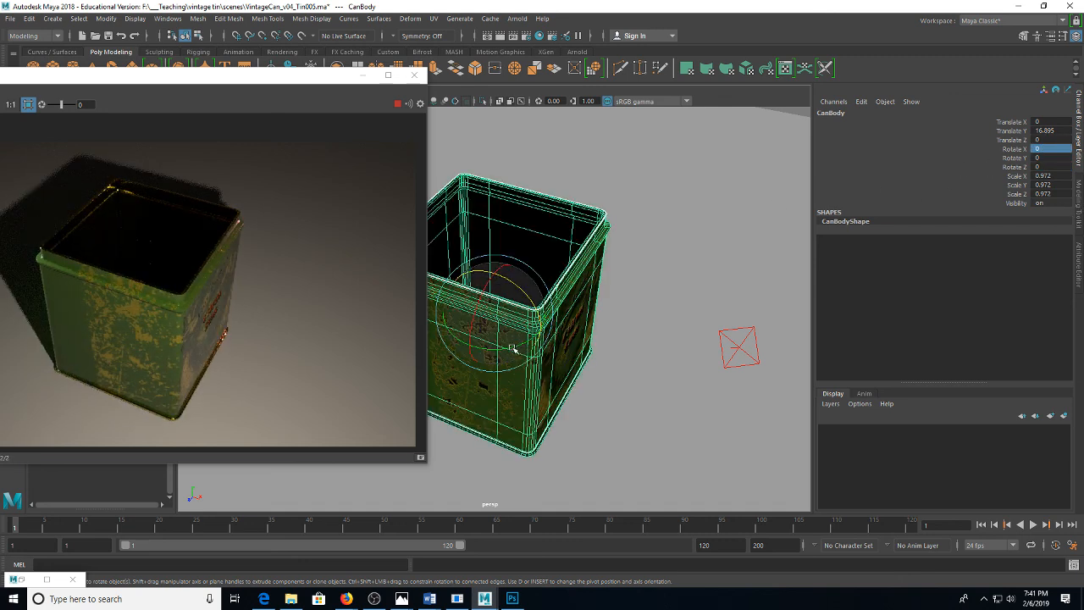
Rotate the can body about its vertical axis and set its Rotate Y to -90
{"action": "left_click_drag", "start_coordinate": [633, 341], "coordinate": [535, 362]}
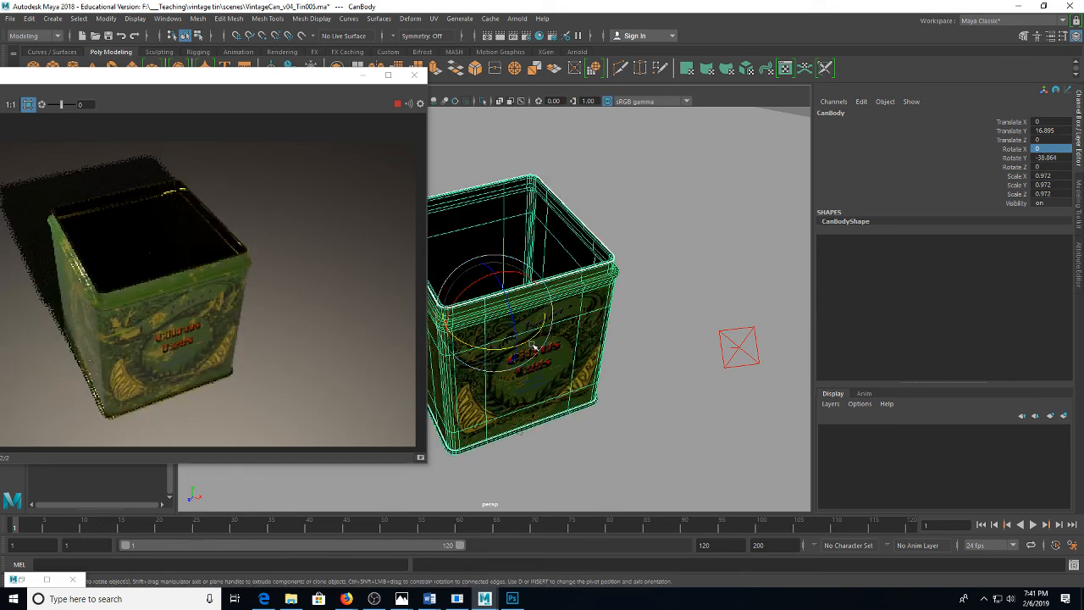
{"action": "double_click", "coordinate": [1055, 158]}
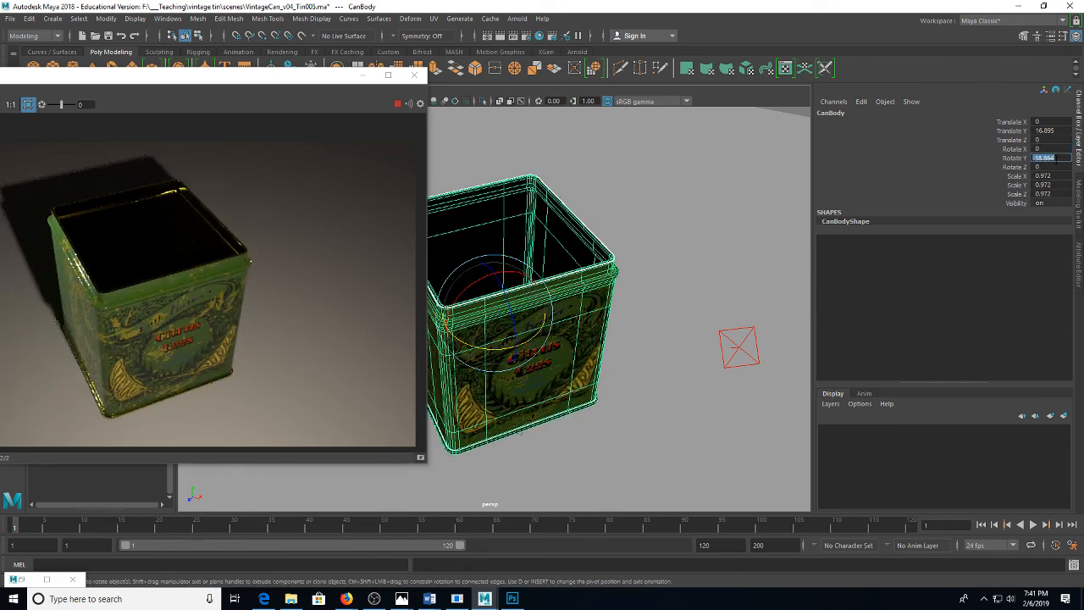
{"action": "type", "text": "-90"}
{"action": "key", "text": "Return"}
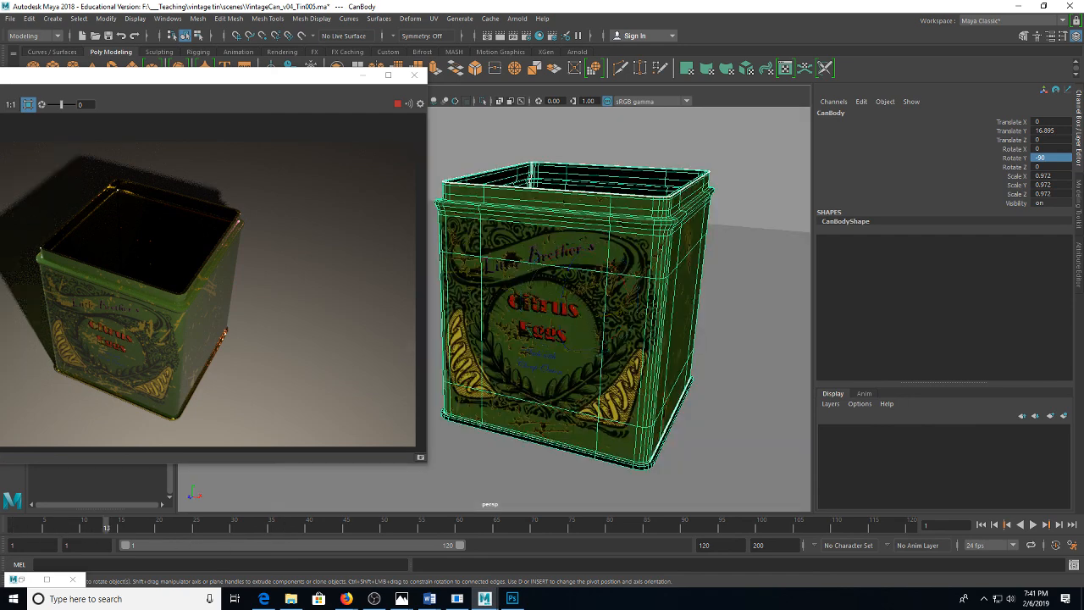
Restore the earlier camera view of the can's label side and save the scene
{"action": "key", "text": "["}
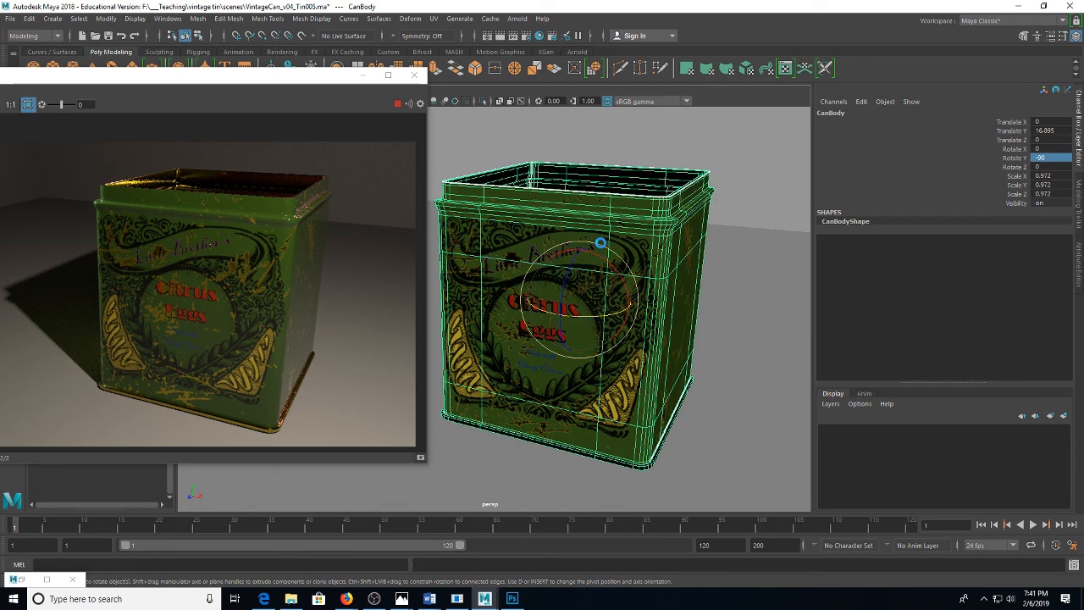
{"action": "key", "text": "ctrl+s"}
{"action": "left_click", "coordinate": [505, 311]}
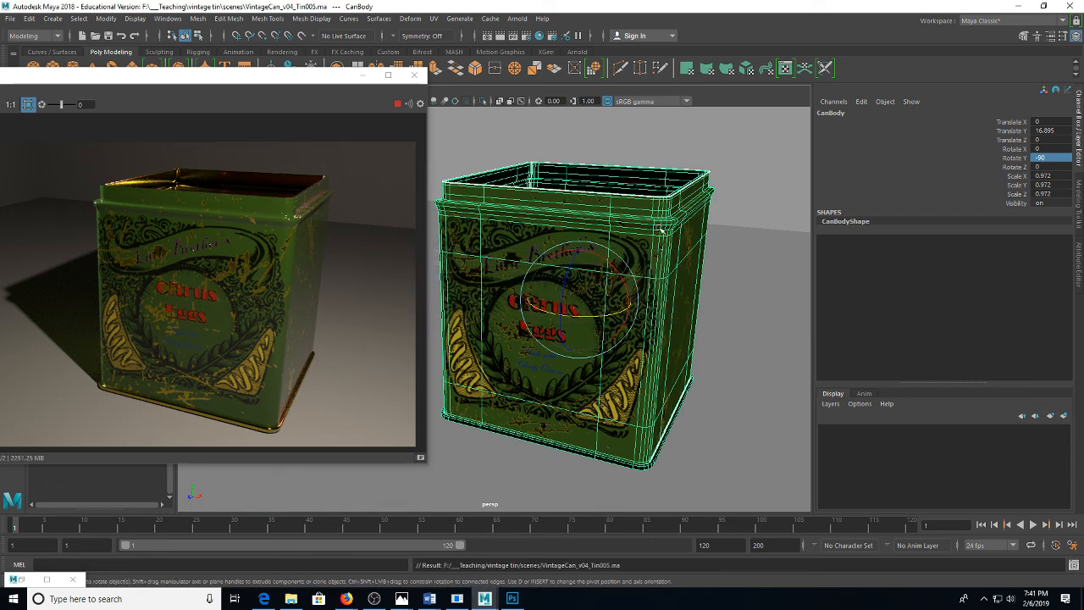
{"action": "mouse_move", "coordinate": [264, 599]}
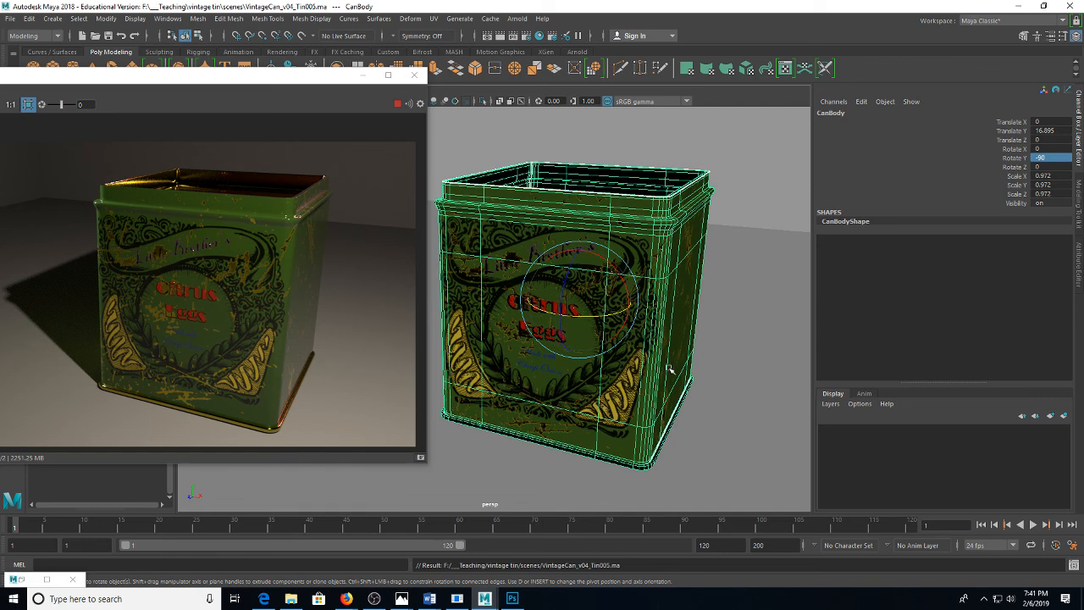
{"action": "mouse_move", "coordinate": [338, 603]}
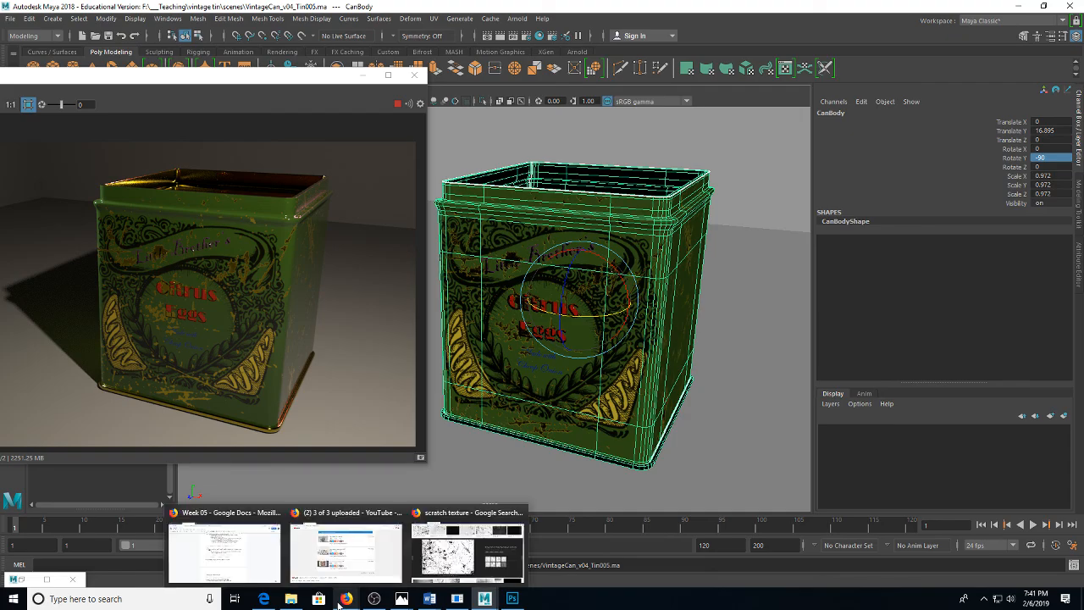